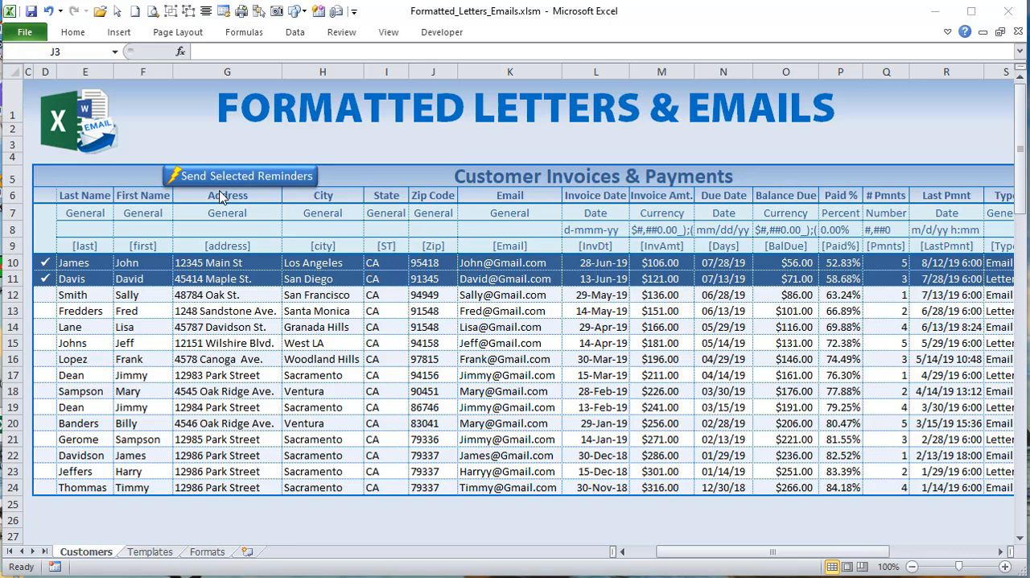
Step: Set the City column's format type to Number with the #,##0 format
{"action": "left_click", "coordinate": [310, 214]}
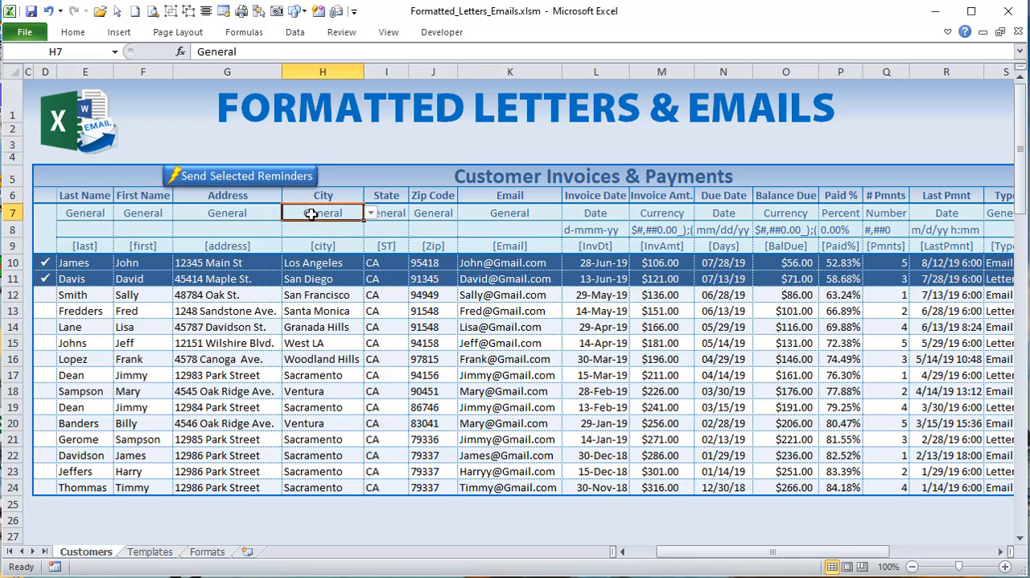
{"action": "left_click", "coordinate": [372, 214]}
{"action": "left_click", "coordinate": [350, 236]}
{"action": "left_click", "coordinate": [342, 229]}
{"action": "left_click", "coordinate": [371, 230]}
{"action": "left_click", "coordinate": [338, 246]}
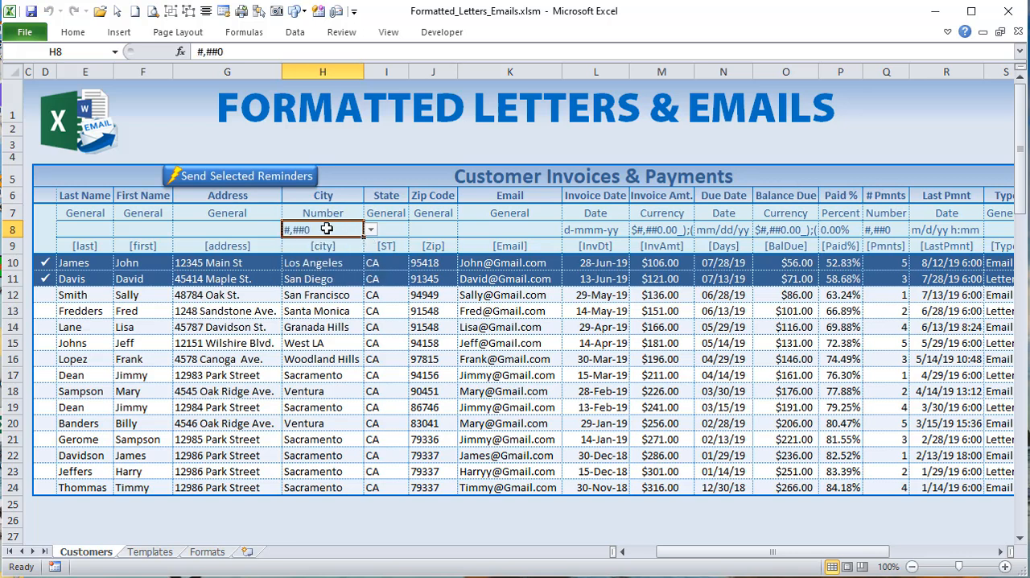
{"action": "left_click", "coordinate": [236, 178]}
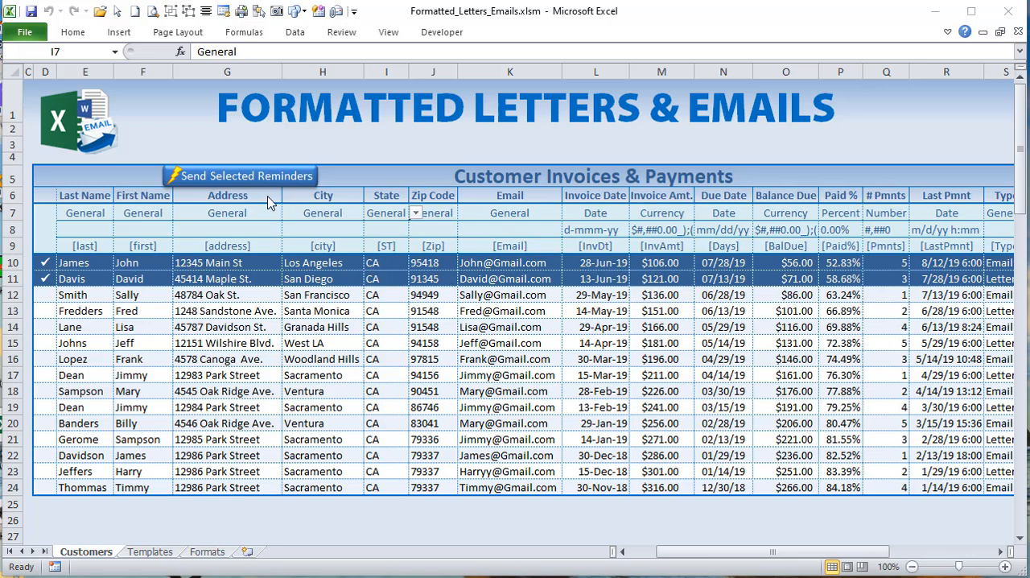
Step: Set the Invoice Date column's format type to Currency with a format without decimals
{"action": "left_click", "coordinate": [568, 214]}
{"action": "left_click", "coordinate": [636, 213]}
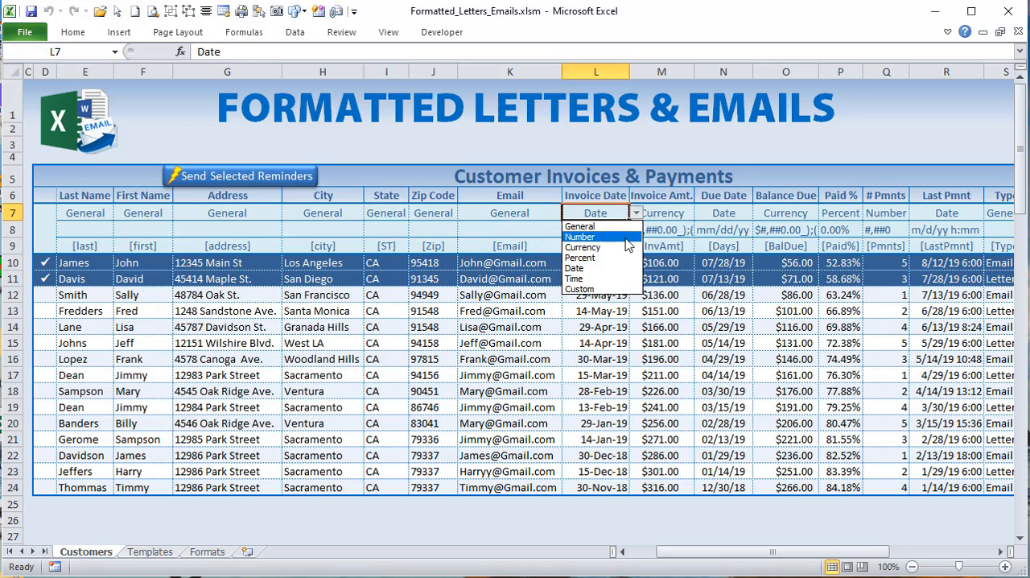
{"action": "left_click", "coordinate": [626, 241]}
{"action": "left_click", "coordinate": [617, 232]}
{"action": "left_click", "coordinate": [636, 231]}
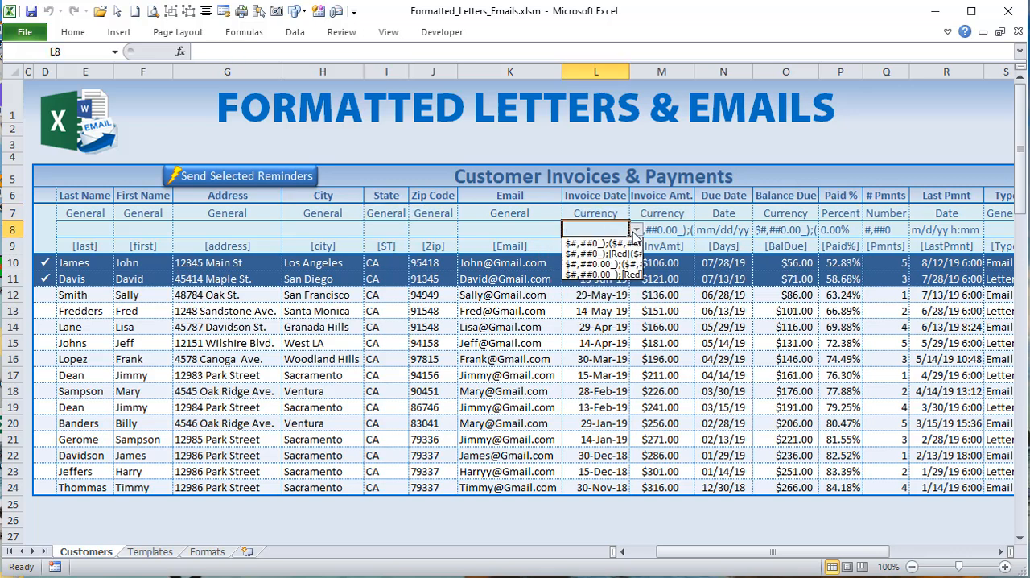
{"action": "left_click", "coordinate": [621, 259]}
Step: Set the Invoice Date column to the Date type, trying m/d/yy h:mm and finishing with dd-mmm-yy
{"action": "left_click", "coordinate": [617, 214]}
{"action": "left_click", "coordinate": [636, 213]}
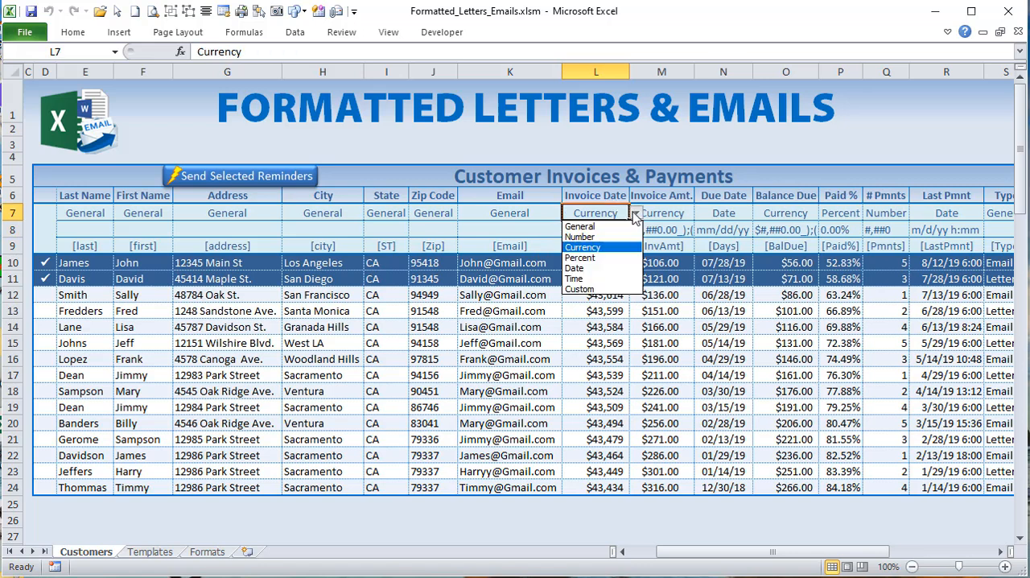
{"action": "left_click", "coordinate": [596, 268]}
{"action": "left_click", "coordinate": [620, 229]}
{"action": "left_click", "coordinate": [636, 231]}
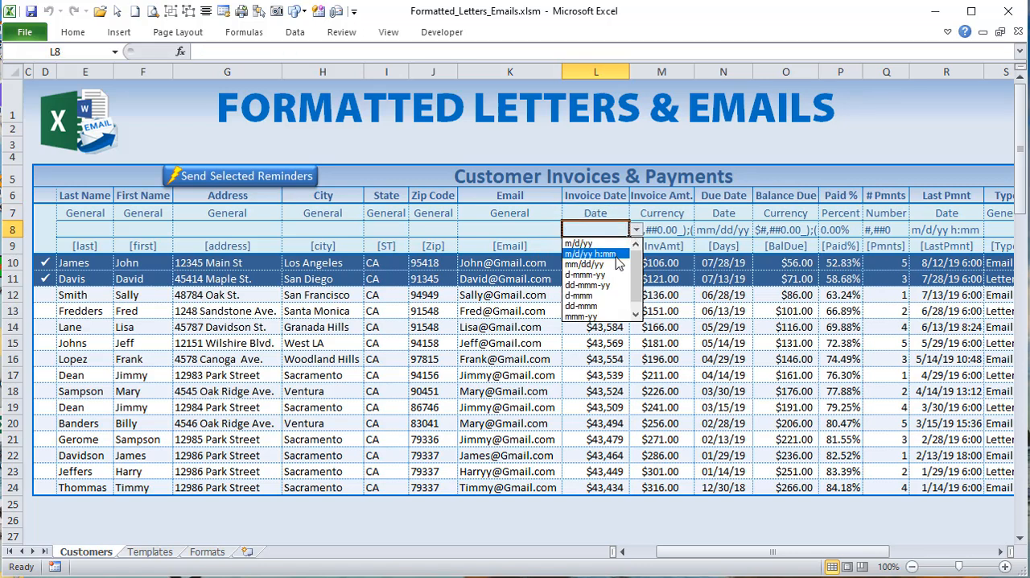
{"action": "left_click", "coordinate": [620, 259]}
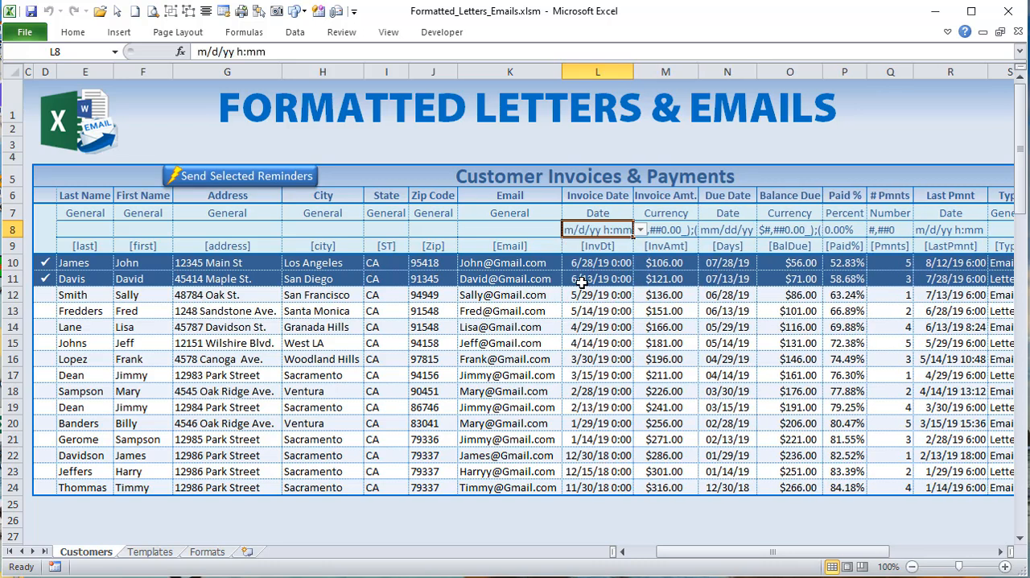
{"action": "left_click", "coordinate": [640, 231]}
{"action": "left_click", "coordinate": [608, 275]}
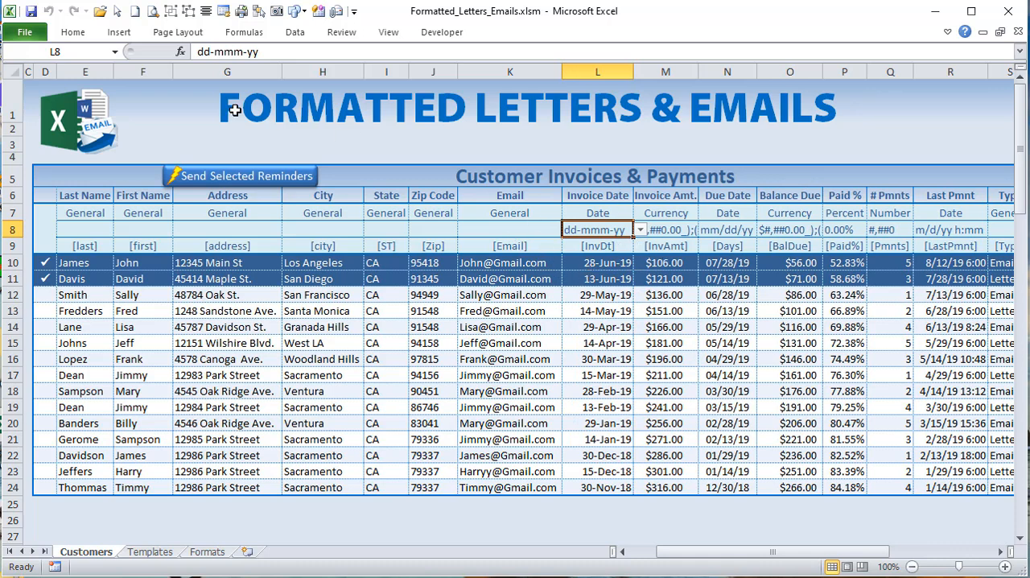
Step: Generate the reminders for the checked customers and close the email draft without saving it
{"action": "left_click", "coordinate": [270, 178]}
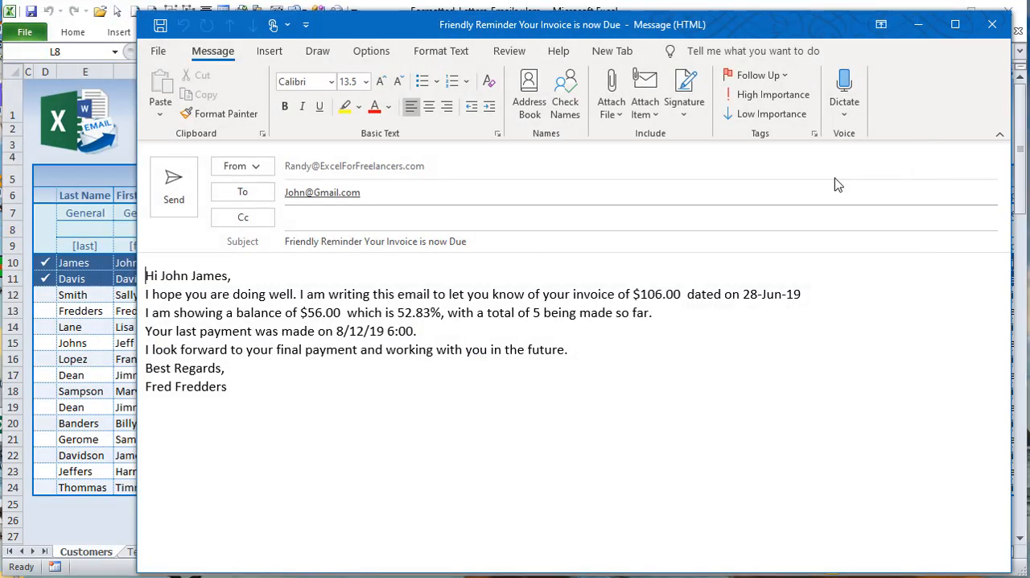
{"action": "left_click", "coordinate": [990, 32]}
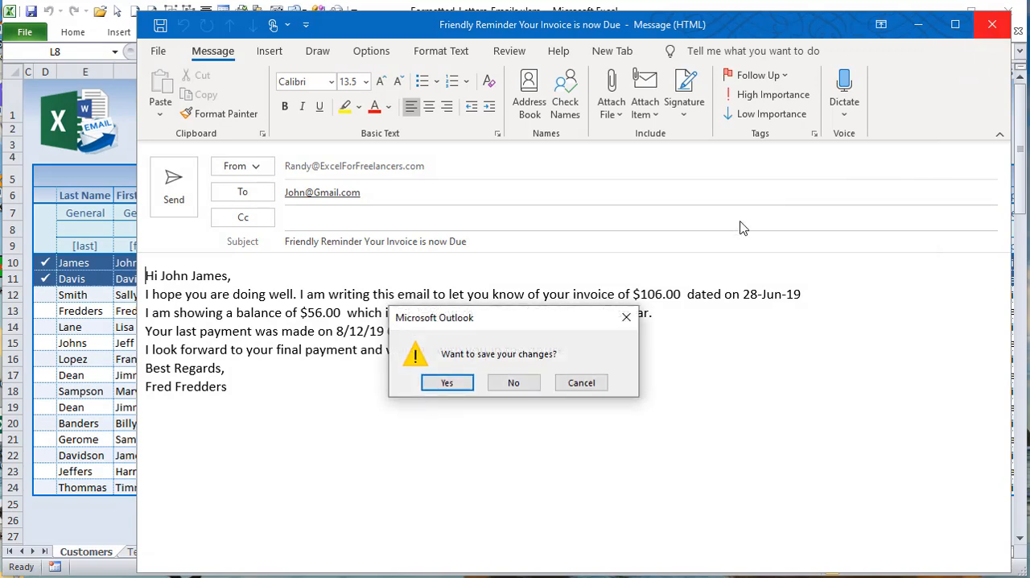
{"action": "left_click", "coordinate": [538, 381]}
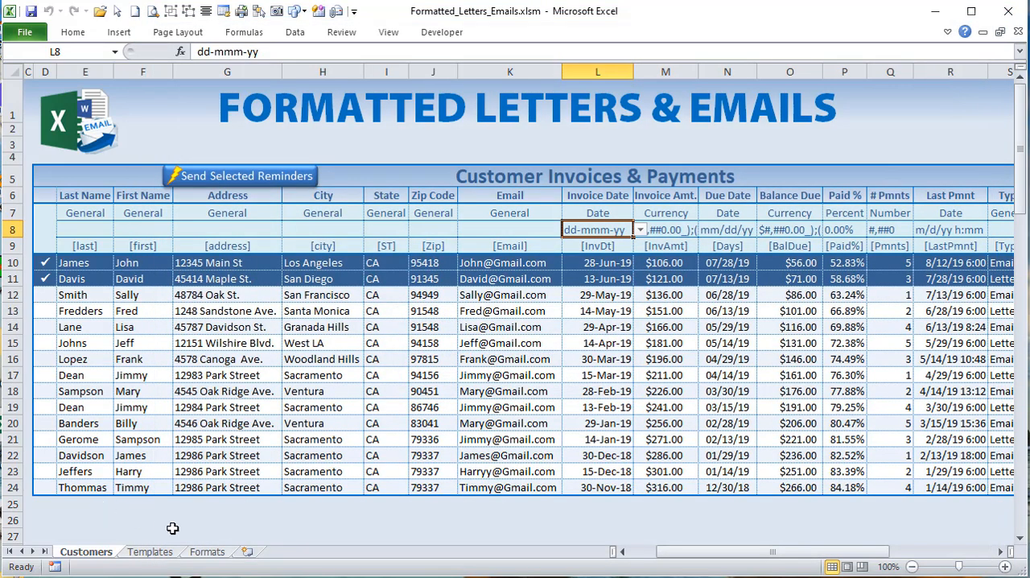
Step: Open the Formats sheet and select D8:J15 in the Text Formatting Options table
{"action": "left_click", "coordinate": [203, 552]}
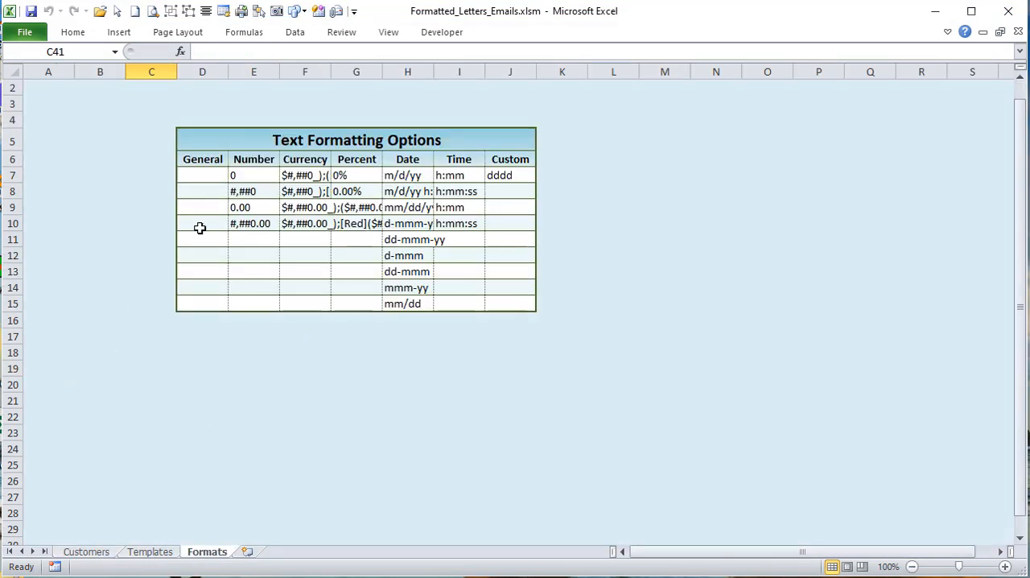
{"action": "left_click_drag", "start_coordinate": [207, 189], "coordinate": [488, 297]}
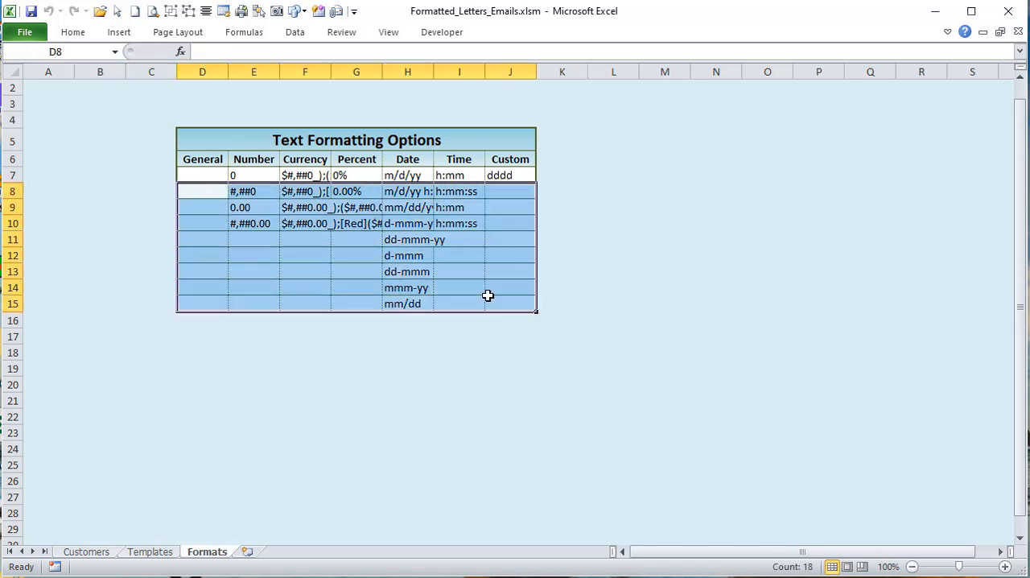
Step: On the Templates sheet, browse the letter and email templates, ending on the 30 Day Late Reminder
{"action": "left_click", "coordinate": [149, 551]}
{"action": "left_click", "coordinate": [153, 223]}
{"action": "left_click", "coordinate": [161, 239]}
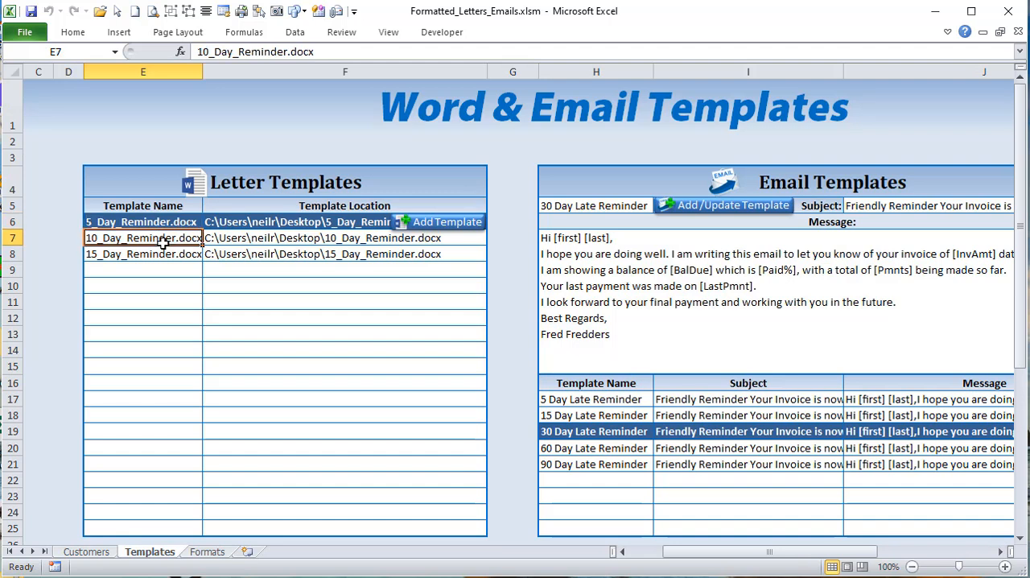
{"action": "left_click", "coordinate": [692, 434]}
{"action": "left_click", "coordinate": [689, 400]}
{"action": "left_click", "coordinate": [684, 434]}
{"action": "left_click", "coordinate": [682, 464]}
{"action": "left_click", "coordinate": [684, 434]}
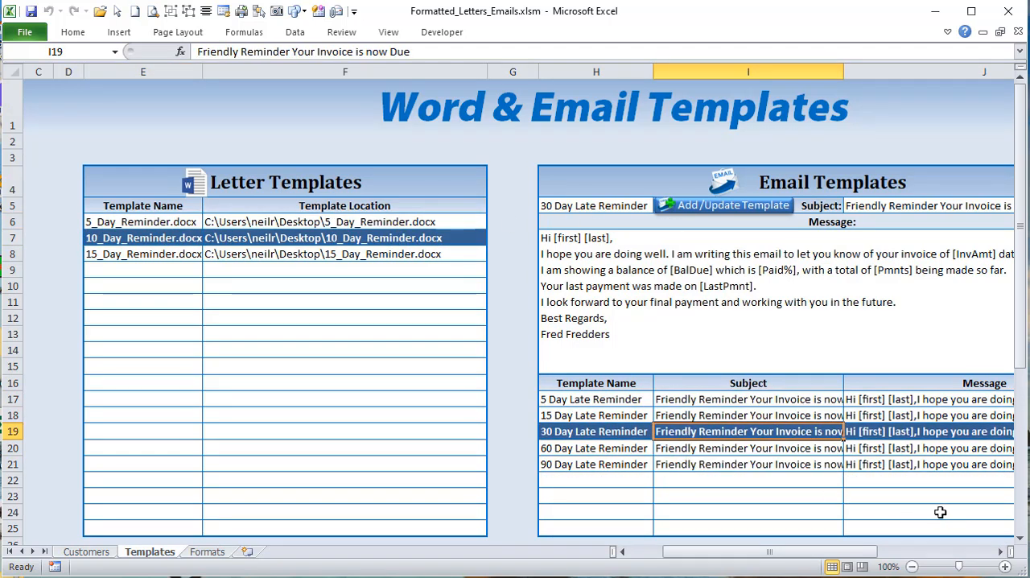
Step: Narrow the blank spacer columns C, D and G around the Letter Templates table
{"action": "left_click_drag", "start_coordinate": [62, 71], "coordinate": [40, 73]}
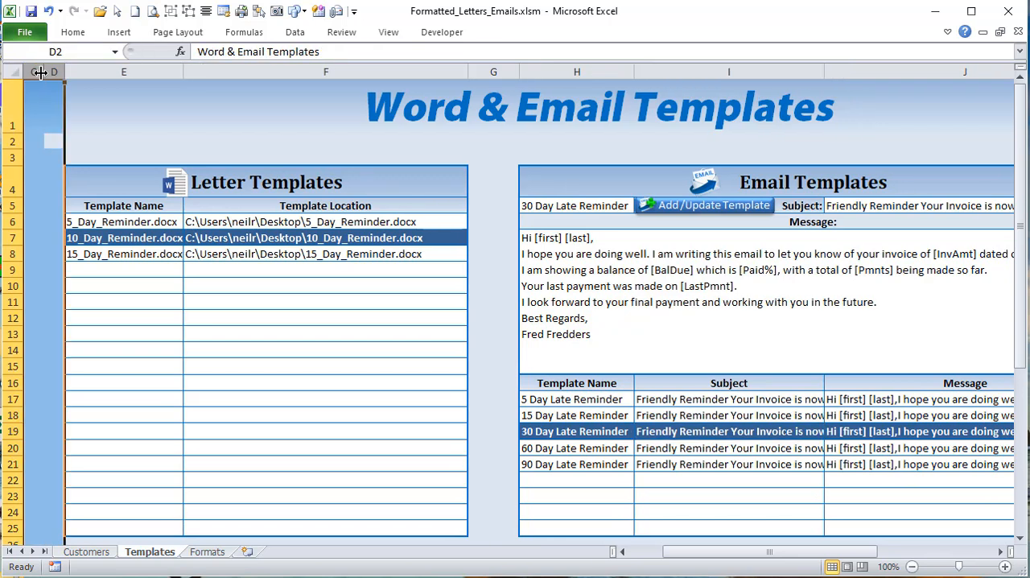
{"action": "left_click", "coordinate": [260, 278]}
{"action": "left_click_drag", "start_coordinate": [519, 71], "coordinate": [505, 71]}
{"action": "left_click", "coordinate": [335, 349]}
{"action": "left_click", "coordinate": [326, 253]}
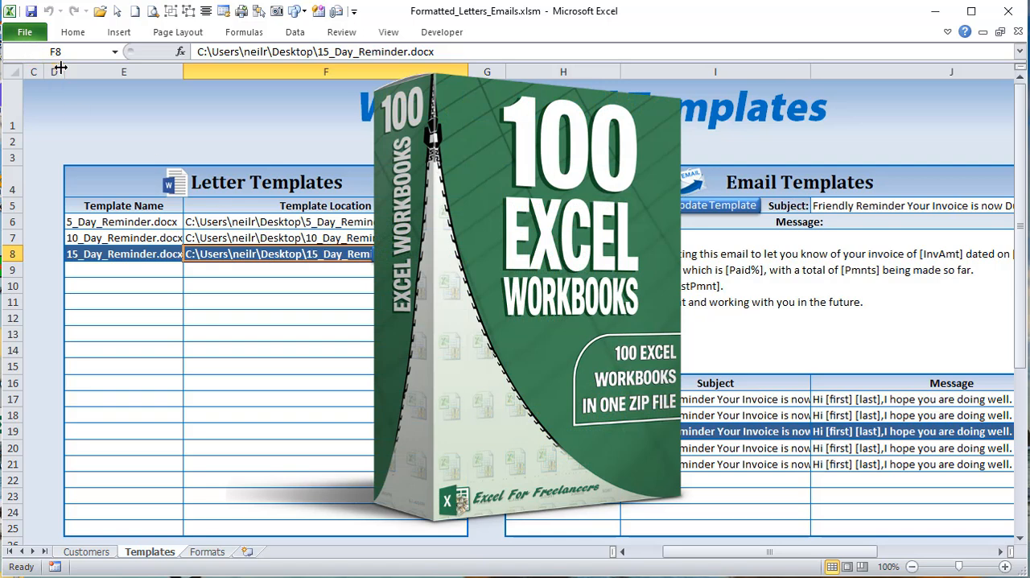
{"action": "left_click_drag", "start_coordinate": [57, 68], "coordinate": [40, 71]}
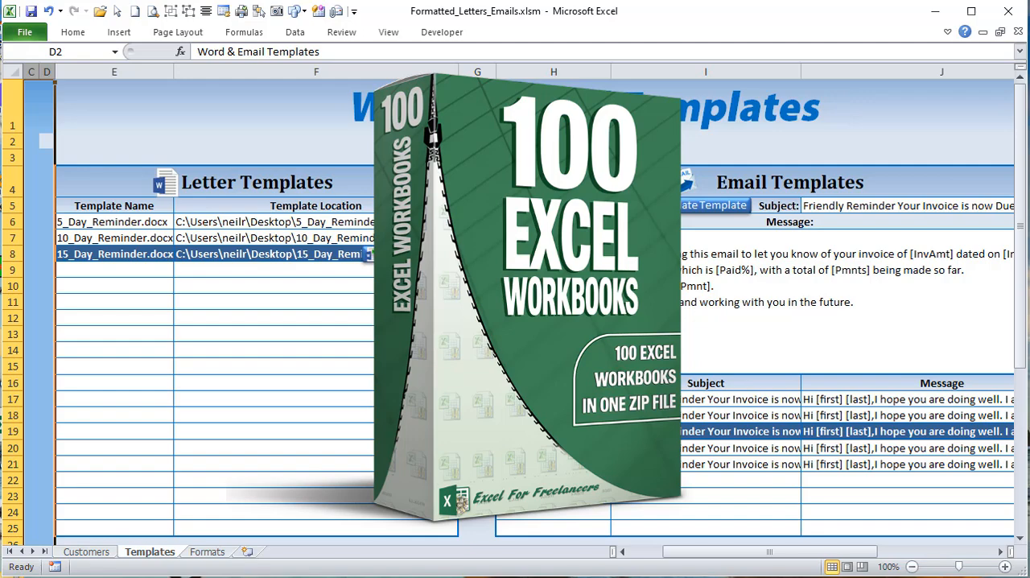
Step: Look across the two template tables and return to the Customers sheet
{"action": "left_click_drag", "start_coordinate": [823, 552], "coordinate": [863, 563]}
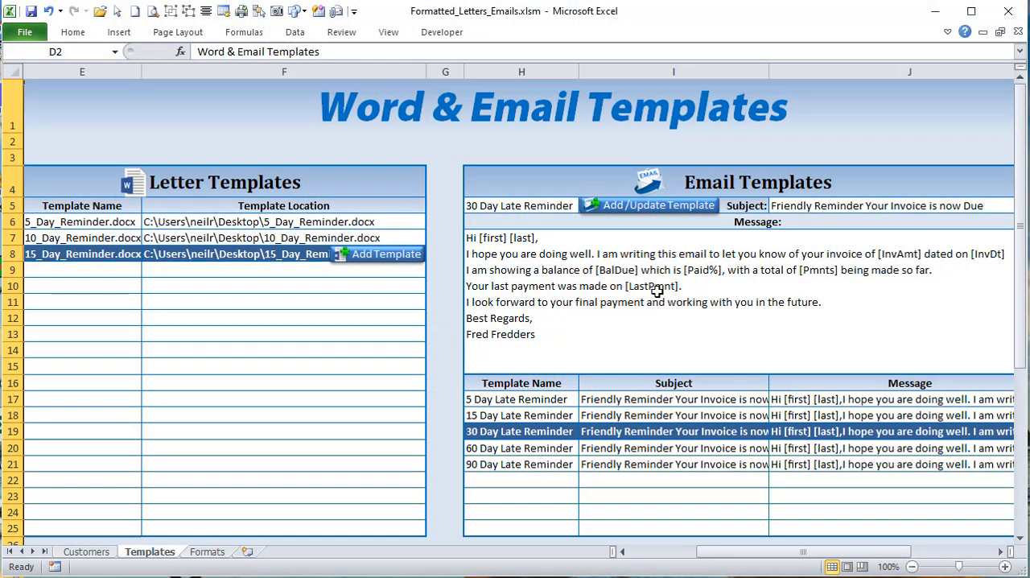
{"action": "left_click_drag", "start_coordinate": [851, 556], "coordinate": [813, 568]}
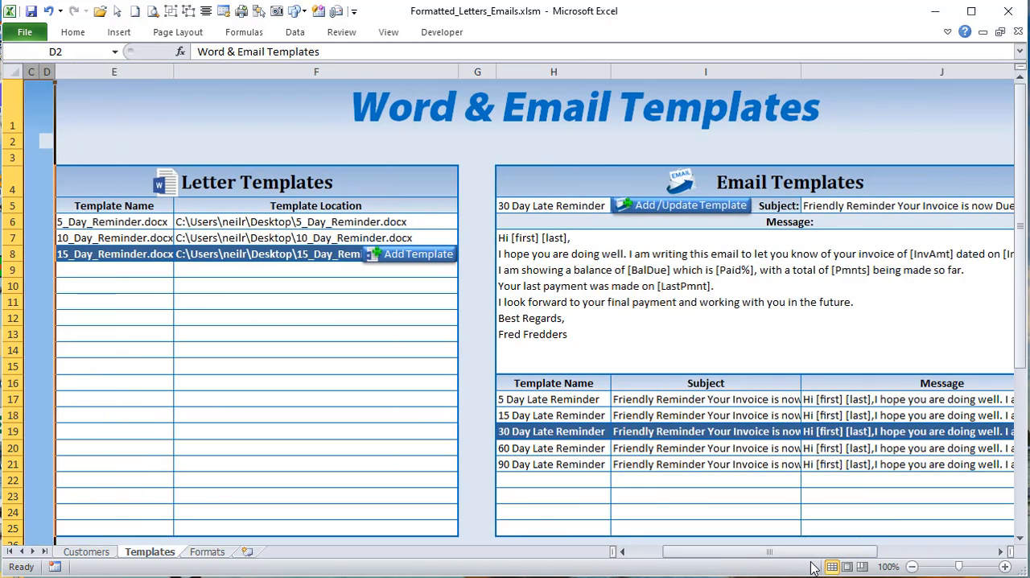
{"action": "left_click", "coordinate": [465, 411]}
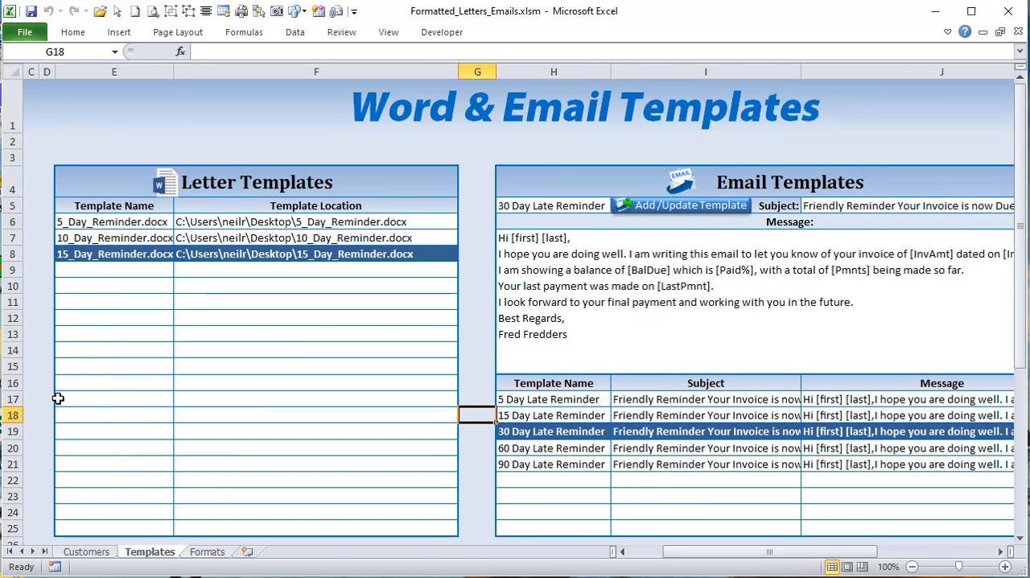
{"action": "left_click", "coordinate": [93, 553]}
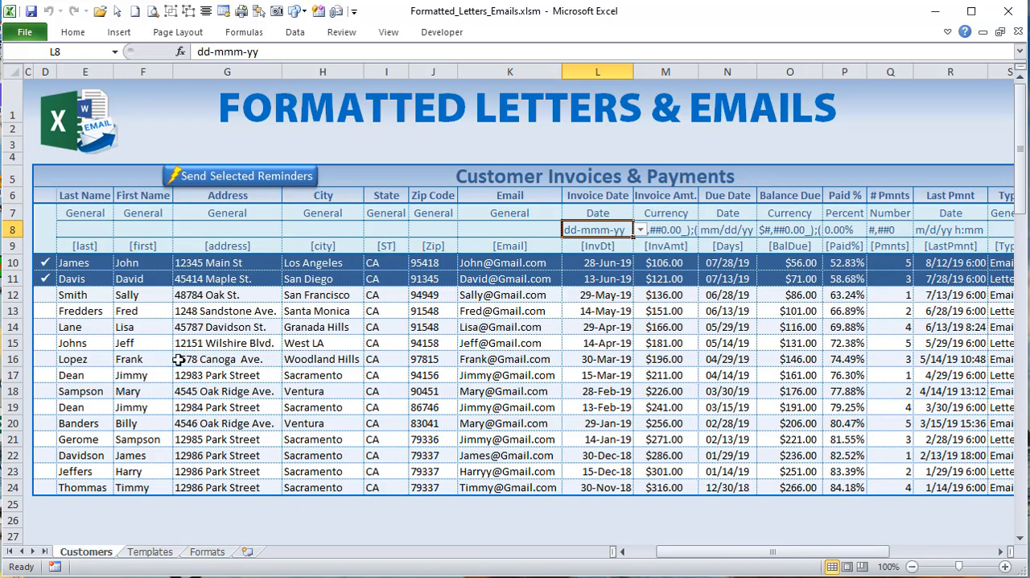
Step: Check the customers in rows 13 and 15 for reminders and uncheck both again
{"action": "left_click", "coordinate": [44, 311]}
{"action": "left_click", "coordinate": [44, 343]}
{"action": "left_click", "coordinate": [44, 310]}
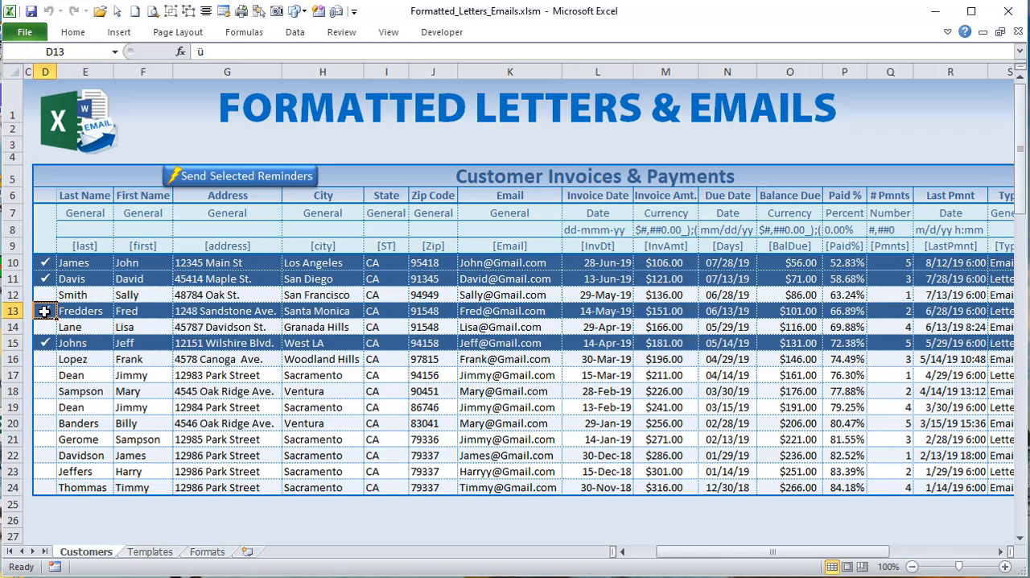
{"action": "left_click", "coordinate": [45, 311]}
{"action": "left_click", "coordinate": [45, 343]}
Step: Examine the reminder type choices for the customer in row 11
{"action": "left_click_drag", "start_coordinate": [860, 552], "coordinate": [926, 552]}
{"action": "left_click", "coordinate": [759, 274]}
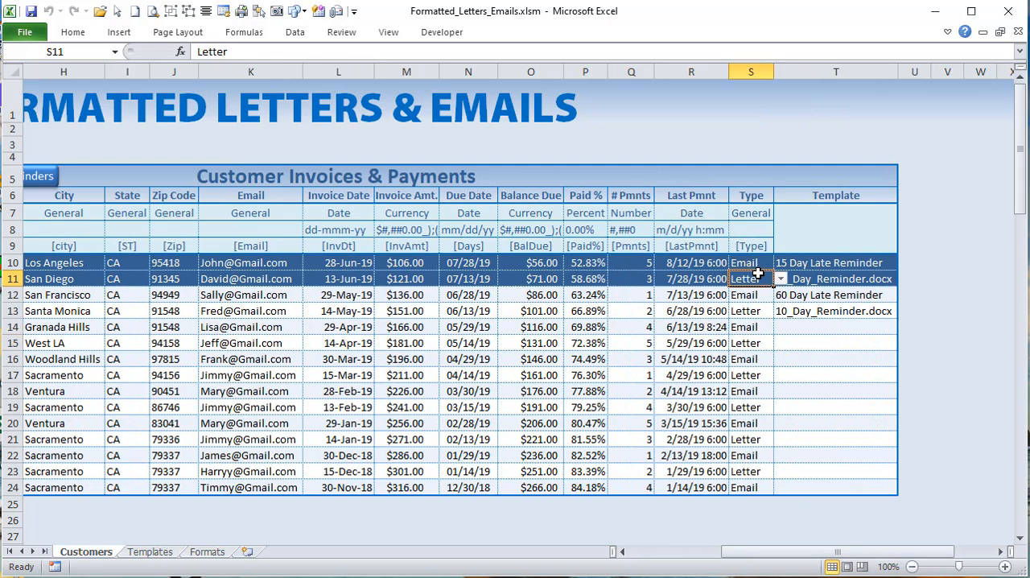
{"action": "left_click", "coordinate": [780, 279]}
{"action": "left_click", "coordinate": [780, 281]}
{"action": "left_click", "coordinate": [811, 269]}
Step: Set the row 14 customer's reminder type to Letter and the template to 5_Day_Reminder.docx
{"action": "left_click", "coordinate": [737, 329]}
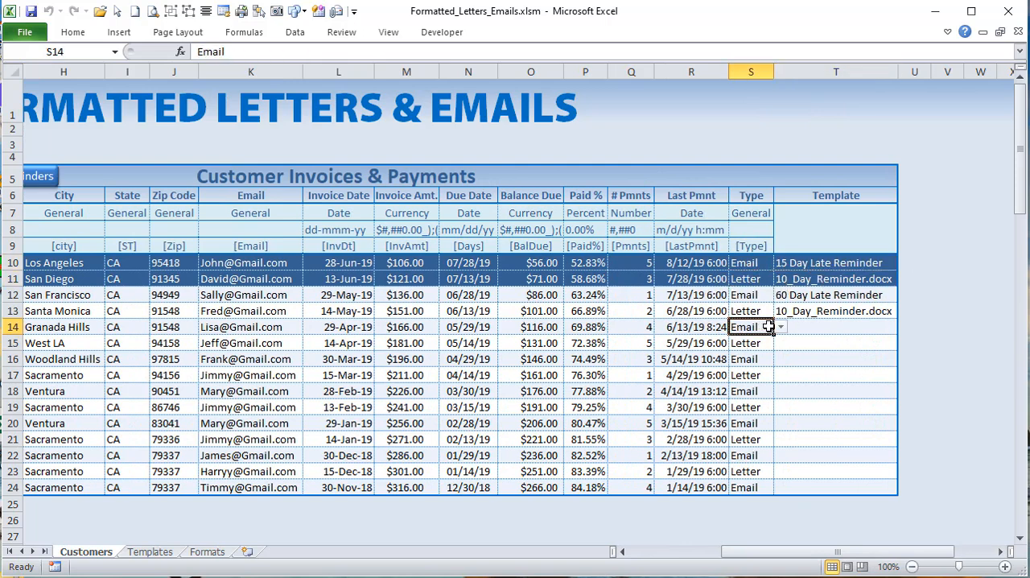
{"action": "left_click", "coordinate": [780, 327]}
{"action": "left_click", "coordinate": [764, 351]}
{"action": "left_click", "coordinate": [829, 341]}
{"action": "left_click", "coordinate": [851, 327]}
{"action": "left_click", "coordinate": [905, 328]}
{"action": "left_click", "coordinate": [821, 341]}
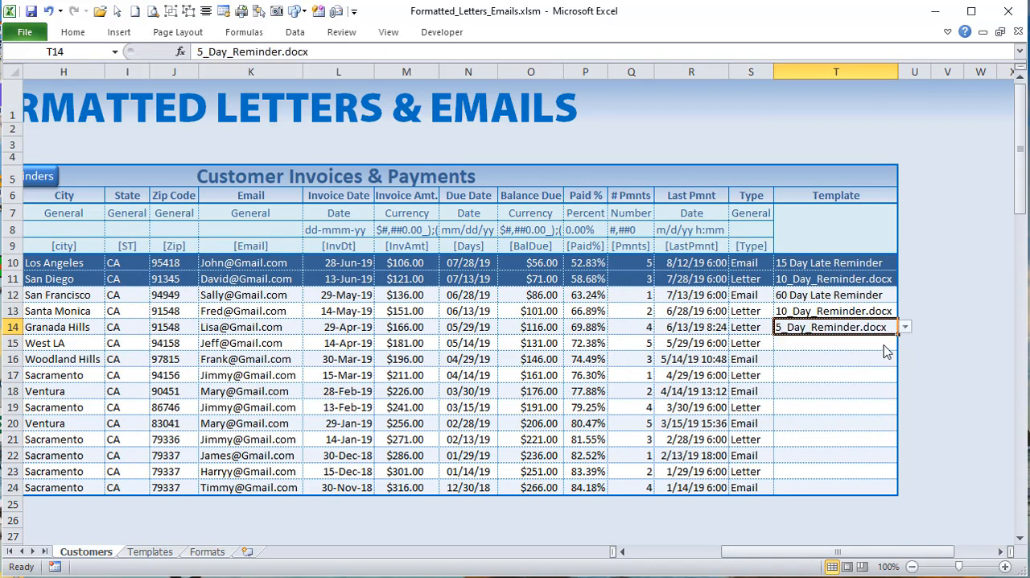
{"action": "left_click_drag", "start_coordinate": [761, 553], "coordinate": [749, 555]}
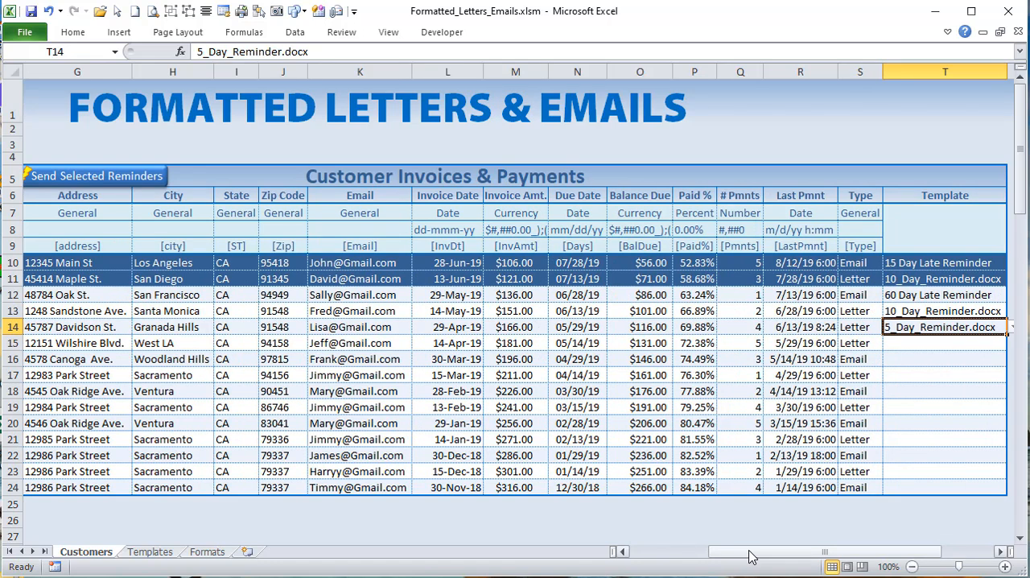
{"action": "left_click_drag", "start_coordinate": [748, 556], "coordinate": [690, 557]}
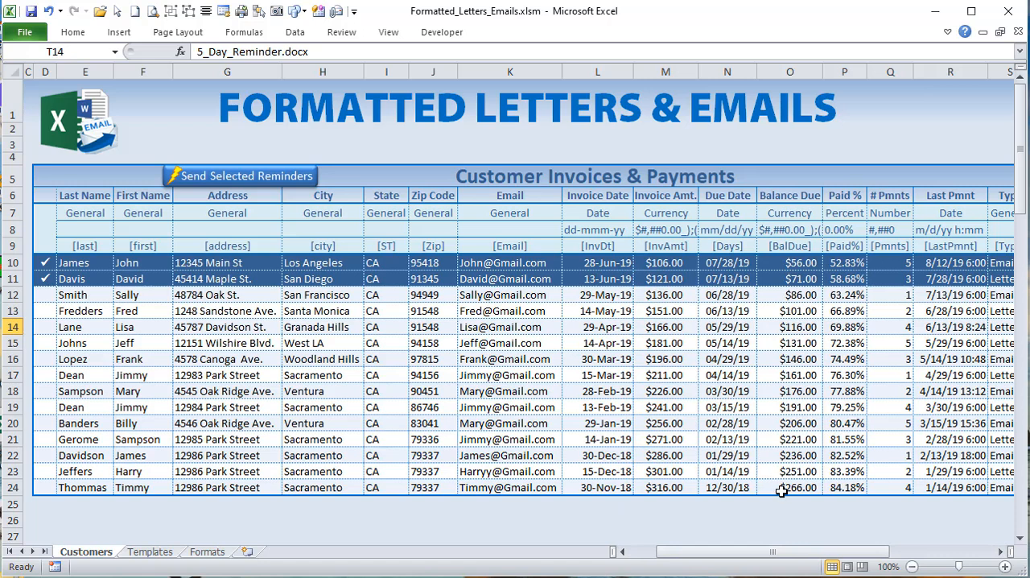
Step: Keep the Balance Due column as Currency and set its format to $#,##0_);($#,##0)
{"action": "left_click_drag", "start_coordinate": [785, 554], "coordinate": [929, 557]}
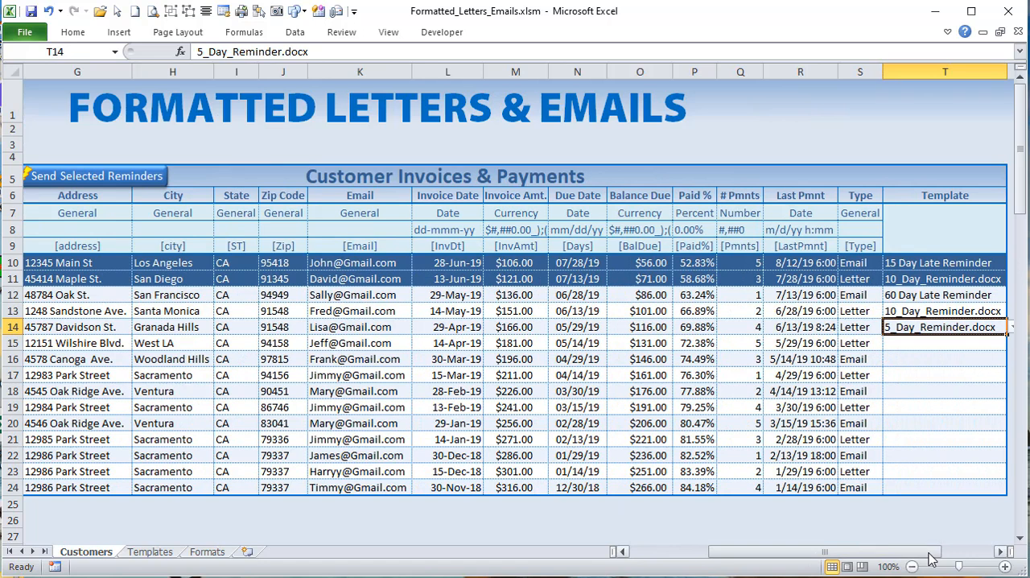
{"action": "left_click", "coordinate": [586, 230]}
{"action": "left_click", "coordinate": [642, 214]}
{"action": "left_click", "coordinate": [680, 213]}
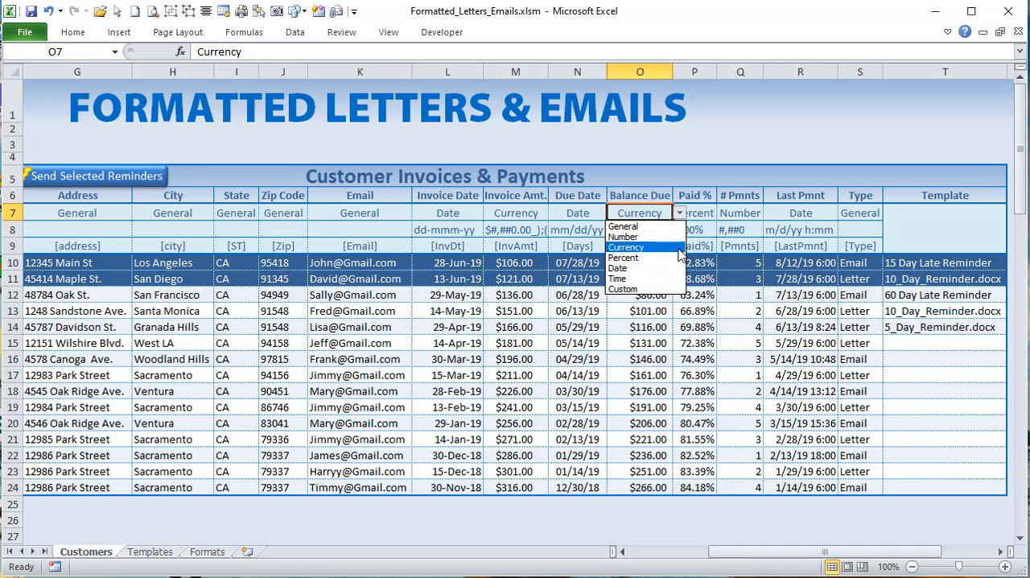
{"action": "left_click", "coordinate": [632, 248]}
{"action": "left_click", "coordinate": [679, 213]}
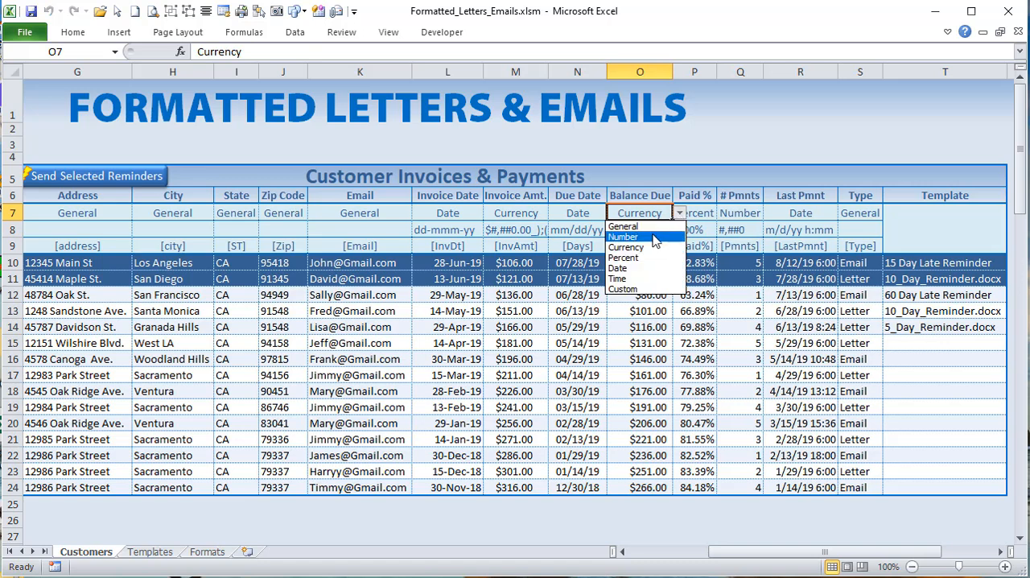
{"action": "left_click", "coordinate": [647, 248]}
{"action": "left_click", "coordinate": [645, 227]}
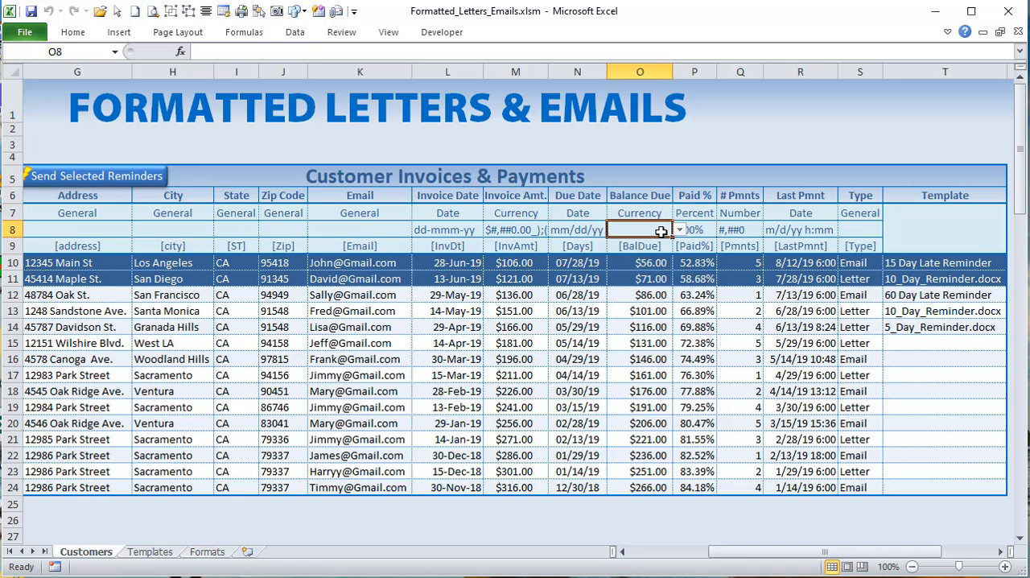
{"action": "left_click", "coordinate": [680, 230]}
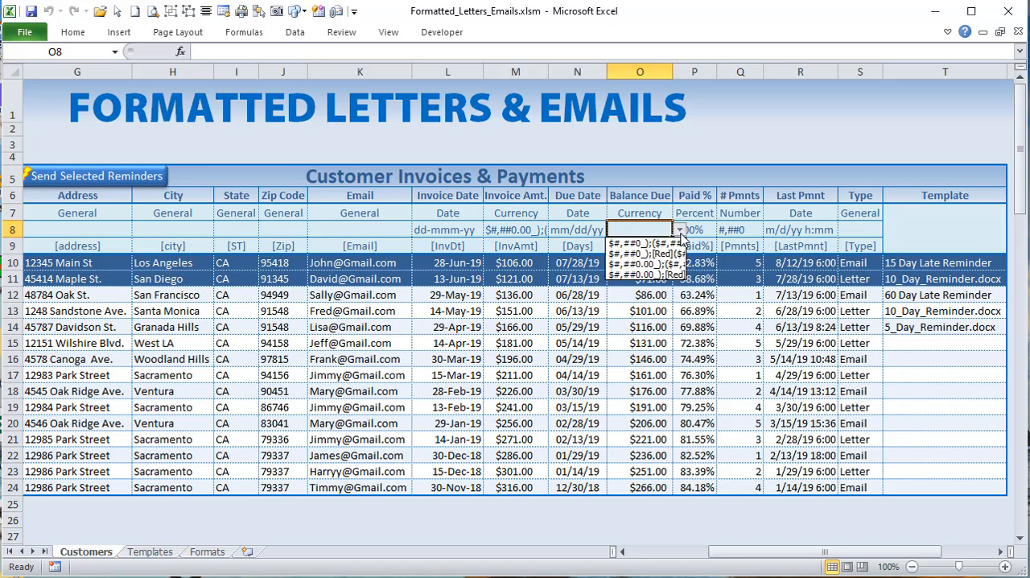
{"action": "left_click", "coordinate": [641, 244]}
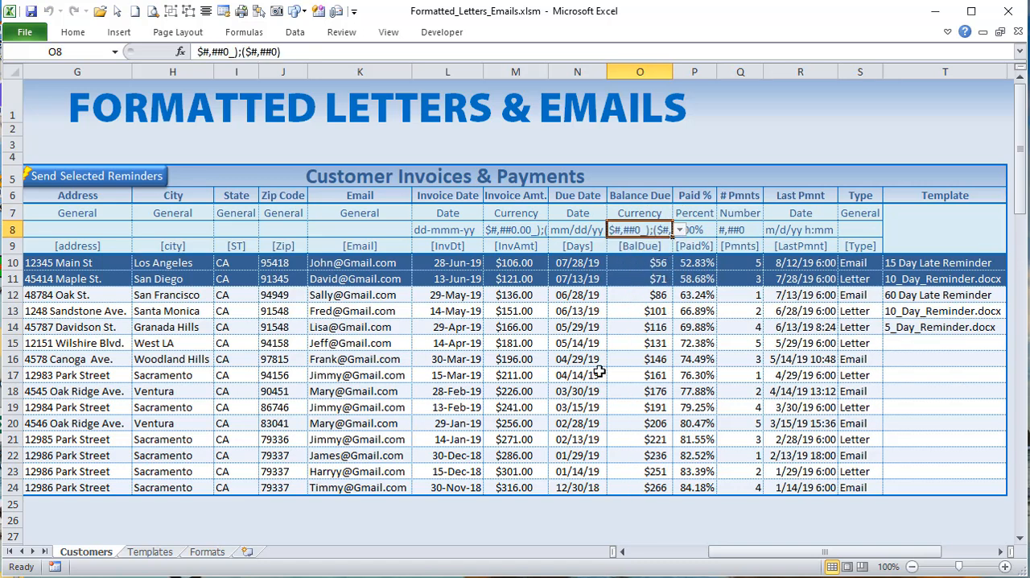
Step: Widen the Balance Due column and try the formats $#,##0.00_);($#,##0.00) and $#,##0.00_);[Red]($#,##0.00)
{"action": "left_click", "coordinate": [680, 231]}
{"action": "left_click", "coordinate": [654, 274]}
{"action": "left_click_drag", "start_coordinate": [673, 72], "coordinate": [728, 74]}
{"action": "left_click", "coordinate": [735, 229]}
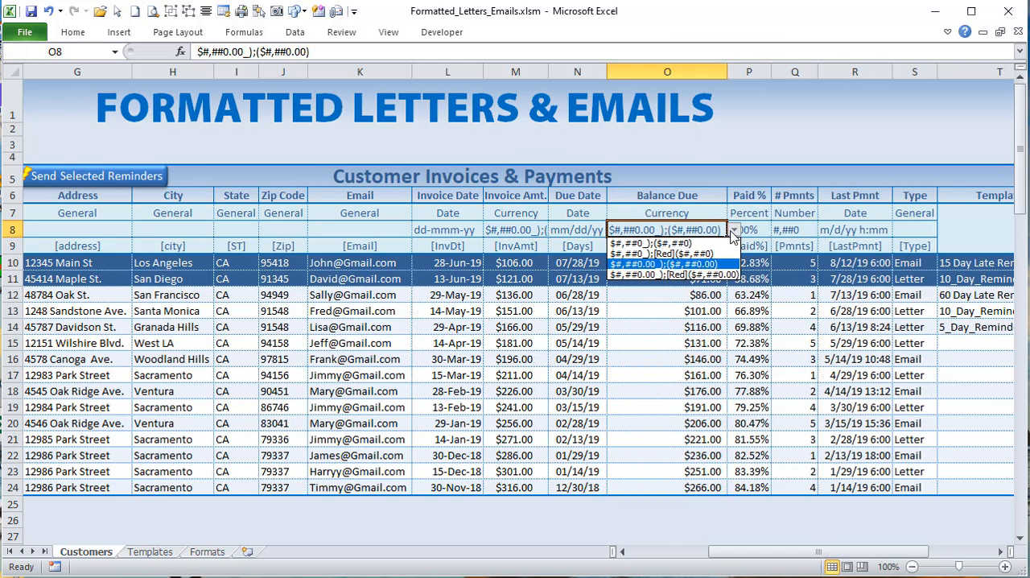
{"action": "left_click", "coordinate": [699, 276]}
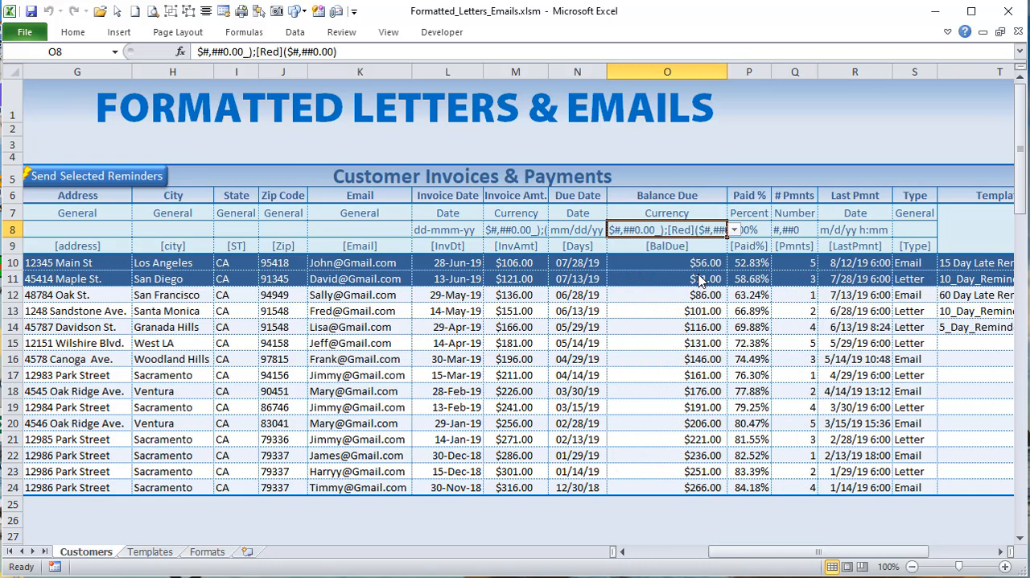
Step: Set the Balance Due format to $#,##0_);[Red]($#,##0) and narrow the column again
{"action": "left_click", "coordinate": [735, 229]}
{"action": "left_click", "coordinate": [682, 254]}
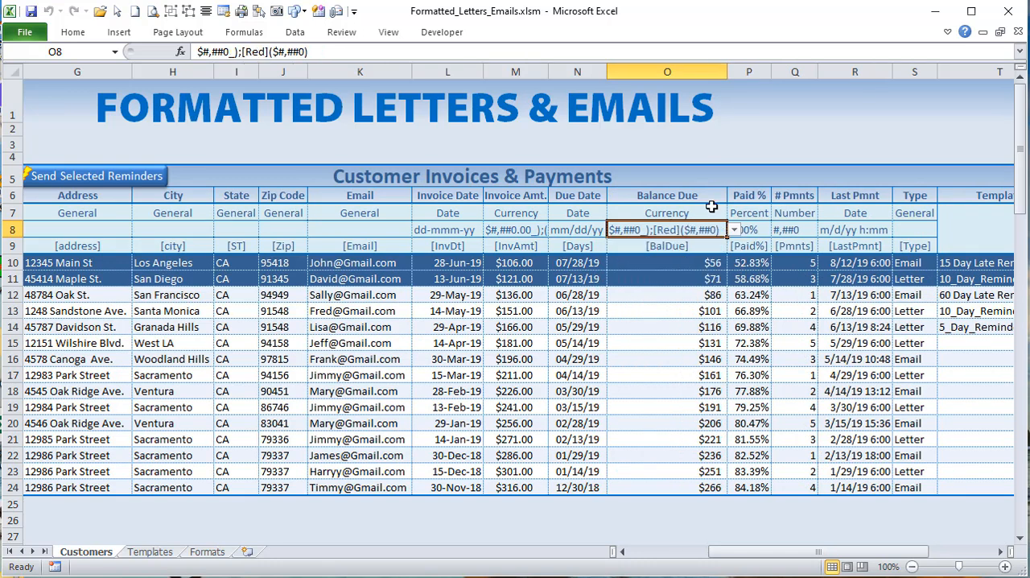
{"action": "double_click", "coordinate": [726, 70]}
{"action": "left_click_drag", "start_coordinate": [726, 71], "coordinate": [681, 70]}
Step: Switch the Due Date column's type to Number and view the number formats it offers
{"action": "left_click", "coordinate": [667, 212]}
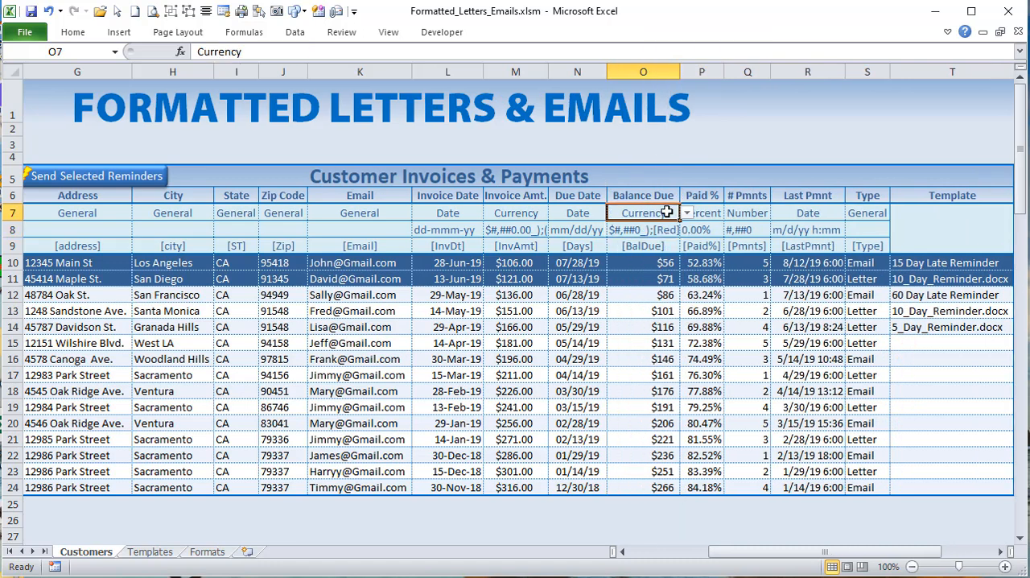
{"action": "left_click", "coordinate": [686, 212]}
{"action": "left_click", "coordinate": [686, 212]}
{"action": "left_click", "coordinate": [578, 212]}
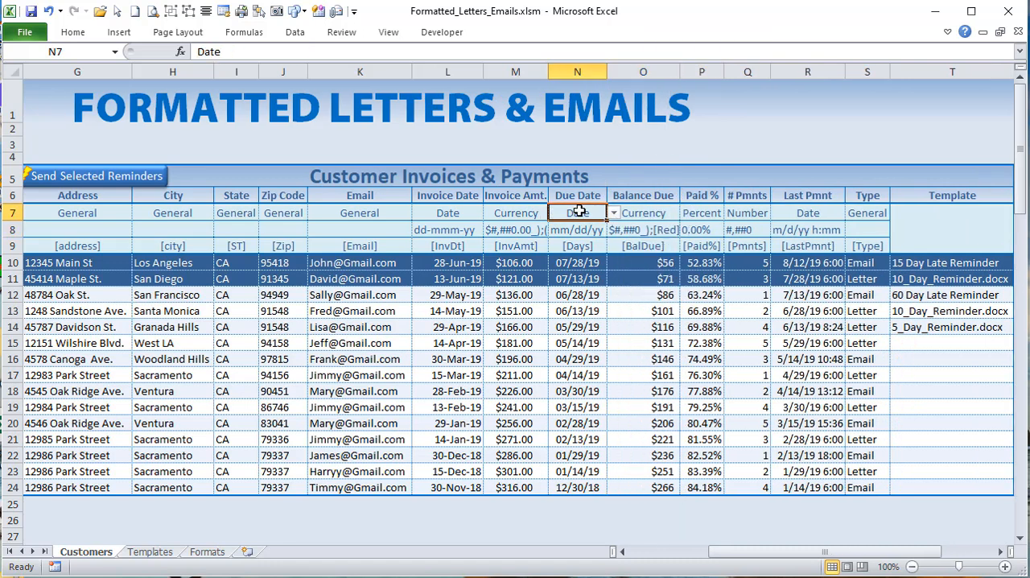
{"action": "left_click", "coordinate": [613, 213]}
{"action": "left_click", "coordinate": [591, 246]}
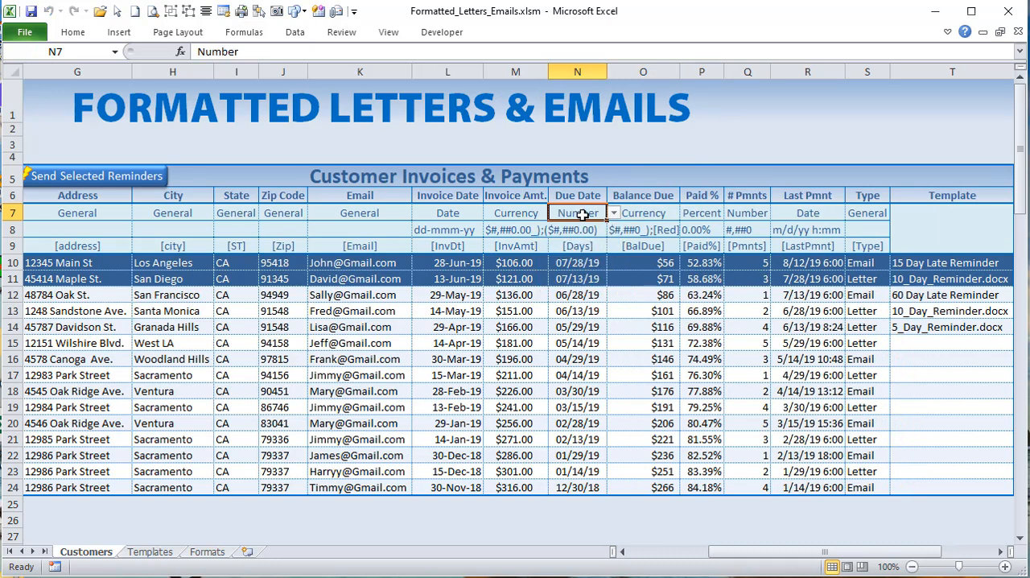
{"action": "left_click", "coordinate": [581, 230]}
{"action": "left_click", "coordinate": [614, 230]}
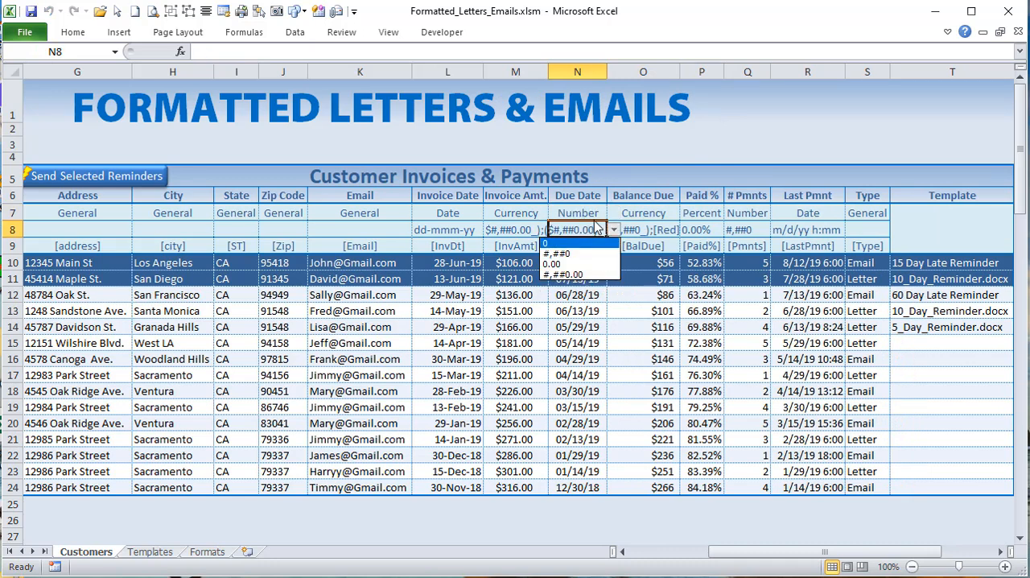
{"action": "left_click", "coordinate": [596, 230]}
{"action": "left_click", "coordinate": [584, 213]}
Step: Set the Due Date column's type to Date with the format mm/dd/yy and select its dates in rows 10 to 24
{"action": "left_click", "coordinate": [613, 212]}
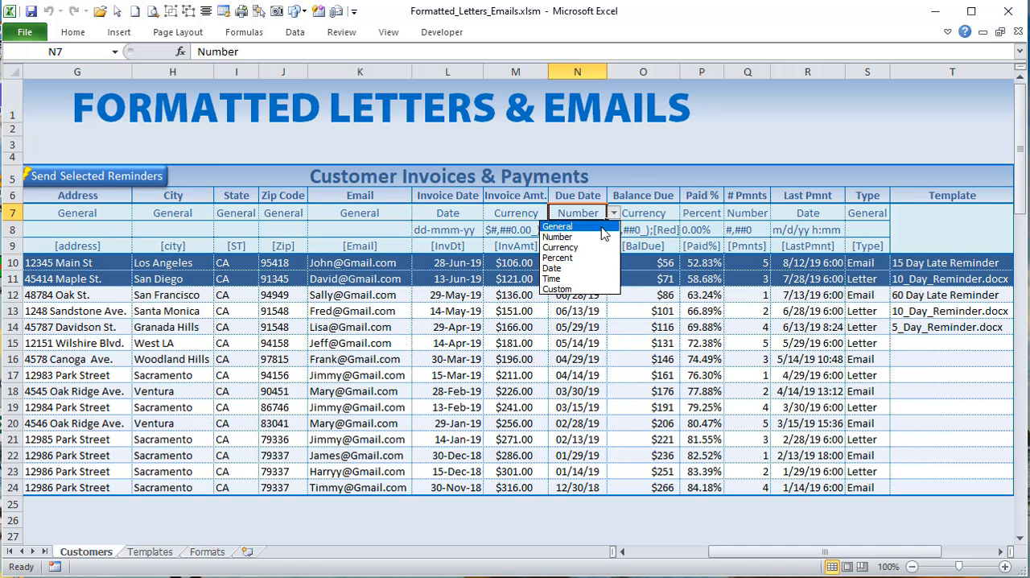
{"action": "left_click", "coordinate": [577, 268]}
{"action": "left_click", "coordinate": [601, 231]}
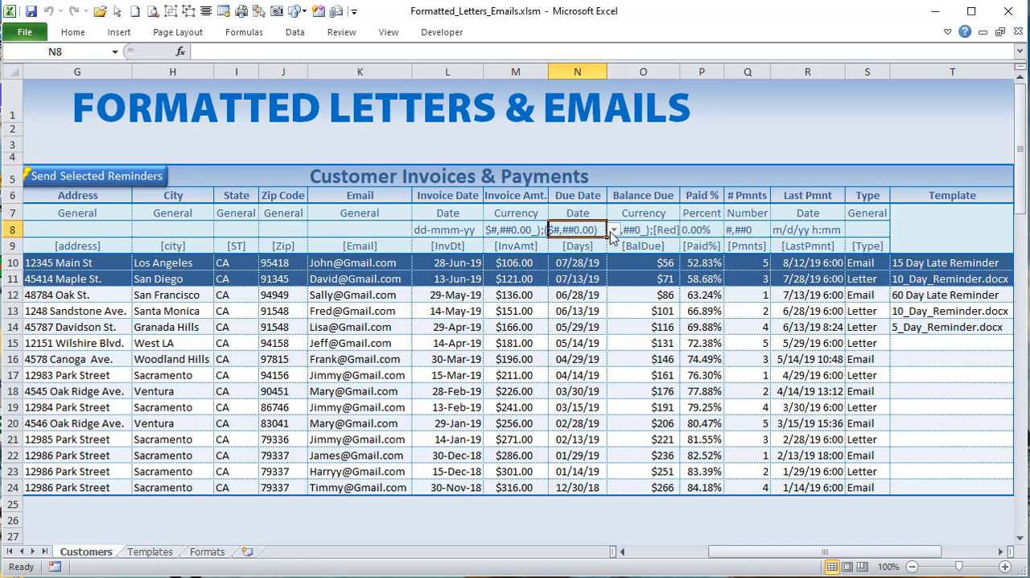
{"action": "left_click", "coordinate": [613, 230]}
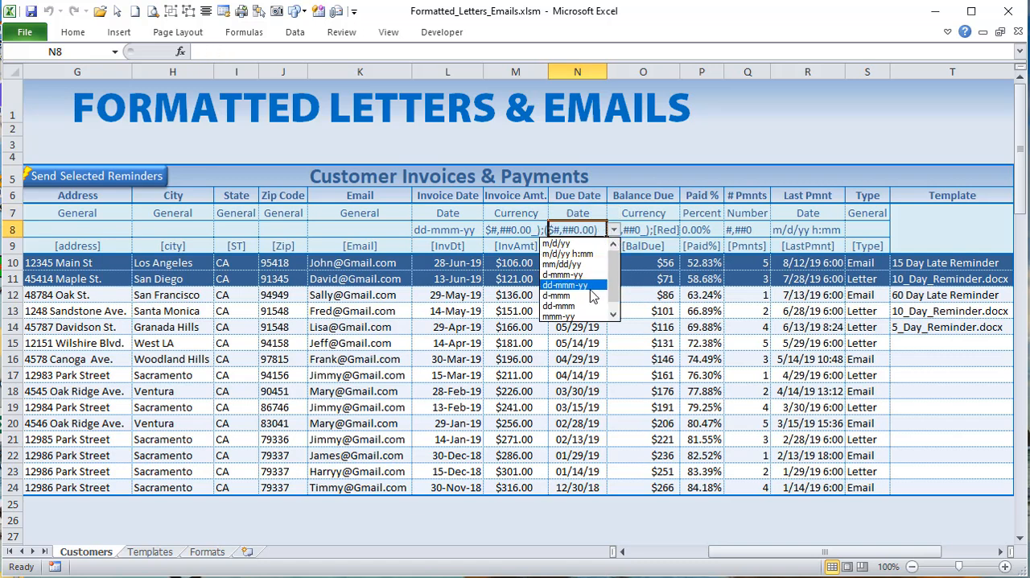
{"action": "left_click", "coordinate": [593, 266]}
{"action": "left_click", "coordinate": [565, 314]}
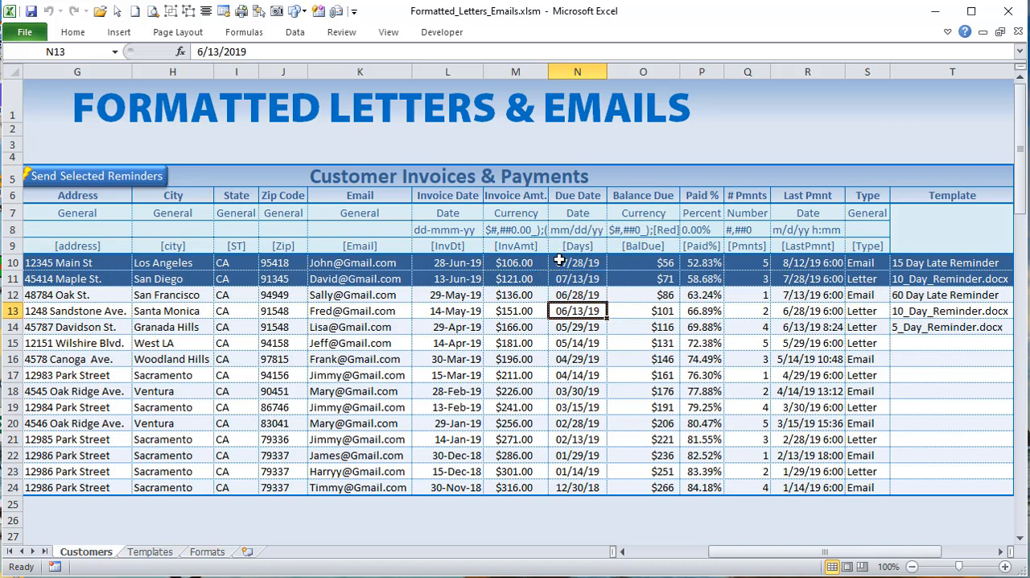
{"action": "left_click_drag", "start_coordinate": [577, 263], "coordinate": [583, 488]}
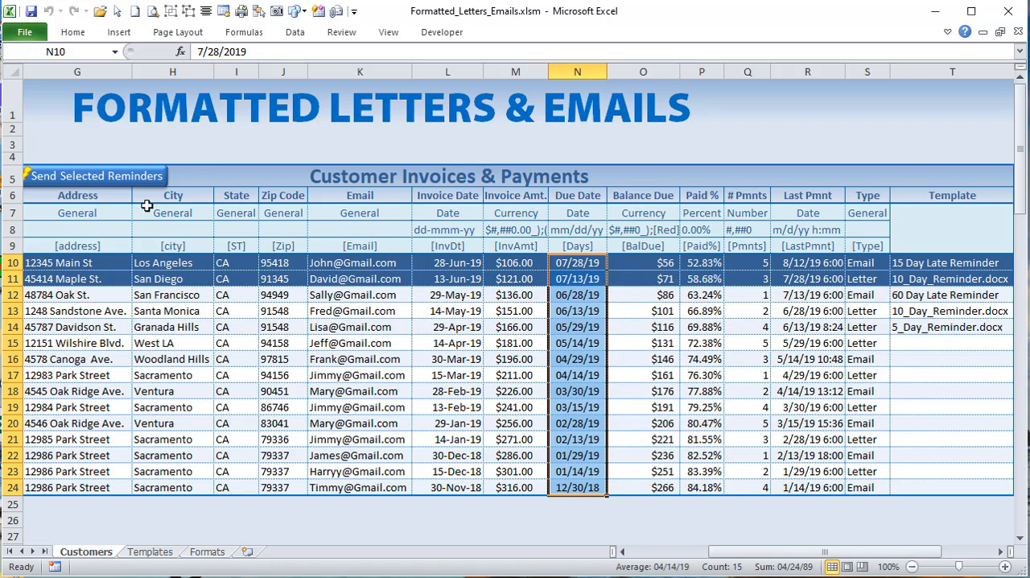
Step: Review the reminder types in rows 10 and 11, and uncheck the row 11 customer for reminders
{"action": "left_click_drag", "start_coordinate": [756, 553], "coordinate": [809, 559]}
{"action": "left_click", "coordinate": [585, 277]}
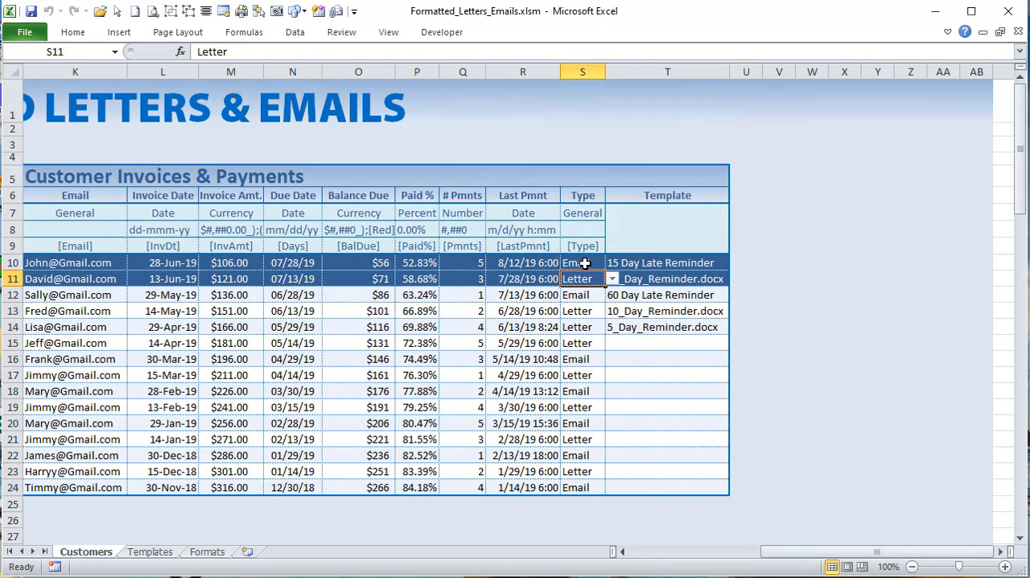
{"action": "left_click", "coordinate": [584, 262]}
{"action": "left_click_drag", "start_coordinate": [779, 552], "coordinate": [678, 552]}
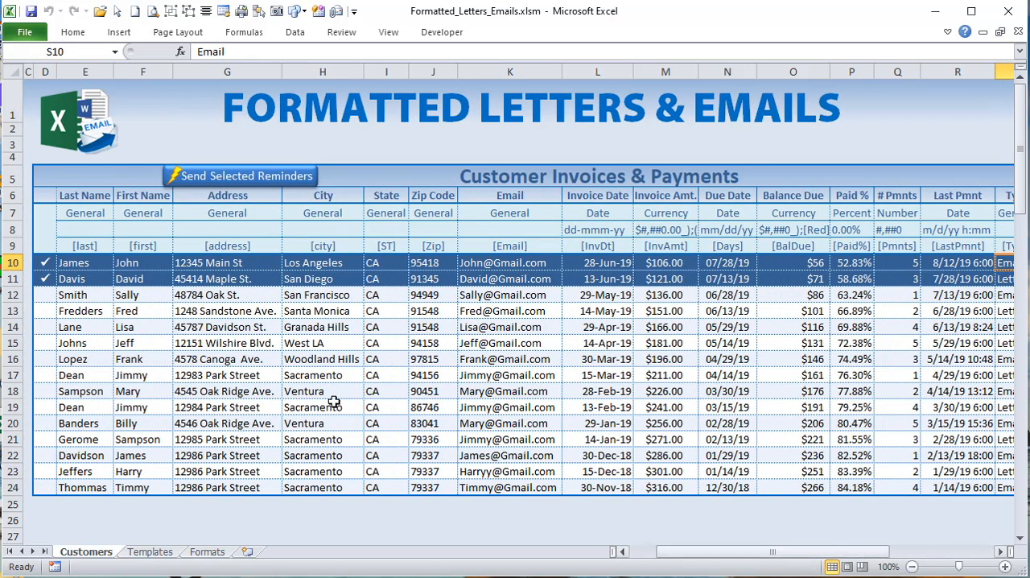
{"action": "left_click", "coordinate": [58, 317]}
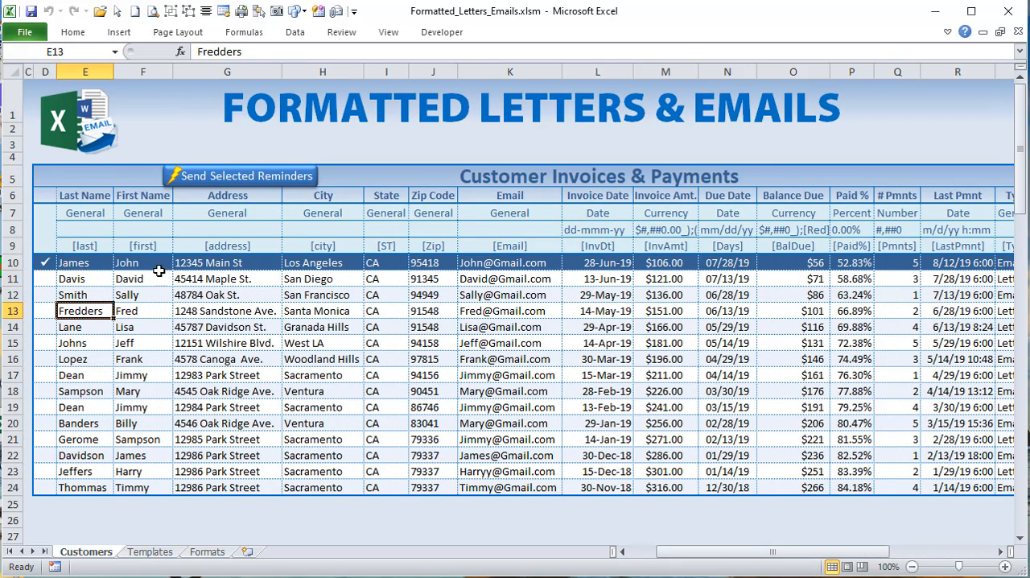
Step: Change the date format option in cell H12 of the Formats sheet to dddd-mmm yyyy
{"action": "left_click", "coordinate": [596, 265]}
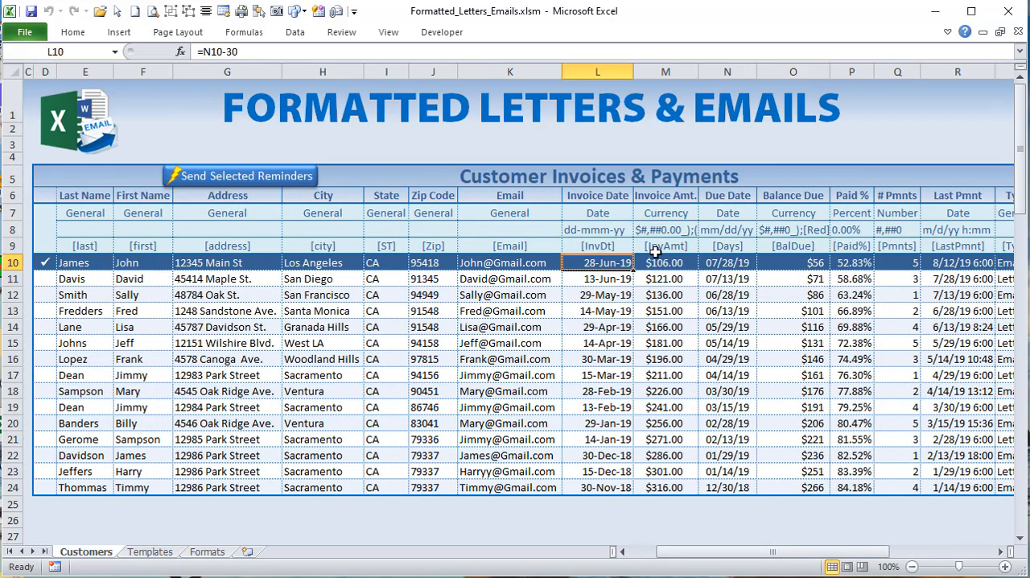
{"action": "left_click", "coordinate": [621, 231]}
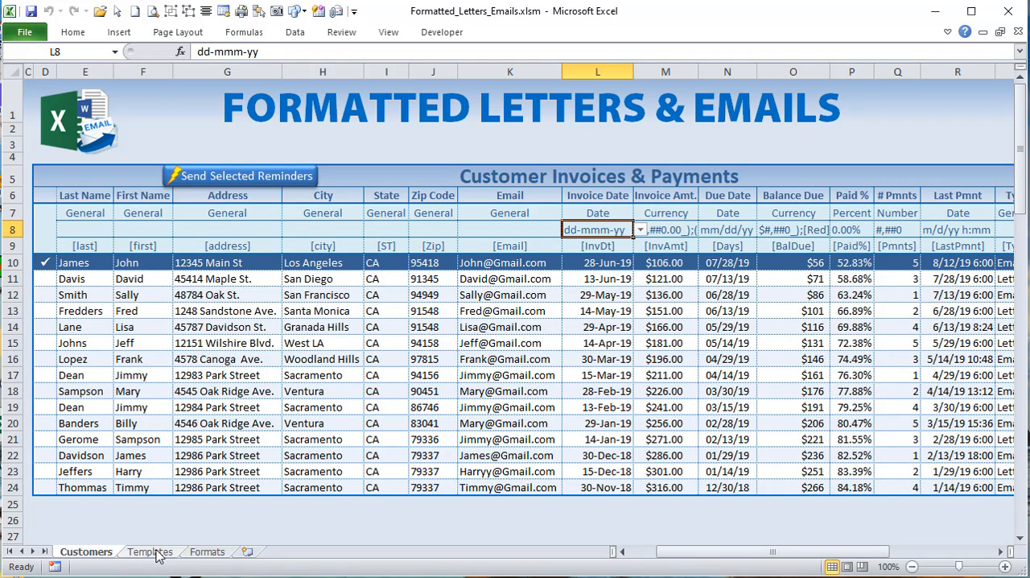
{"action": "left_click", "coordinate": [206, 552]}
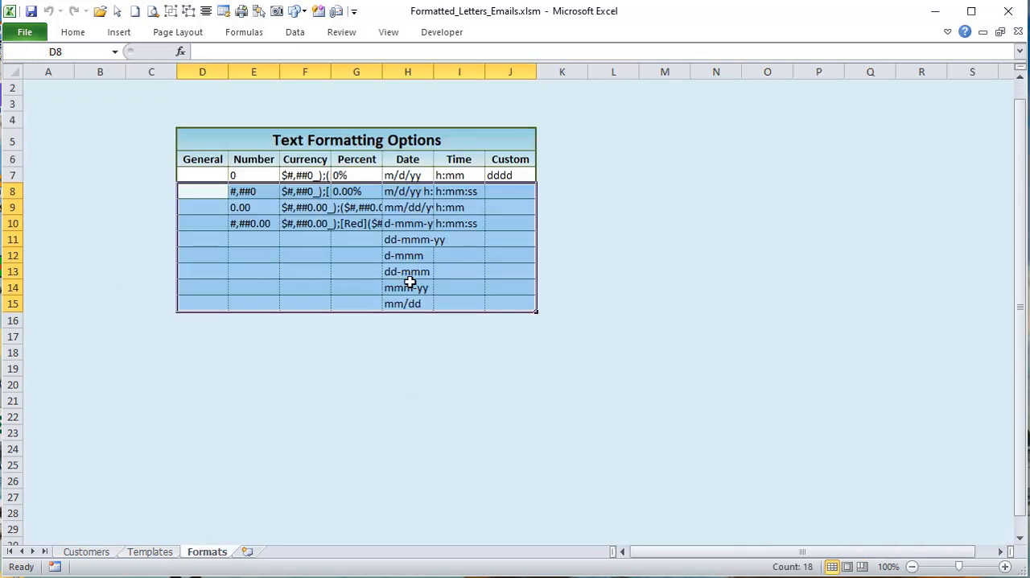
{"action": "left_click", "coordinate": [424, 272]}
{"action": "left_click", "coordinate": [402, 256]}
{"action": "double_click", "coordinate": [389, 255]}
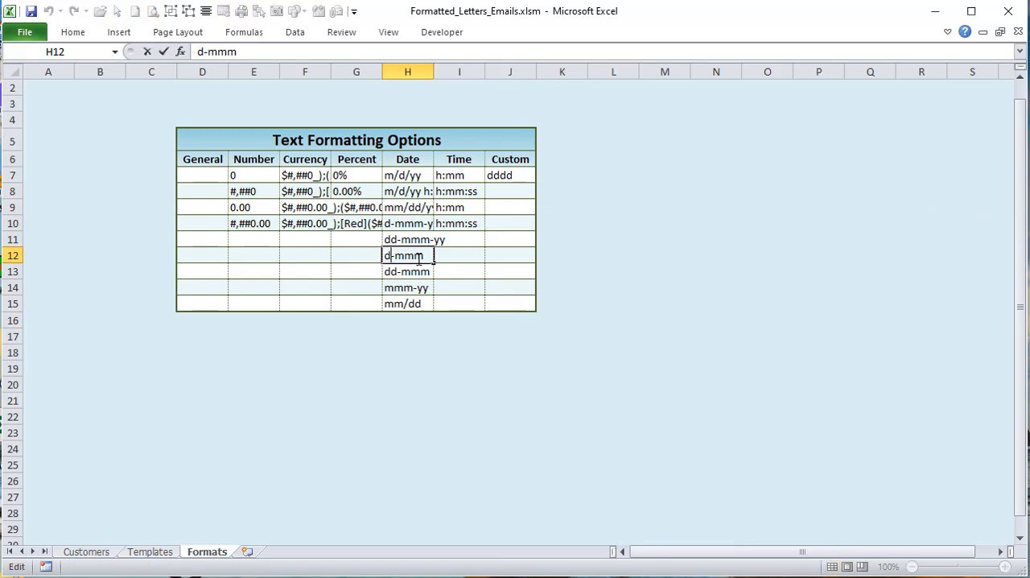
{"action": "type", "text": "ddd"}
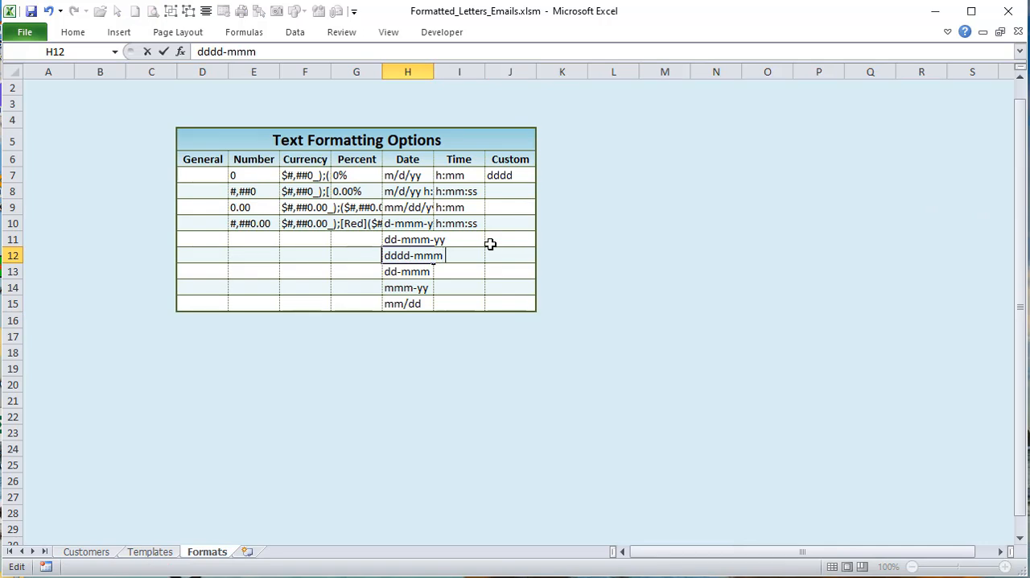
{"action": "key", "text": "BackSpace"}
{"action": "key", "text": "BackSpace"}
{"action": "type", "text": "yyy"}
{"action": "key", "text": "Return"}
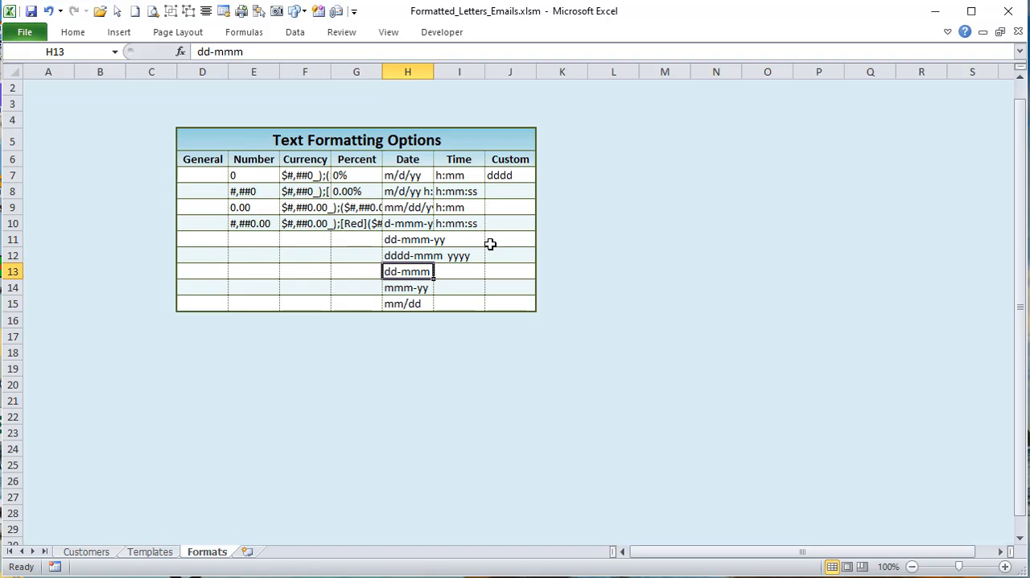
Step: Set the Invoice Date format on the Customers sheet to dddd-mmm yyyy
{"action": "left_click", "coordinate": [95, 553]}
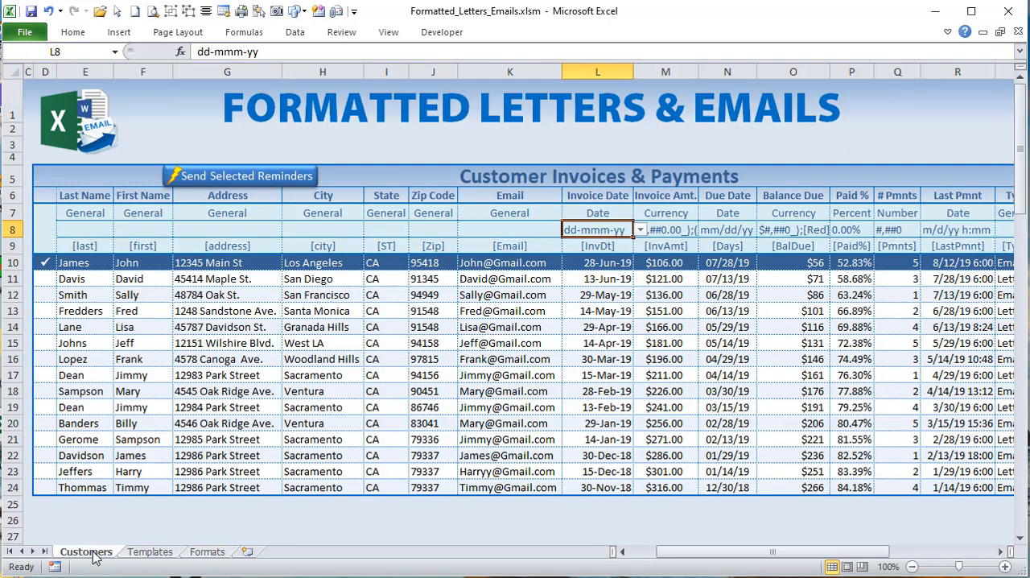
{"action": "left_click", "coordinate": [640, 230]}
{"action": "left_click", "coordinate": [596, 288]}
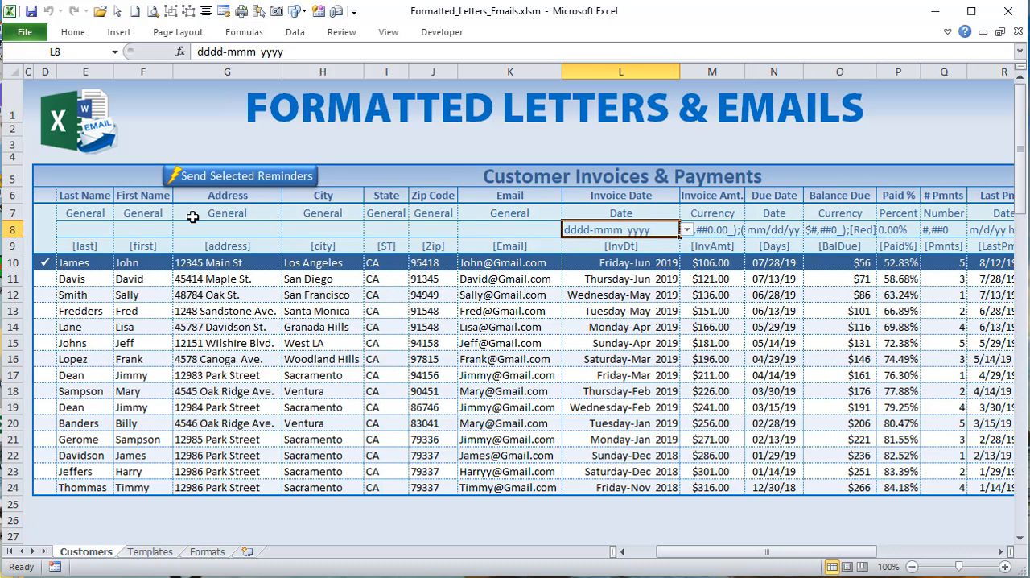
Step: Generate the selected customer's reminder email, check its formatted invoice date, balance, paid percentage and last payment, and return to the workbook
{"action": "left_click", "coordinate": [224, 176]}
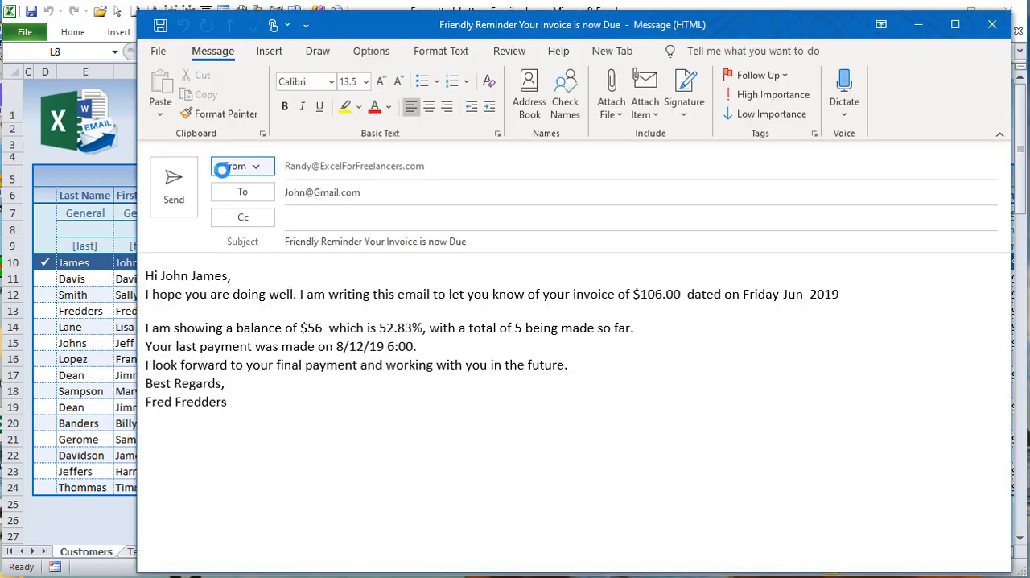
{"action": "left_click_drag", "start_coordinate": [866, 298], "coordinate": [771, 298]}
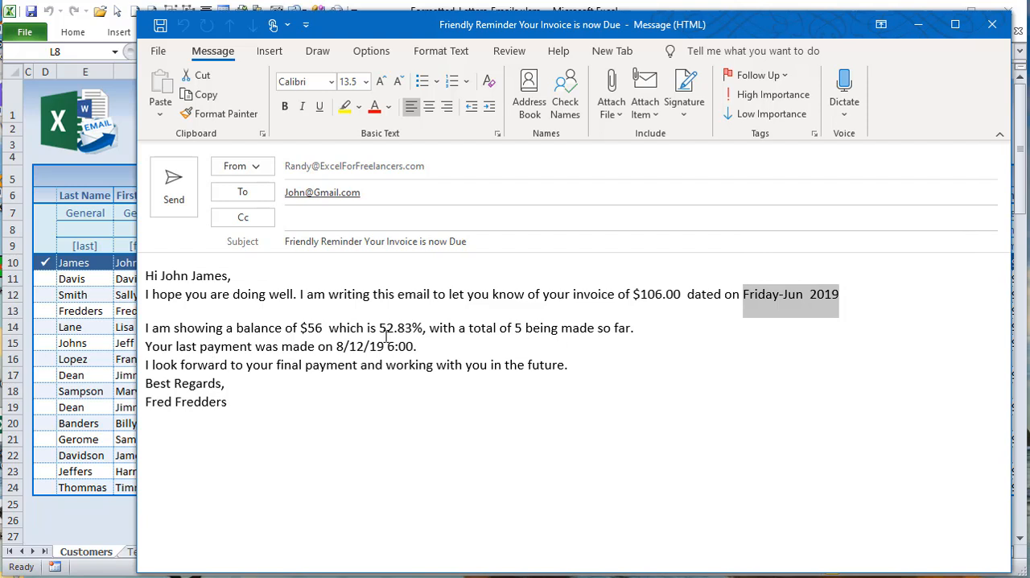
{"action": "left_click_drag", "start_coordinate": [426, 328], "coordinate": [301, 328]}
{"action": "left_click_drag", "start_coordinate": [426, 349], "coordinate": [343, 347]}
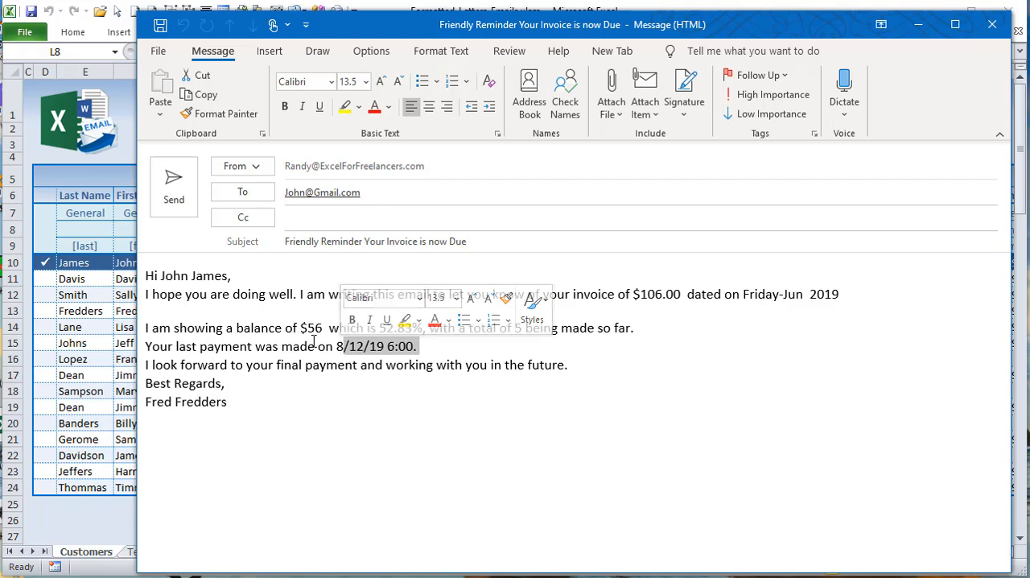
{"action": "left_click", "coordinate": [78, 280]}
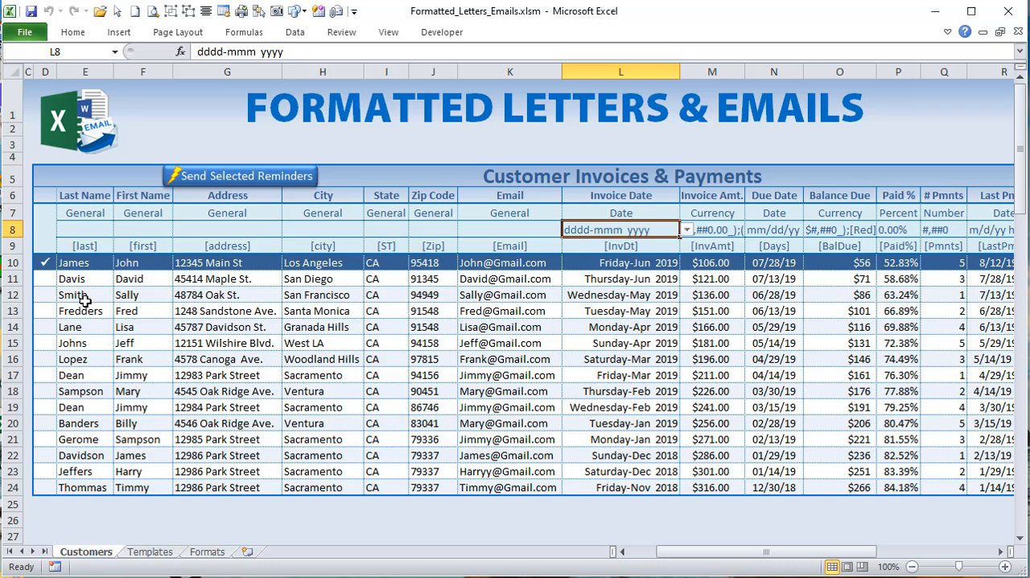
Step: Set the Invoice Date format to mm/dd/yy and fit the column width to its contents
{"action": "left_click", "coordinate": [686, 231]}
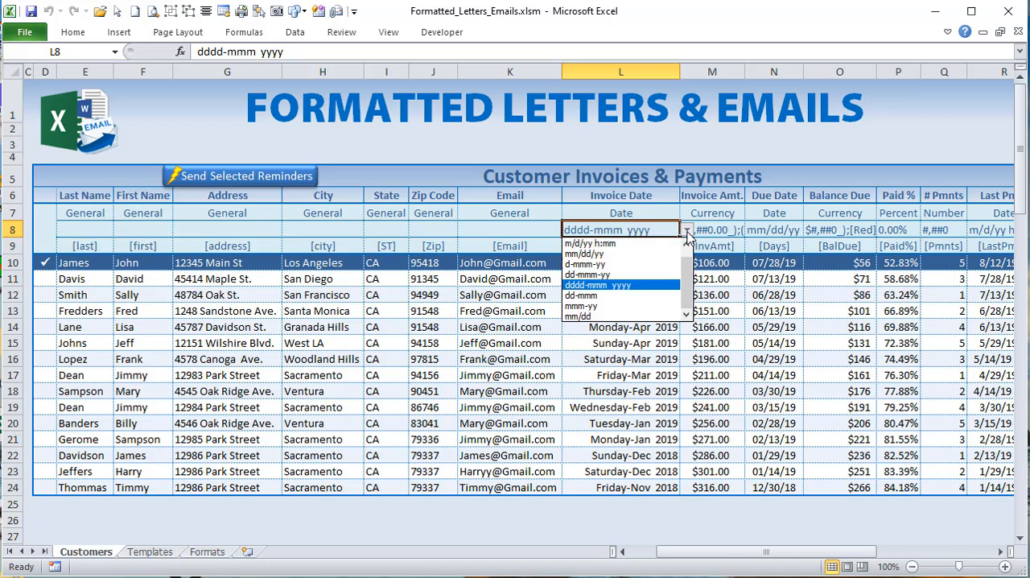
{"action": "left_click", "coordinate": [687, 230]}
{"action": "left_click", "coordinate": [687, 230]}
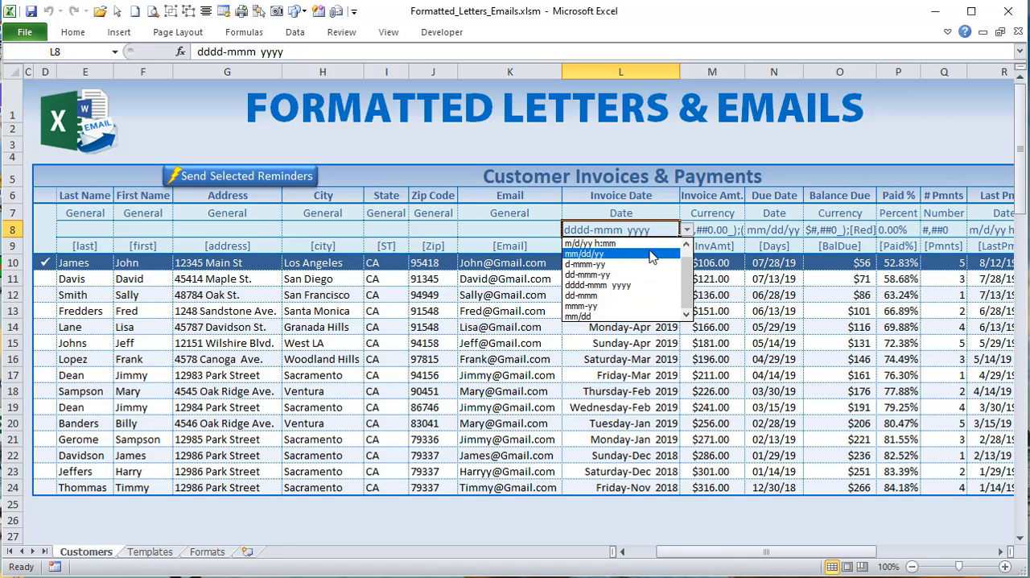
{"action": "left_click", "coordinate": [651, 252]}
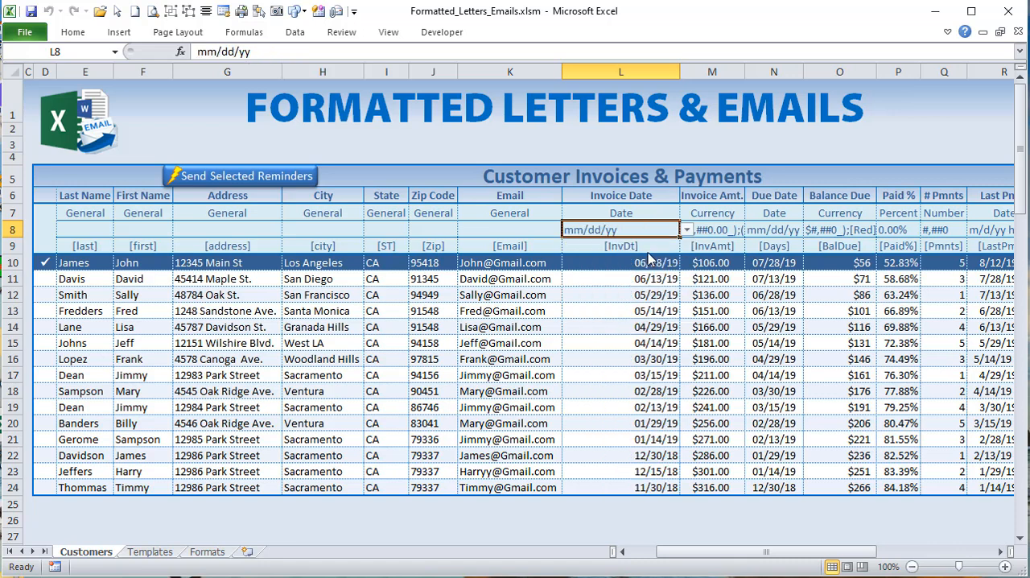
{"action": "double_click", "coordinate": [680, 71]}
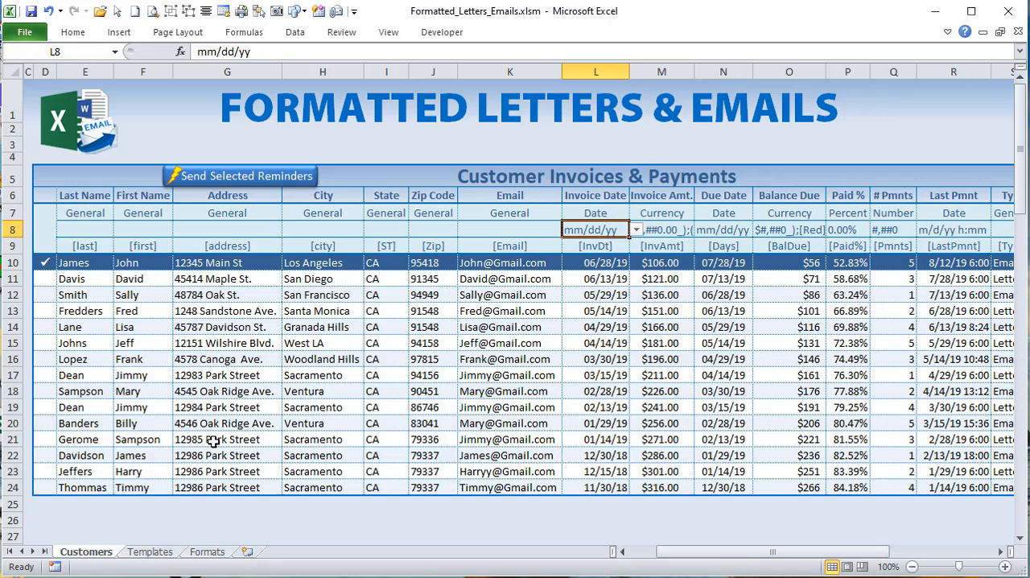
Step: Delete the location of the 15_Day_Reminder.docx letter template in row 8 of the Templates sheet
{"action": "left_click", "coordinate": [465, 577]}
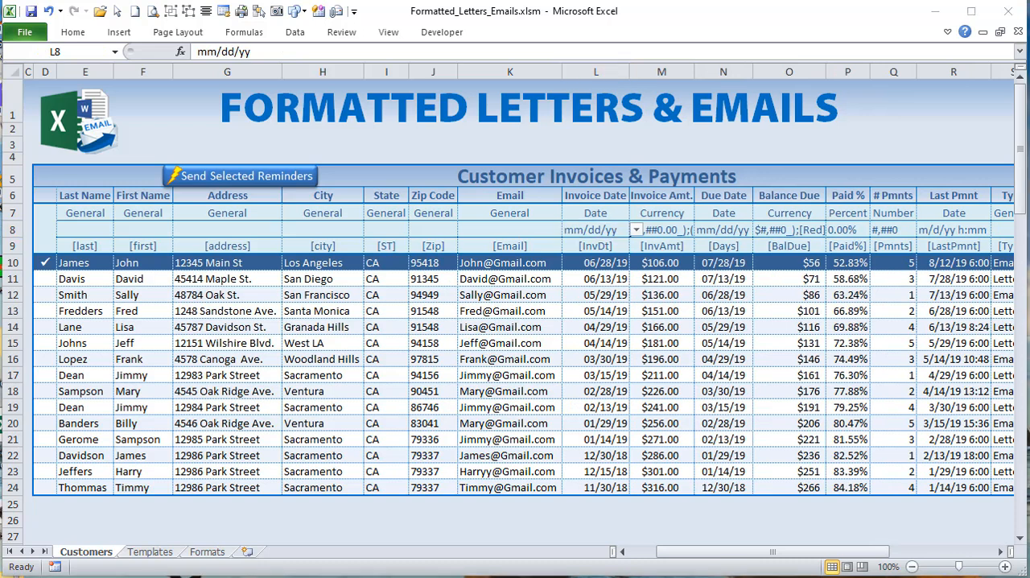
{"action": "left_click", "coordinate": [143, 553]}
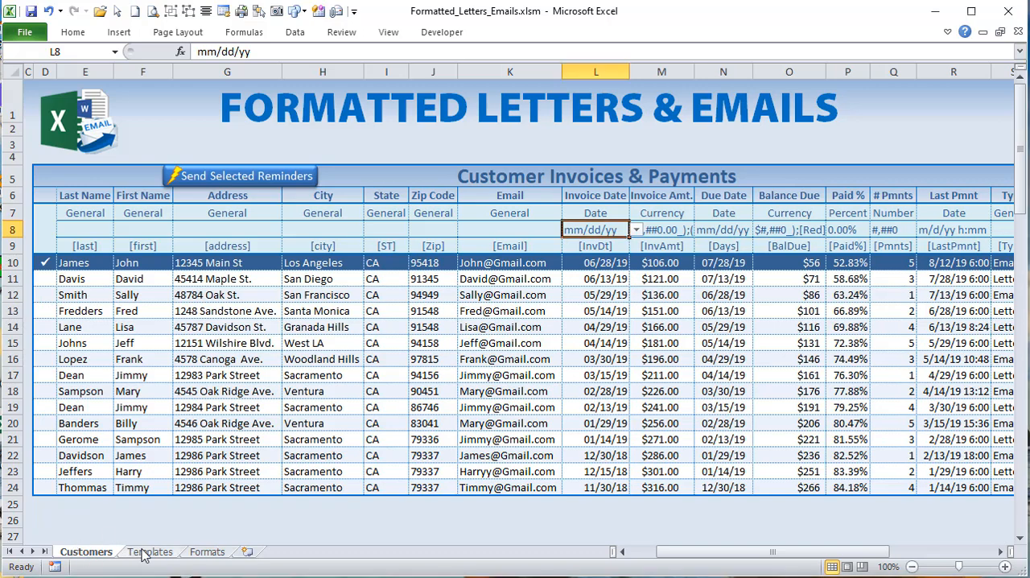
{"action": "left_click", "coordinate": [203, 273]}
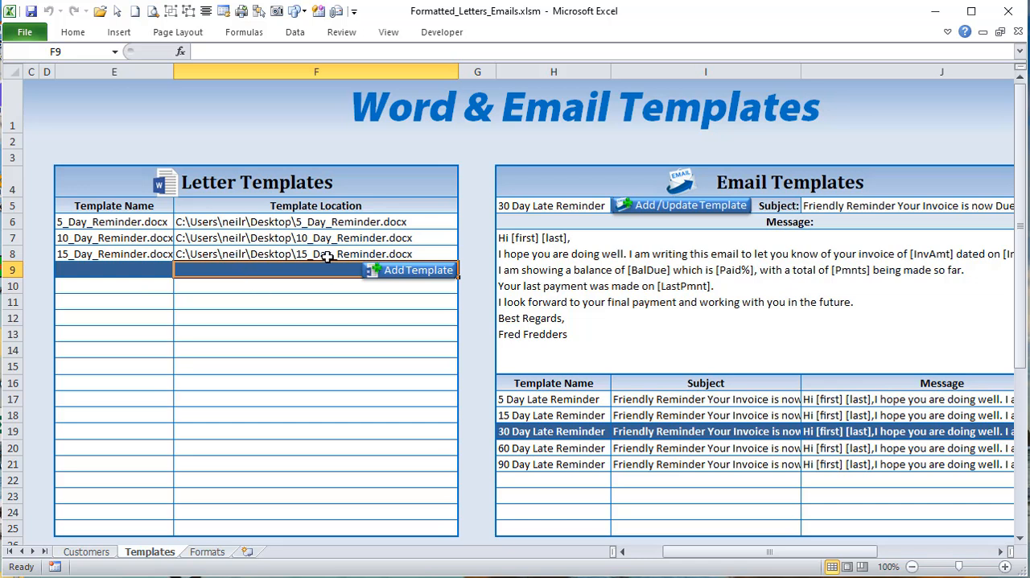
{"action": "left_click", "coordinate": [86, 256]}
{"action": "left_click", "coordinate": [183, 254], "text": "shift"}
{"action": "key", "text": "Delete"}
Step: Attach 15_Day_Reminder.docx from the Desktop as the letter template in row 8 of the Templates sheet
{"action": "left_click", "coordinate": [282, 291]}
{"action": "left_click", "coordinate": [304, 255]}
{"action": "left_click", "coordinate": [414, 256]}
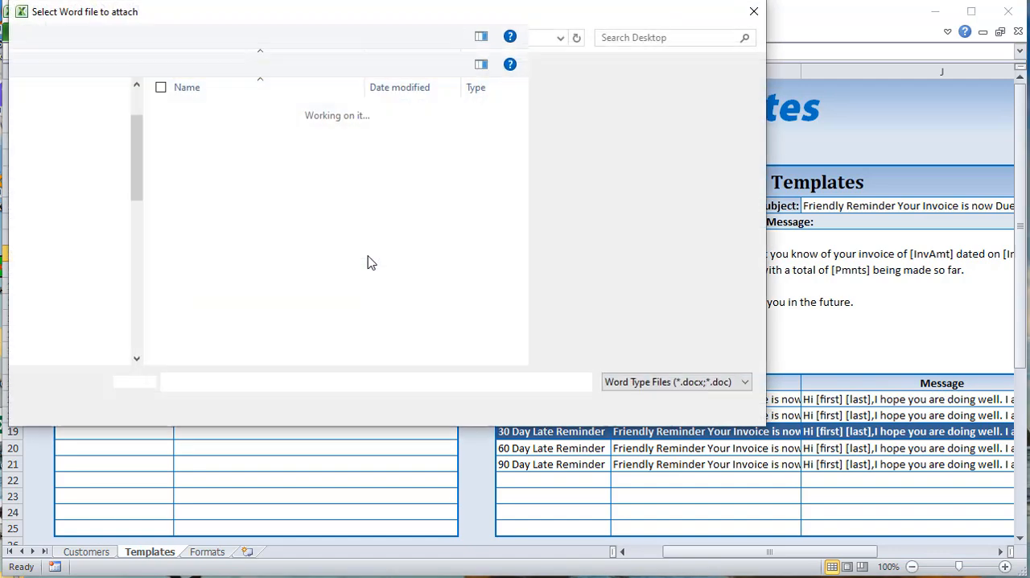
{"action": "left_click", "coordinate": [324, 315]}
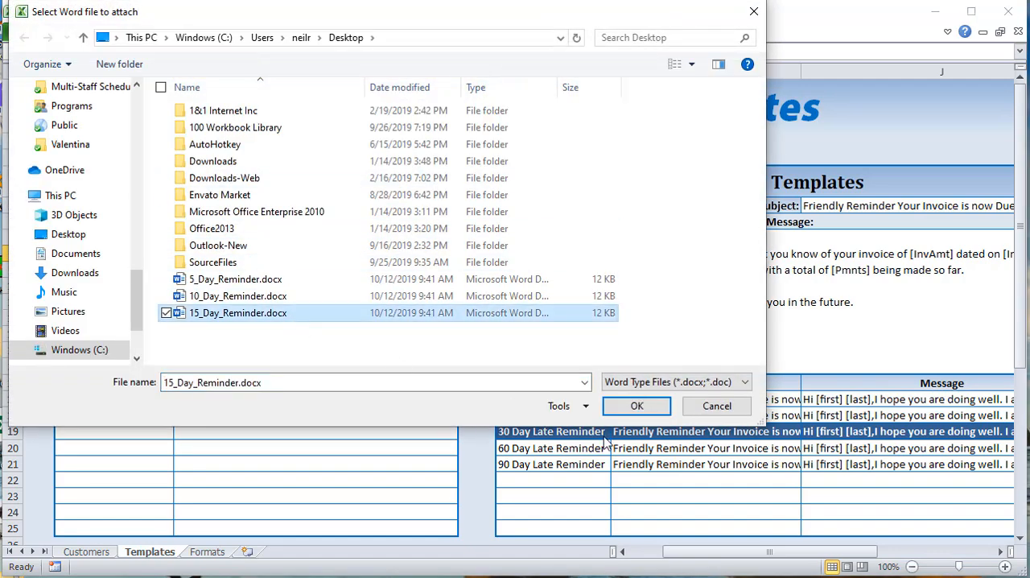
{"action": "left_click", "coordinate": [637, 406]}
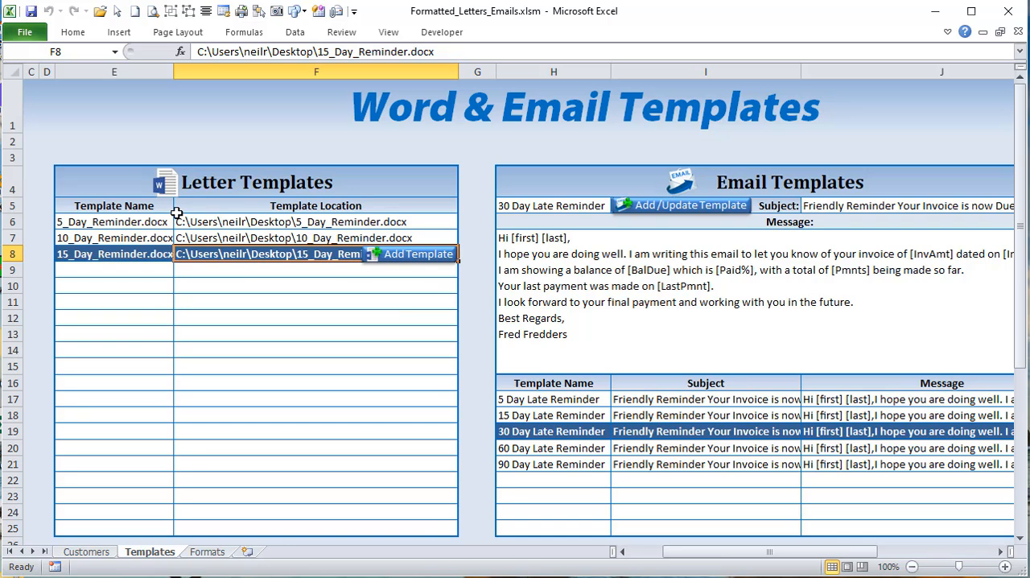
Step: Load the 15, 60 and 90 Day Late Reminder email templates in turn to view their subjects and messages
{"action": "left_click", "coordinate": [575, 414]}
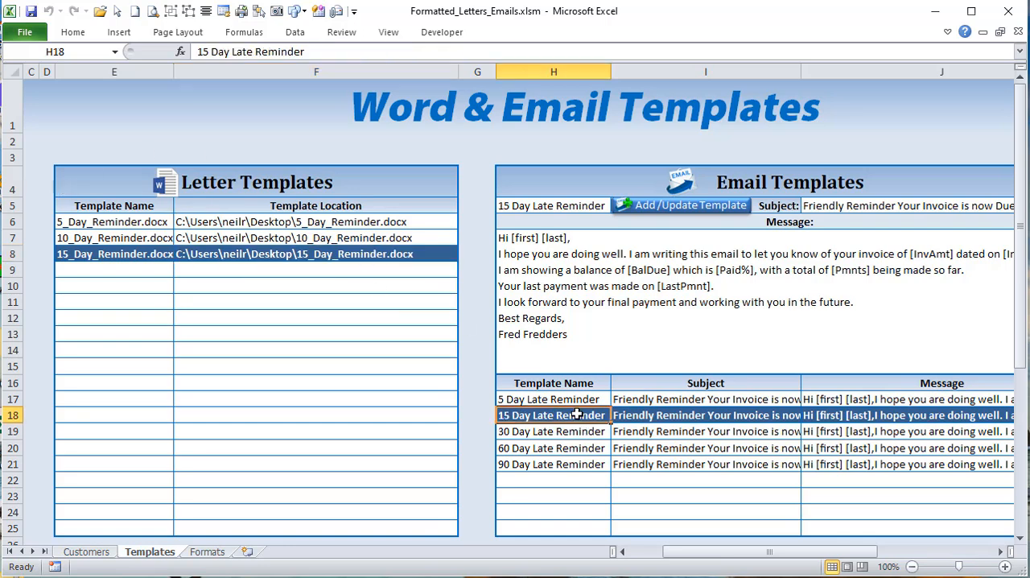
{"action": "left_click", "coordinate": [581, 447]}
{"action": "left_click_drag", "start_coordinate": [683, 555], "coordinate": [734, 564]}
{"action": "left_click", "coordinate": [445, 385]}
{"action": "left_click", "coordinate": [447, 412]}
{"action": "left_click", "coordinate": [455, 464]}
Step: Remove the [last] placeholder from the greeting of the 30 Day Late Reminder email template and update the saved template
{"action": "left_click", "coordinate": [448, 431]}
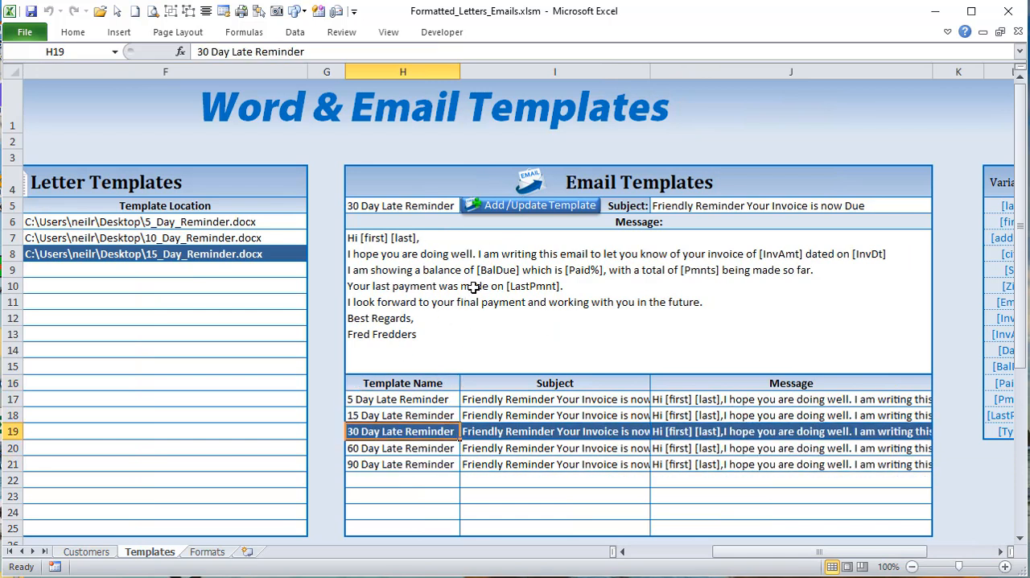
{"action": "double_click", "coordinate": [433, 254]}
{"action": "left_click_drag", "start_coordinate": [419, 237], "coordinate": [405, 237]}
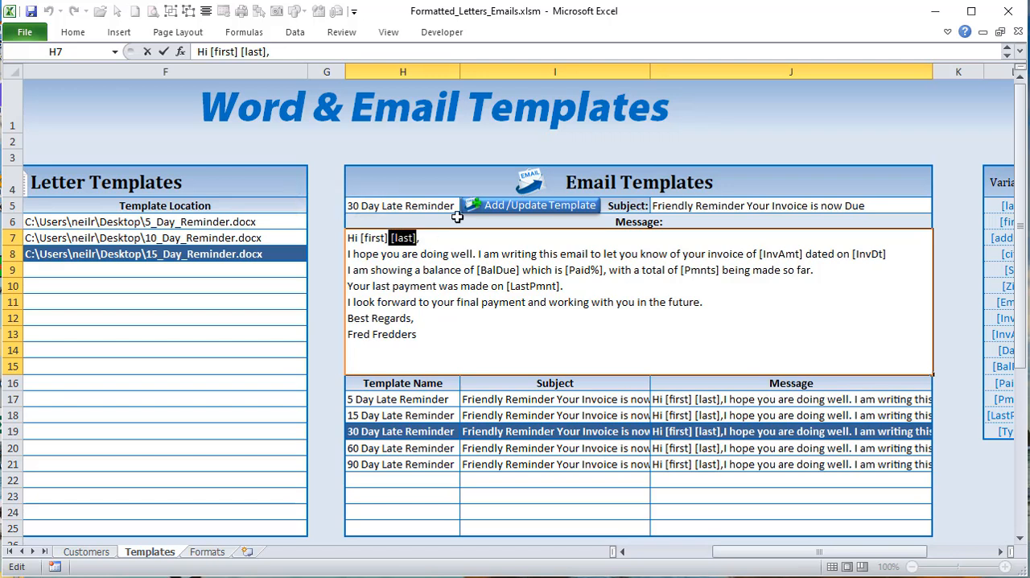
{"action": "key", "text": "Delete"}
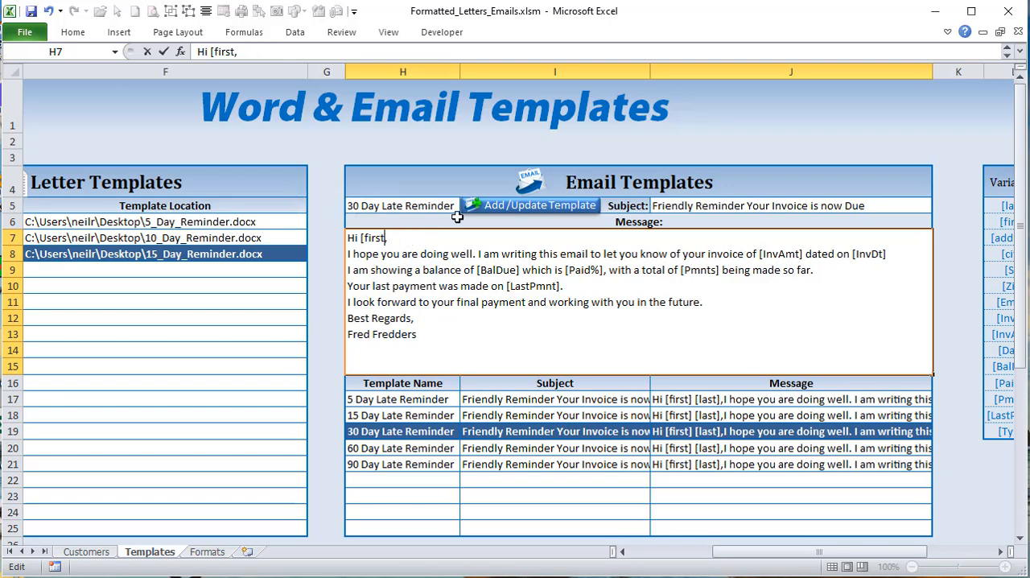
{"action": "key", "text": "Return"}
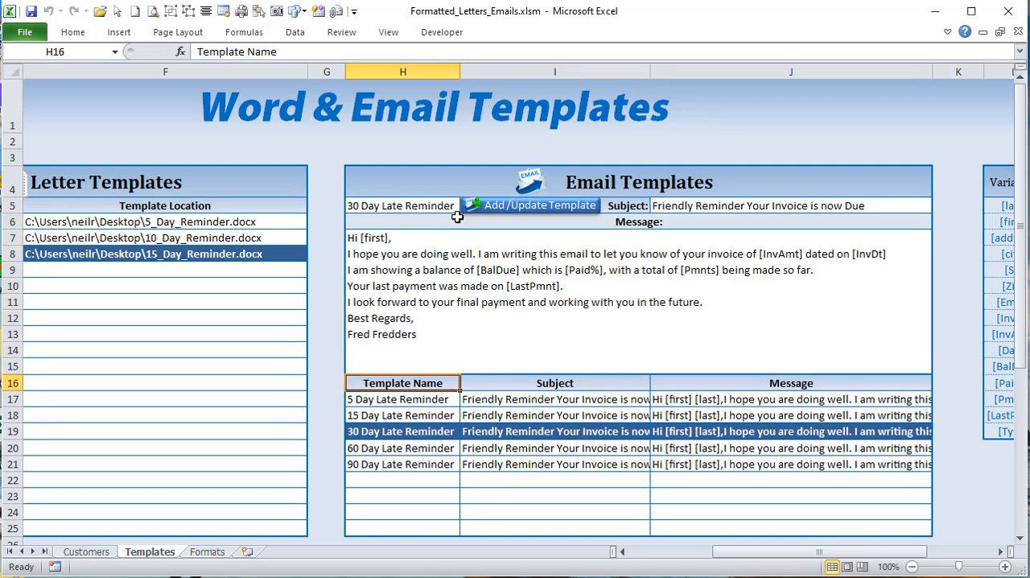
{"action": "left_click", "coordinate": [546, 207]}
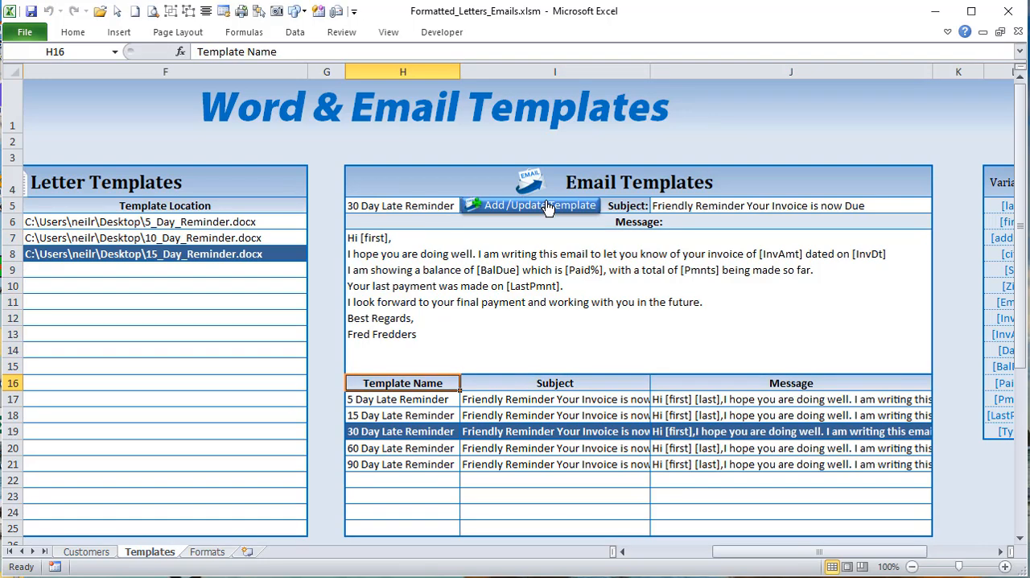
Step: Load the 60, 30, 15 and 5 Day Late Reminder email templates in turn to compare their greetings
{"action": "left_click", "coordinate": [415, 449]}
{"action": "left_click", "coordinate": [417, 433]}
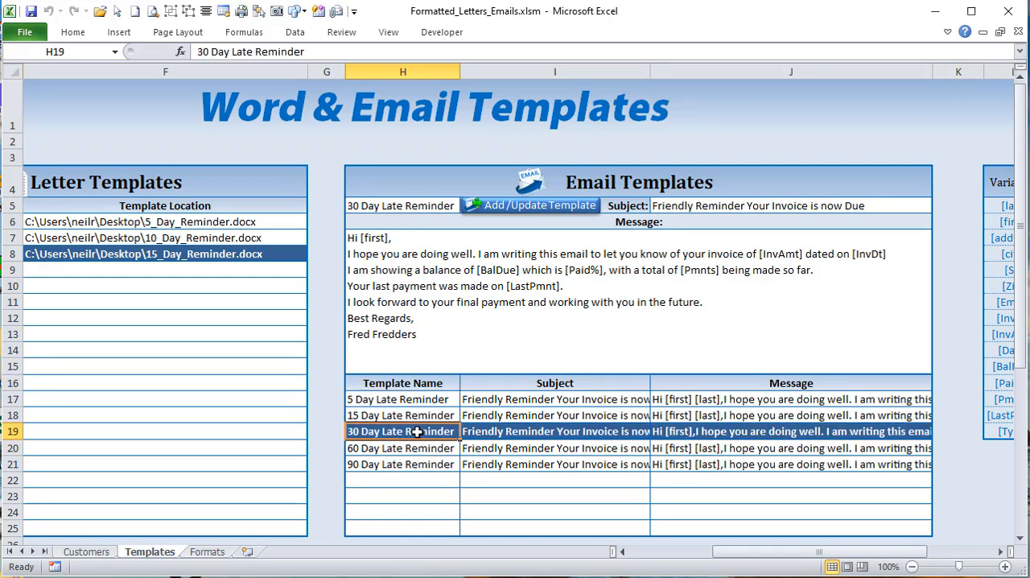
{"action": "left_click", "coordinate": [429, 415]}
{"action": "left_click", "coordinate": [431, 396]}
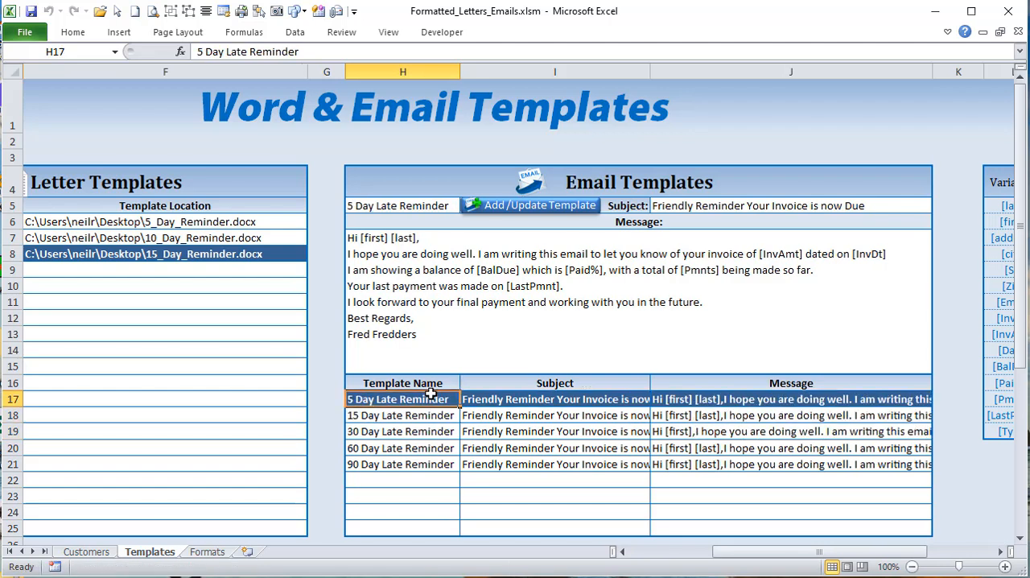
Step: Highlight the email template name range H17:H25 and select the first letter template name in E6
{"action": "left_click_drag", "start_coordinate": [432, 396], "coordinate": [900, 529]}
{"action": "left_click", "coordinate": [392, 396]}
{"action": "scroll", "coordinate": [391, 396], "scroll_direction": "left", "scroll_amount": 1}
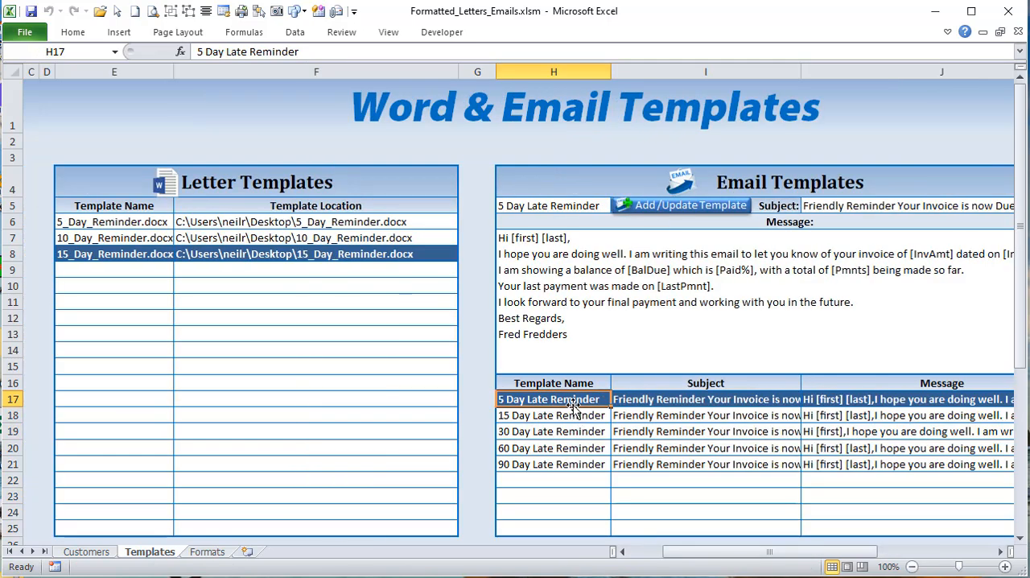
{"action": "left_click_drag", "start_coordinate": [568, 396], "coordinate": [566, 528]}
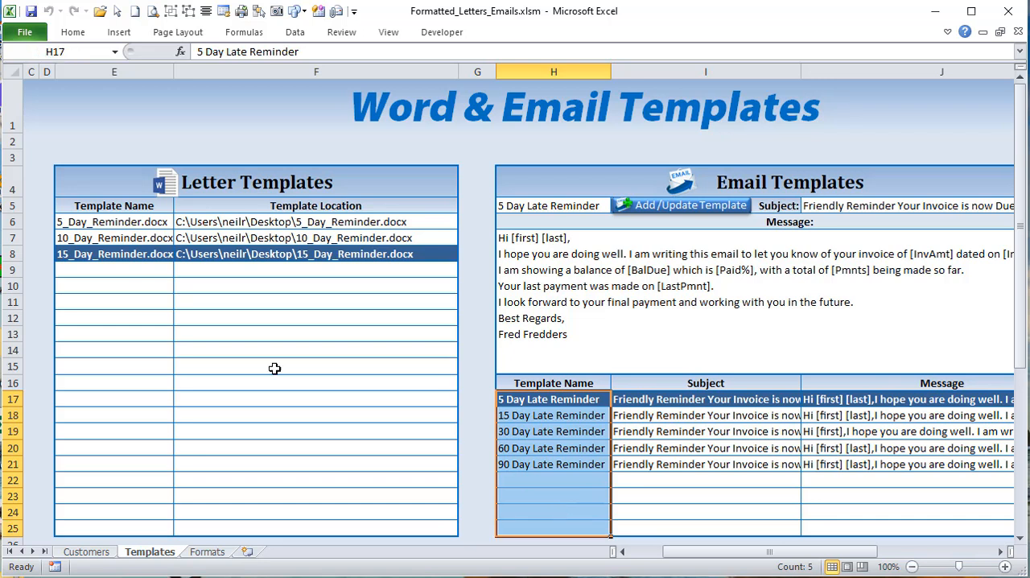
{"action": "left_click", "coordinate": [97, 221]}
{"action": "left_click_drag", "start_coordinate": [97, 222], "coordinate": [118, 222]}
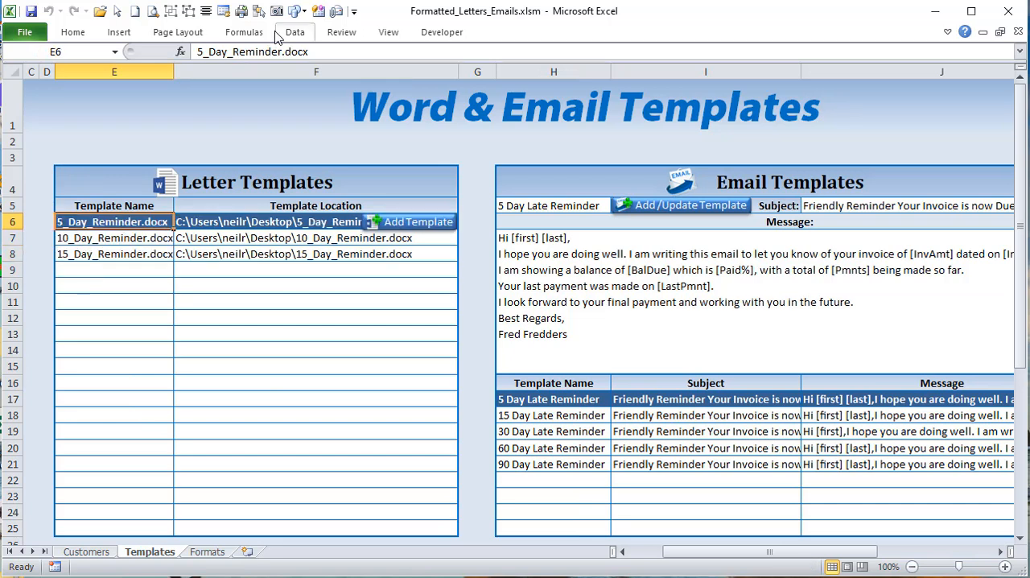
Step: Inspect the OFFSET formula and the cell range of the EmailTemplates named range in the Name Manager
{"action": "left_click", "coordinate": [241, 34]}
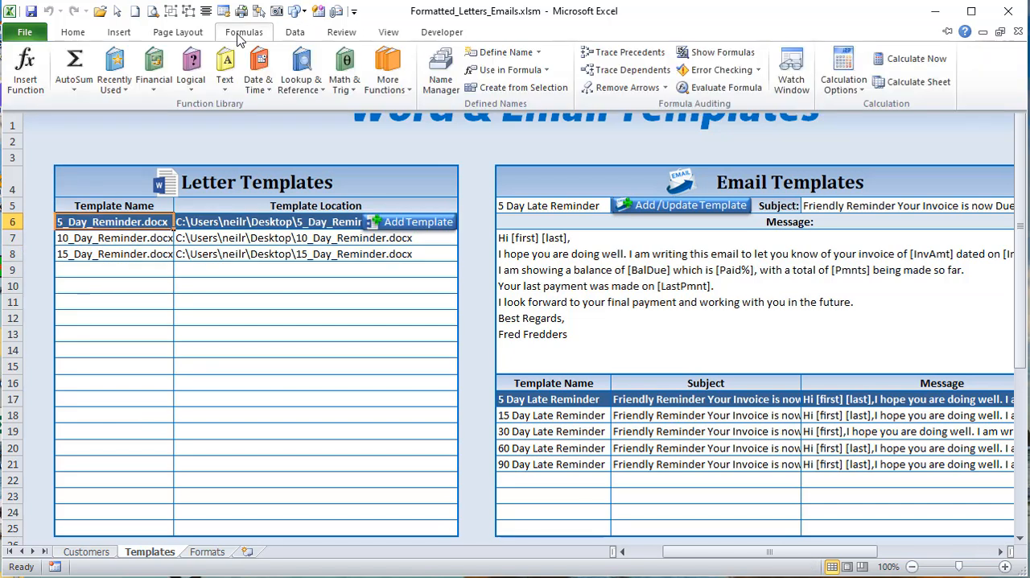
{"action": "left_click", "coordinate": [447, 72]}
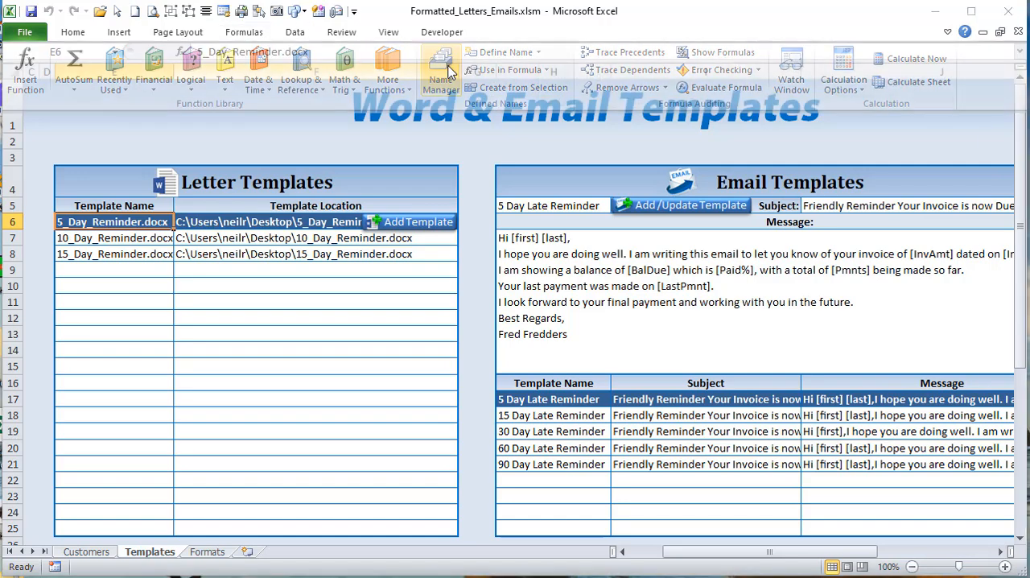
{"action": "left_click_drag", "start_coordinate": [670, 80], "coordinate": [575, 79]}
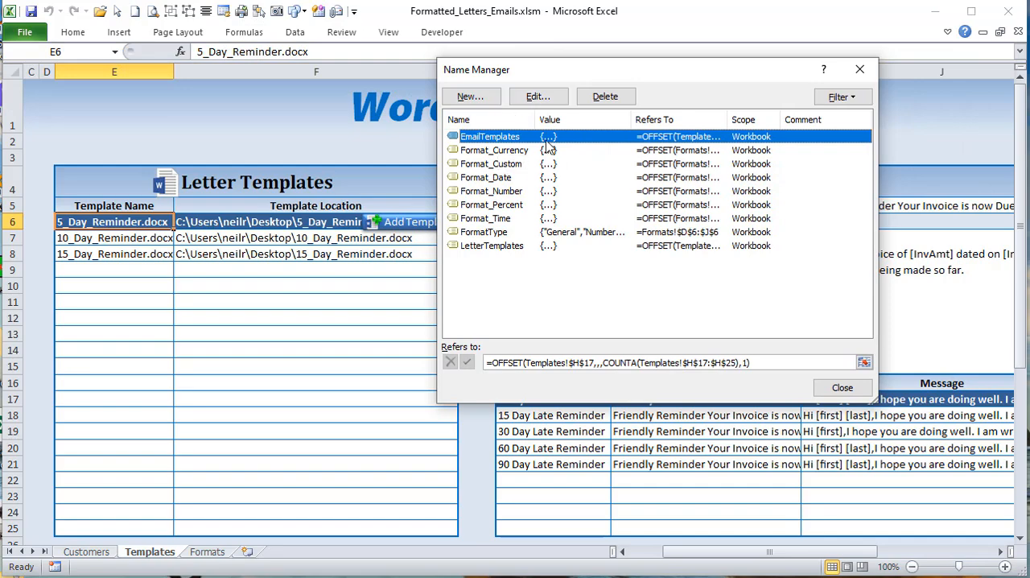
{"action": "key", "text": "Tab"}
{"action": "left_click_drag", "start_coordinate": [496, 69], "coordinate": [26, 48]}
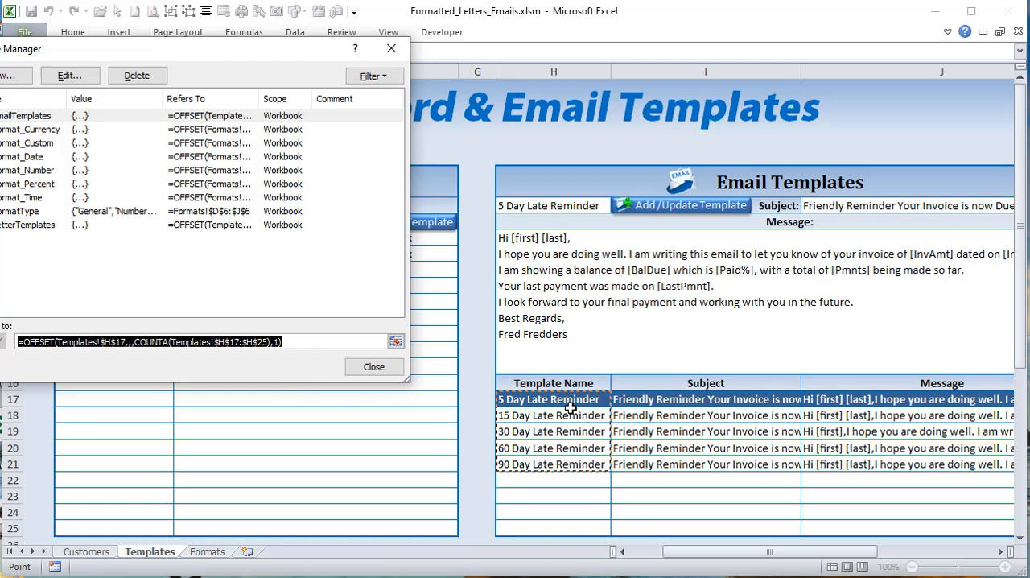
{"action": "left_click", "coordinate": [373, 367]}
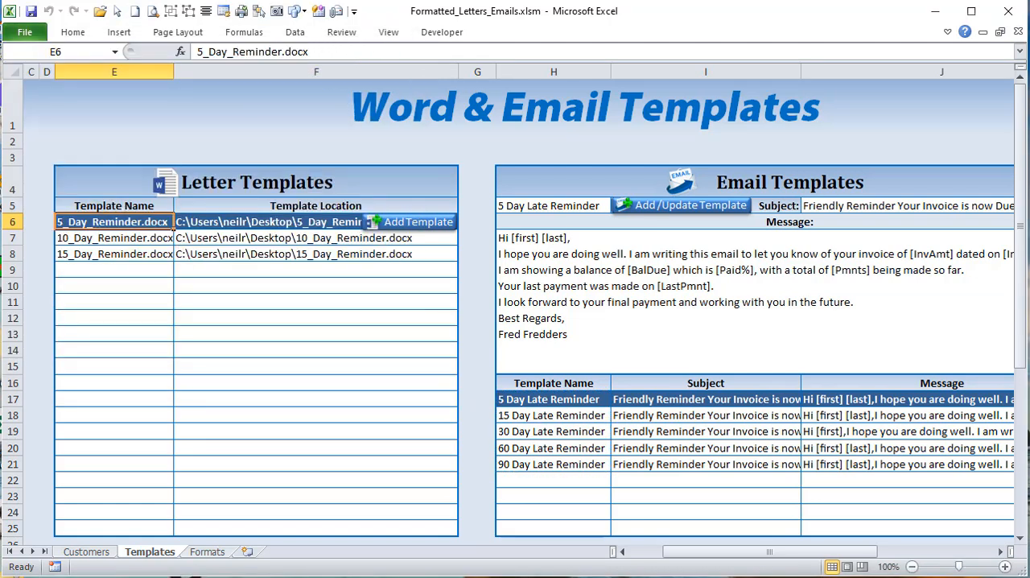
Step: Highlight the letter template names in E6:E8 and inspect the LetterTemplates named range's formula and cells in the Name Manager
{"action": "key", "text": "shift+Down"}
{"action": "key", "text": "shift+Down"}
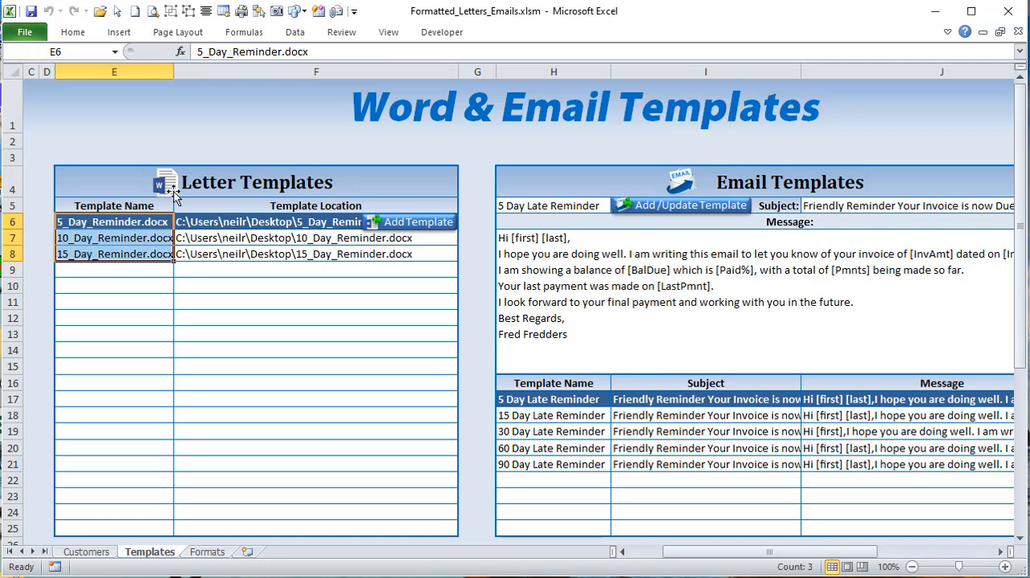
{"action": "left_click", "coordinate": [243, 32]}
{"action": "left_click", "coordinate": [334, 80]}
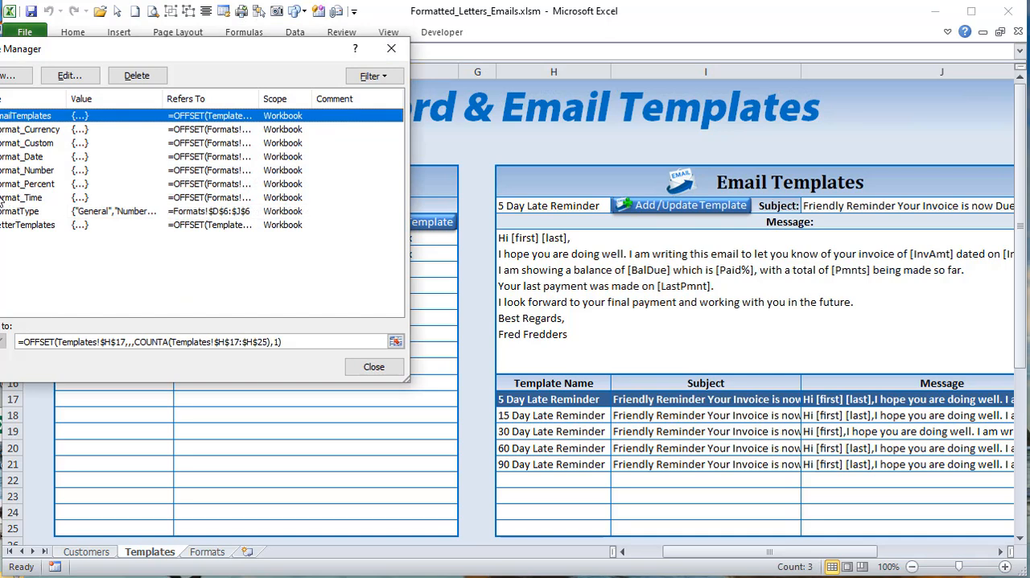
{"action": "left_click", "coordinate": [17, 227]}
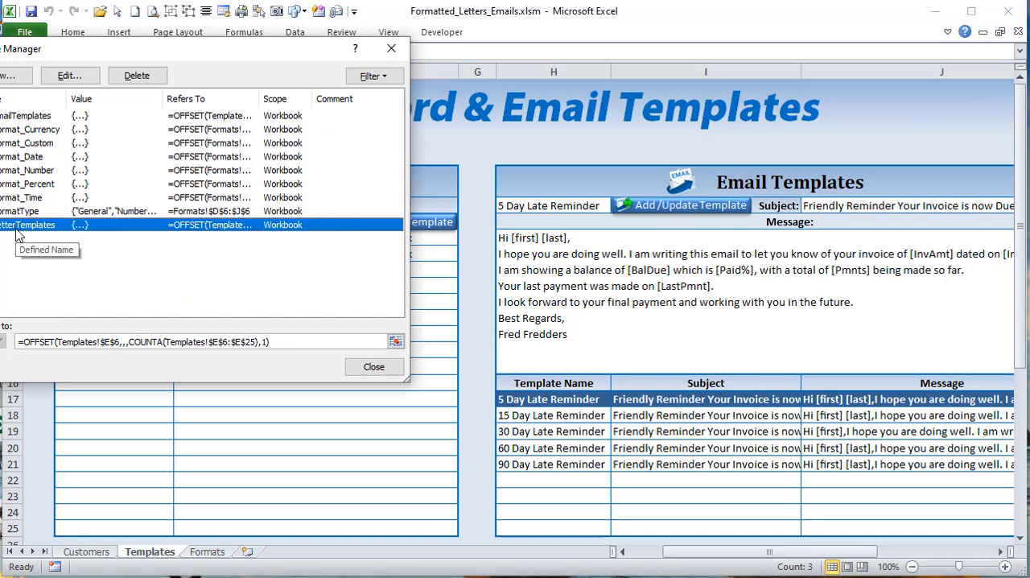
{"action": "key", "text": "Tab"}
{"action": "left_click_drag", "start_coordinate": [189, 61], "coordinate": [839, 60]}
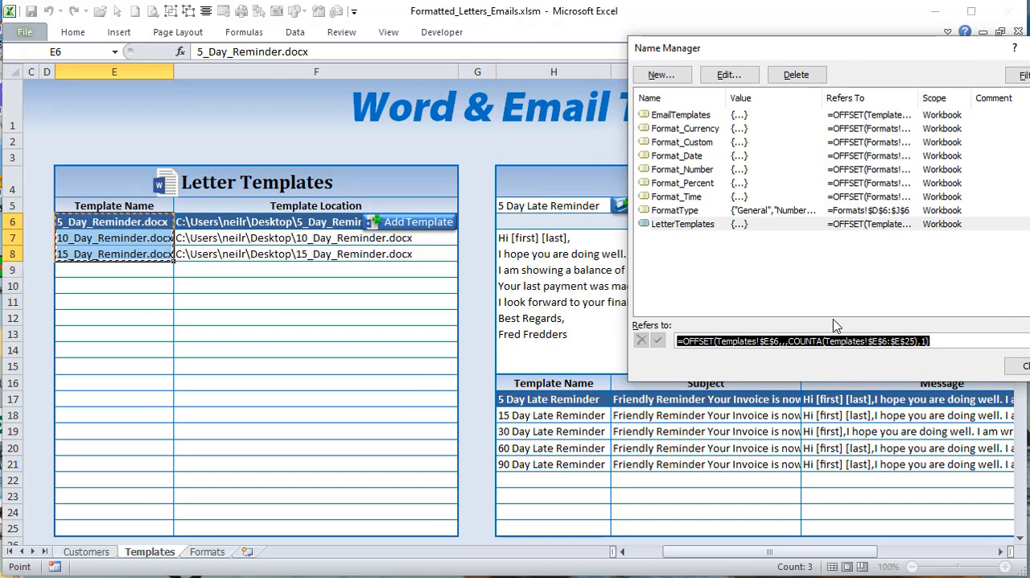
{"action": "left_click", "coordinate": [1024, 366]}
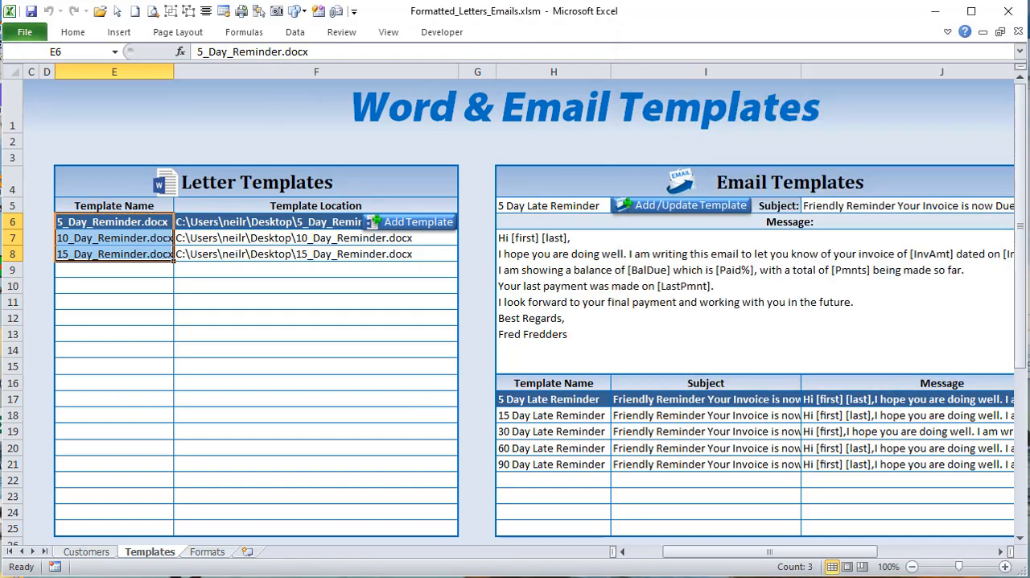
Step: View the template choices offered in cell T10 of the Customers sheet without changing the selection
{"action": "left_click", "coordinate": [106, 554]}
{"action": "left_click_drag", "start_coordinate": [752, 553], "coordinate": [867, 564]}
{"action": "left_click", "coordinate": [715, 261]}
{"action": "left_click", "coordinate": [734, 263]}
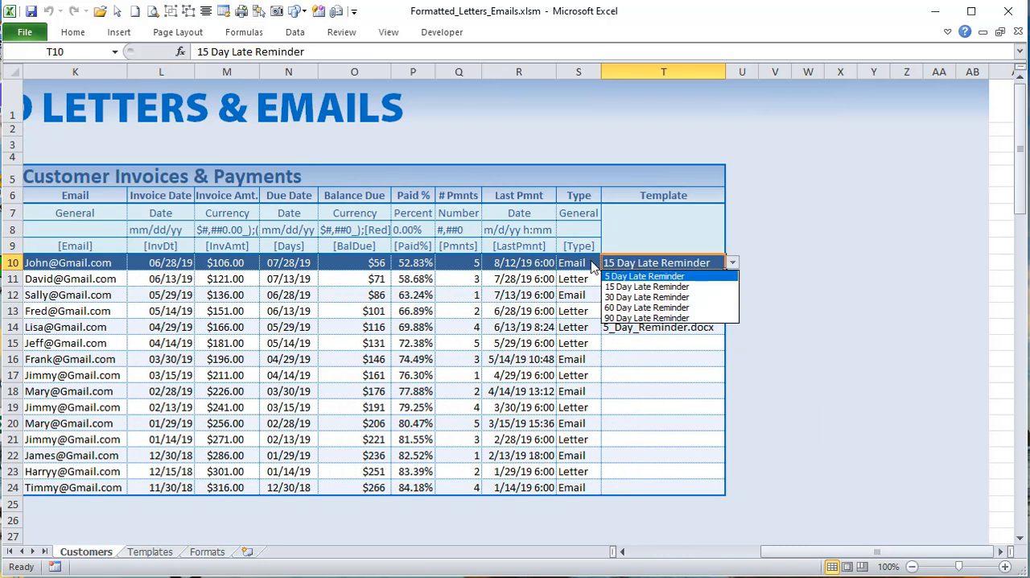
{"action": "key", "text": "Escape"}
{"action": "left_click", "coordinate": [734, 263]}
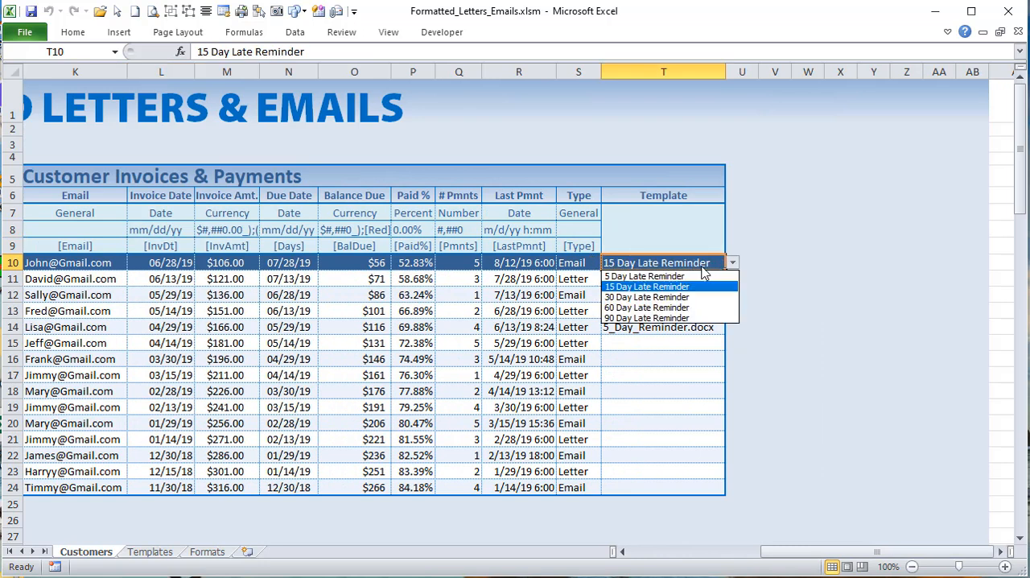
{"action": "key", "text": "Escape"}
Step: Set the Type of the customer in row 10 to Letter
{"action": "left_click", "coordinate": [597, 263]}
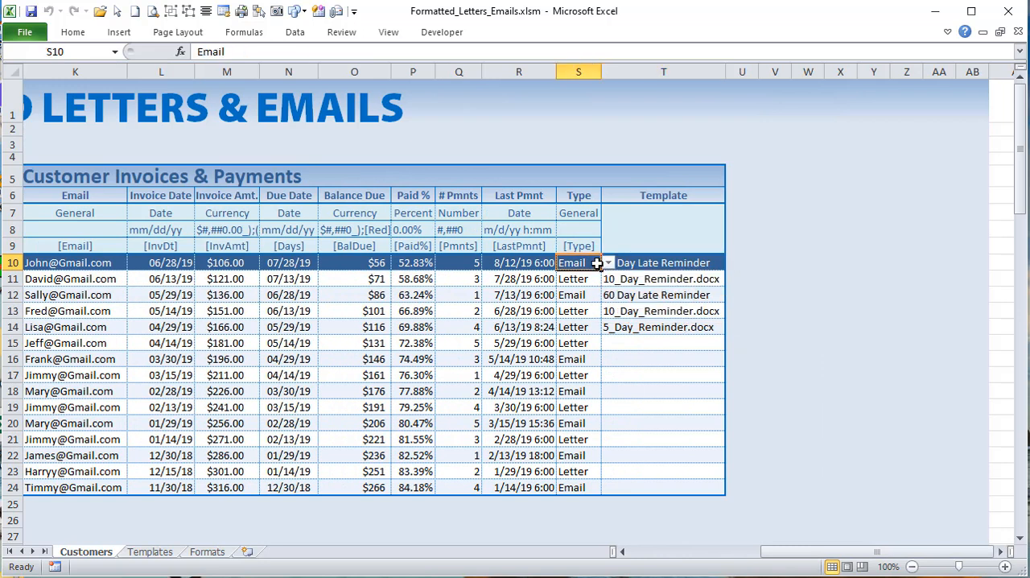
{"action": "left_click", "coordinate": [609, 263]}
{"action": "left_click", "coordinate": [581, 290]}
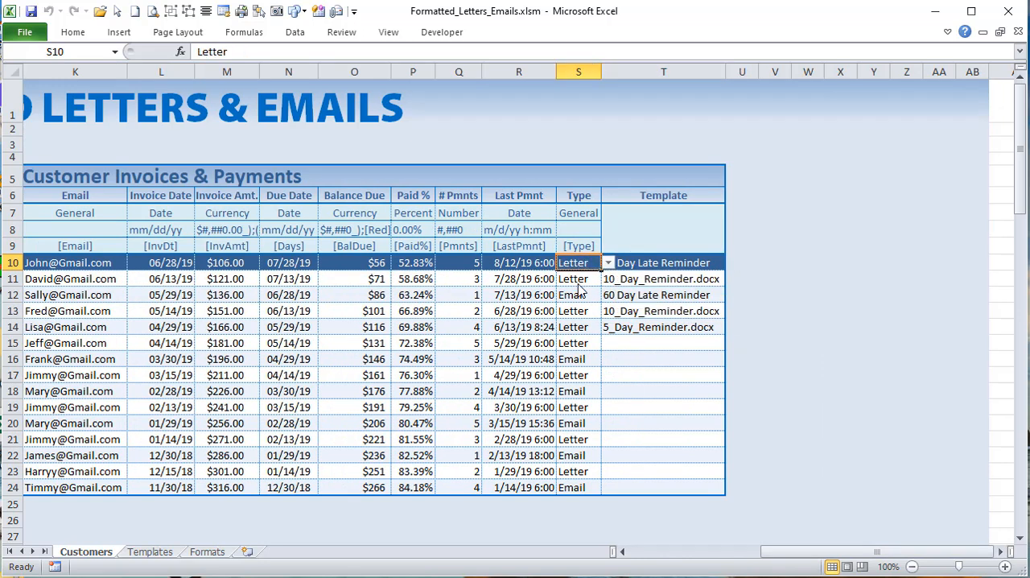
Step: Inspect the data validation list source of the Template cell T10 for the Letter type
{"action": "left_click", "coordinate": [635, 262]}
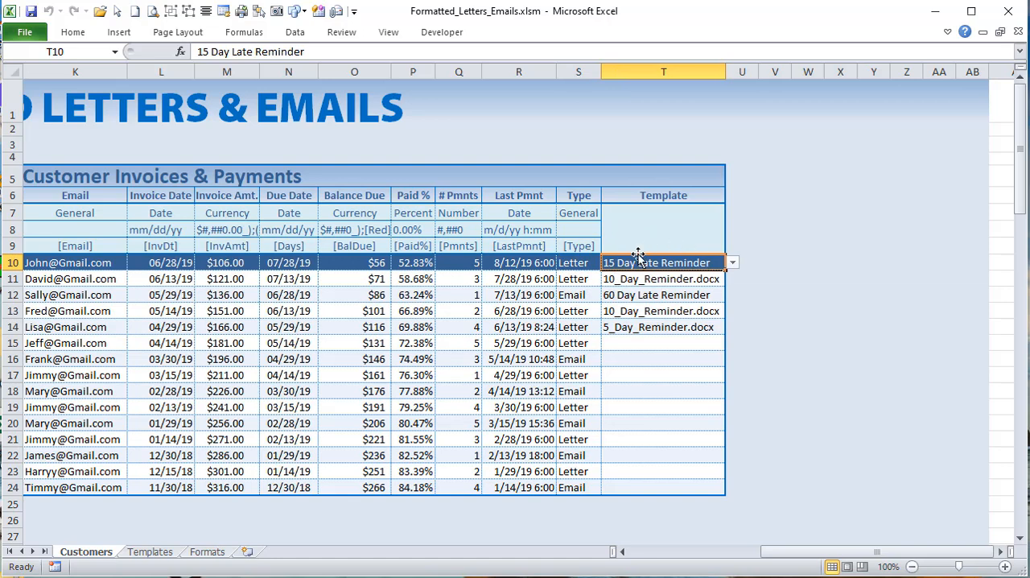
{"action": "left_click", "coordinate": [297, 34]}
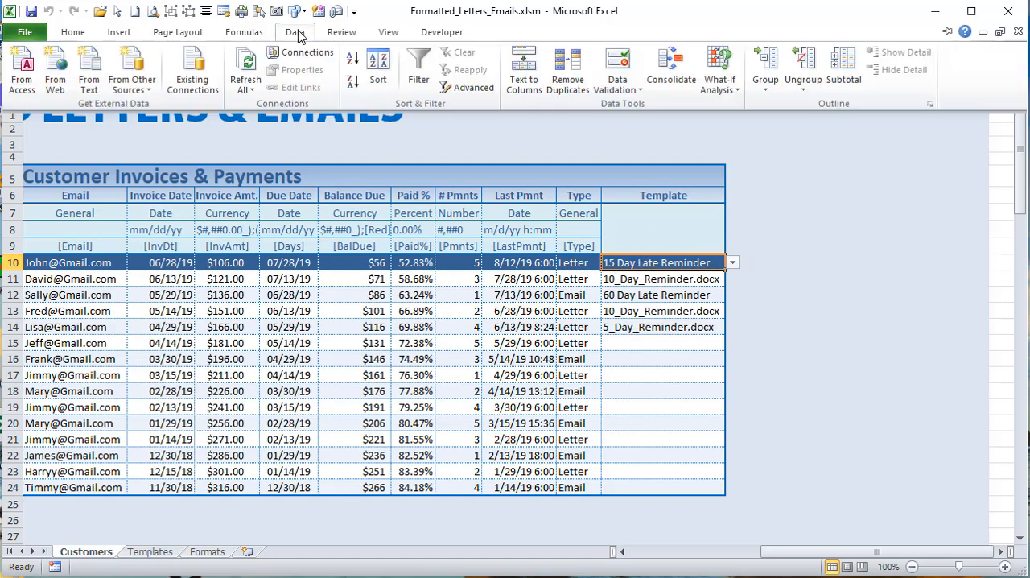
{"action": "left_click", "coordinate": [617, 87]}
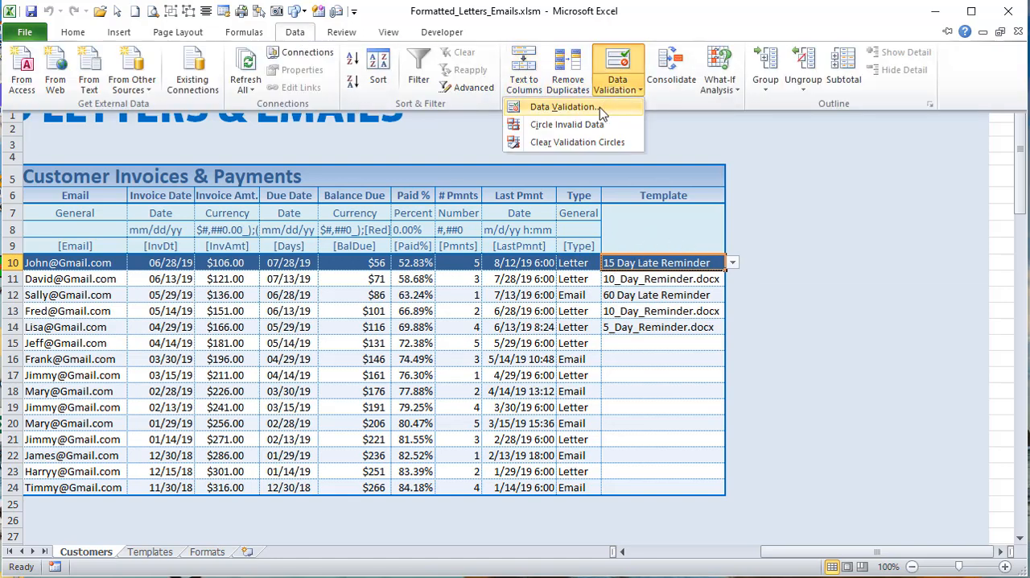
{"action": "left_click", "coordinate": [602, 109]}
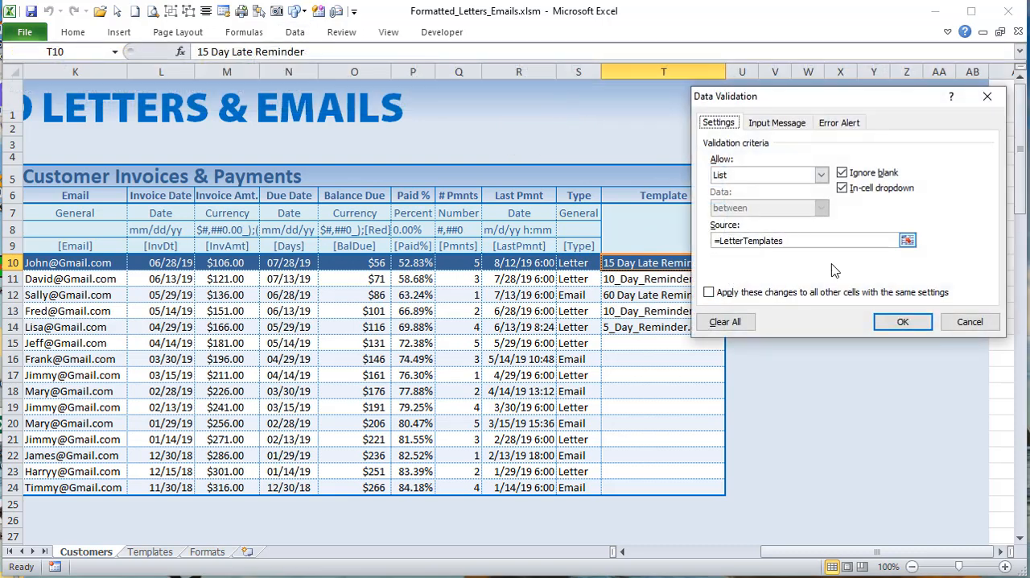
{"action": "left_click", "coordinate": [970, 322]}
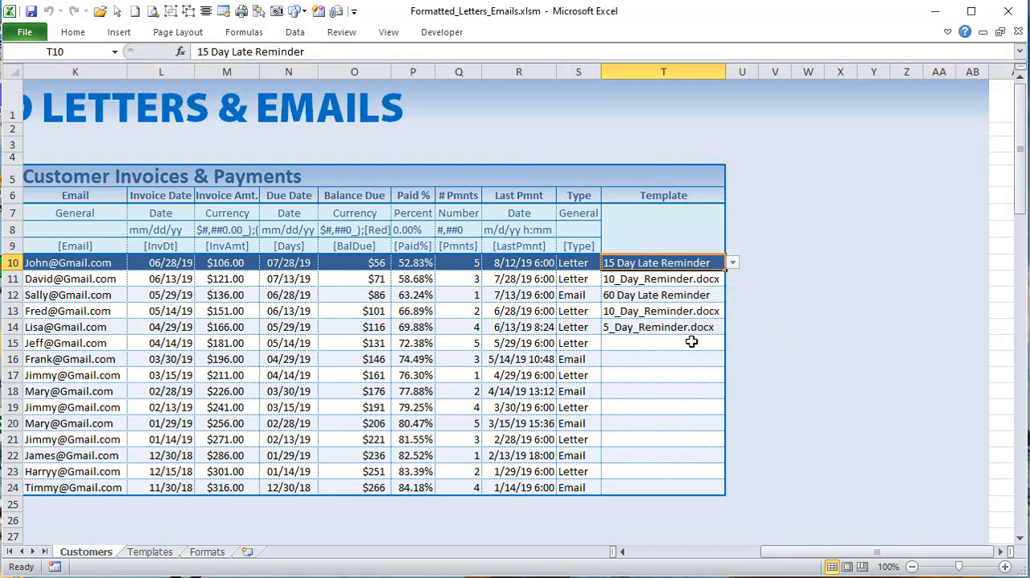
Step: Set the Type of the customer in row 10 to Email
{"action": "left_click", "coordinate": [586, 259]}
{"action": "left_click", "coordinate": [610, 263]}
{"action": "left_click", "coordinate": [586, 287]}
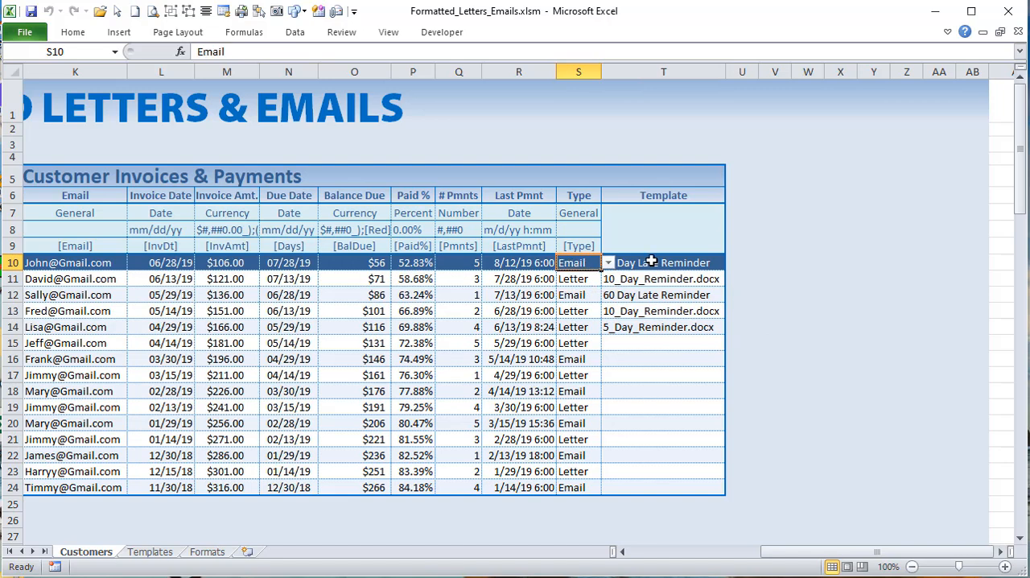
Step: Inspect the data validation list source of Template cell T10 for the Email type and view the template choices it offers
{"action": "left_click", "coordinate": [644, 262]}
{"action": "left_click", "coordinate": [295, 33]}
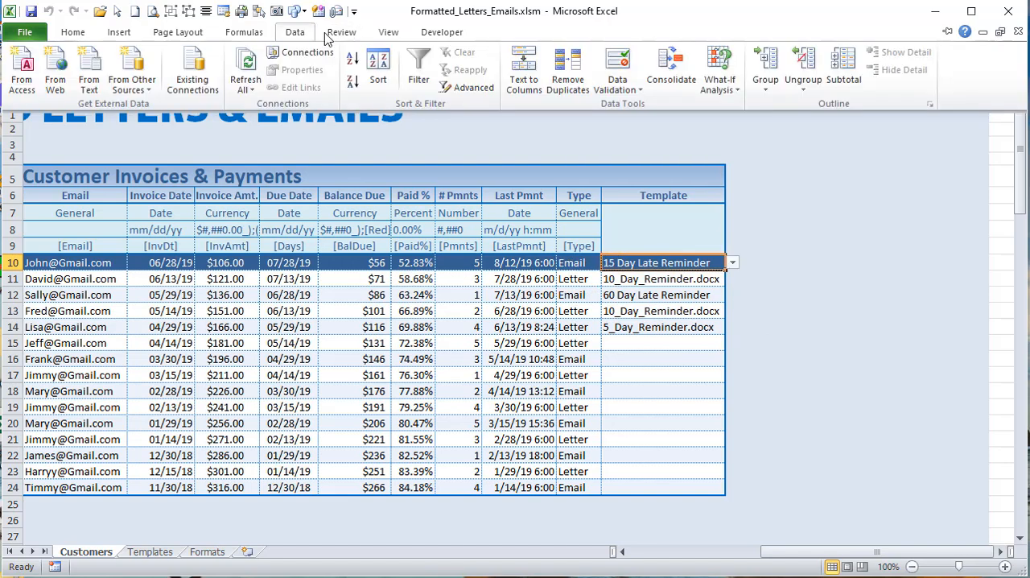
{"action": "left_click", "coordinate": [624, 86]}
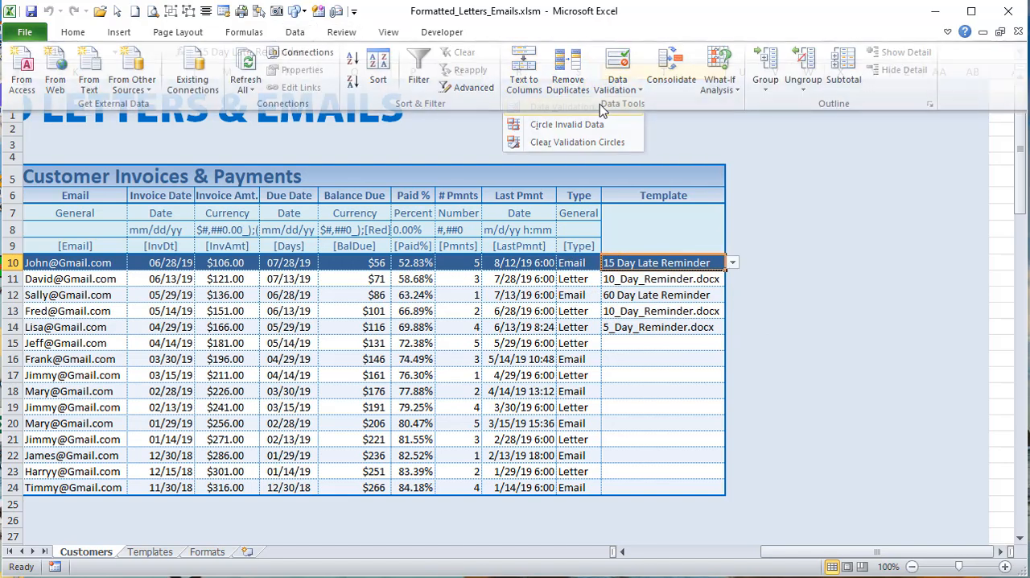
{"action": "left_click", "coordinate": [590, 106]}
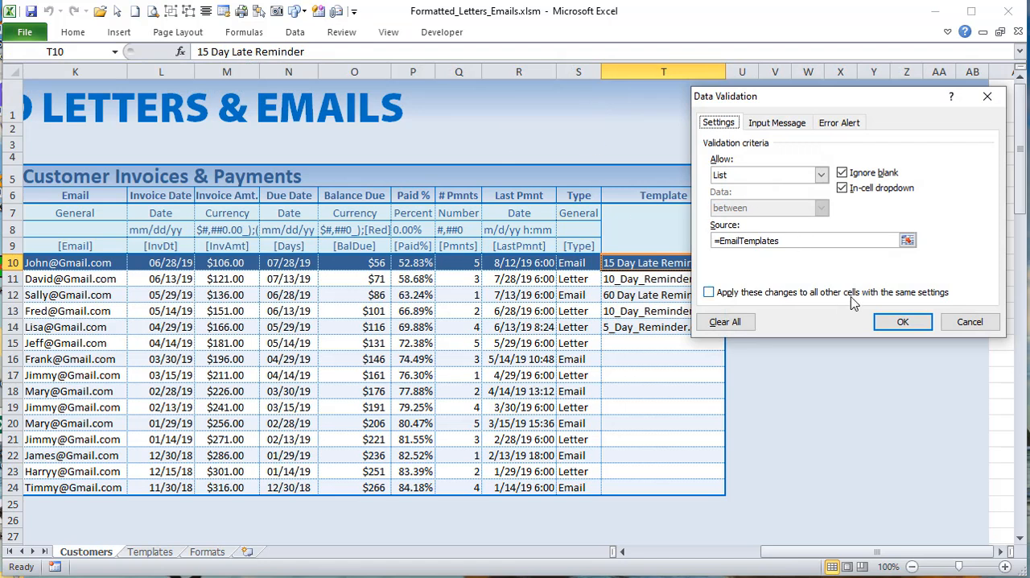
{"action": "left_click", "coordinate": [970, 322]}
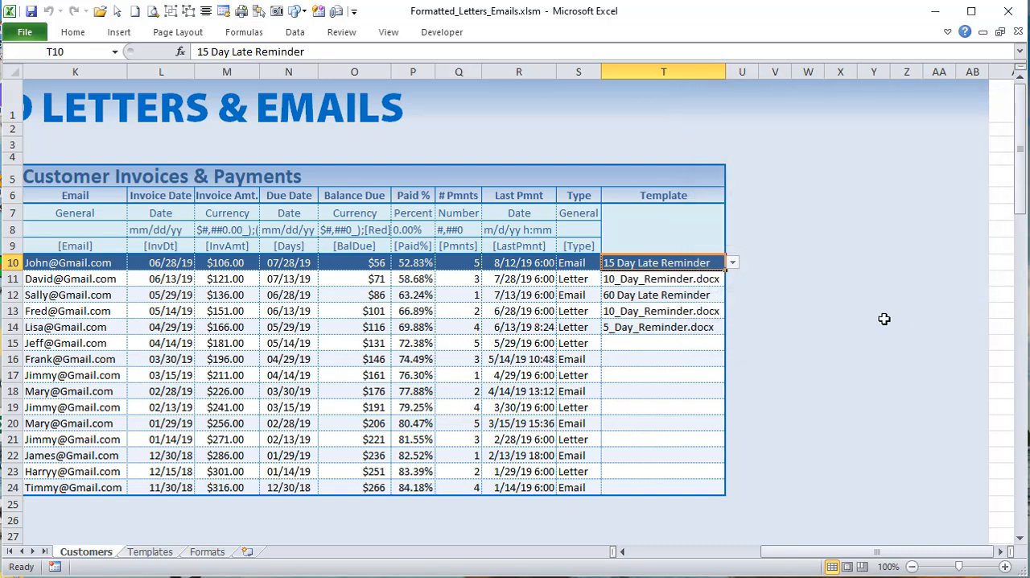
{"action": "left_click", "coordinate": [734, 263]}
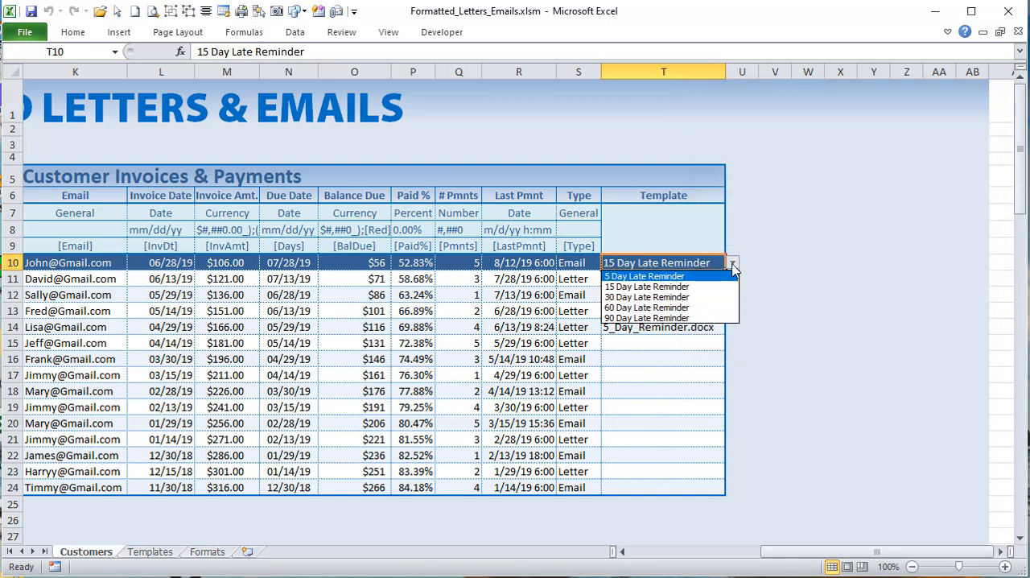
{"action": "key", "text": "Escape"}
Step: Switch the row 10 customer to the Letter type and assign the 5_Day_Reminder.docx template
{"action": "left_click", "coordinate": [594, 263]}
{"action": "left_click", "coordinate": [609, 263]}
{"action": "left_click", "coordinate": [576, 289]}
{"action": "left_click", "coordinate": [717, 265]}
{"action": "left_click", "coordinate": [731, 264]}
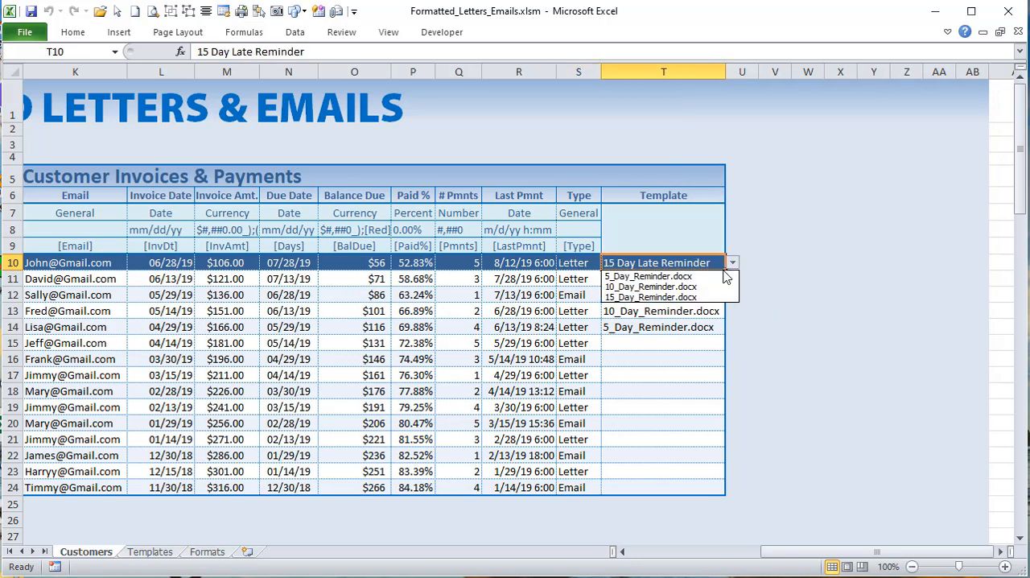
{"action": "left_click", "coordinate": [680, 277]}
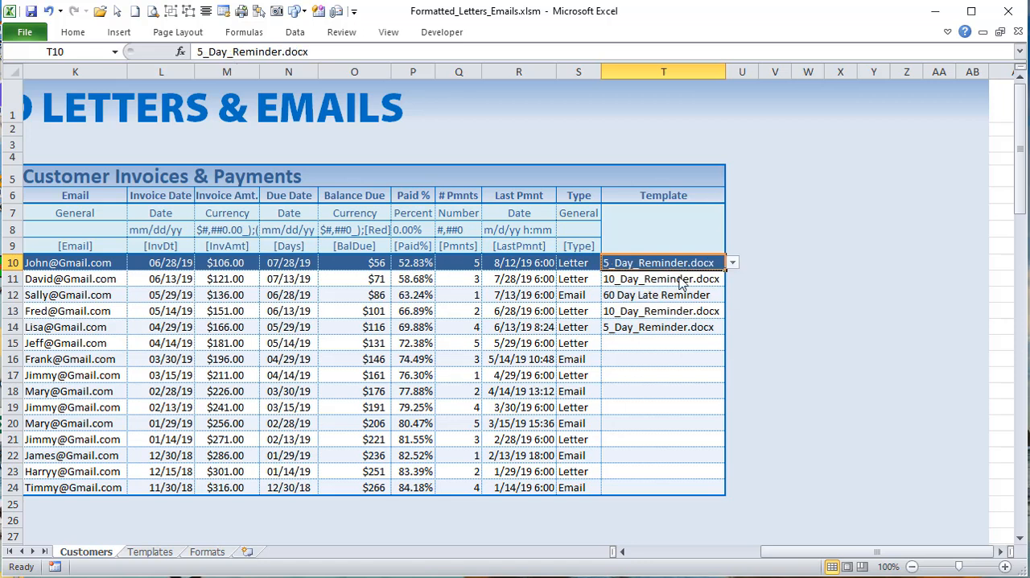
Step: Set the row 10 customer's Type to Email and choose the 5 Day Late Reminder template
{"action": "left_click", "coordinate": [593, 260]}
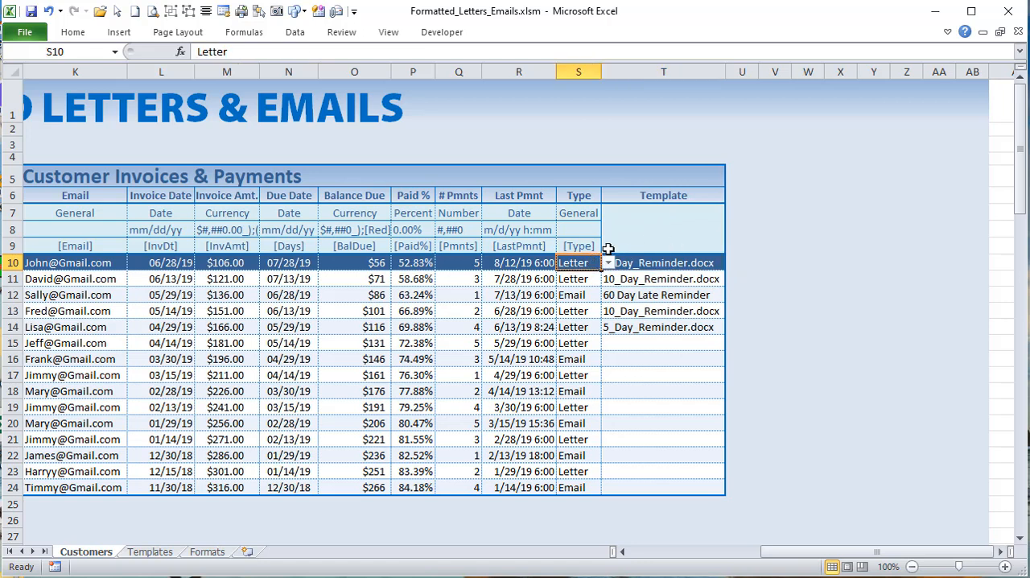
{"action": "left_click", "coordinate": [609, 264]}
{"action": "left_click", "coordinate": [584, 280]}
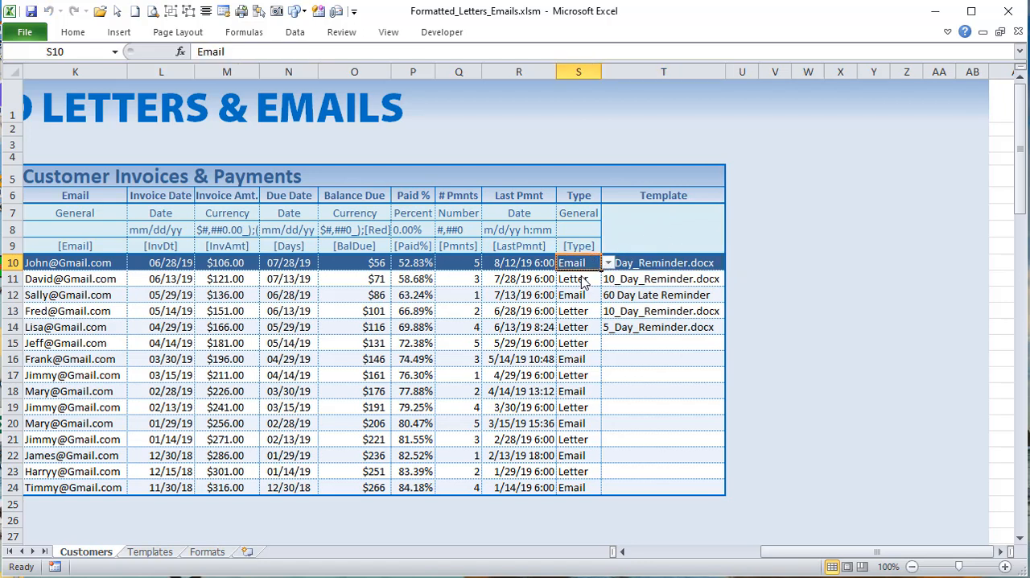
{"action": "left_click", "coordinate": [710, 265]}
{"action": "left_click", "coordinate": [733, 263]}
{"action": "left_click", "coordinate": [707, 280]}
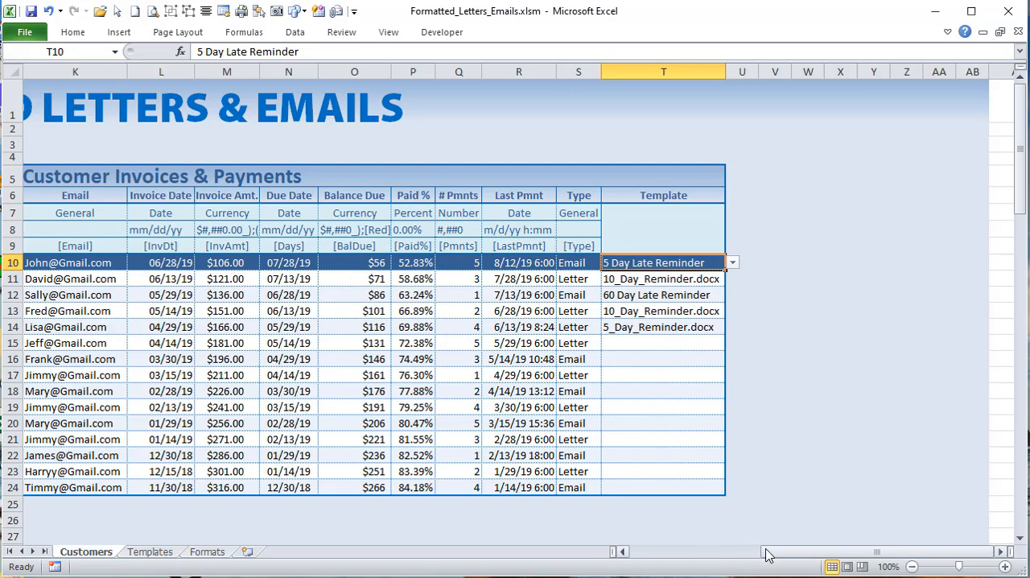
Step: Highlight rows 7 to 9, the formatting and placeholder rows above the customer records
{"action": "left_click_drag", "start_coordinate": [765, 552], "coordinate": [654, 566]}
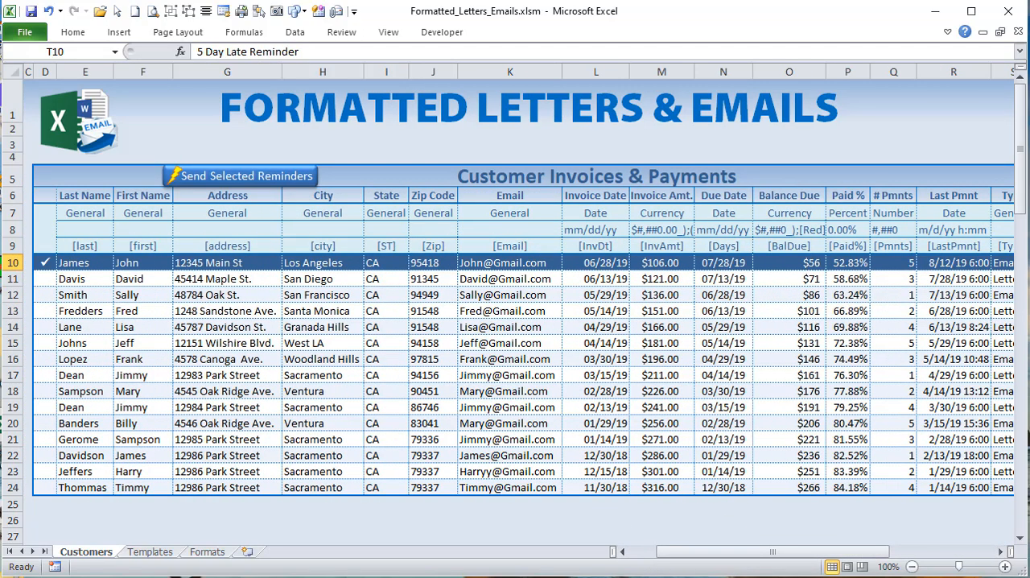
{"action": "left_click_drag", "start_coordinate": [16, 213], "coordinate": [16, 246]}
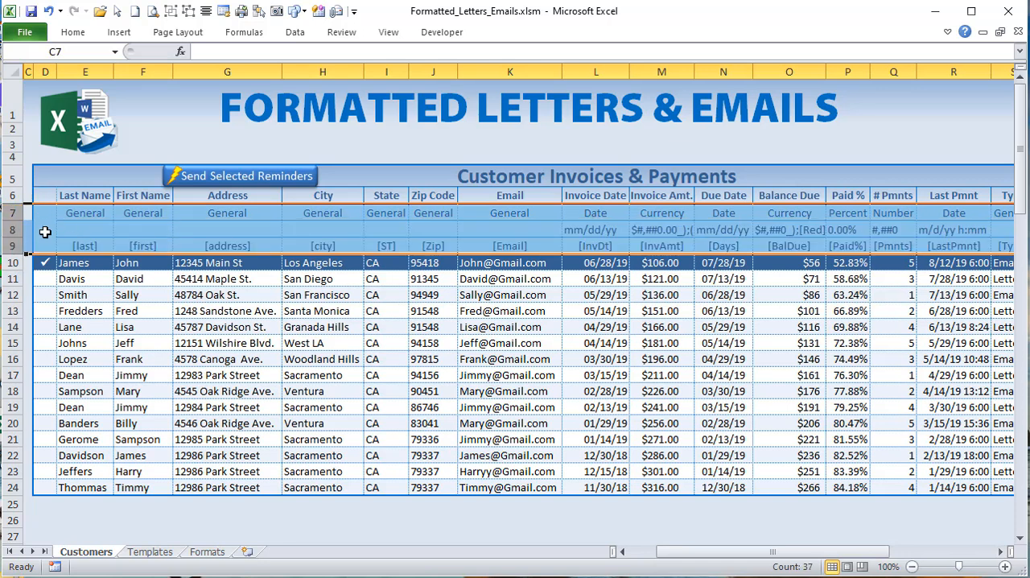
{"action": "left_click", "coordinate": [48, 216]}
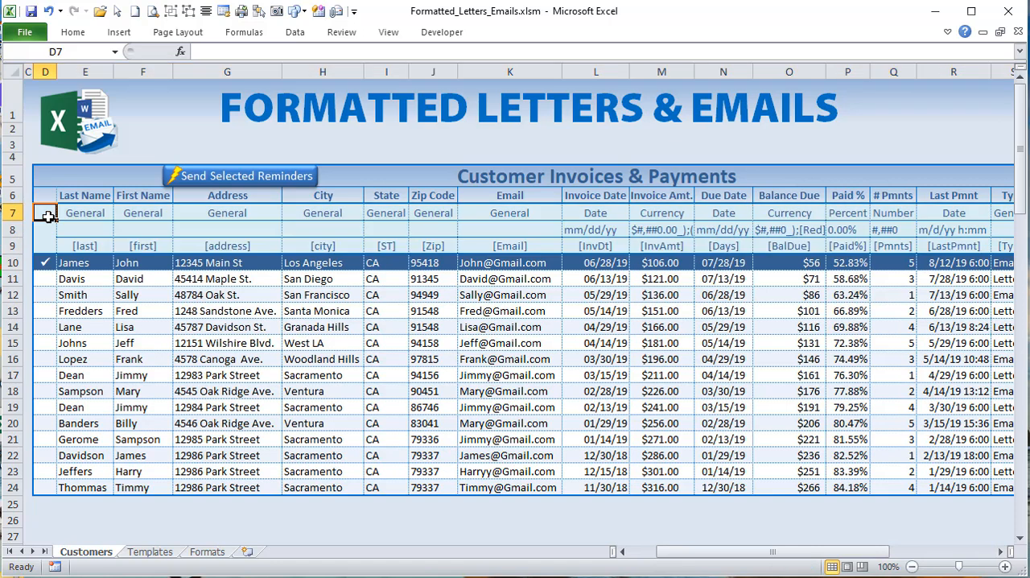
Step: View the format categories offered in E7 and highlight the Last Name cells they apply to, without changing the category
{"action": "left_click", "coordinate": [76, 213]}
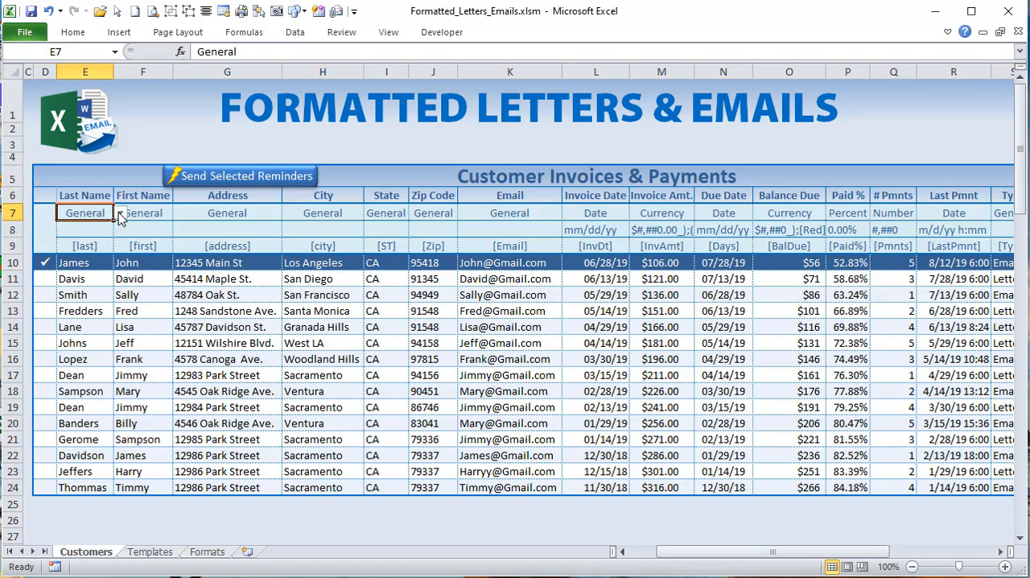
{"action": "left_click", "coordinate": [119, 215]}
{"action": "left_click", "coordinate": [120, 214]}
{"action": "left_click_drag", "start_coordinate": [90, 272], "coordinate": [92, 456]}
{"action": "left_click", "coordinate": [81, 212]}
{"action": "left_click", "coordinate": [121, 213]}
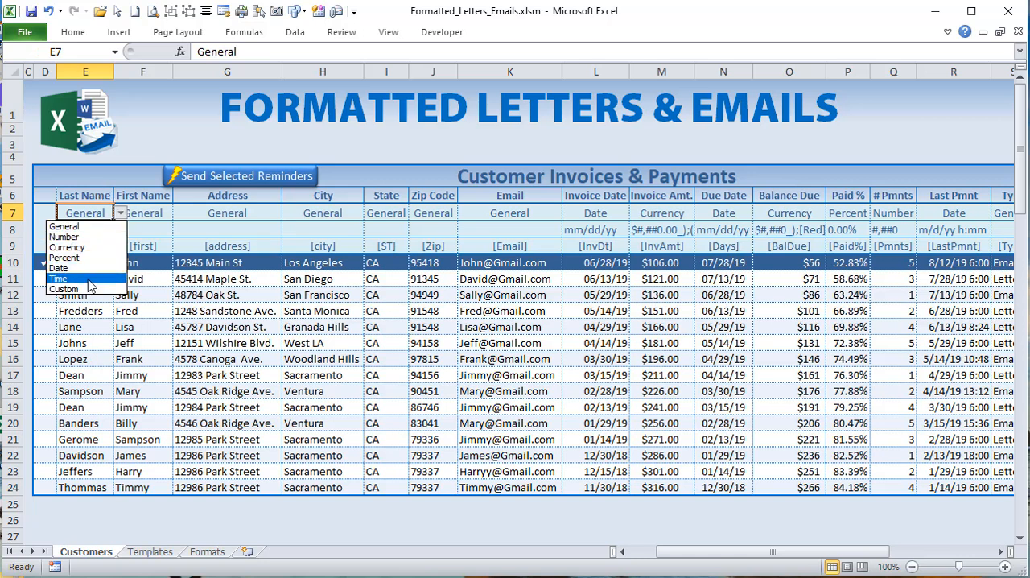
{"action": "left_click", "coordinate": [116, 214]}
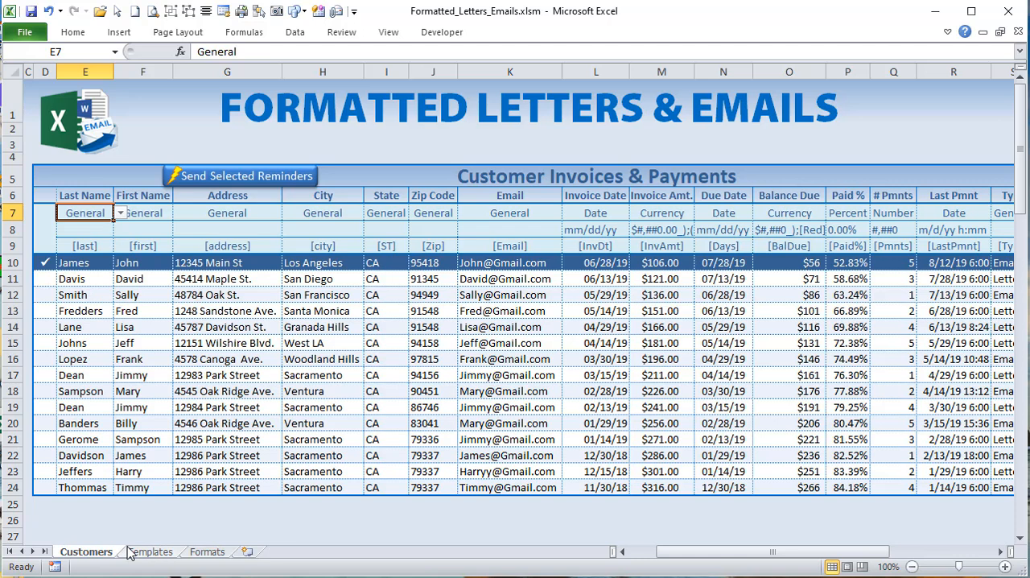
Step: Add yyyy-ddd-mmm as a Custom text format in cell J8 of the Formats sheet
{"action": "left_click", "coordinate": [207, 549]}
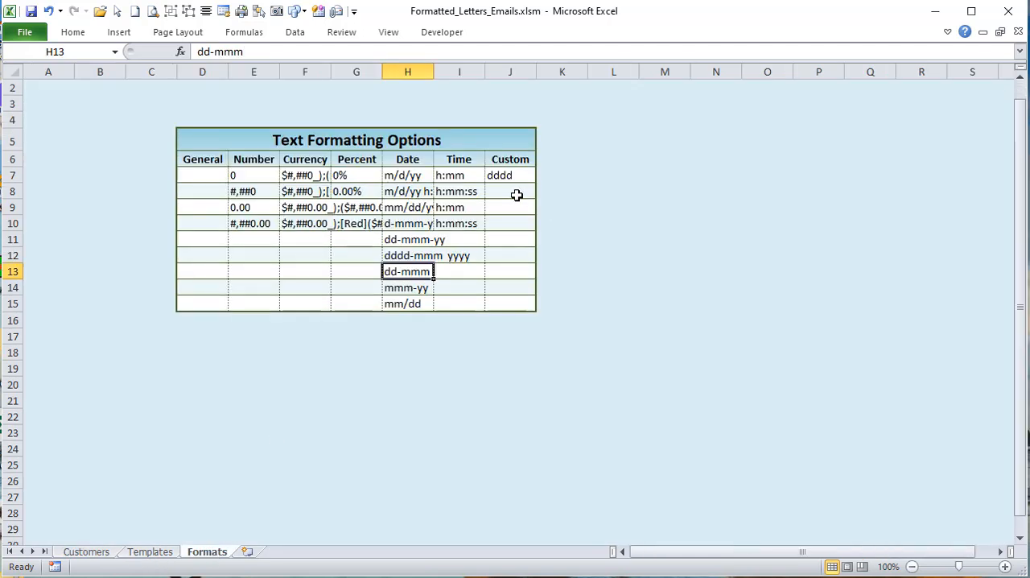
{"action": "left_click", "coordinate": [515, 193]}
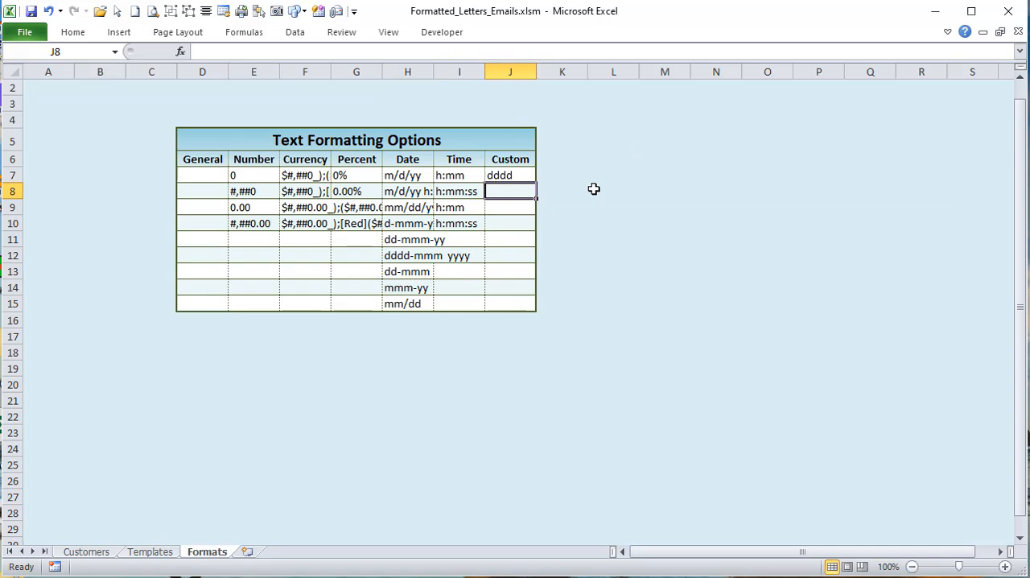
{"action": "type", "text": "dddd"}
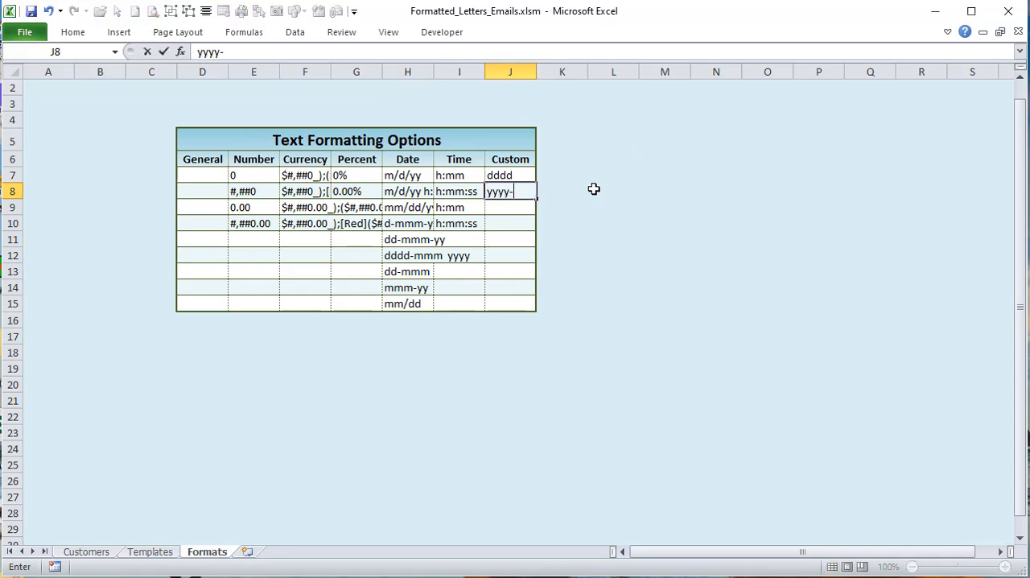
{"action": "type", "text": "-"}
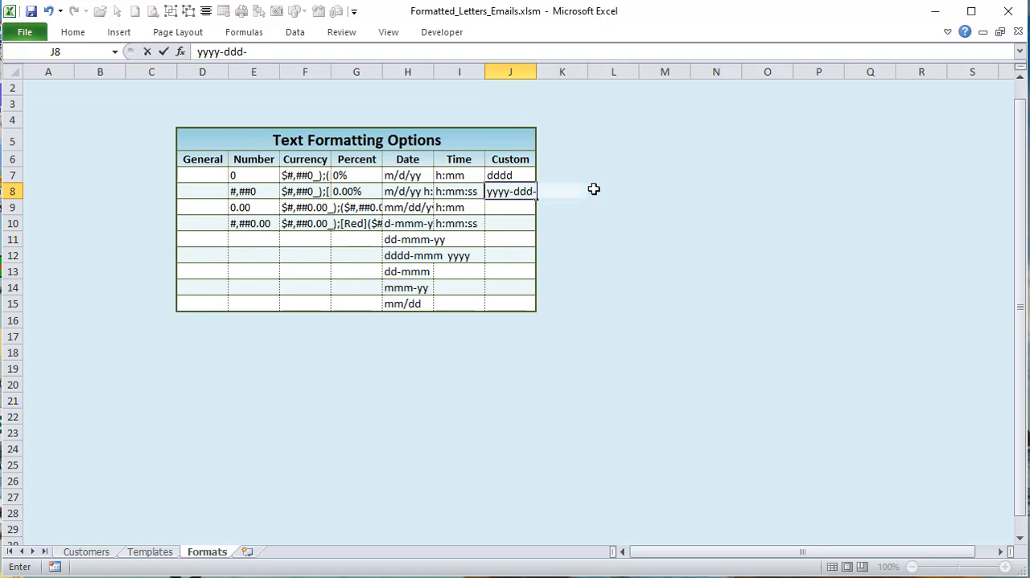
{"action": "key", "text": "Return"}
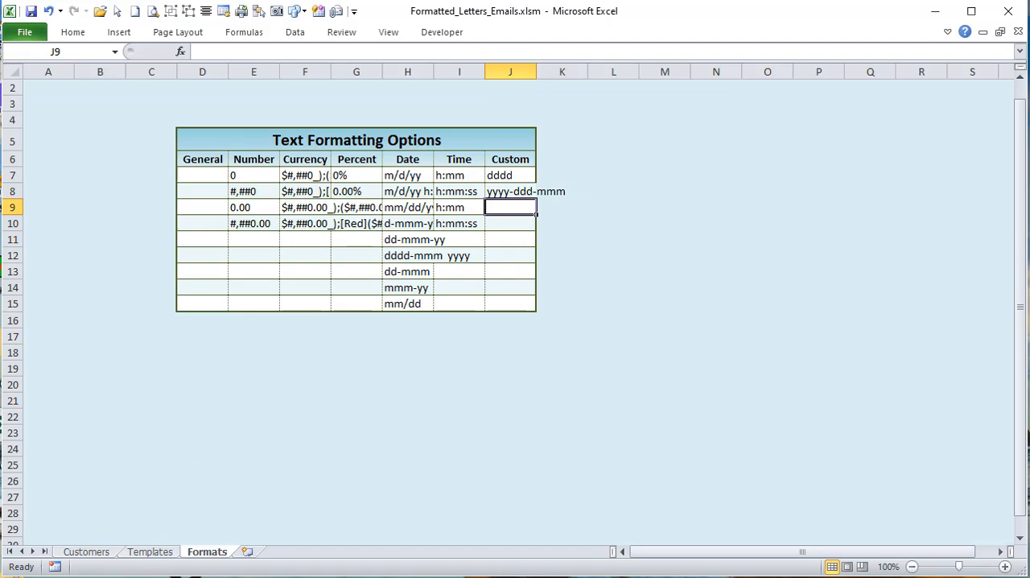
Step: On the Customers sheet, set the Invoice Date column's format category to Custom and its format to yyyy-ddd-mmm
{"action": "left_click", "coordinate": [108, 555]}
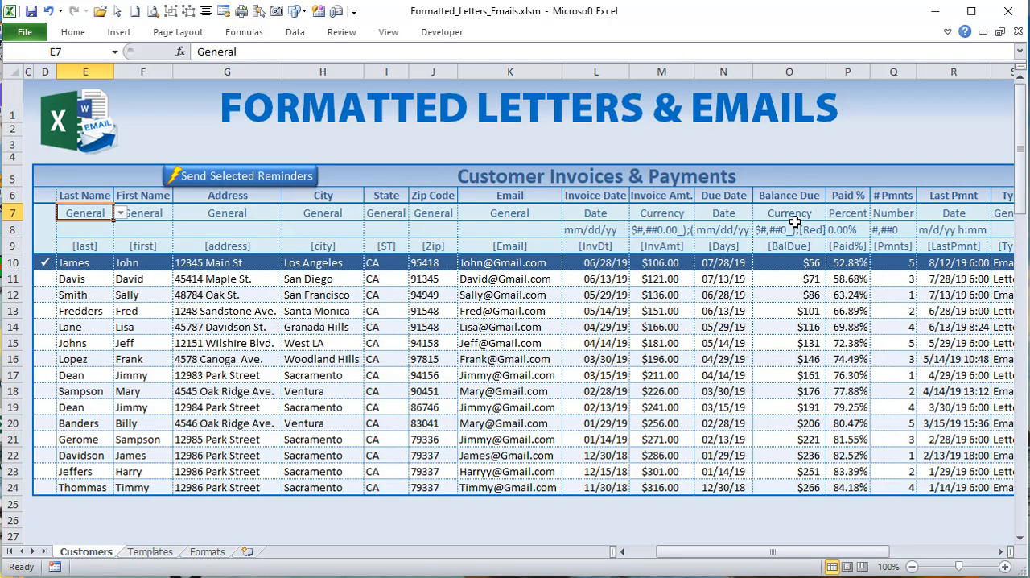
{"action": "left_click", "coordinate": [620, 268]}
{"action": "left_click", "coordinate": [617, 214]}
{"action": "left_click", "coordinate": [636, 214]}
{"action": "left_click", "coordinate": [614, 289]}
{"action": "left_click", "coordinate": [618, 229]}
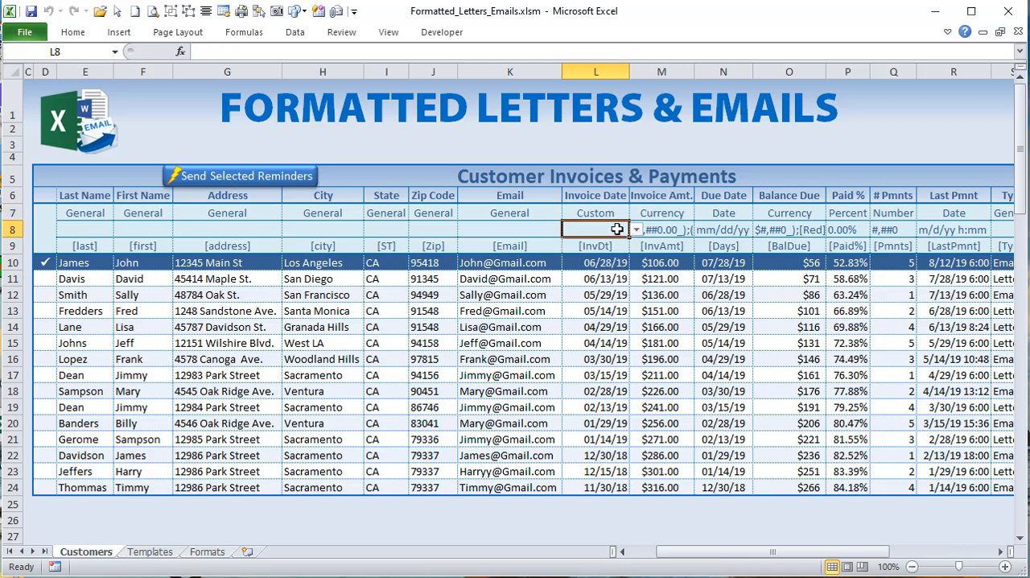
{"action": "left_click", "coordinate": [636, 230]}
{"action": "left_click", "coordinate": [617, 254]}
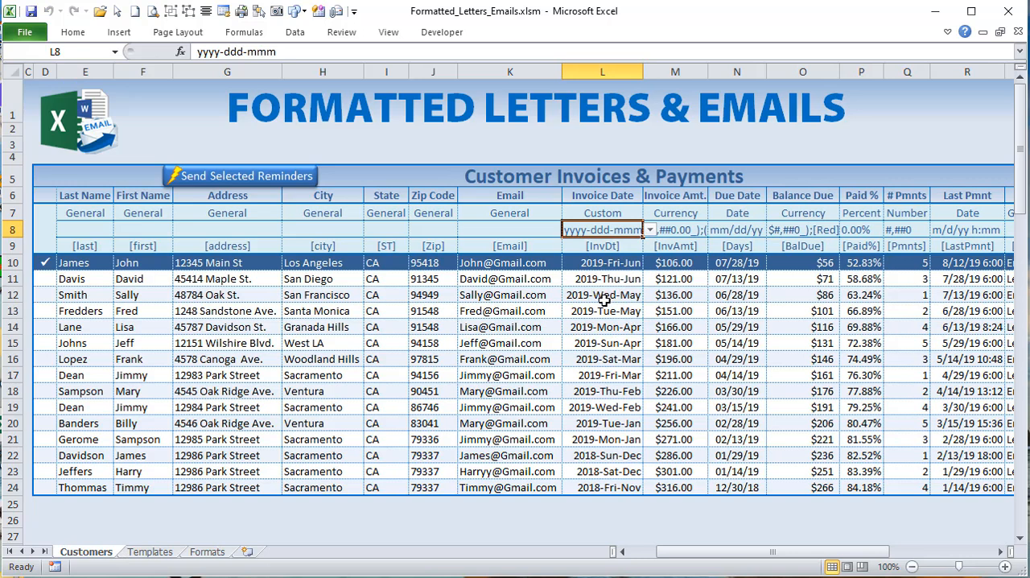
Step: Generate the selected customer's reminder email to check how its invoice date is formatted, and discard the message without saving
{"action": "left_click", "coordinate": [217, 182]}
{"action": "left_click_drag", "start_coordinate": [862, 313], "coordinate": [769, 312]}
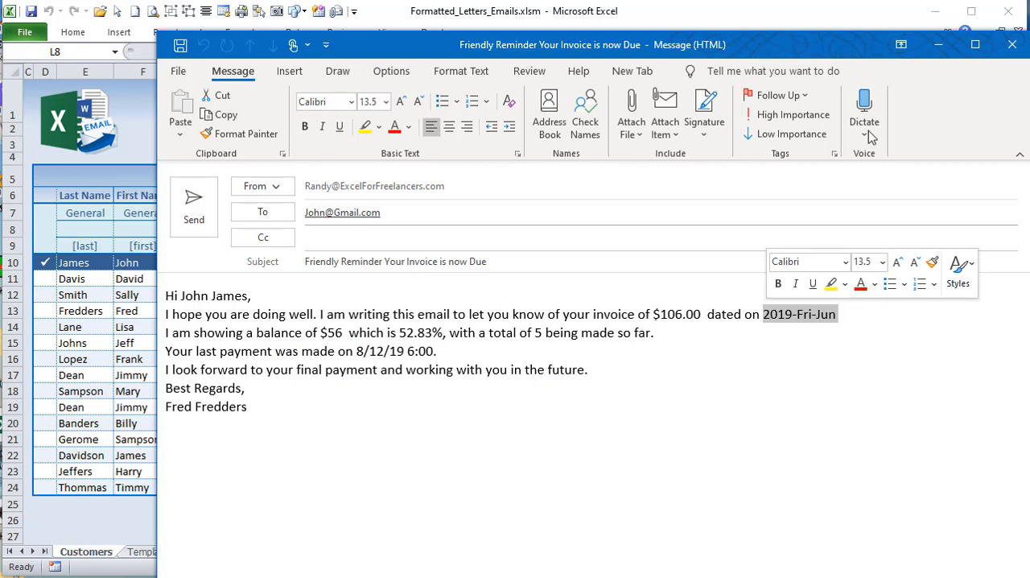
{"action": "left_click_drag", "start_coordinate": [702, 44], "coordinate": [676, 31]}
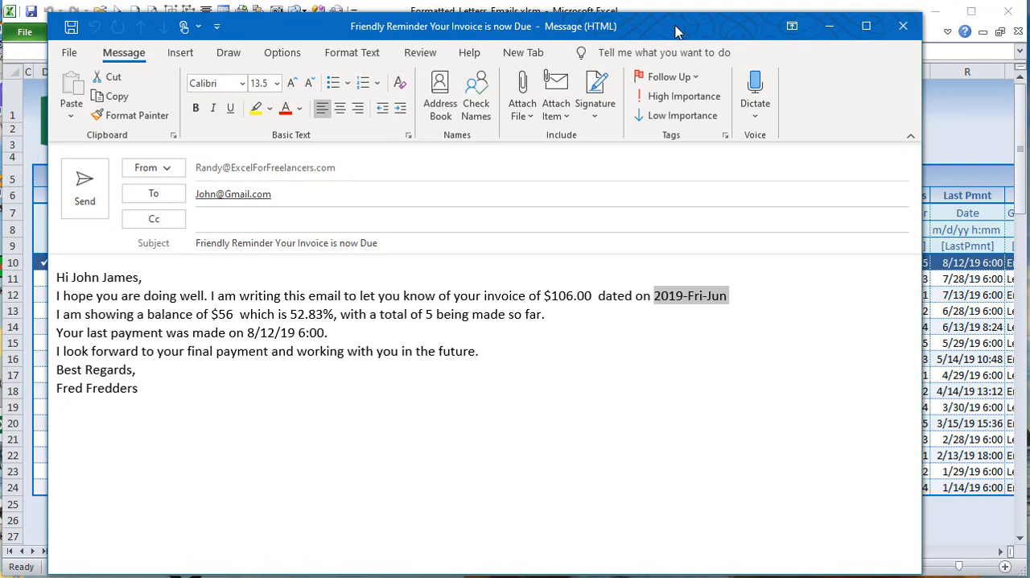
{"action": "left_click", "coordinate": [904, 27]}
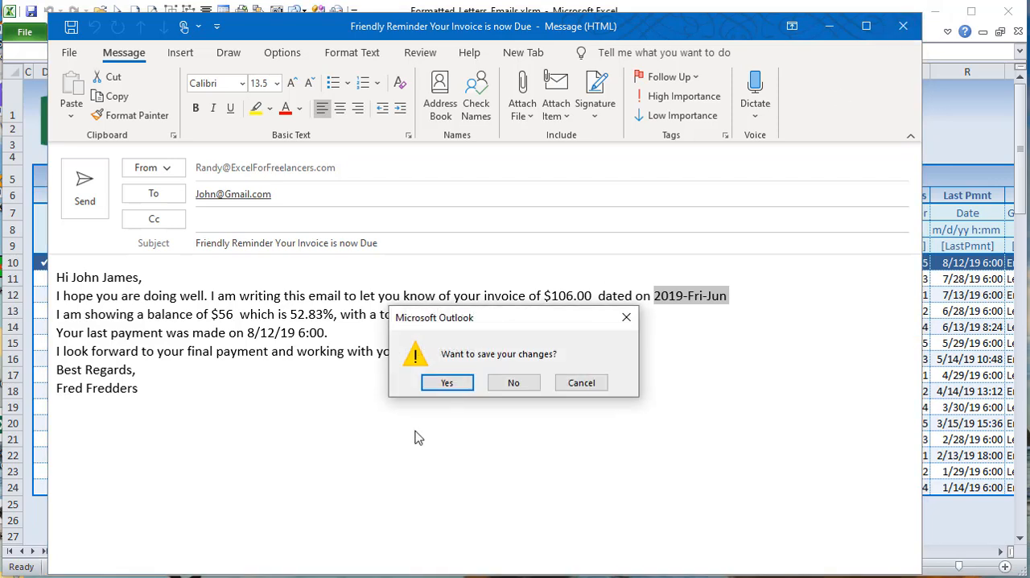
{"action": "left_click", "coordinate": [519, 384]}
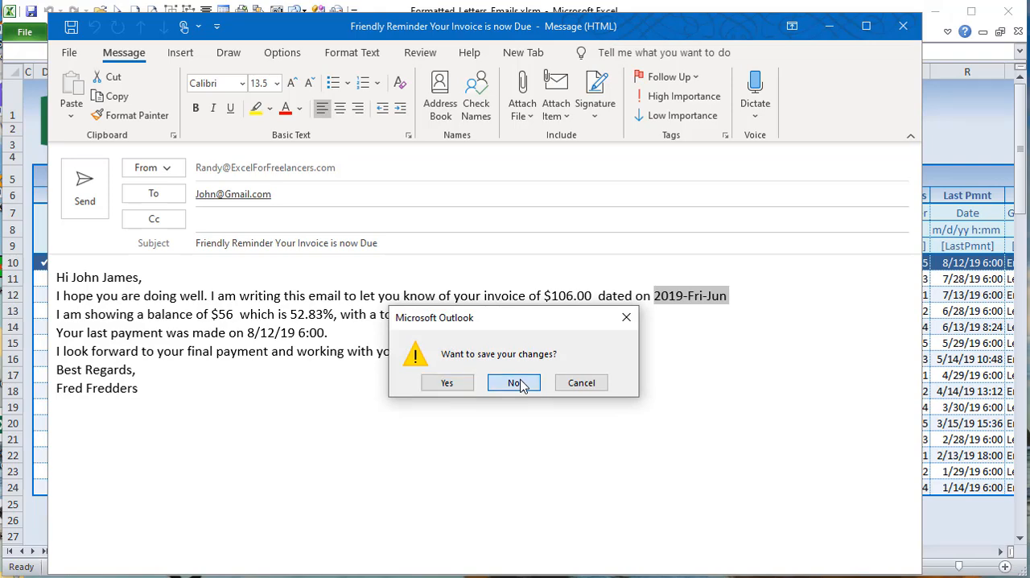
Step: Highlight the invoice dates in L10:L23 and view the format categories offered in L7 without changing the selection
{"action": "left_click_drag", "start_coordinate": [600, 262], "coordinate": [599, 468]}
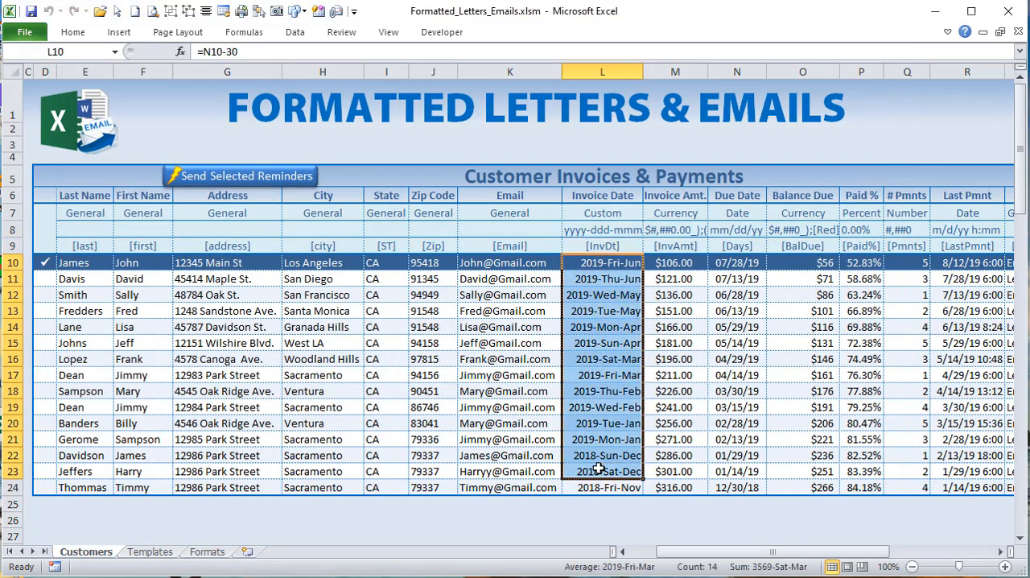
{"action": "left_click", "coordinate": [627, 231]}
{"action": "left_click", "coordinate": [646, 207]}
{"action": "left_click", "coordinate": [621, 230]}
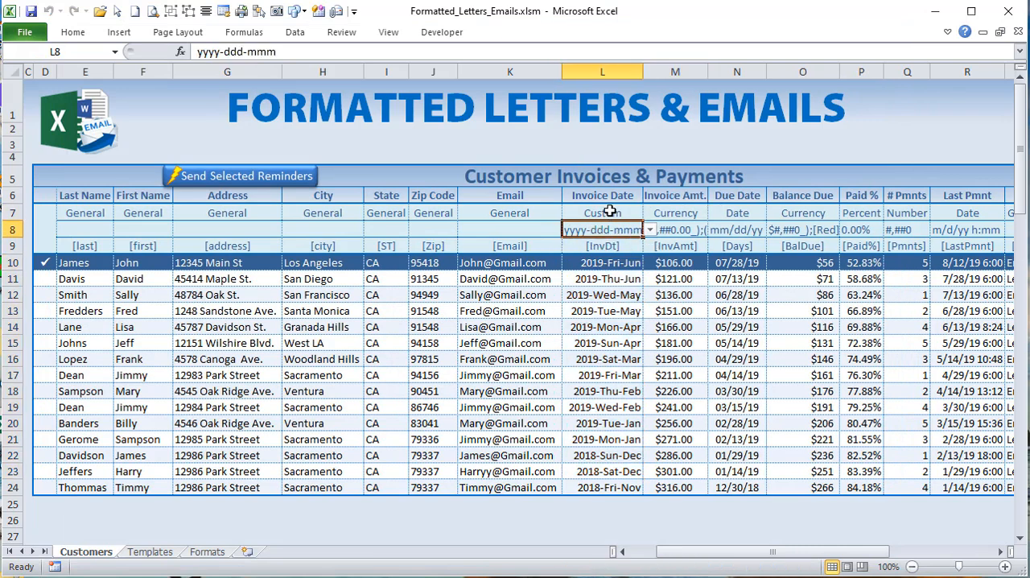
{"action": "left_click", "coordinate": [612, 212]}
{"action": "left_click", "coordinate": [650, 214]}
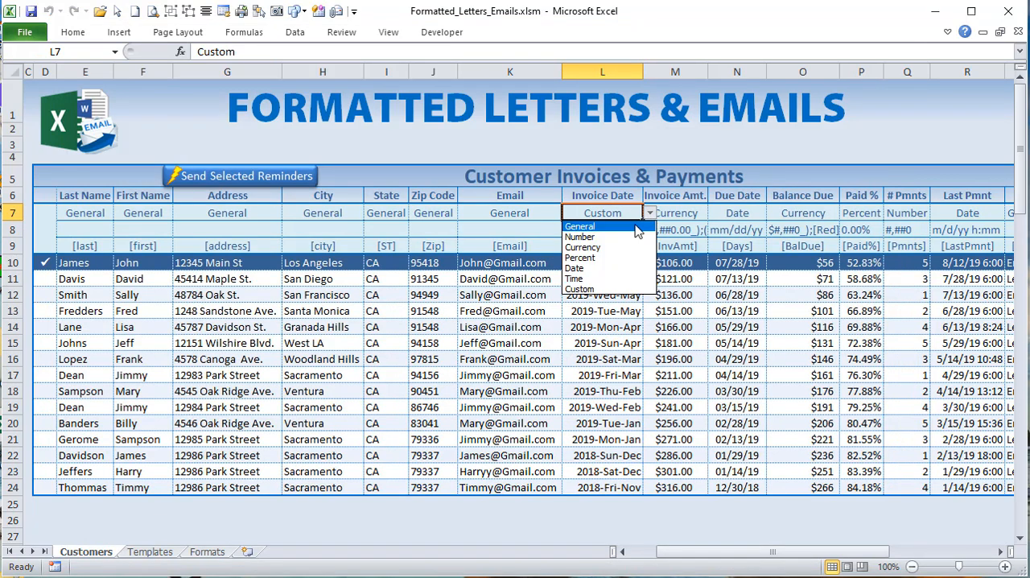
{"action": "left_click", "coordinate": [651, 214]}
Step: Inspect the data validation source of the Invoice Date format in L8 under the Custom category, leaving the rule unchanged
{"action": "left_click", "coordinate": [621, 230]}
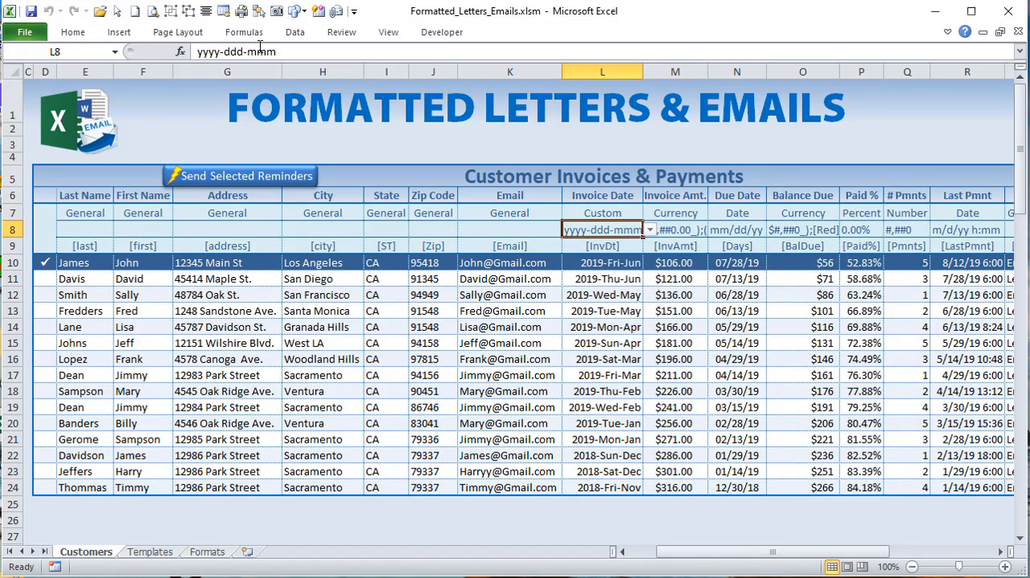
{"action": "left_click", "coordinate": [290, 37]}
{"action": "left_click", "coordinate": [615, 92]}
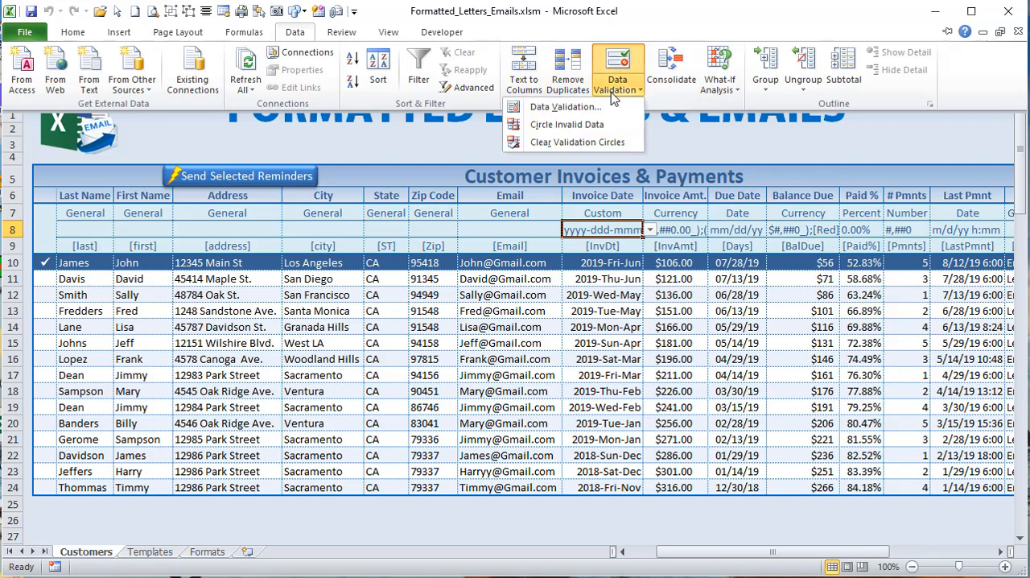
{"action": "left_click", "coordinate": [565, 106]}
{"action": "left_click_drag", "start_coordinate": [796, 241], "coordinate": [678, 245]}
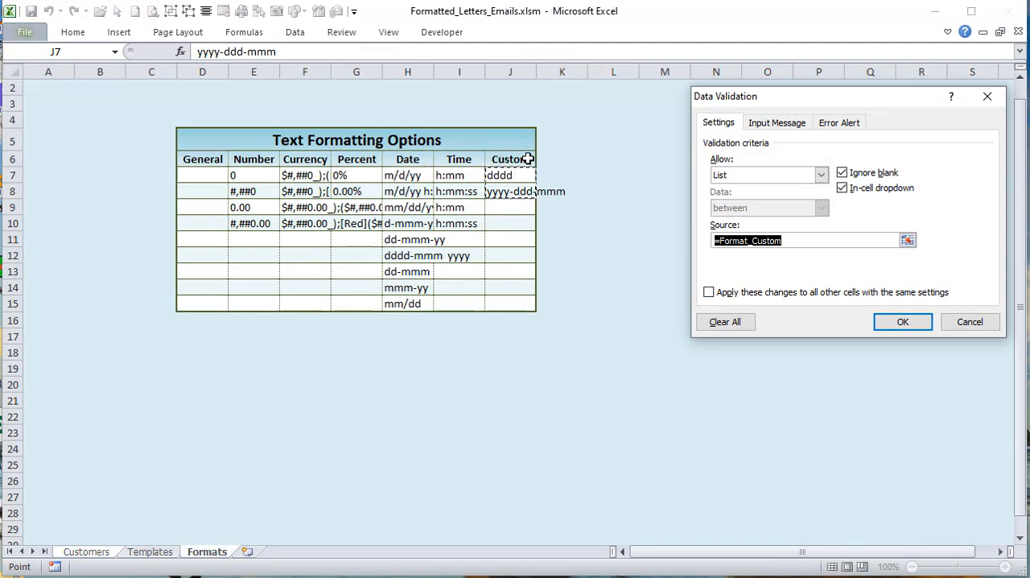
{"action": "left_click", "coordinate": [992, 328]}
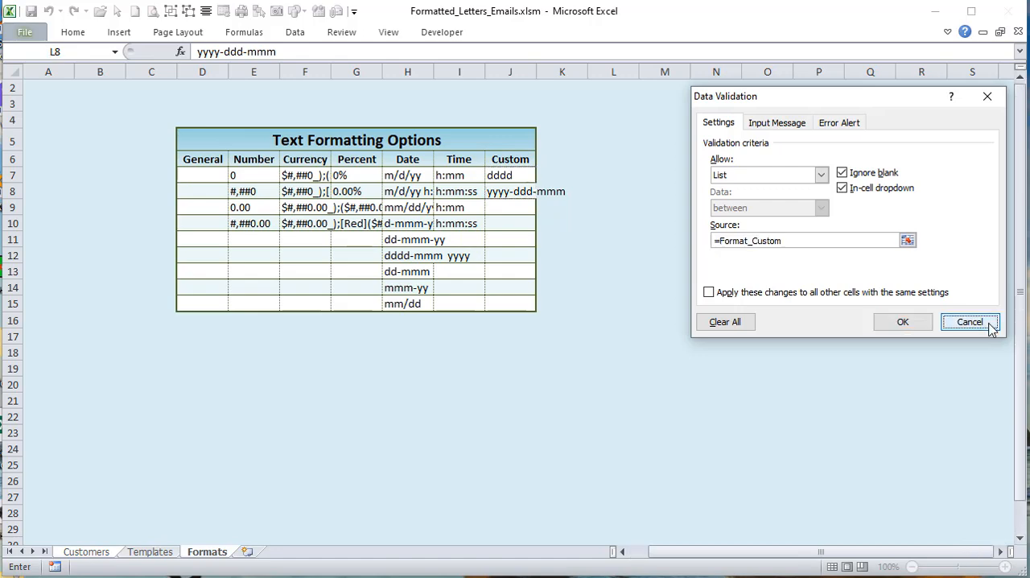
Step: Set the Invoice Date column's format category in L7 to Date
{"action": "left_click", "coordinate": [579, 213]}
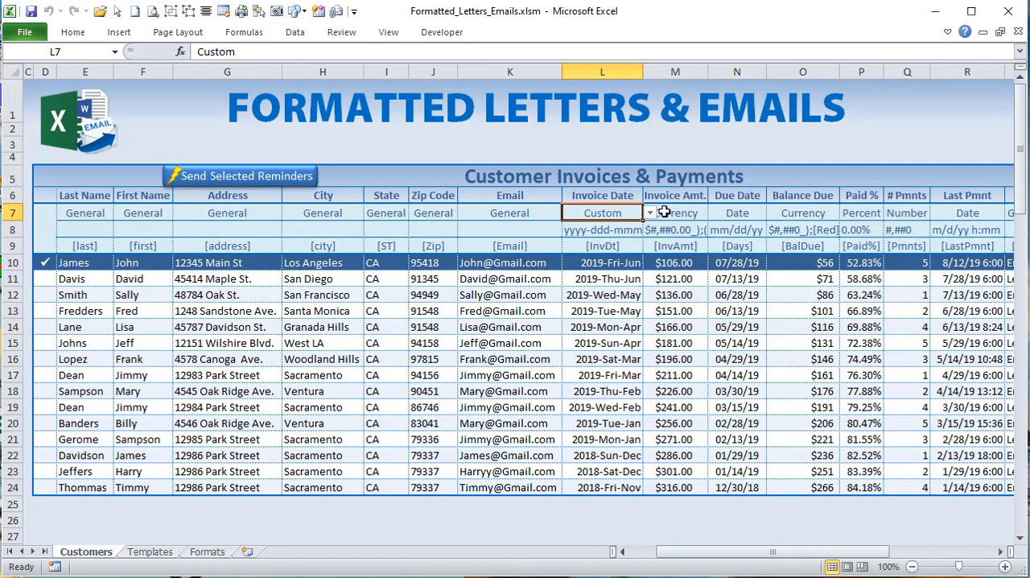
{"action": "left_click", "coordinate": [650, 213]}
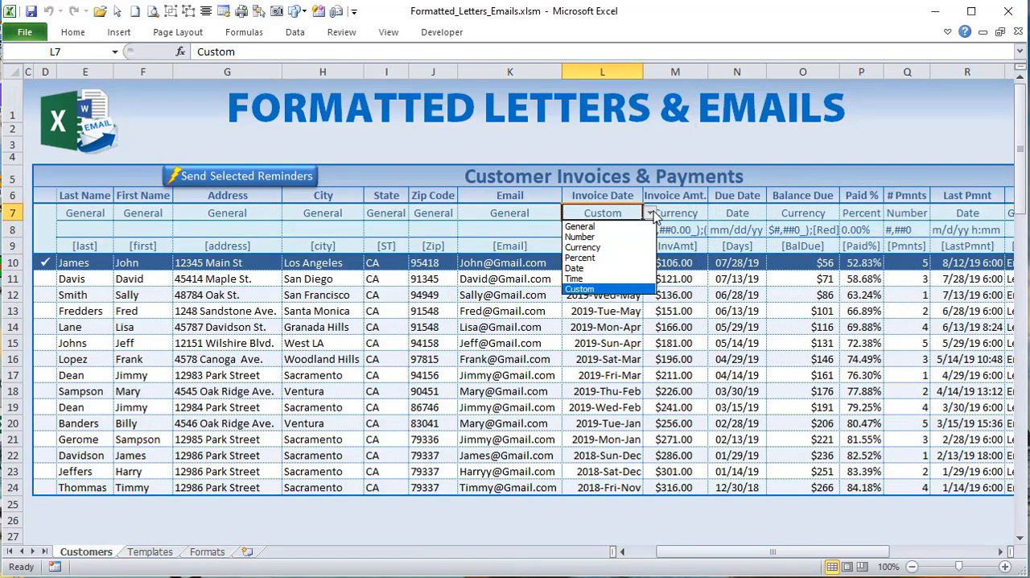
{"action": "left_click", "coordinate": [606, 268]}
Step: Inspect the data validation source of L8 under the Date category and leave the rule unchanged
{"action": "left_click", "coordinate": [607, 228]}
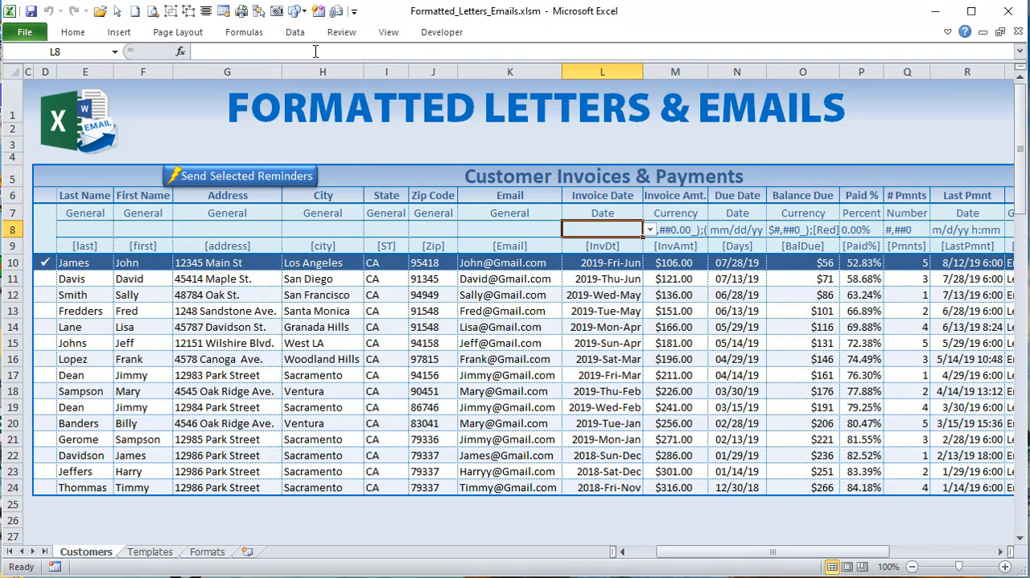
{"action": "left_click", "coordinate": [294, 32]}
{"action": "left_click", "coordinate": [617, 91]}
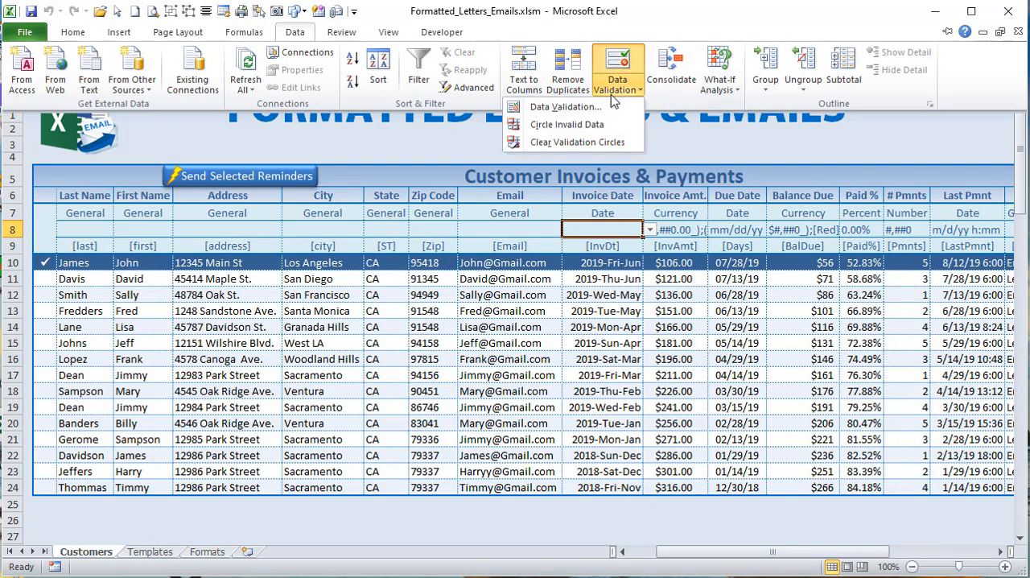
{"action": "left_click", "coordinate": [606, 109]}
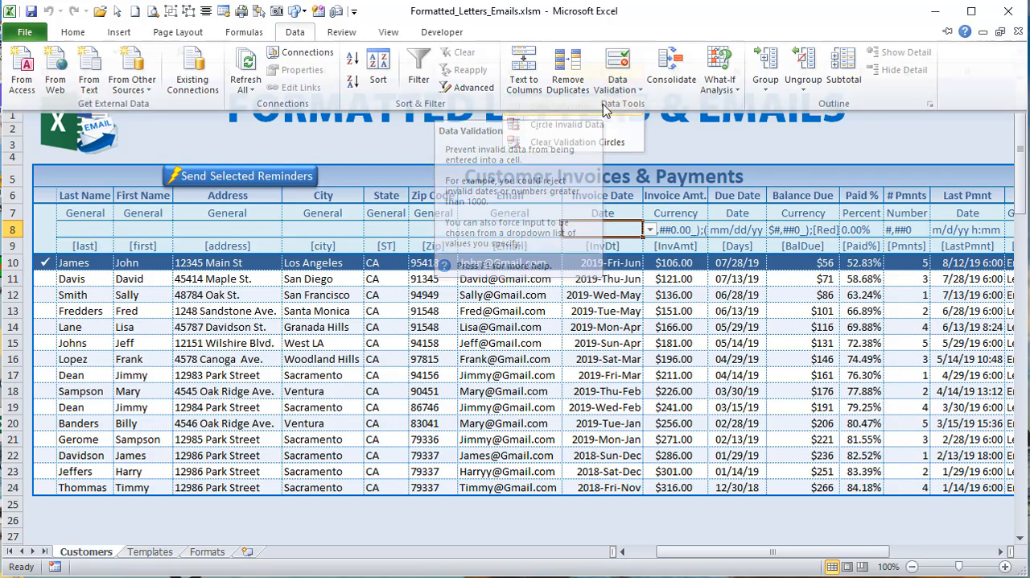
{"action": "left_click_drag", "start_coordinate": [791, 239], "coordinate": [712, 243]}
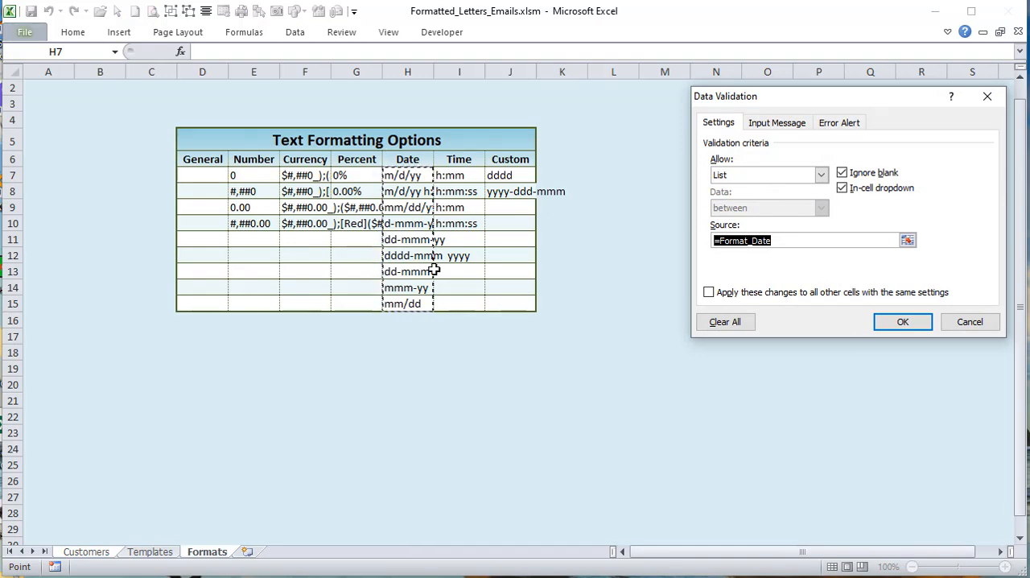
{"action": "left_click", "coordinate": [958, 322]}
Step: On the Formats sheet, highlight the format options in E7:J15, the Number formats in E7:E10 and the Date formats in H7:H15
{"action": "left_click", "coordinate": [206, 554]}
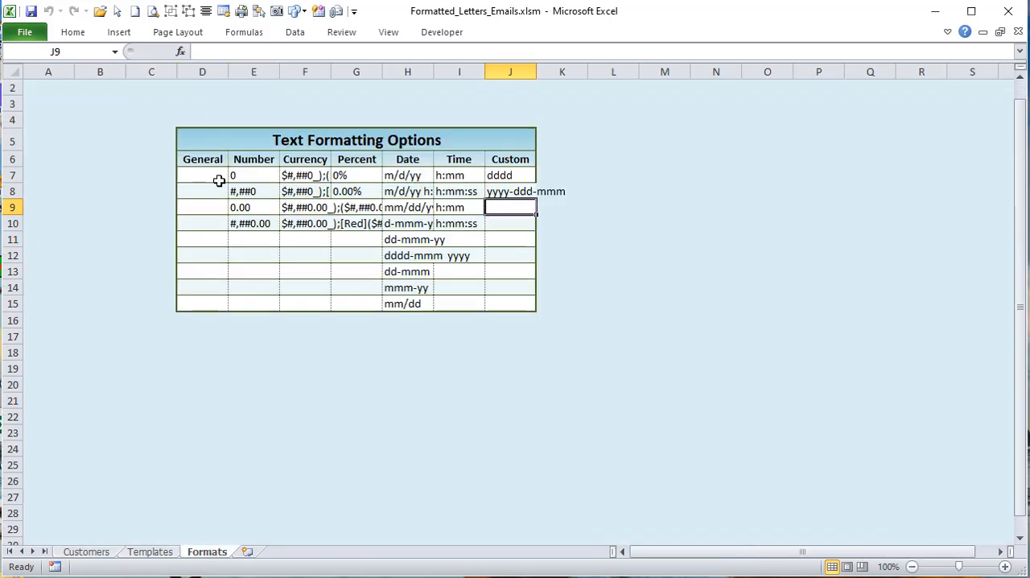
{"action": "left_click_drag", "start_coordinate": [243, 168], "coordinate": [503, 298]}
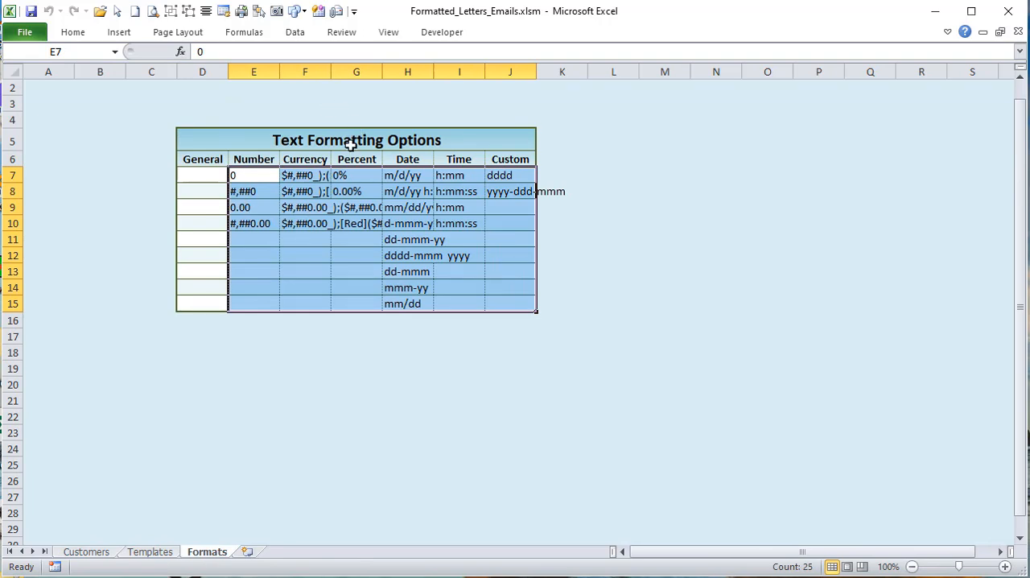
{"action": "left_click_drag", "start_coordinate": [252, 177], "coordinate": [260, 229]}
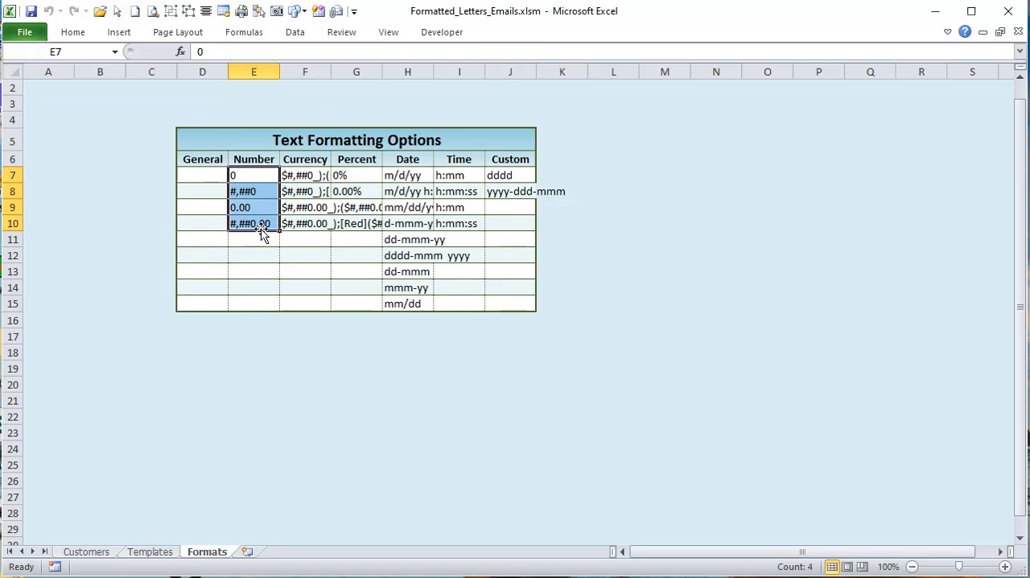
{"action": "left_click_drag", "start_coordinate": [401, 177], "coordinate": [419, 304]}
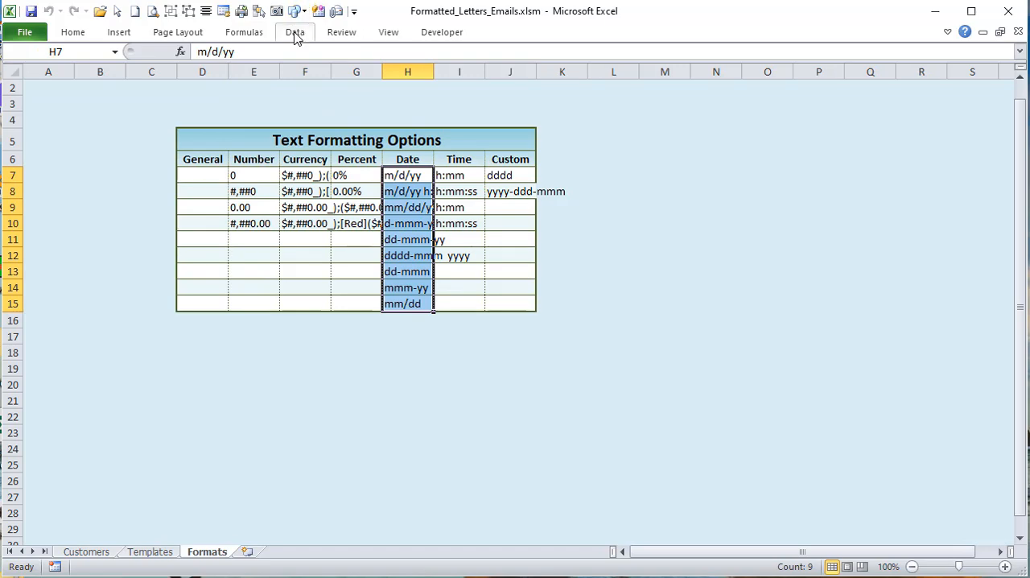
Step: Review the formulas of the Format_Currency, Format_Custom, Format_Date, Format_Number, Format_Percent and Format_Time named ranges
{"action": "left_click", "coordinate": [261, 39]}
{"action": "left_click", "coordinate": [441, 74]}
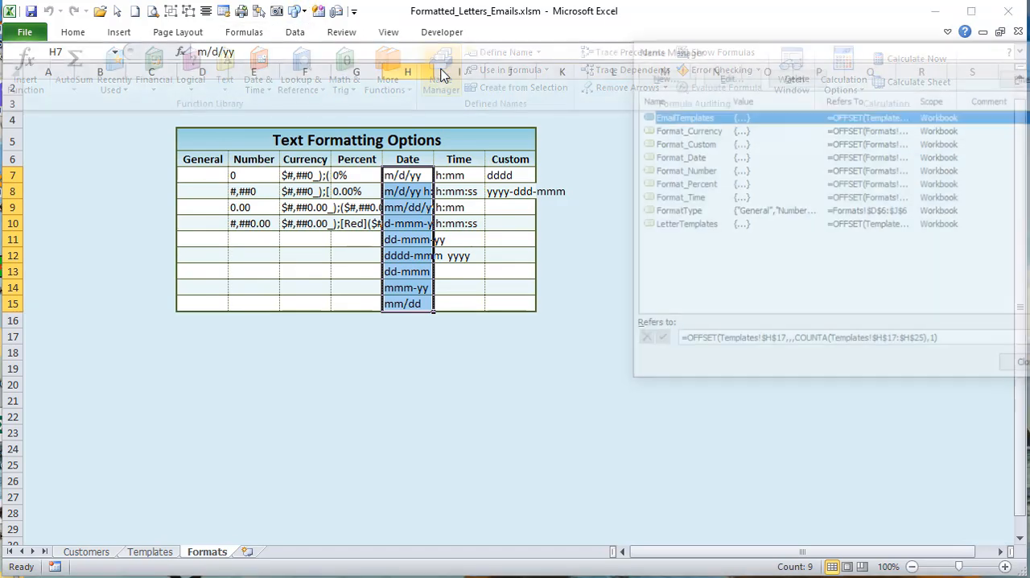
{"action": "left_click_drag", "start_coordinate": [715, 38], "coordinate": [665, 43]}
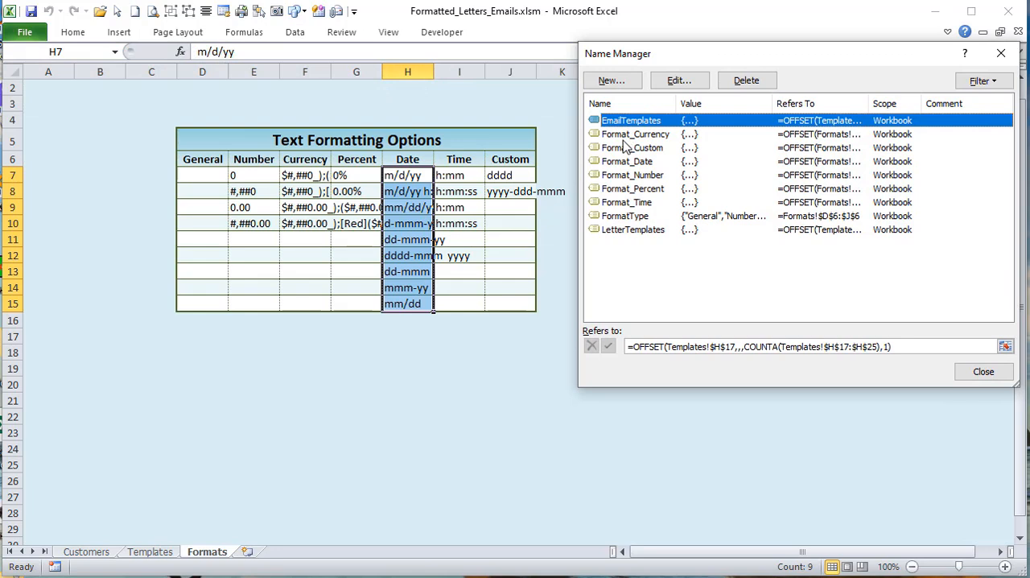
{"action": "left_click", "coordinate": [624, 135]}
{"action": "left_click", "coordinate": [628, 148]}
{"action": "left_click", "coordinate": [633, 162]}
{"action": "left_click", "coordinate": [639, 175]}
{"action": "left_click", "coordinate": [648, 189]}
{"action": "left_click", "coordinate": [636, 203]}
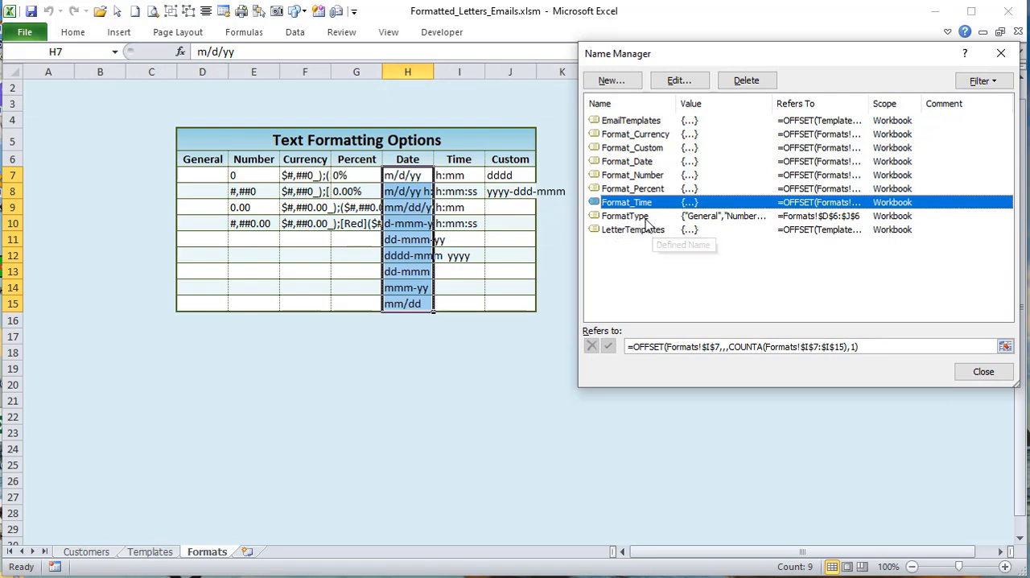
{"action": "left_click", "coordinate": [642, 190]}
{"action": "left_click", "coordinate": [644, 175]}
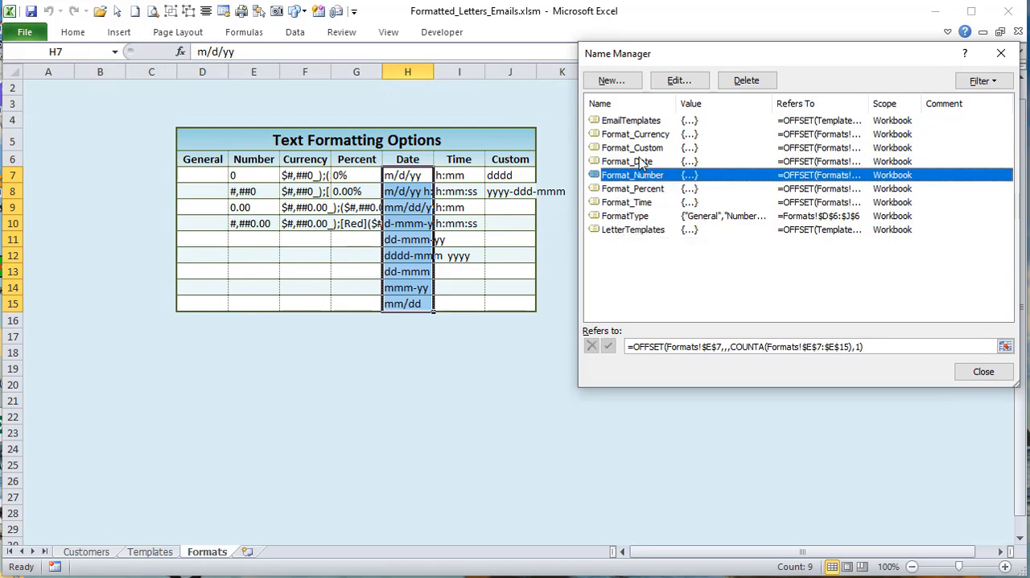
{"action": "left_click", "coordinate": [642, 162]}
{"action": "left_click", "coordinate": [642, 148]}
{"action": "left_click", "coordinate": [644, 134]}
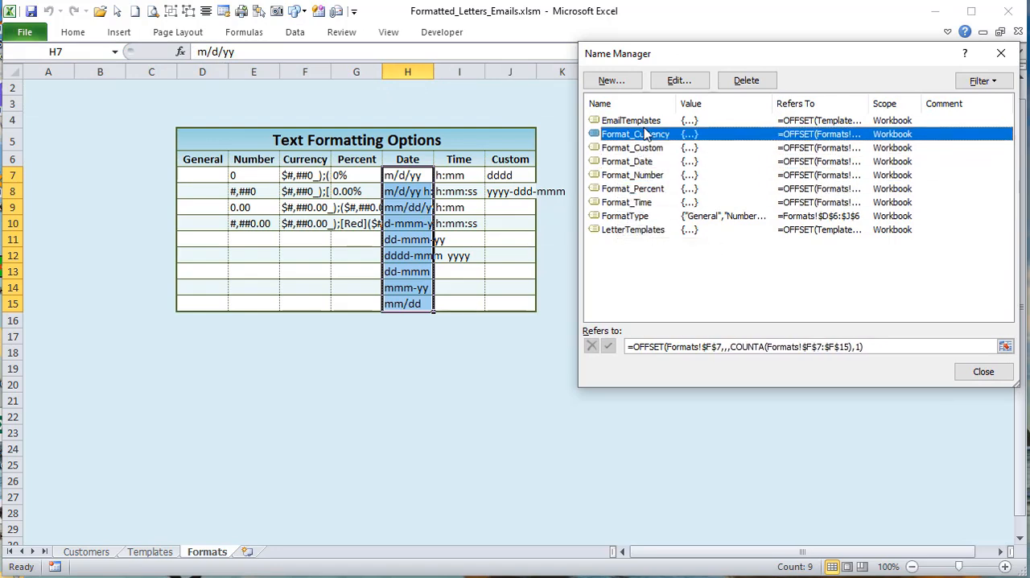
Step: Inspect the cells covered by the Format_Date named range and close the list of defined names
{"action": "left_click", "coordinate": [662, 162]}
{"action": "key", "text": "Tab"}
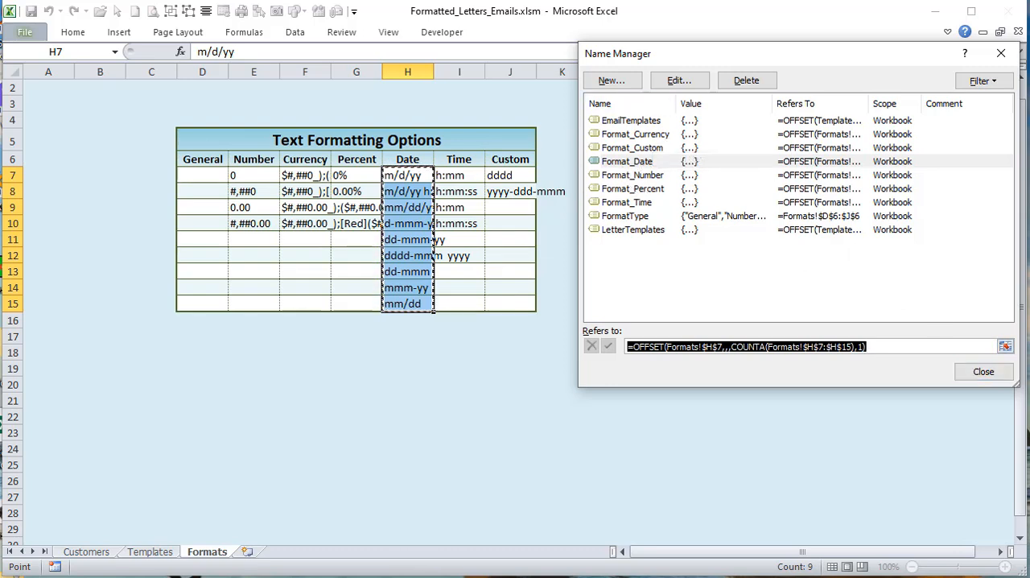
{"action": "left_click", "coordinate": [982, 372]}
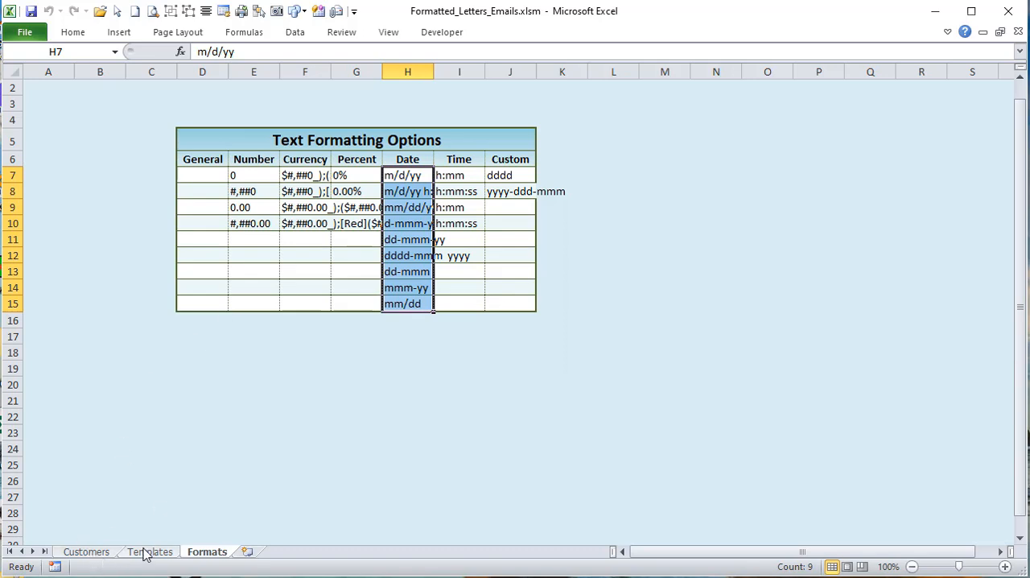
Step: Highlight the category headings in D6:J6 and inspect the range that the FormatType name refers to
{"action": "left_click_drag", "start_coordinate": [203, 161], "coordinate": [518, 152]}
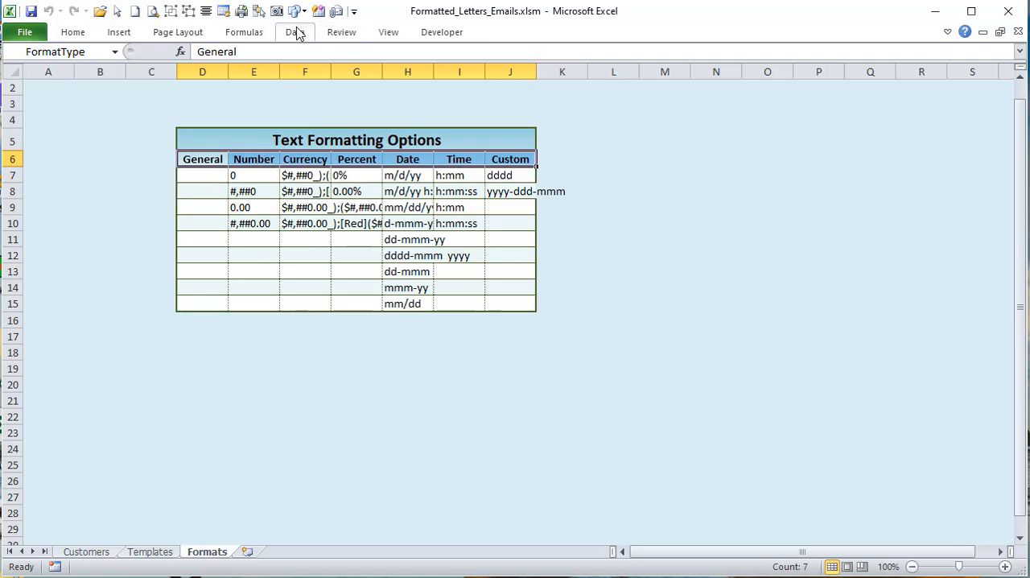
{"action": "left_click", "coordinate": [244, 32]}
{"action": "left_click", "coordinate": [440, 79]}
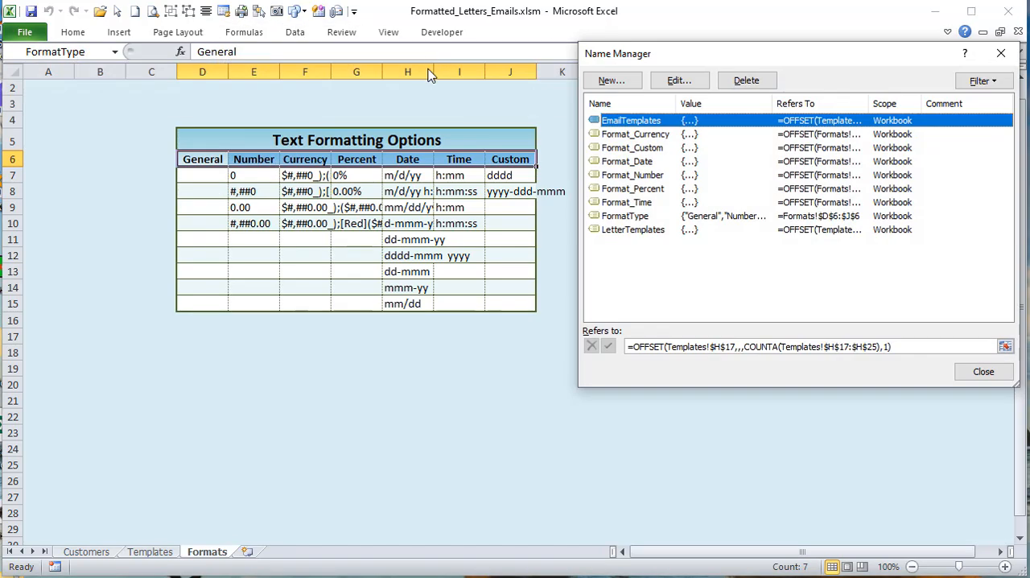
{"action": "left_click", "coordinate": [627, 204]}
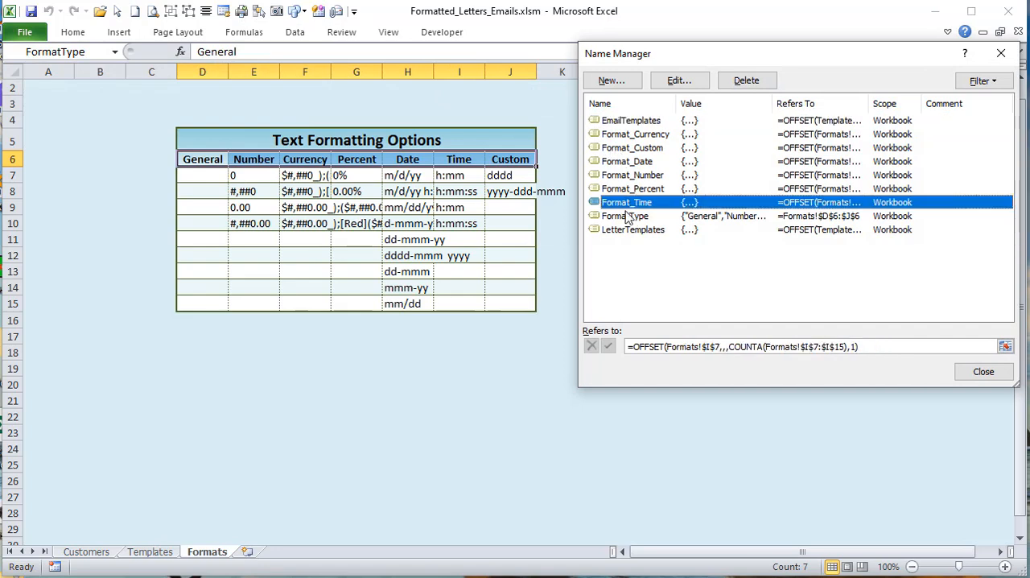
{"action": "left_click", "coordinate": [628, 216]}
{"action": "key", "text": "Tab"}
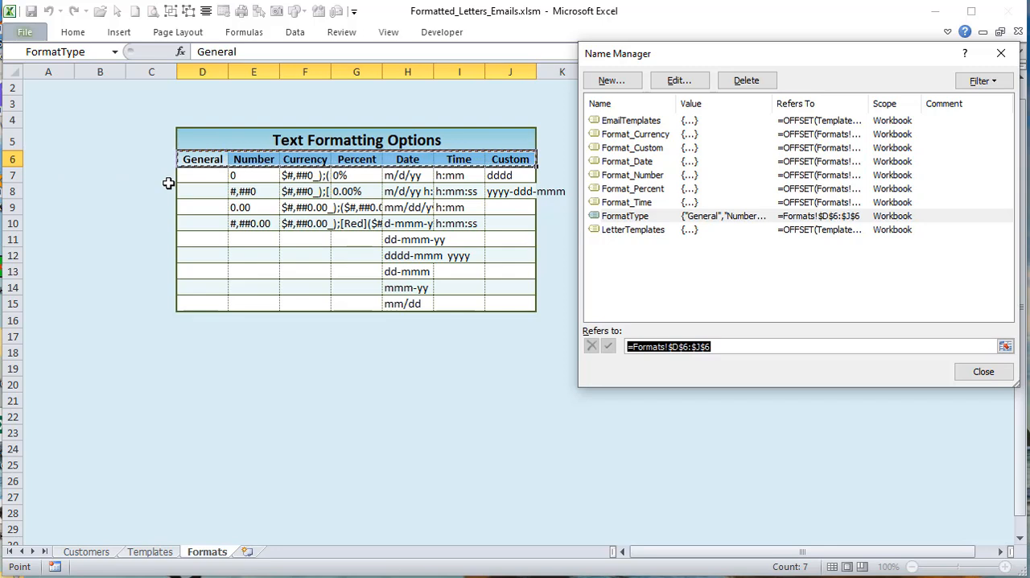
{"action": "left_click", "coordinate": [984, 372]}
Step: On the Customers sheet, view the format categories offered for the City column in H7 without changing the selection
{"action": "left_click", "coordinate": [105, 554]}
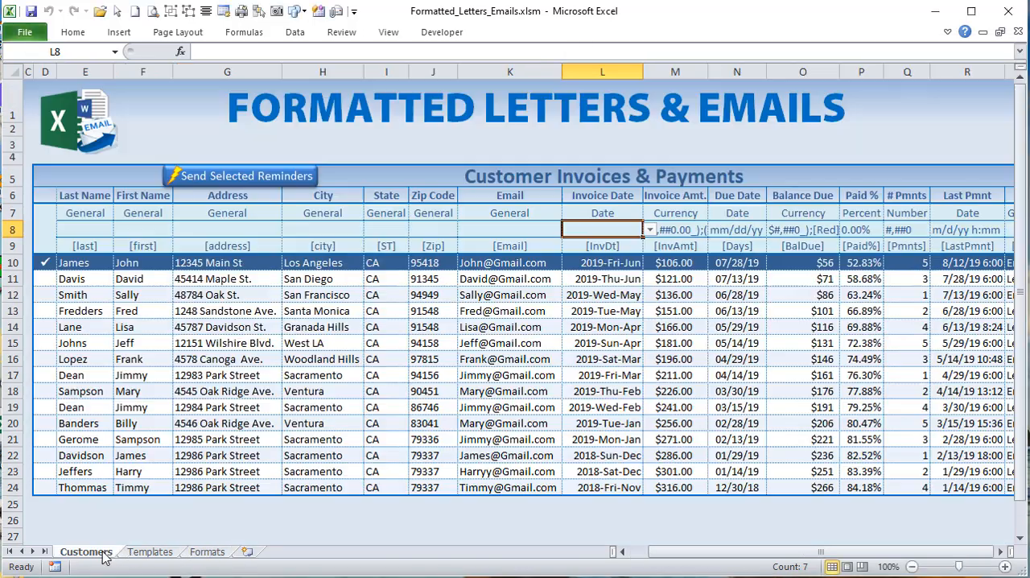
{"action": "left_click", "coordinate": [349, 216]}
{"action": "left_click", "coordinate": [371, 214]}
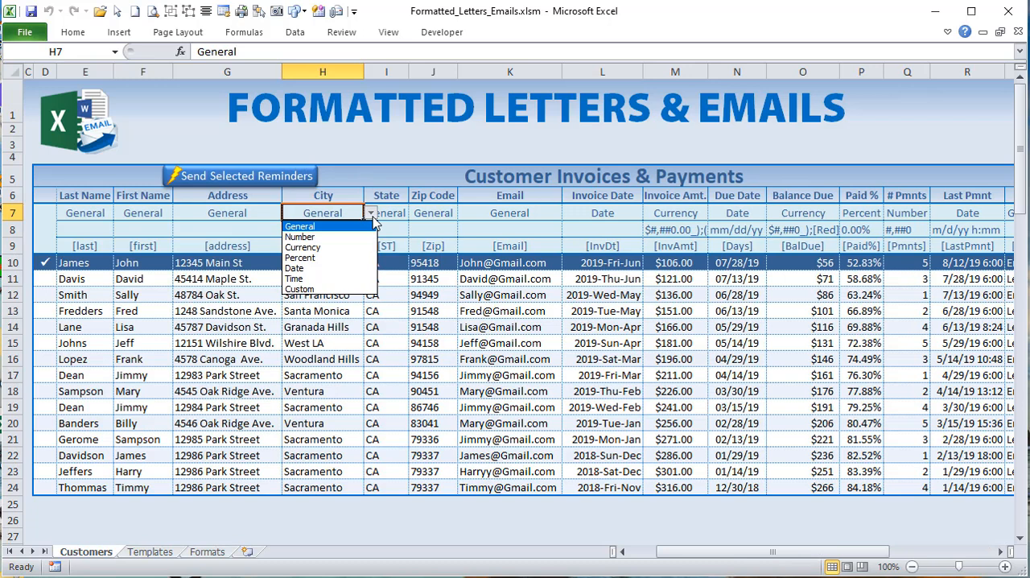
{"action": "left_click", "coordinate": [375, 223]}
{"action": "left_click", "coordinate": [475, 215]}
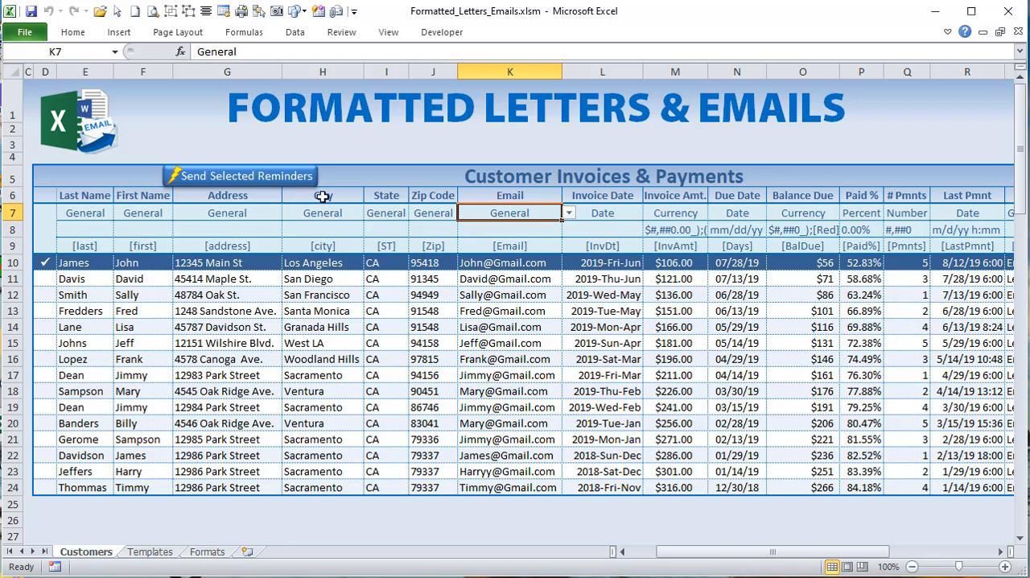
Step: Check the row 8 format cells of the Address and City columns, which use the General category
{"action": "left_click", "coordinate": [234, 240]}
{"action": "left_click", "coordinate": [241, 231]}
{"action": "left_click", "coordinate": [354, 232]}
{"action": "left_click", "coordinate": [221, 230]}
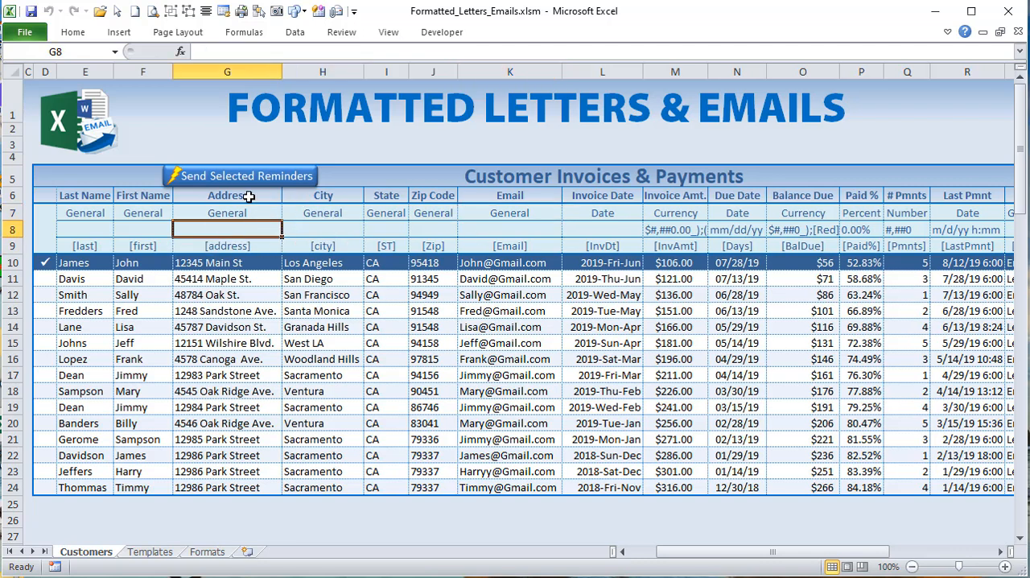
{"action": "left_click", "coordinate": [250, 213]}
{"action": "left_click", "coordinate": [259, 230]}
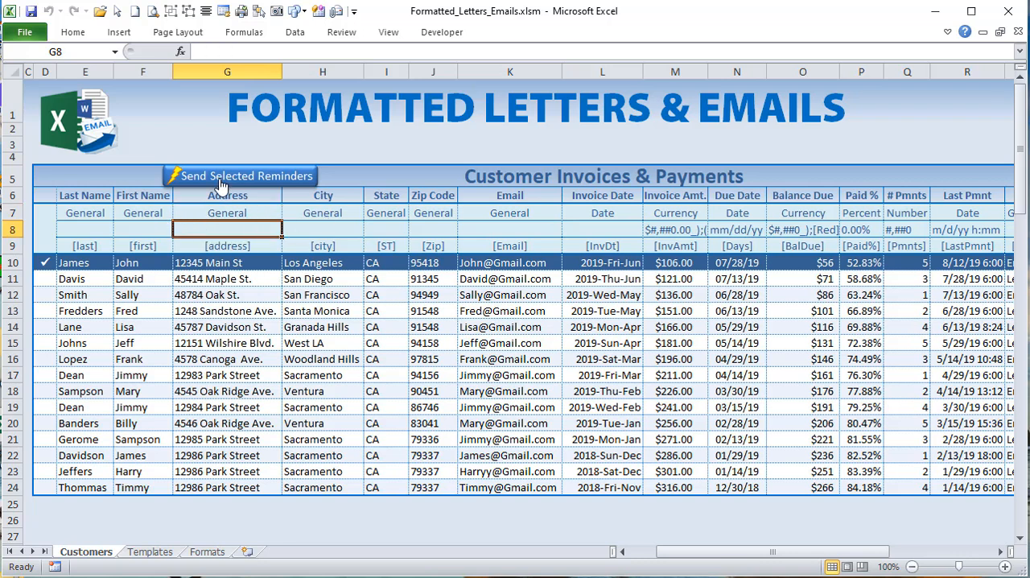
{"action": "left_click", "coordinate": [269, 214]}
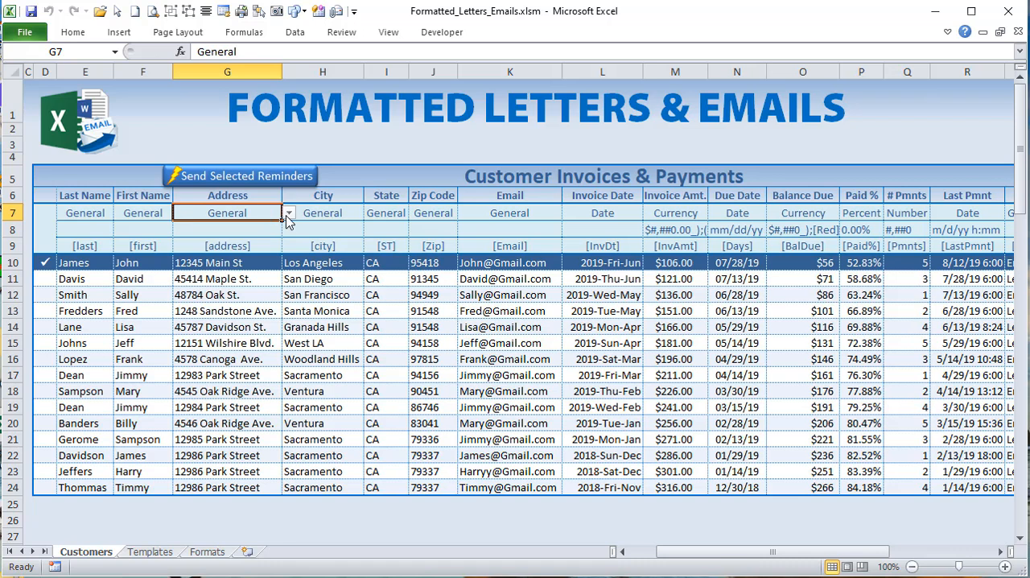
Step: Set the Address column's format category to Number and view the formats offered in G8 without picking one
{"action": "left_click", "coordinate": [289, 212]}
{"action": "left_click", "coordinate": [259, 232]}
{"action": "left_click", "coordinate": [259, 232]}
{"action": "left_click", "coordinate": [288, 230]}
{"action": "left_click", "coordinate": [288, 230]}
Step: Restore the Address column's format category in G7 to General and select its format cell G8
{"action": "left_click", "coordinate": [270, 212]}
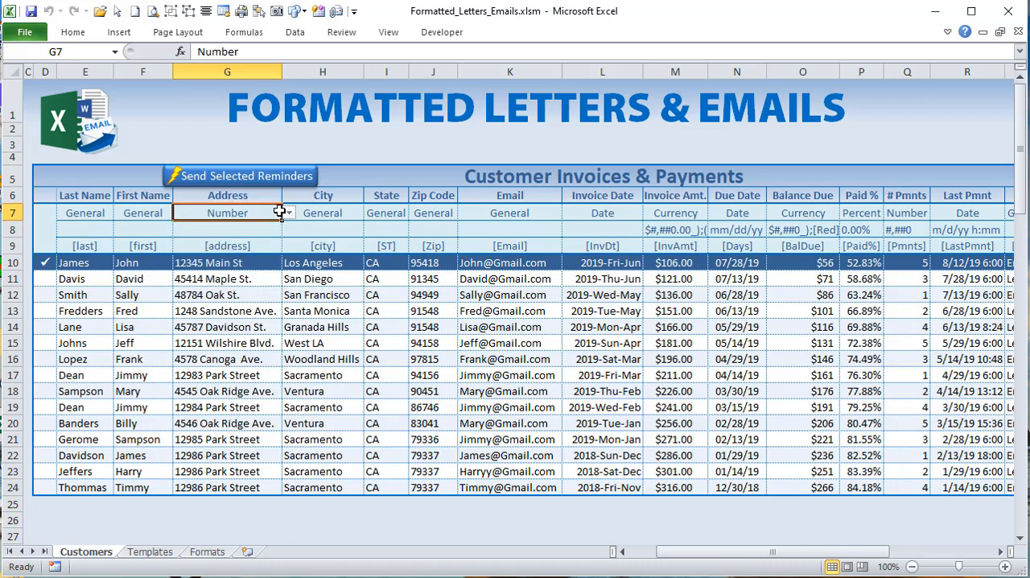
{"action": "left_click", "coordinate": [288, 213]}
{"action": "left_click", "coordinate": [270, 229]}
{"action": "left_click", "coordinate": [268, 228]}
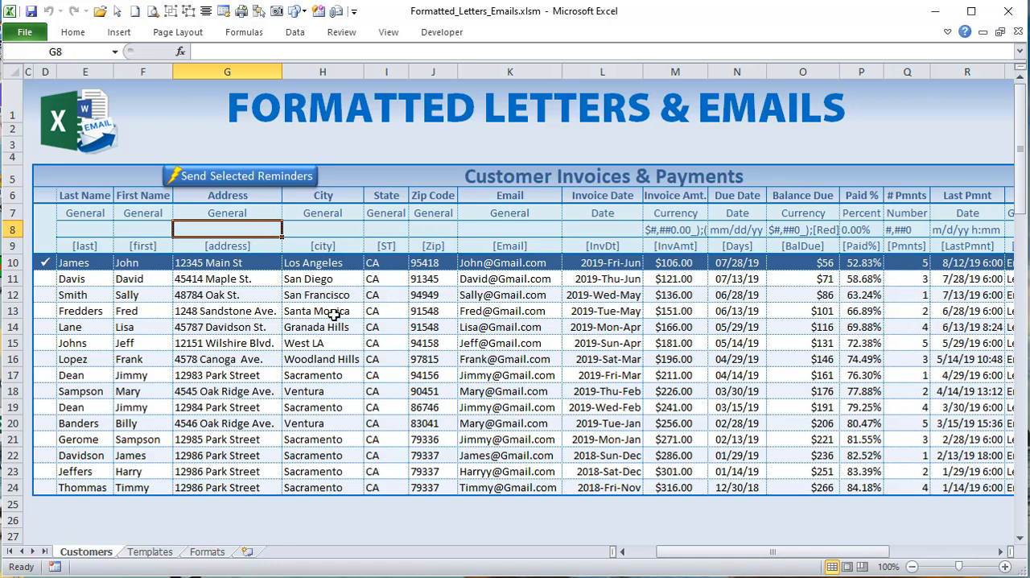
Step: Highlight the formatting options in D7:J15 on the Formats sheet, and return to the Customers sheet's Type and Template columns
{"action": "left_click", "coordinate": [192, 556]}
{"action": "left_click_drag", "start_coordinate": [205, 175], "coordinate": [499, 300]}
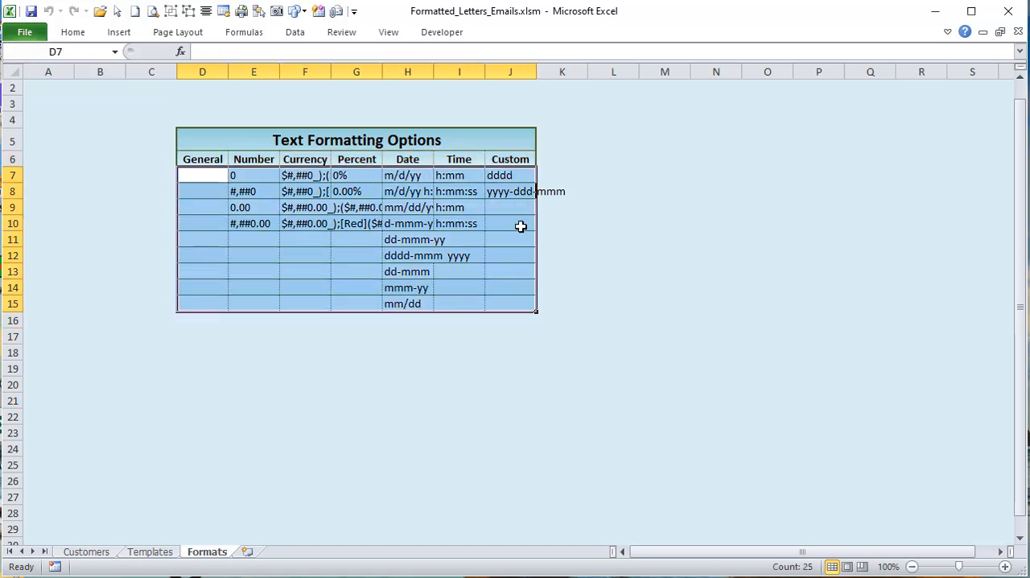
{"action": "left_click", "coordinate": [121, 554]}
{"action": "left_click", "coordinate": [95, 552]}
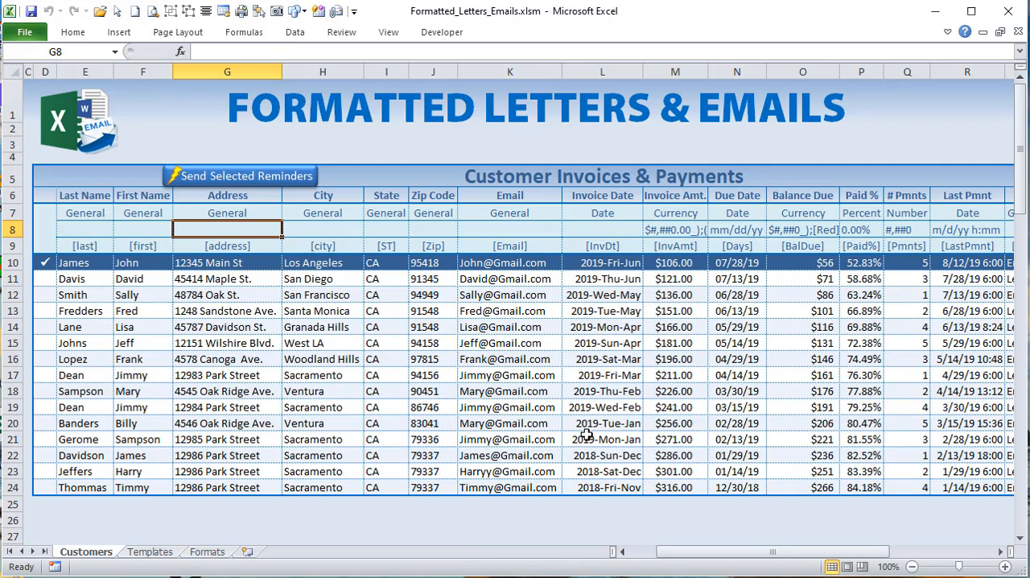
{"action": "left_click_drag", "start_coordinate": [693, 552], "coordinate": [793, 566]}
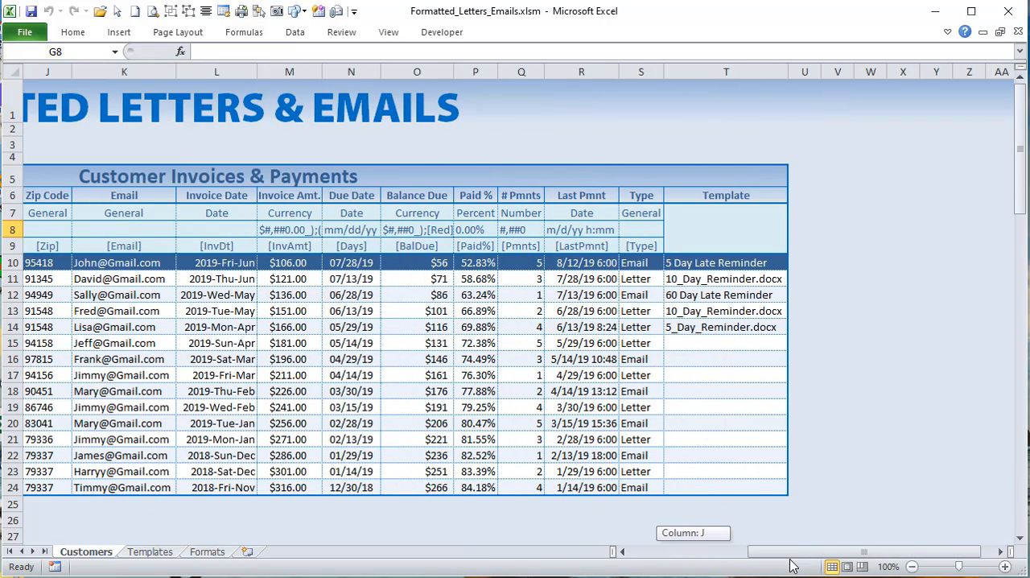
Step: Go over the bracketed variable names in row 9 of the Customers sheet, such as [last], [first] and [address]
{"action": "left_click_drag", "start_coordinate": [609, 246], "coordinate": [120, 262]}
{"action": "left_click_drag", "start_coordinate": [24, 257], "coordinate": [29, 253]}
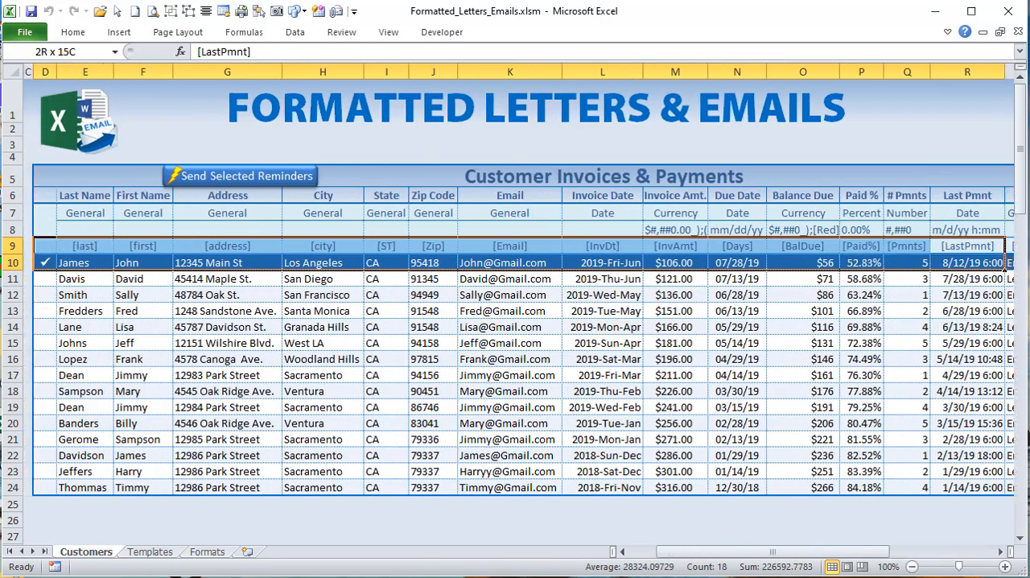
{"action": "left_click", "coordinate": [81, 250]}
{"action": "left_click", "coordinate": [133, 249]}
{"action": "left_click", "coordinate": [232, 251]}
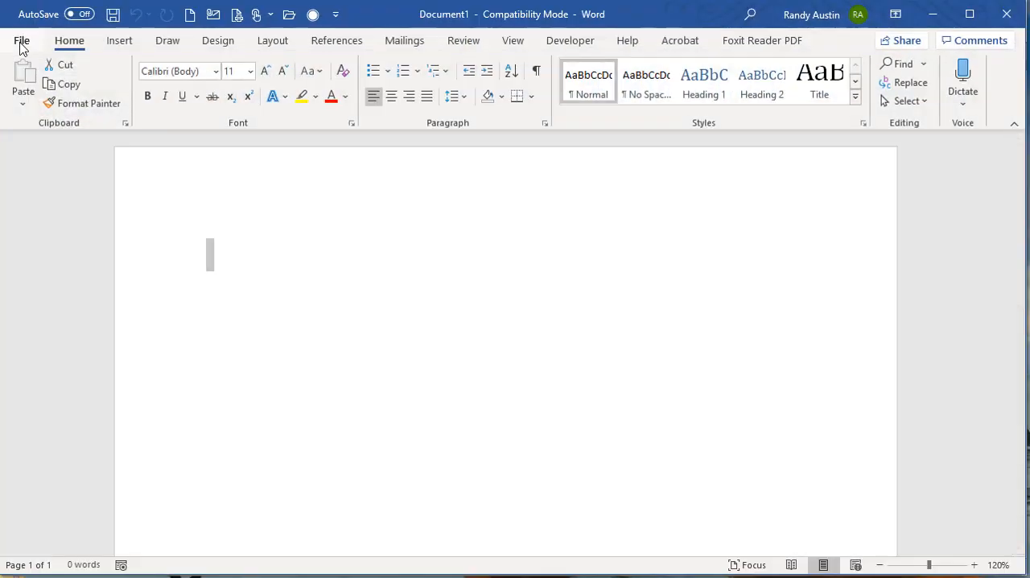
Step: Open the 10_Day_Reminder.docx letter in Word and highlight the [first] and [last] variables in its greeting
{"action": "left_click", "coordinate": [21, 41]}
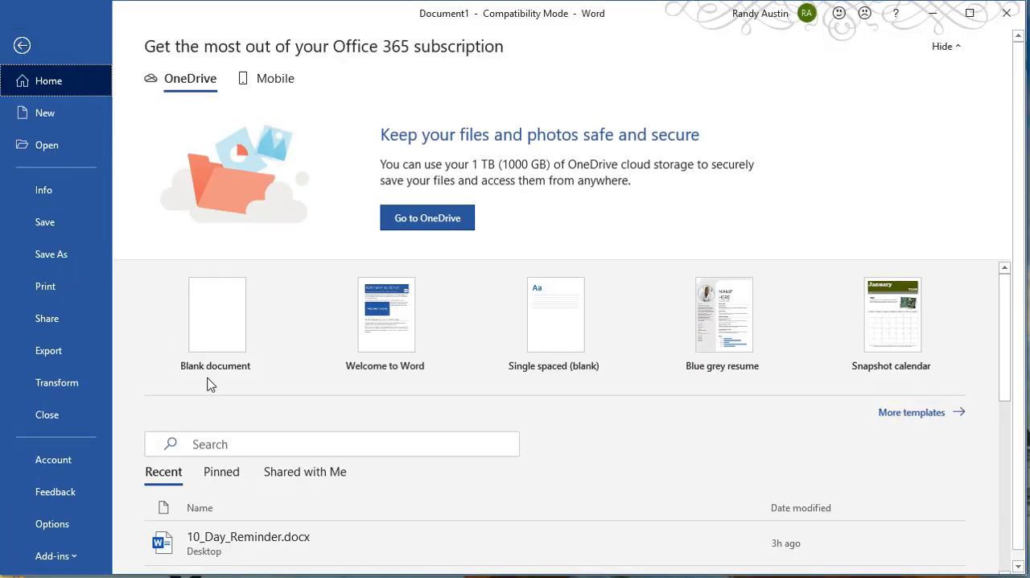
{"action": "left_click", "coordinate": [246, 541]}
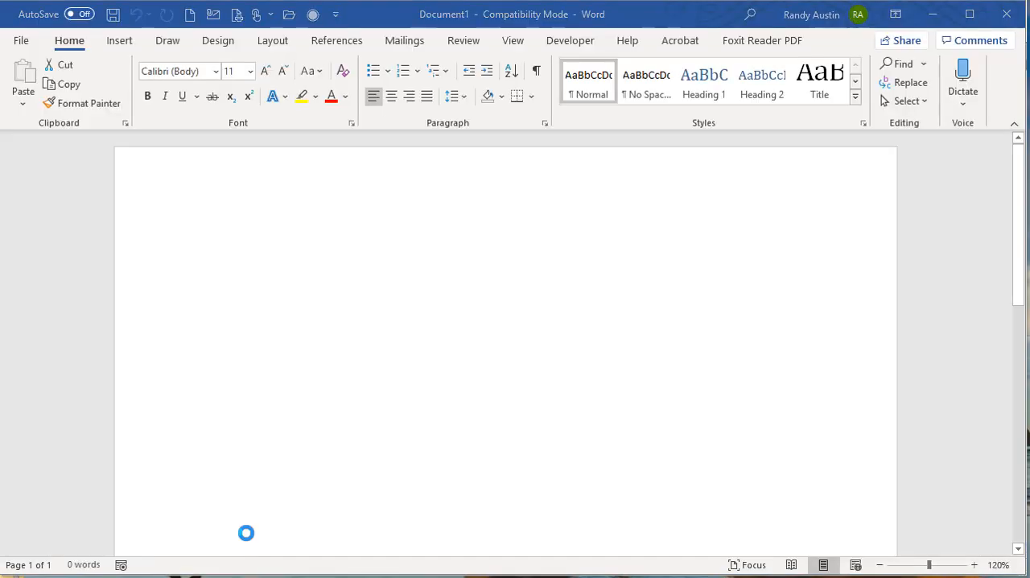
{"action": "left_click_drag", "start_coordinate": [329, 262], "coordinate": [215, 264]}
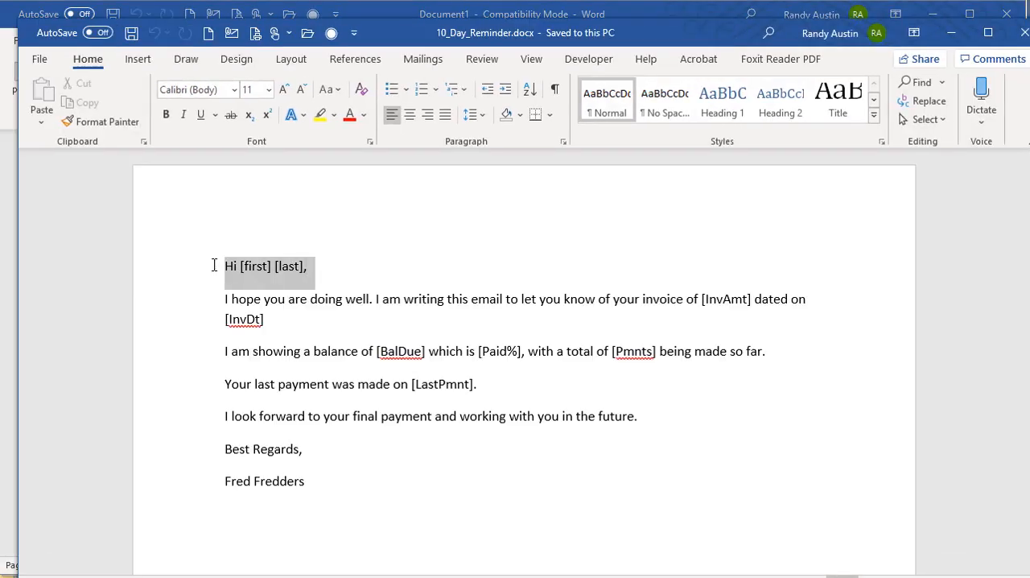
{"action": "left_click", "coordinate": [253, 285]}
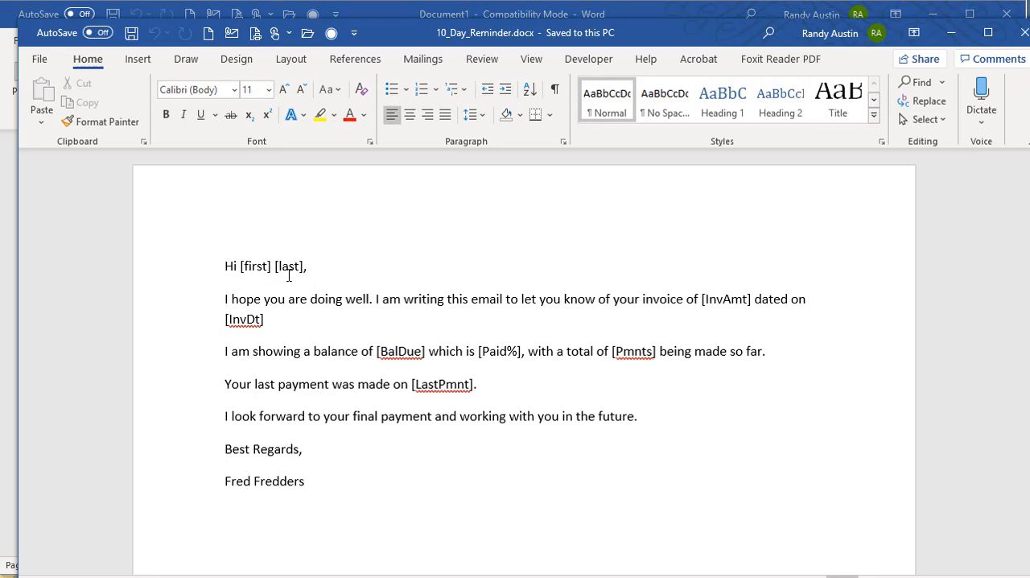
{"action": "left_click_drag", "start_coordinate": [305, 265], "coordinate": [242, 267]}
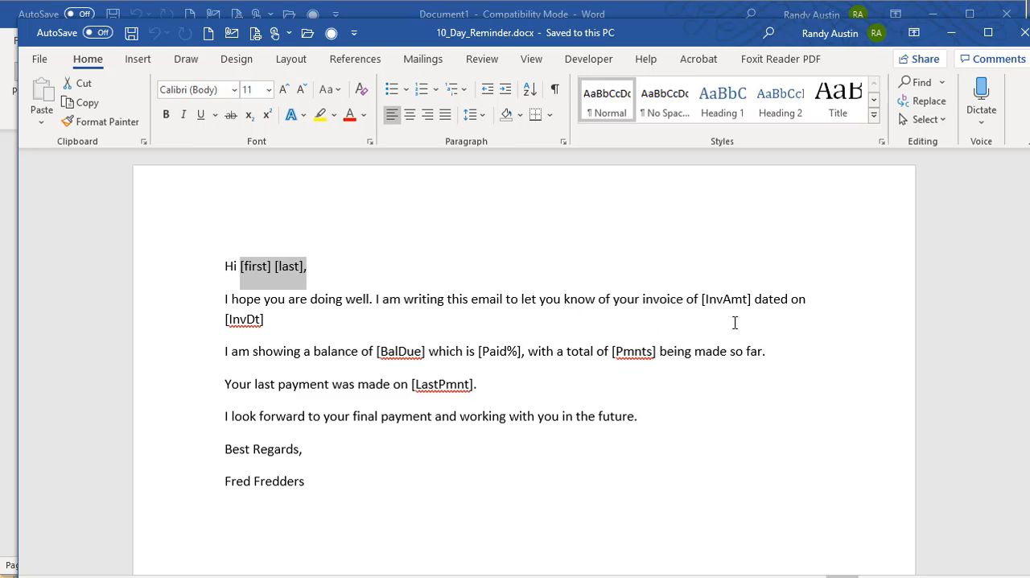
Step: Highlight the [InvAmt], [InvDt], [BalDue] and [LastPmnt] variables in the letter body, and close both Word documents
{"action": "left_click_drag", "start_coordinate": [755, 306], "coordinate": [697, 307]}
{"action": "left_click_drag", "start_coordinate": [265, 319], "coordinate": [225, 319]}
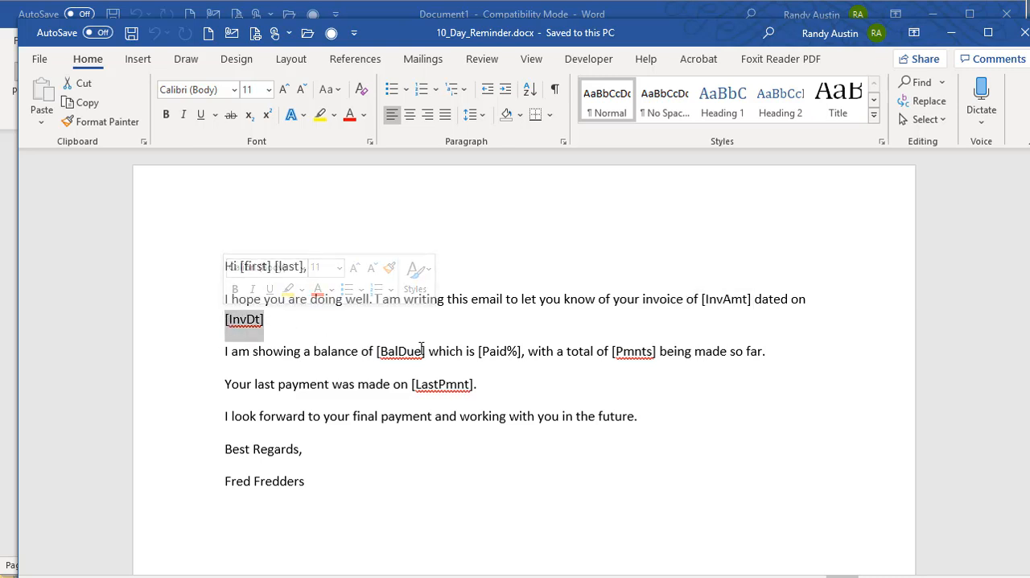
{"action": "left_click_drag", "start_coordinate": [427, 348], "coordinate": [395, 351]}
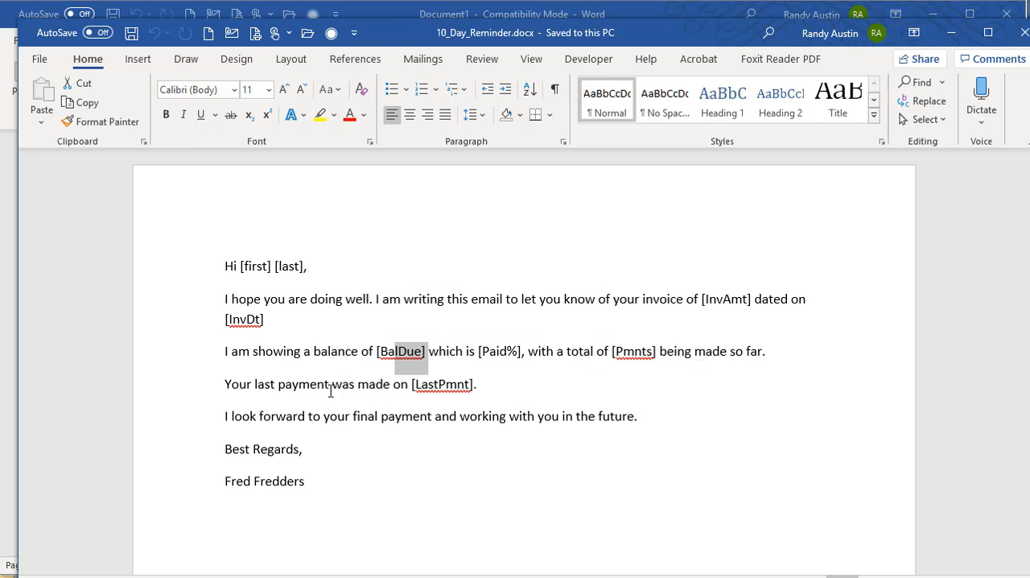
{"action": "left_click_drag", "start_coordinate": [479, 385], "coordinate": [394, 385]}
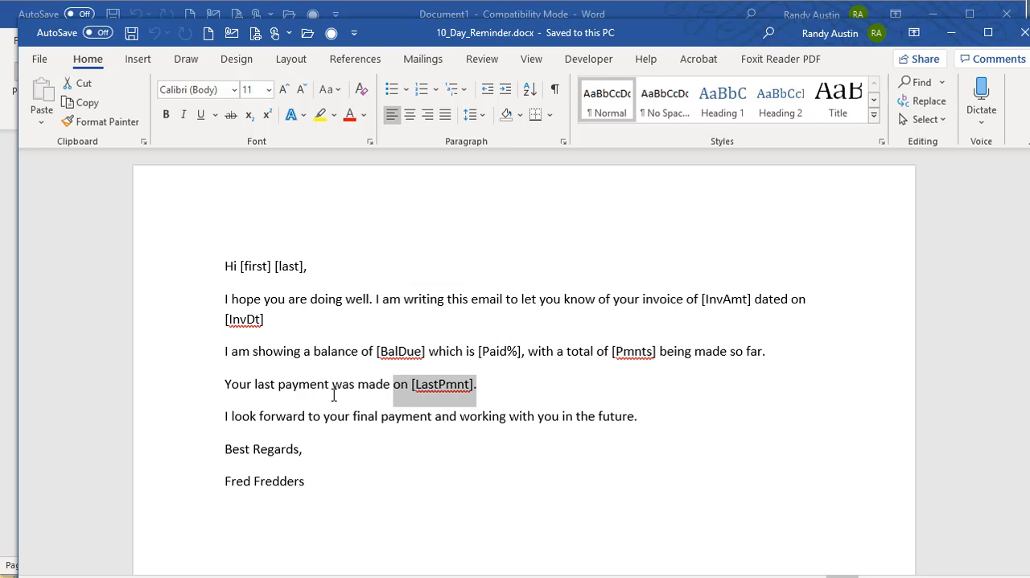
{"action": "left_click", "coordinate": [1025, 33]}
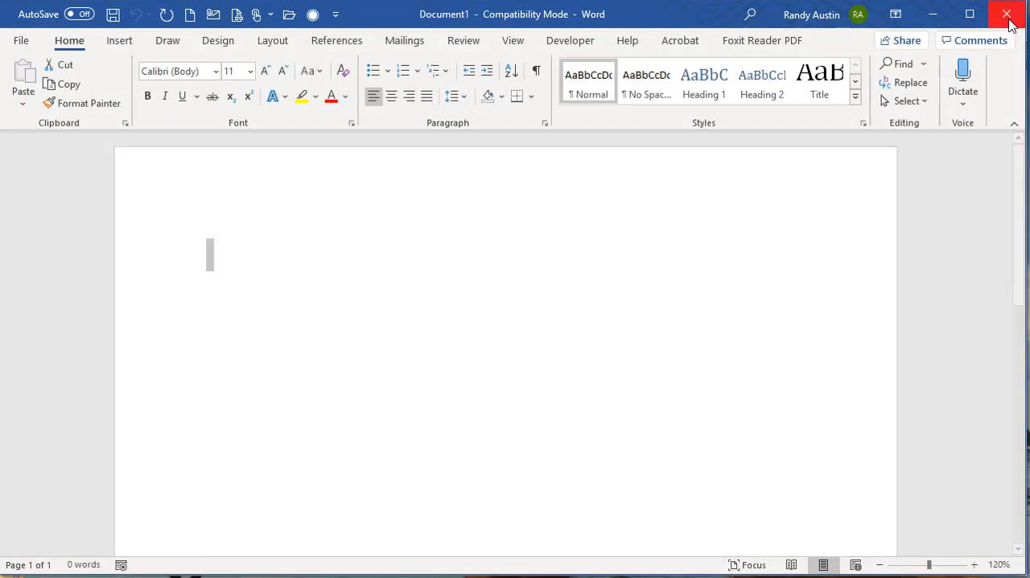
{"action": "left_click", "coordinate": [1022, 15]}
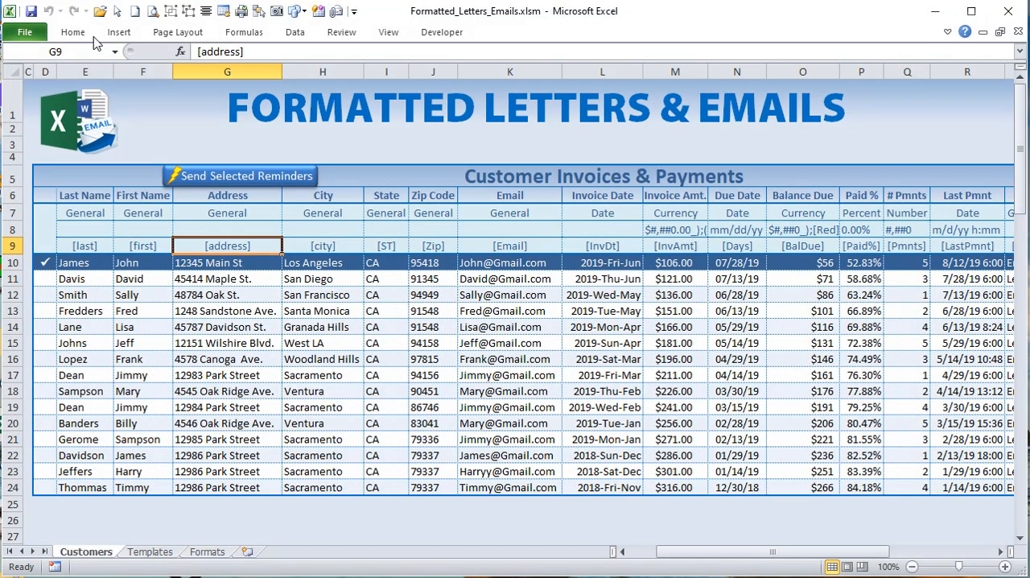
Step: Compare the Customers row 9 variables with the Variables list in L5:L19 on the Templates sheet, and view the Formats sheet
{"action": "left_click_drag", "start_coordinate": [84, 246], "coordinate": [732, 244]}
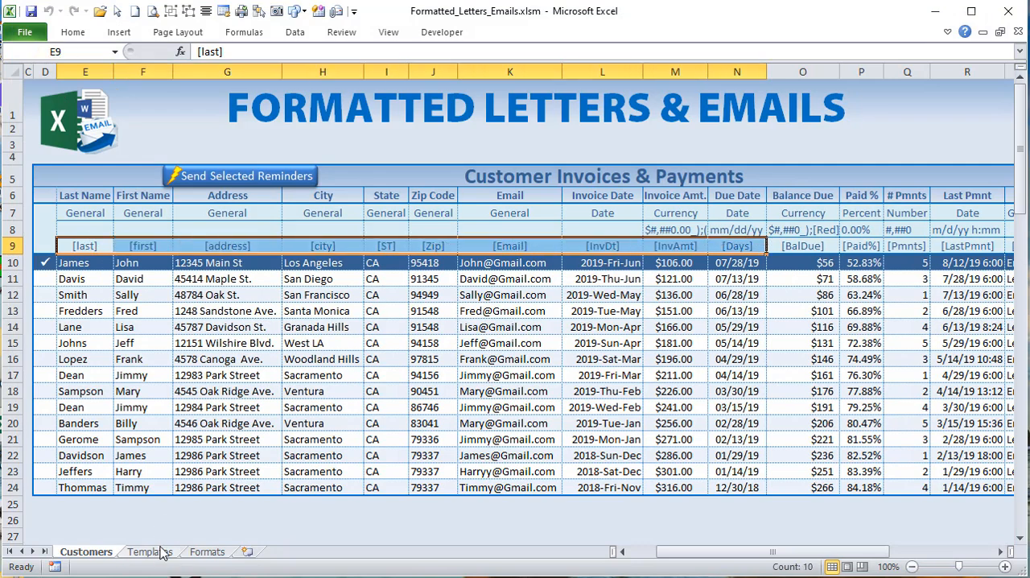
{"action": "left_click", "coordinate": [164, 553]}
{"action": "left_click_drag", "start_coordinate": [699, 557], "coordinate": [782, 557]}
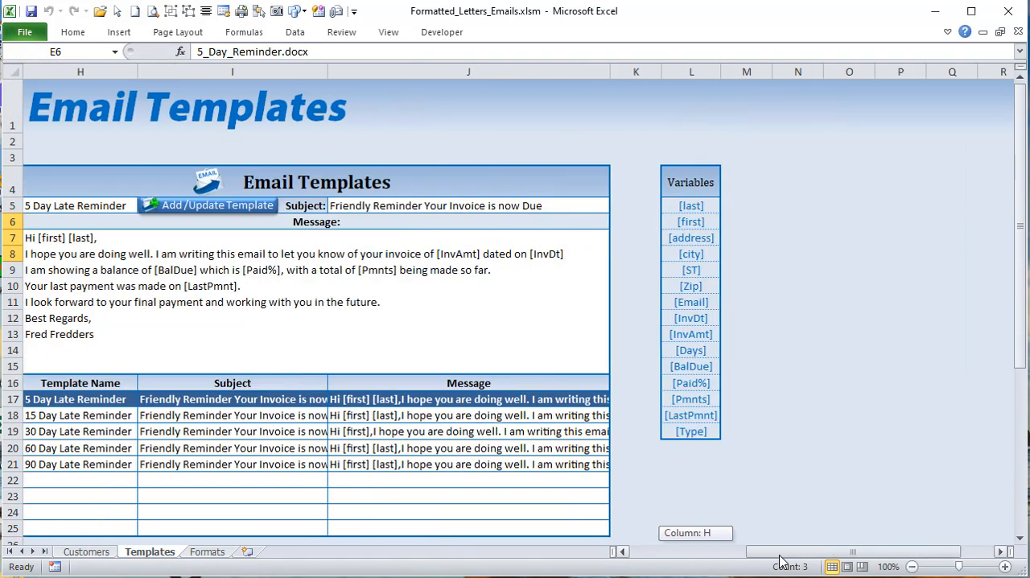
{"action": "left_click_drag", "start_coordinate": [694, 208], "coordinate": [694, 433]}
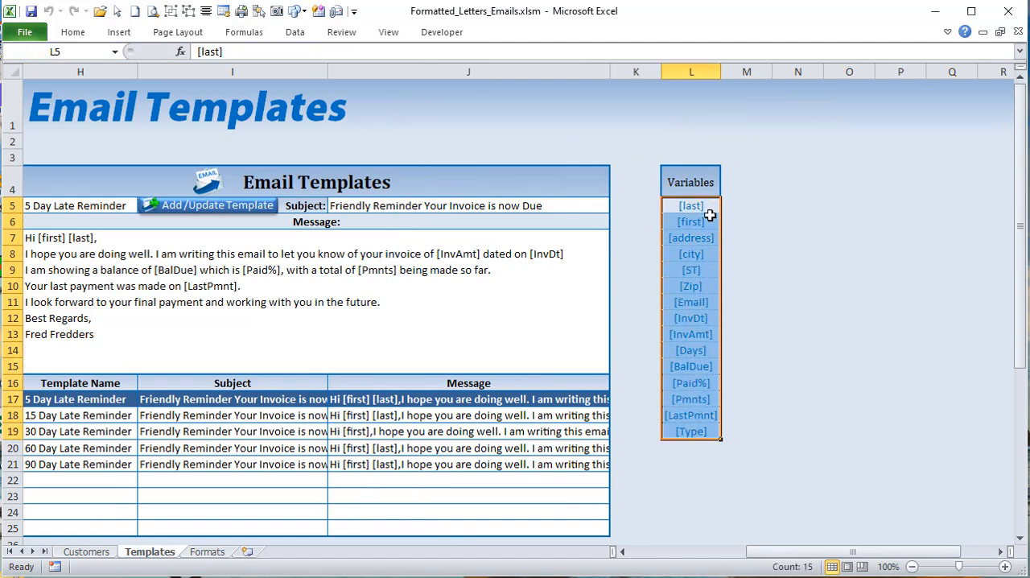
{"action": "left_click_drag", "start_coordinate": [813, 553], "coordinate": [748, 551]}
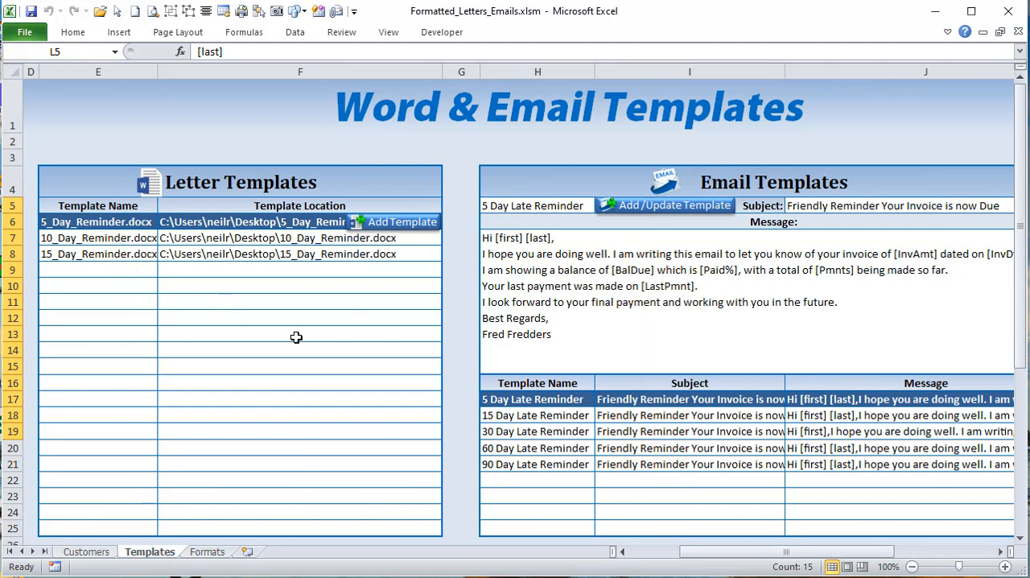
{"action": "left_click", "coordinate": [208, 552]}
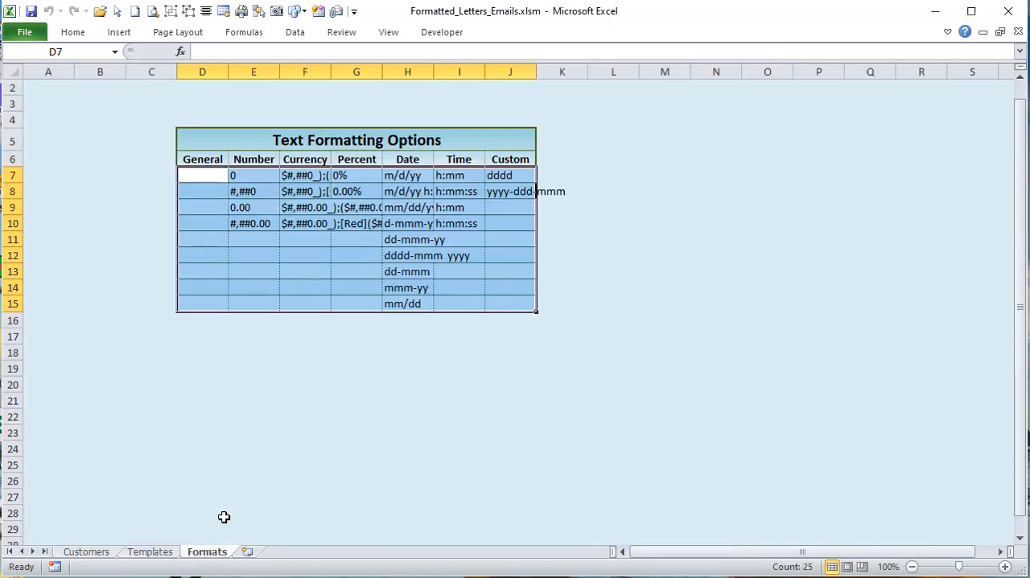
{"action": "left_click", "coordinate": [95, 555]}
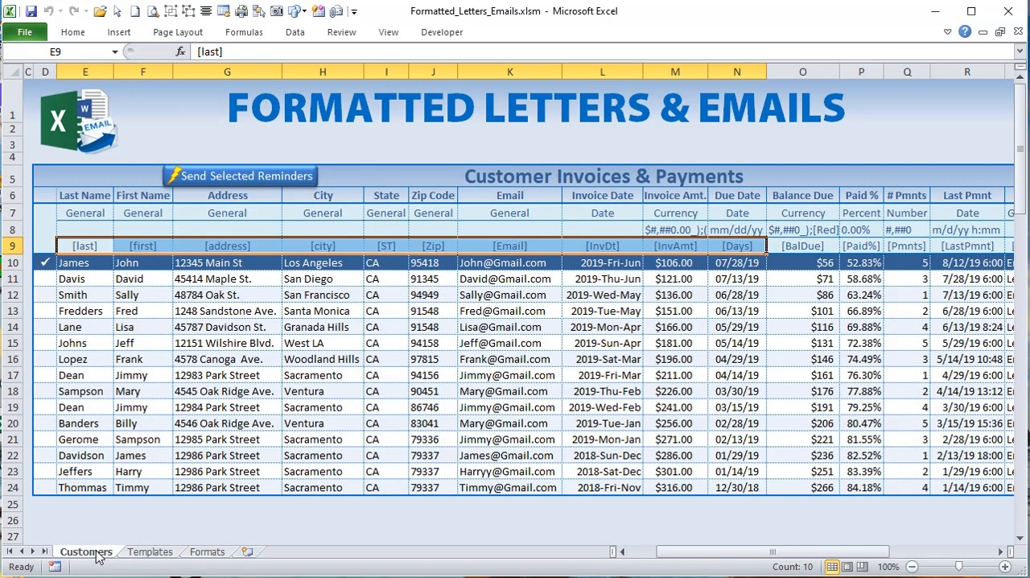
Step: Set the Last Name column's format category in E7 to Number and check the format list in E8
{"action": "left_click", "coordinate": [85, 212]}
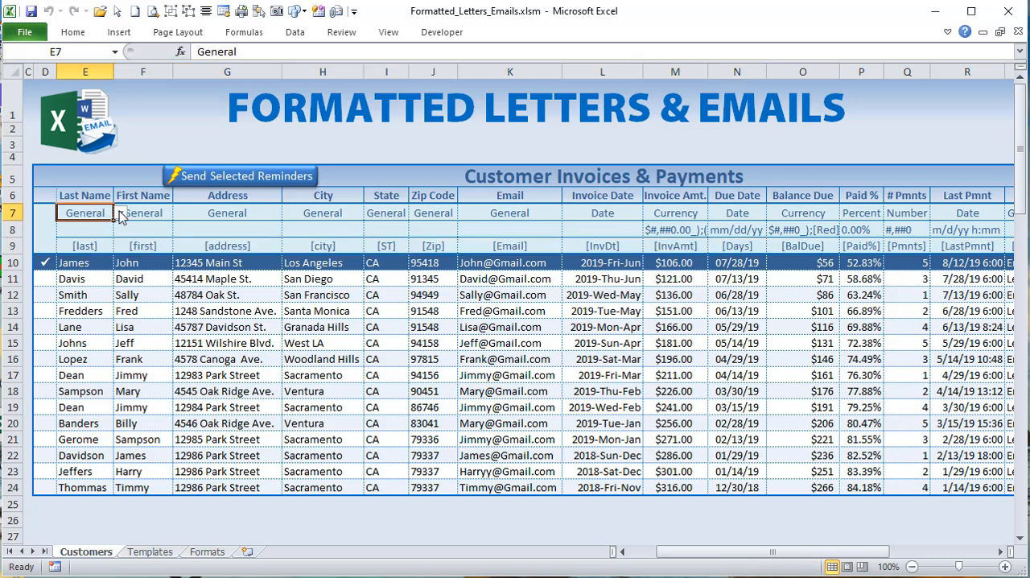
{"action": "left_click", "coordinate": [120, 213]}
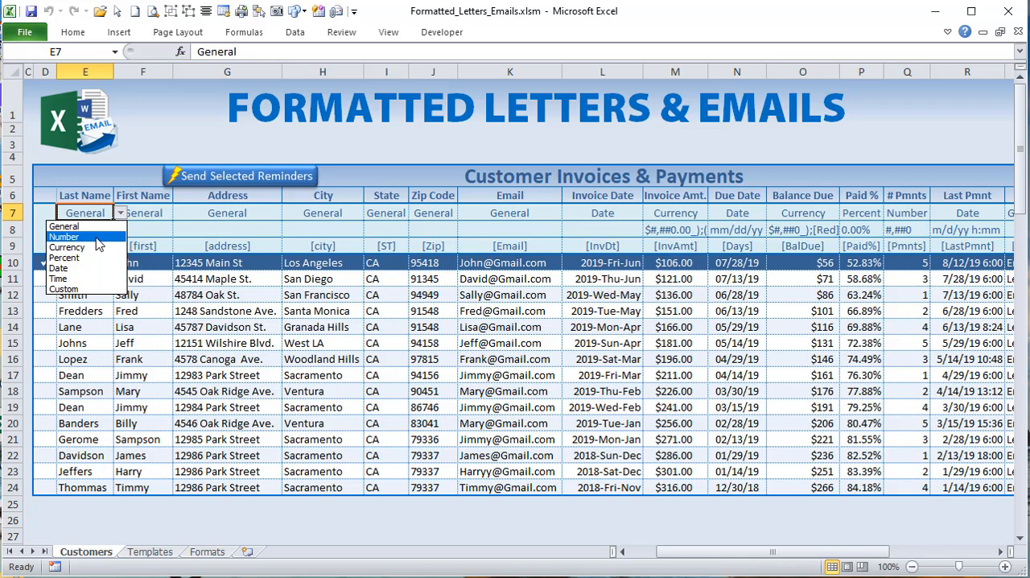
{"action": "left_click", "coordinate": [65, 236]}
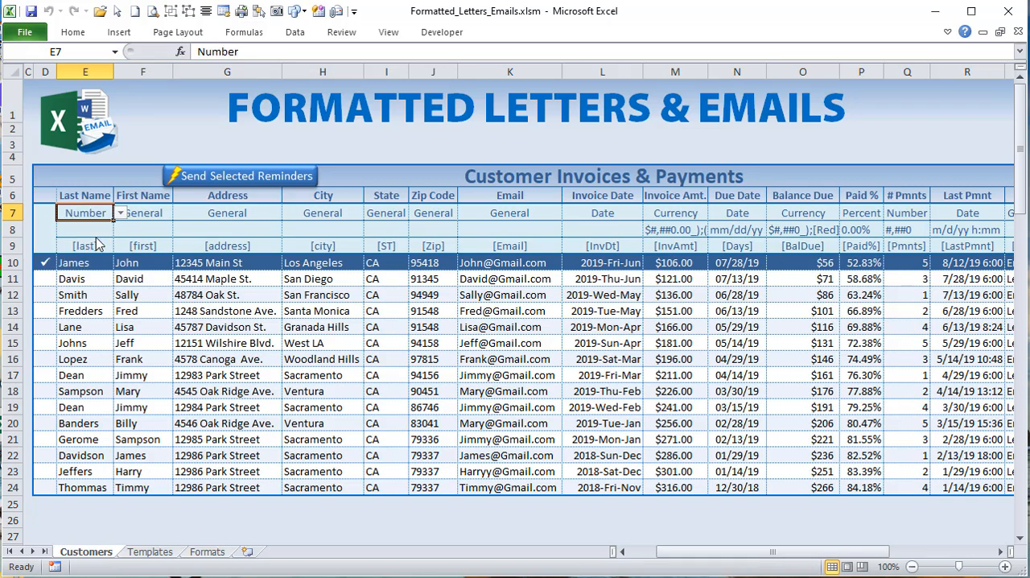
{"action": "left_click", "coordinate": [105, 231]}
{"action": "left_click", "coordinate": [120, 231]}
{"action": "left_click", "coordinate": [120, 231]}
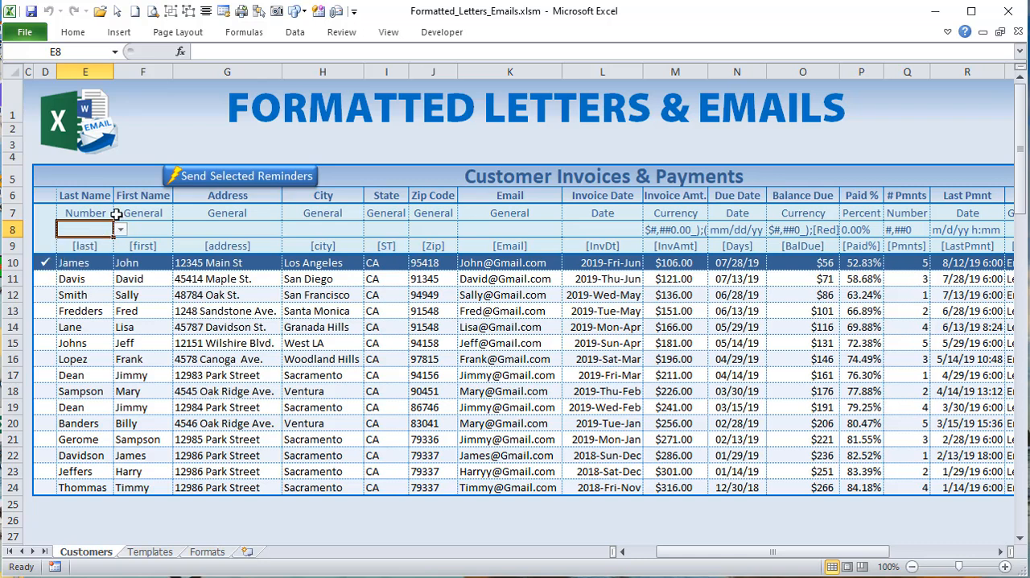
Step: Restore the Last Name column's format category in E7 to General
{"action": "left_click", "coordinate": [103, 213]}
{"action": "left_click", "coordinate": [120, 213]}
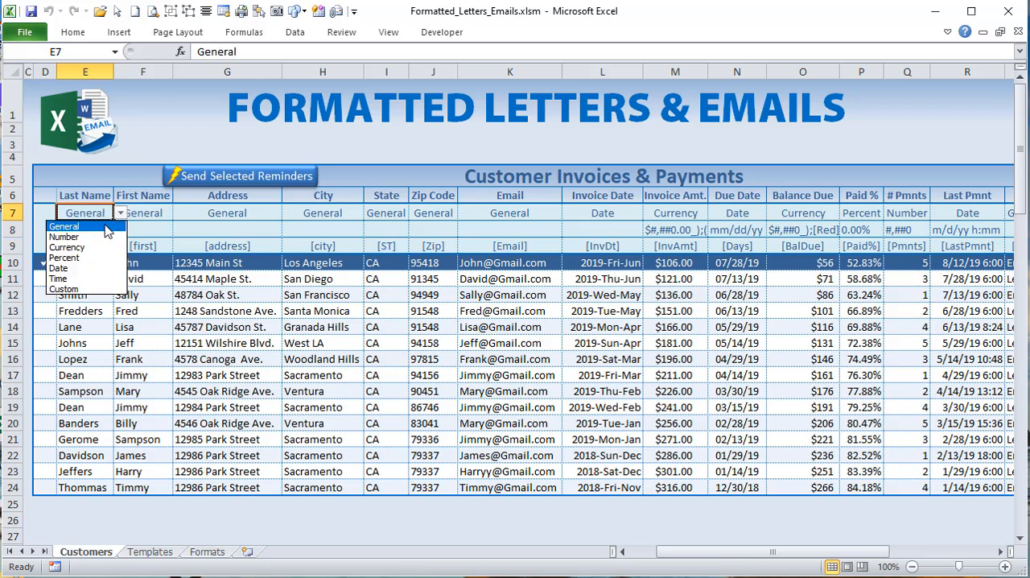
{"action": "left_click", "coordinate": [108, 227]}
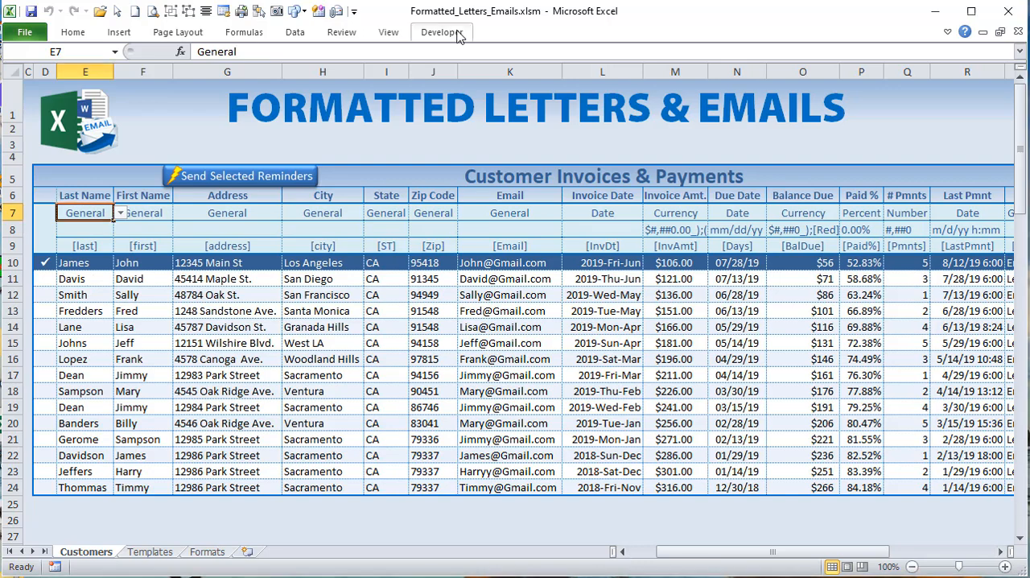
Step: Check in the ribbon customization options where the Developer entry is enabled, and leave the options without changes
{"action": "left_click", "coordinate": [433, 29]}
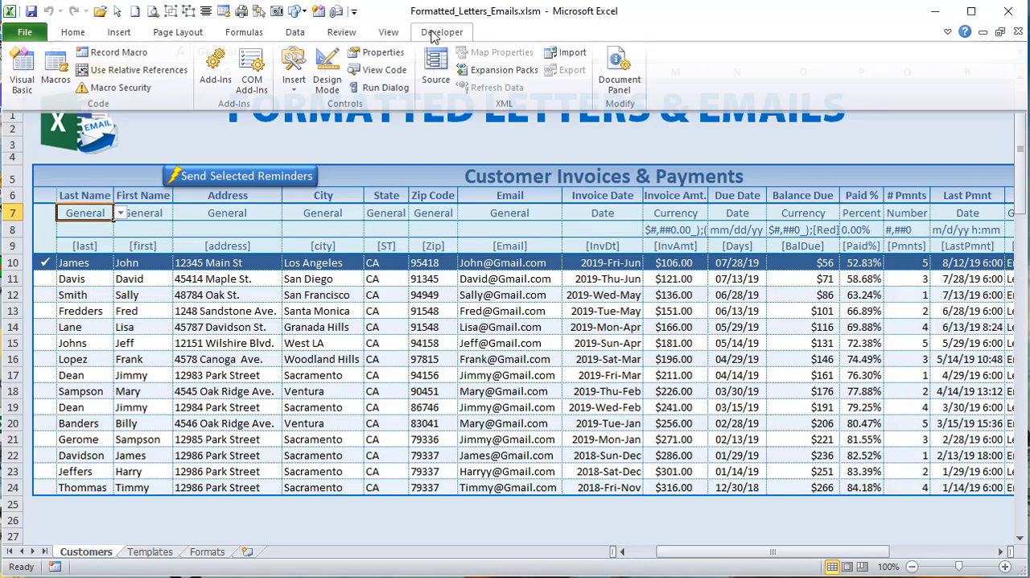
{"action": "left_click", "coordinate": [433, 32]}
{"action": "left_click", "coordinate": [25, 34]}
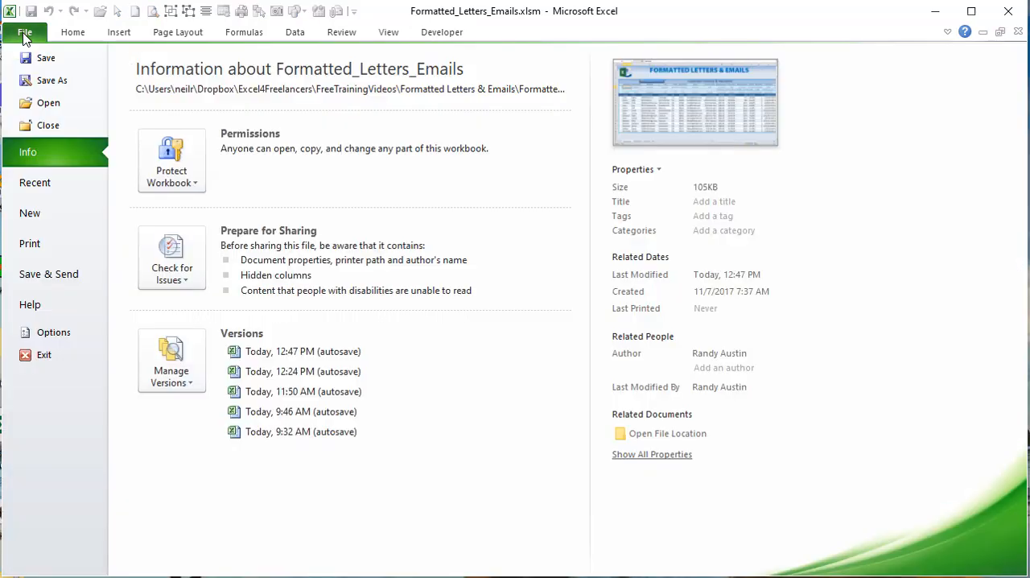
{"action": "left_click", "coordinate": [60, 332]}
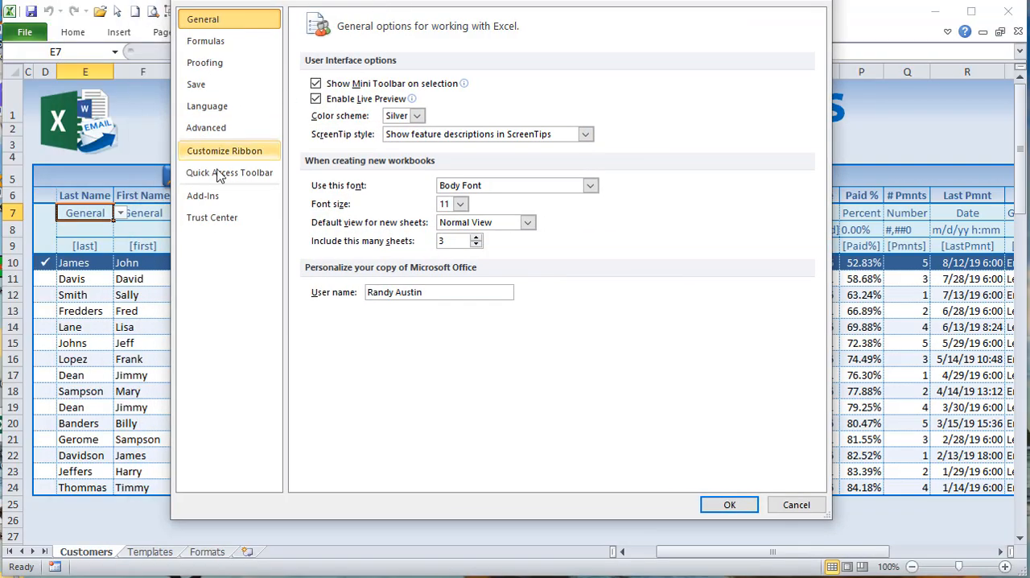
{"action": "left_click", "coordinate": [215, 153]}
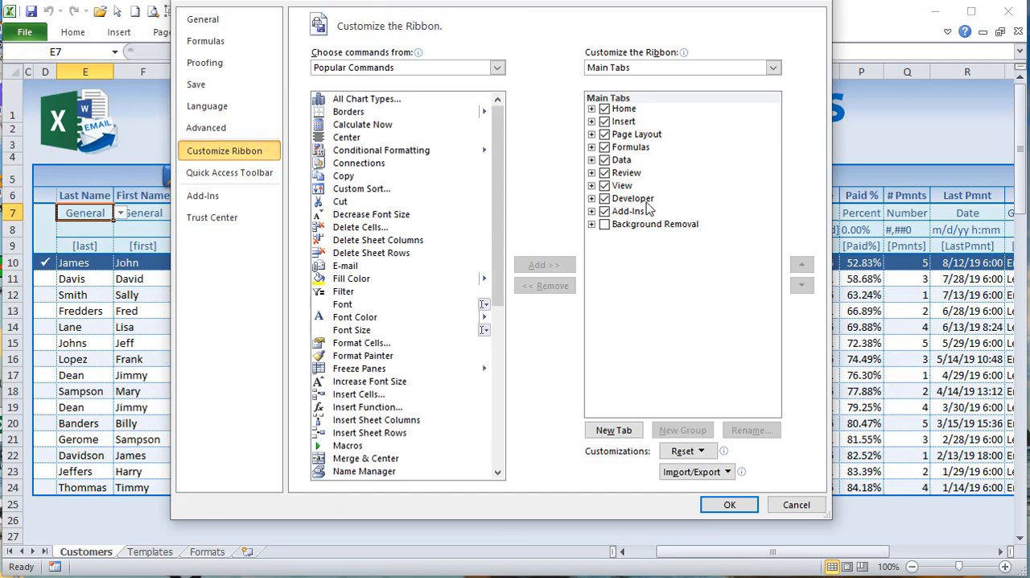
{"action": "left_click", "coordinate": [797, 507]}
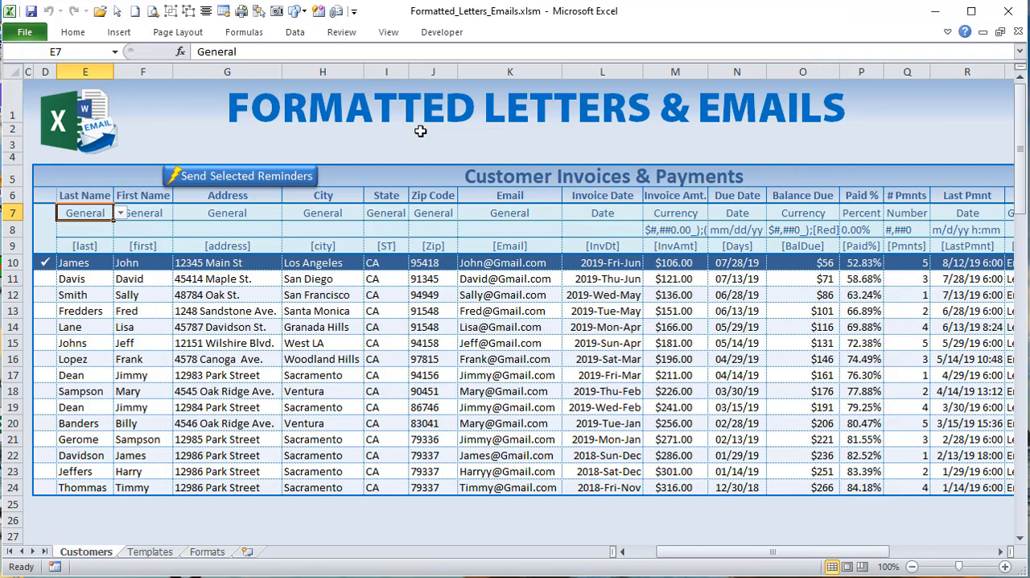
Step: Look over the workbook's VBA project modules and view the Sheet1 (Customers) code, and return to the Customers sheet
{"action": "left_click", "coordinate": [442, 32]}
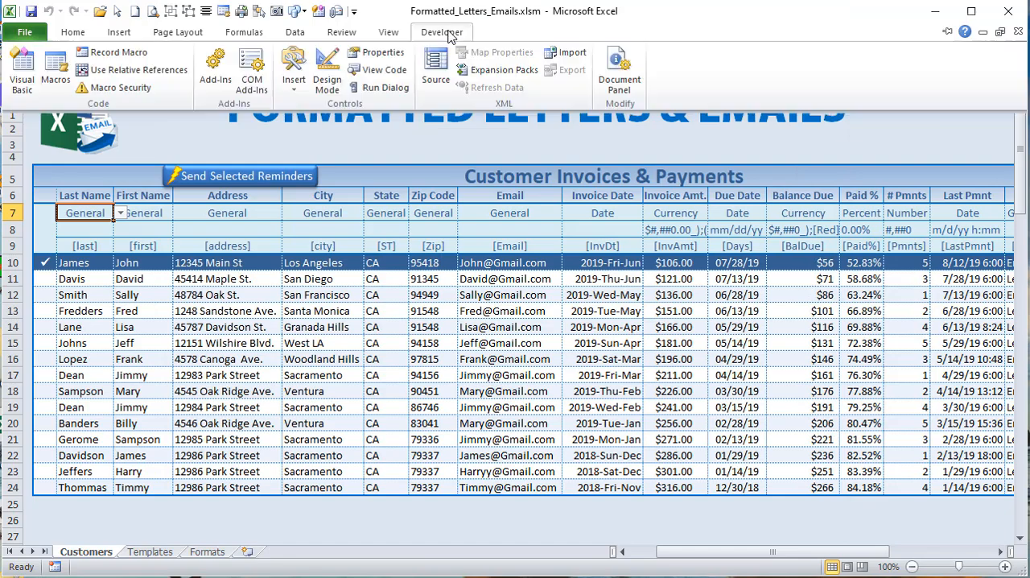
{"action": "left_click", "coordinate": [21, 72]}
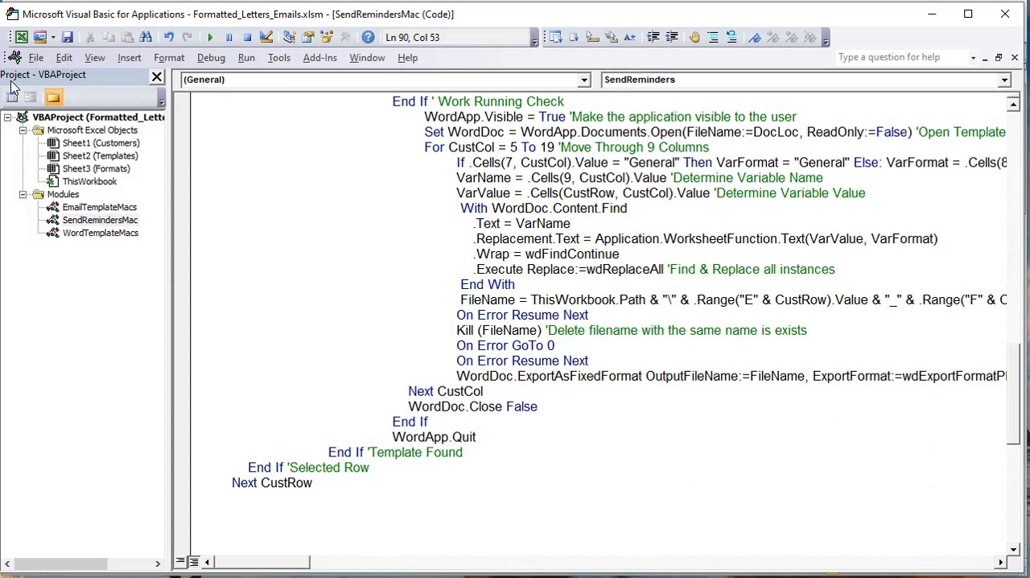
{"action": "left_click", "coordinate": [81, 144]}
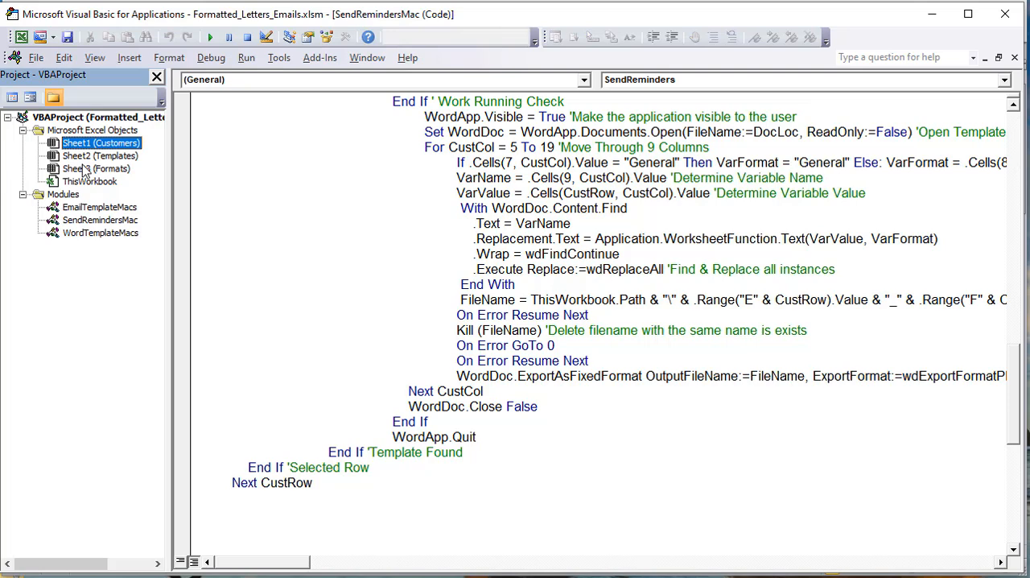
{"action": "left_click", "coordinate": [99, 208]}
{"action": "left_click", "coordinate": [96, 221]}
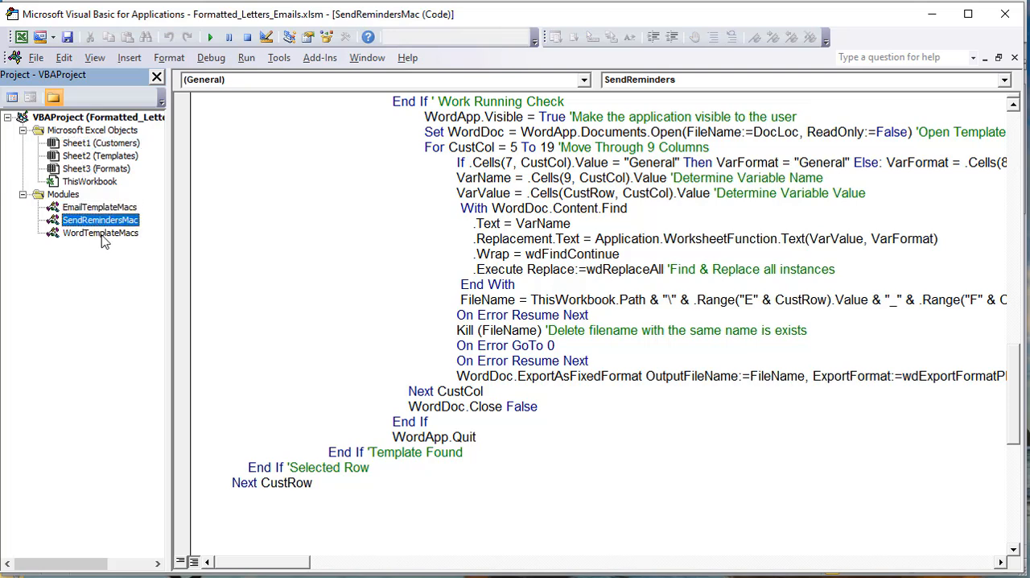
{"action": "left_click", "coordinate": [102, 235]}
{"action": "double_click", "coordinate": [84, 144]}
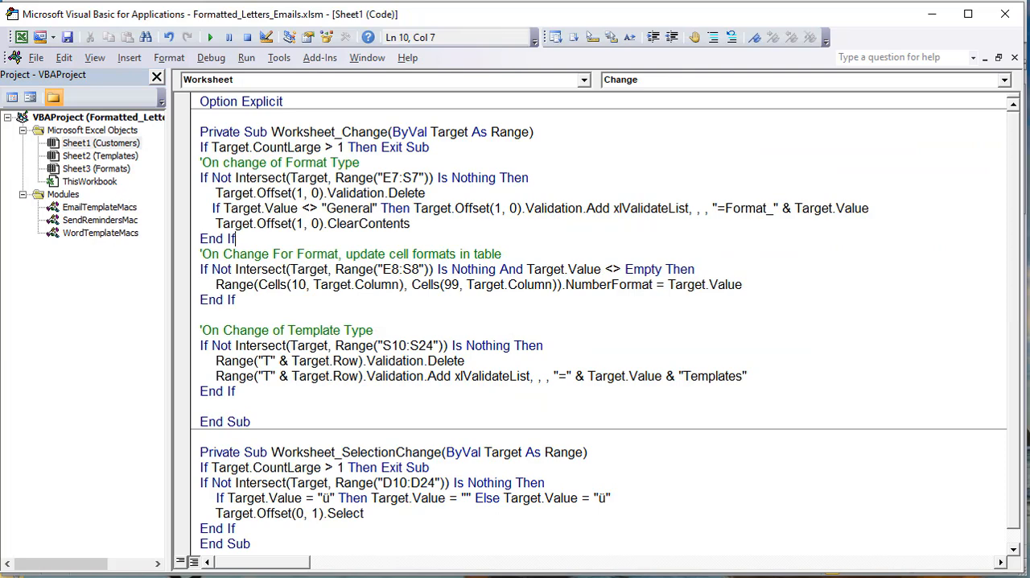
{"action": "key", "text": "alt+F11"}
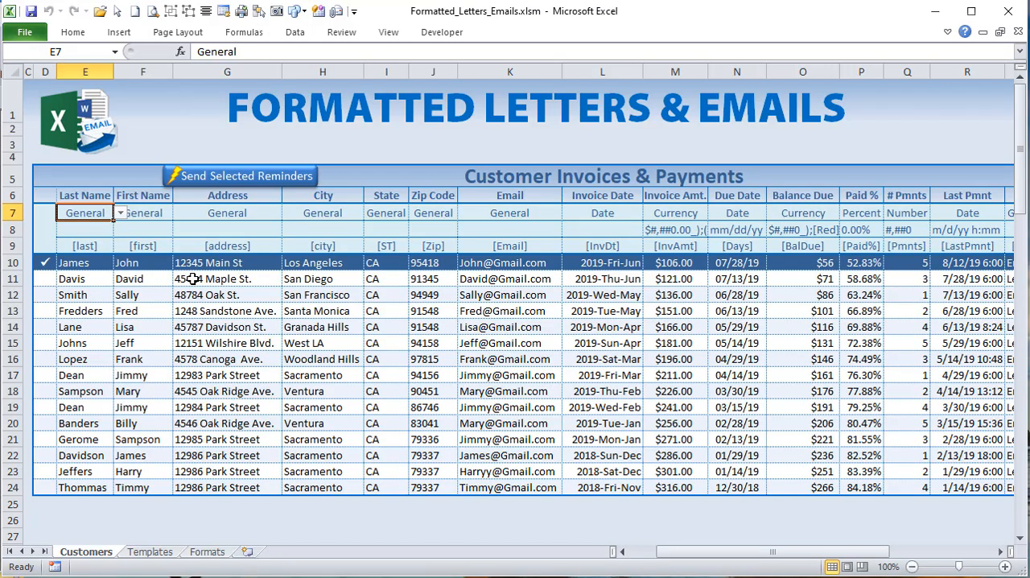
Step: Look over the format categories in E7:S7 and the format cells below them for Last Name, First Name and Invoice Amt
{"action": "left_click", "coordinate": [120, 214]}
{"action": "left_click", "coordinate": [121, 214]}
{"action": "left_click_drag", "start_coordinate": [181, 212], "coordinate": [49, 214]}
{"action": "left_click", "coordinate": [765, 211]}
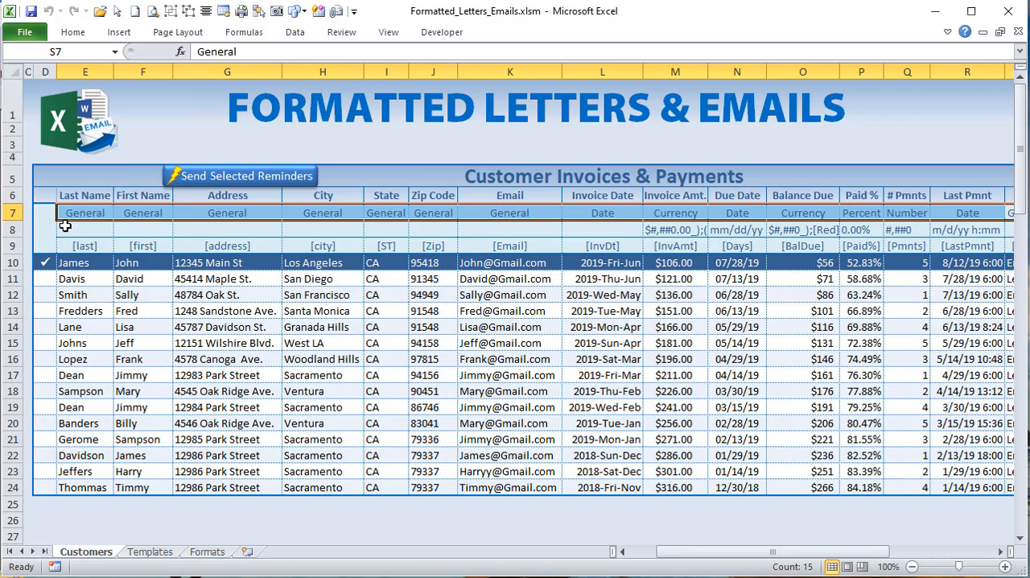
{"action": "left_click", "coordinate": [69, 228]}
{"action": "left_click", "coordinate": [155, 228]}
{"action": "left_click", "coordinate": [694, 231]}
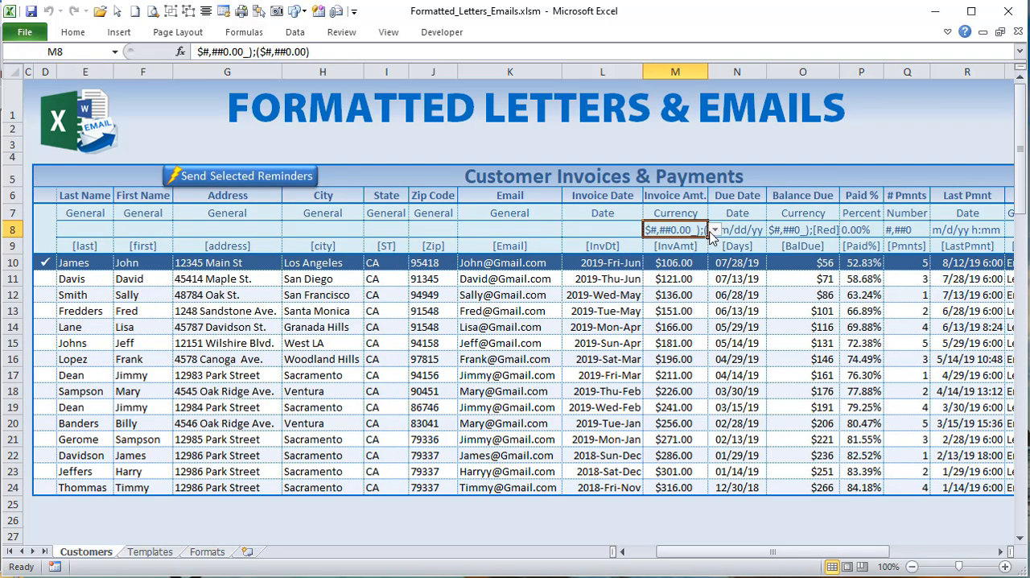
Step: Reselect Currency as the Invoice Amt. format category in M7 and check the format list in M8
{"action": "left_click", "coordinate": [684, 213]}
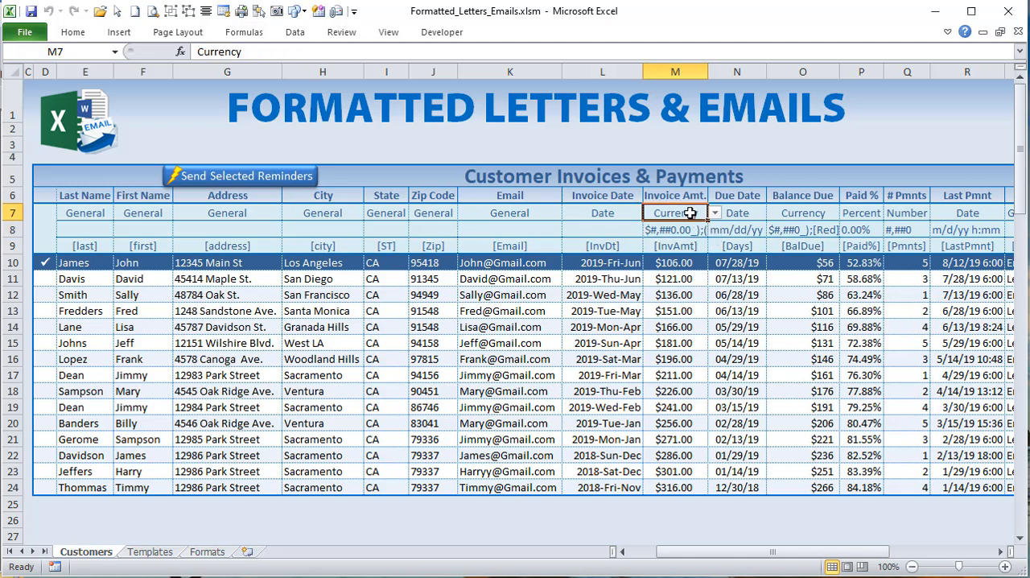
{"action": "left_click", "coordinate": [714, 212]}
{"action": "left_click", "coordinate": [697, 247]}
{"action": "left_click", "coordinate": [697, 231]}
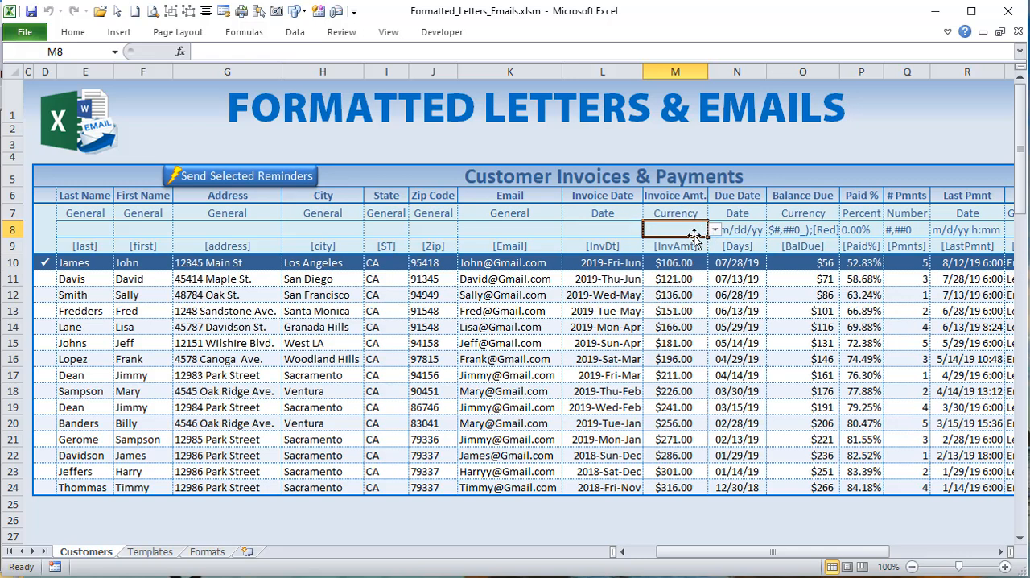
{"action": "left_click", "coordinate": [714, 230]}
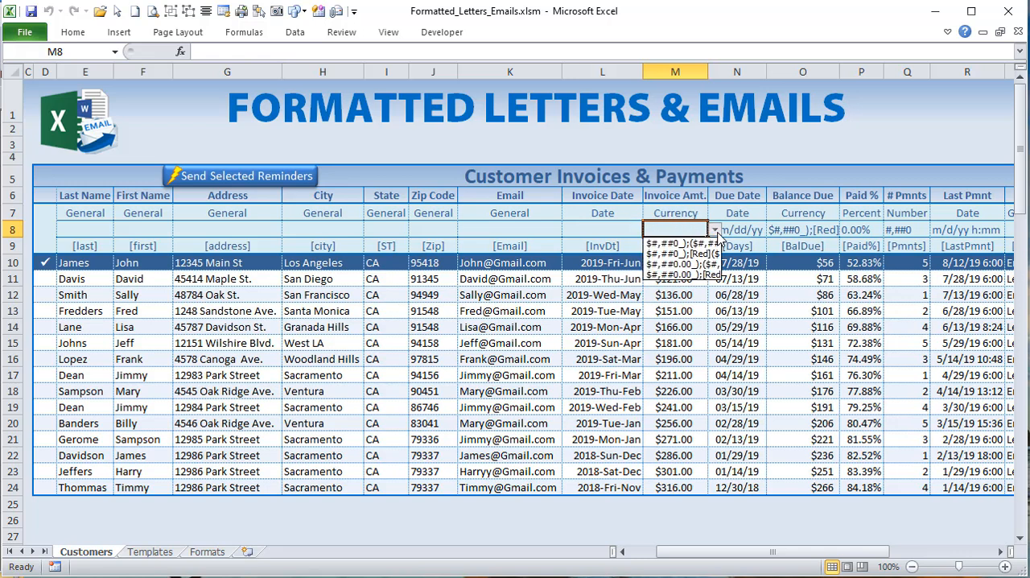
{"action": "left_click", "coordinate": [714, 230]}
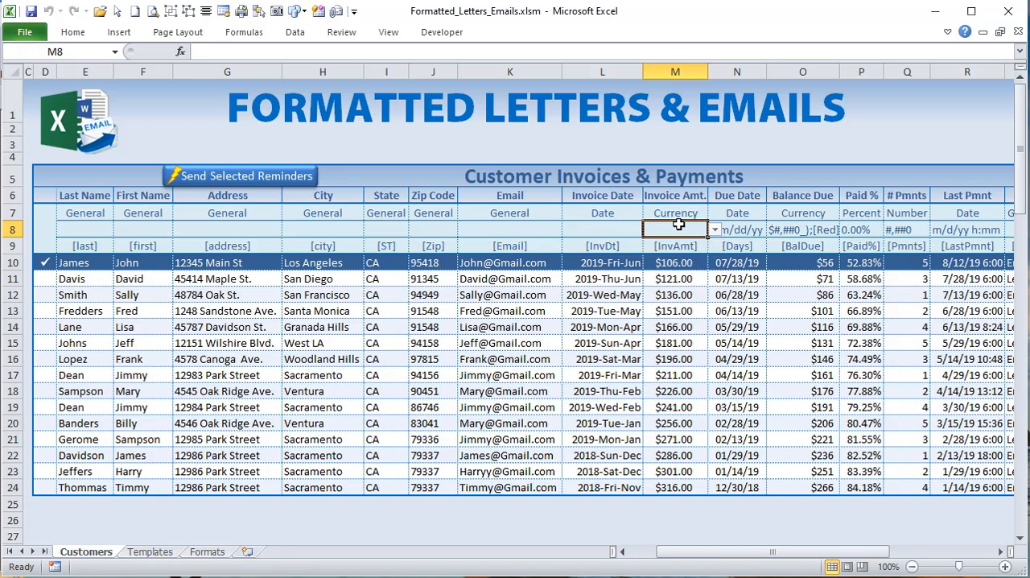
Step: Inspect the list source in M8's data validation settings and close them without changes
{"action": "left_click", "coordinate": [297, 32]}
{"action": "left_click", "coordinate": [615, 90]}
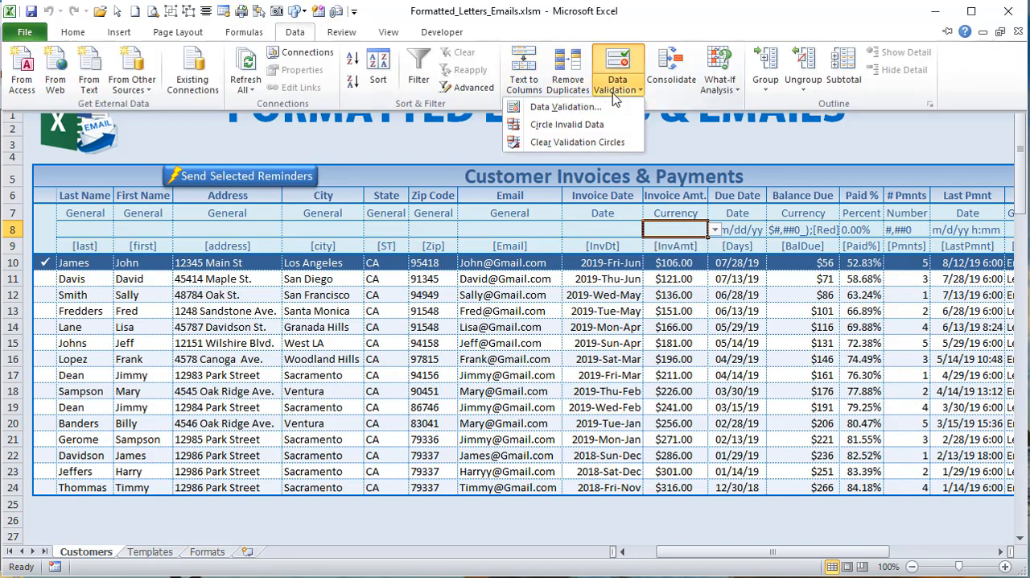
{"action": "left_click", "coordinate": [597, 106]}
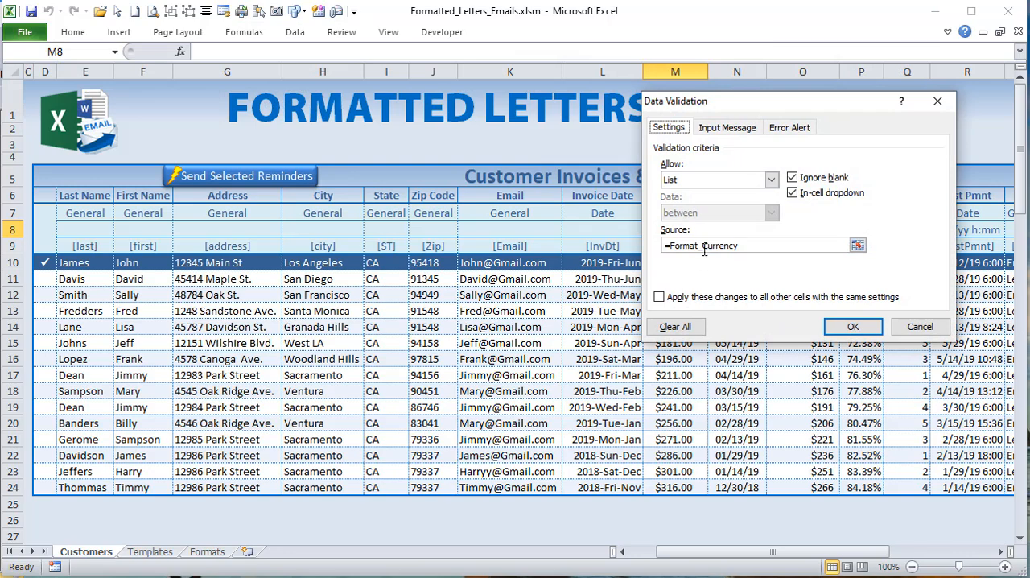
{"action": "left_click", "coordinate": [736, 244]}
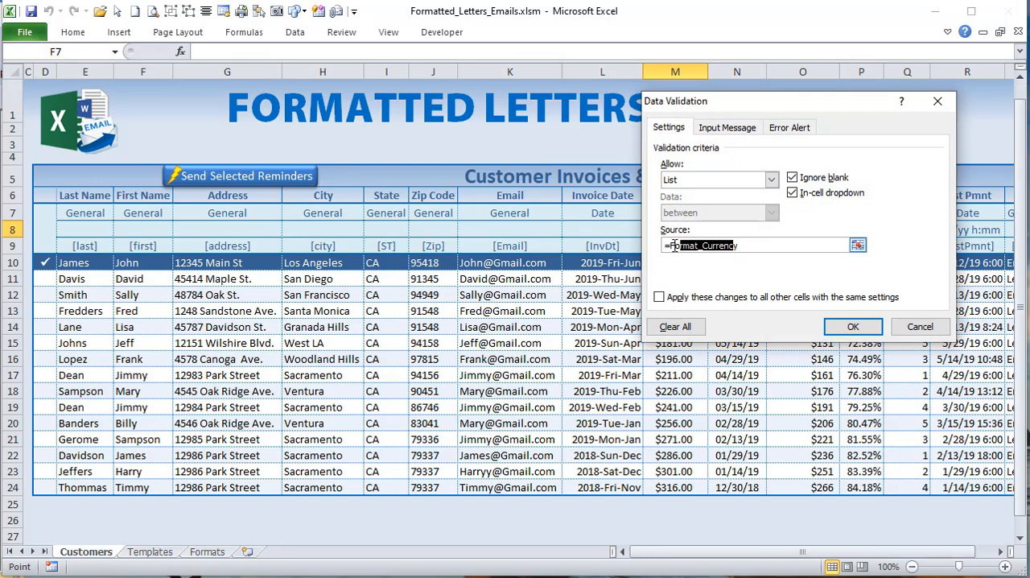
{"action": "left_click", "coordinate": [871, 328]}
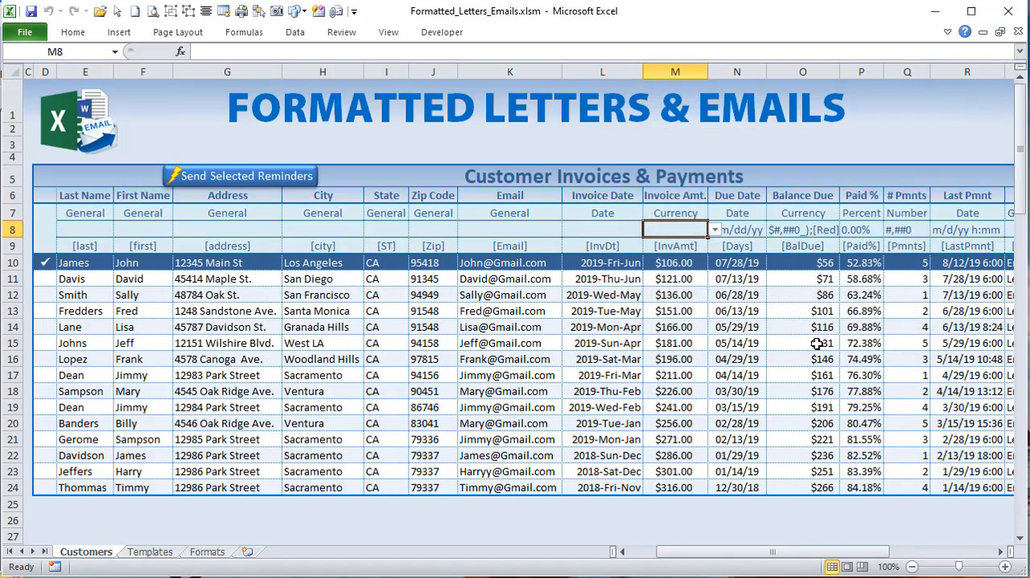
Step: Switch to the VBA editor and review the Worksheet_Change event declaration and its exit condition for multi-cell changes
{"action": "key", "text": "alt+F11"}
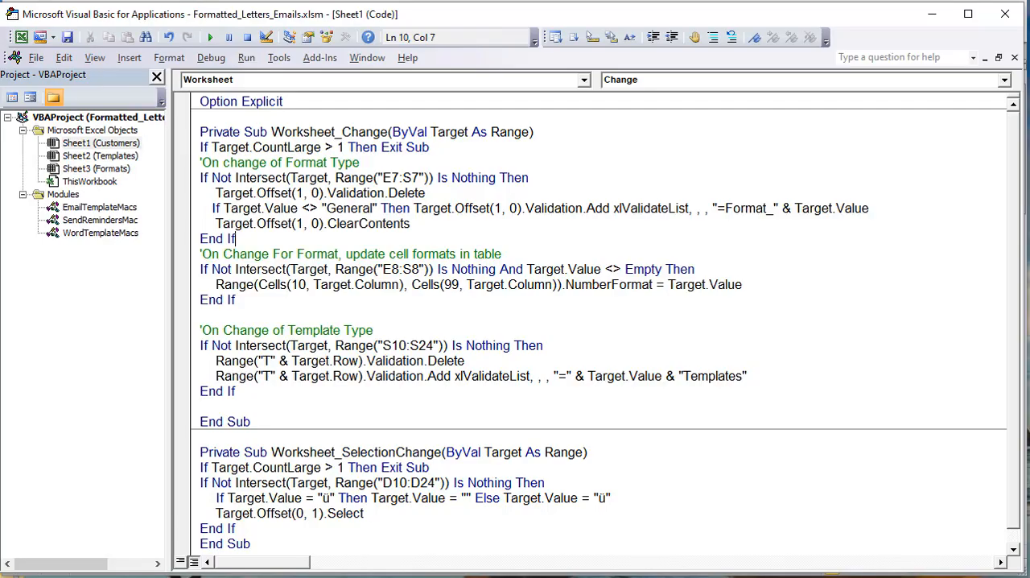
{"action": "mouse_move", "coordinate": [432, 19]}
{"action": "left_mouse_down"}
{"action": "mouse_move", "coordinate": [757, 4]}
{"action": "mouse_move", "coordinate": [432, 7]}
{"action": "left_mouse_up"}
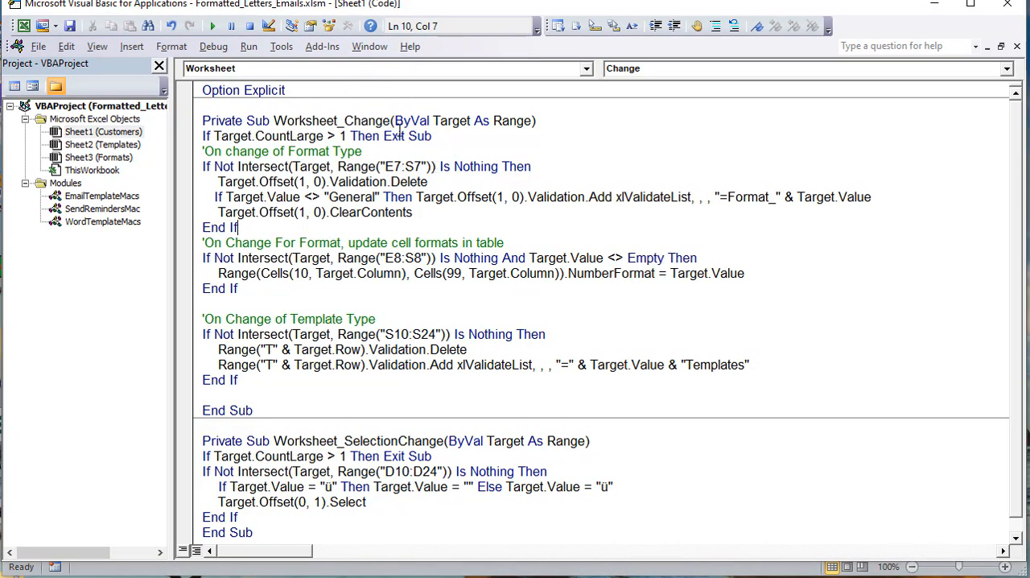
{"action": "left_click_drag", "start_coordinate": [391, 120], "coordinate": [274, 121]}
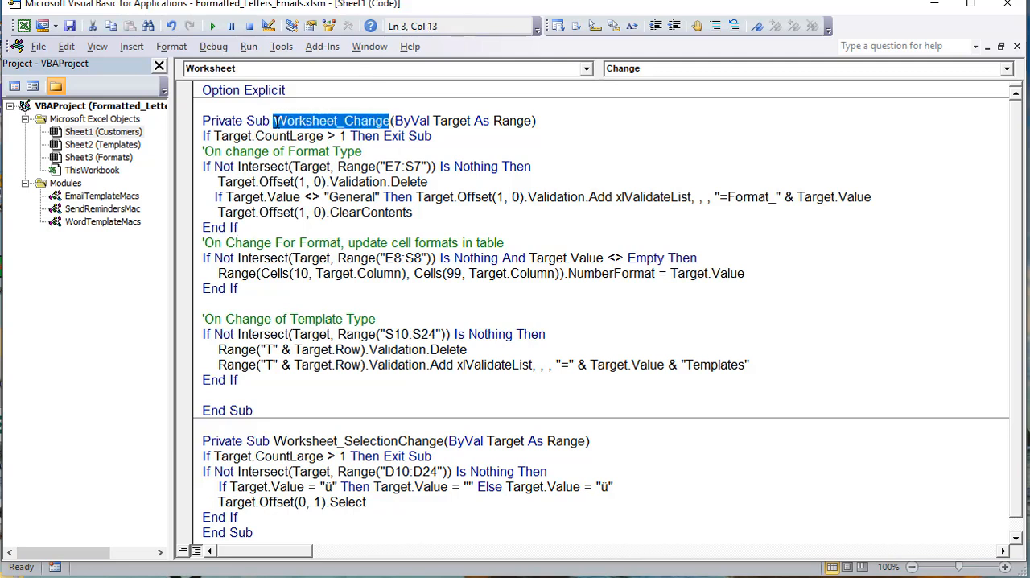
{"action": "left_click_drag", "start_coordinate": [441, 441], "coordinate": [275, 443]}
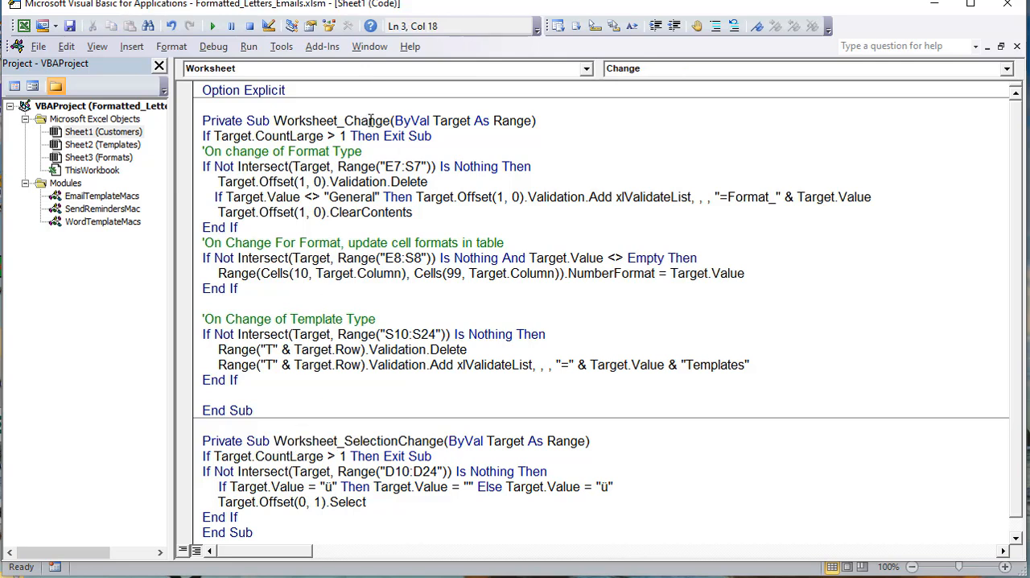
{"action": "left_click_drag", "start_coordinate": [390, 120], "coordinate": [278, 122]}
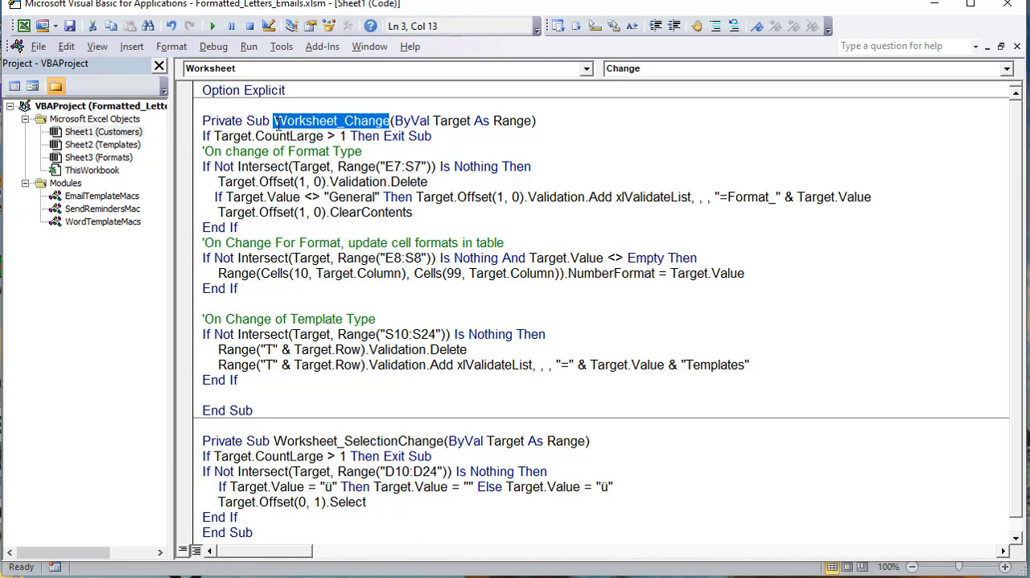
{"action": "left_click", "coordinate": [366, 136]}
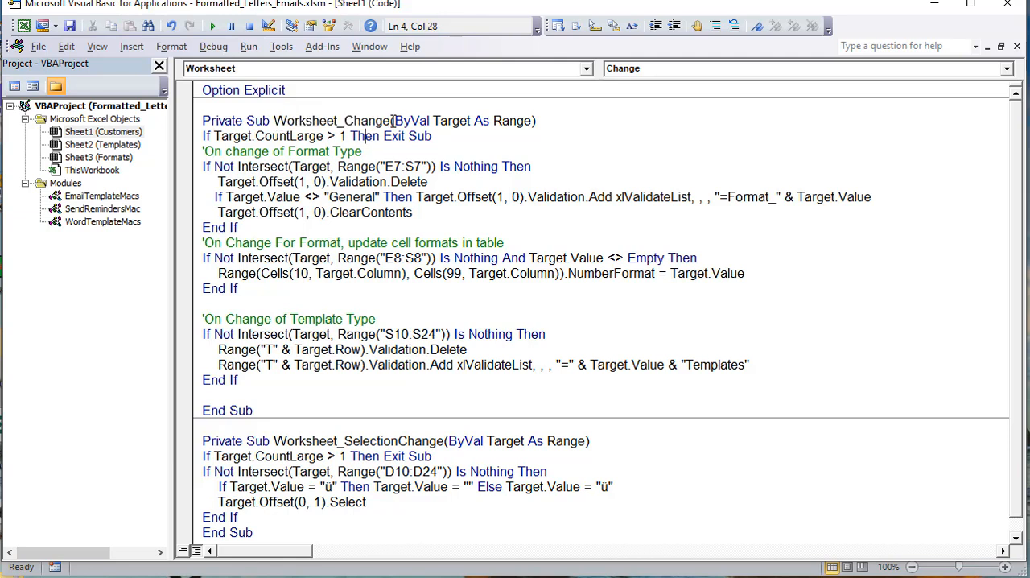
{"action": "left_click_drag", "start_coordinate": [435, 136], "coordinate": [178, 137]}
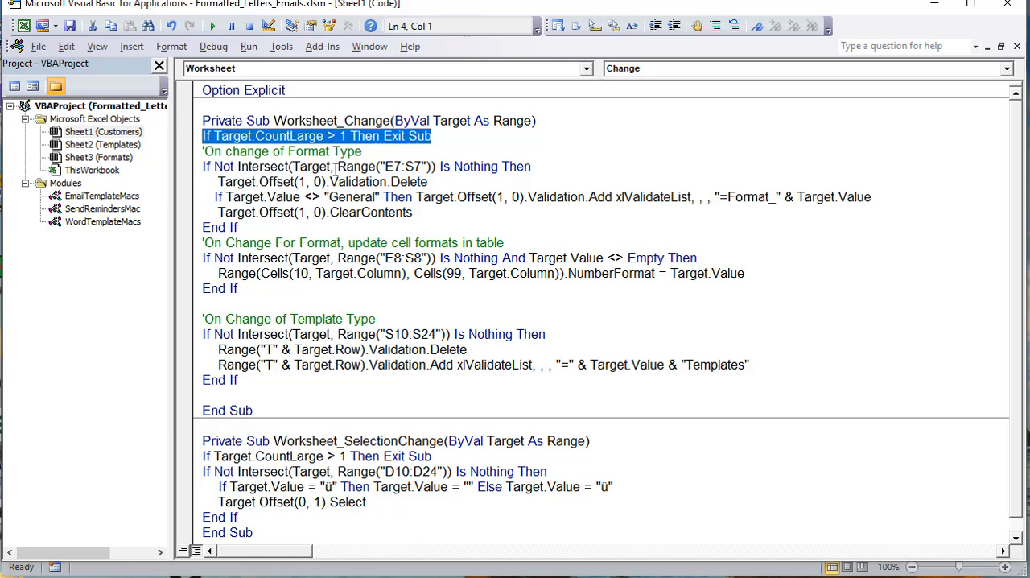
Step: Examine the Intersect test on E7:S7 and the Target.Offset(1, 0).Validation.Delete line that follows it
{"action": "left_click_drag", "start_coordinate": [531, 166], "coordinate": [197, 167]}
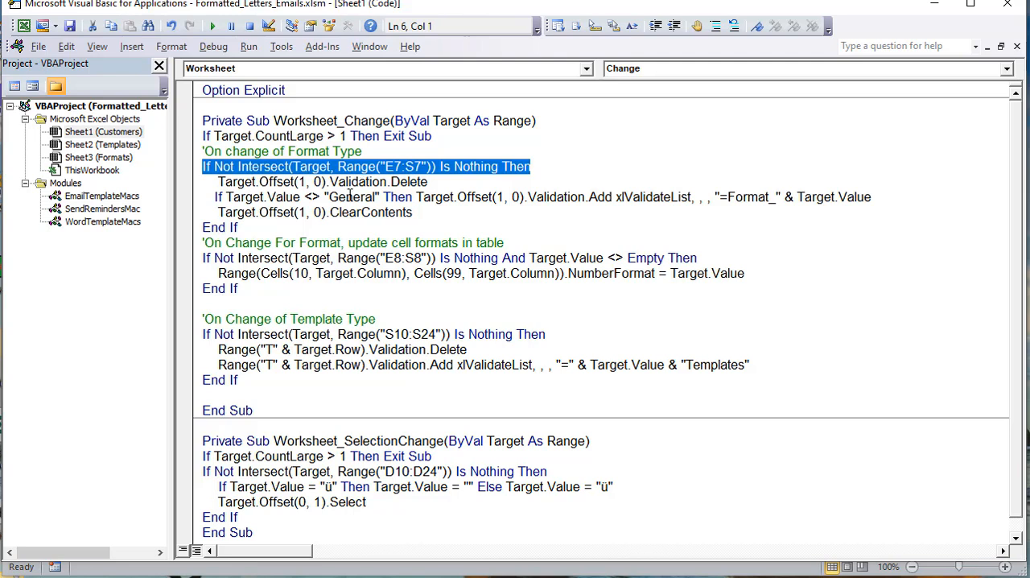
{"action": "left_click_drag", "start_coordinate": [439, 183], "coordinate": [219, 182]}
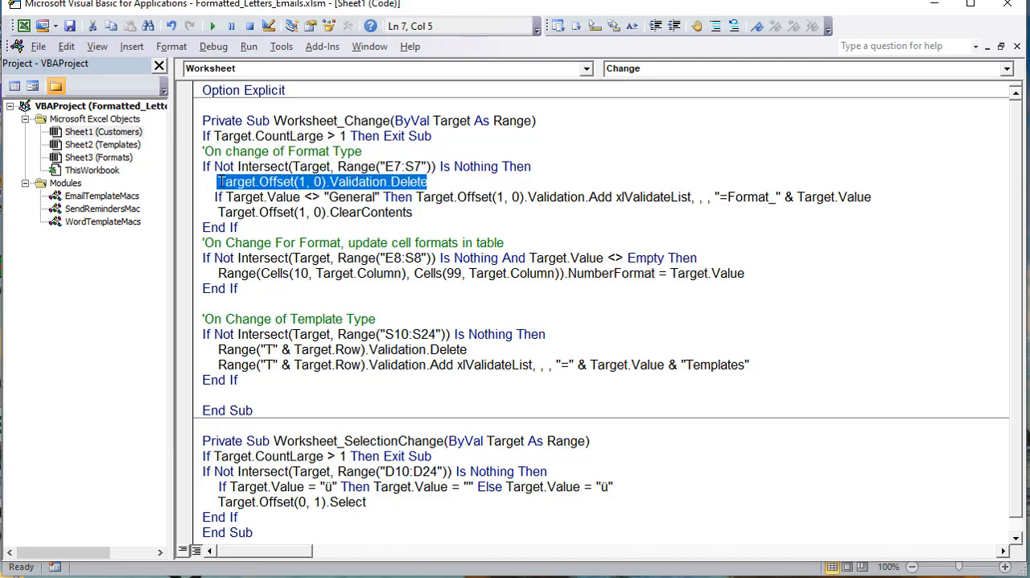
{"action": "left_click", "coordinate": [306, 183]}
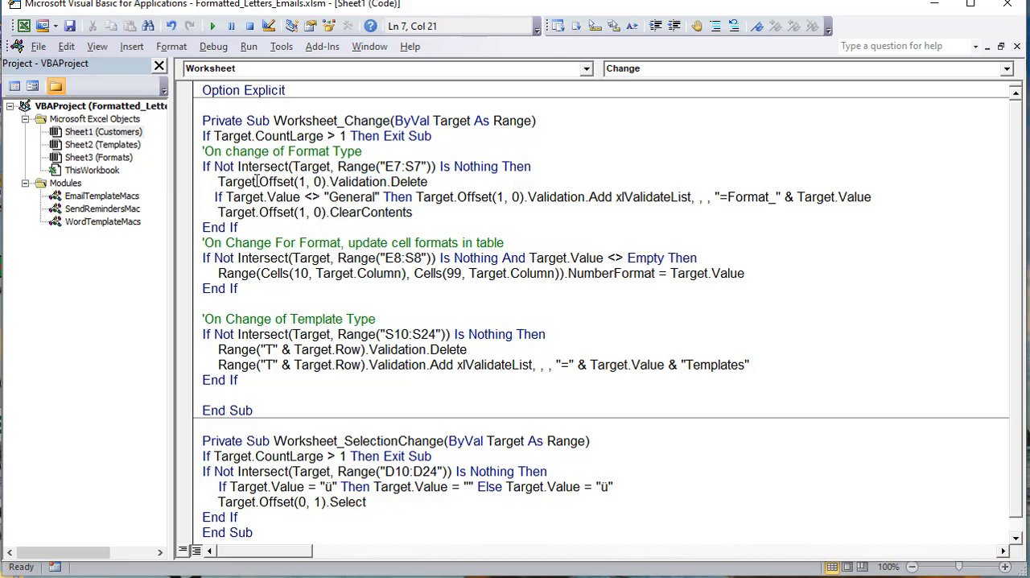
{"action": "left_click_drag", "start_coordinate": [254, 182], "coordinate": [294, 182]}
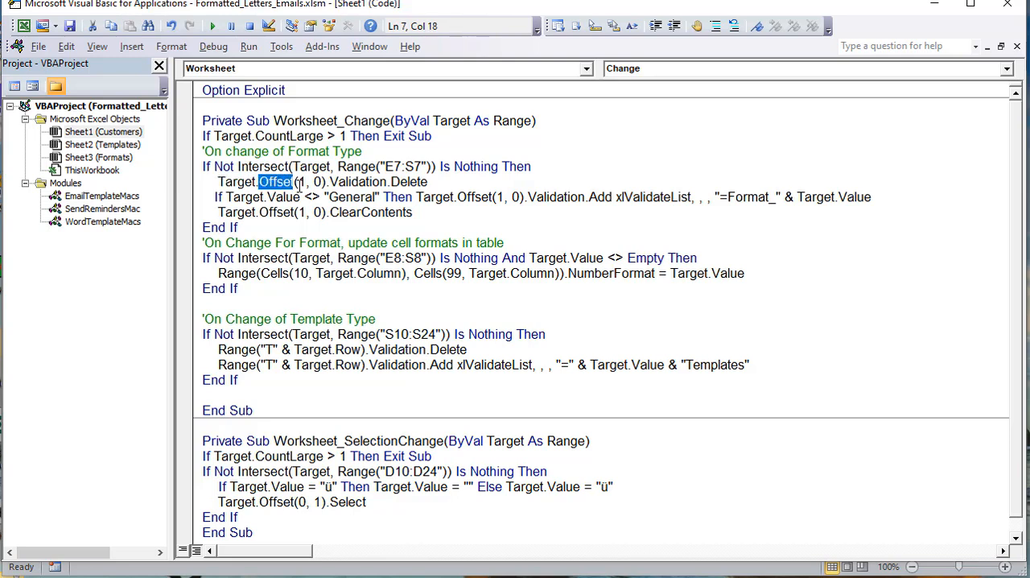
{"action": "double_click", "coordinate": [301, 183]}
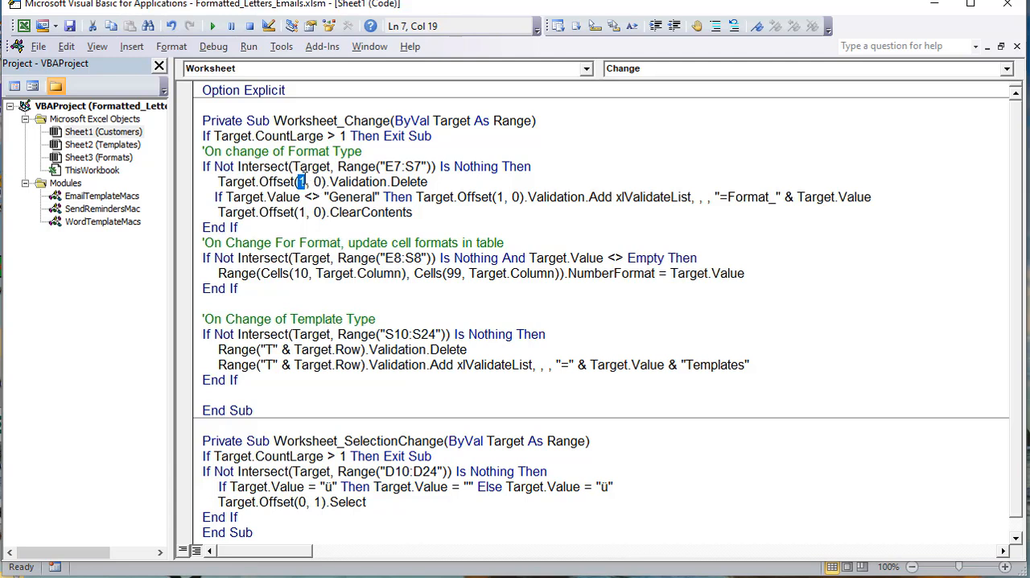
{"action": "double_click", "coordinate": [318, 182]}
{"action": "double_click", "coordinate": [302, 183]}
{"action": "double_click", "coordinate": [317, 182]}
{"action": "left_click_drag", "start_coordinate": [296, 182], "coordinate": [300, 191]}
{"action": "left_click", "coordinate": [300, 183]}
{"action": "left_click_drag", "start_coordinate": [389, 182], "coordinate": [326, 184]}
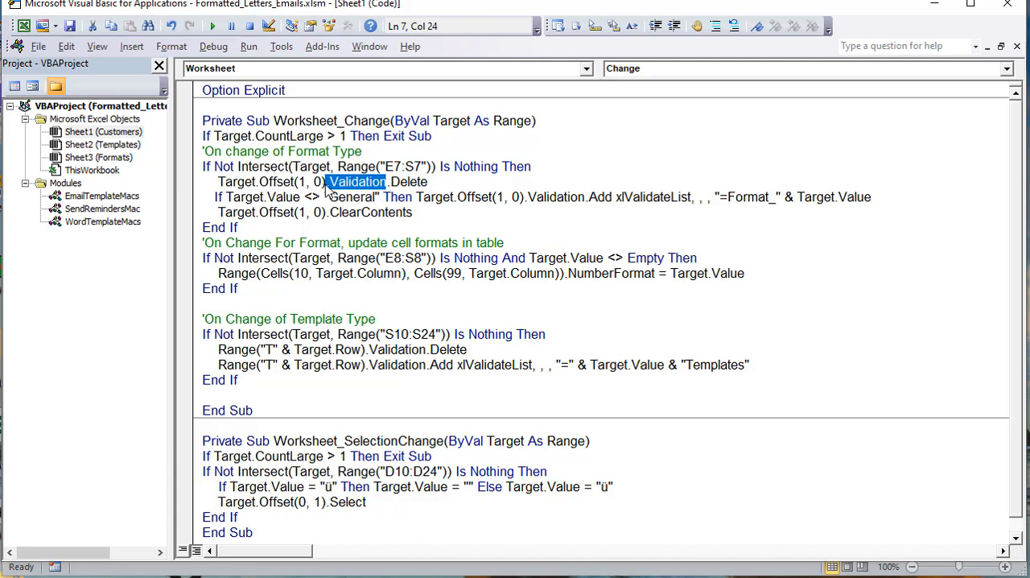
{"action": "left_click_drag", "start_coordinate": [443, 182], "coordinate": [220, 185]}
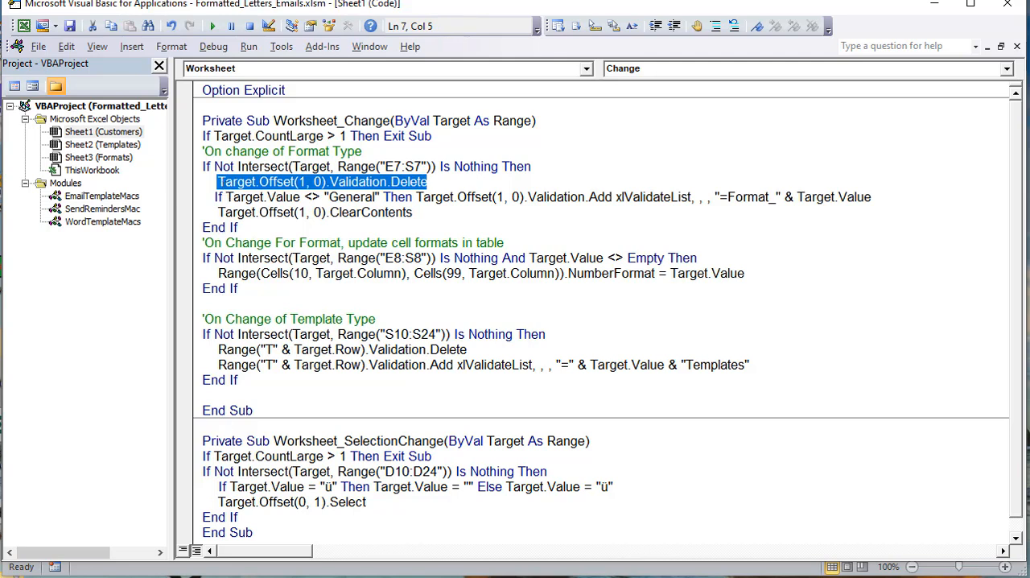
Step: Return to the Customers sheet and compare the Last Name category cell with the row 8 format cells from Invoice Amt. to Paid %
{"action": "key", "text": "alt+F11"}
{"action": "left_click", "coordinate": [61, 235]}
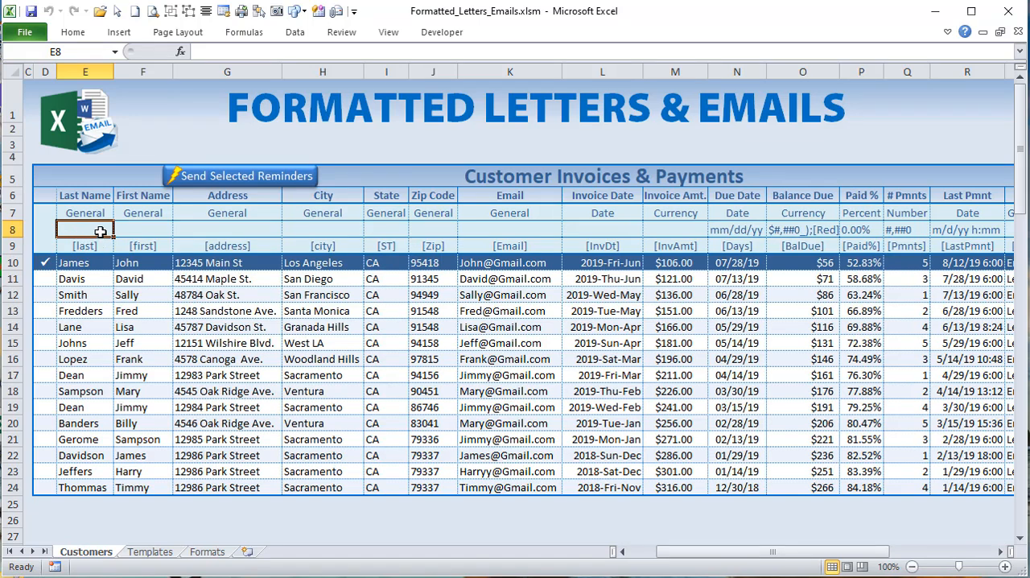
{"action": "left_click", "coordinate": [96, 212]}
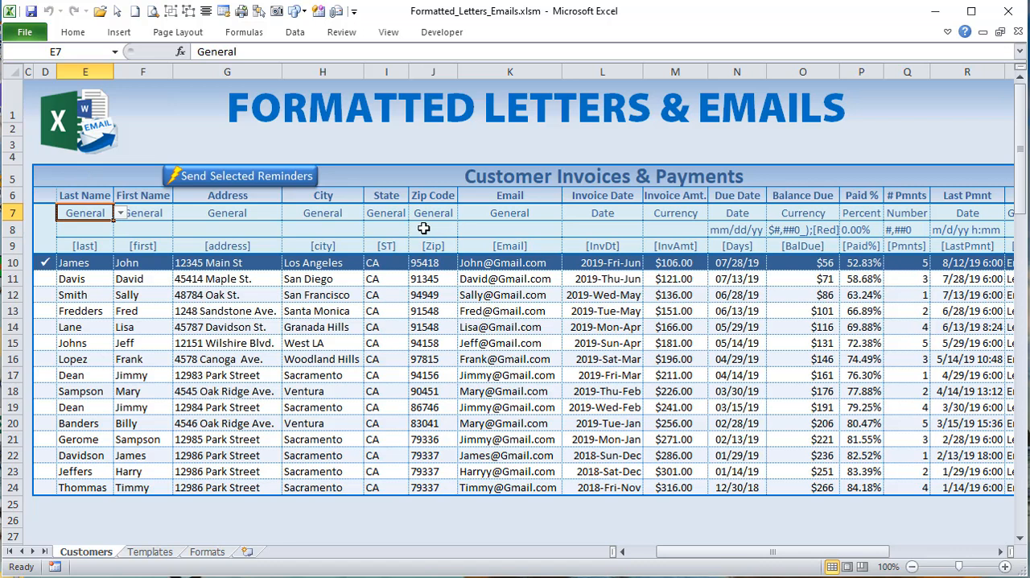
{"action": "left_click", "coordinate": [702, 227]}
{"action": "left_click", "coordinate": [738, 229]}
{"action": "left_click", "coordinate": [801, 229]}
{"action": "left_click", "coordinate": [864, 231]}
Step: Set the Due Date column's format category in N7 to General and check the format cell N8
{"action": "left_click", "coordinate": [751, 213]}
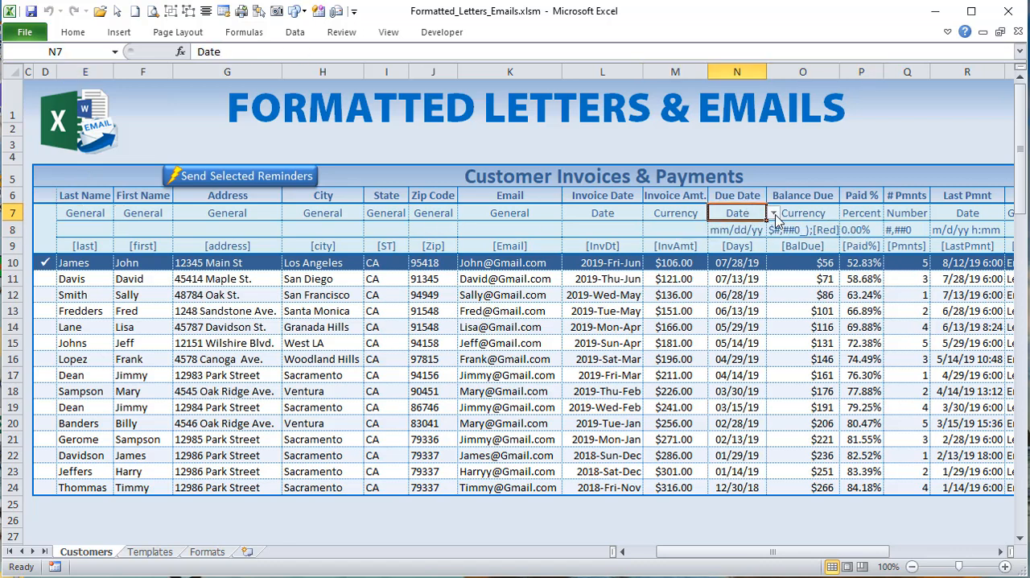
{"action": "left_click", "coordinate": [772, 213]}
{"action": "left_click", "coordinate": [760, 227]}
{"action": "left_click", "coordinate": [756, 231]}
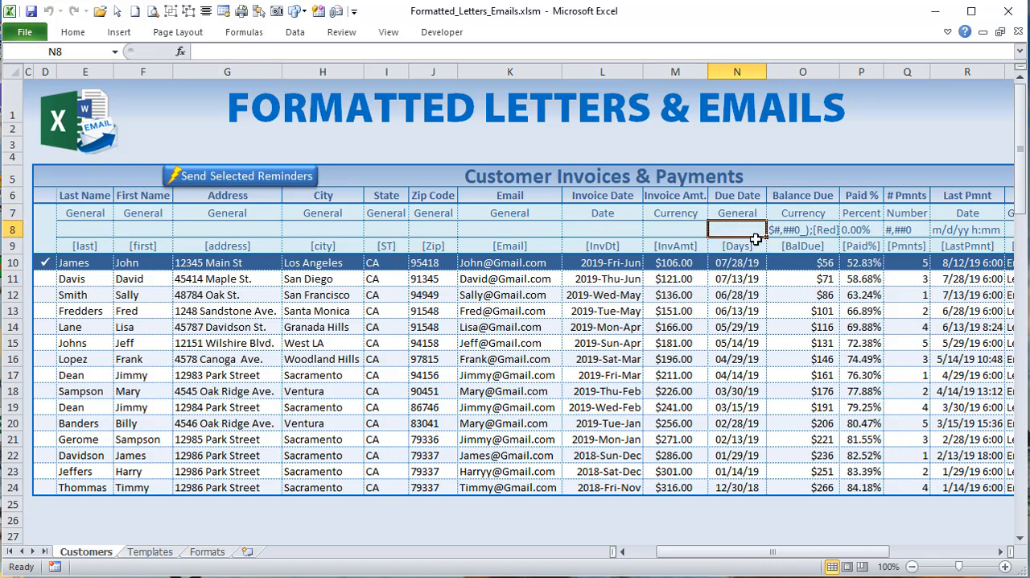
Step: Set the Due Date category in N7 to Number and choose the format 0 in N8
{"action": "left_click", "coordinate": [747, 211]}
{"action": "left_click", "coordinate": [774, 213]}
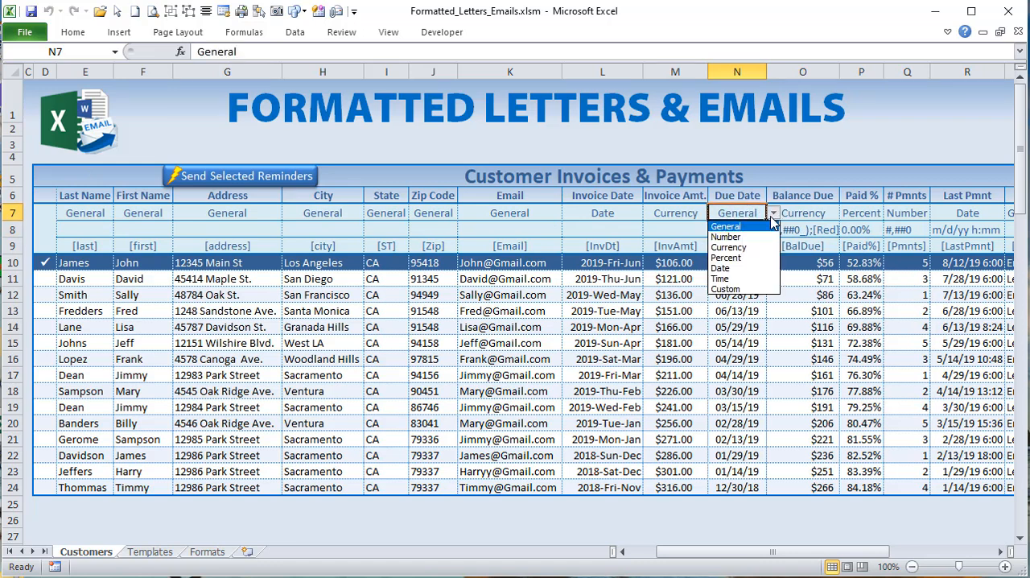
{"action": "left_click", "coordinate": [750, 237]}
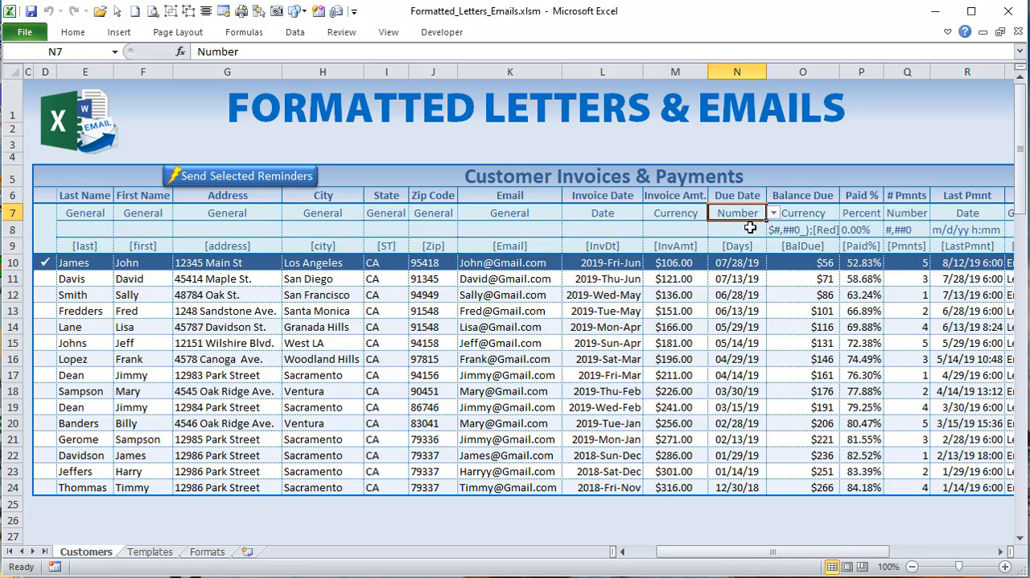
{"action": "left_click", "coordinate": [752, 231]}
{"action": "left_click", "coordinate": [773, 232]}
{"action": "left_click", "coordinate": [729, 245]}
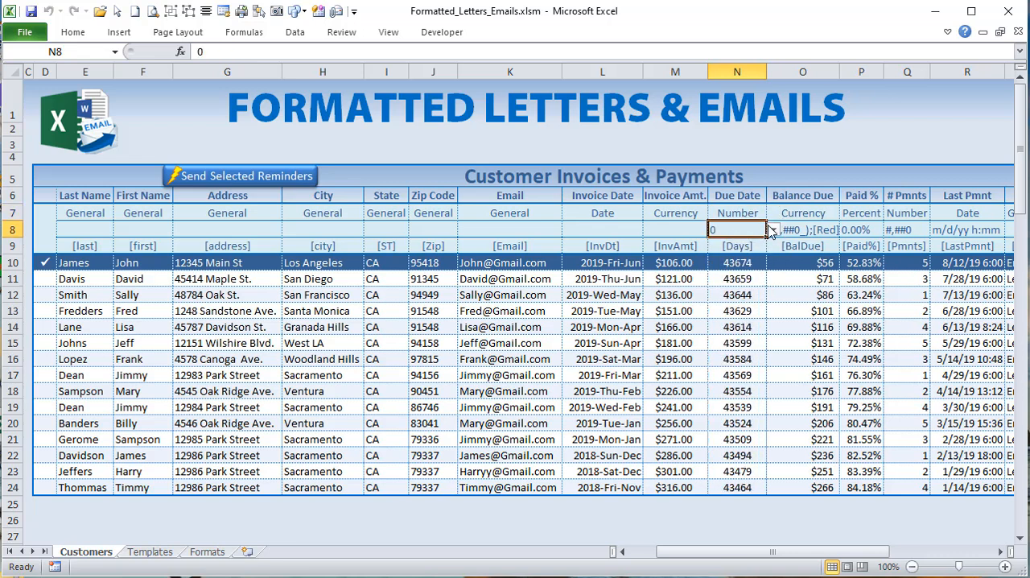
{"action": "left_click", "coordinate": [773, 231]}
Step: Set the Due Date category in N7 to Date with the format m/d/yy in N8, and return to the Sheet1 code
{"action": "left_click", "coordinate": [760, 209]}
{"action": "left_click", "coordinate": [760, 209]}
{"action": "left_click", "coordinate": [772, 214]}
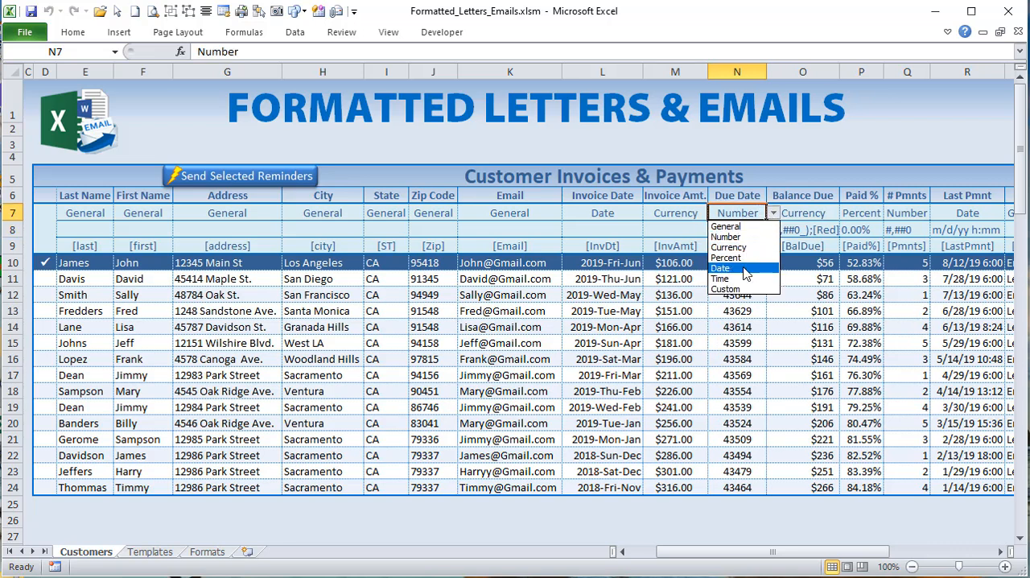
{"action": "left_click", "coordinate": [739, 270]}
{"action": "left_click", "coordinate": [739, 231]}
{"action": "left_click", "coordinate": [773, 231]}
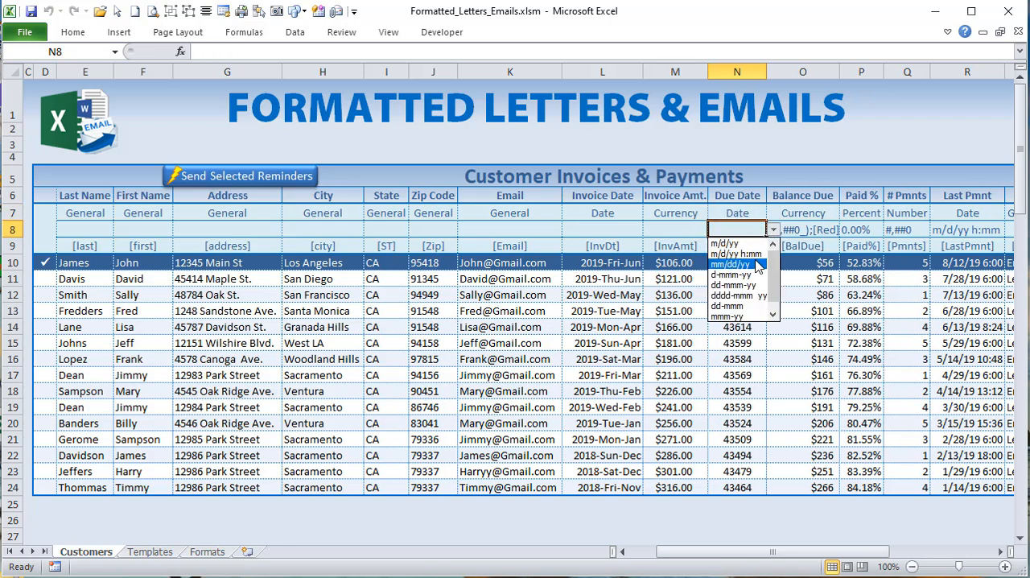
{"action": "left_click", "coordinate": [729, 244]}
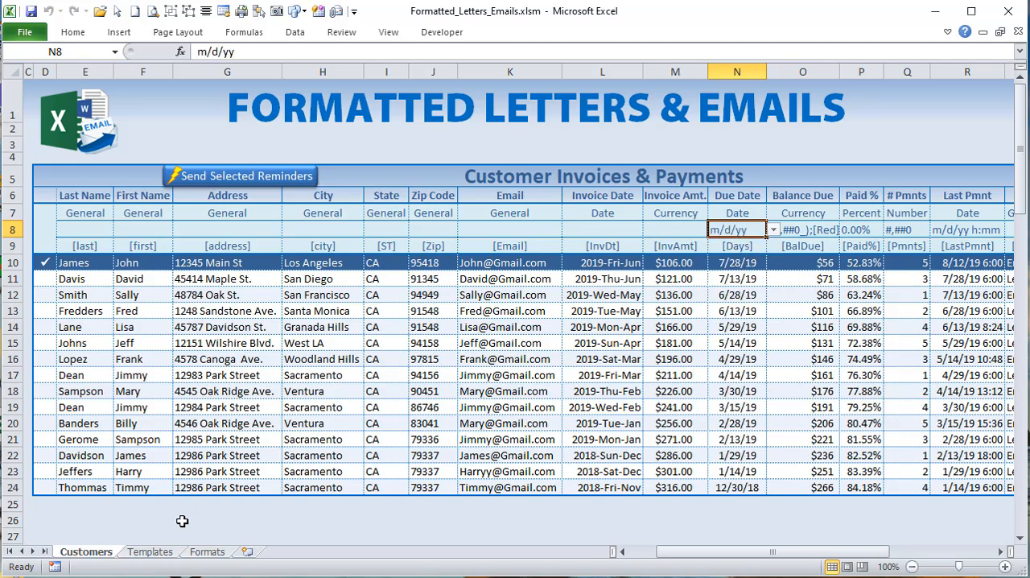
{"action": "key", "text": "alt+F11"}
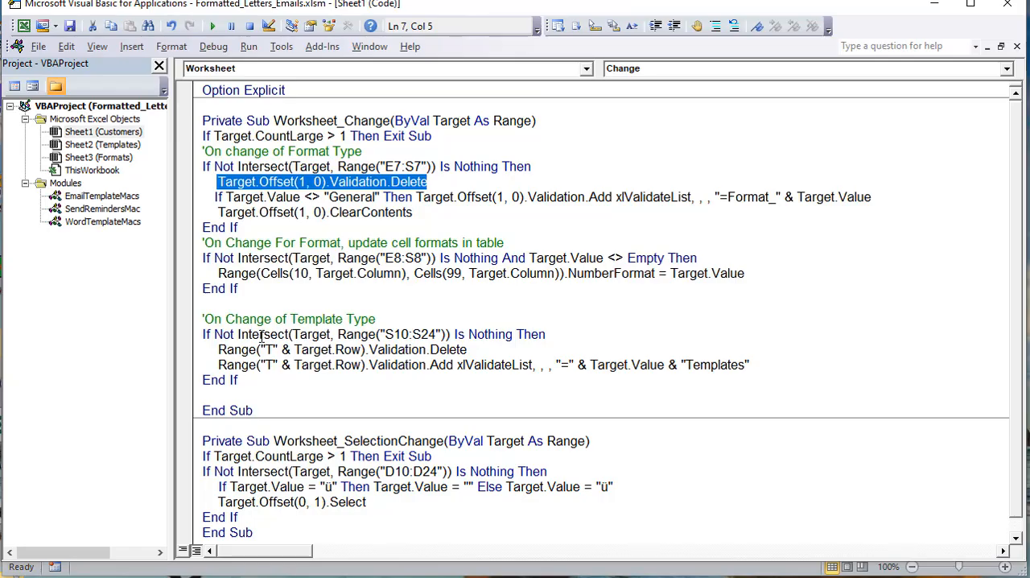
Step: Examine the Target.Value <> "General" condition and the Validation.Add call on Target.Offset(1, 0), comparing it with the Validation.Delete line above
{"action": "left_click_drag", "start_coordinate": [206, 196], "coordinate": [381, 197]}
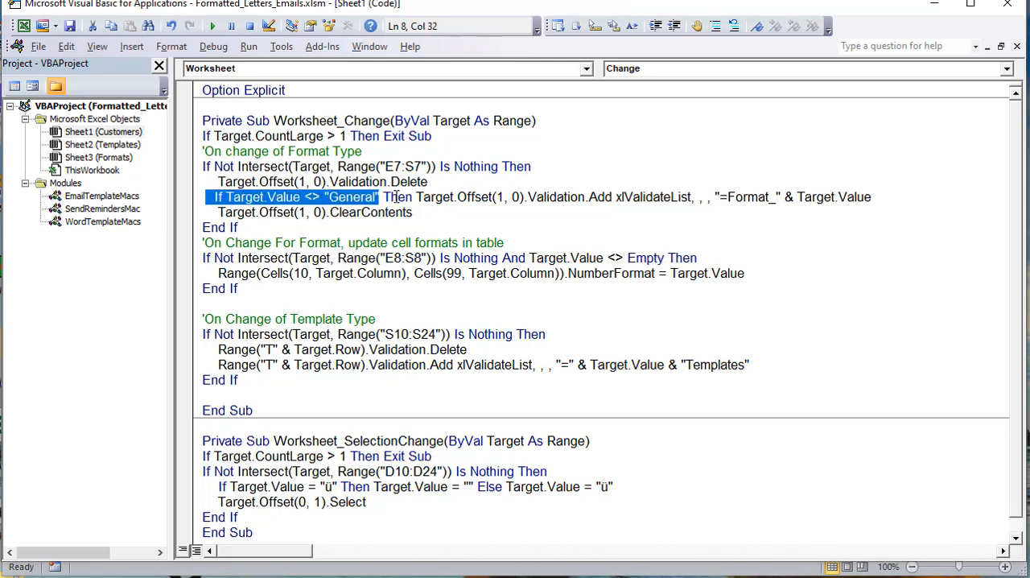
{"action": "left_click_drag", "start_coordinate": [416, 196], "coordinate": [528, 197]}
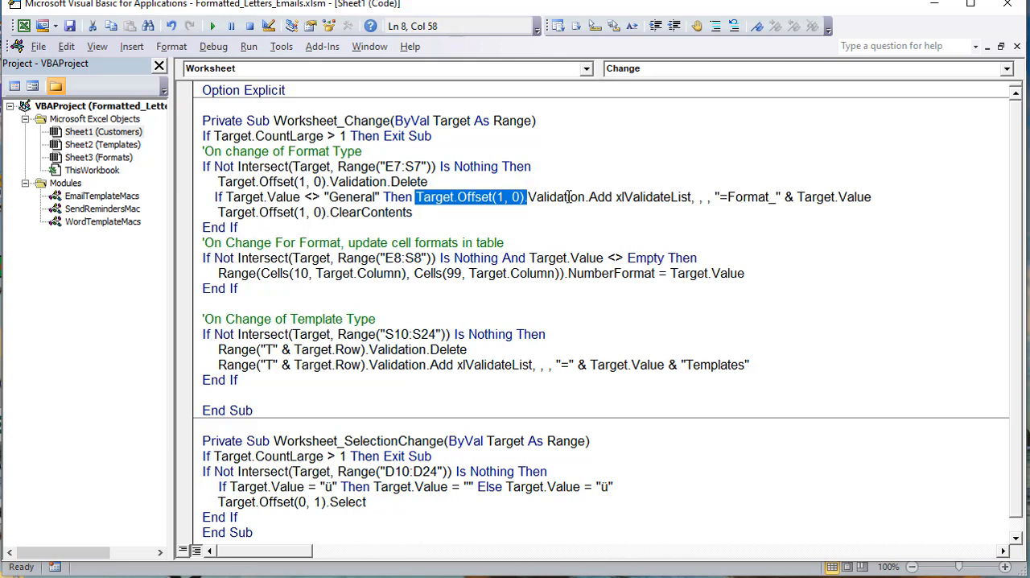
{"action": "left_click_drag", "start_coordinate": [588, 197], "coordinate": [529, 196]}
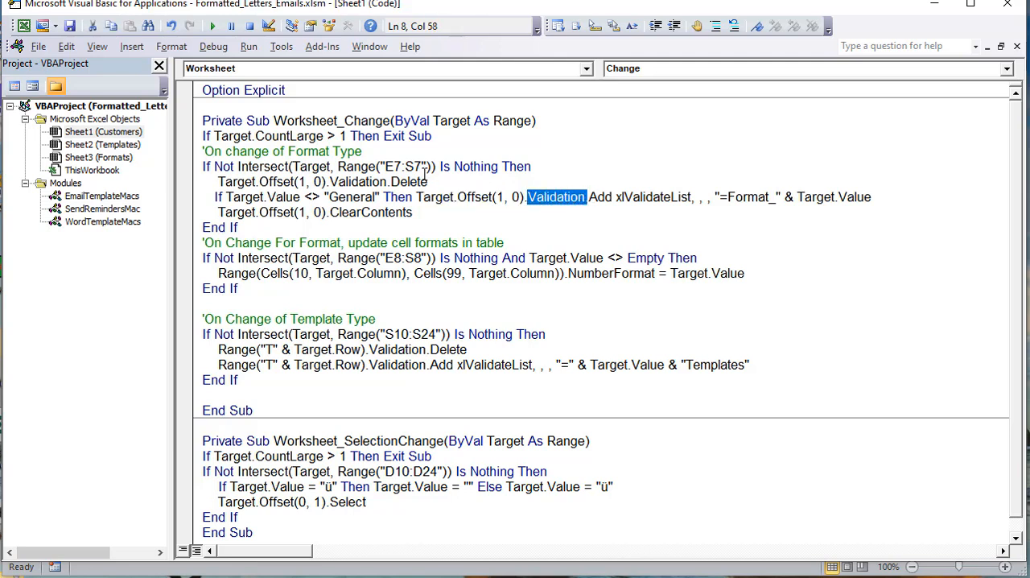
{"action": "left_click_drag", "start_coordinate": [429, 182], "coordinate": [380, 182]}
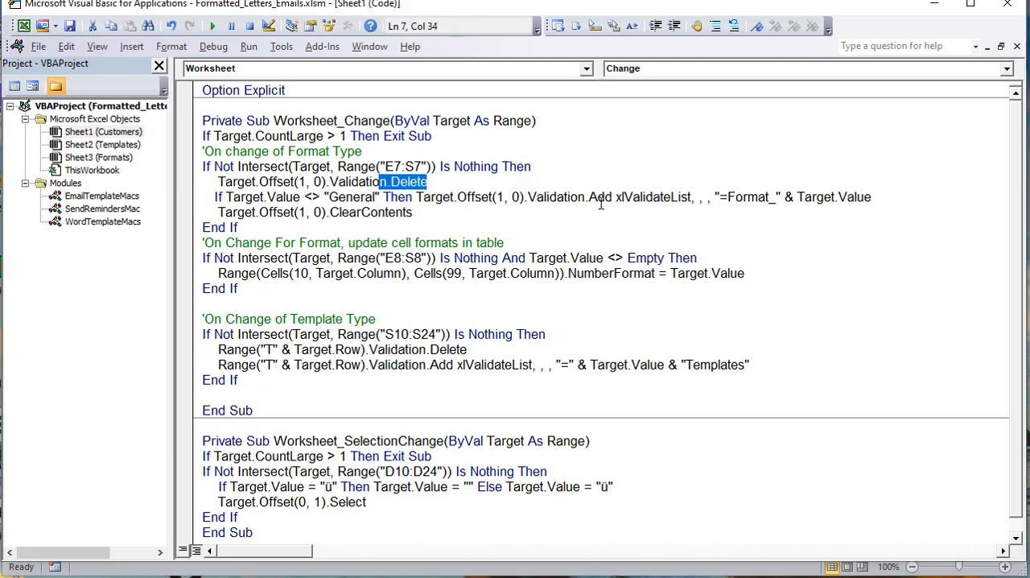
{"action": "left_click_drag", "start_coordinate": [604, 197], "coordinate": [598, 197]}
Step: Examine the Validation.Add arguments: the xlValidateList type, the skipped arguments and the "=Format_" name prefix
{"action": "left_click_drag", "start_coordinate": [691, 197], "coordinate": [616, 197]}
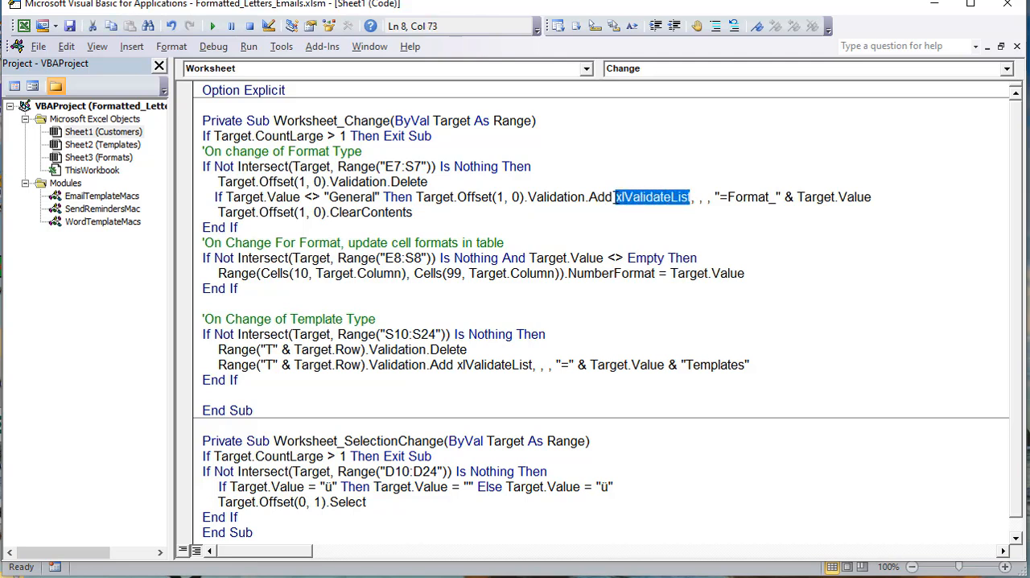
{"action": "left_click", "coordinate": [691, 197]}
{"action": "left_click", "coordinate": [698, 198]}
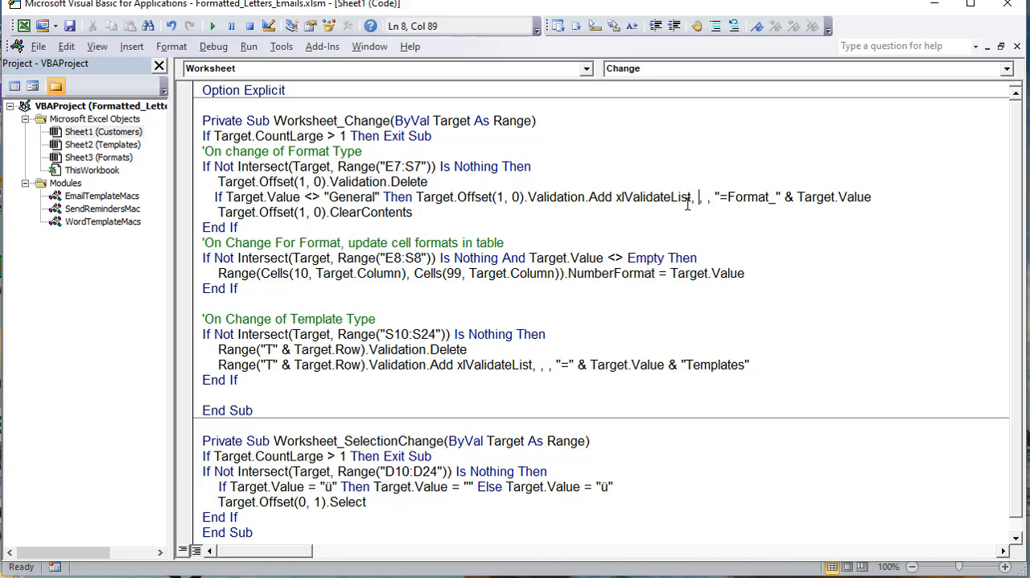
{"action": "type", "text": ","}
{"action": "left_click_drag", "start_coordinate": [719, 197], "coordinate": [778, 195]}
{"action": "left_click", "coordinate": [712, 199]}
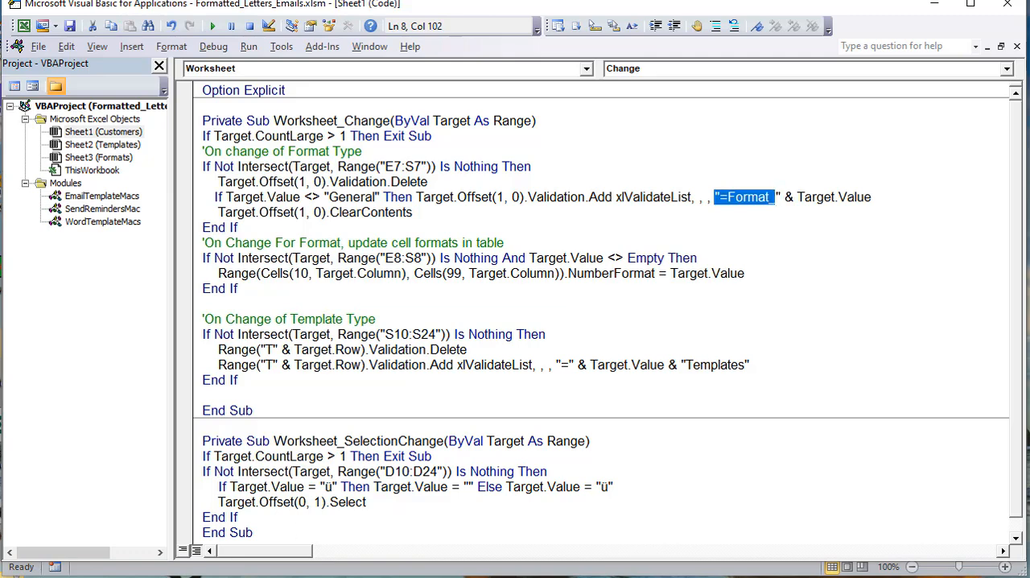
Step: Return to the workbook, open the Name Manager and review the named ranges from Format_Currency through Format_Time
{"action": "key", "text": "alt+F11"}
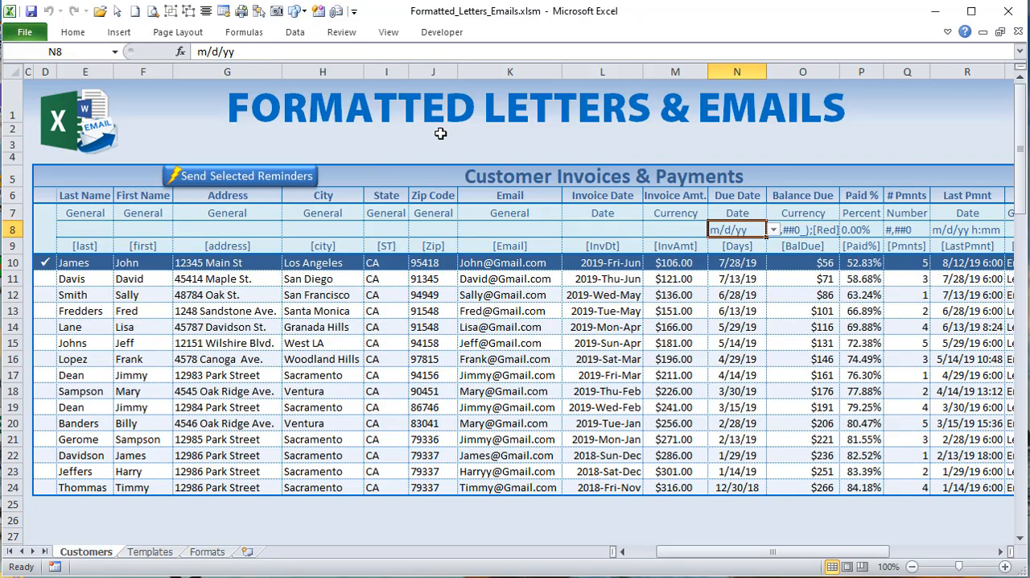
{"action": "left_click", "coordinate": [298, 32]}
{"action": "left_click", "coordinate": [256, 36]}
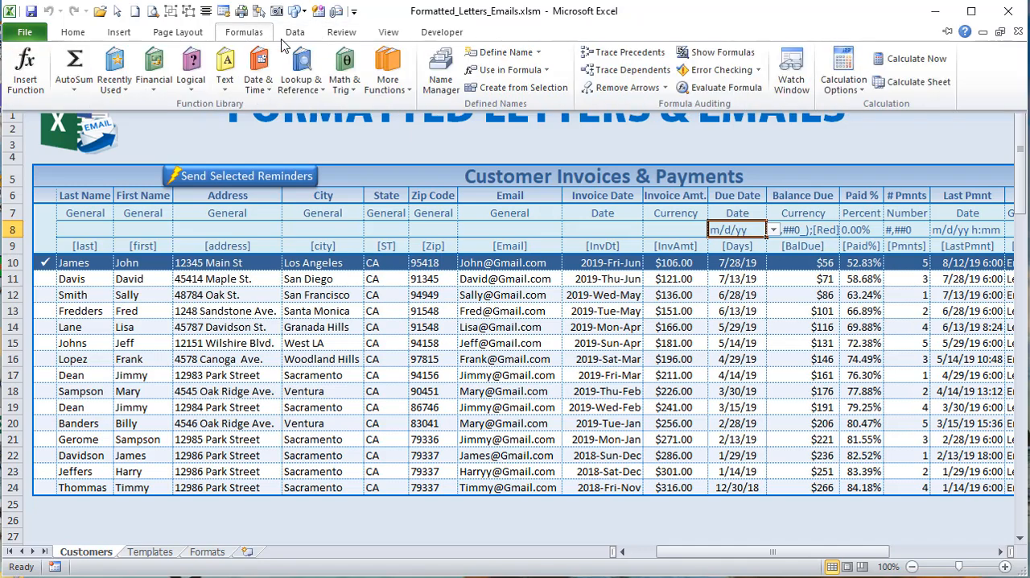
{"action": "left_click", "coordinate": [441, 85]}
{"action": "left_click", "coordinate": [632, 135]}
{"action": "left_click", "coordinate": [627, 150]}
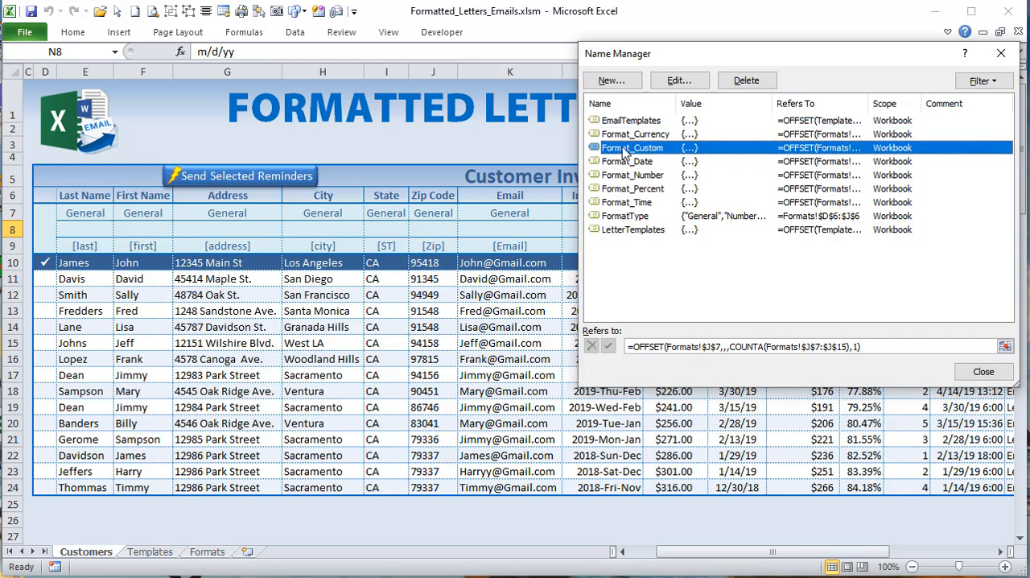
{"action": "left_click", "coordinate": [625, 163]}
{"action": "left_click", "coordinate": [624, 177]}
{"action": "left_click", "coordinate": [624, 191]}
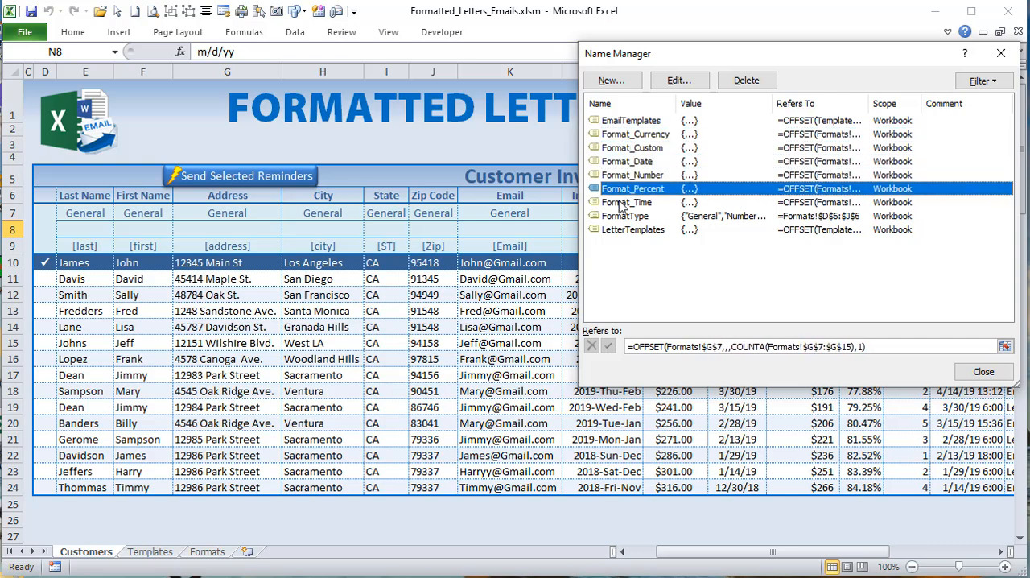
{"action": "left_click", "coordinate": [622, 204]}
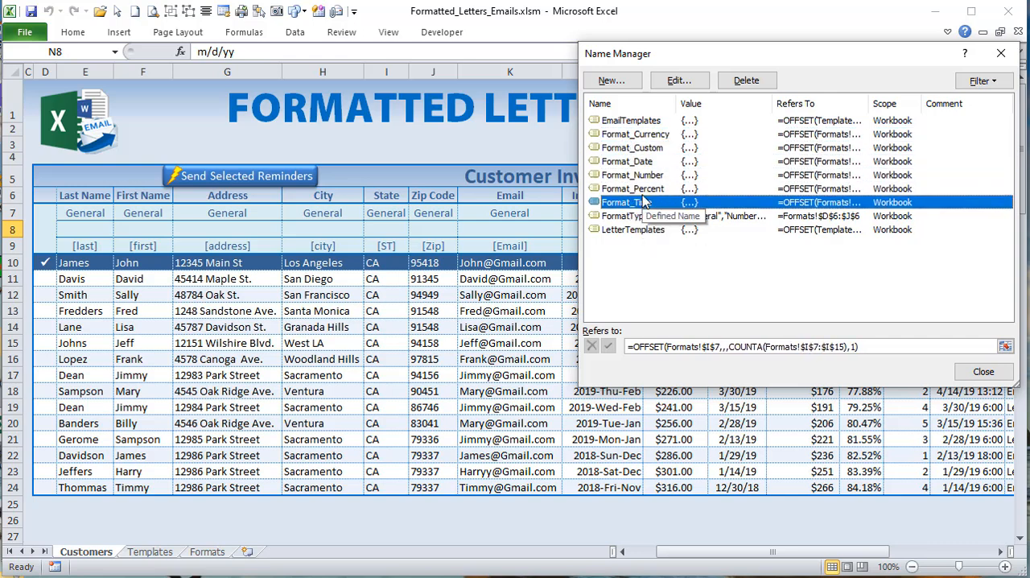
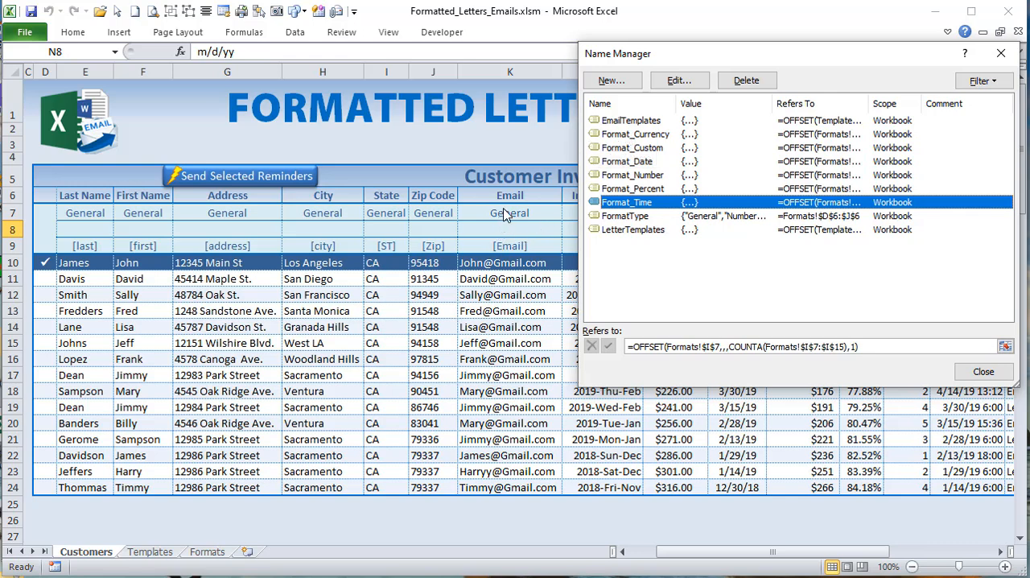
Step: Close the Name Manager and return to the Sheet1 code to examine the Validation.Add line and the Target.Offset(1, 0).ClearContents line
{"action": "left_click", "coordinate": [980, 371]}
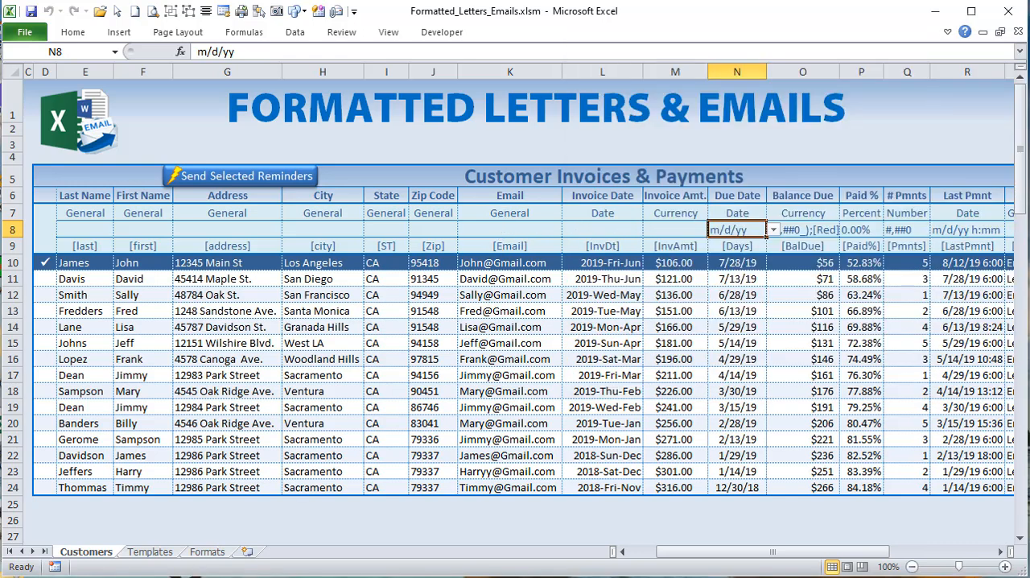
{"action": "key", "text": "alt+F11"}
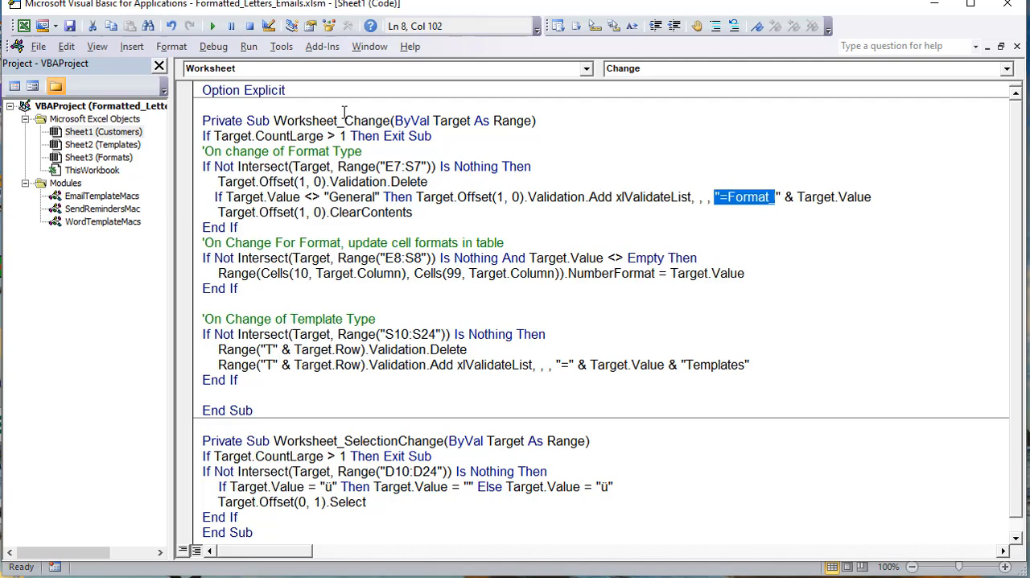
{"action": "left_click", "coordinate": [782, 199]}
{"action": "left_click_drag", "start_coordinate": [778, 198], "coordinate": [715, 195]}
{"action": "left_click_drag", "start_coordinate": [872, 198], "coordinate": [202, 191]}
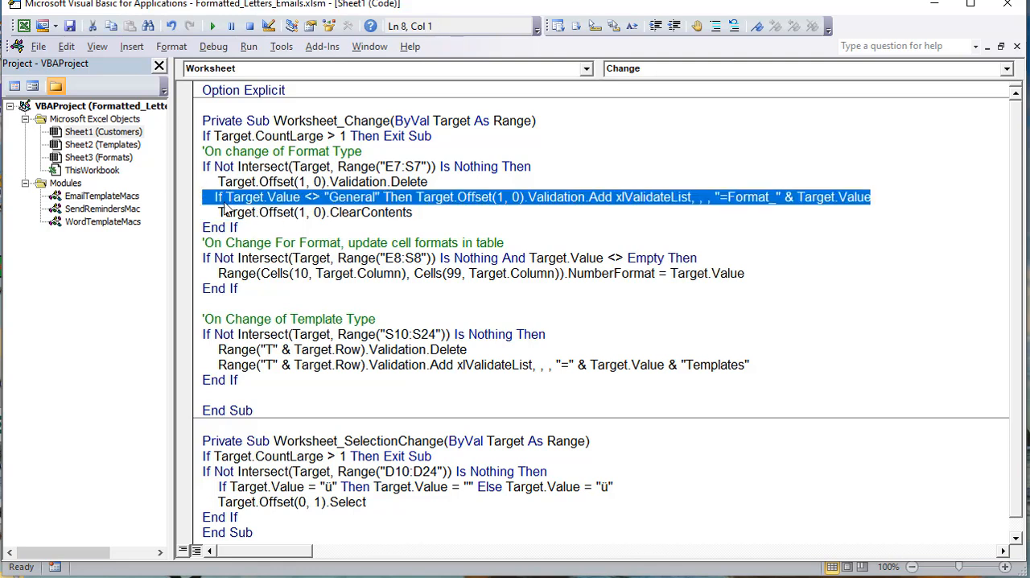
{"action": "left_click_drag", "start_coordinate": [412, 212], "coordinate": [214, 211]}
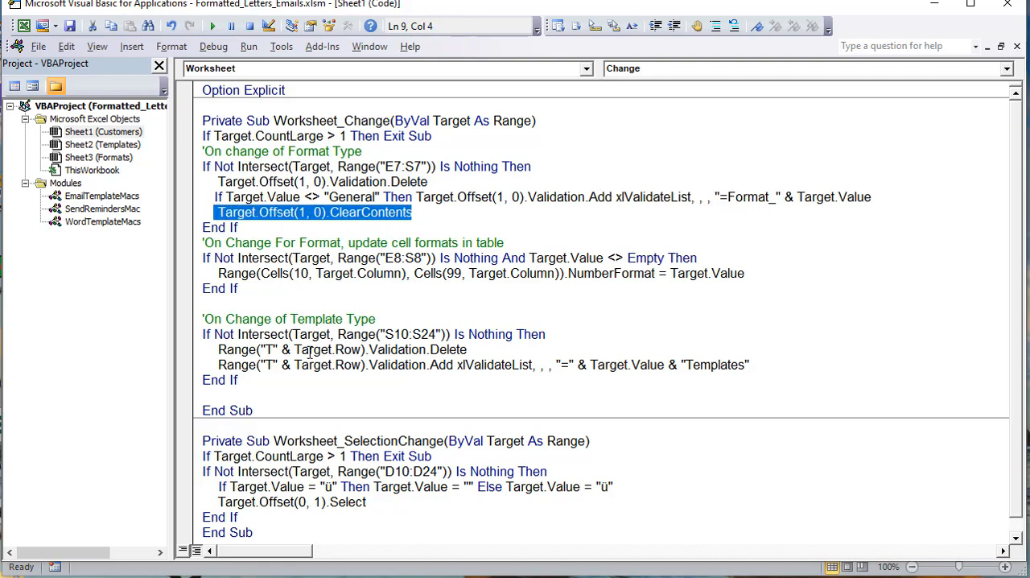
Step: In the workbook, set the Due Date category in N7 to Currency and choose the format starting with $#,##0_) in N8
{"action": "key", "text": "alt+F11"}
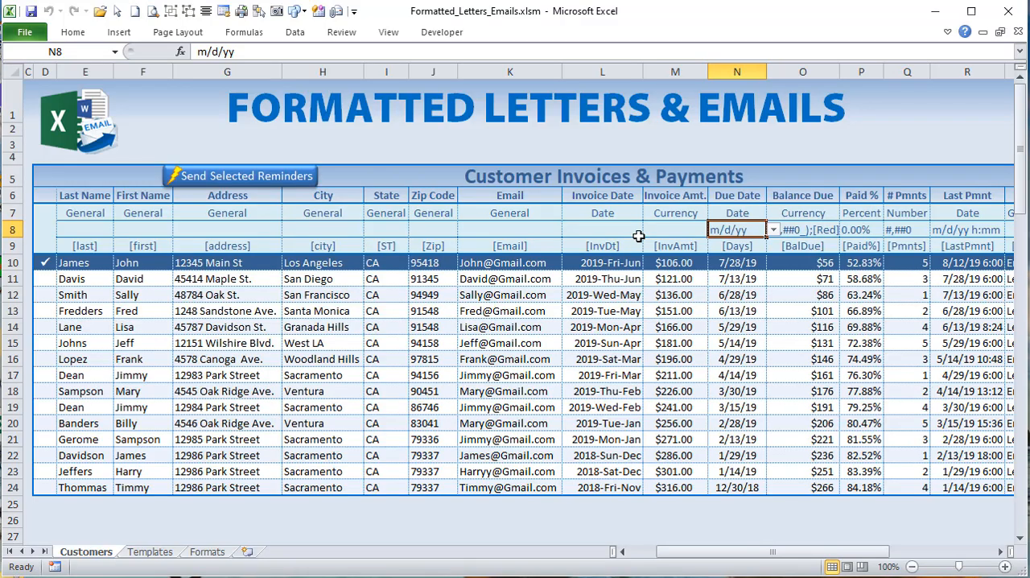
{"action": "left_click", "coordinate": [753, 210]}
{"action": "left_click", "coordinate": [773, 213]}
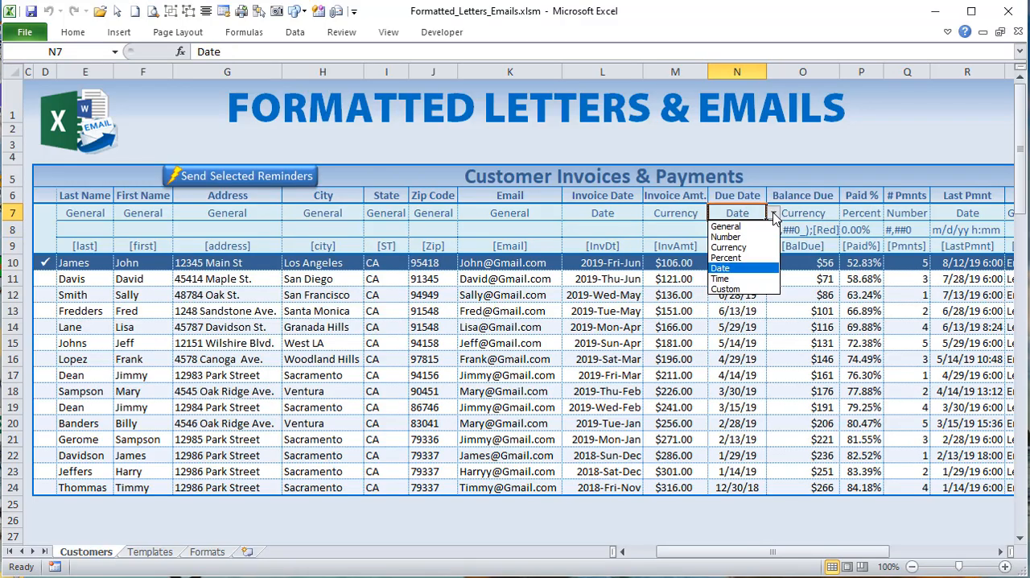
{"action": "left_click", "coordinate": [749, 245]}
{"action": "left_click", "coordinate": [747, 225]}
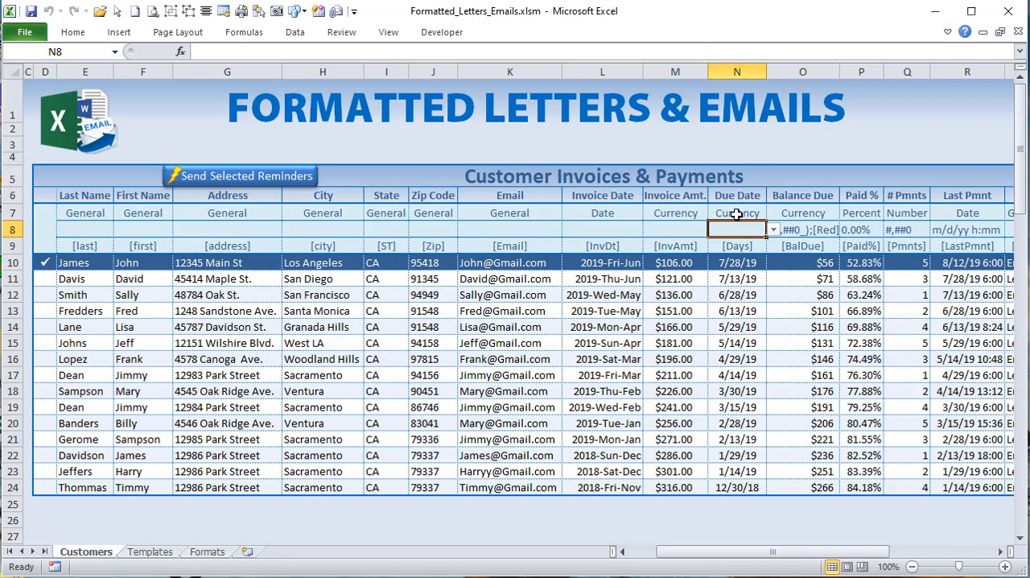
{"action": "left_click", "coordinate": [773, 230]}
{"action": "left_click", "coordinate": [761, 243]}
Step: Set the Due Date category in N7 to Date and choose the m/d/yy format in N8
{"action": "left_click", "coordinate": [755, 212]}
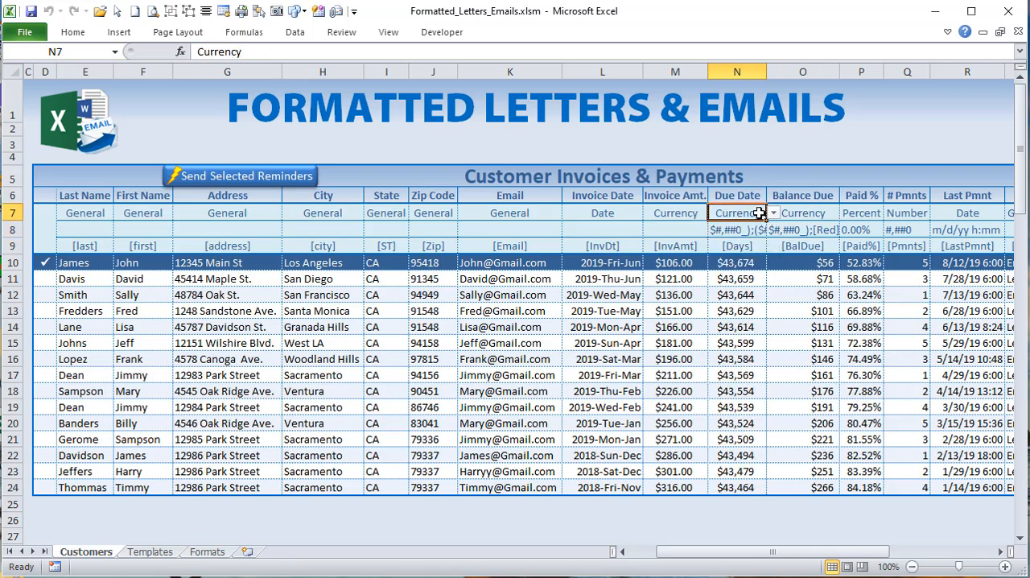
{"action": "left_click", "coordinate": [773, 213]}
{"action": "left_click", "coordinate": [742, 268]}
{"action": "left_click", "coordinate": [735, 231]}
{"action": "left_click", "coordinate": [773, 229]}
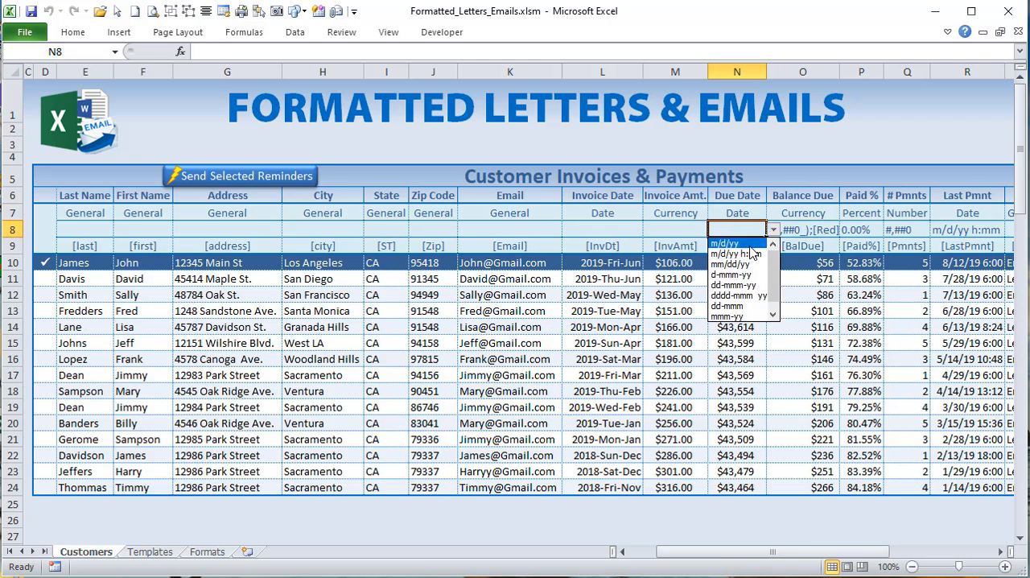
{"action": "left_click", "coordinate": [749, 243]}
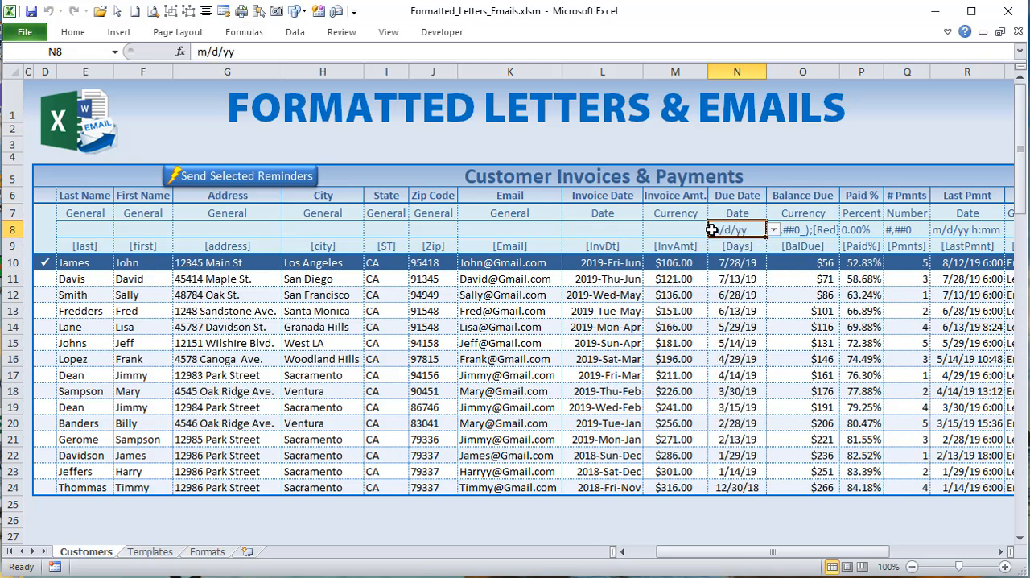
Step: Examine the Due Date cells N10:N24 against the format chosen in N8
{"action": "left_click_drag", "start_coordinate": [727, 259], "coordinate": [728, 488]}
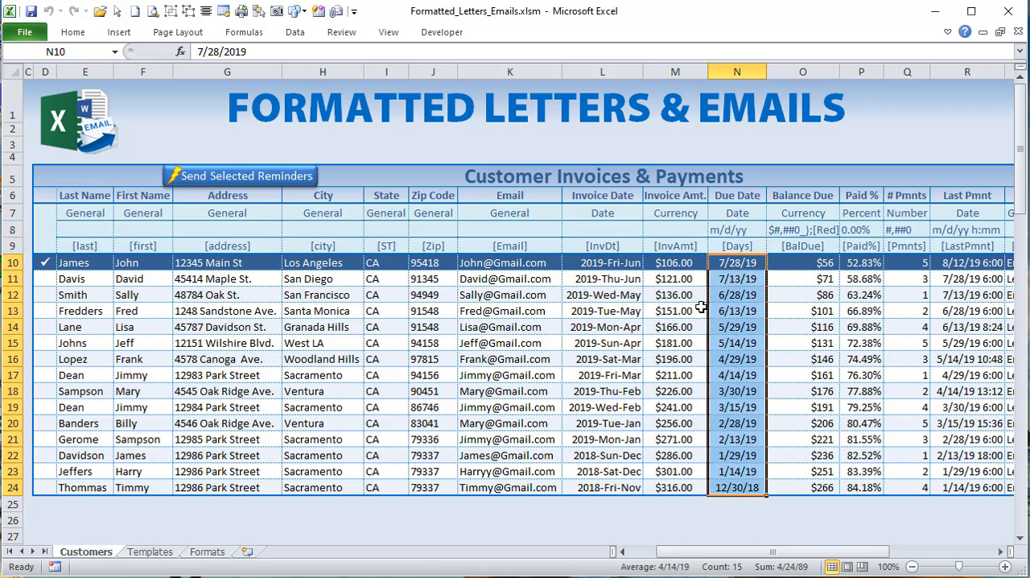
{"action": "left_click", "coordinate": [749, 231]}
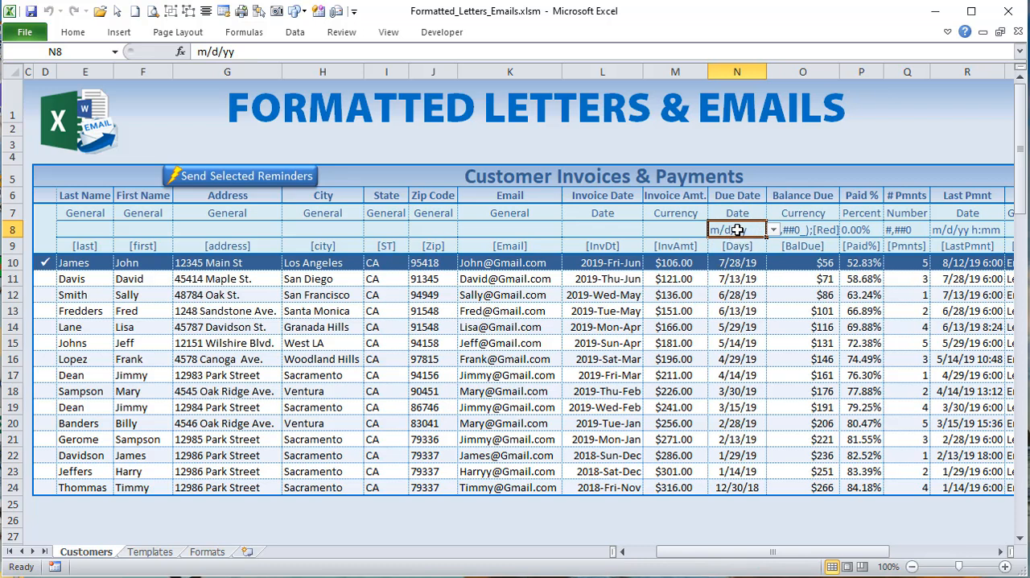
{"action": "left_click_drag", "start_coordinate": [732, 265], "coordinate": [732, 486]}
{"action": "left_click_drag", "start_coordinate": [740, 264], "coordinate": [735, 485]}
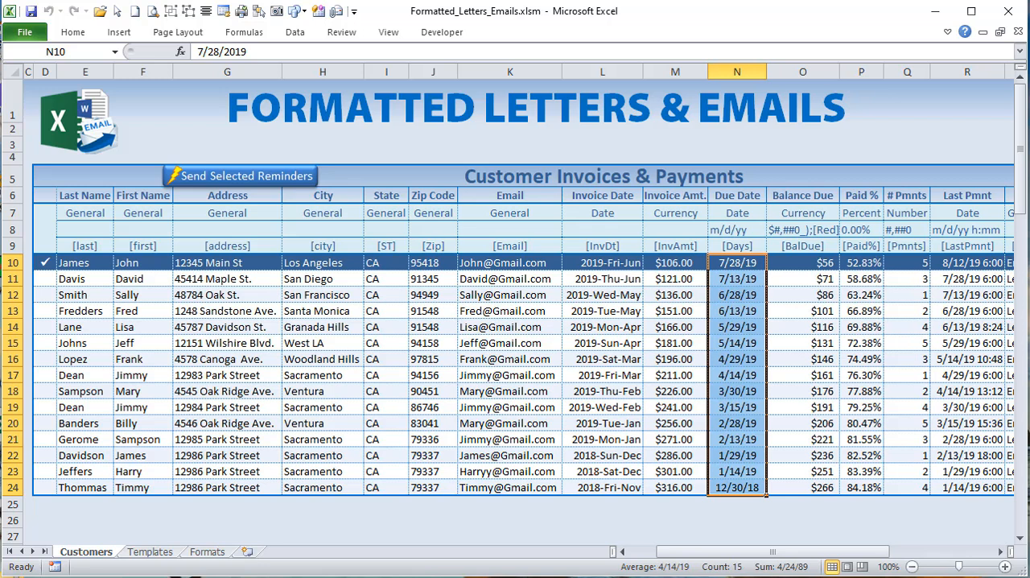
{"action": "left_click", "coordinate": [757, 233]}
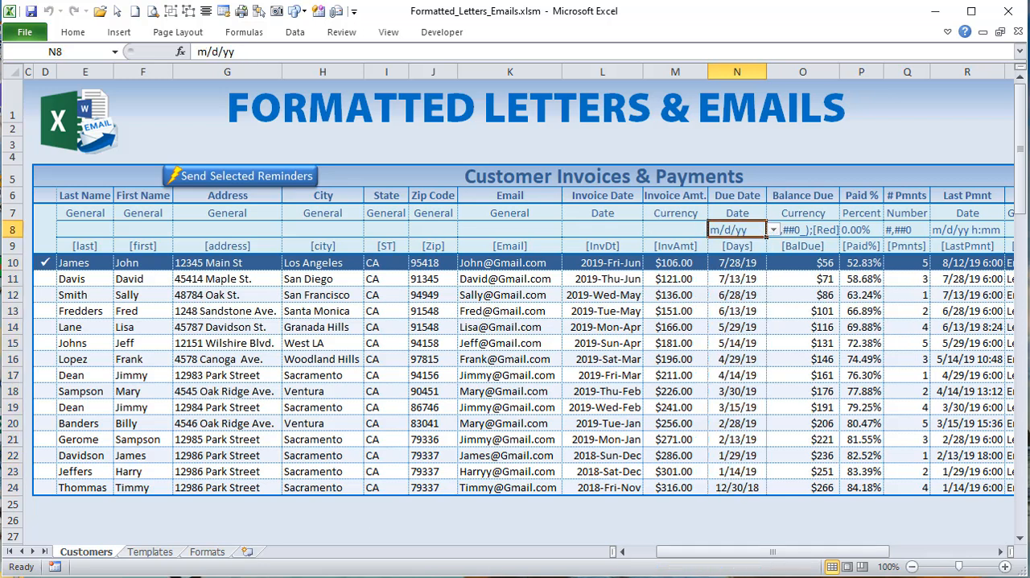
Step: In the Sheet1 code, reword the comment above the E8:S8 check to begin "On Change of Format"
{"action": "key", "text": "alt+F11"}
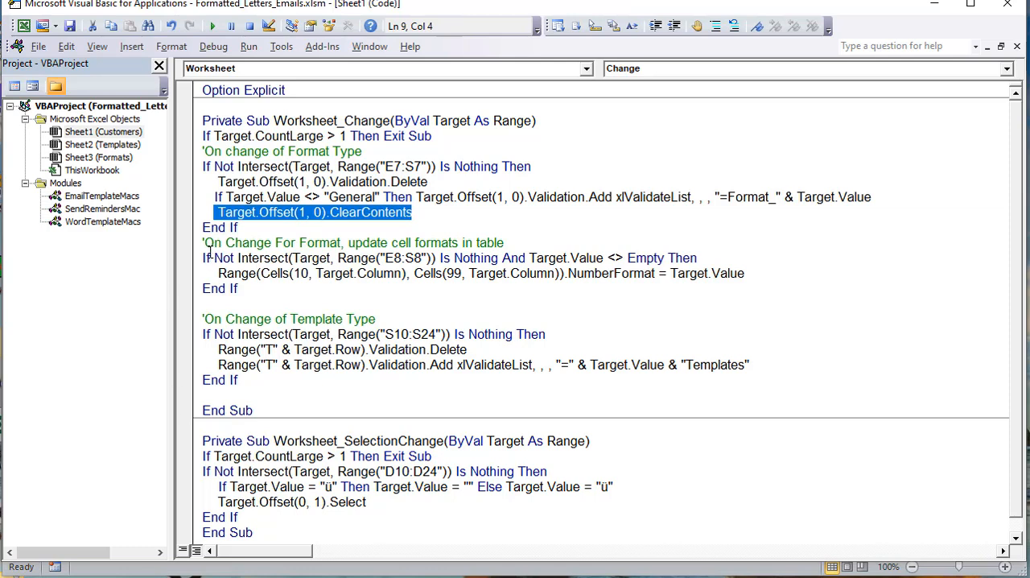
{"action": "left_click_drag", "start_coordinate": [210, 254], "coordinate": [361, 242]}
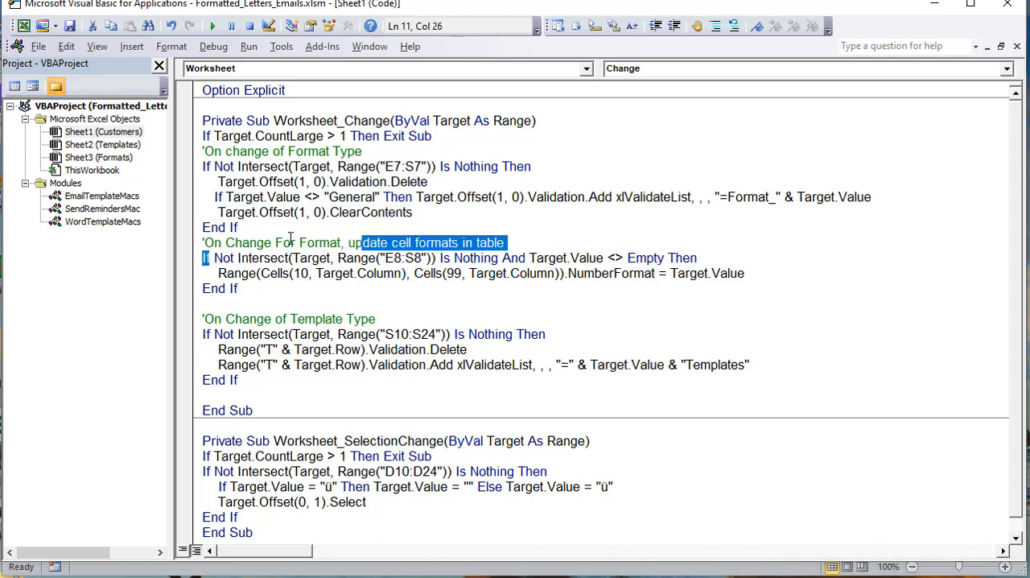
{"action": "left_click", "coordinate": [299, 242]}
{"action": "double_click", "coordinate": [298, 243]}
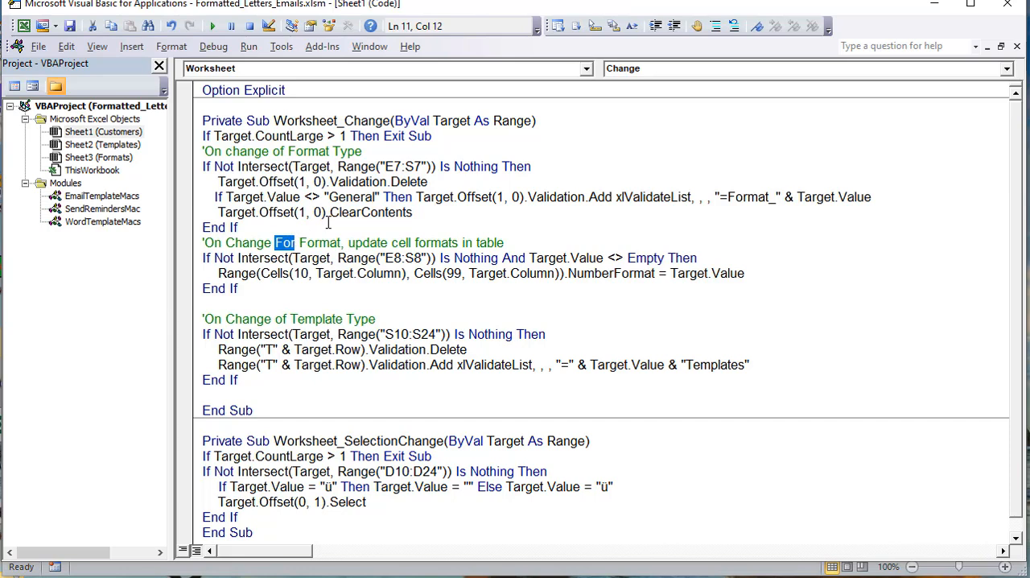
{"action": "type", "text": "of"}
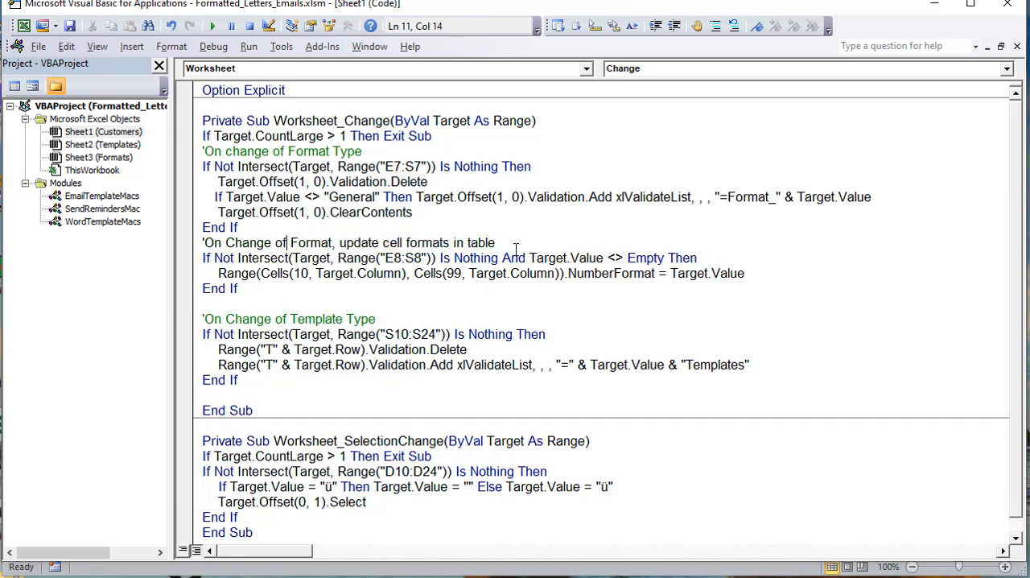
Step: Examine the rest of the format-change comment, the E8:S8 Intersect range and the Target.Value <> Empty condition
{"action": "left_click_drag", "start_coordinate": [513, 242], "coordinate": [314, 240]}
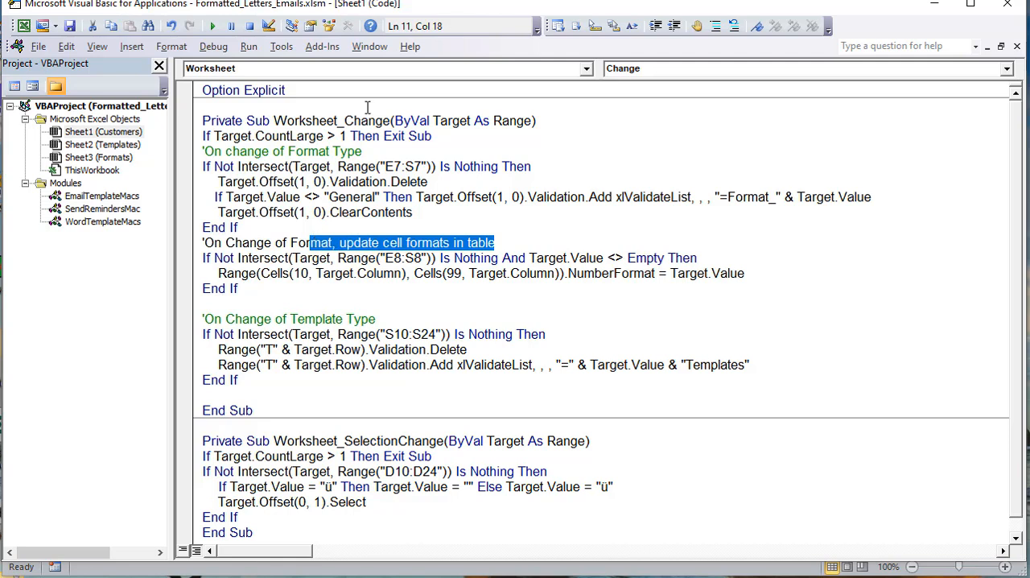
{"action": "left_click_drag", "start_coordinate": [435, 258], "coordinate": [387, 258]}
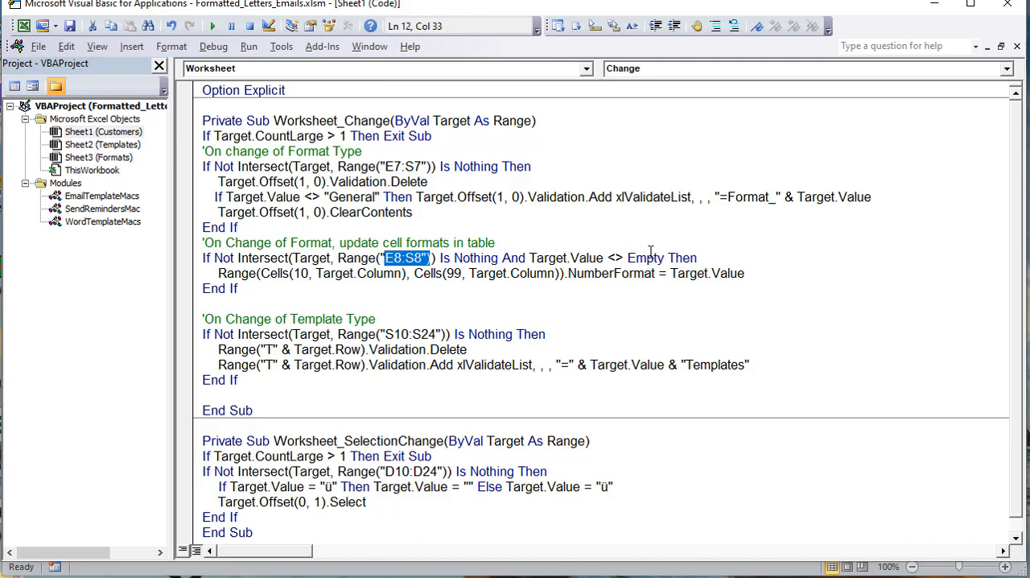
{"action": "left_click_drag", "start_coordinate": [724, 255], "coordinate": [529, 259]}
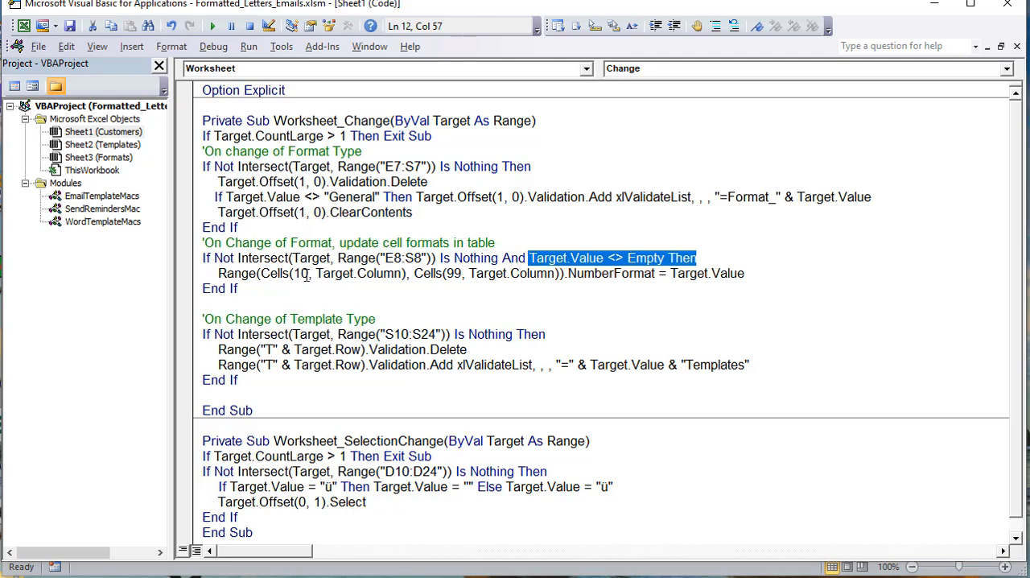
Step: Examine the range's starting cell, Cells(10, Target.Column), and check its row number against row 10 of the customer table
{"action": "left_click_drag", "start_coordinate": [312, 274], "coordinate": [292, 274]}
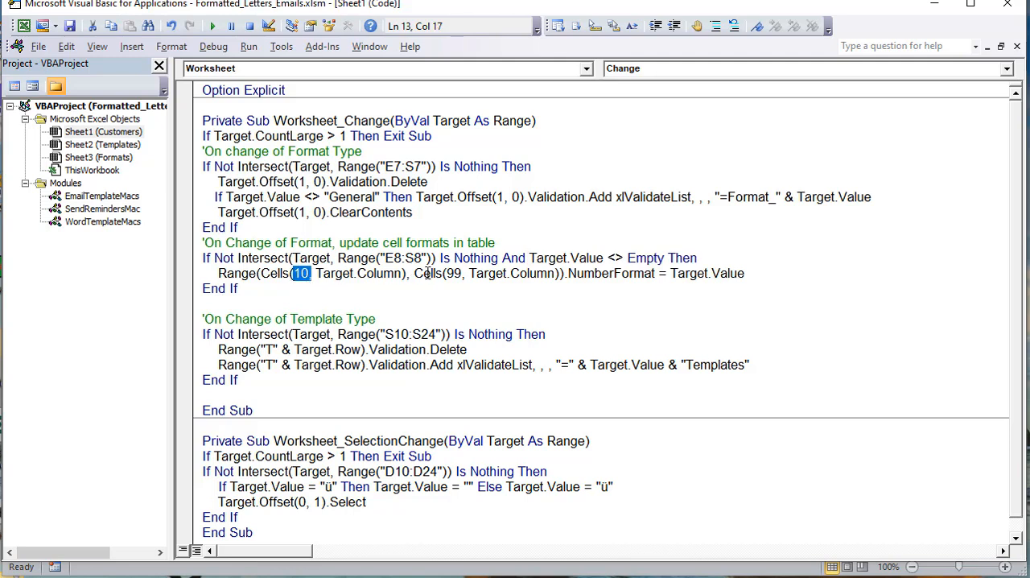
{"action": "left_click_drag", "start_coordinate": [415, 274], "coordinate": [219, 274]}
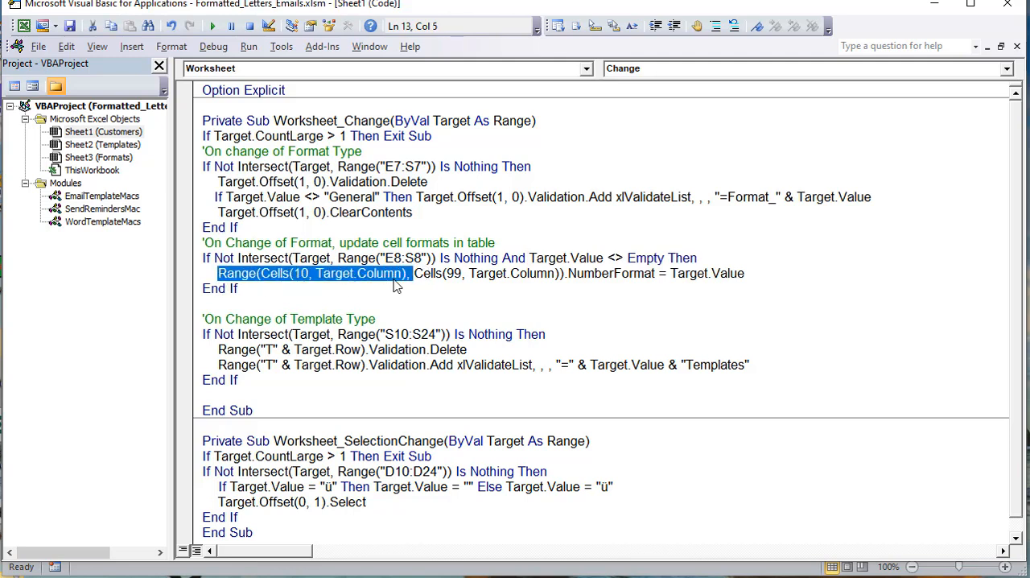
{"action": "left_click_drag", "start_coordinate": [414, 274], "coordinate": [578, 274]}
{"action": "left_click", "coordinate": [368, 274]}
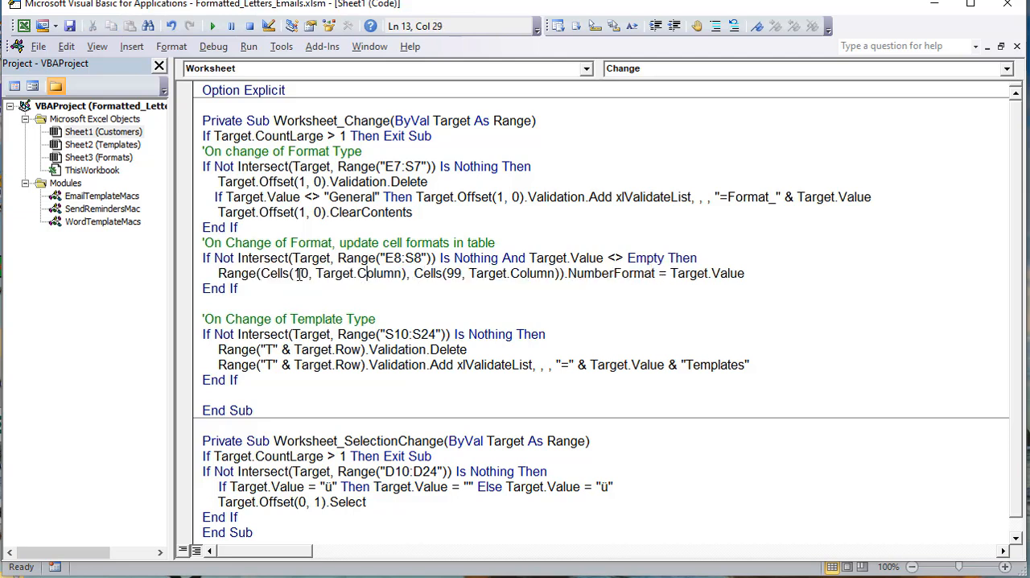
{"action": "left_click_drag", "start_coordinate": [317, 274], "coordinate": [401, 279]}
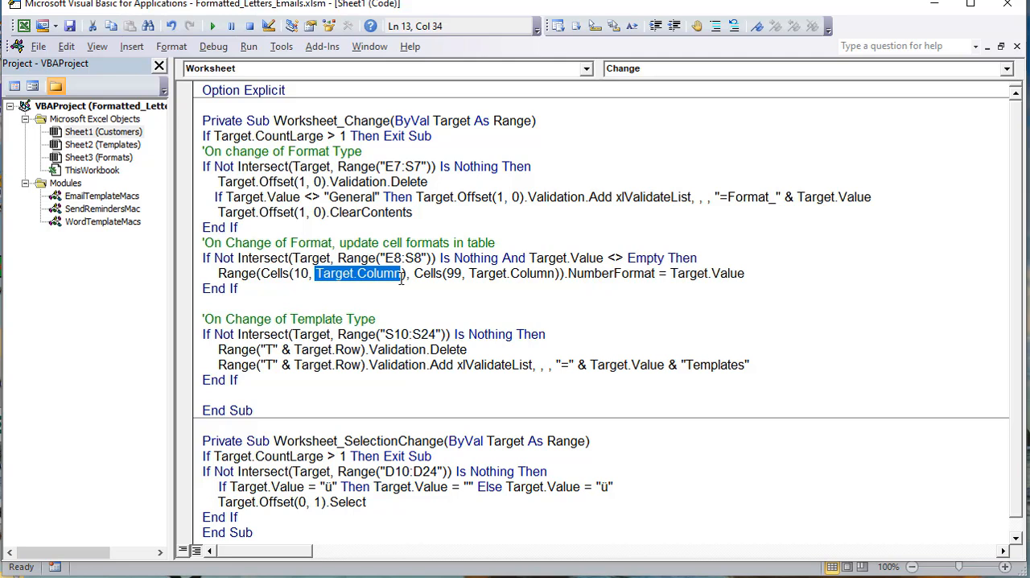
{"action": "left_click_drag", "start_coordinate": [309, 273], "coordinate": [293, 274]}
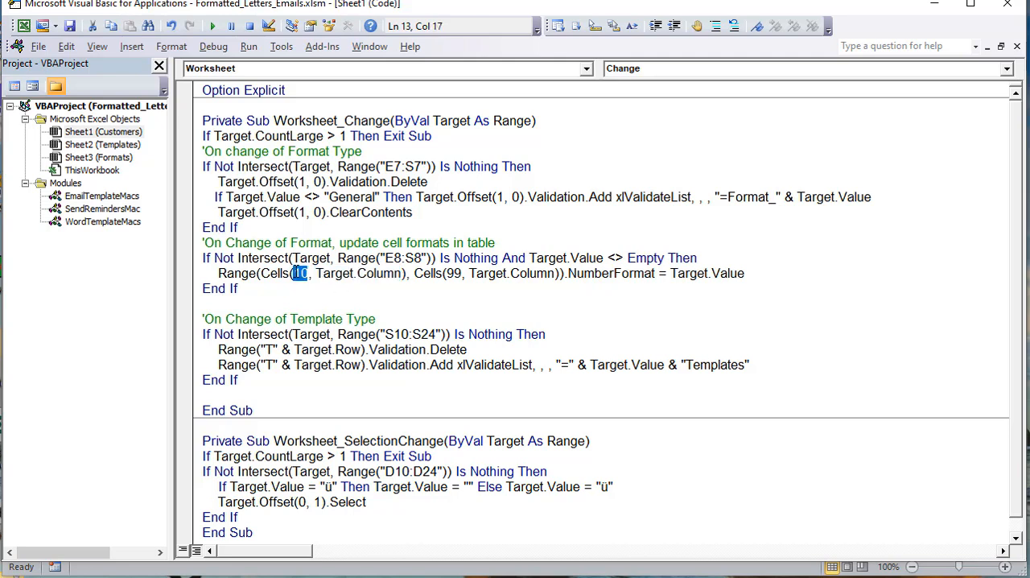
{"action": "key", "text": "alt+F11"}
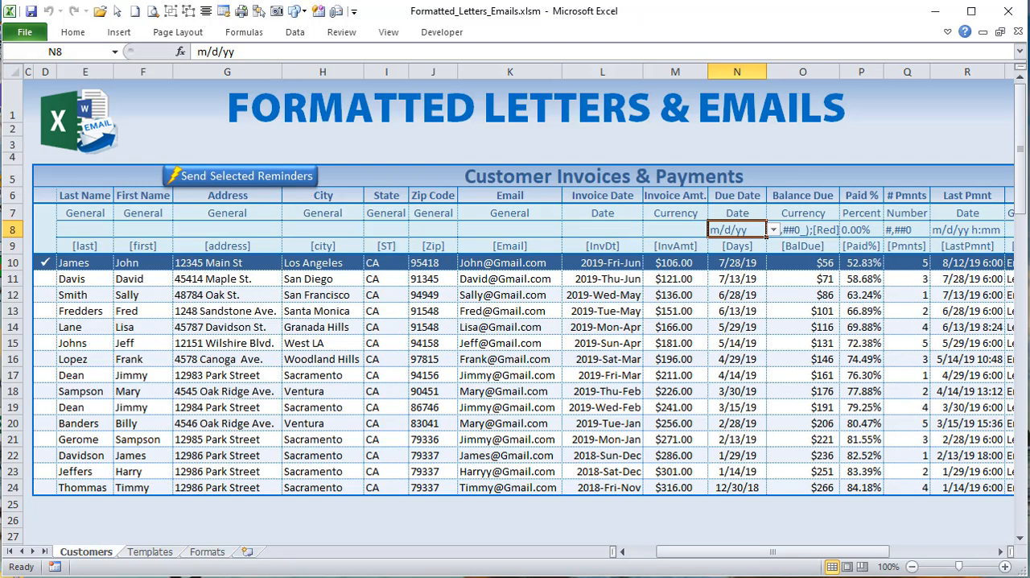
{"action": "left_click", "coordinate": [18, 267]}
Step: Back in the code, examine the ending cell, Cells(99, Target.Column), the full range and its NumberFormat = Target.Value assignment
{"action": "key", "text": "alt+F11"}
{"action": "left_click_drag", "start_coordinate": [465, 274], "coordinate": [445, 274]}
{"action": "left_click", "coordinate": [459, 274]}
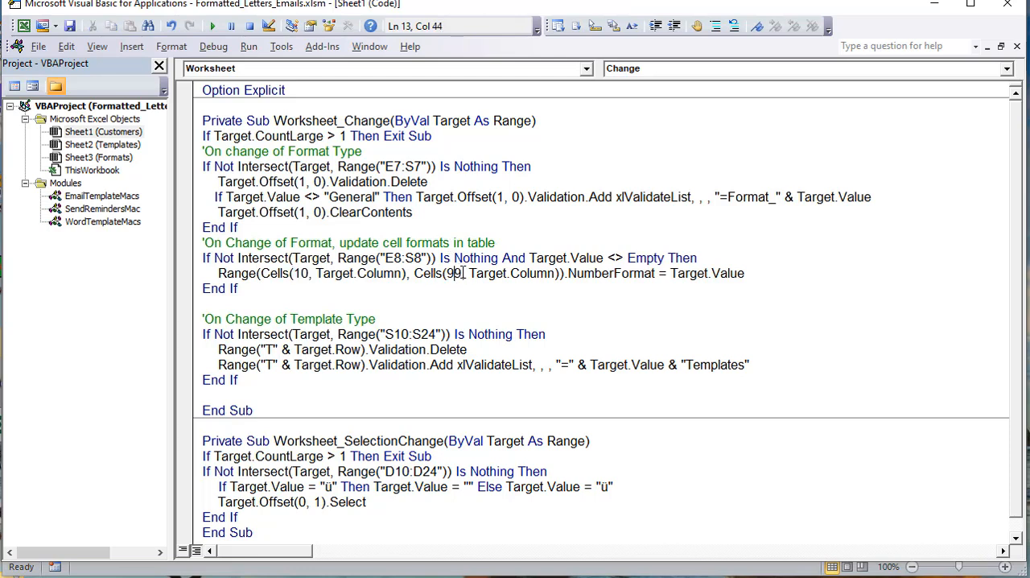
{"action": "left_click", "coordinate": [464, 274]}
{"action": "left_click_drag", "start_coordinate": [461, 275], "coordinate": [562, 275]}
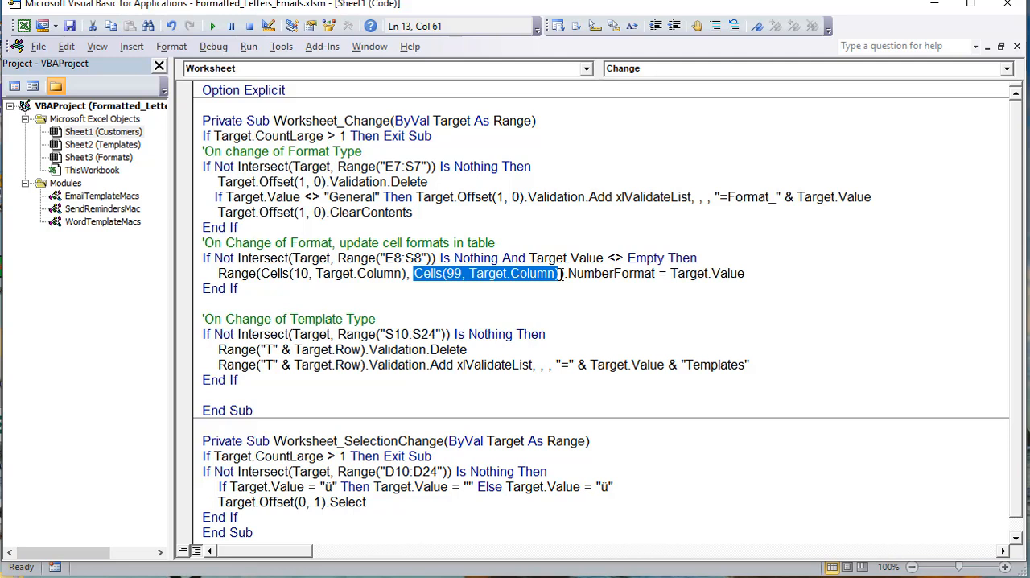
{"action": "left_click_drag", "start_coordinate": [564, 274], "coordinate": [220, 275]}
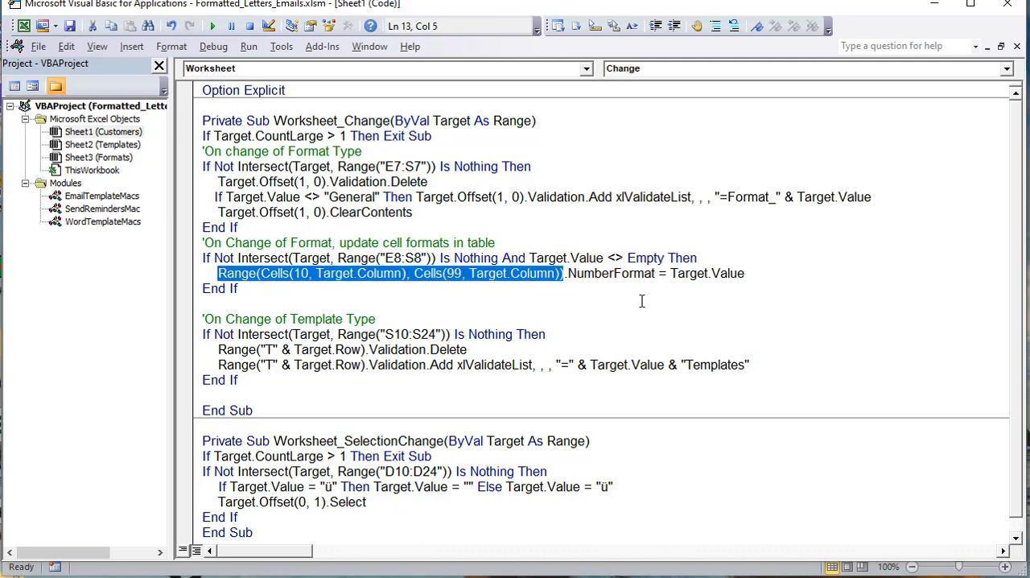
{"action": "left_click_drag", "start_coordinate": [658, 274], "coordinate": [557, 275]}
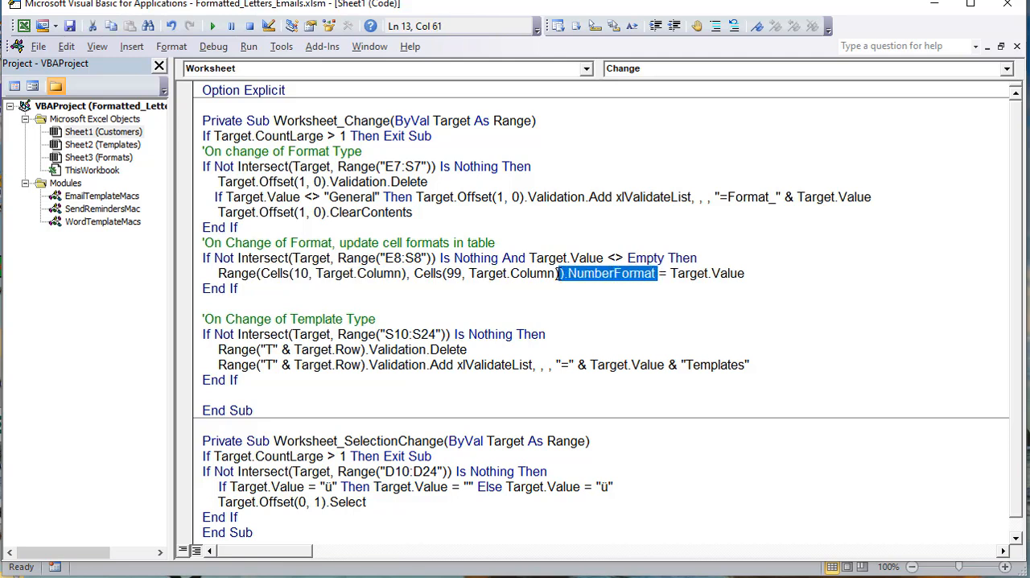
{"action": "left_click_drag", "start_coordinate": [760, 275], "coordinate": [672, 273]}
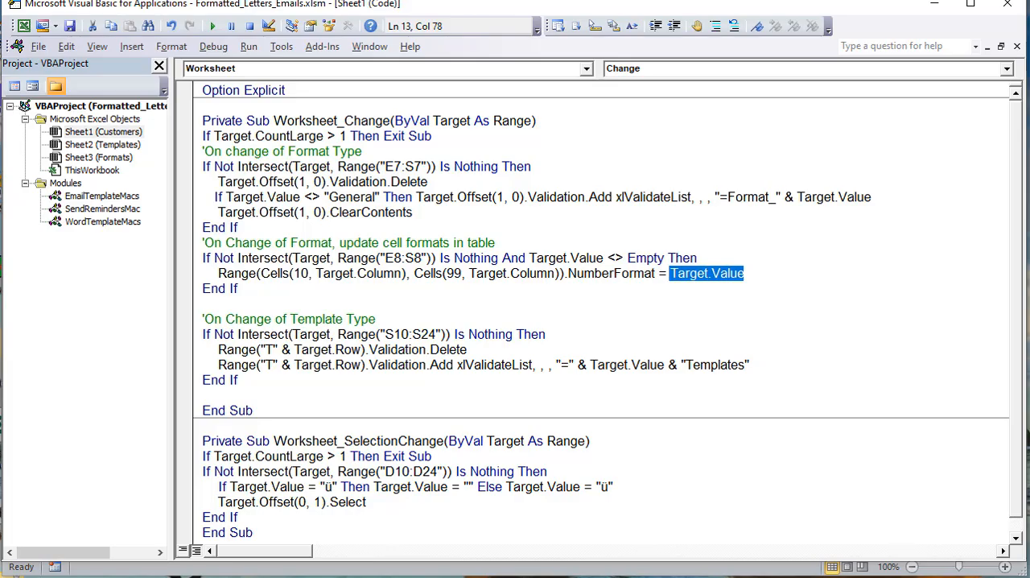
Step: Return to the workbook and set the Due Date format in N8 to d-mmm-yy
{"action": "key", "text": "alt+F11"}
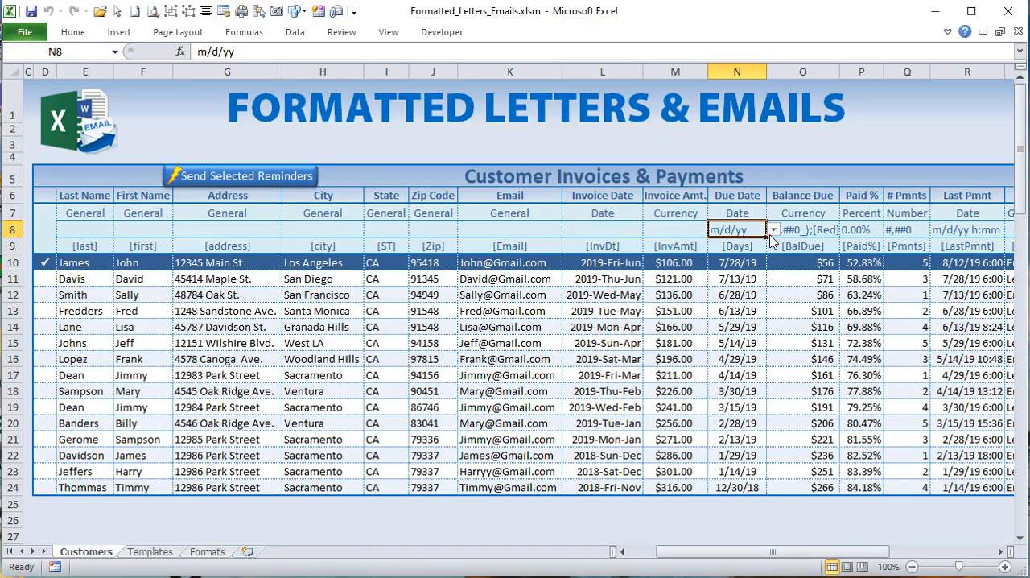
{"action": "left_click", "coordinate": [773, 230]}
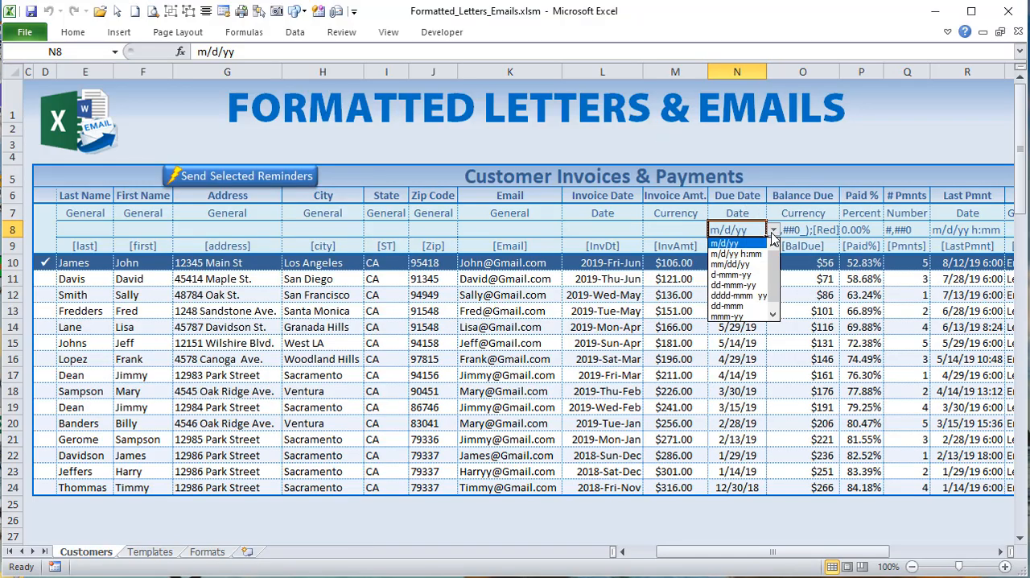
{"action": "left_click", "coordinate": [731, 275]}
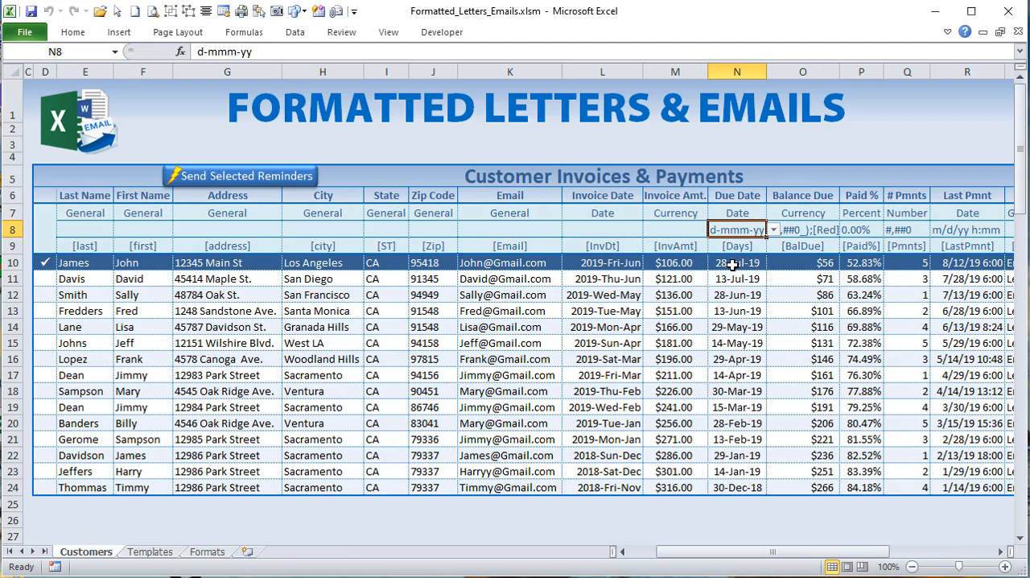
Step: Check the reformatted due dates in N10:N24, and return to the code's template-type Intersect line
{"action": "left_click", "coordinate": [725, 258]}
{"action": "left_click_drag", "start_coordinate": [724, 257], "coordinate": [741, 487]}
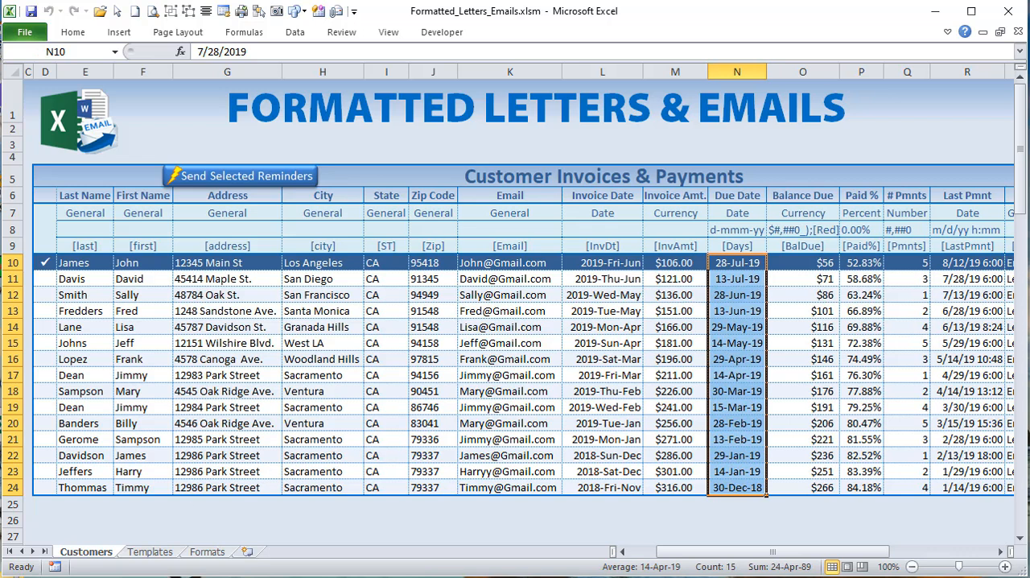
{"action": "key", "text": "alt+F11"}
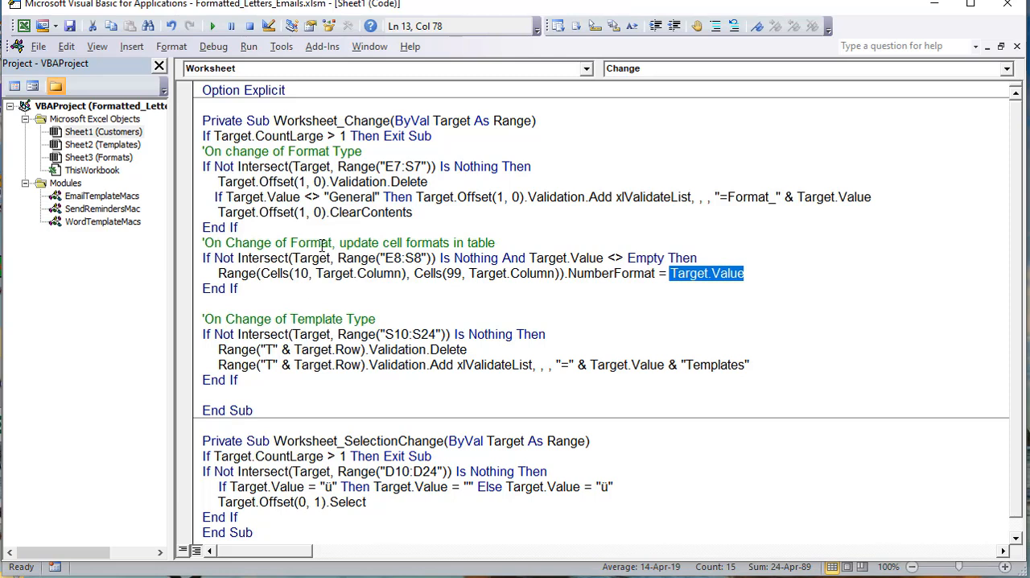
{"action": "left_click", "coordinate": [572, 334]}
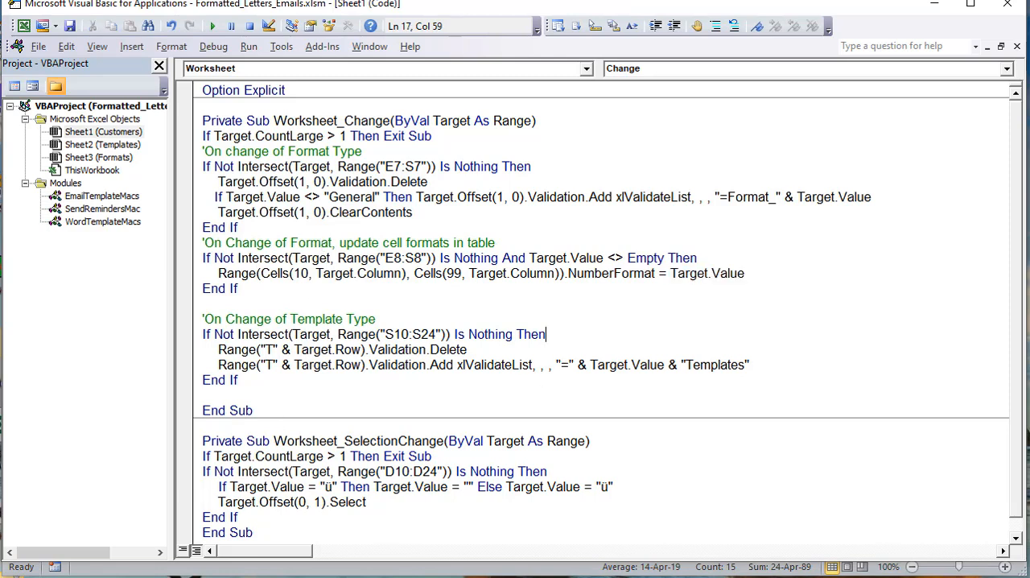
Step: Back in the workbook, examine the Type cells S10:S24 and the Template cells T10:T24
{"action": "key", "text": "alt+F11"}
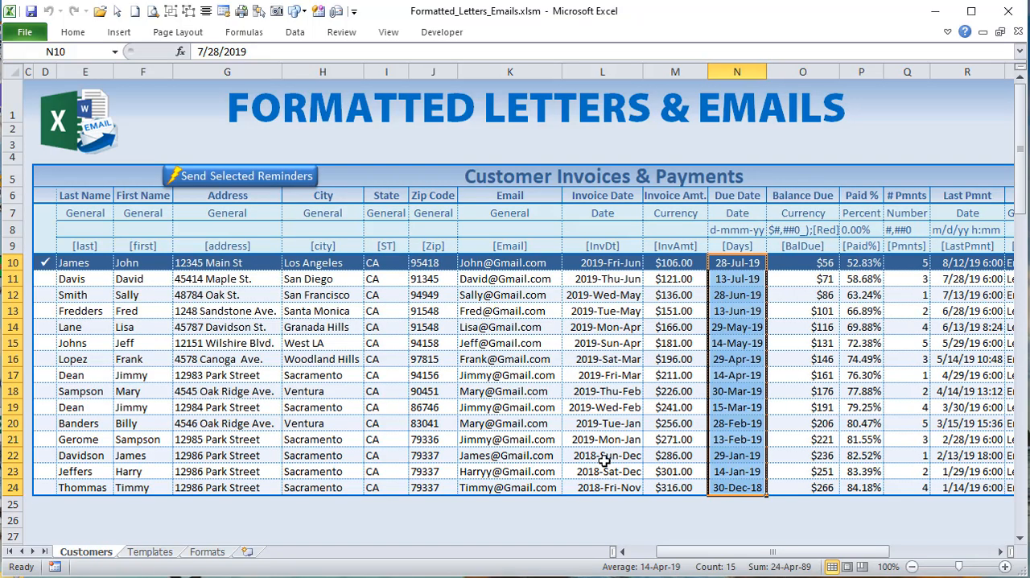
{"action": "left_click_drag", "start_coordinate": [720, 551], "coordinate": [773, 552]}
{"action": "left_click_drag", "start_coordinate": [650, 263], "coordinate": [636, 487]}
{"action": "left_click_drag", "start_coordinate": [749, 263], "coordinate": [728, 487]}
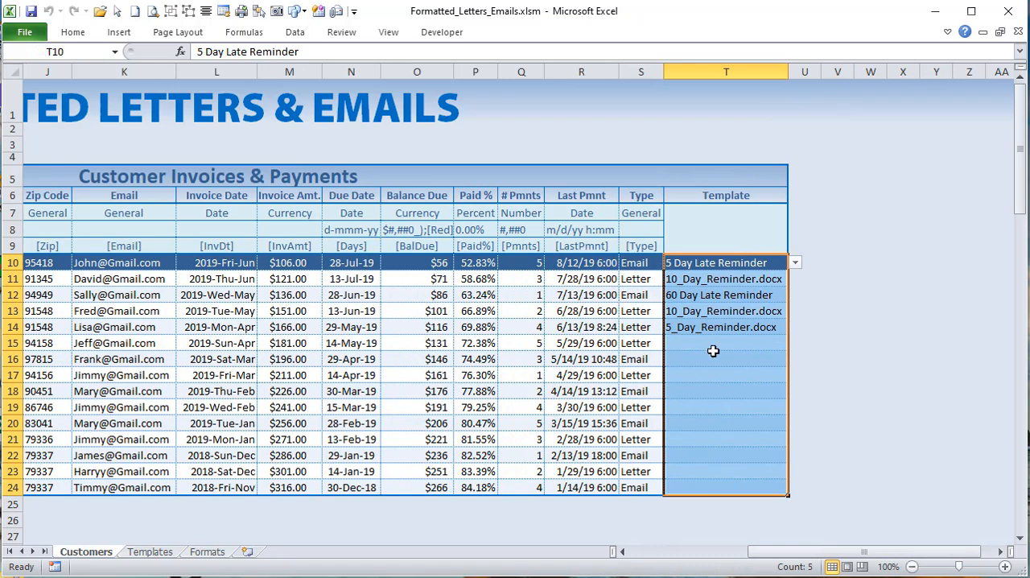
Step: Examine the Type in S14 and the template choices offered in T14
{"action": "left_click", "coordinate": [637, 326]}
{"action": "left_click", "coordinate": [697, 328]}
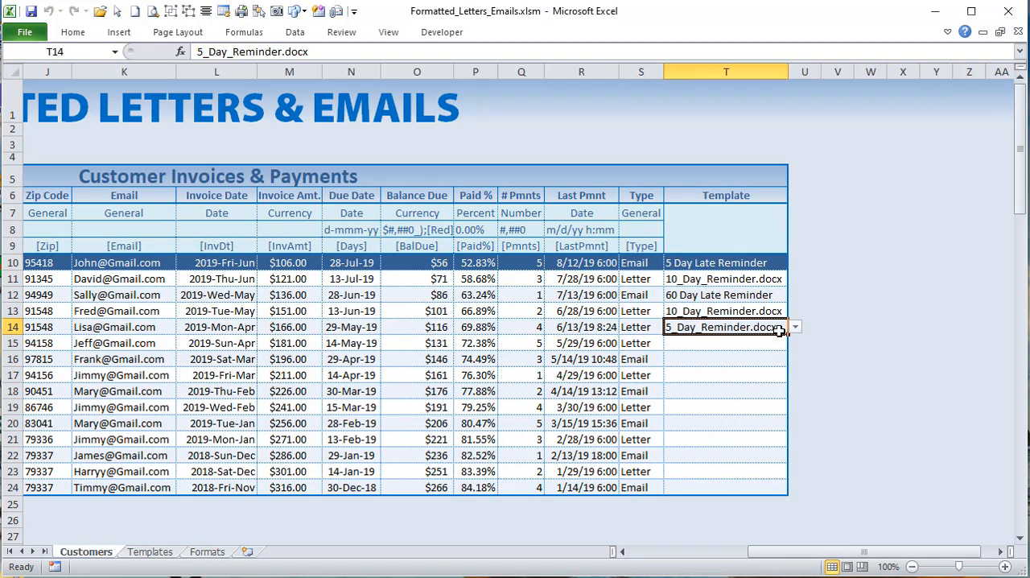
{"action": "left_click", "coordinate": [796, 328]}
{"action": "left_click", "coordinate": [796, 327]}
Step: Set the Type in S14 to Email and check the template choices offered in T14
{"action": "left_click", "coordinate": [632, 327]}
{"action": "left_click", "coordinate": [671, 327]}
{"action": "left_click", "coordinate": [636, 351]}
{"action": "left_click", "coordinate": [706, 329]}
{"action": "left_click", "coordinate": [795, 328]}
{"action": "left_click", "coordinate": [734, 329]}
{"action": "left_click", "coordinate": [644, 326]}
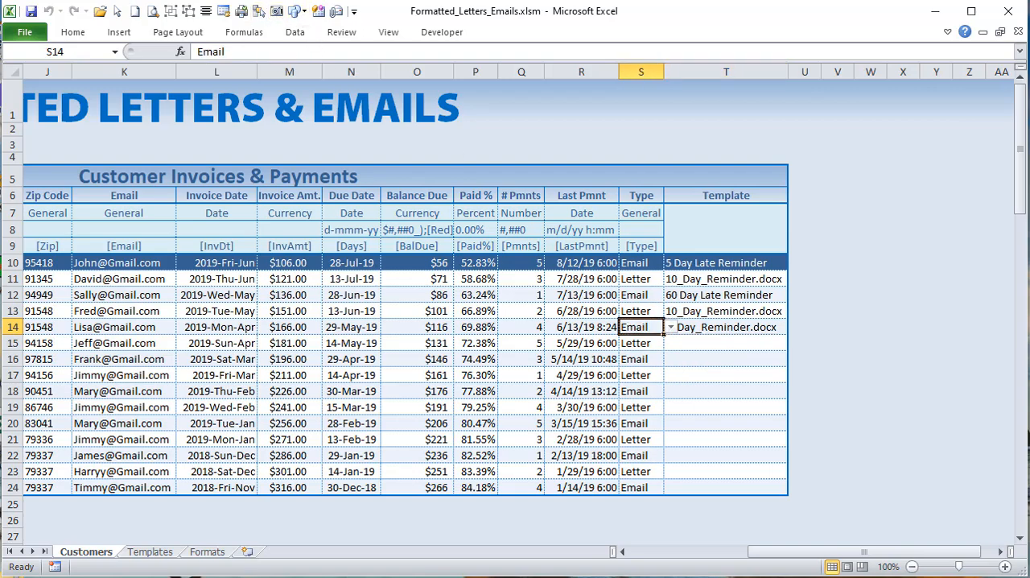
Step: Return to the code and examine the S10:S24 Intersect range and the Validation.Delete line for template type changes
{"action": "key", "text": "alt+F11"}
{"action": "left_click_drag", "start_coordinate": [435, 334], "coordinate": [386, 334]}
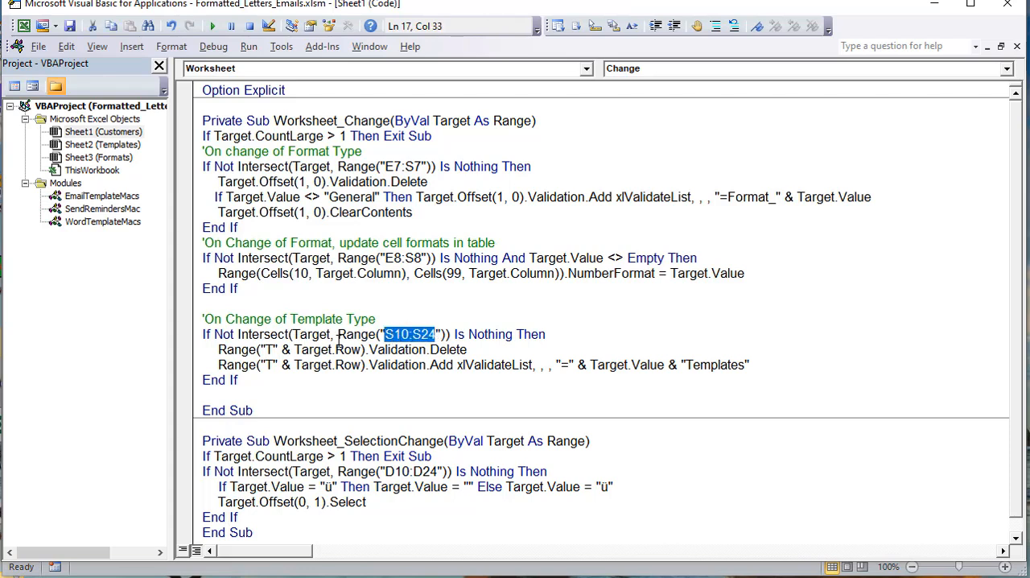
{"action": "left_click_drag", "start_coordinate": [496, 348], "coordinate": [214, 338]}
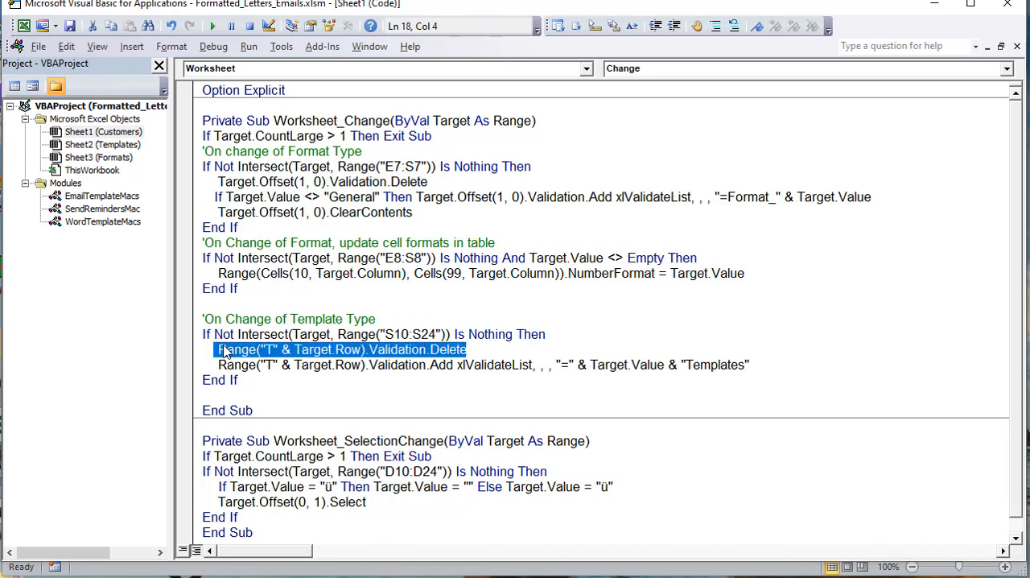
{"action": "left_click", "coordinate": [283, 351]}
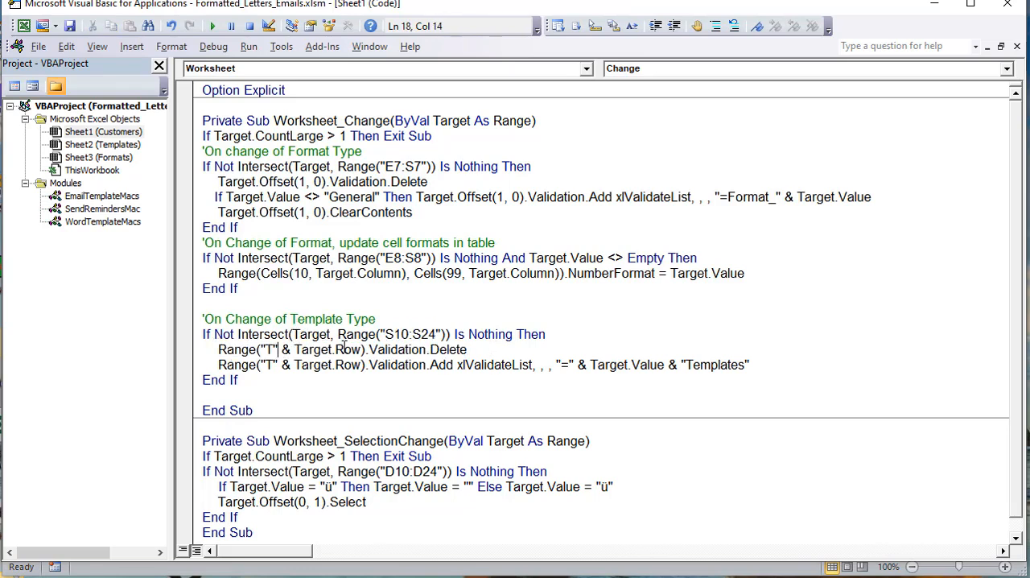
{"action": "left_click_drag", "start_coordinate": [394, 334], "coordinate": [421, 334]}
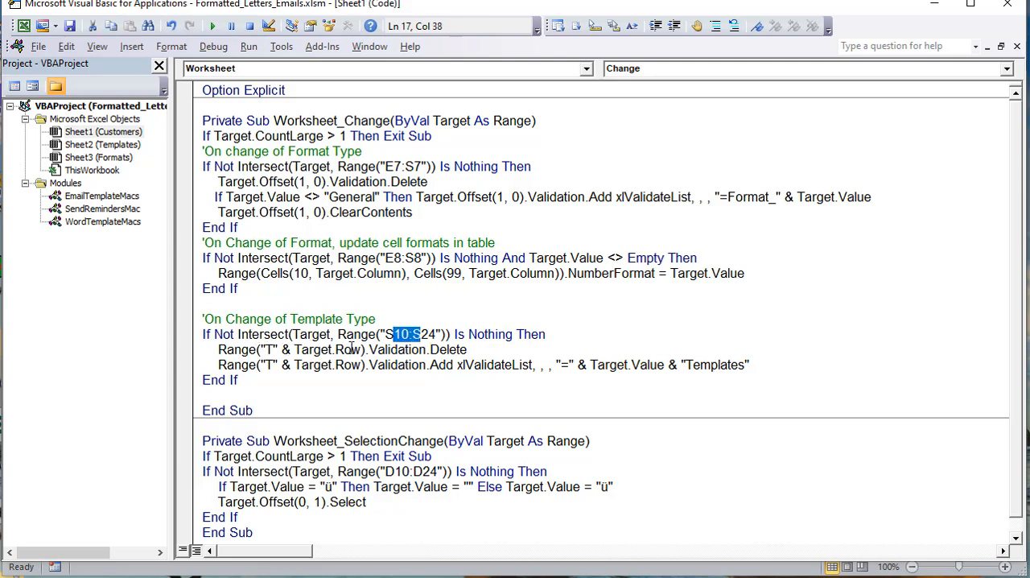
Step: Examine how Range("T" & Target.Row) and its Validation call form the statement that deletes the template validation
{"action": "left_click_drag", "start_coordinate": [364, 351], "coordinate": [214, 350]}
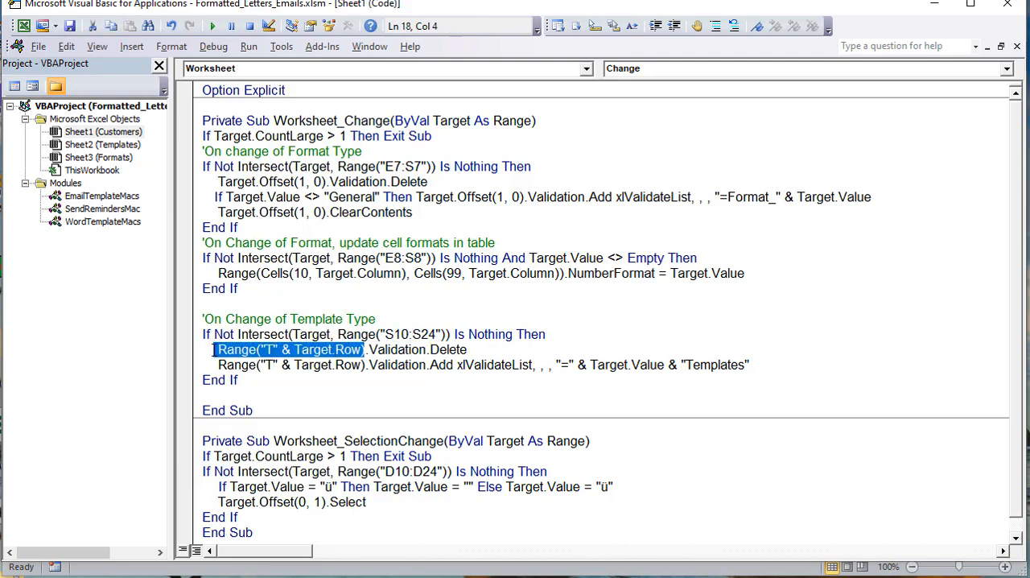
{"action": "left_click", "coordinate": [348, 364]}
{"action": "mouse_move", "coordinate": [361, 365]}
{"action": "left_mouse_down"}
{"action": "mouse_move", "coordinate": [306, 350]}
{"action": "mouse_move", "coordinate": [360, 350]}
{"action": "left_mouse_up"}
{"action": "left_click", "coordinate": [352, 349]}
{"action": "left_click_drag", "start_coordinate": [425, 350], "coordinate": [367, 349]}
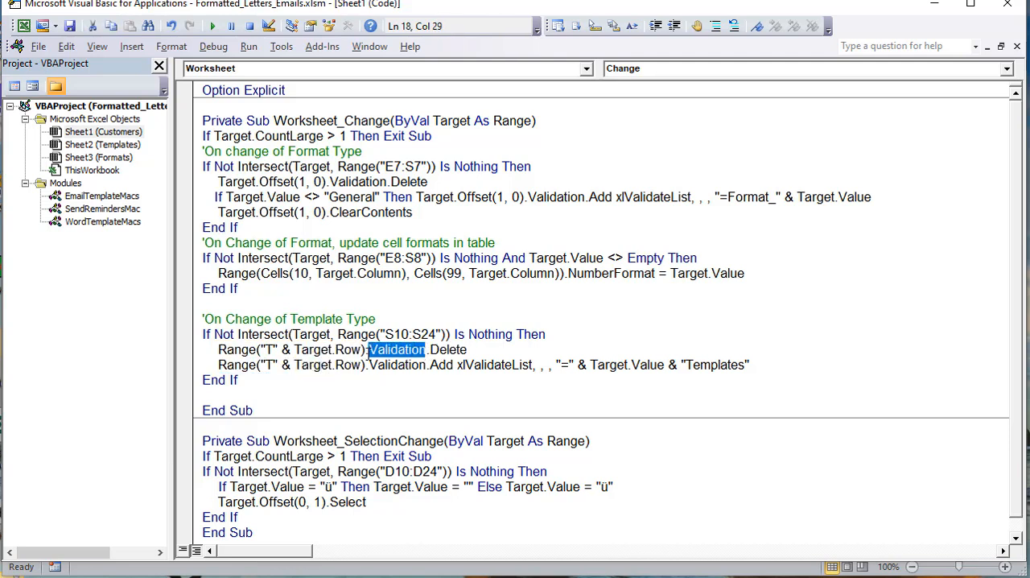
{"action": "left_click_drag", "start_coordinate": [471, 350], "coordinate": [218, 355]}
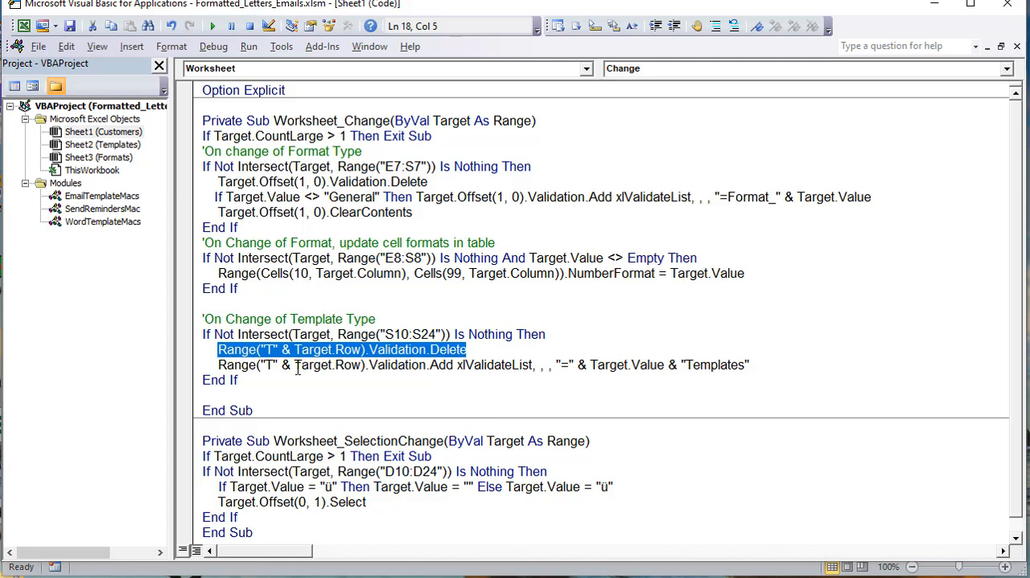
Step: Examine the Validation.Add statement, its xlValidateList type and the Target.Value & "Templates" list source
{"action": "left_click_drag", "start_coordinate": [460, 364], "coordinate": [217, 366]}
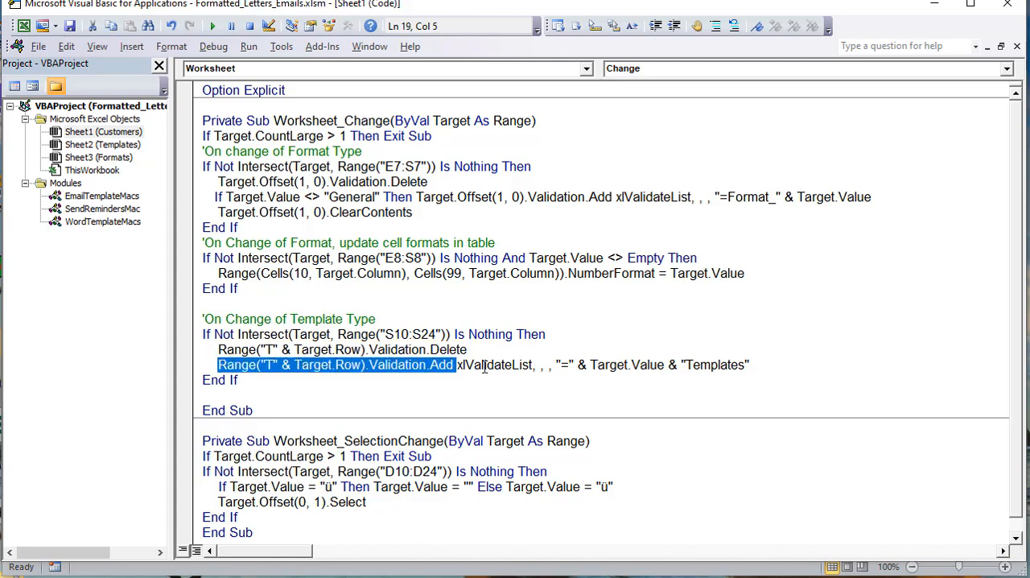
{"action": "left_click_drag", "start_coordinate": [528, 365], "coordinate": [455, 366]}
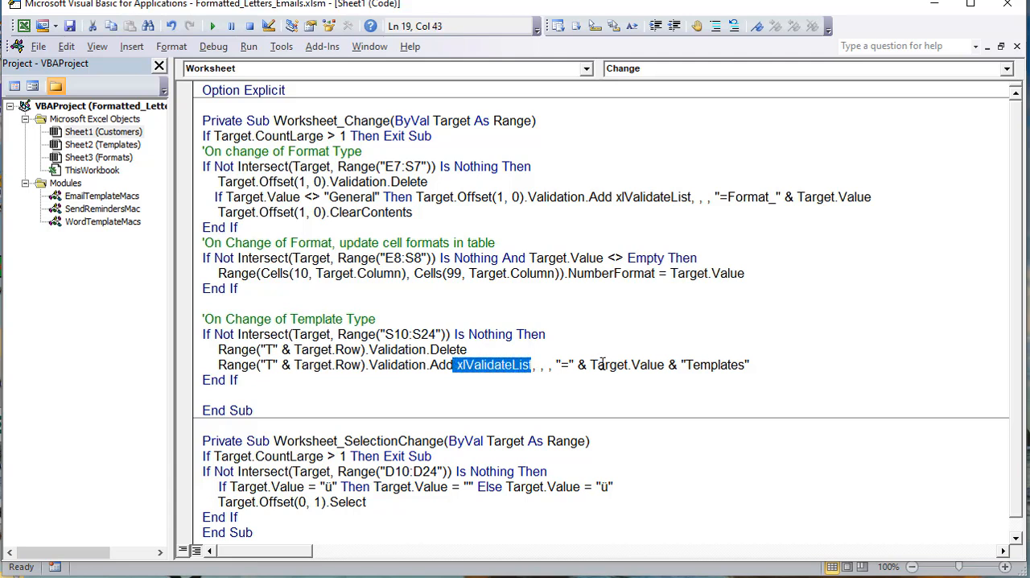
{"action": "left_click_drag", "start_coordinate": [669, 367], "coordinate": [589, 366]}
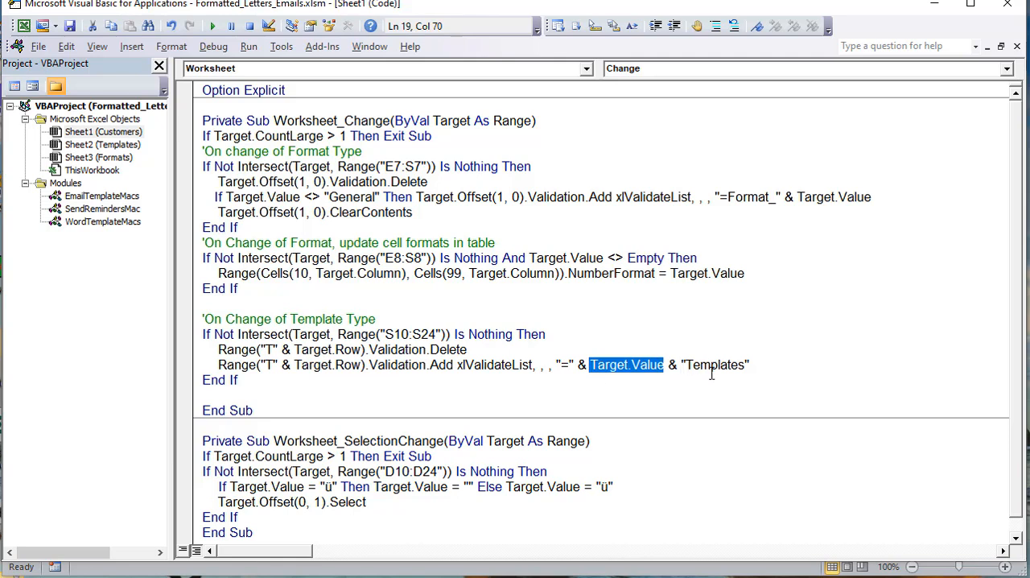
{"action": "left_click_drag", "start_coordinate": [750, 364], "coordinate": [592, 366]}
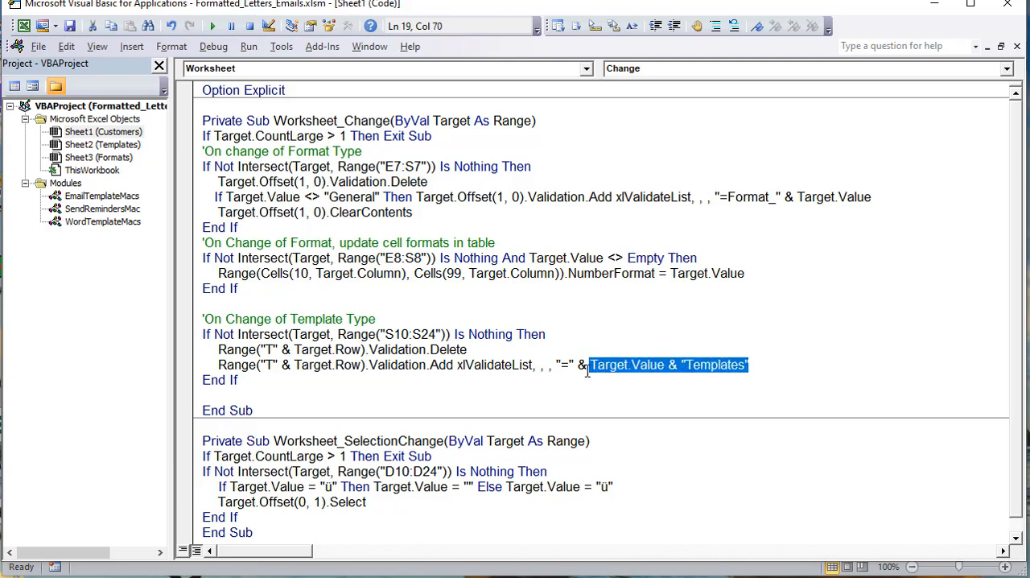
Step: In the workbook, examine the formulas of the named ranges EmailTemplates and LetterTemplates
{"action": "key", "text": "alt+F11"}
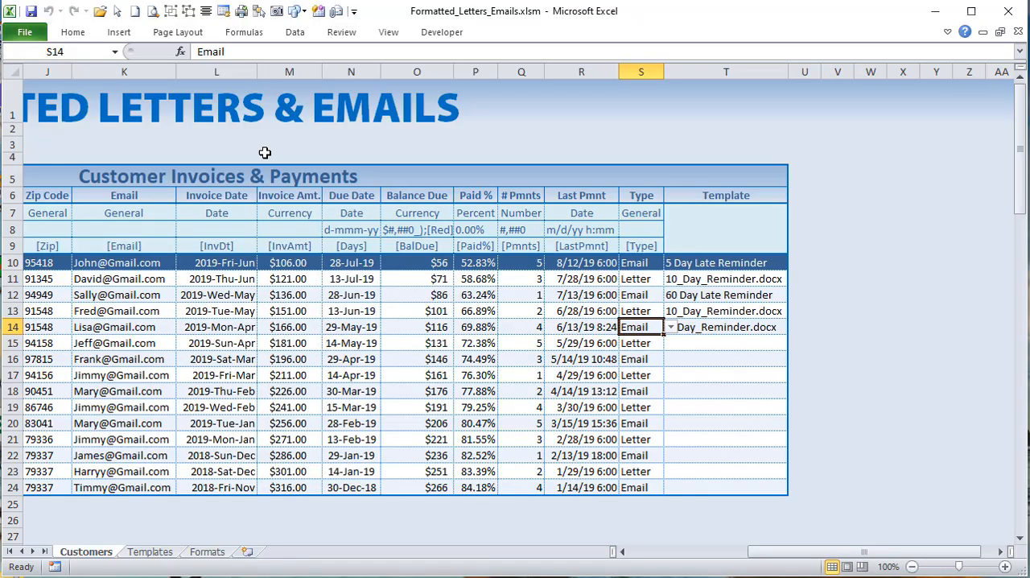
{"action": "left_click", "coordinate": [256, 36]}
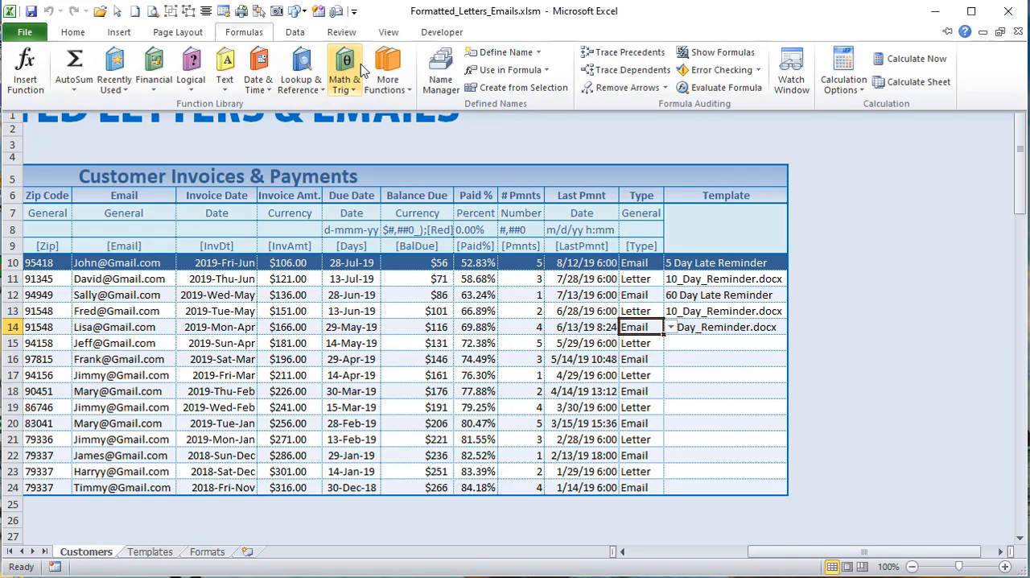
{"action": "left_click", "coordinate": [421, 71]}
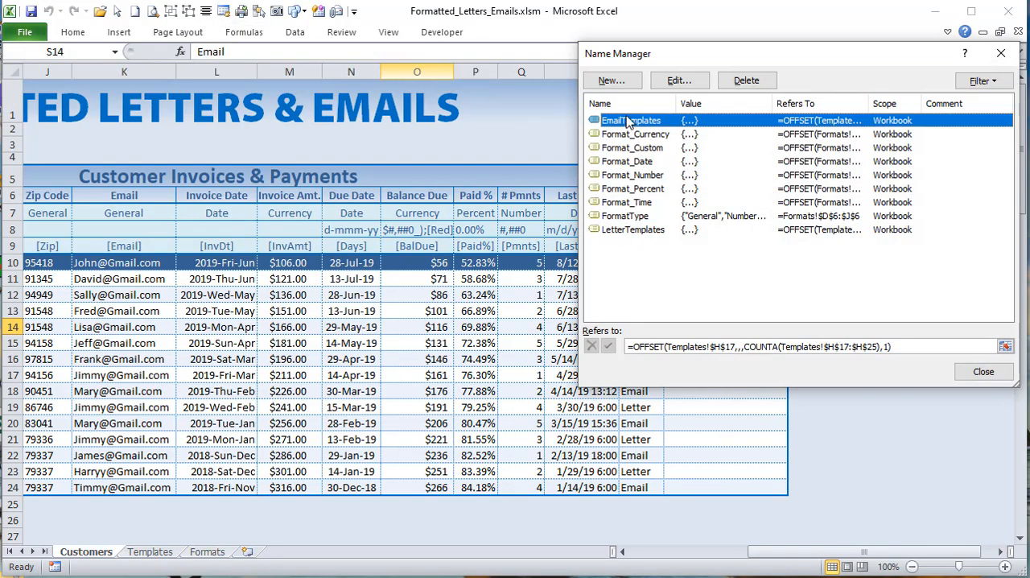
{"action": "left_click", "coordinate": [632, 230]}
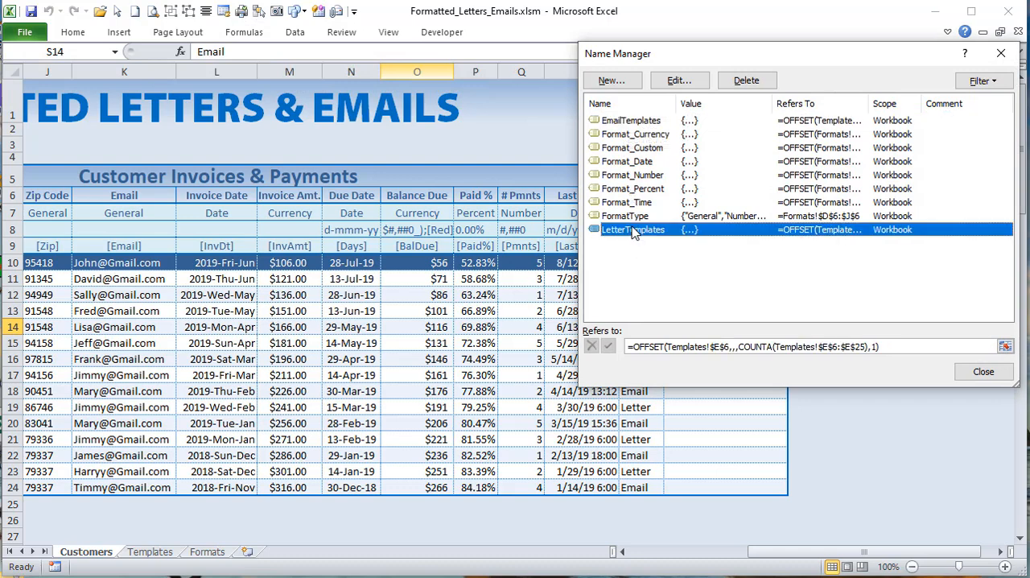
{"action": "left_click", "coordinate": [630, 120]}
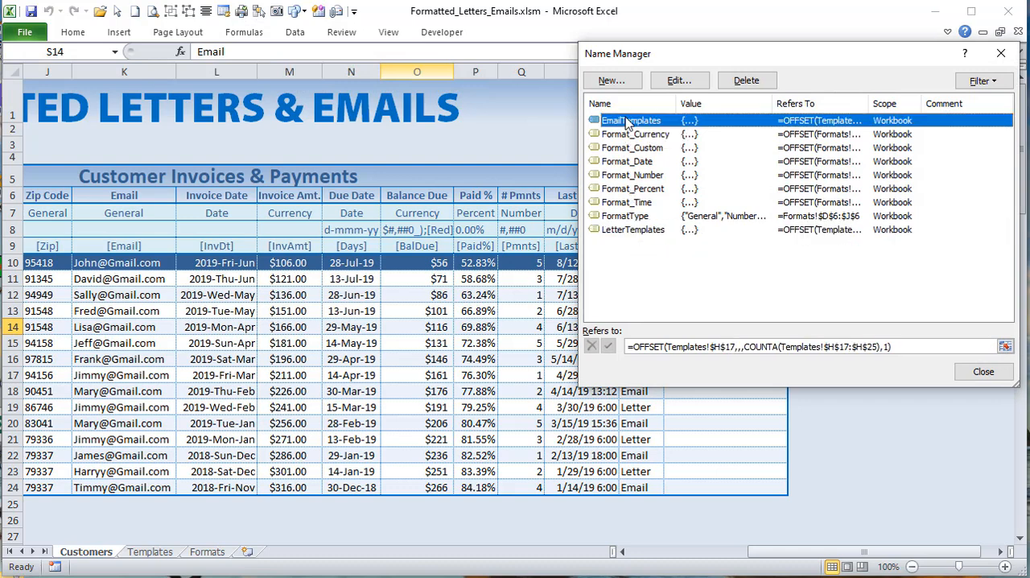
{"action": "left_click", "coordinate": [632, 231]}
{"action": "left_click", "coordinate": [638, 134]}
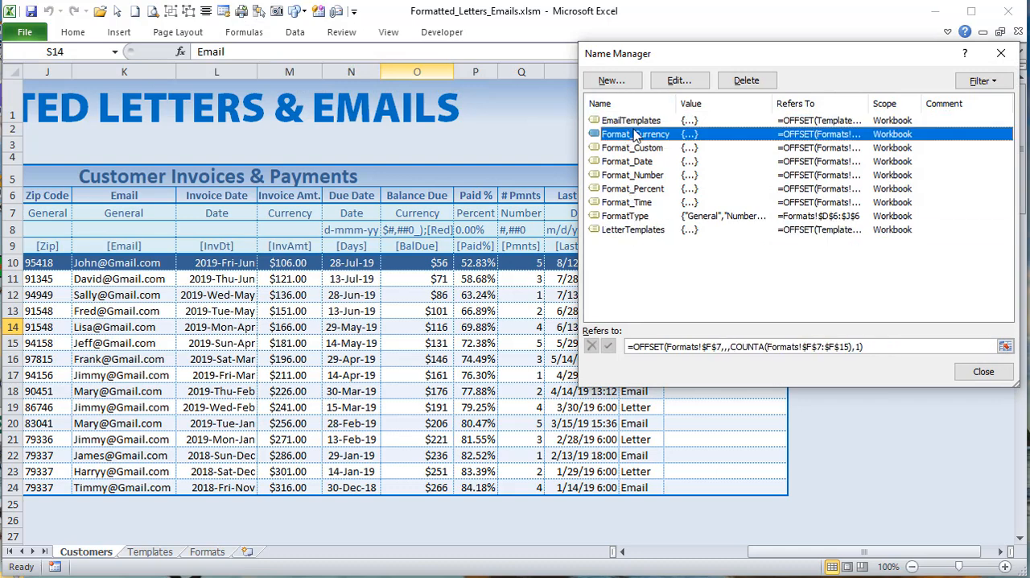
{"action": "left_click", "coordinate": [636, 121]}
{"action": "left_click", "coordinate": [613, 230]}
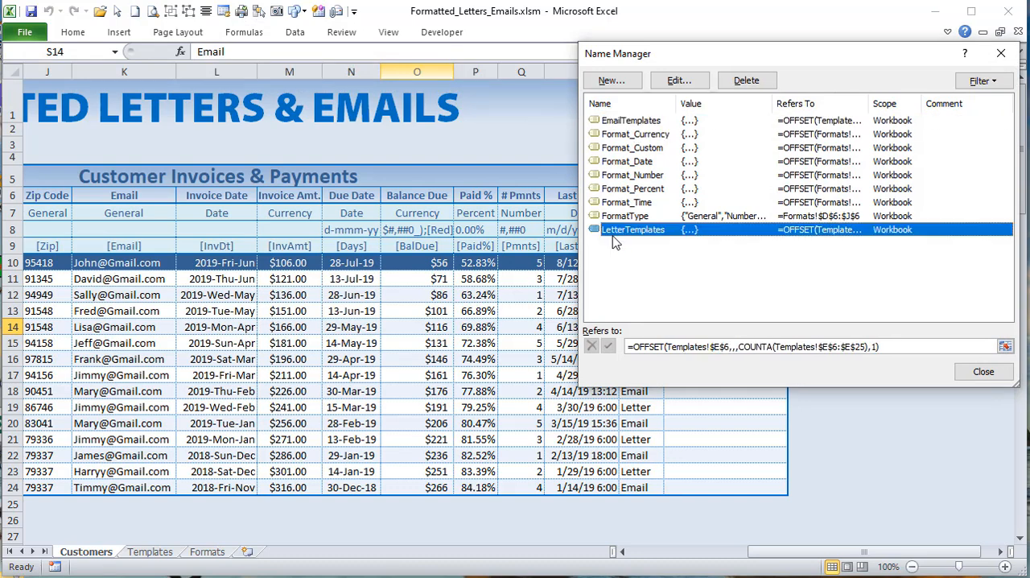
{"action": "left_click", "coordinate": [982, 374]}
Step: Inspect the source of the list validation on the Template cell T11 without changing it
{"action": "left_click", "coordinate": [728, 279]}
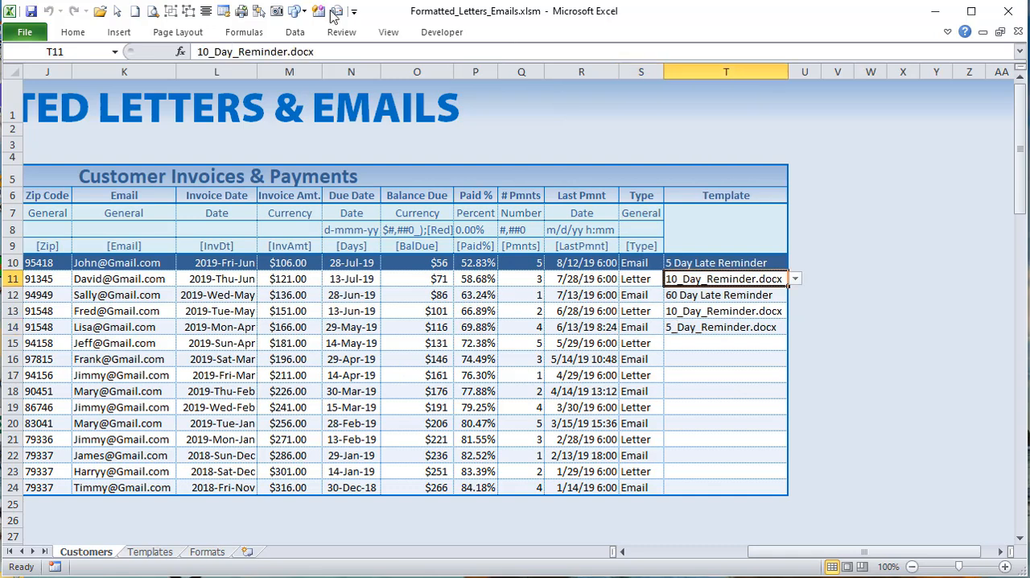
{"action": "left_click", "coordinate": [305, 32]}
{"action": "left_click", "coordinate": [615, 86]}
{"action": "left_click", "coordinate": [585, 105]}
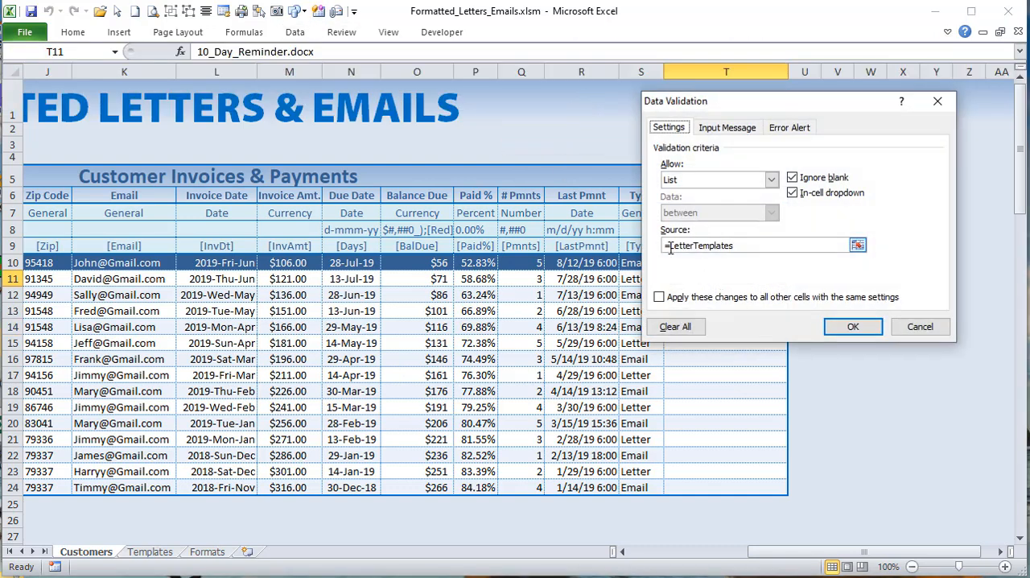
{"action": "left_click_drag", "start_coordinate": [745, 249], "coordinate": [649, 234]}
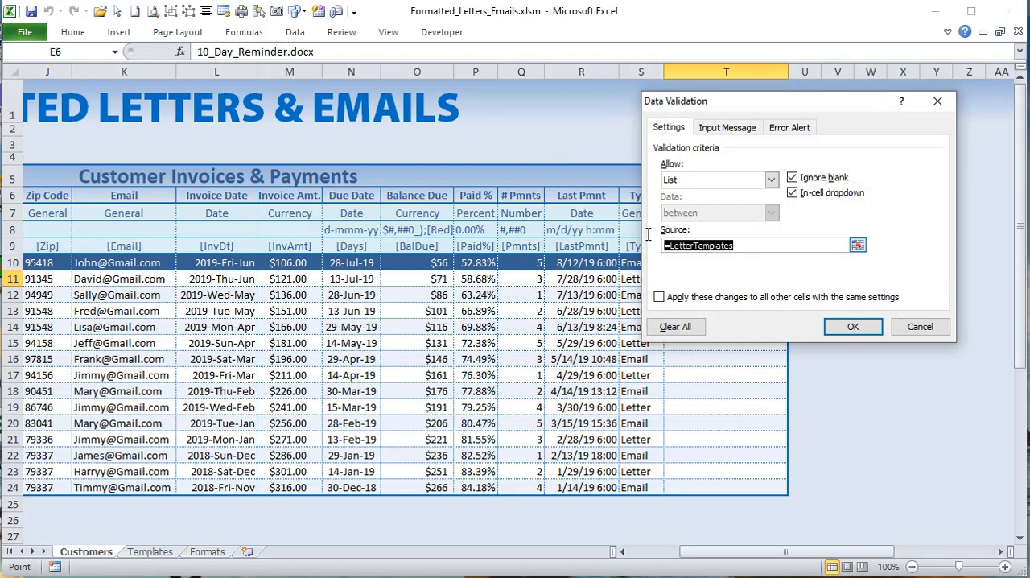
{"action": "left_click", "coordinate": [924, 328]}
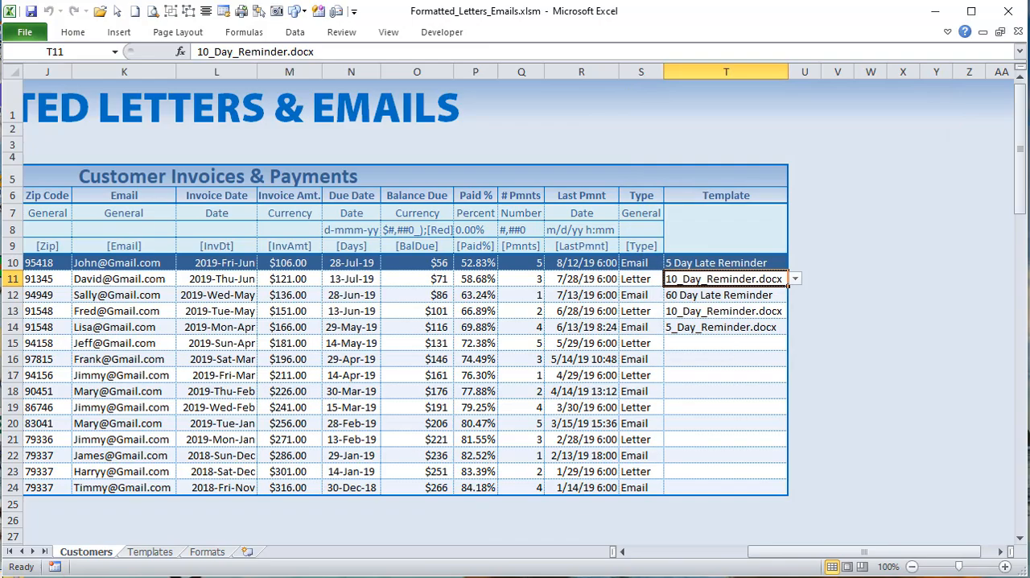
Step: Return to the code and examine the "=", Target.Value and "Templates" parts of the Validation.Add statement
{"action": "key", "text": "alt+F11"}
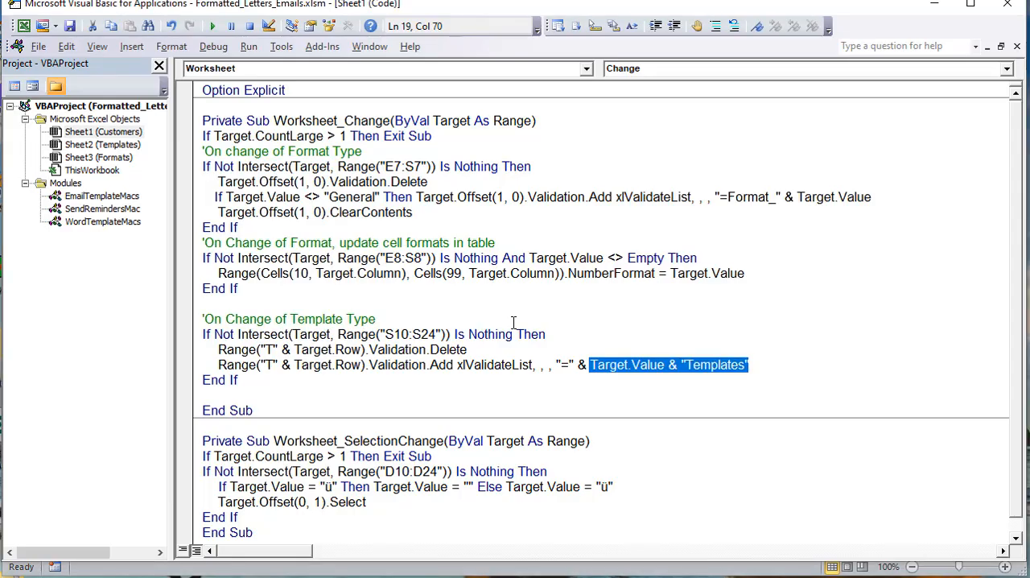
{"action": "key", "text": "Up"}
{"action": "left_click_drag", "start_coordinate": [574, 366], "coordinate": [554, 364]}
{"action": "left_click_drag", "start_coordinate": [665, 366], "coordinate": [593, 368]}
{"action": "left_click_drag", "start_coordinate": [770, 368], "coordinate": [679, 367]}
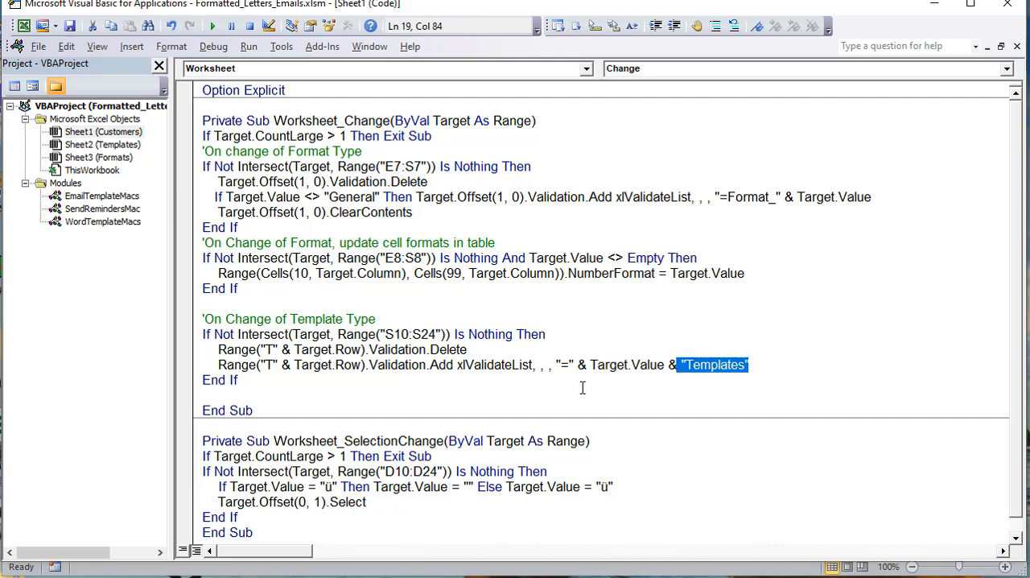
{"action": "left_click_drag", "start_coordinate": [770, 363], "coordinate": [213, 364]}
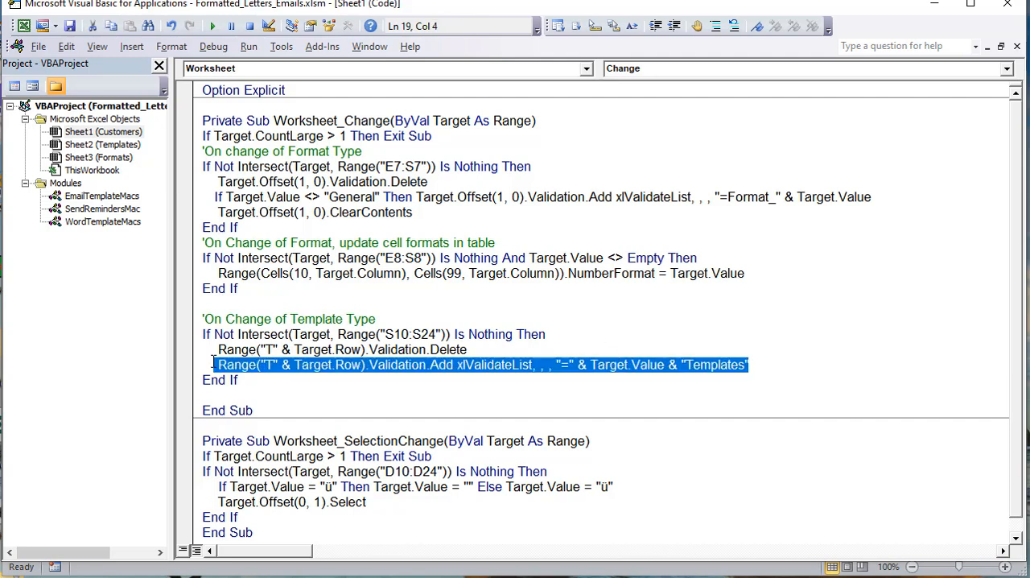
{"action": "left_click", "coordinate": [776, 366]}
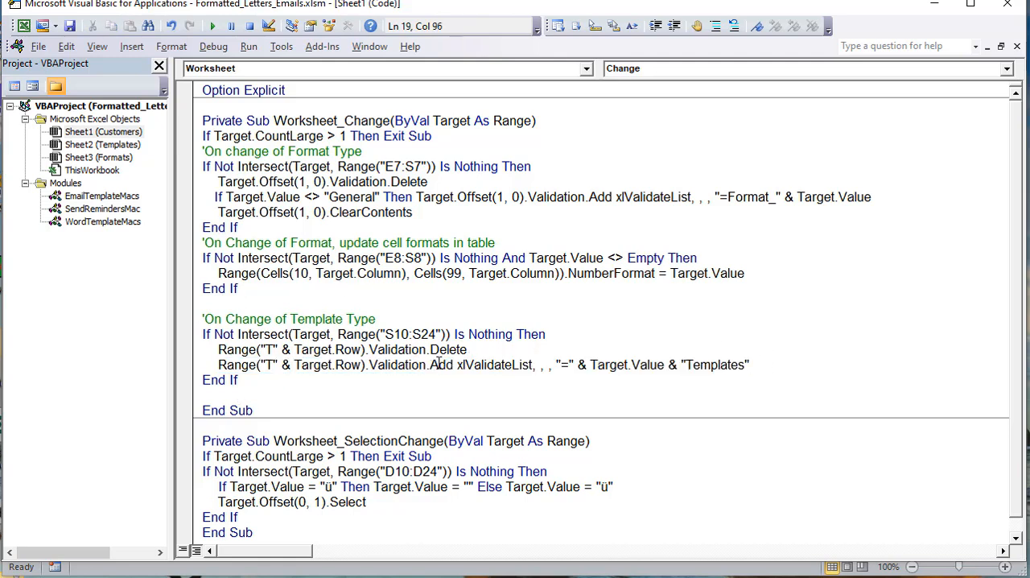
Step: Below the Validation.Add statement in the template type block, add the line Range("T" & Target.Row).ClearContents
{"action": "left_click_drag", "start_coordinate": [371, 365], "coordinate": [219, 369]}
{"action": "key", "text": "ctrl+c"}
{"action": "left_click", "coordinate": [765, 356]}
{"action": "key", "text": "Return"}
{"action": "type", "text": "+"}
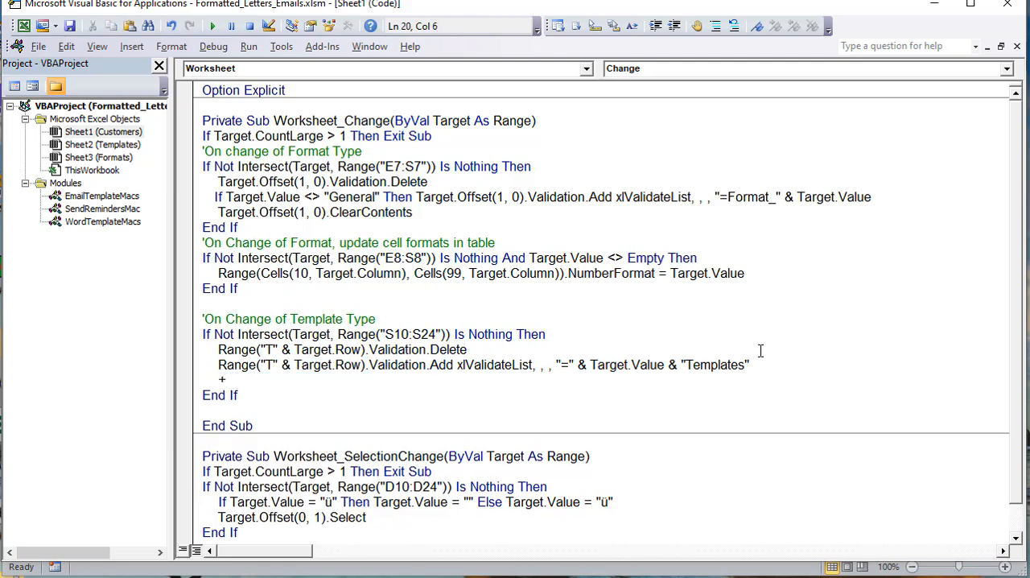
{"action": "key", "text": "BackSpace"}
{"action": "key", "text": "ctrl+v"}
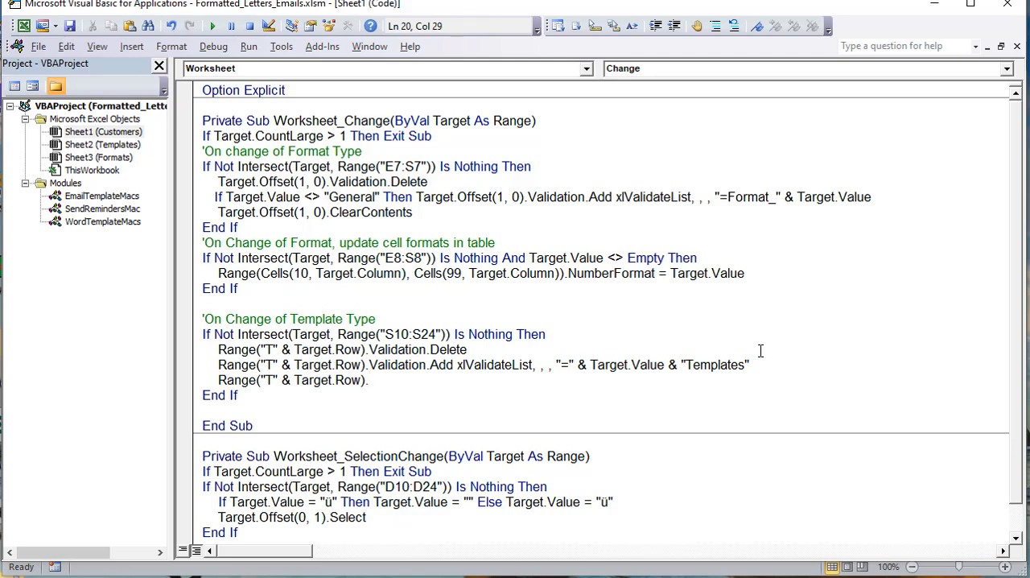
{"action": "type", "text": "clearcontents"}
{"action": "left_click", "coordinate": [752, 308]}
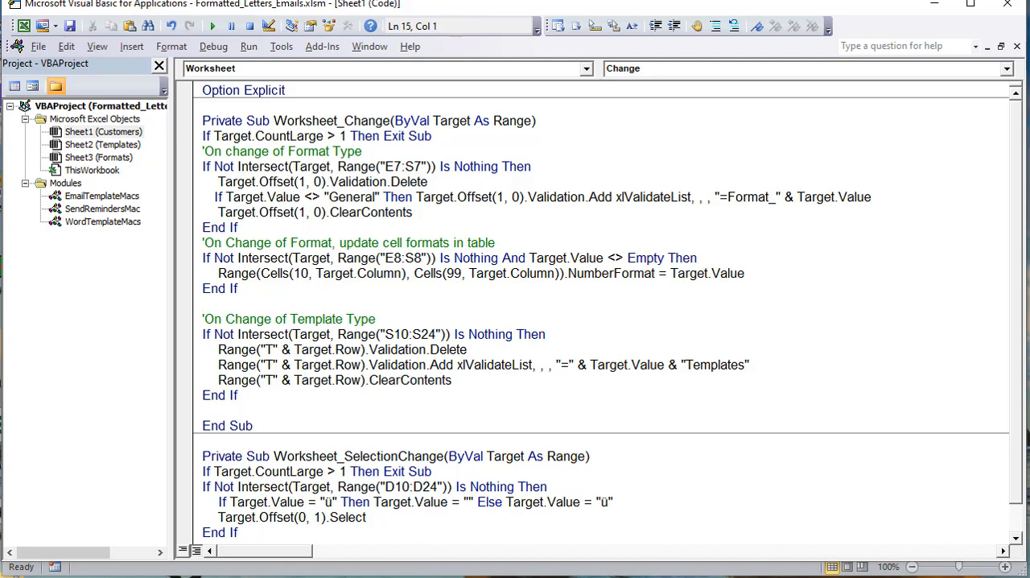
Step: In the workbook, reselect Letter as the type in S14 and choose 15_Day_Reminder.docx as the template in T14
{"action": "key", "text": "alt+F11"}
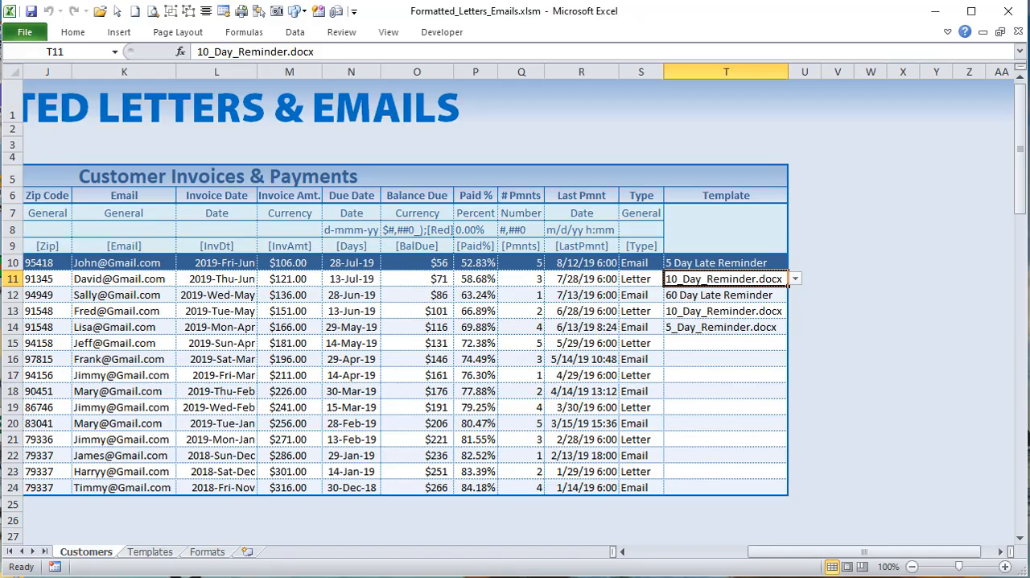
{"action": "left_click", "coordinate": [648, 327]}
{"action": "left_click", "coordinate": [671, 326]}
{"action": "left_click", "coordinate": [644, 348]}
{"action": "left_click", "coordinate": [747, 330]}
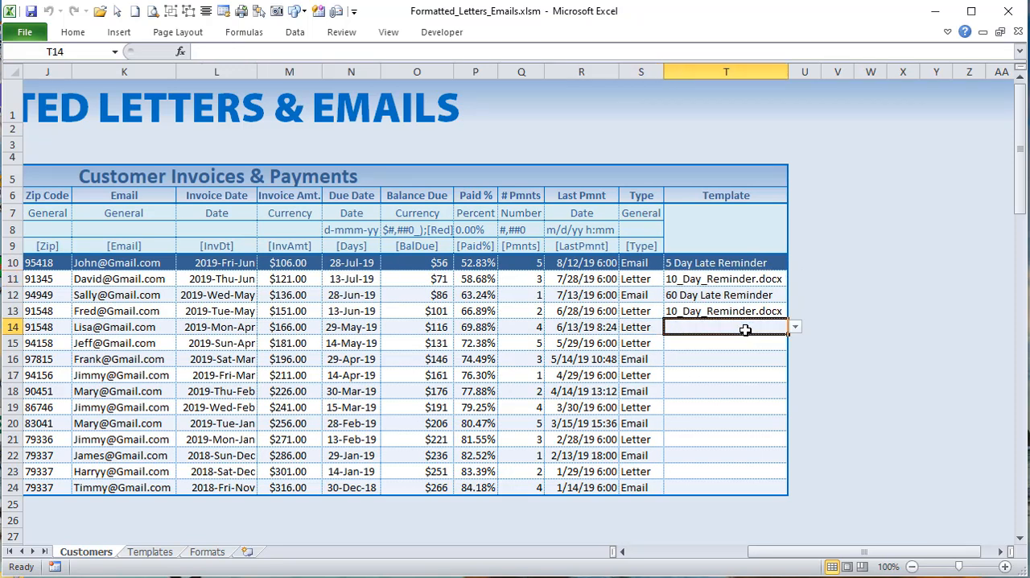
{"action": "left_click", "coordinate": [794, 327]}
{"action": "left_click", "coordinate": [755, 358]}
{"action": "left_click", "coordinate": [650, 340]}
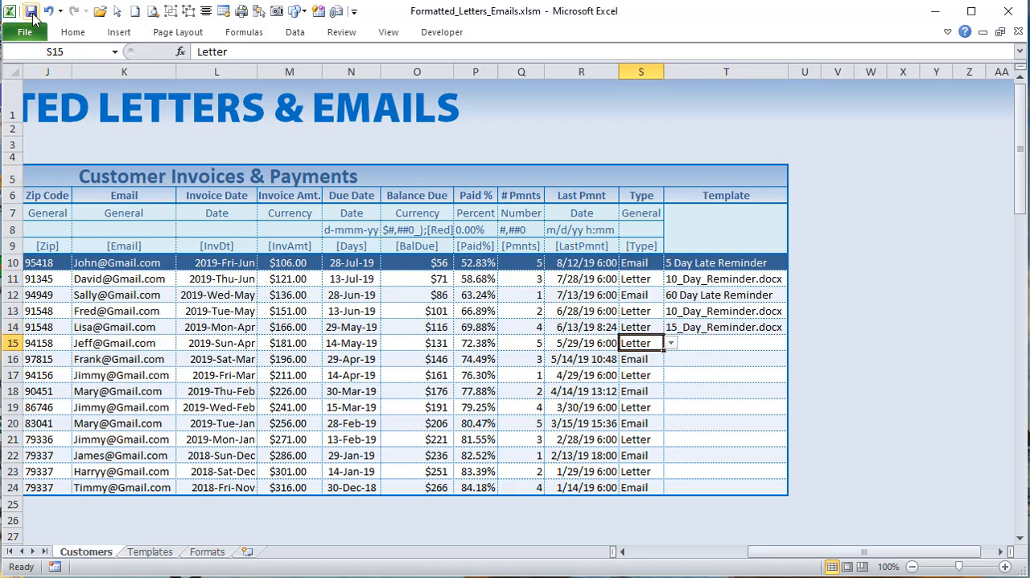
{"action": "left_click_drag", "start_coordinate": [625, 279], "coordinate": [532, 294]}
{"action": "left_click", "coordinate": [475, 343]}
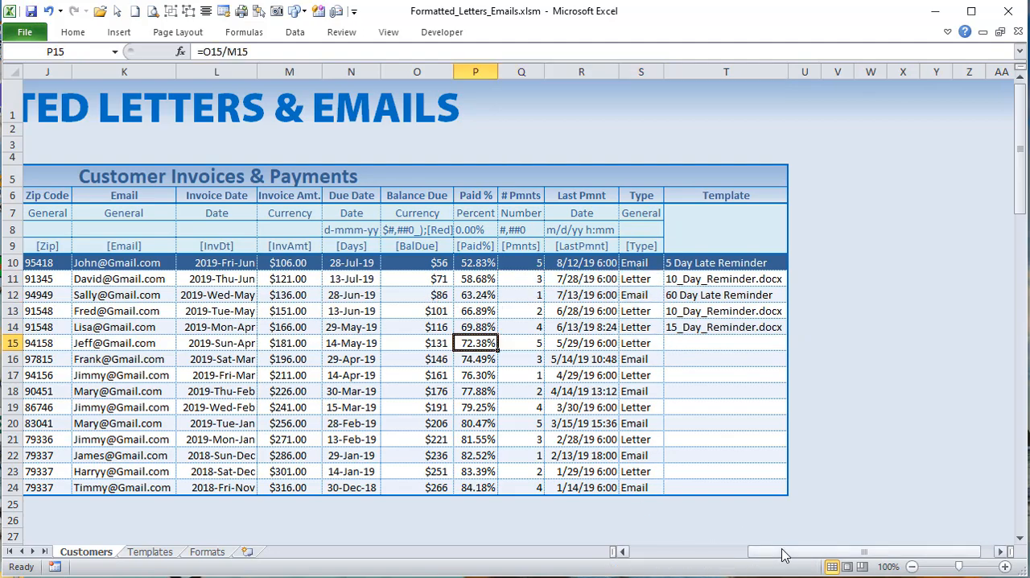
Step: Add check marks to the customers in rows 11 to 15 in column D
{"action": "left_click_drag", "start_coordinate": [784, 552], "coordinate": [694, 552]}
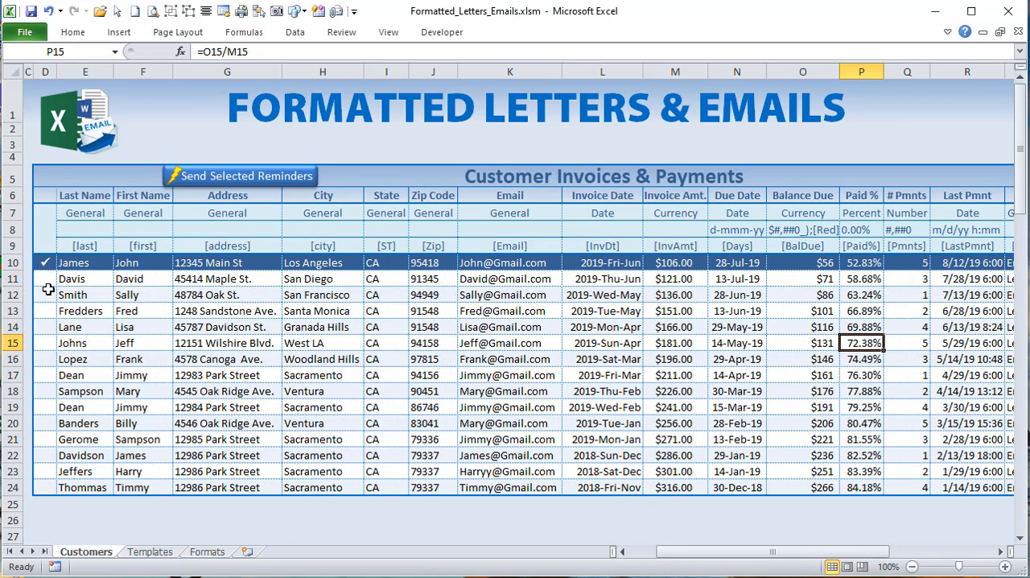
{"action": "left_click", "coordinate": [45, 279]}
{"action": "left_click", "coordinate": [45, 295]}
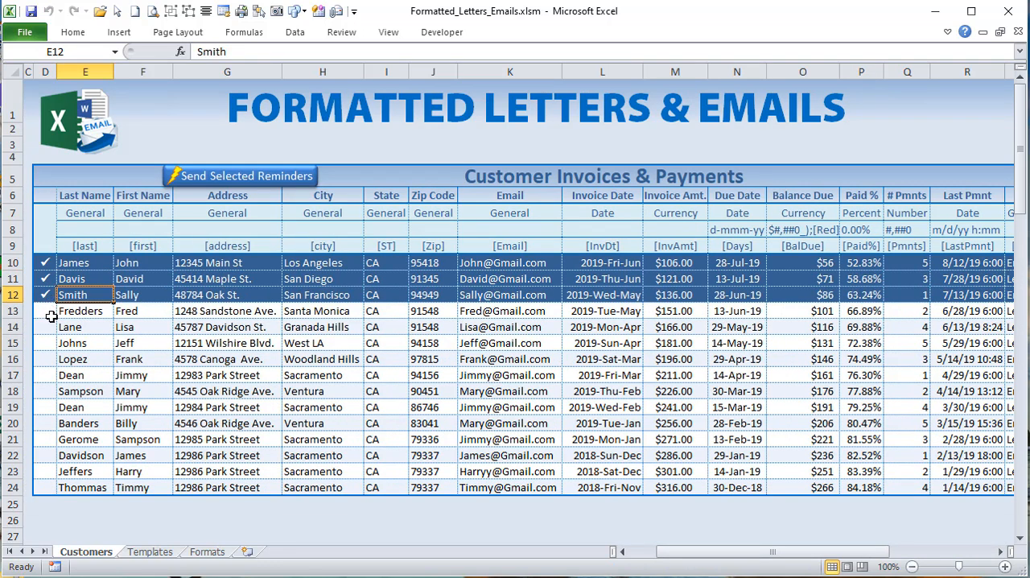
{"action": "left_click", "coordinate": [45, 311]}
{"action": "left_click", "coordinate": [46, 327]}
{"action": "left_click", "coordinate": [44, 344]}
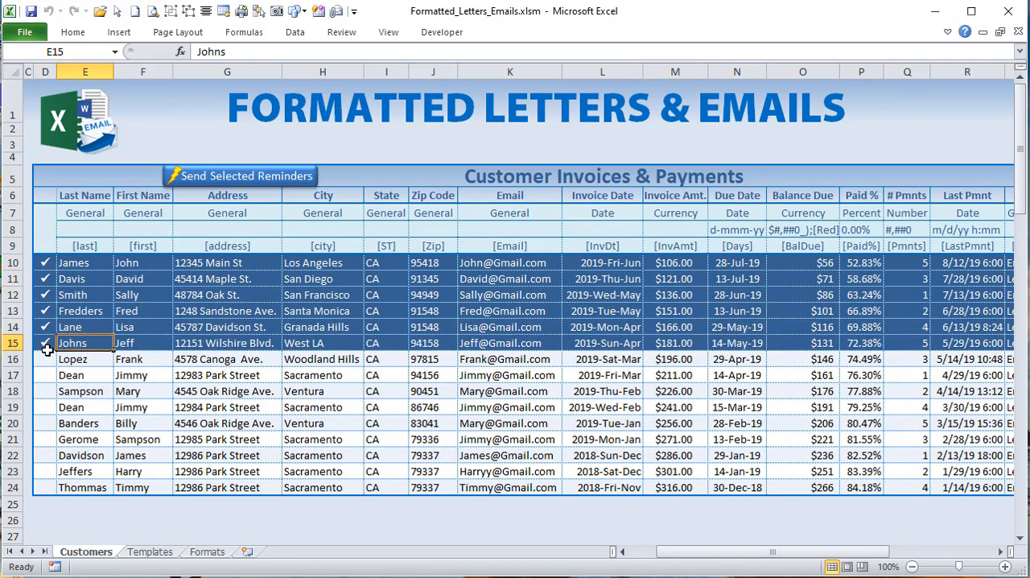
Step: Clear the check marks from rows 12 to 15 and toggle those in rows 10 and 11 off and back on
{"action": "left_click", "coordinate": [45, 346]}
{"action": "left_click", "coordinate": [45, 328]}
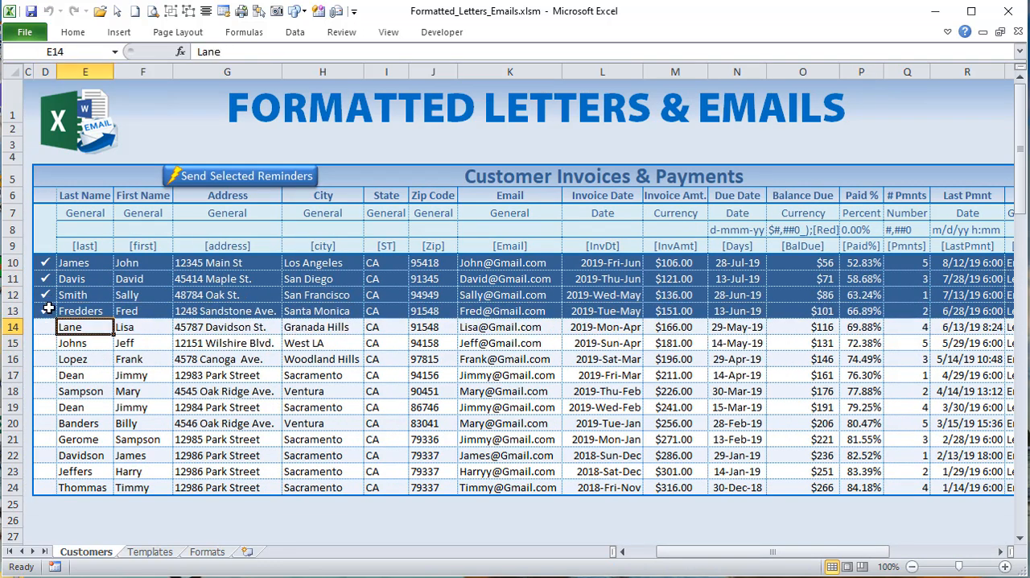
{"action": "left_click_drag", "start_coordinate": [716, 551], "coordinate": [662, 553]}
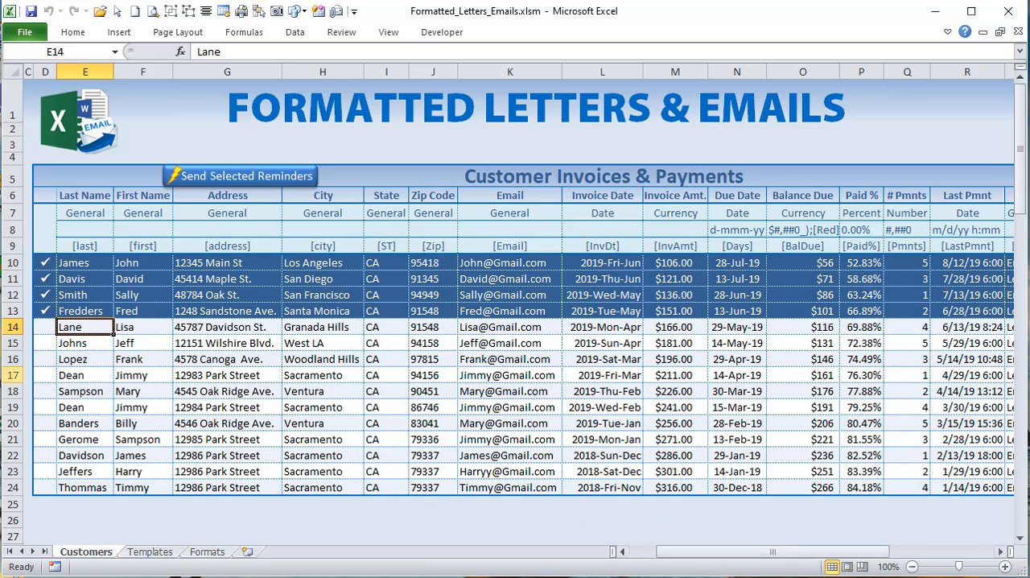
{"action": "left_click", "coordinate": [40, 312]}
{"action": "left_click", "coordinate": [44, 296]}
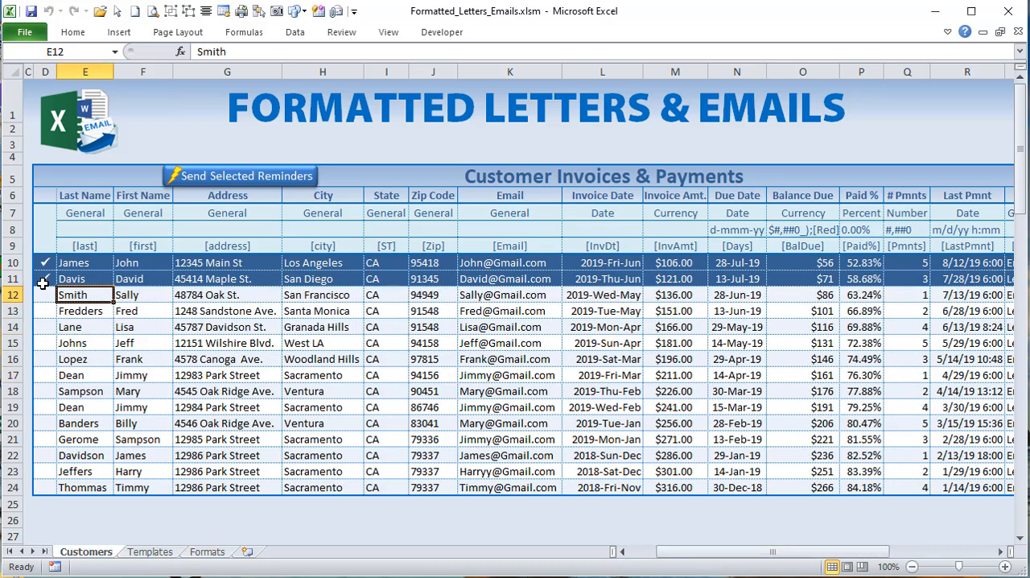
{"action": "left_click", "coordinate": [43, 278]}
{"action": "left_click", "coordinate": [44, 262]}
{"action": "left_click", "coordinate": [42, 277]}
{"action": "left_click", "coordinate": [45, 262]}
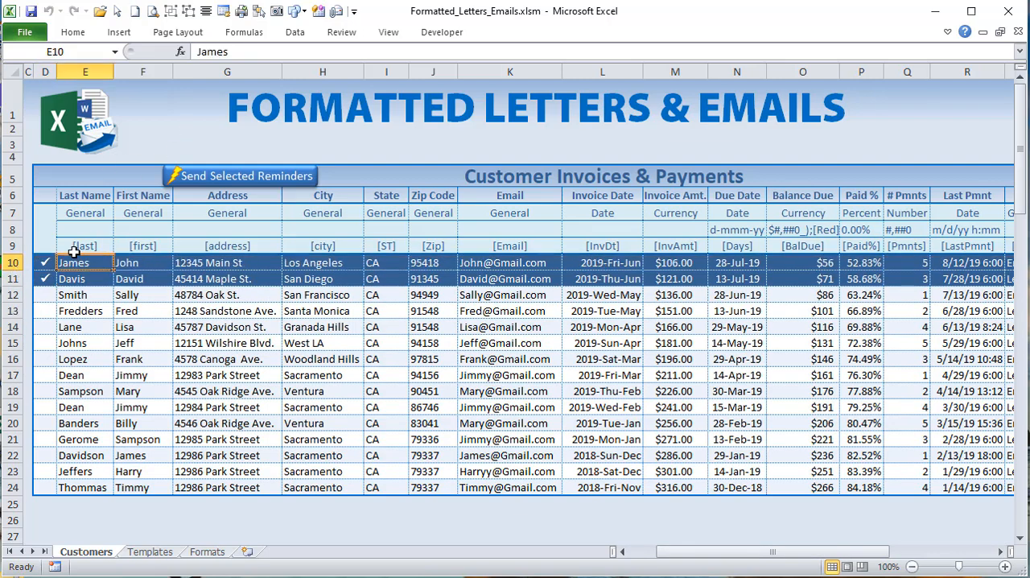
Step: Inspect the character stored in check mark cell D10 and look up the check mark among the Wingdings symbols without inserting it
{"action": "left_click", "coordinate": [41, 262]}
{"action": "left_click", "coordinate": [199, 51]}
{"action": "double_click", "coordinate": [198, 51]}
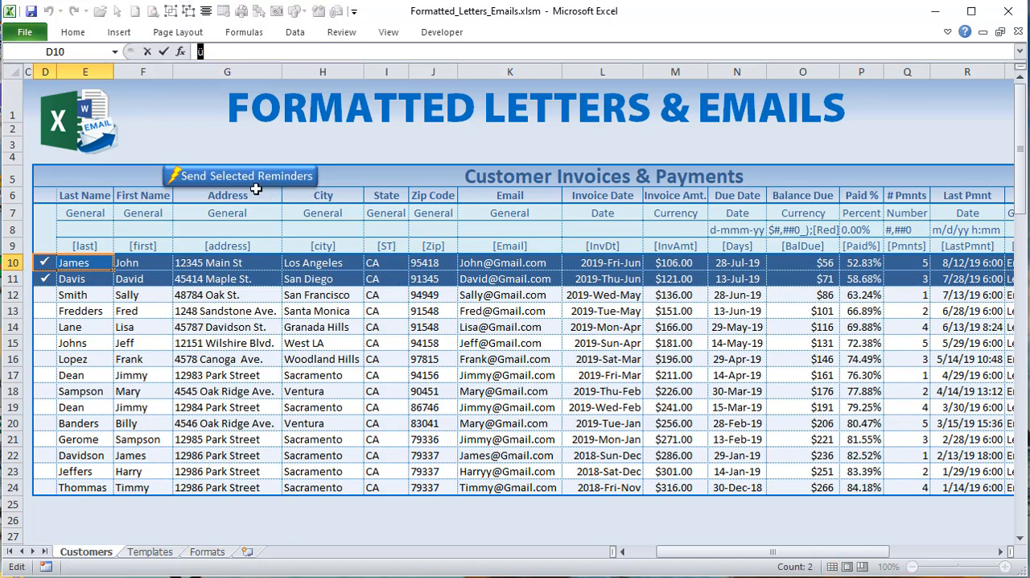
{"action": "left_click", "coordinate": [132, 275]}
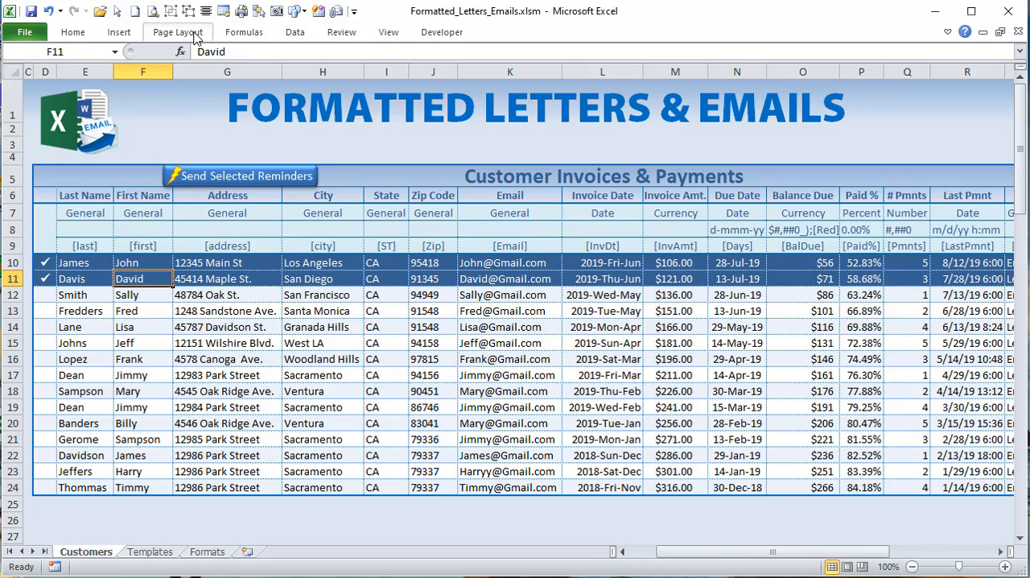
{"action": "left_click", "coordinate": [119, 32]}
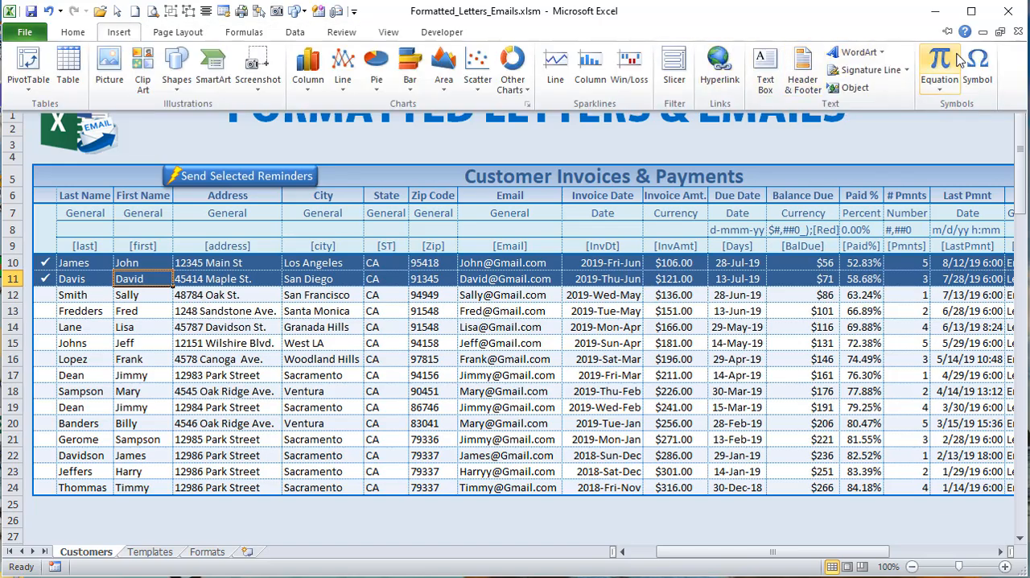
{"action": "left_click", "coordinate": [979, 66]}
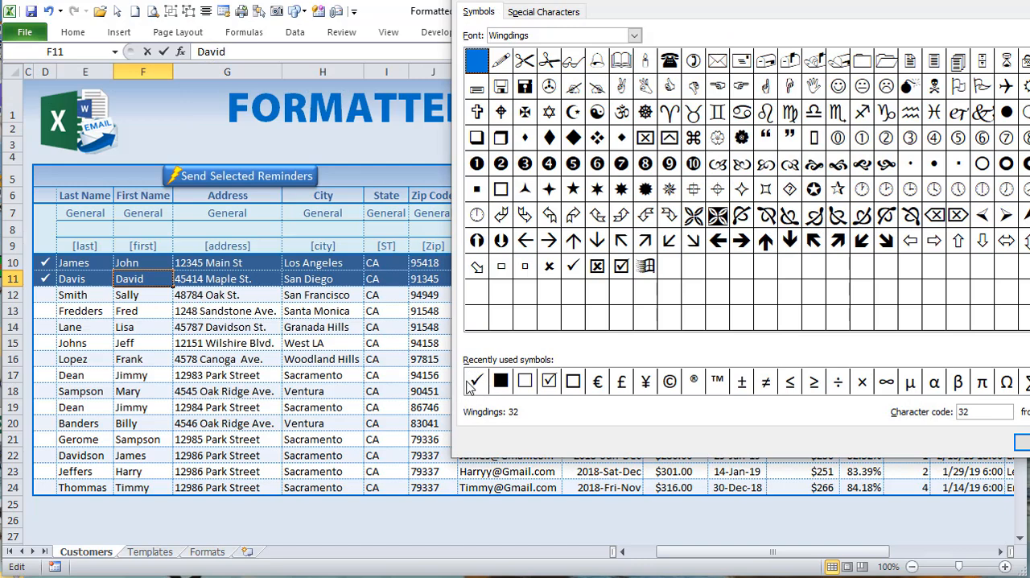
{"action": "key", "text": "Escape"}
Step: Inspect the font applied to D10:D24 and toggle the check mark in row 11 off and back on
{"action": "left_click_drag", "start_coordinate": [45, 262], "coordinate": [51, 482]}
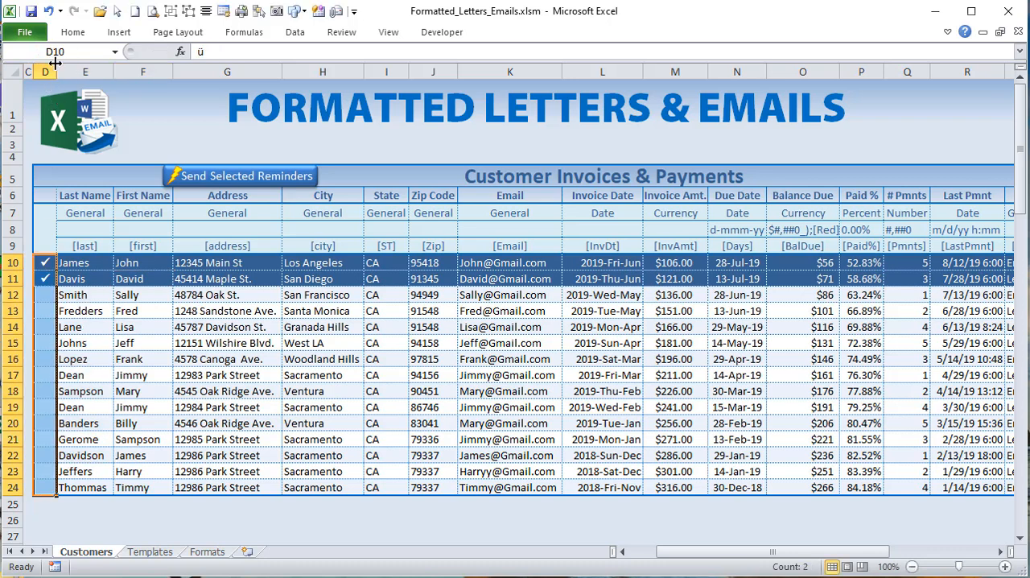
{"action": "left_click", "coordinate": [60, 33]}
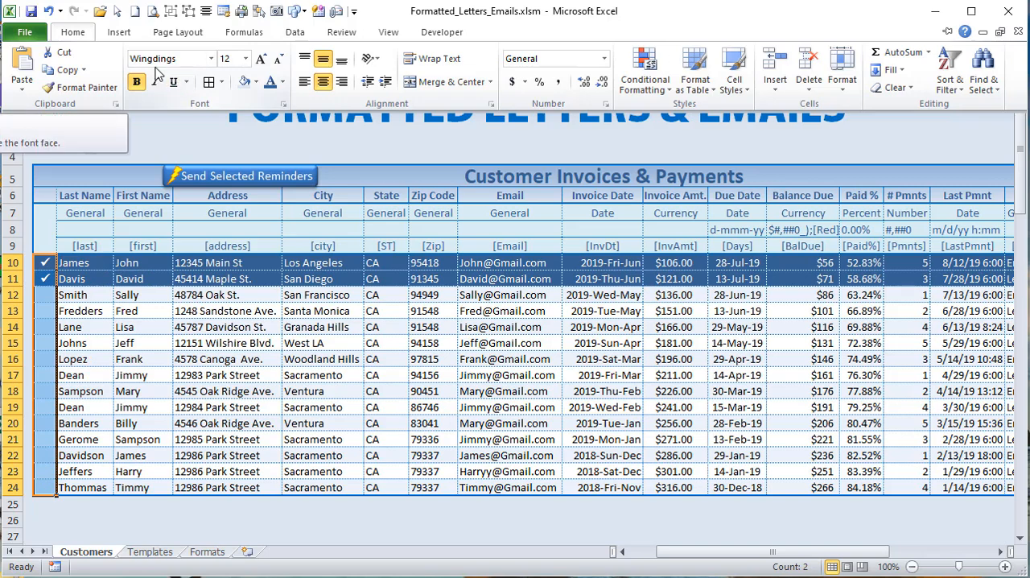
{"action": "left_click", "coordinate": [164, 282]}
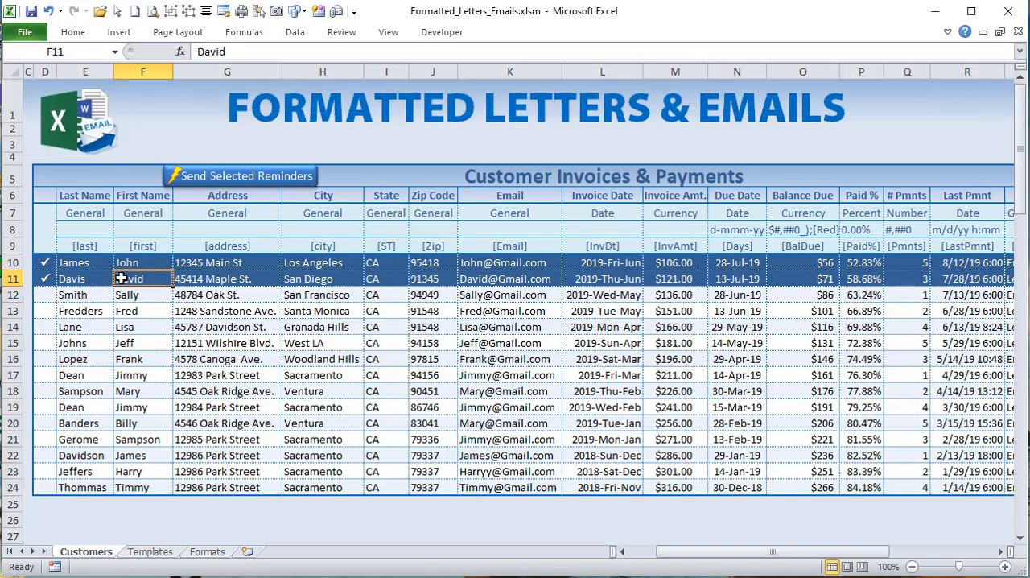
{"action": "left_click", "coordinate": [38, 280]}
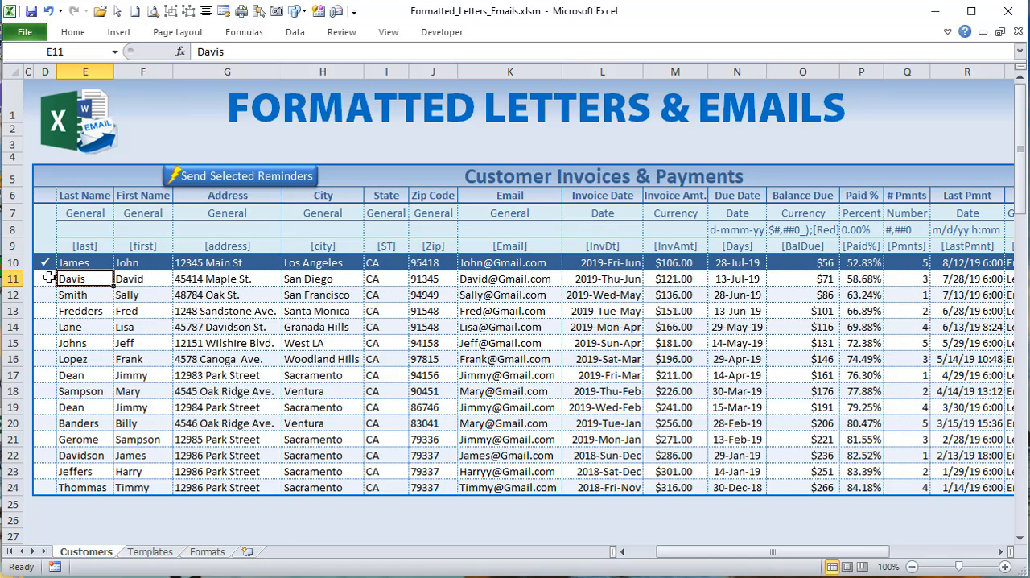
{"action": "left_click", "coordinate": [49, 278]}
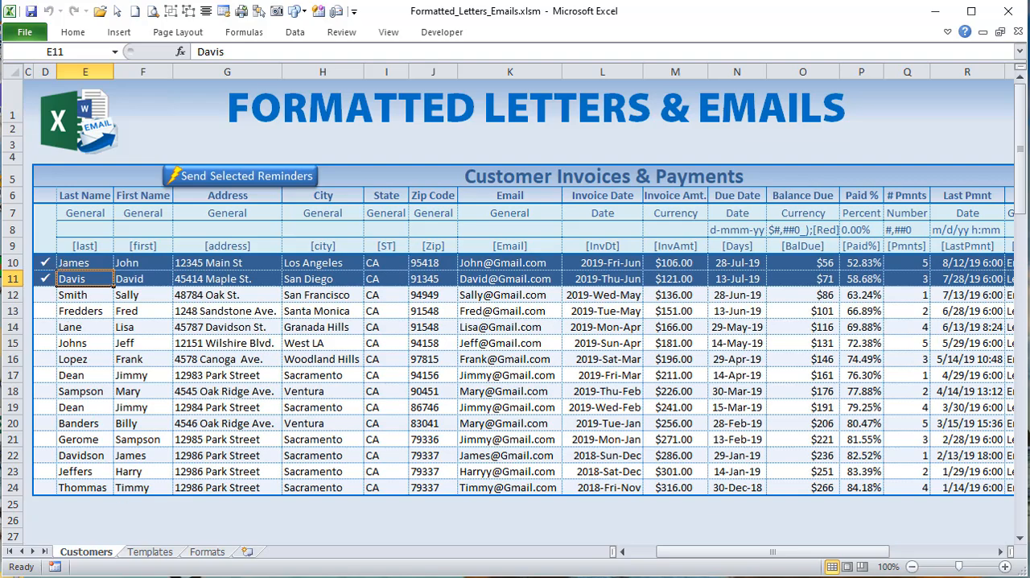
Step: Return to the code and examine the Worksheet_SelectionChange procedure, its CountLarge exit condition and the D10:D24 Intersect range
{"action": "key", "text": "alt+F11"}
{"action": "scroll", "coordinate": [264, 469], "scroll_direction": "down", "scroll_amount": 1}
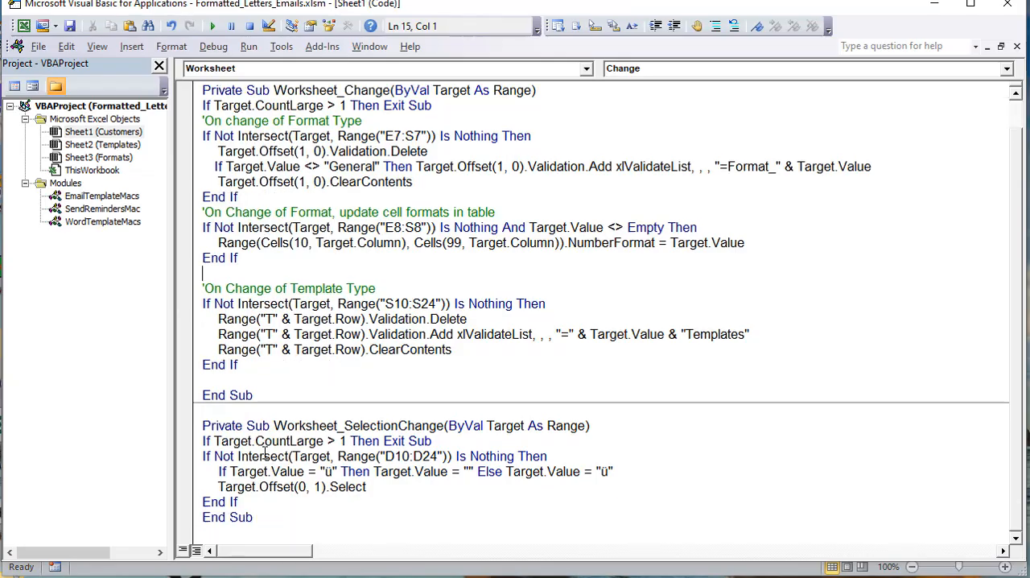
{"action": "left_click_drag", "start_coordinate": [245, 425], "coordinate": [445, 426]}
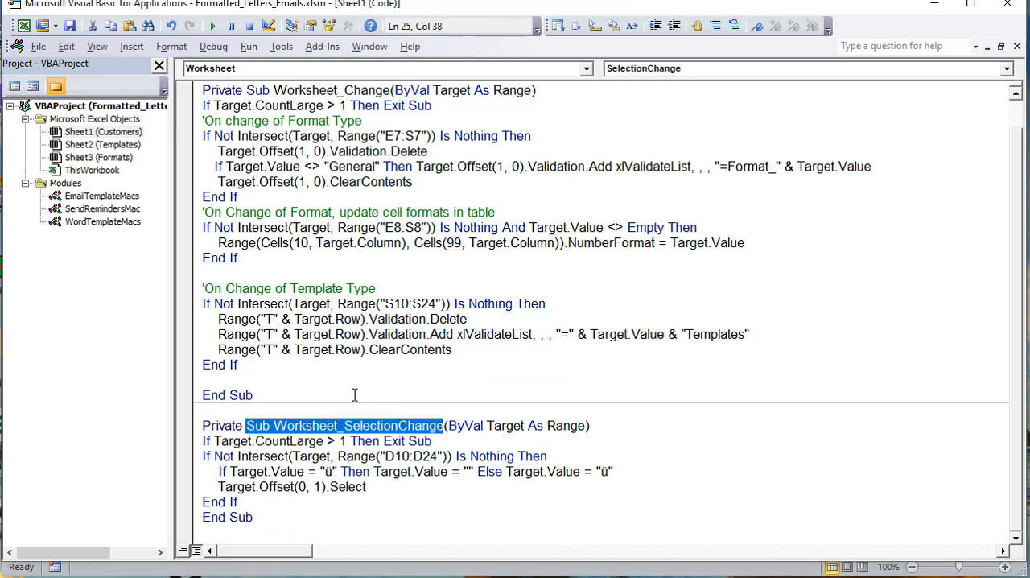
{"action": "left_click_drag", "start_coordinate": [432, 441], "coordinate": [199, 439]}
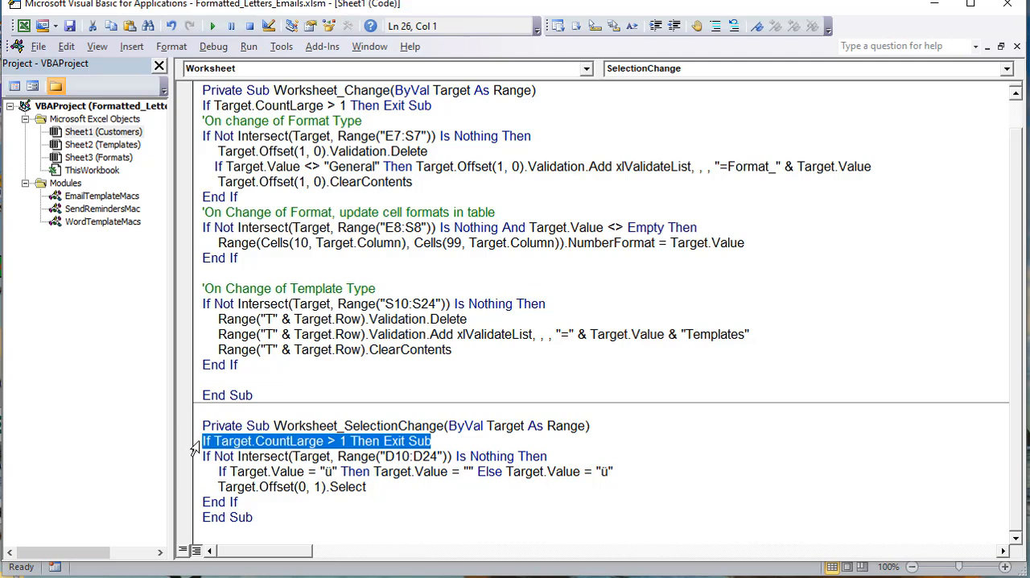
{"action": "left_click_drag", "start_coordinate": [451, 455], "coordinate": [389, 456]}
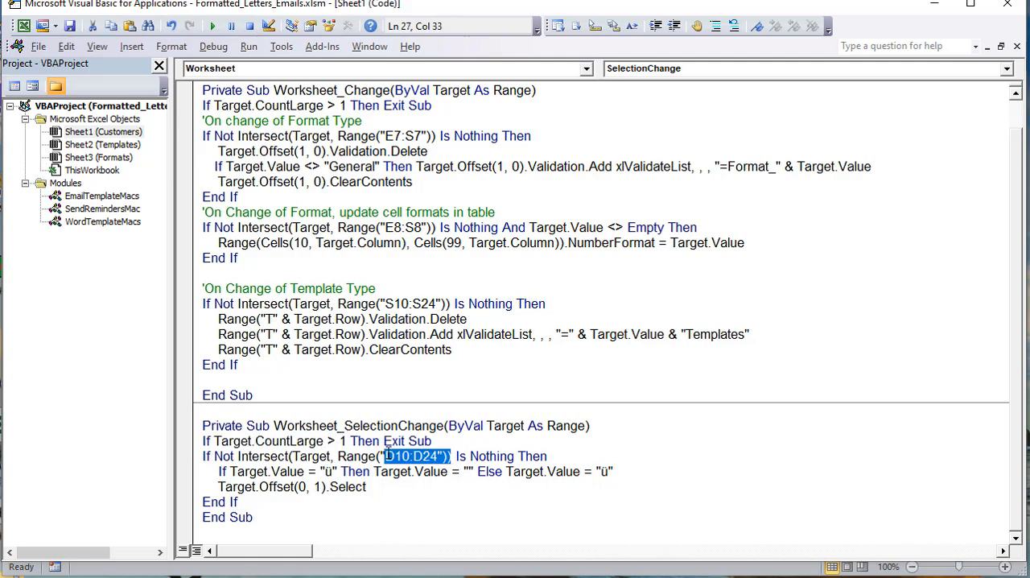
{"action": "left_click", "coordinate": [437, 456]}
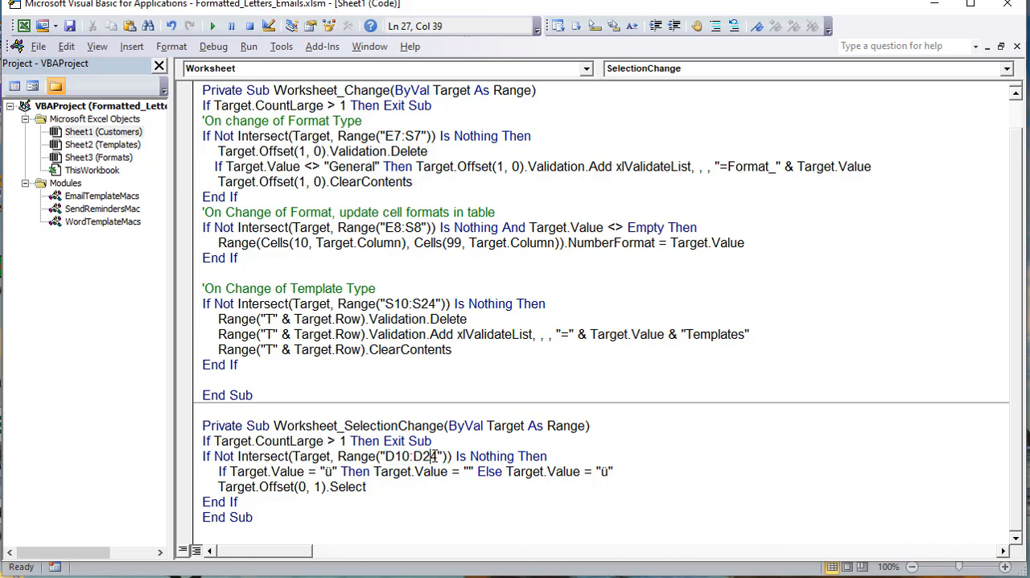
{"action": "left_click_drag", "start_coordinate": [438, 457], "coordinate": [385, 456]}
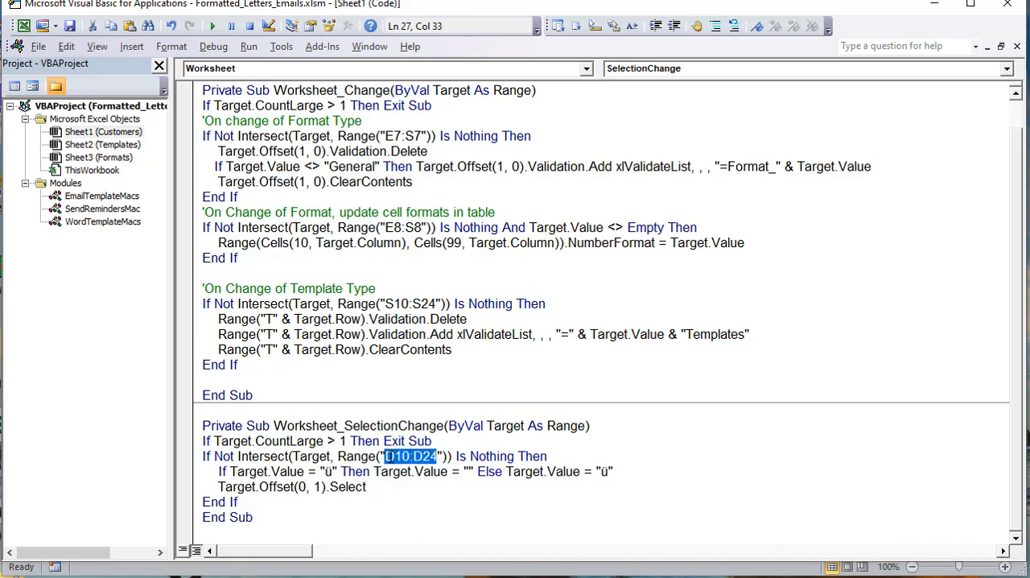
Step: Examine the If statement that toggles Target.Value between "ü" and empty, and the Target.Offset(0, 1).Select line
{"action": "mouse_move", "coordinate": [214, 472]}
{"action": "left_mouse_down"}
{"action": "mouse_move", "coordinate": [342, 472]}
{"action": "mouse_move", "coordinate": [230, 472]}
{"action": "left_mouse_up"}
{"action": "left_click", "coordinate": [342, 473]}
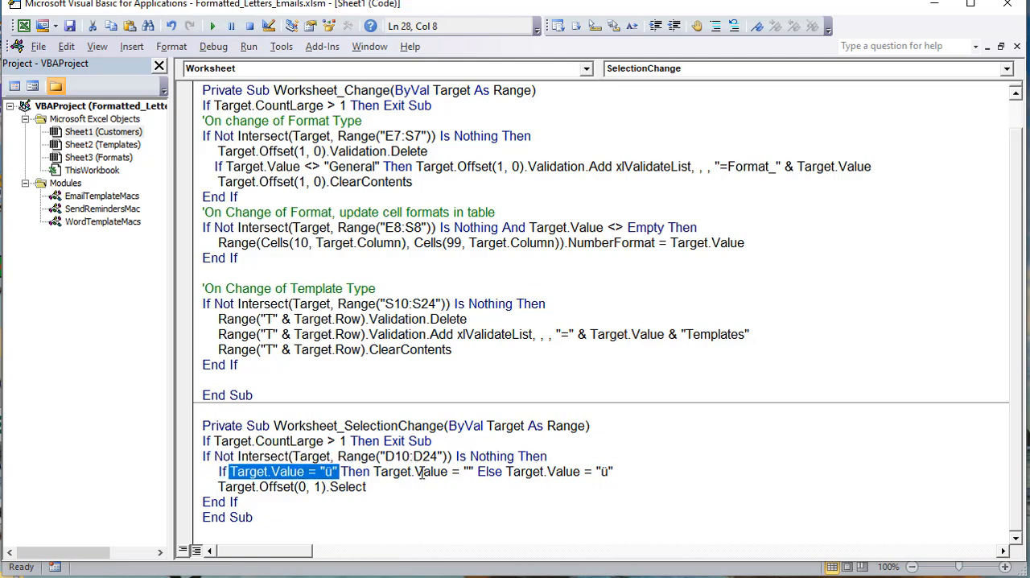
{"action": "left_click_drag", "start_coordinate": [476, 473], "coordinate": [376, 475]}
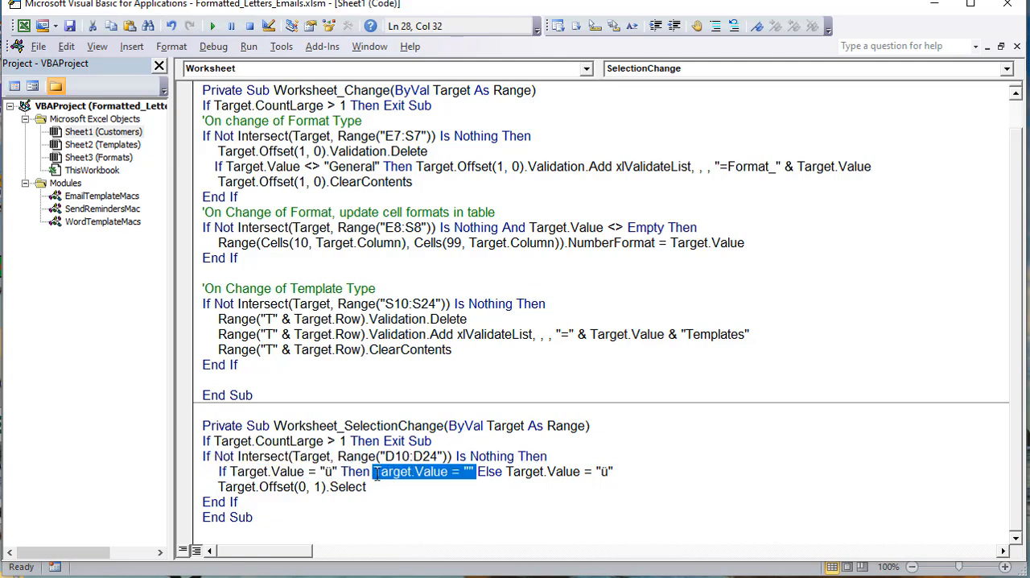
{"action": "left_click_drag", "start_coordinate": [613, 471], "coordinate": [480, 475]}
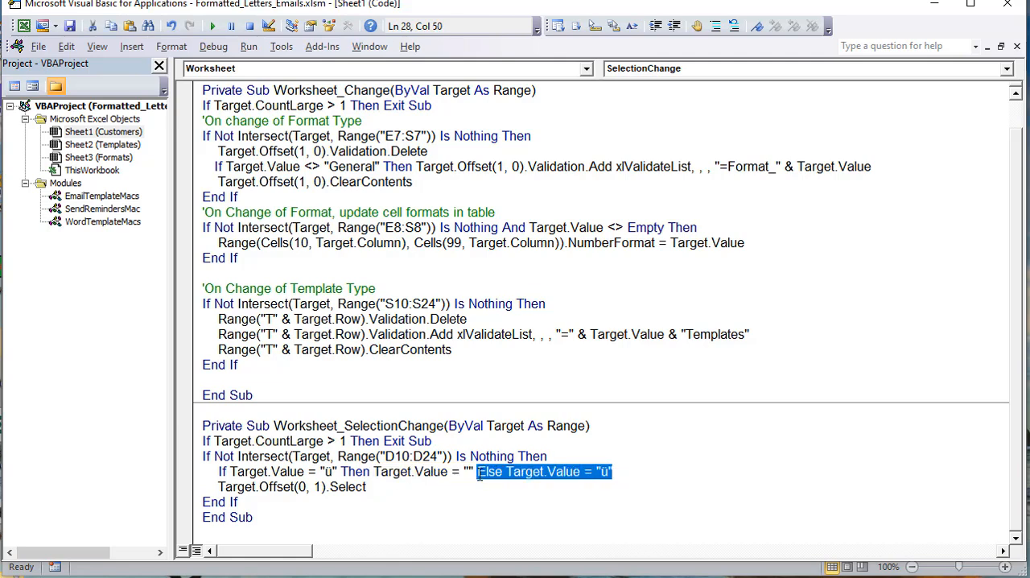
{"action": "left_click_drag", "start_coordinate": [613, 472], "coordinate": [216, 465]}
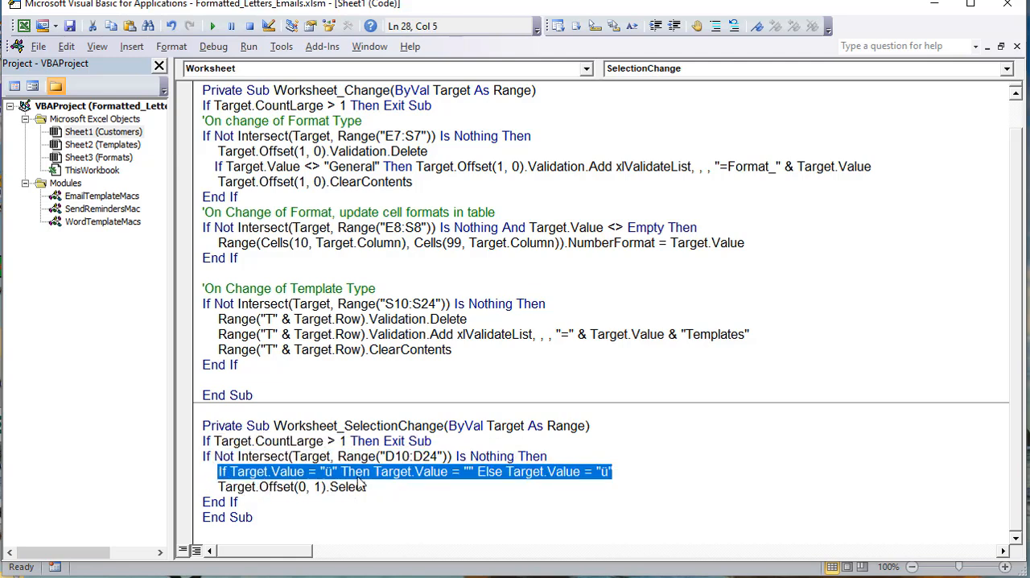
{"action": "left_click_drag", "start_coordinate": [375, 486], "coordinate": [219, 483]}
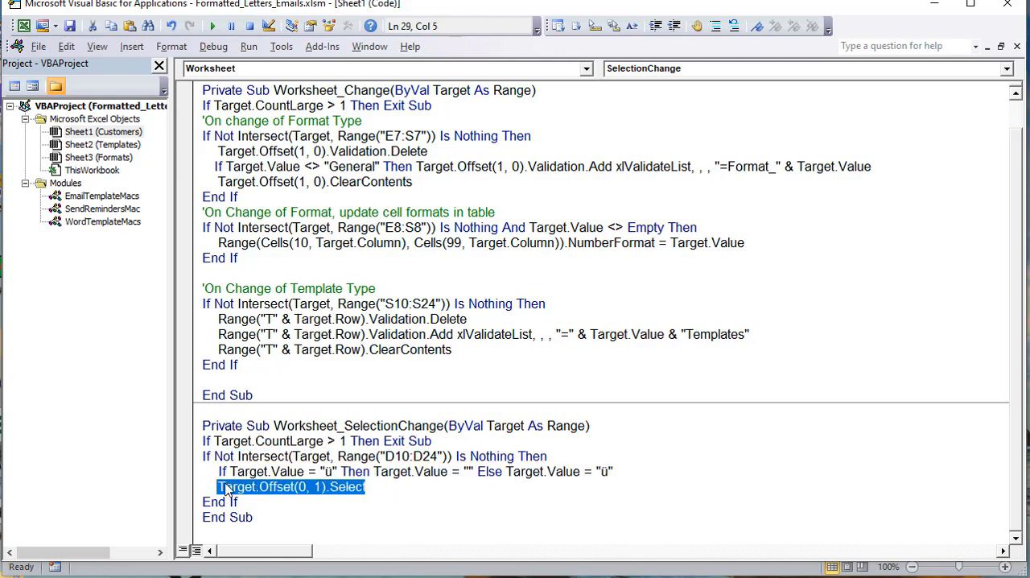
{"action": "left_click", "coordinate": [292, 489]}
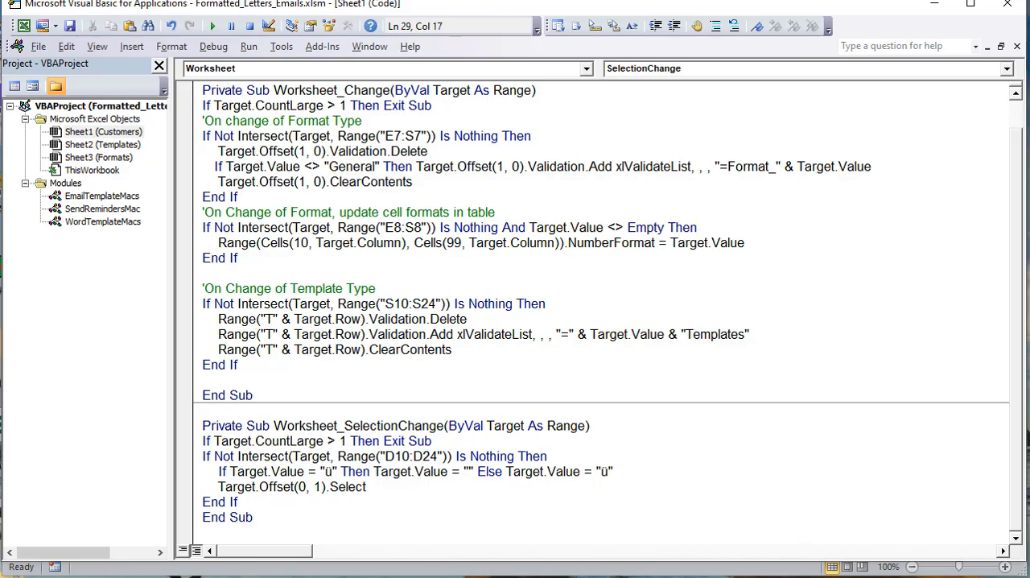
Step: In the workbook, test the selection code by toggling the check mark in row 11 off and on
{"action": "key", "text": "alt+F11"}
{"action": "left_click", "coordinate": [39, 281]}
{"action": "left_click", "coordinate": [40, 280]}
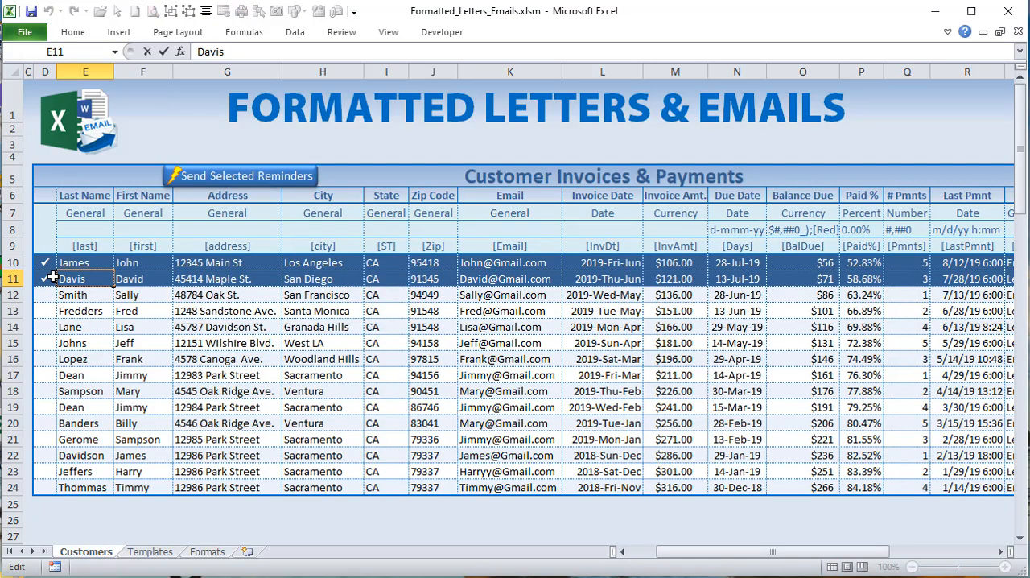
Step: Toggle the check mark in row 11 repeatedly, leaving the row checked
{"action": "left_click", "coordinate": [52, 277]}
{"action": "left_click", "coordinate": [50, 277]}
{"action": "left_click", "coordinate": [50, 277]}
{"action": "left_click", "coordinate": [50, 277]}
{"action": "left_click", "coordinate": [50, 277]}
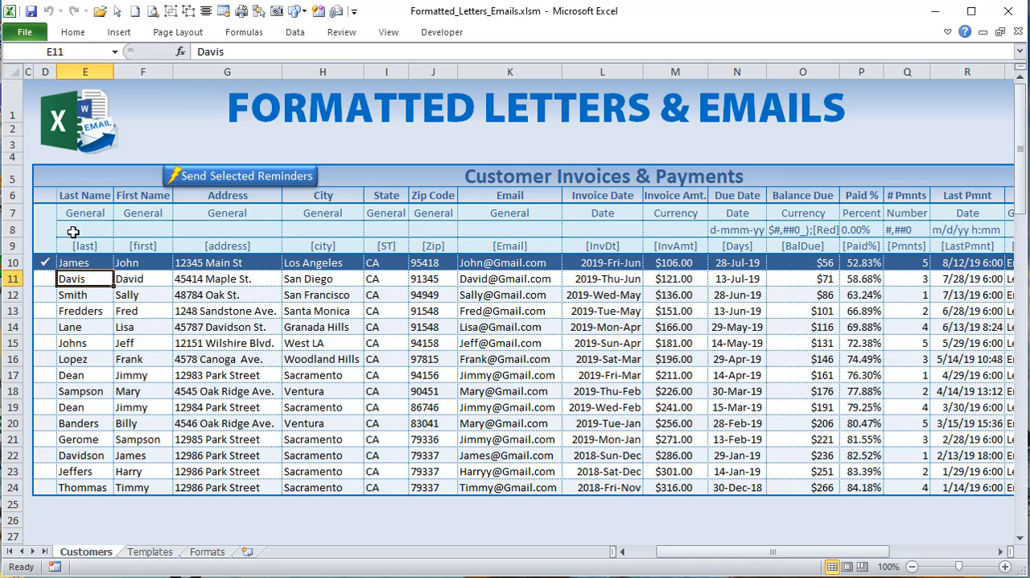
{"action": "left_click", "coordinate": [47, 278]}
Step: For the selected range D10:H14, open the check-mark conditional formatting rule for editing and examine its formula =$D10="ü"
{"action": "left_click_drag", "start_coordinate": [44, 264], "coordinate": [326, 330]}
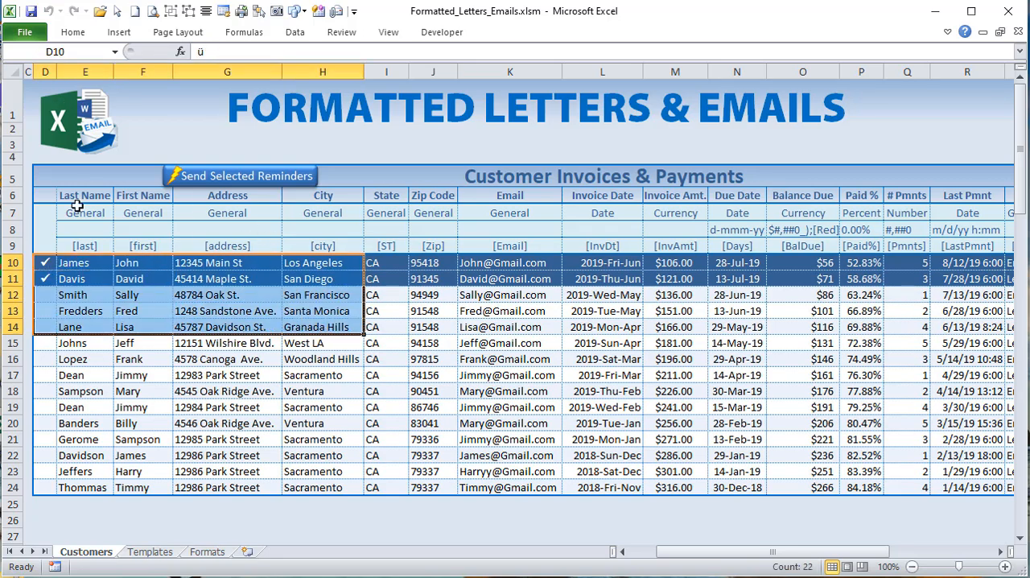
{"action": "left_click", "coordinate": [73, 32]}
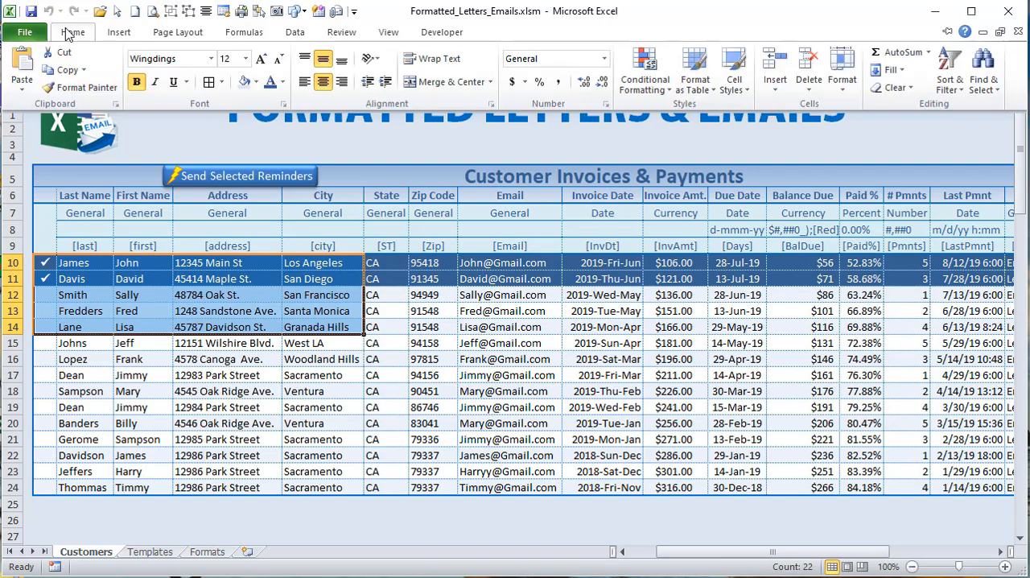
{"action": "left_click", "coordinate": [633, 58]}
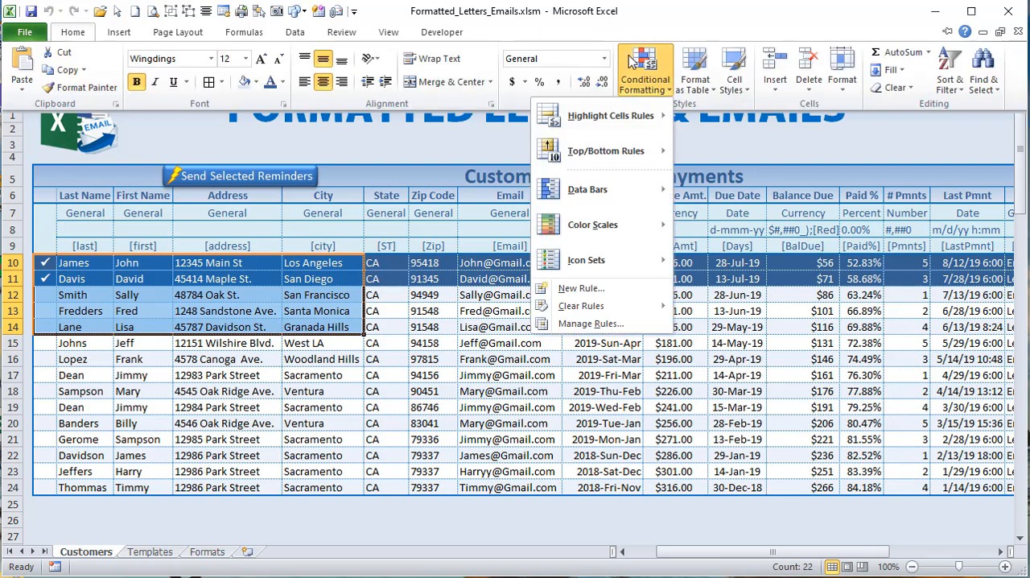
{"action": "left_click", "coordinate": [644, 323]}
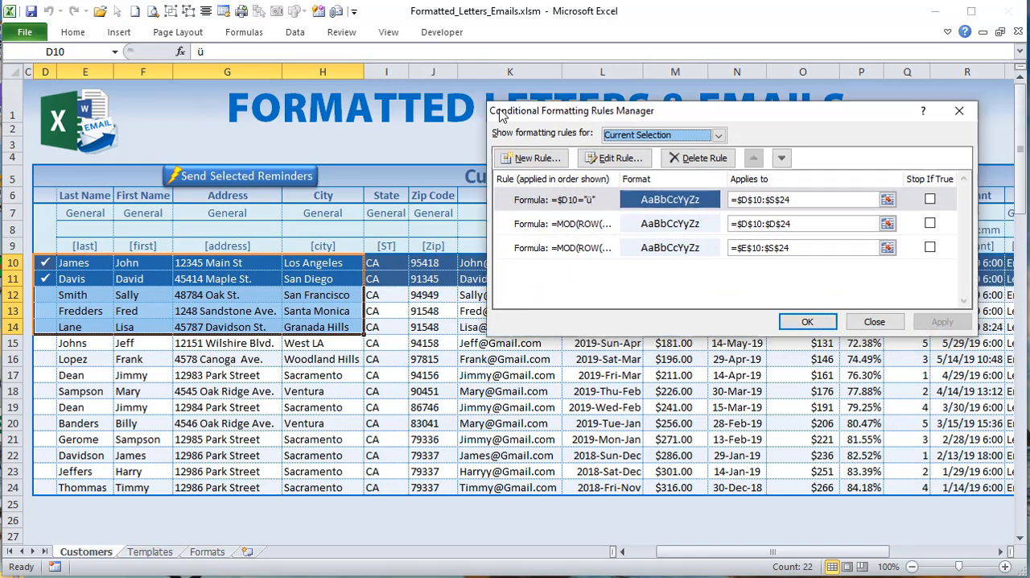
{"action": "left_click", "coordinate": [392, 195]}
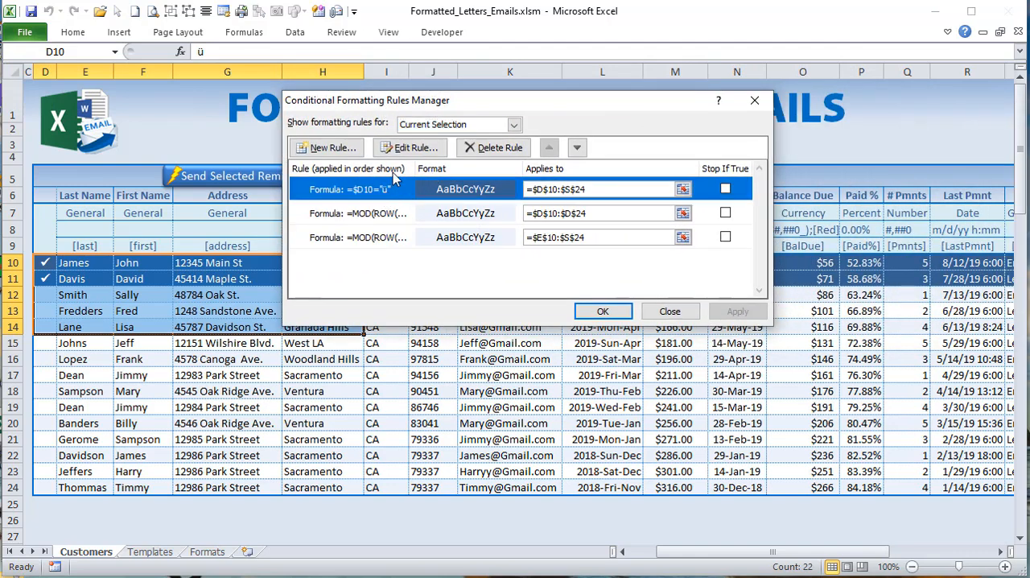
{"action": "left_click", "coordinate": [410, 147]}
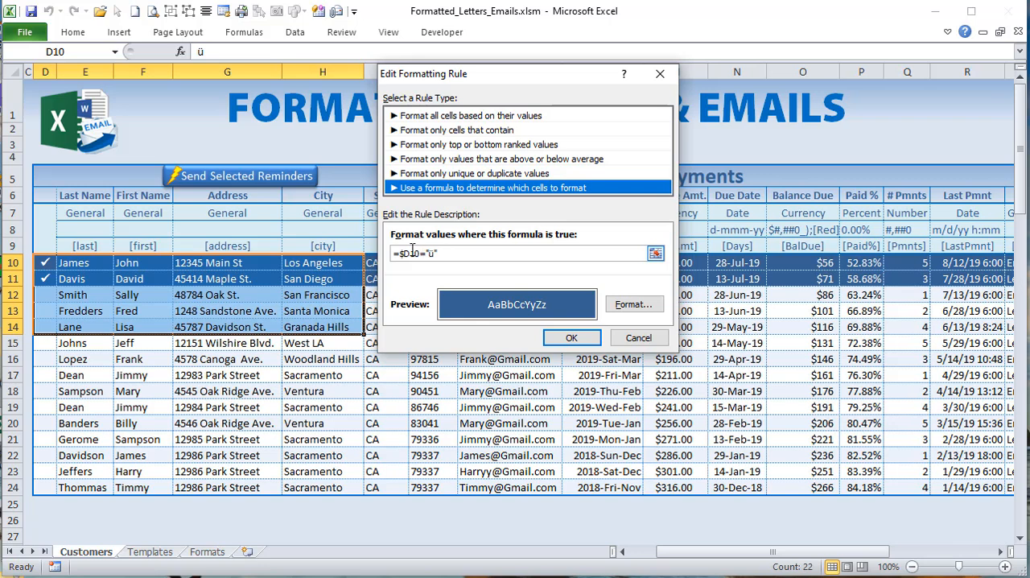
{"action": "left_click", "coordinate": [411, 253]}
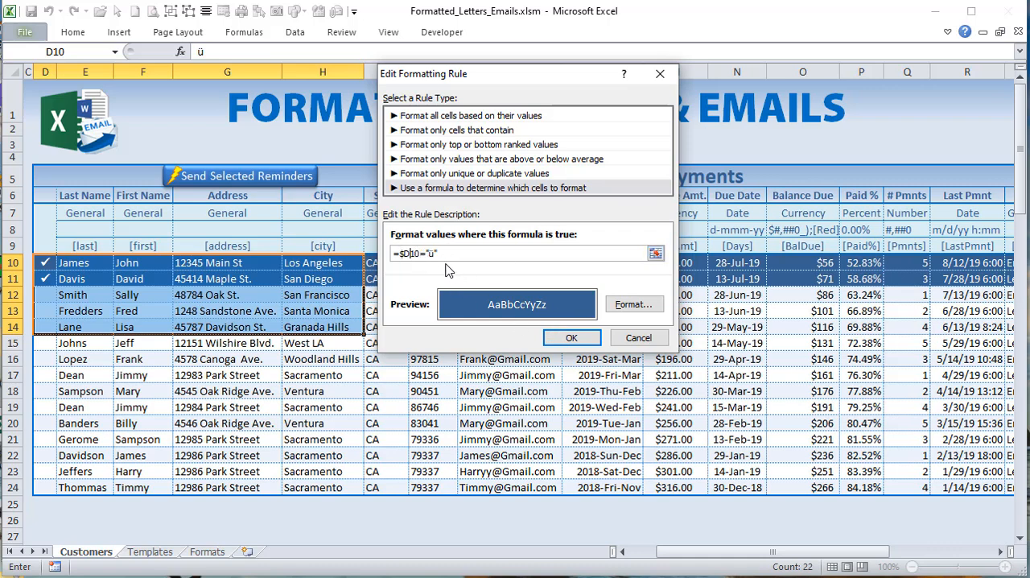
Step: Inspect the rule's fill and font color settings, then leave the rule without making changes
{"action": "left_click", "coordinate": [627, 305]}
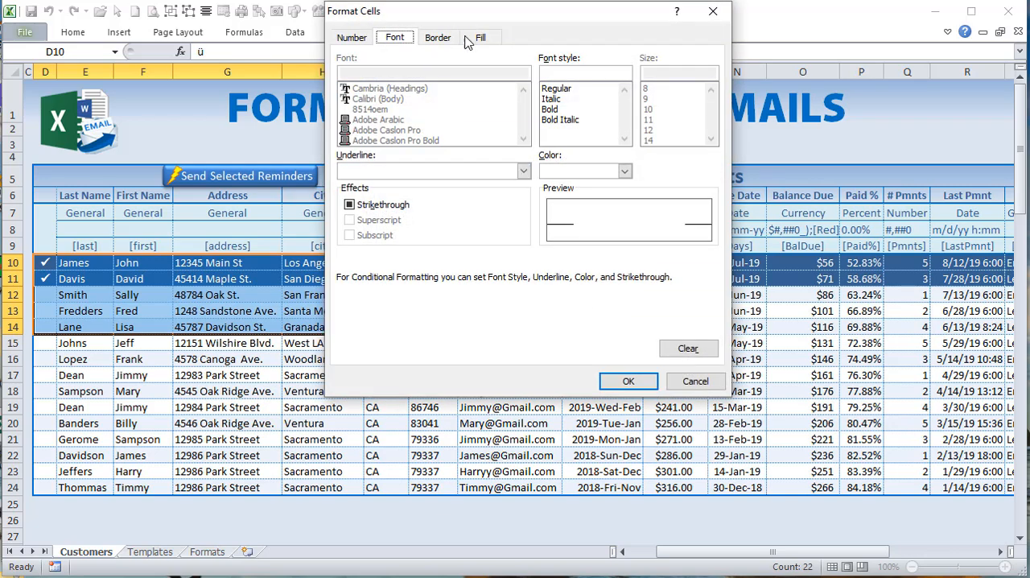
{"action": "left_click", "coordinate": [482, 38]}
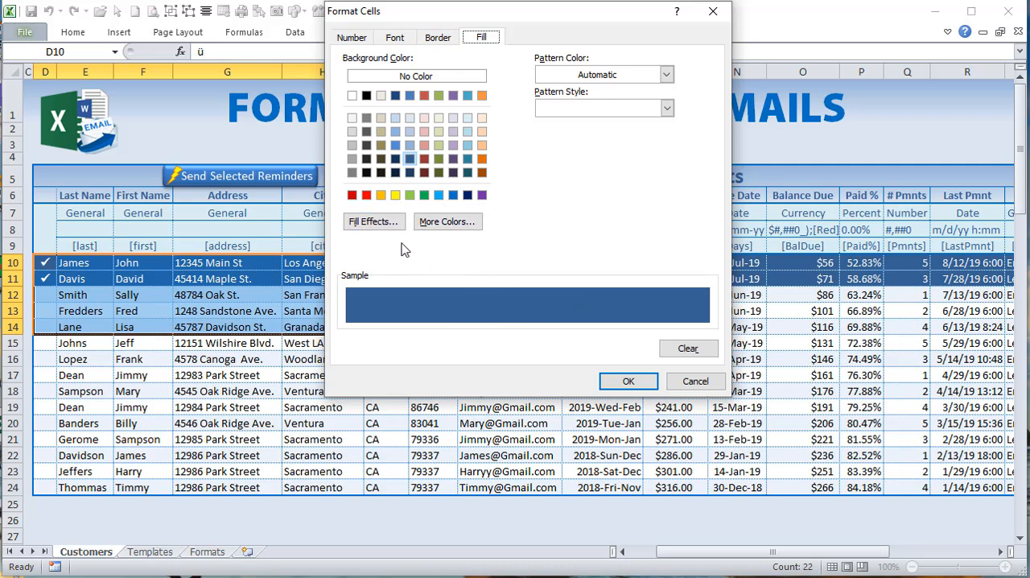
{"action": "left_click", "coordinate": [395, 38]}
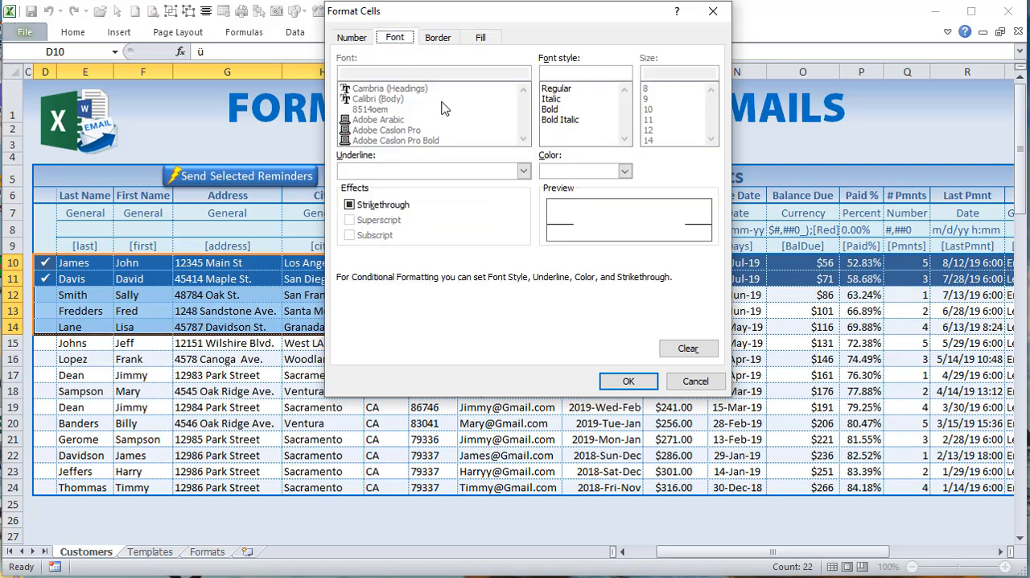
{"action": "left_click", "coordinate": [625, 172]}
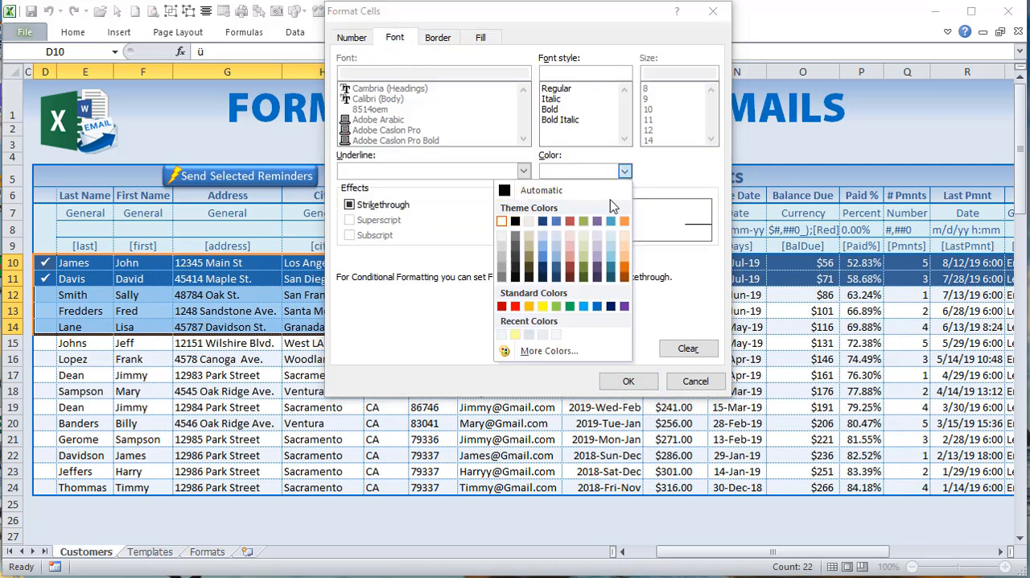
{"action": "left_click", "coordinate": [624, 171]}
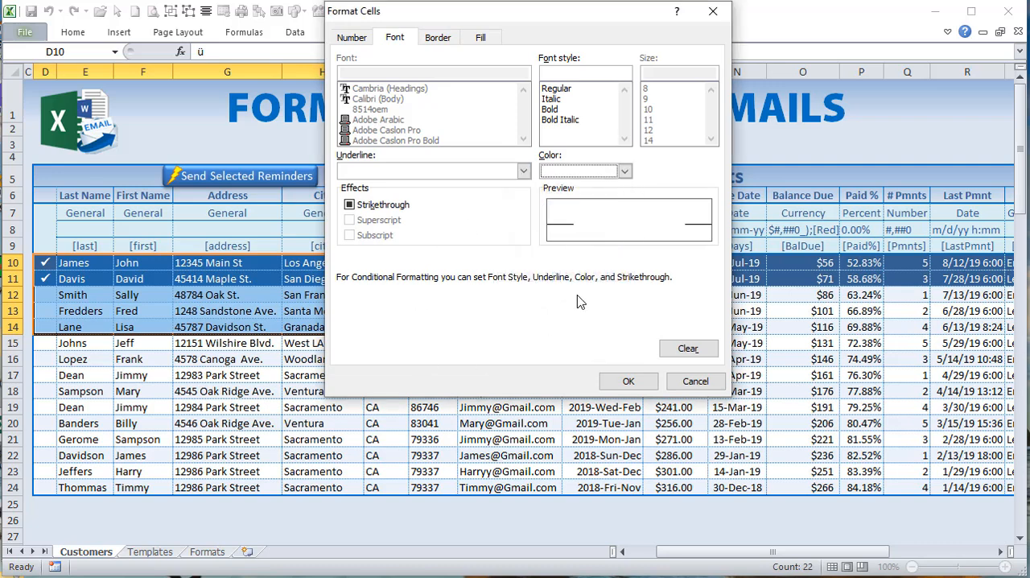
{"action": "left_click", "coordinate": [695, 381]}
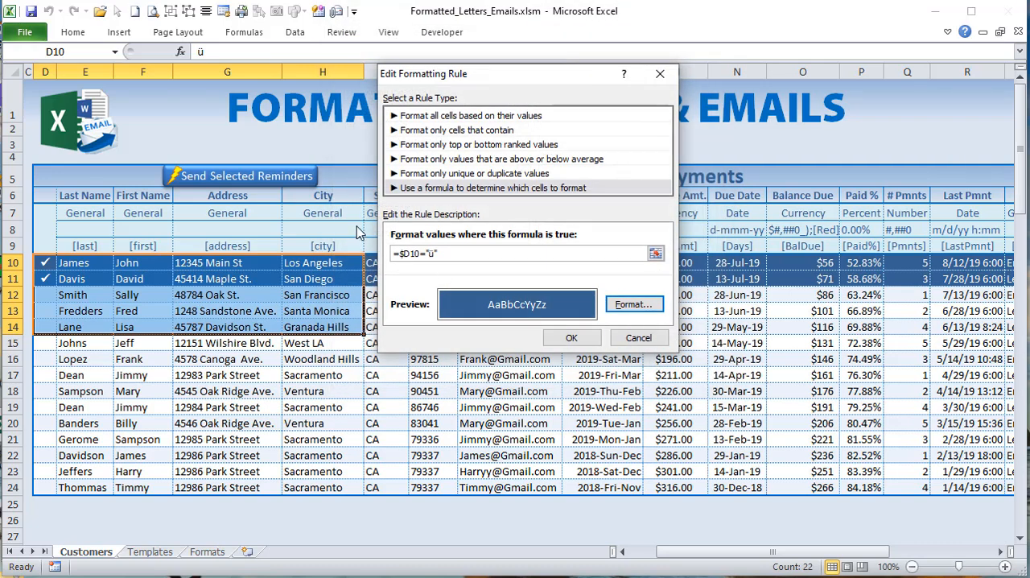
{"action": "left_click", "coordinate": [638, 337]}
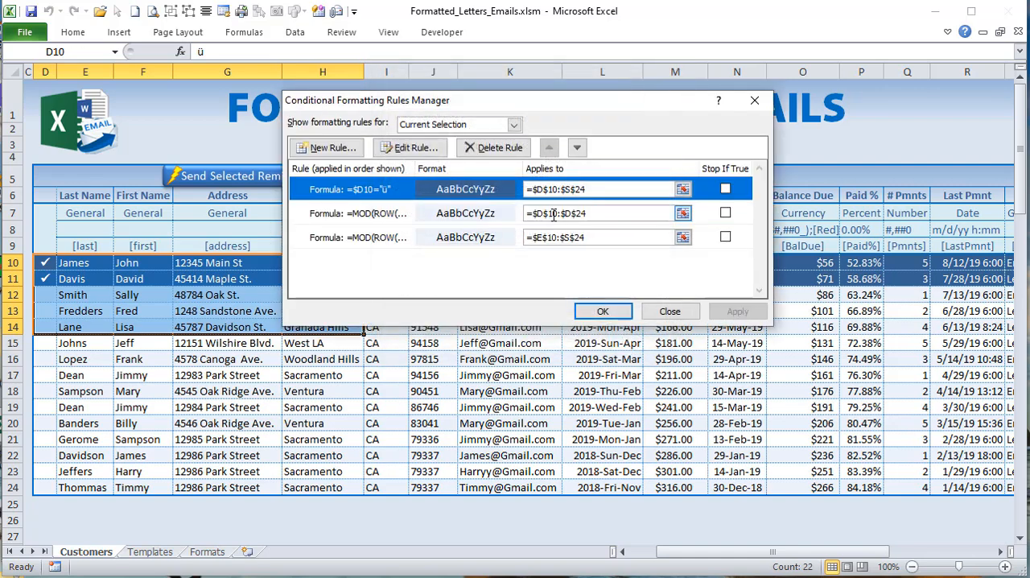
Step: Extend the check-mark rule's applied range to =$D$10:$T$24 so it includes the Template column
{"action": "left_click", "coordinate": [558, 189]}
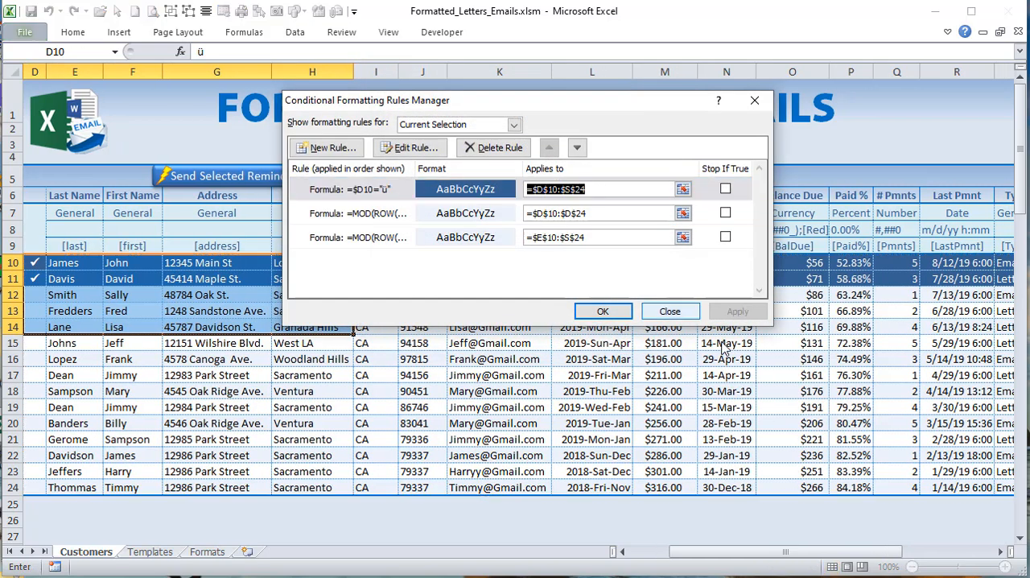
{"action": "left_click_drag", "start_coordinate": [739, 553], "coordinate": [797, 560]}
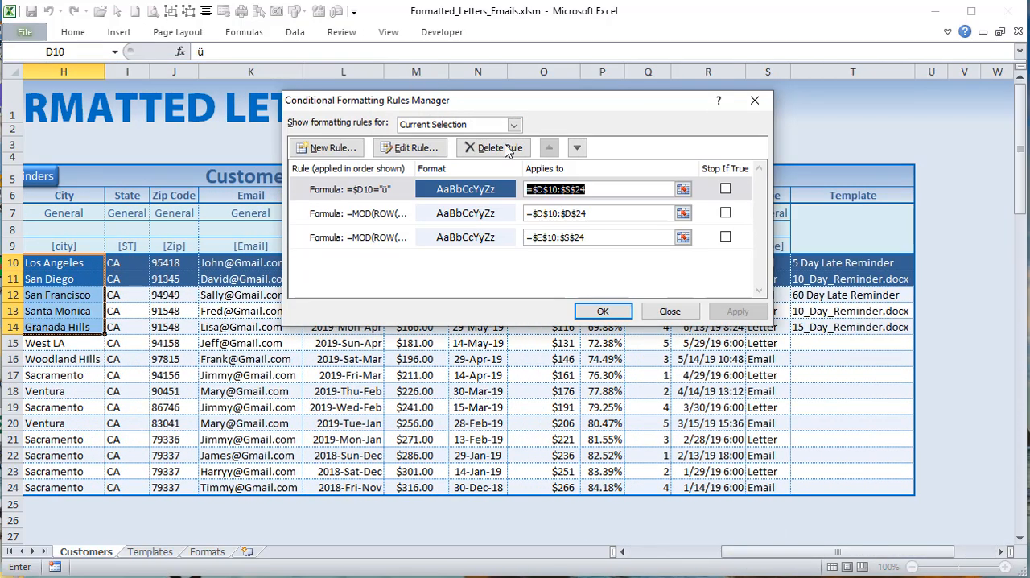
{"action": "left_click", "coordinate": [568, 188]}
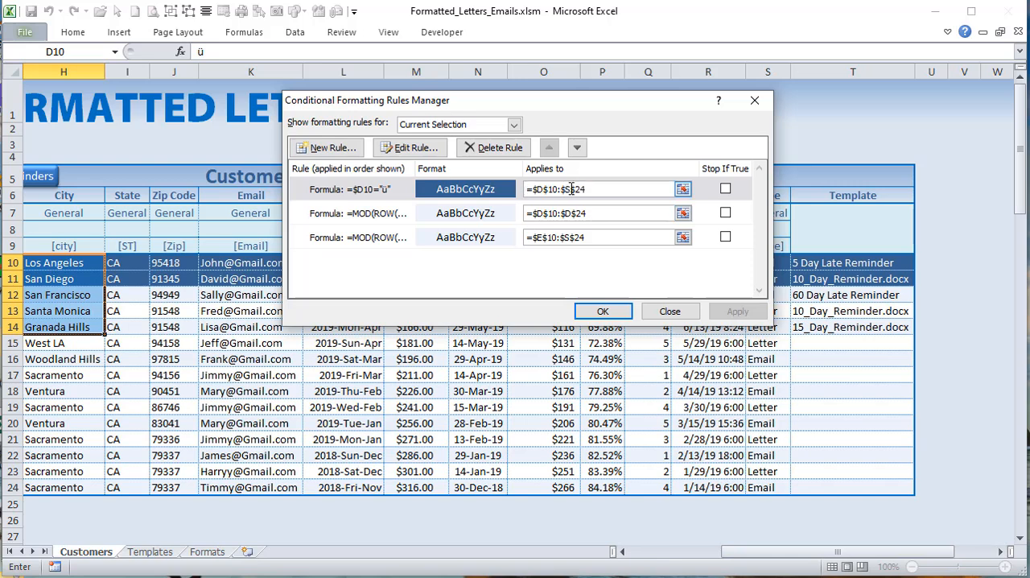
{"action": "type", "text": "T"}
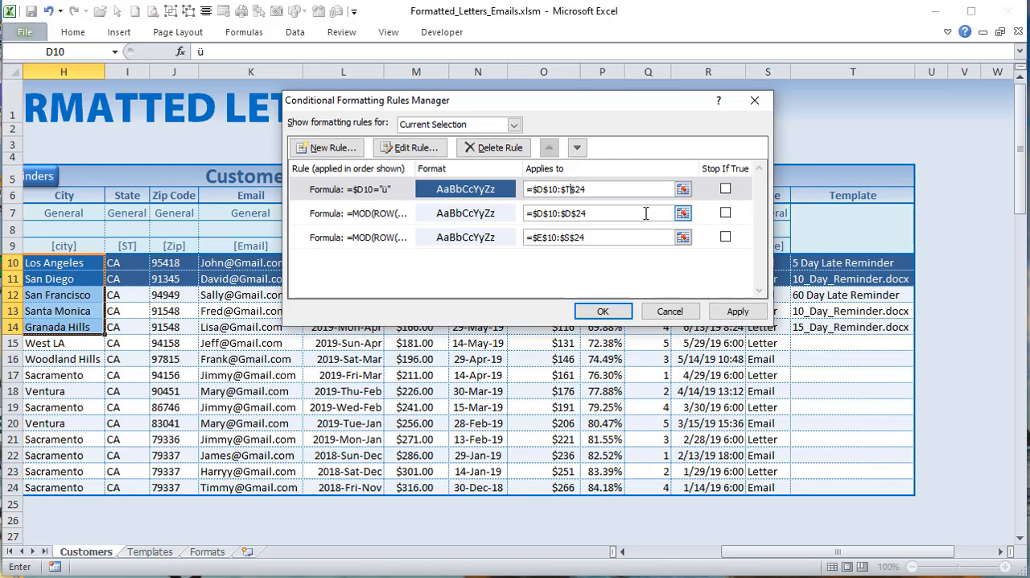
{"action": "left_click", "coordinate": [719, 313]}
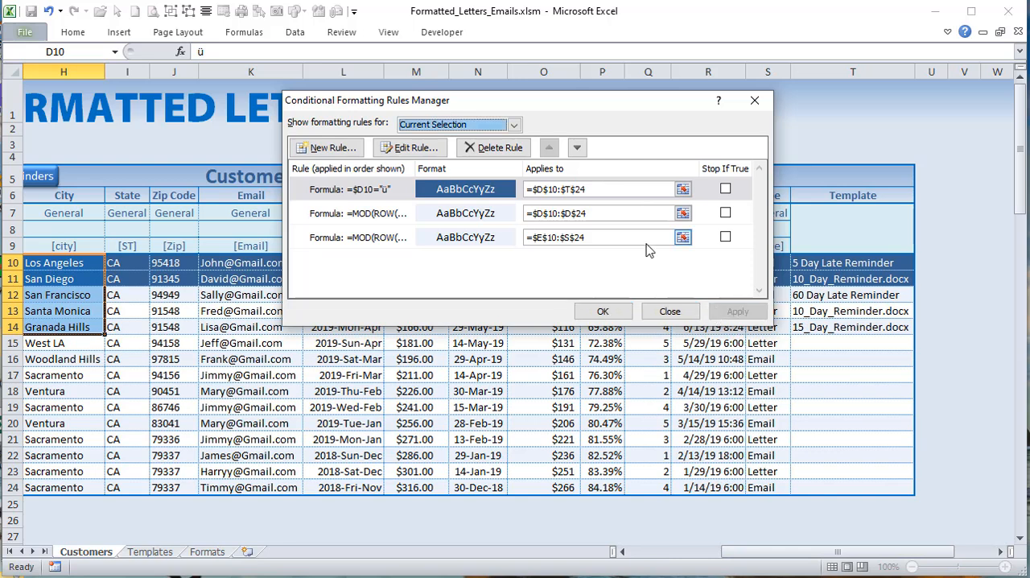
{"action": "left_click", "coordinate": [611, 315]}
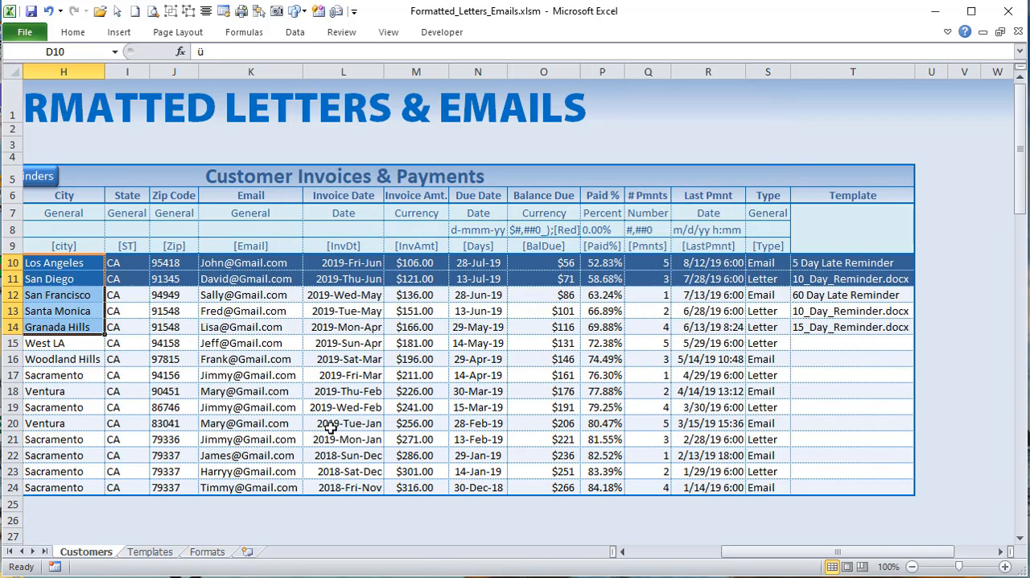
Step: Add a check mark in row 12, toggle those in rows 10 and 11 off and on, and review the row highlighting
{"action": "left_click_drag", "start_coordinate": [749, 552], "coordinate": [668, 553]}
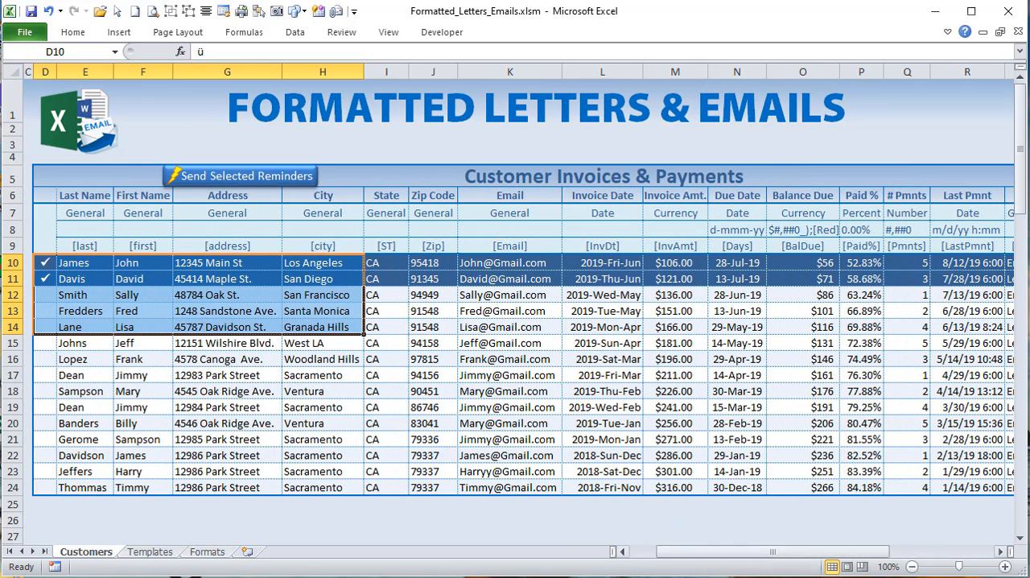
{"action": "left_click", "coordinate": [46, 293]}
{"action": "left_click", "coordinate": [42, 264]}
{"action": "left_click", "coordinate": [42, 278]}
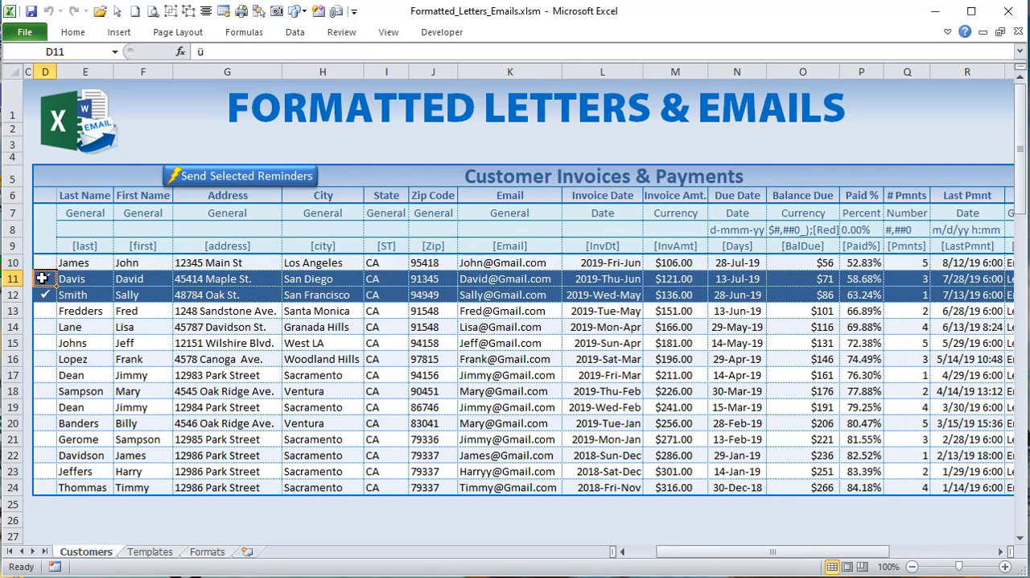
{"action": "left_click", "coordinate": [44, 261]}
{"action": "left_click", "coordinate": [43, 262]}
{"action": "left_click", "coordinate": [43, 278]}
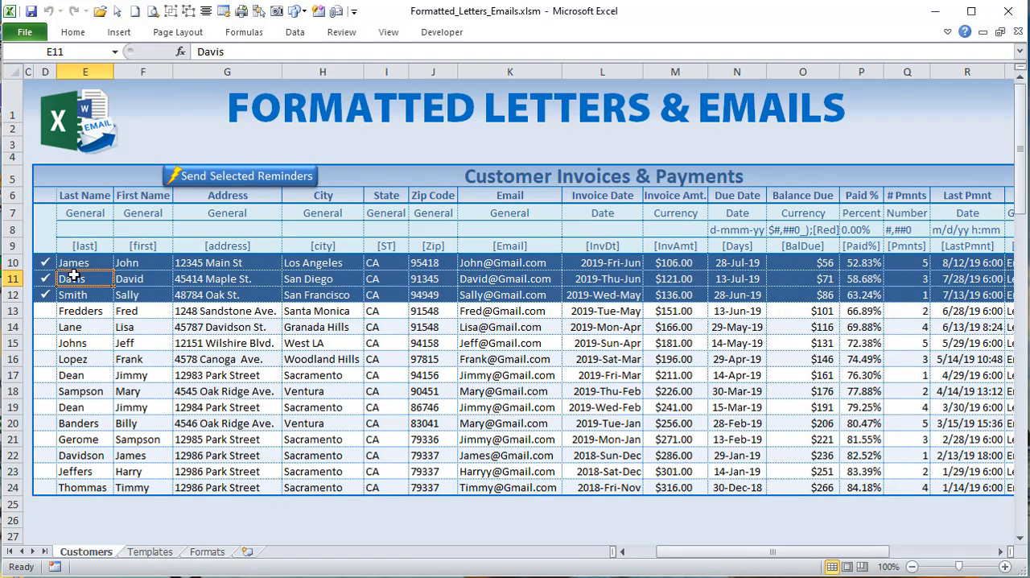
{"action": "left_click_drag", "start_coordinate": [771, 555], "coordinate": [810, 561]}
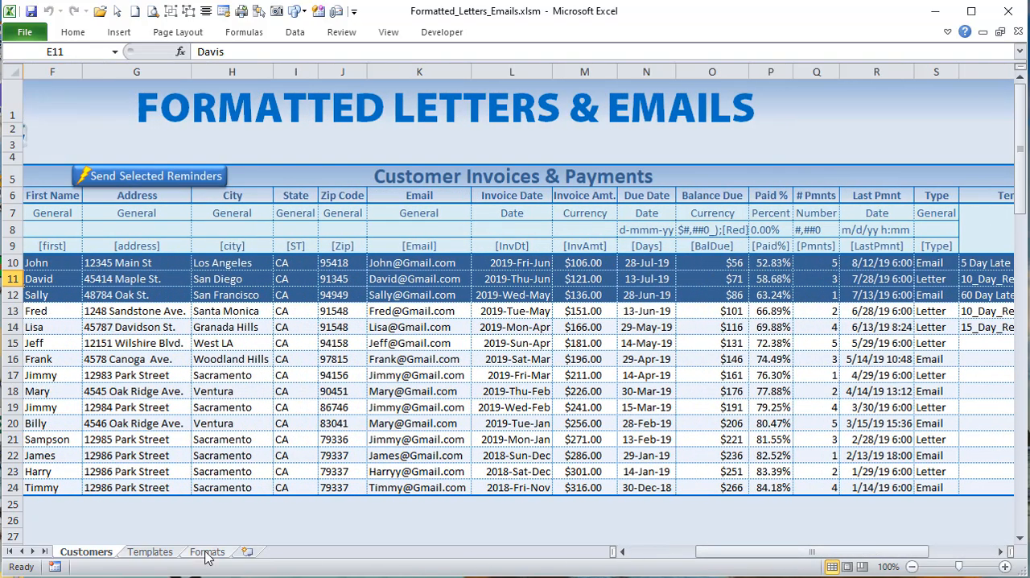
Step: On the Templates sheet, select template locations in several Letter Templates rows to test the row highlighting and Add Template button placement
{"action": "left_click", "coordinate": [168, 552]}
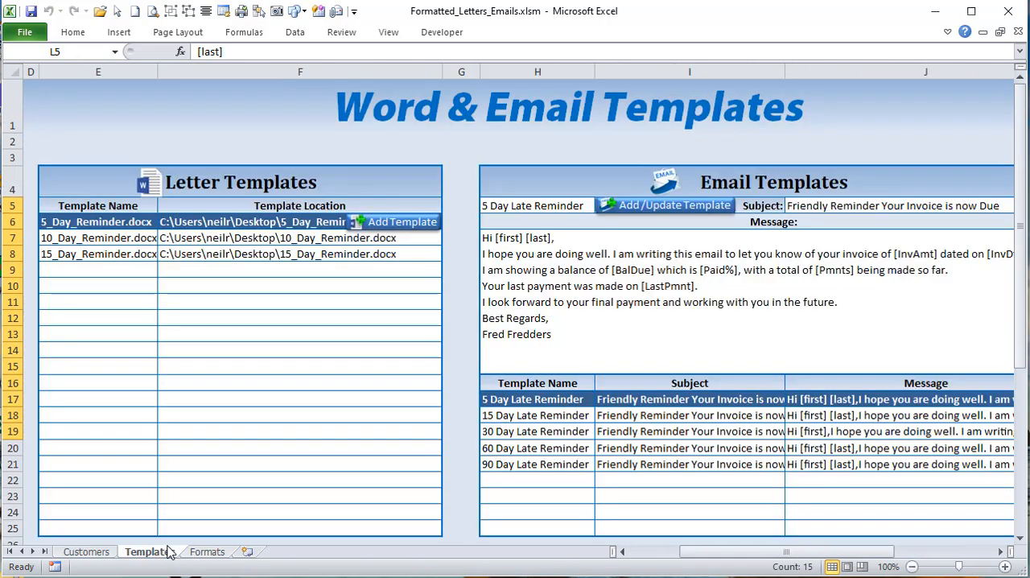
{"action": "left_click_drag", "start_coordinate": [738, 552], "coordinate": [712, 553]}
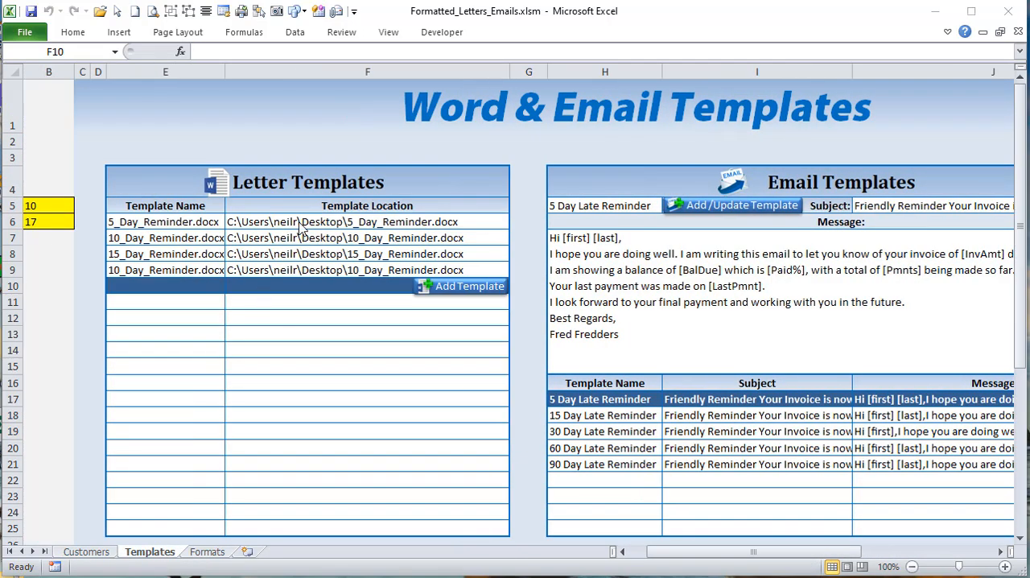
{"action": "left_click", "coordinate": [319, 256]}
{"action": "left_click", "coordinate": [321, 288]}
{"action": "left_click", "coordinate": [322, 258]}
{"action": "left_click", "coordinate": [321, 239]}
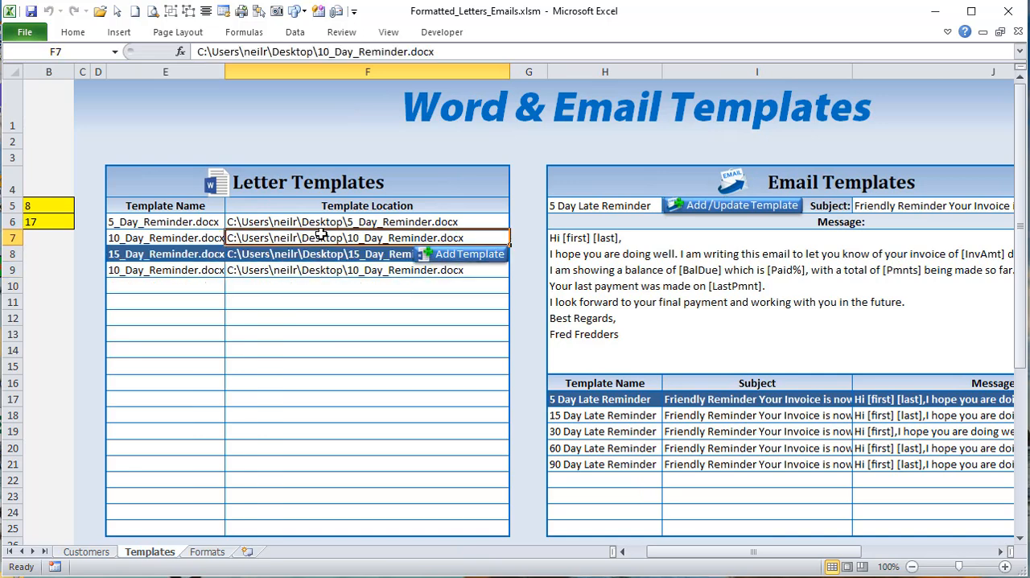
{"action": "left_click", "coordinate": [322, 256]}
{"action": "left_click", "coordinate": [320, 299]}
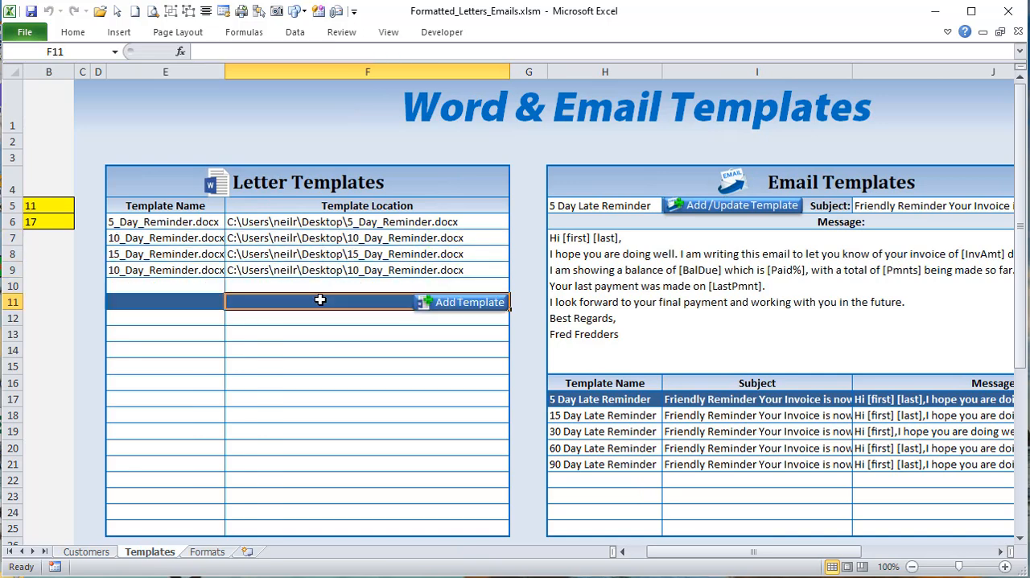
{"action": "left_click", "coordinate": [326, 270]}
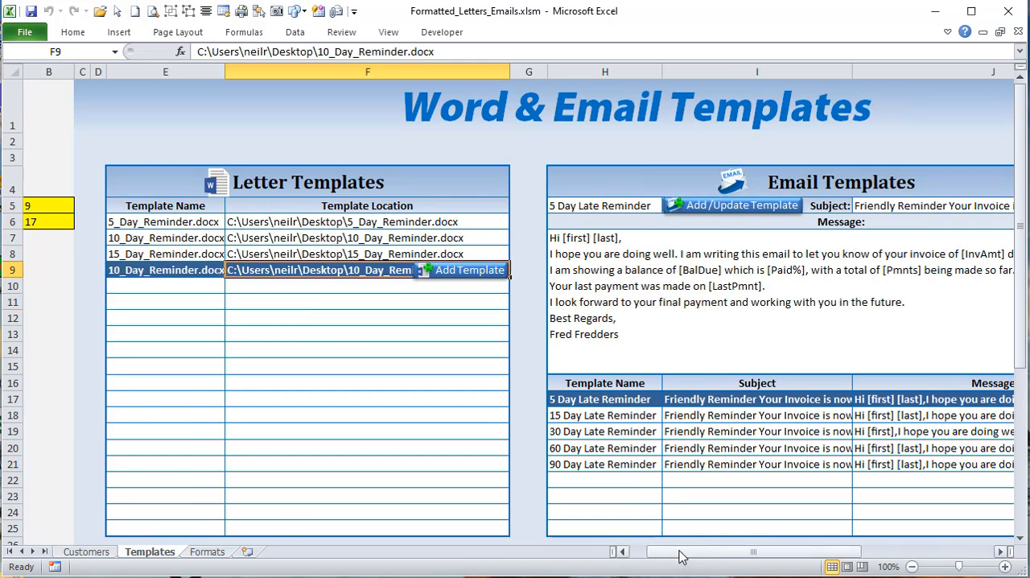
Step: Bring the Word Row and Email Row cells into view and select various letter template names to check the Word Row value
{"action": "left_click_drag", "start_coordinate": [746, 556], "coordinate": [655, 556]}
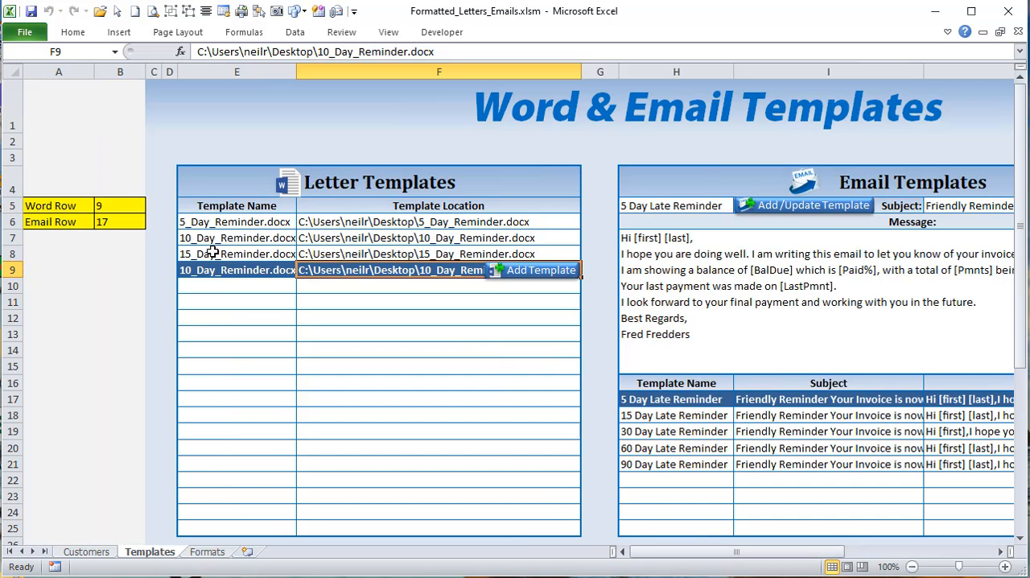
{"action": "left_click", "coordinate": [265, 250]}
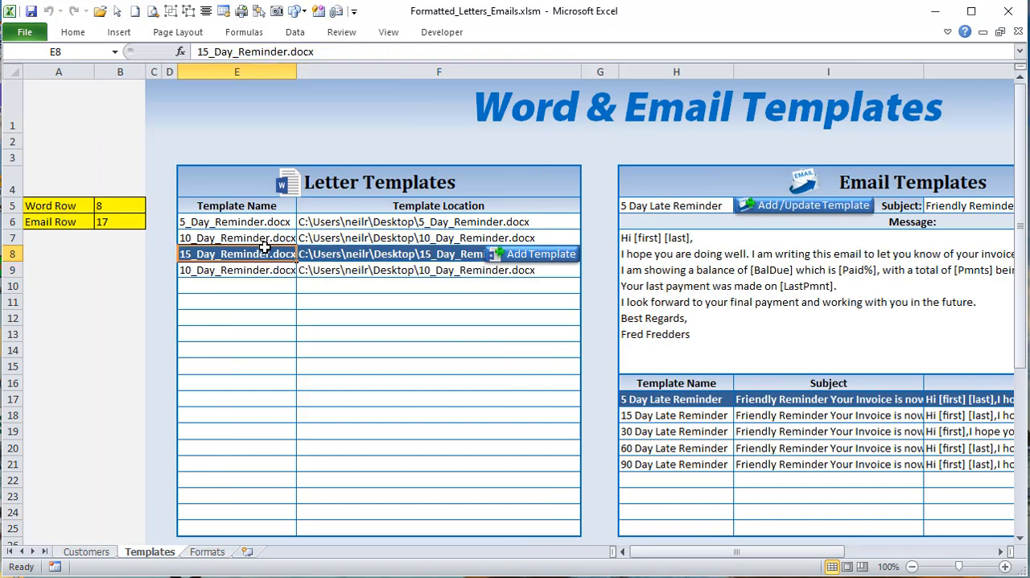
{"action": "left_click", "coordinate": [260, 290]}
{"action": "left_click", "coordinate": [259, 339]}
{"action": "left_click", "coordinate": [253, 269]}
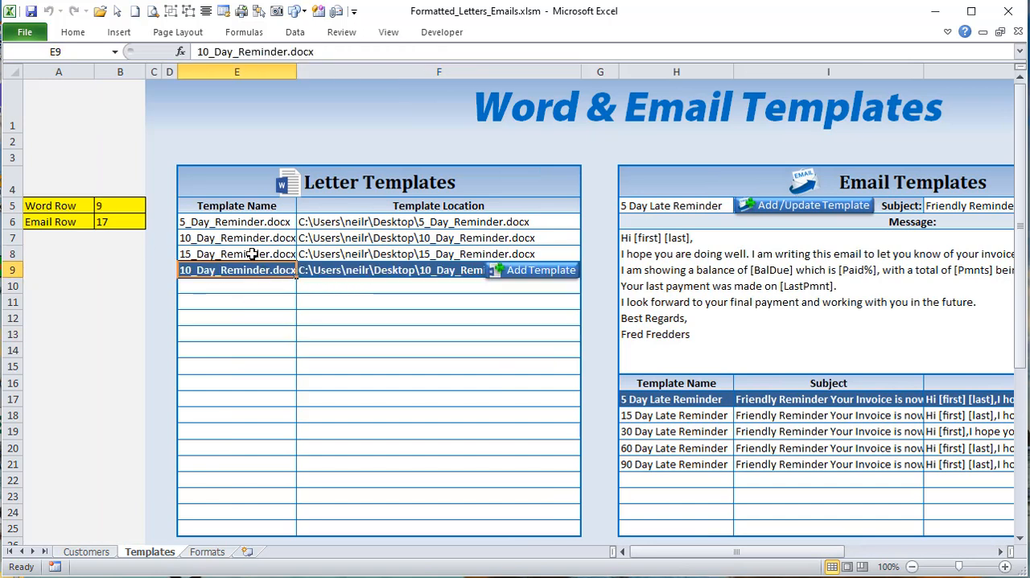
{"action": "left_click", "coordinate": [248, 224]}
{"action": "left_click", "coordinate": [250, 253]}
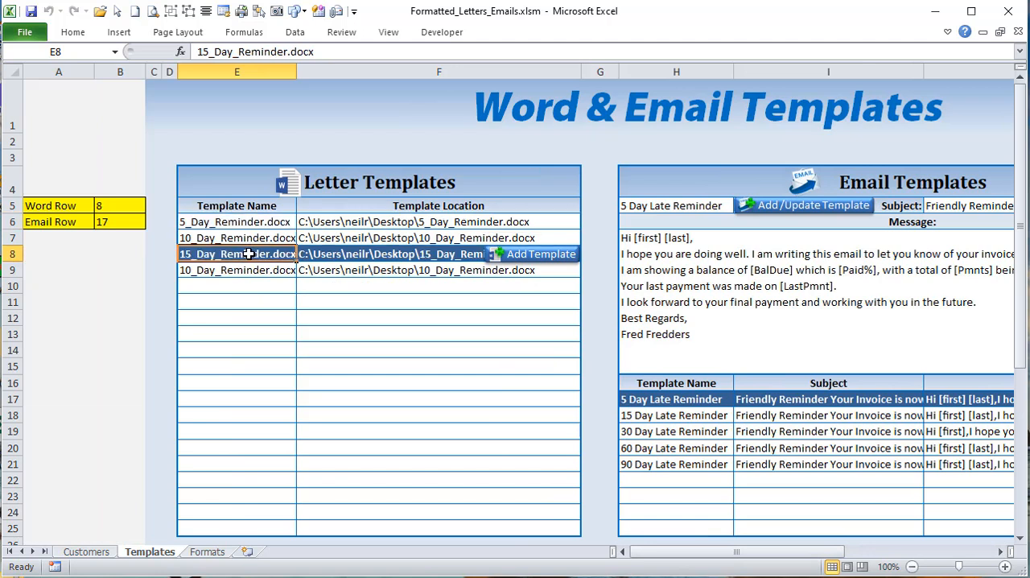
{"action": "left_click", "coordinate": [251, 238]}
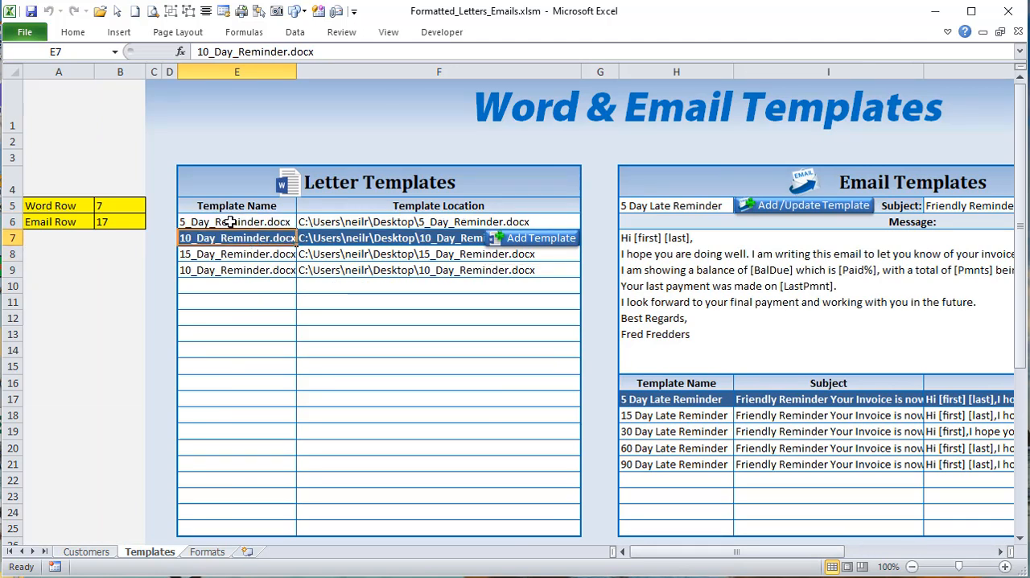
Step: Select 5_Day_Reminder.docx, and various cells in the email template list to check the Email Row value and the loaded email template
{"action": "left_click", "coordinate": [230, 222]}
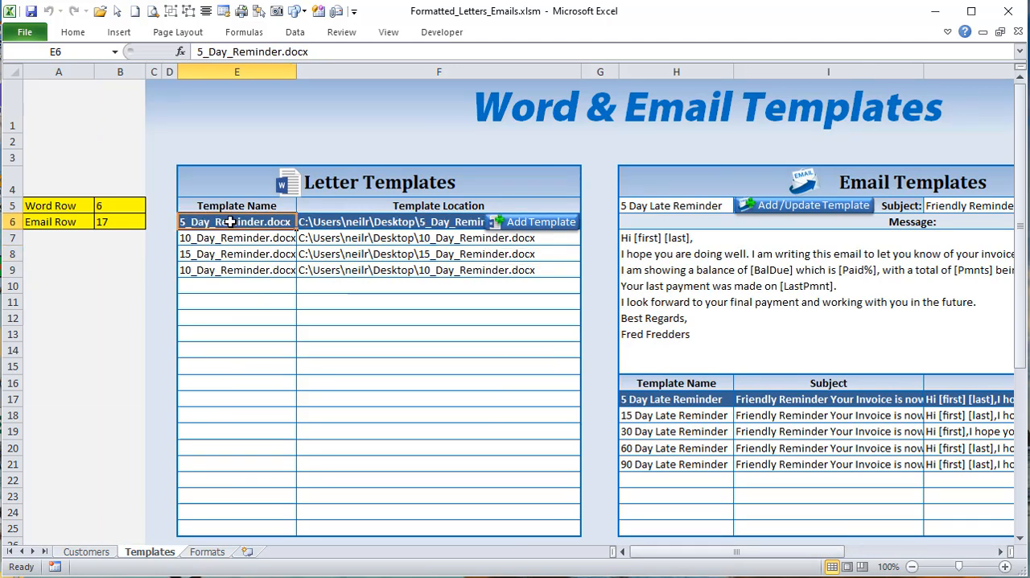
{"action": "left_click", "coordinate": [687, 427]}
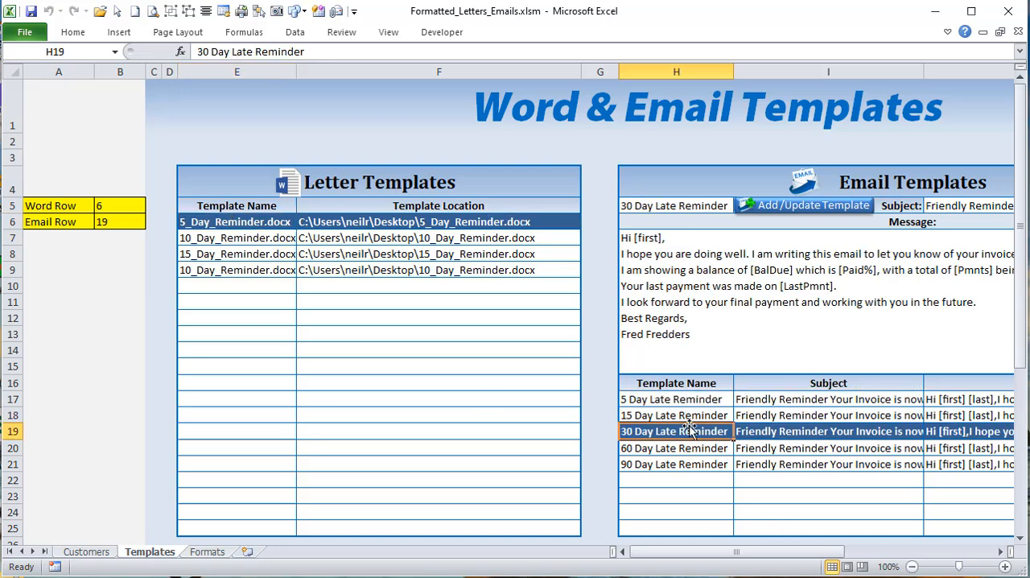
{"action": "left_click", "coordinate": [706, 481]}
{"action": "left_click", "coordinate": [705, 448]}
{"action": "left_click", "coordinate": [705, 416]}
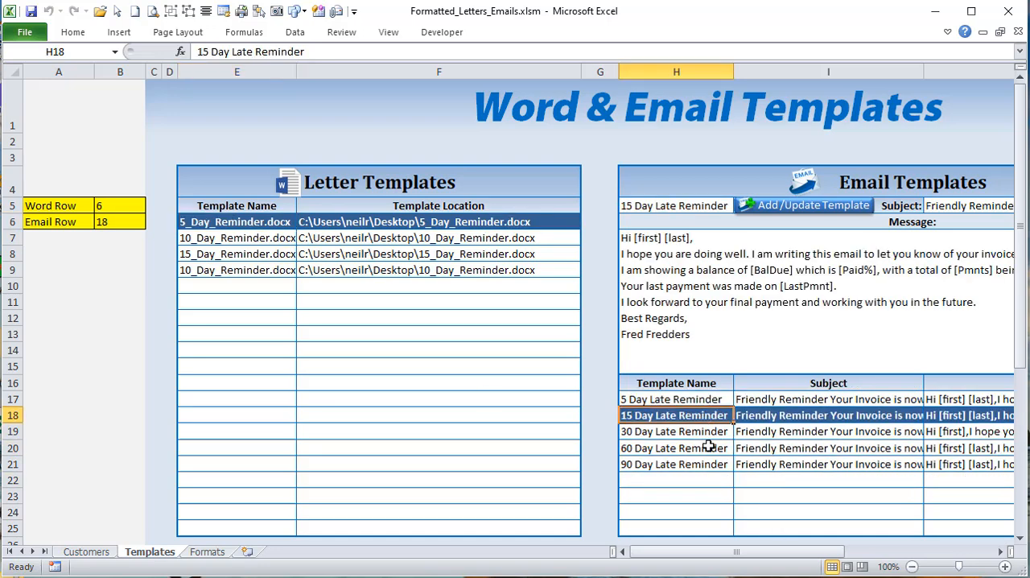
{"action": "left_click", "coordinate": [711, 463]}
{"action": "left_click", "coordinate": [797, 467]}
{"action": "left_click", "coordinate": [951, 463]}
{"action": "left_click", "coordinate": [954, 433]}
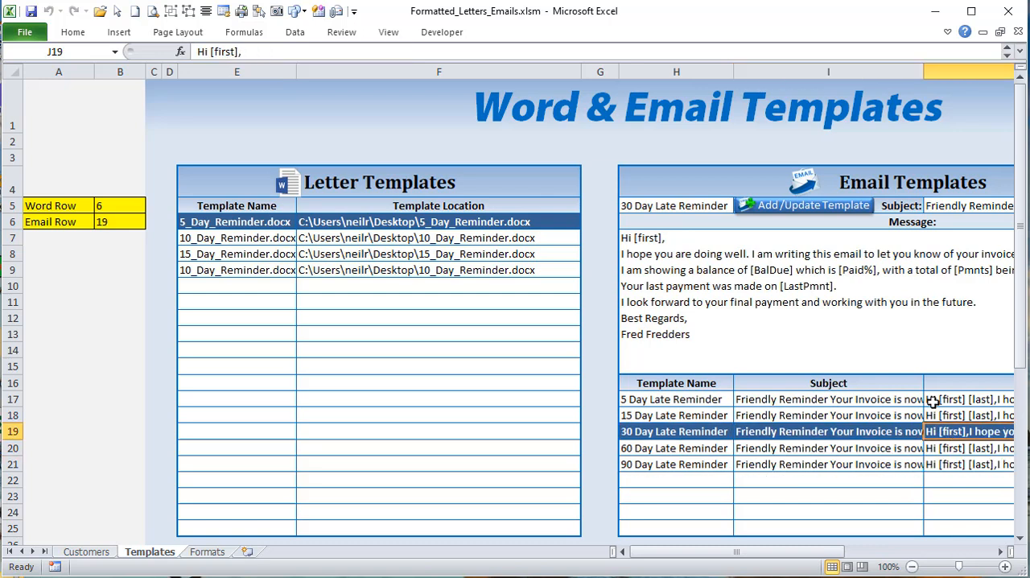
{"action": "left_click", "coordinate": [901, 411]}
{"action": "left_click", "coordinate": [889, 454]}
{"action": "left_click", "coordinate": [708, 418]}
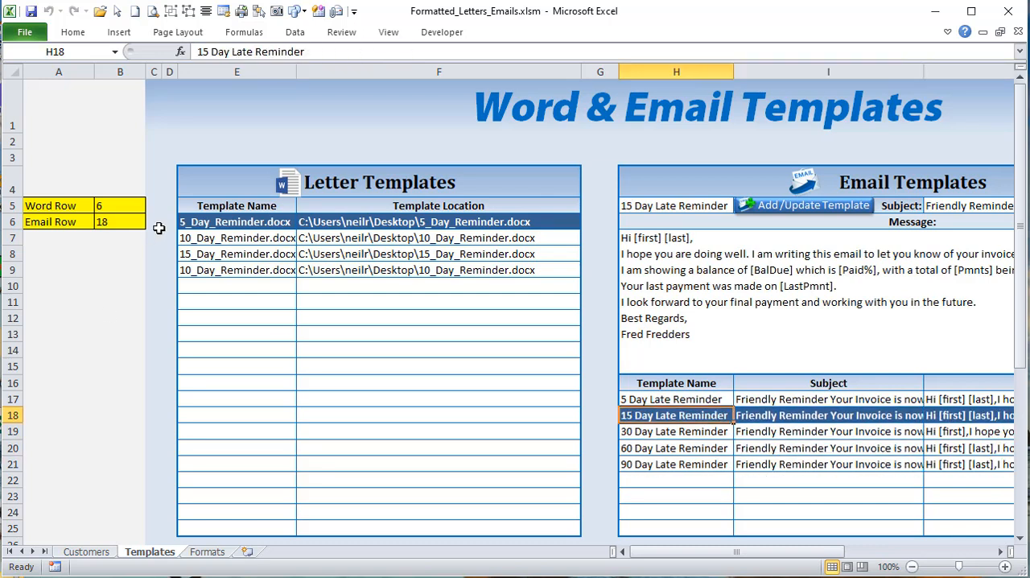
Step: Review the conditional formatting rule applied to the Letter Templates list, checking its formula and applied range
{"action": "left_click_drag", "start_coordinate": [206, 225], "coordinate": [328, 281]}
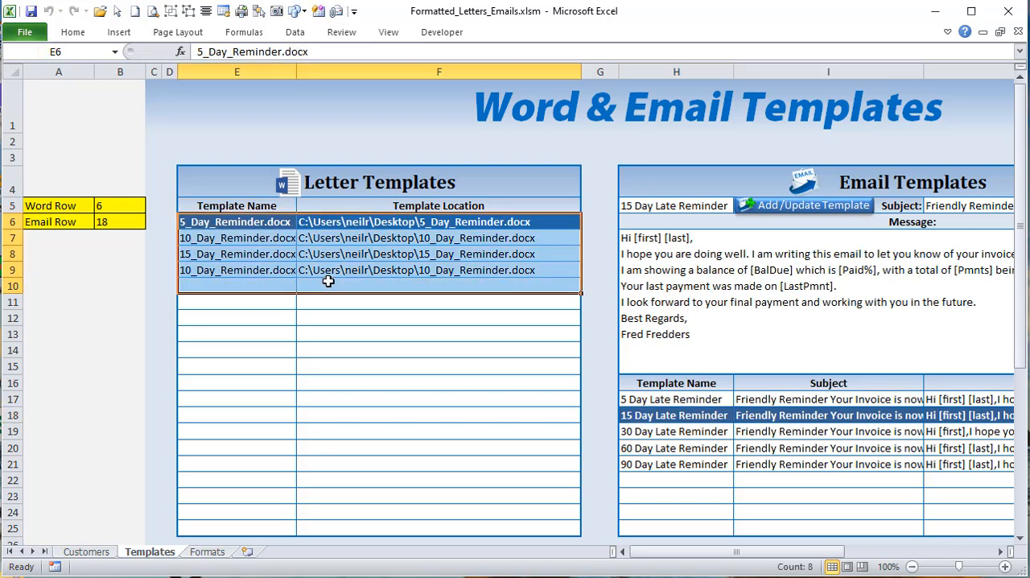
{"action": "left_click", "coordinate": [79, 34]}
{"action": "left_click", "coordinate": [640, 86]}
{"action": "left_click", "coordinate": [600, 324]}
{"action": "left_click", "coordinate": [397, 189]}
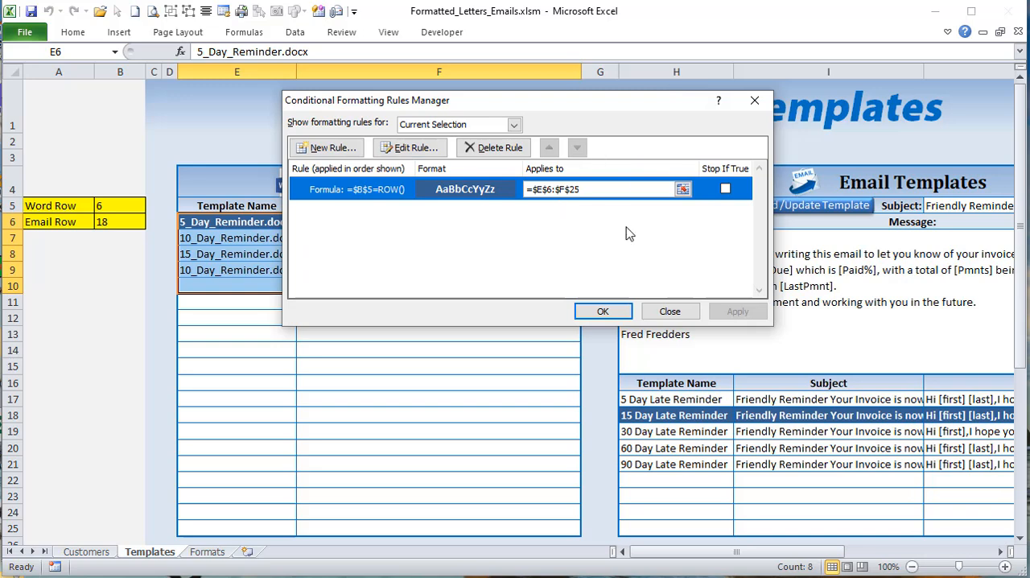
{"action": "left_click", "coordinate": [670, 311]}
Step: Review the conditional formatting rule applied to the email template list, checking its formula and applied range
{"action": "left_click_drag", "start_coordinate": [660, 417], "coordinate": [712, 465]}
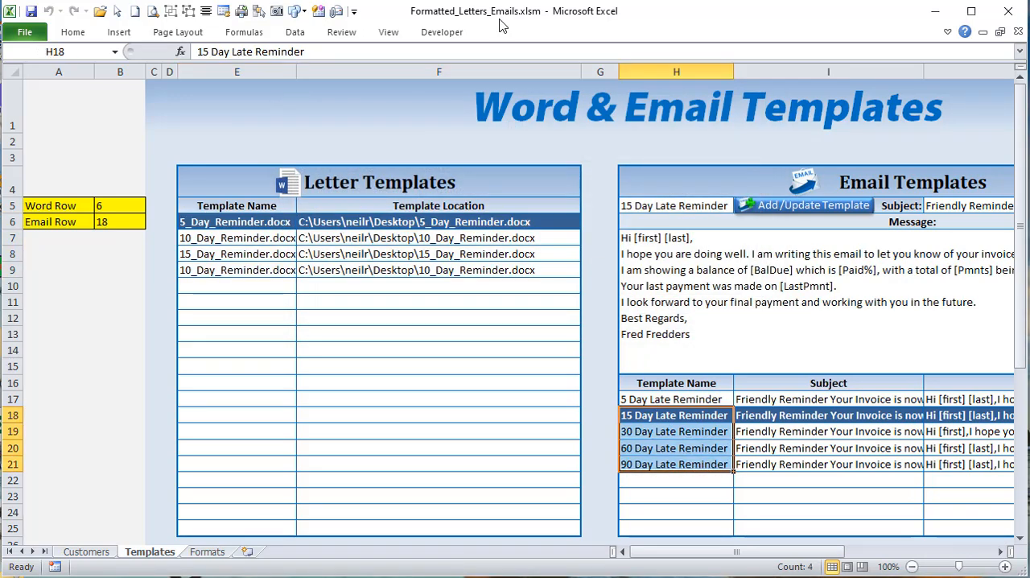
{"action": "left_click", "coordinate": [76, 34]}
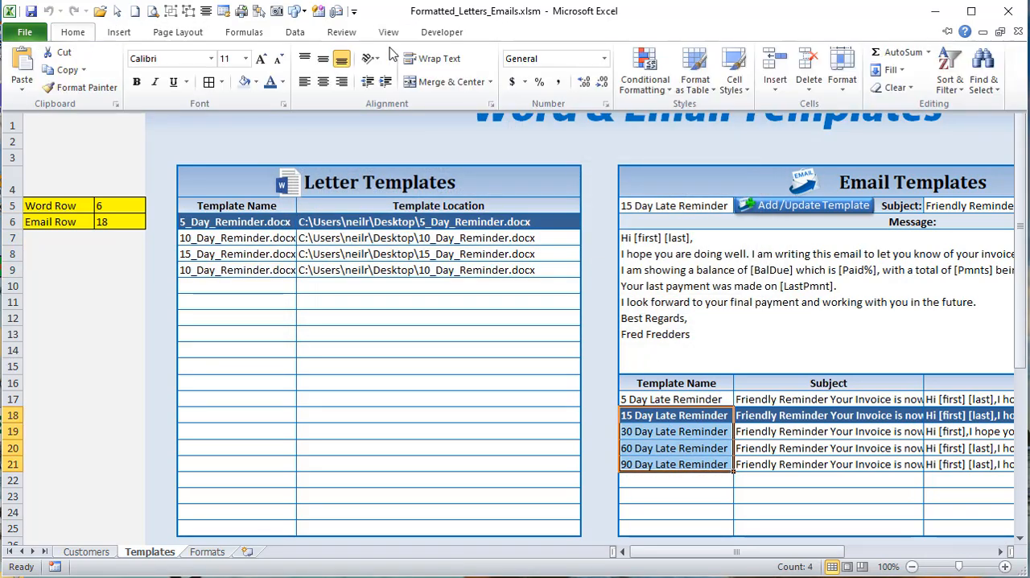
{"action": "left_click", "coordinate": [644, 71]}
{"action": "left_click", "coordinate": [602, 323]}
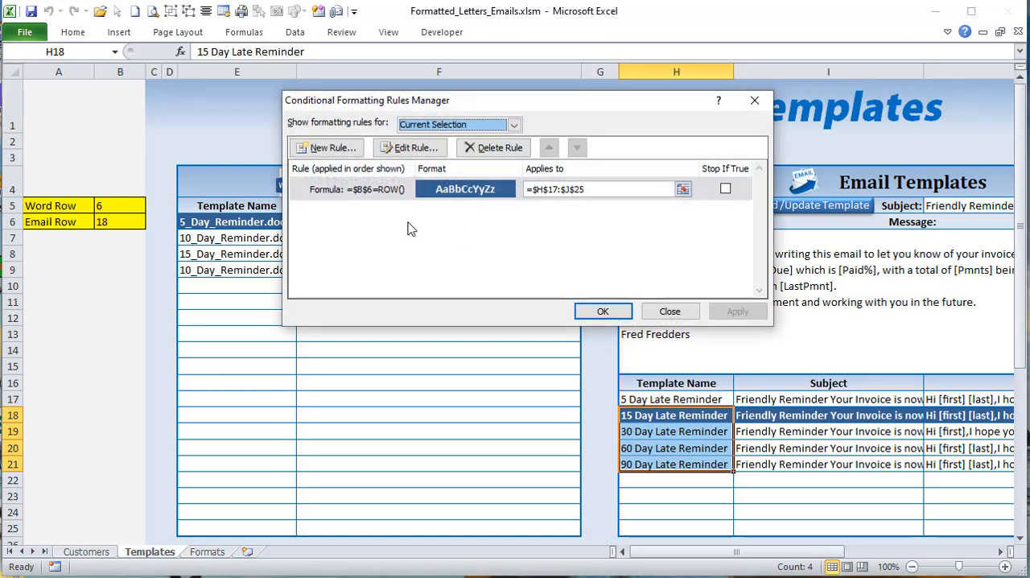
{"action": "left_click", "coordinate": [376, 192]}
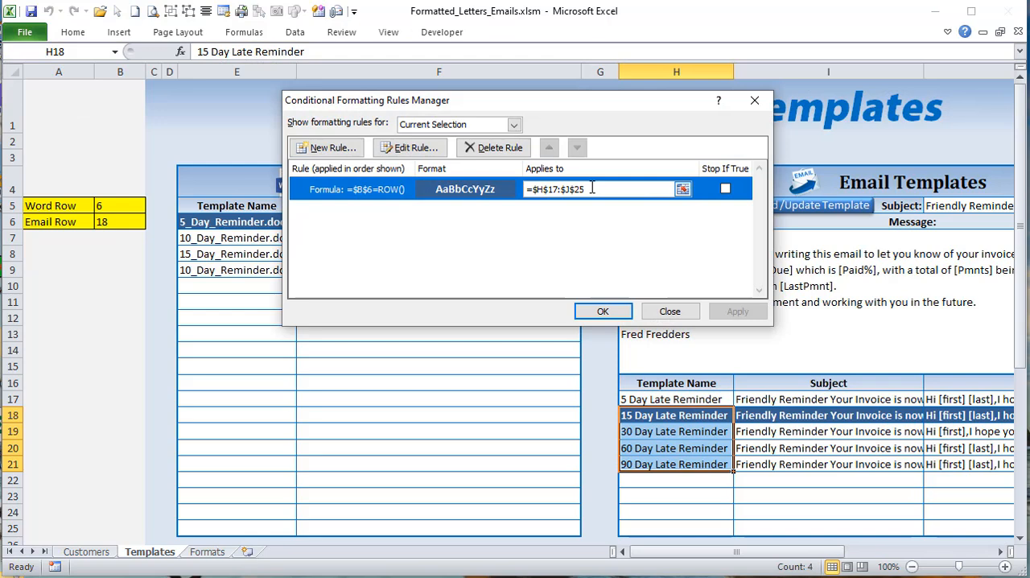
{"action": "left_click", "coordinate": [670, 310]}
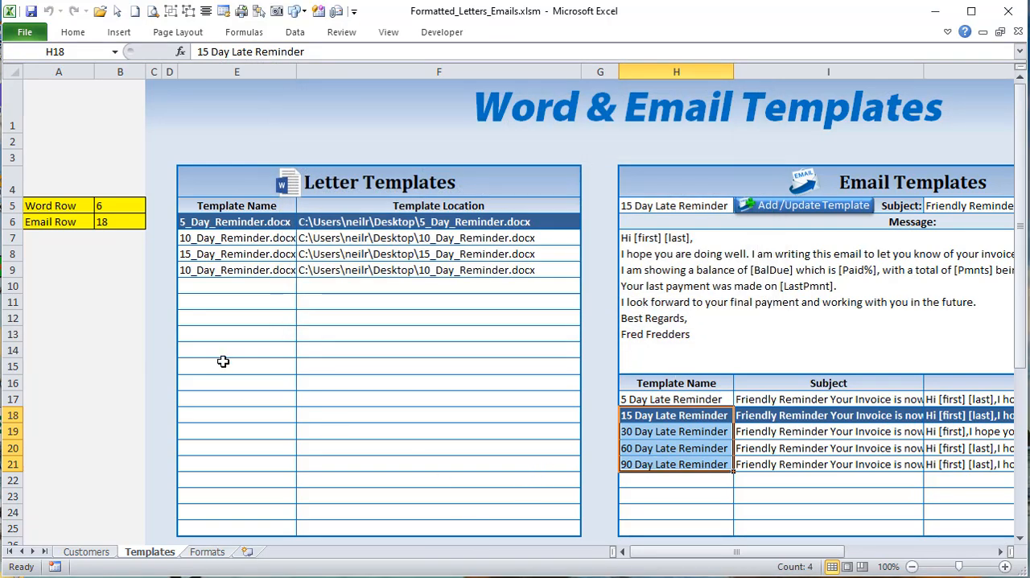
Step: Select filled and empty Template Name cells in the Letter Templates list, ending on row 7, to recheck the row highlighting
{"action": "left_click", "coordinate": [231, 282]}
{"action": "left_click", "coordinate": [251, 256]}
{"action": "left_click", "coordinate": [265, 306]}
{"action": "left_click", "coordinate": [259, 256]}
{"action": "left_click", "coordinate": [260, 236]}
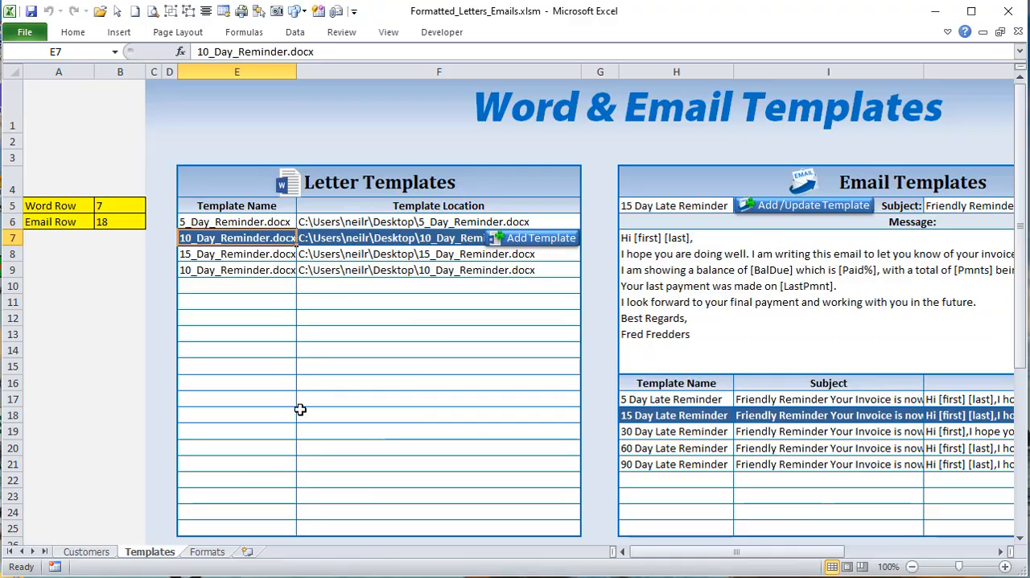
Step: Open the Templates sheet's VBA code and examine Worksheet_SelectionChange through the E6:F25 block, including ShowTempButton and the line hiding AddWordTempBtn
{"action": "key", "text": "alt+F11"}
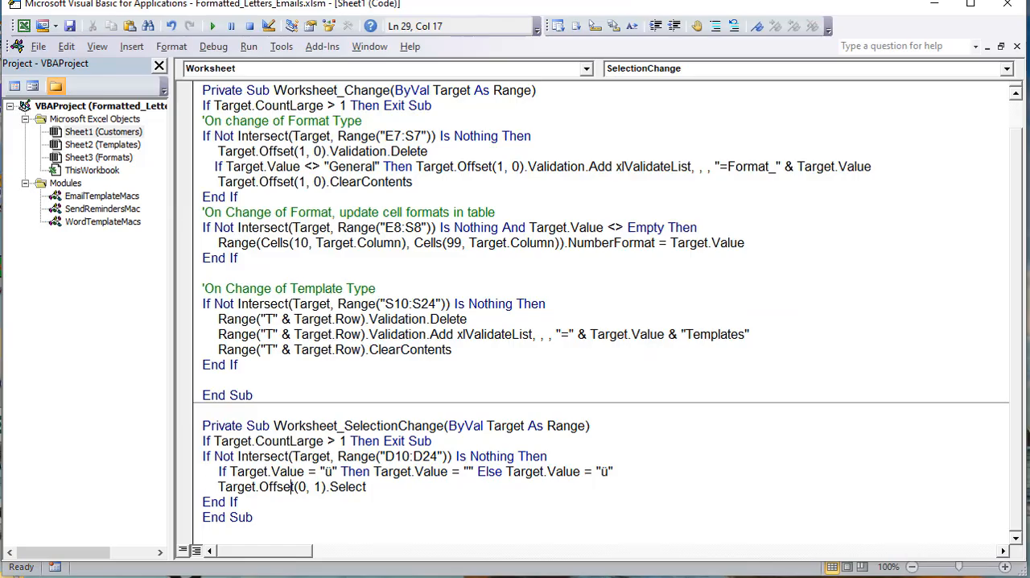
{"action": "double_click", "coordinate": [71, 146]}
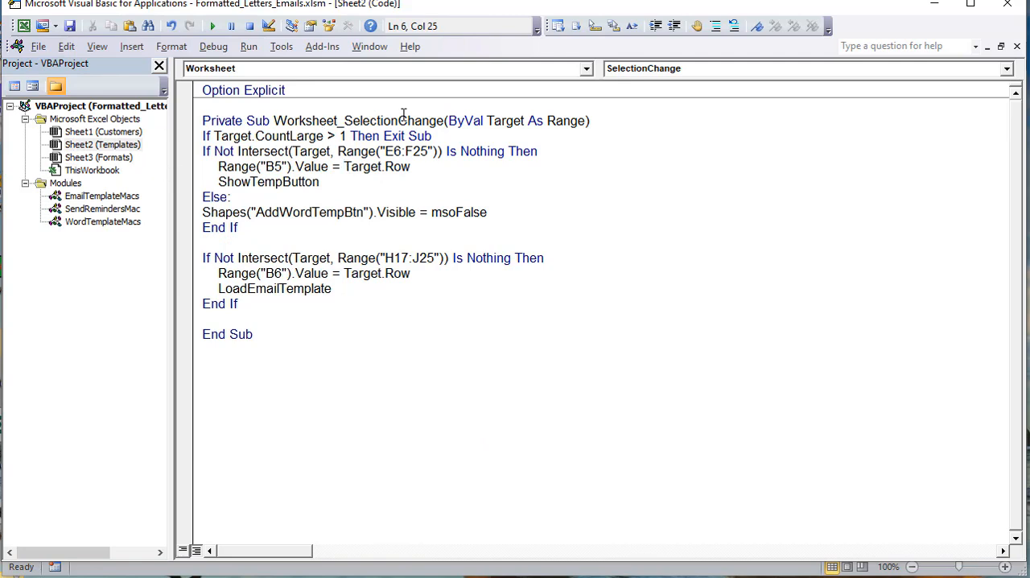
{"action": "left_click_drag", "start_coordinate": [446, 120], "coordinate": [274, 121]}
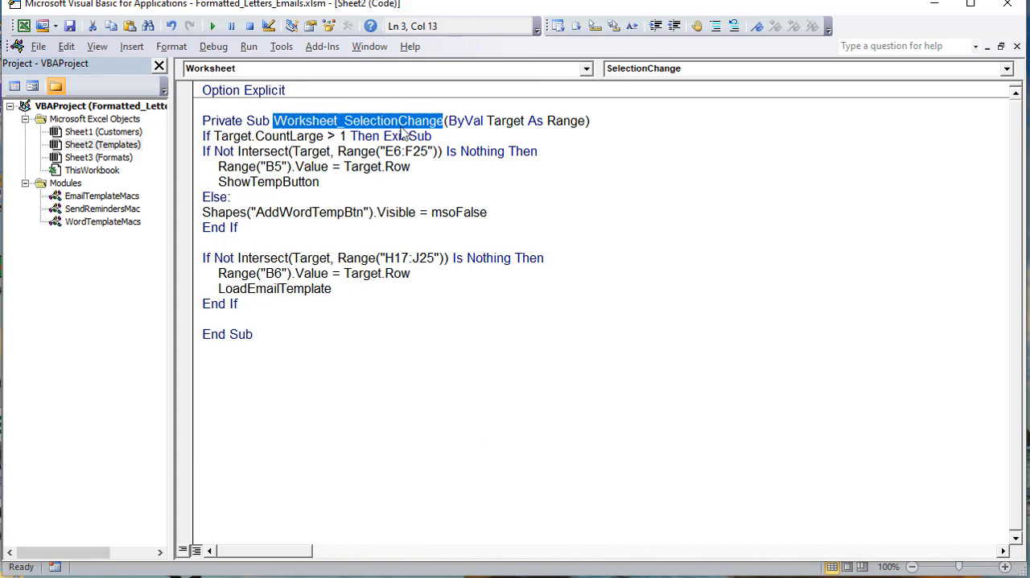
{"action": "left_click_drag", "start_coordinate": [446, 135], "coordinate": [135, 143]}
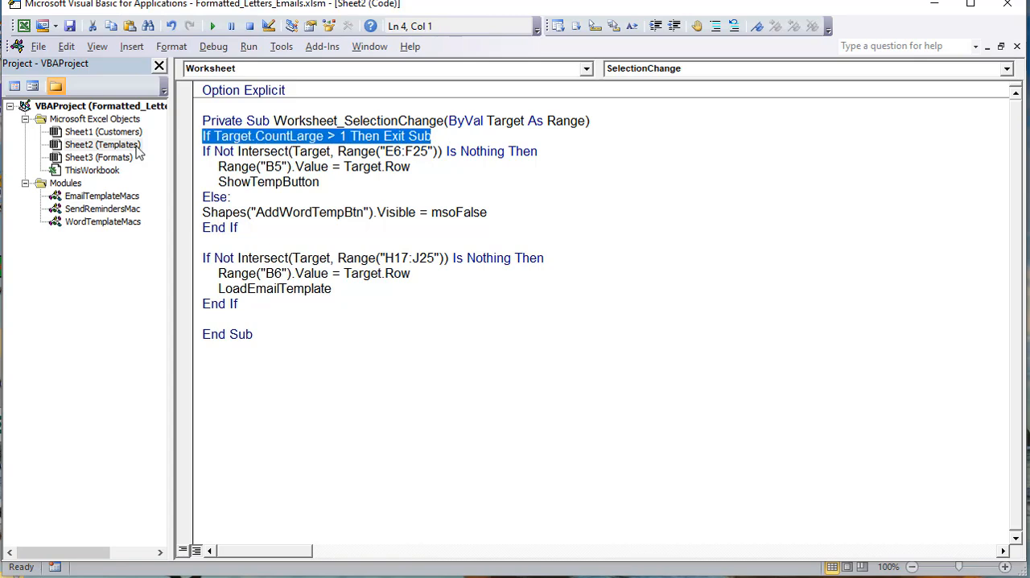
{"action": "left_click_drag", "start_coordinate": [428, 158], "coordinate": [385, 154]}
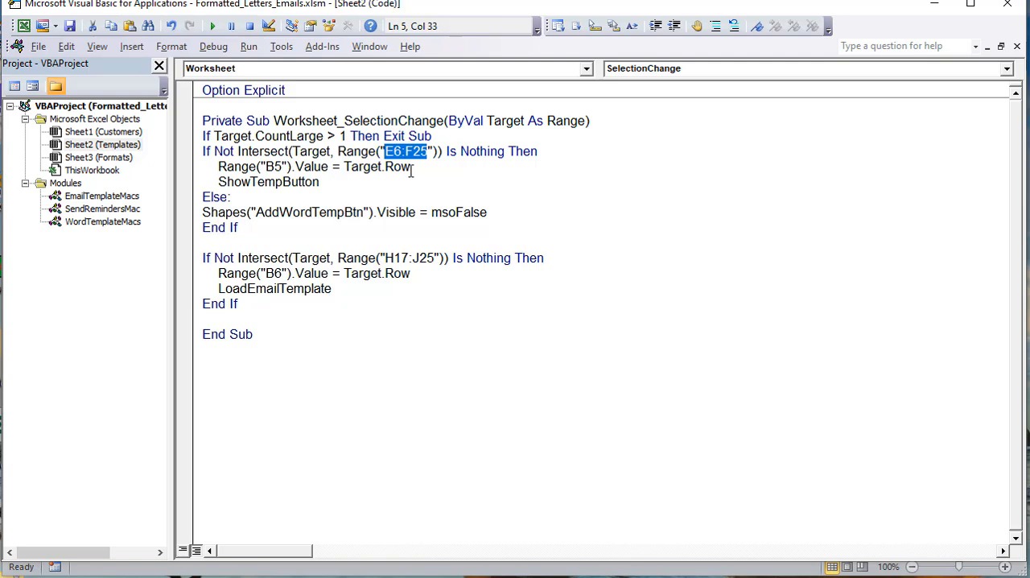
{"action": "left_click_drag", "start_coordinate": [422, 165], "coordinate": [218, 179]}
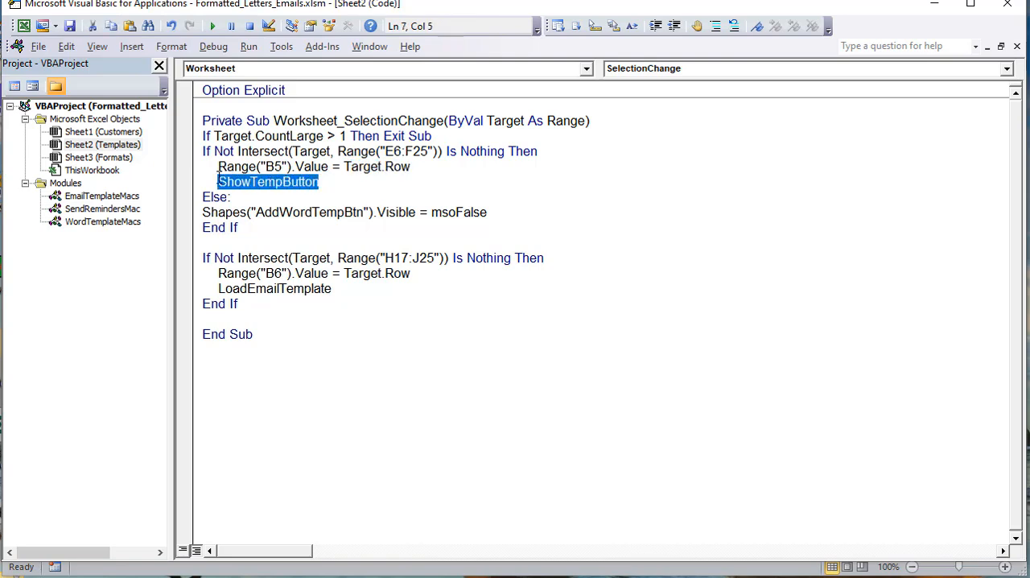
{"action": "left_click", "coordinate": [255, 200]}
{"action": "key", "text": "shift+Home"}
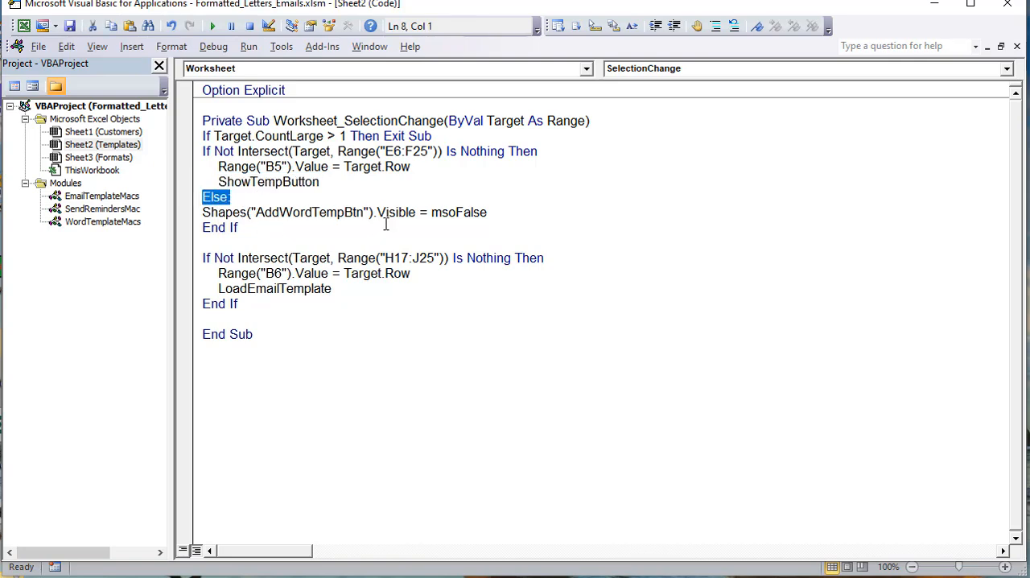
{"action": "left_click_drag", "start_coordinate": [501, 212], "coordinate": [200, 212]}
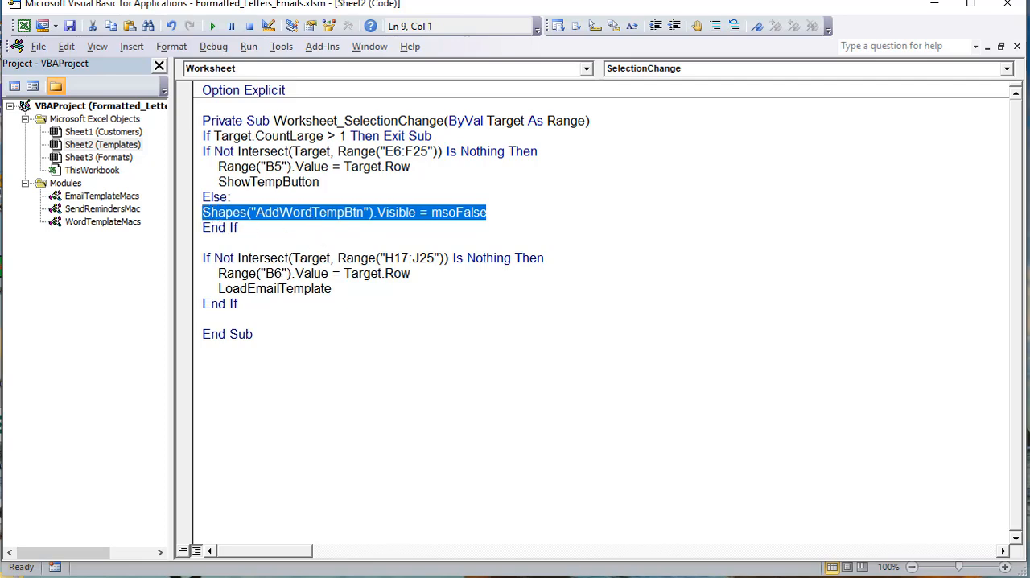
Step: Back in the workbook, alternate between letter template rows and cells outside the list to test when the Add Template button shows
{"action": "key", "text": "alt+F11"}
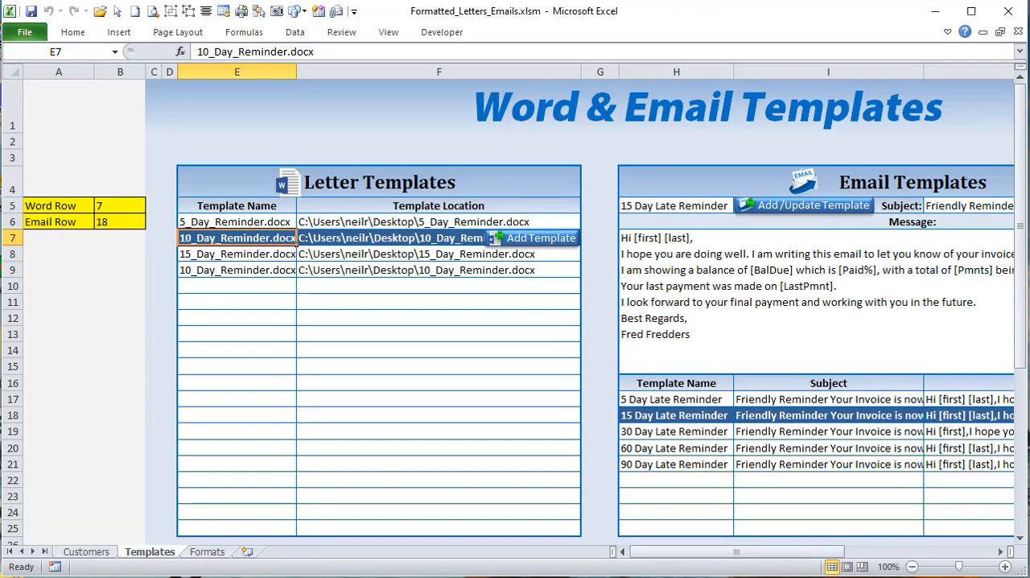
{"action": "left_click", "coordinate": [360, 251]}
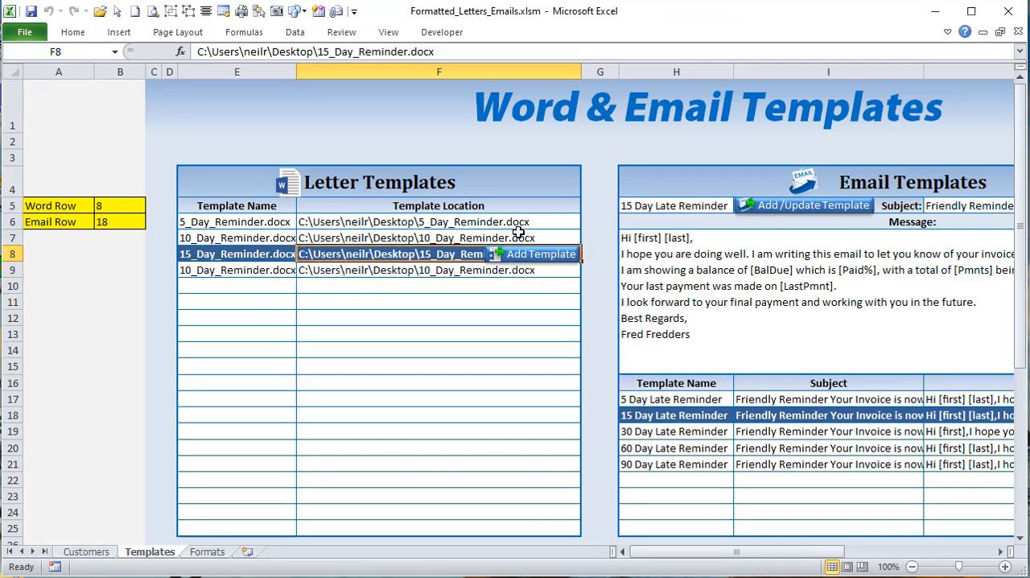
{"action": "left_click", "coordinate": [357, 239]}
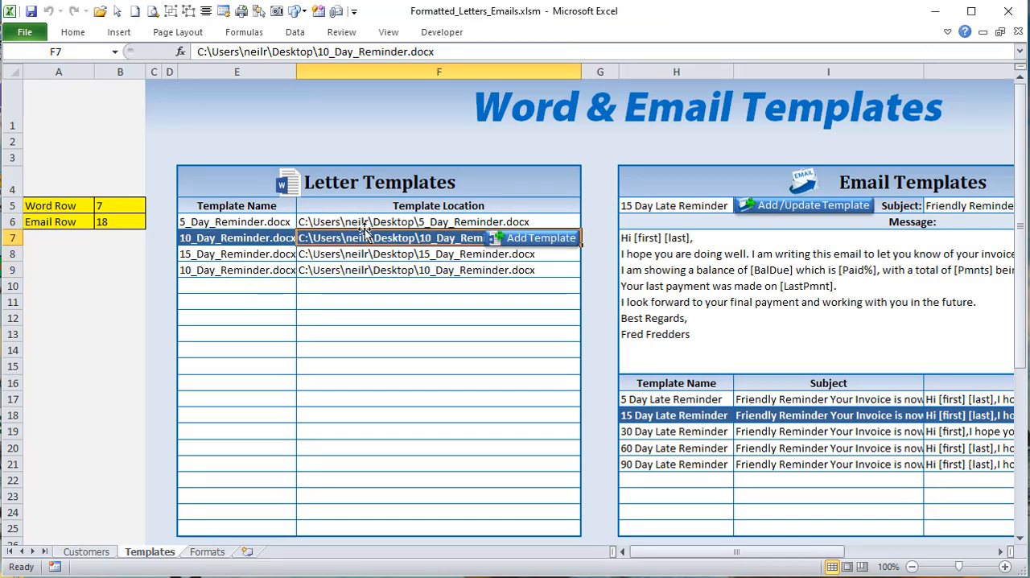
{"action": "left_click", "coordinate": [367, 253]}
{"action": "left_click", "coordinate": [135, 301]}
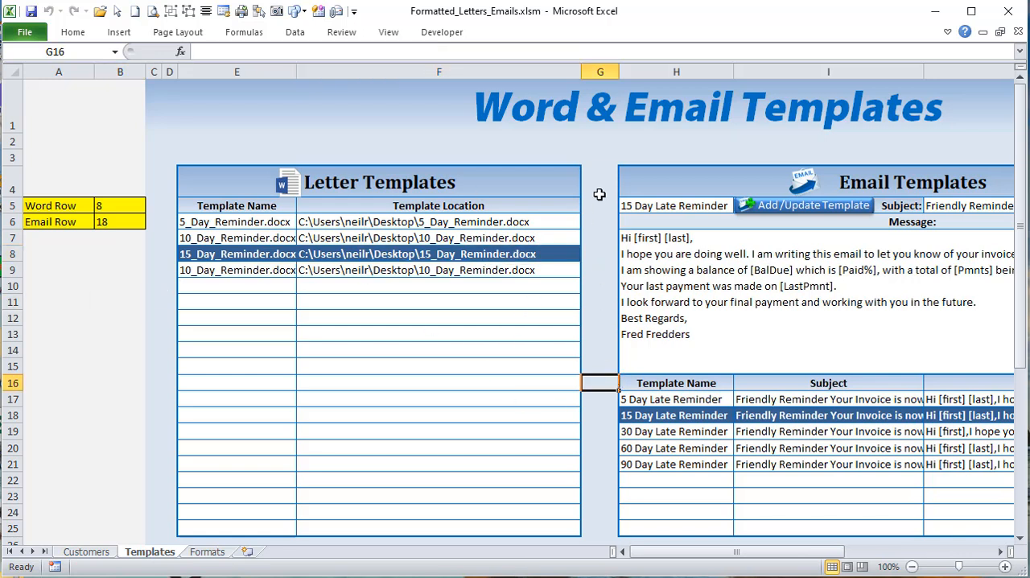
{"action": "left_click", "coordinate": [408, 248]}
{"action": "left_click", "coordinate": [402, 273]}
{"action": "left_click", "coordinate": [396, 231]}
{"action": "left_click", "coordinate": [379, 267]}
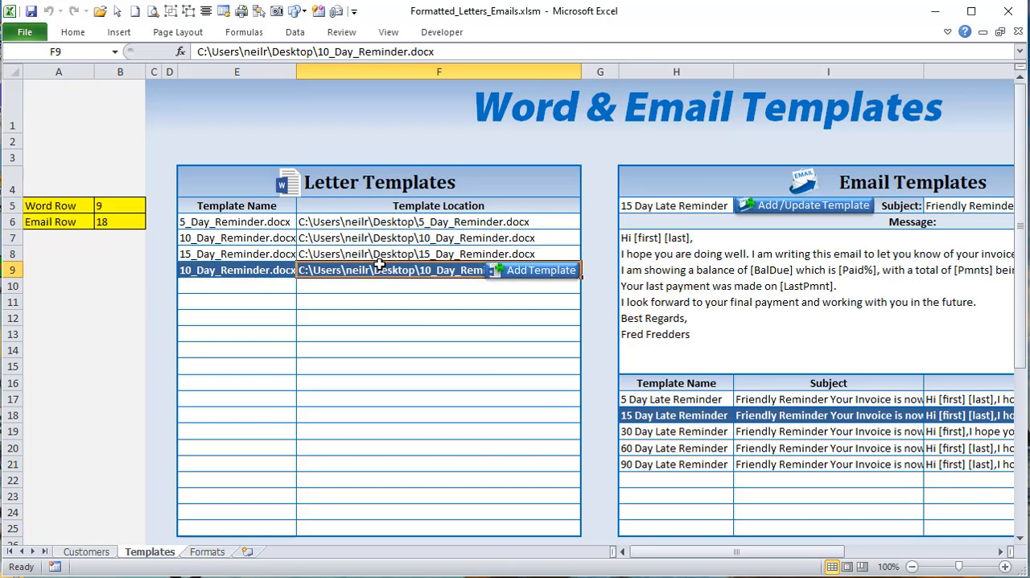
{"action": "left_click", "coordinate": [250, 237]}
{"action": "left_click", "coordinate": [235, 113]}
{"action": "left_click", "coordinate": [167, 322]}
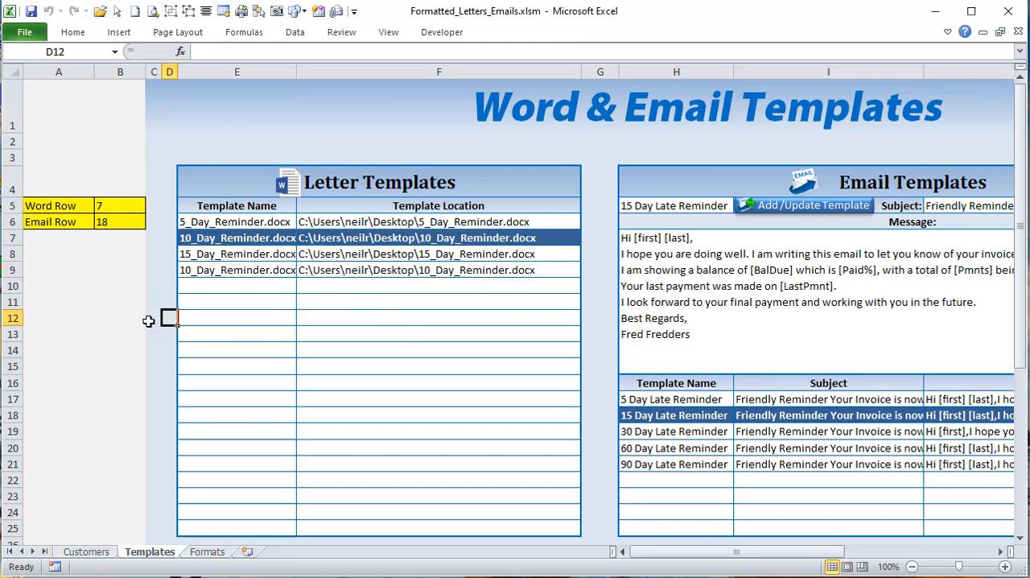
{"action": "left_click", "coordinate": [89, 354]}
{"action": "left_click", "coordinate": [598, 346]}
{"action": "left_click", "coordinate": [583, 286]}
{"action": "left_click", "coordinate": [471, 253]}
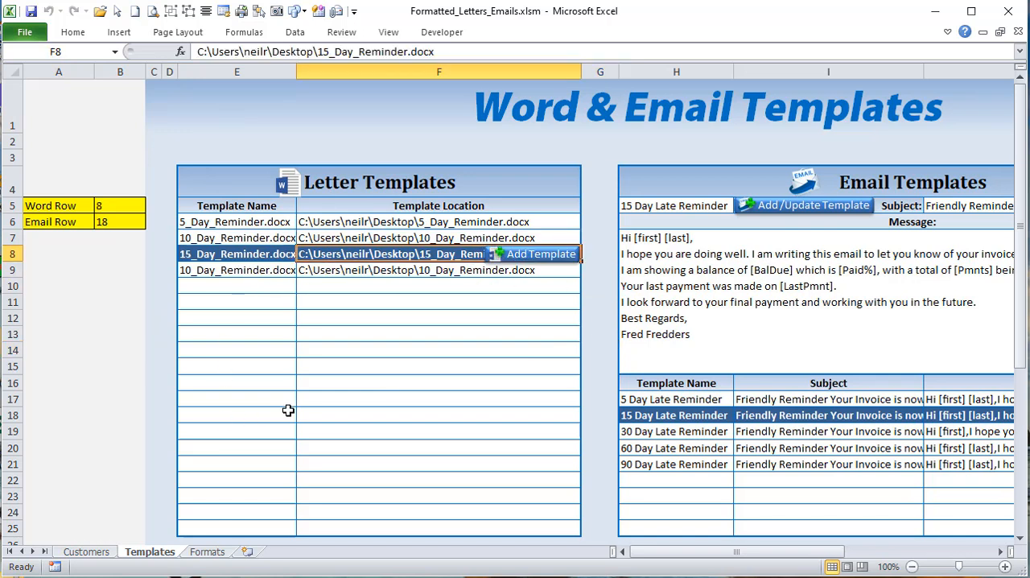
Step: Select several email template rows, highlight the list range H17:J25, and check the Email Row value in cell B6
{"action": "left_click", "coordinate": [674, 448]}
{"action": "left_click", "coordinate": [679, 416]}
{"action": "left_click_drag", "start_coordinate": [737, 551], "coordinate": [861, 570]}
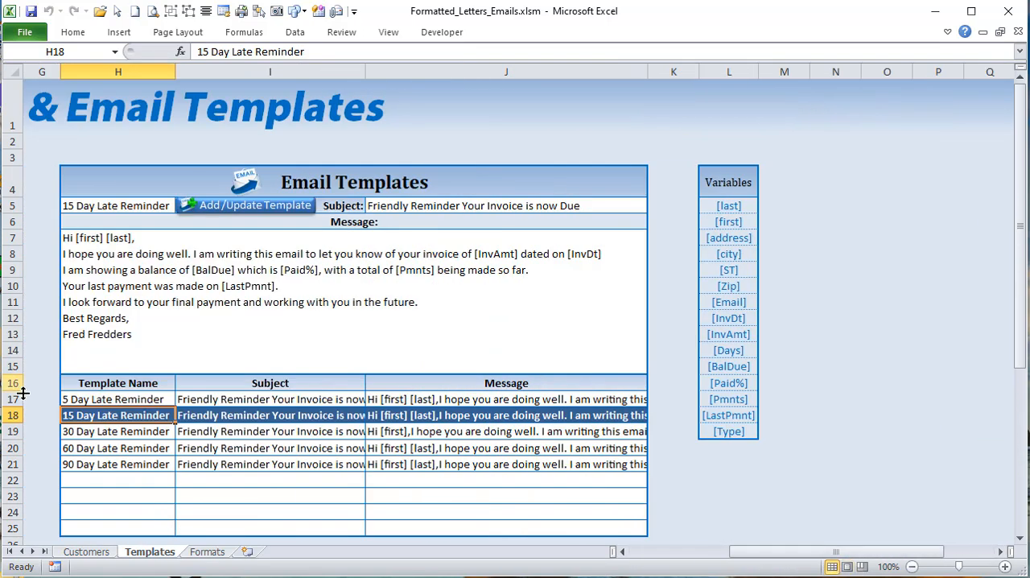
{"action": "left_click", "coordinate": [84, 399]}
{"action": "left_click_drag", "start_coordinate": [85, 399], "coordinate": [520, 525]}
{"action": "left_click", "coordinate": [536, 480]}
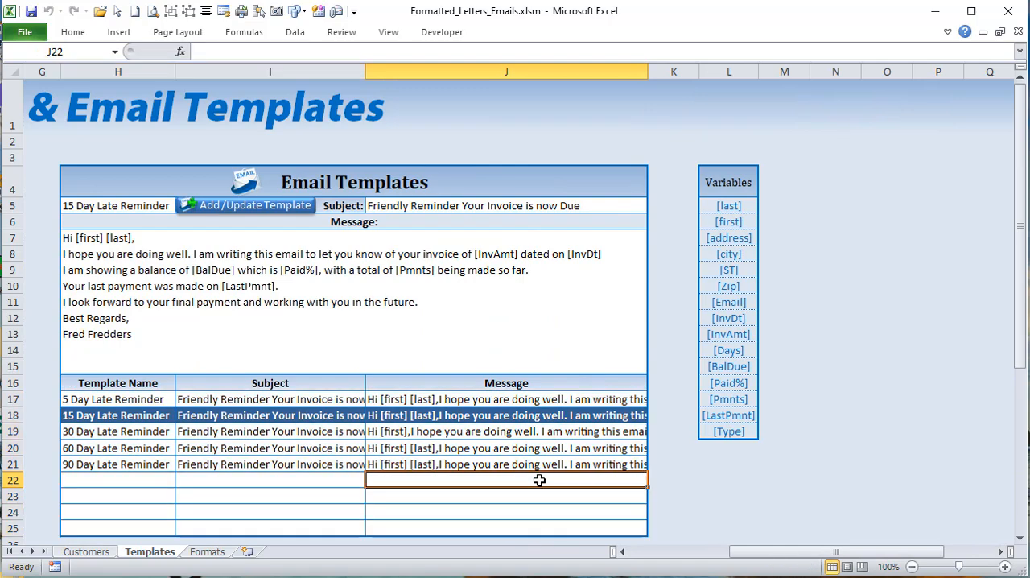
{"action": "left_click", "coordinate": [525, 449]}
{"action": "left_click_drag", "start_coordinate": [829, 554], "coordinate": [730, 554]}
{"action": "left_click", "coordinate": [105, 226]}
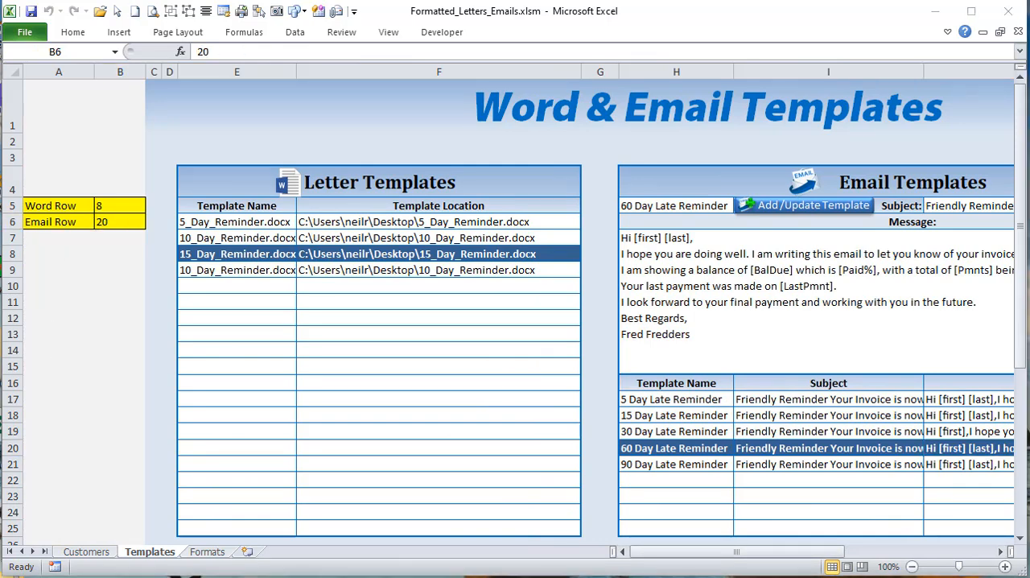
Step: Return to the Templates sheet's VBA code and examine the H17:J25 block, comparing the LoadEmailTemplate and ShowTempButton macro calls
{"action": "key", "text": "alt+F11"}
{"action": "left_click_drag", "start_coordinate": [457, 258], "coordinate": [218, 276]}
{"action": "left_click_drag", "start_coordinate": [347, 289], "coordinate": [220, 294]}
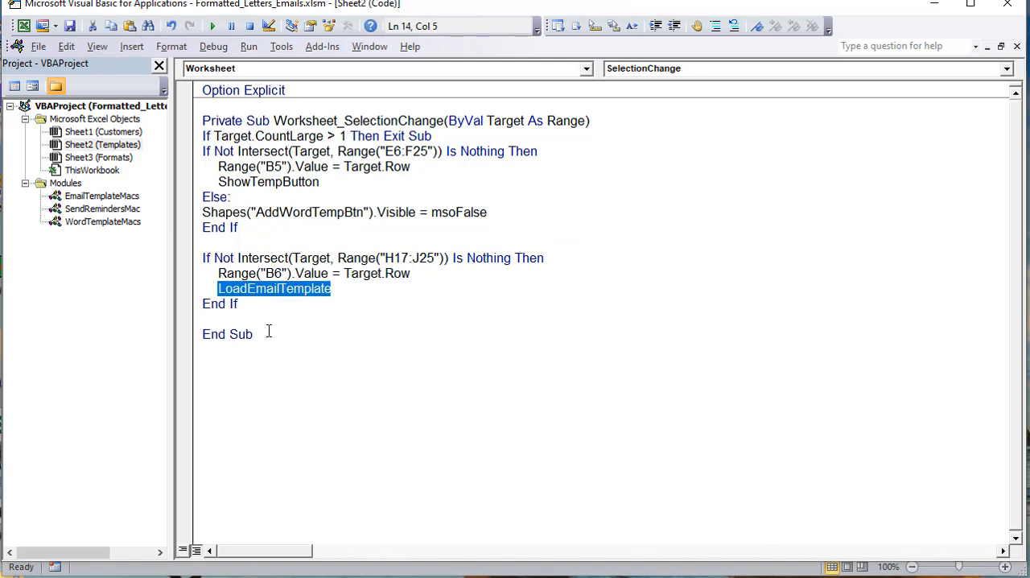
{"action": "left_click_drag", "start_coordinate": [334, 184], "coordinate": [219, 187]}
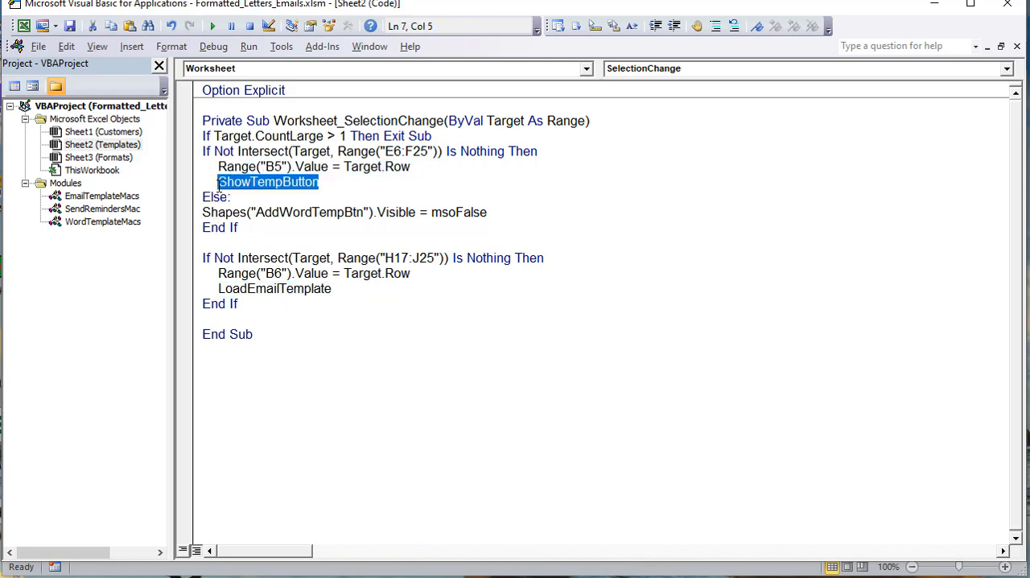
{"action": "left_click_drag", "start_coordinate": [331, 288], "coordinate": [218, 289]}
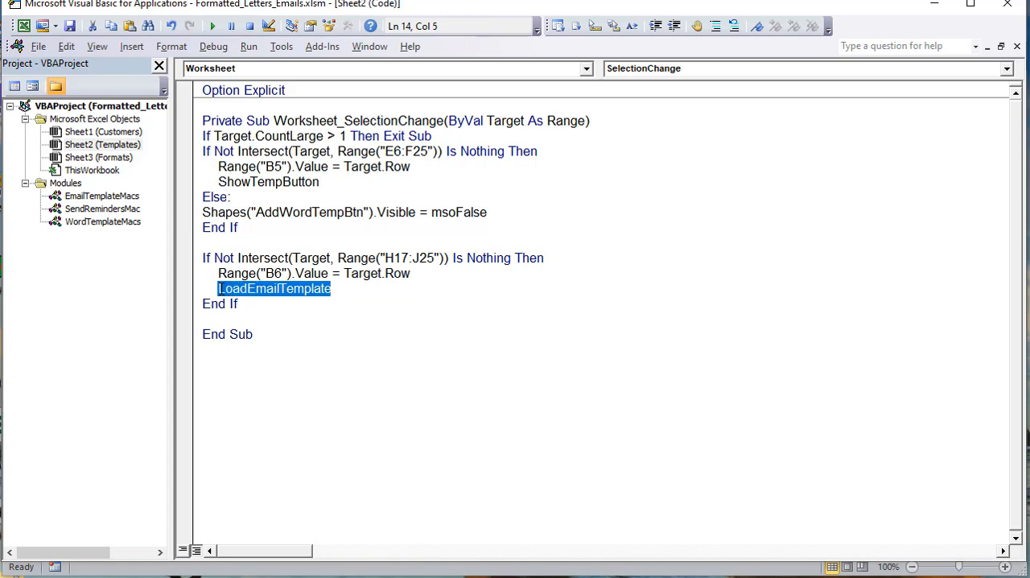
{"action": "left_click_drag", "start_coordinate": [321, 182], "coordinate": [214, 184]}
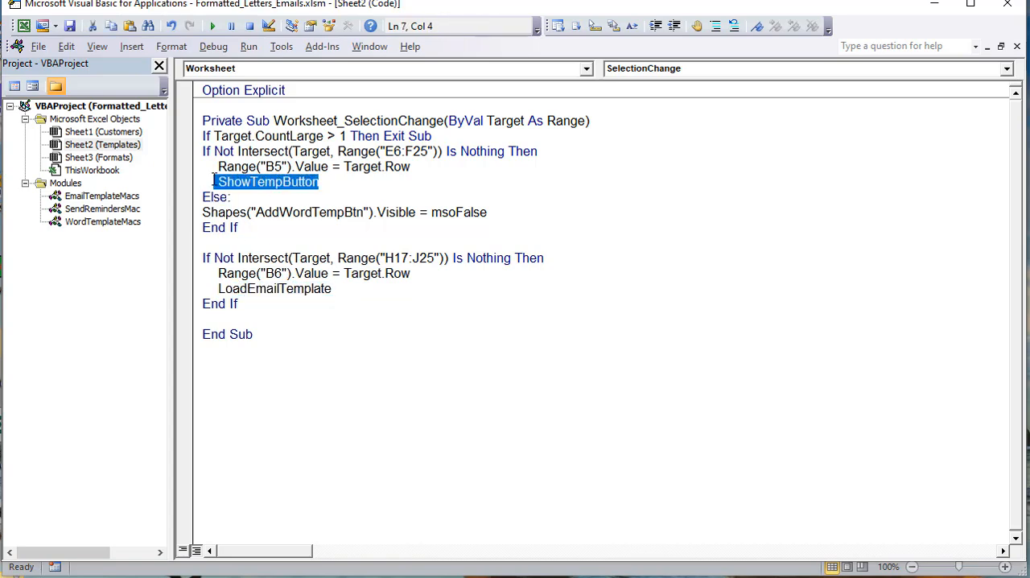
Step: Go to the definition of ShowTempButton from the sheet code and examine the WordTemplateMacs module, including the line that exits when B5 is empty
{"action": "left_click_drag", "start_coordinate": [322, 182], "coordinate": [222, 190]}
{"action": "right_click", "coordinate": [237, 186]}
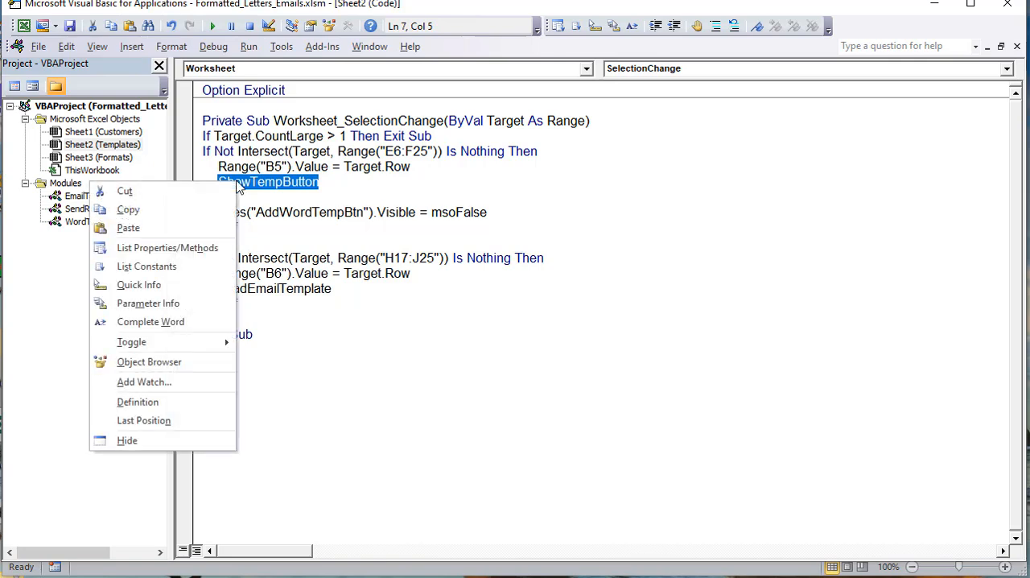
{"action": "left_click", "coordinate": [202, 405]}
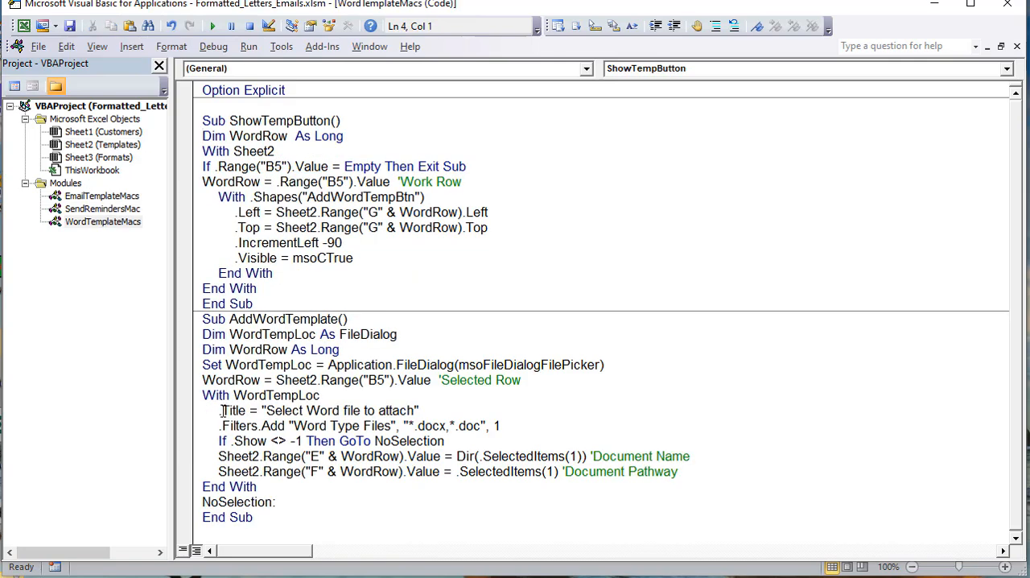
{"action": "left_click_drag", "start_coordinate": [242, 136], "coordinate": [305, 197]}
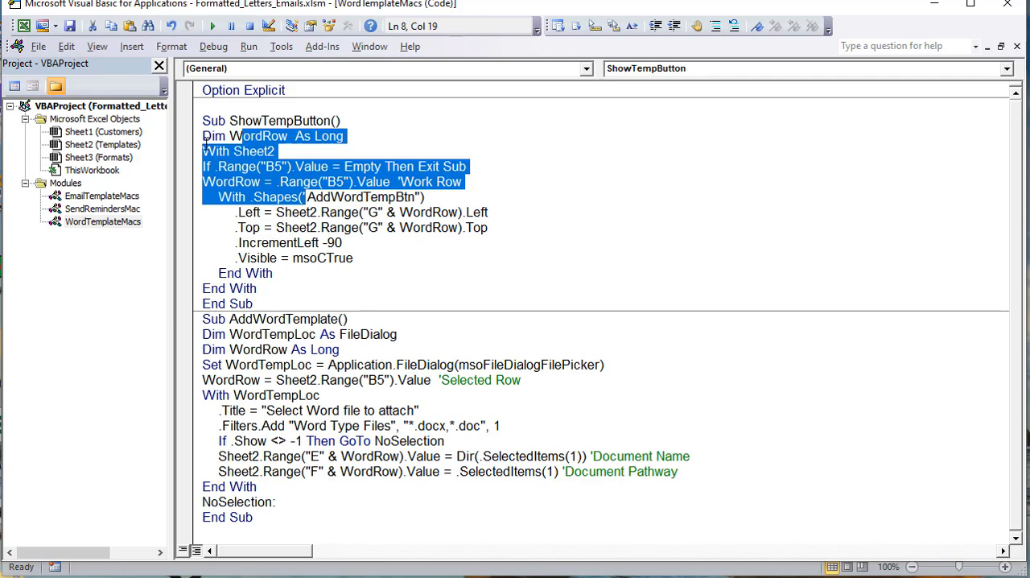
{"action": "left_click", "coordinate": [116, 227]}
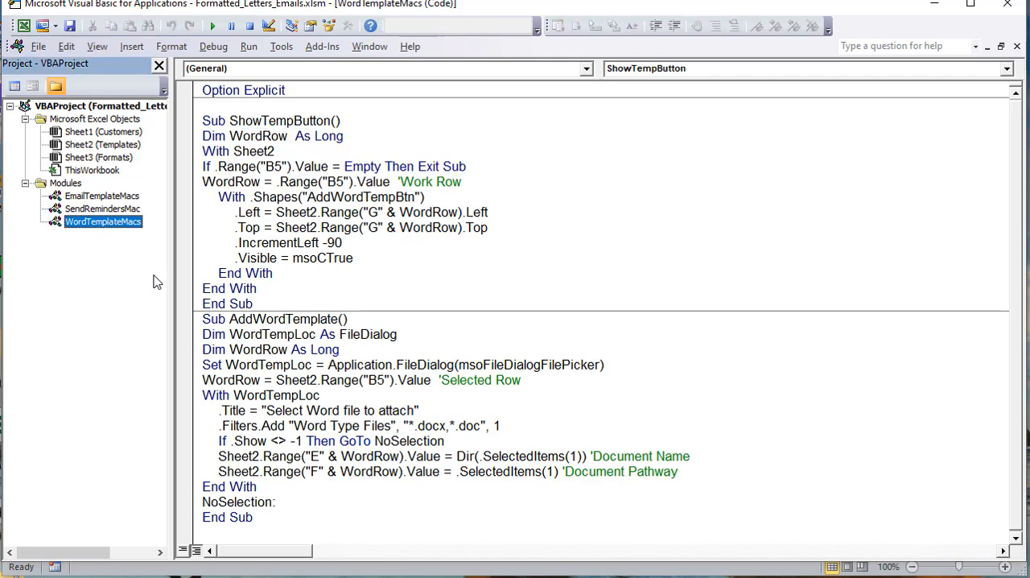
{"action": "left_click", "coordinate": [330, 334]}
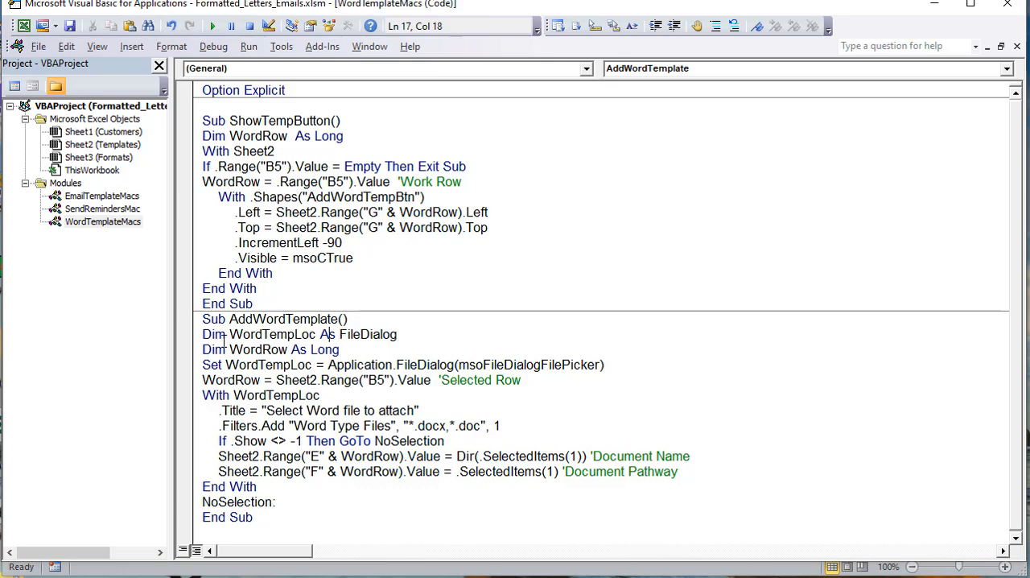
{"action": "left_click_drag", "start_coordinate": [226, 334], "coordinate": [369, 426]}
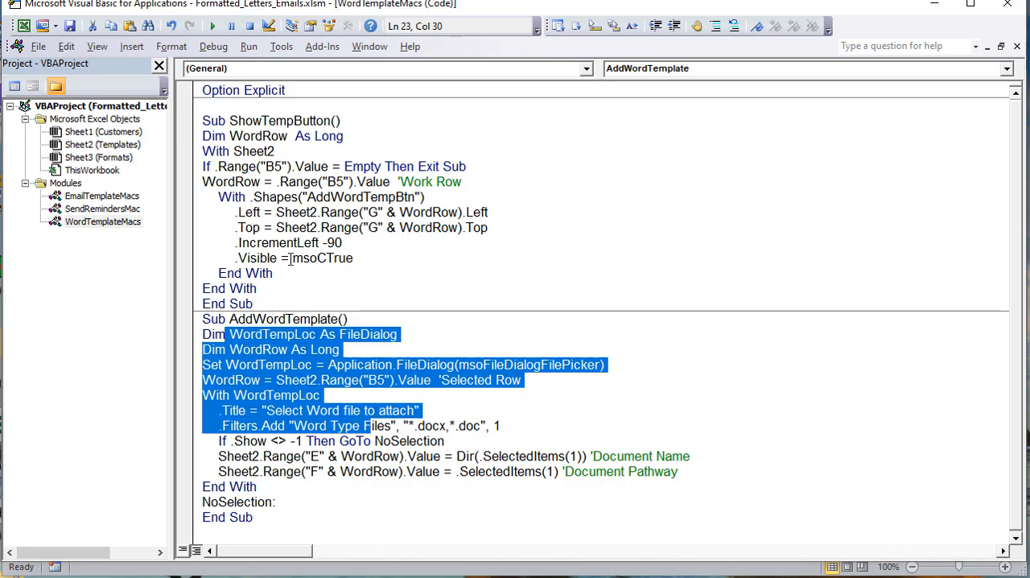
{"action": "left_click_drag", "start_coordinate": [485, 167], "coordinate": [190, 171]}
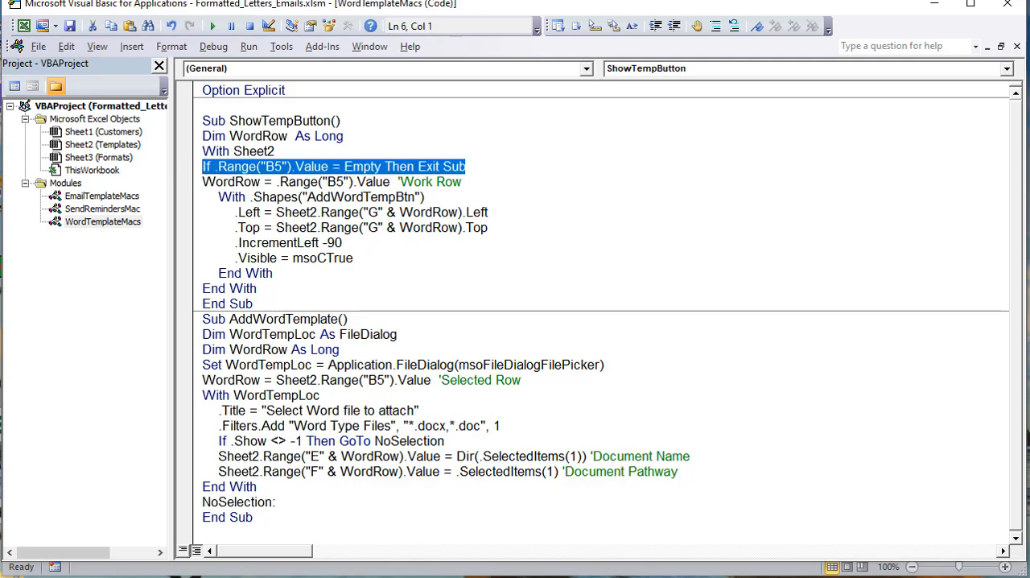
Step: Back in the workbook, select several letter template rows and check the Word Row value in cell B5
{"action": "key", "text": "alt+F11"}
{"action": "left_click", "coordinate": [99, 194]}
{"action": "left_click", "coordinate": [278, 268]}
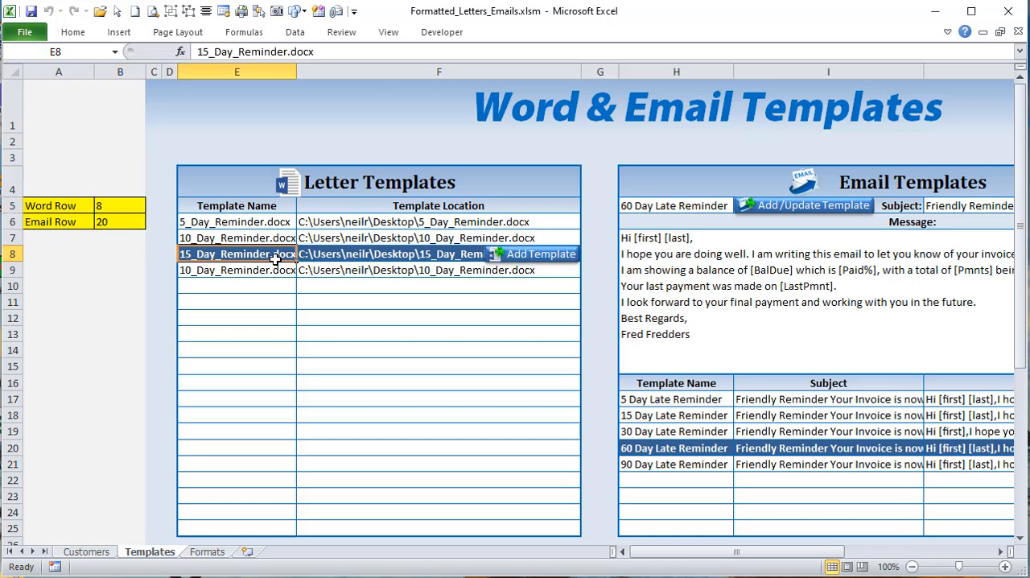
{"action": "left_click", "coordinate": [340, 271]}
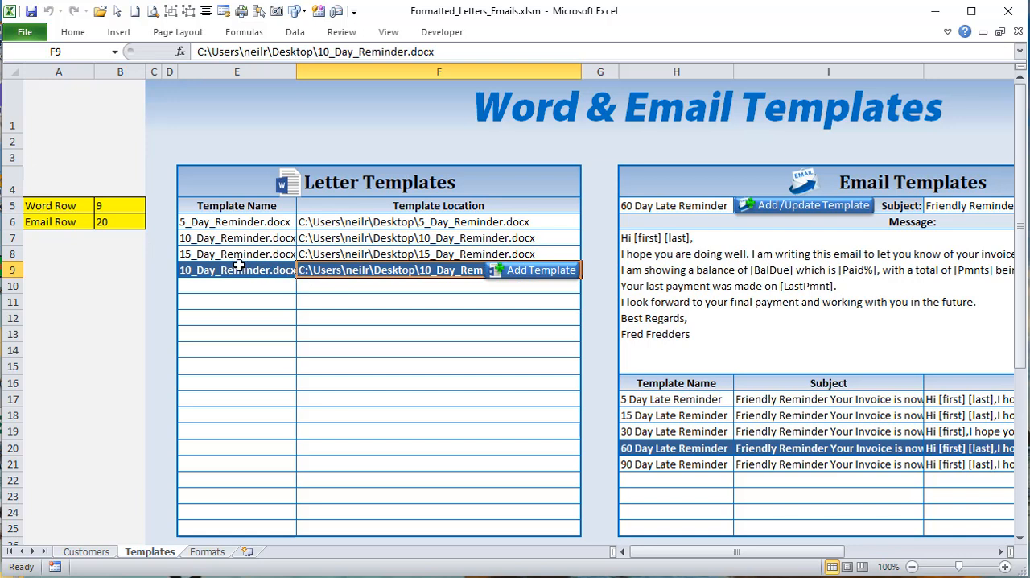
{"action": "left_click", "coordinate": [118, 204]}
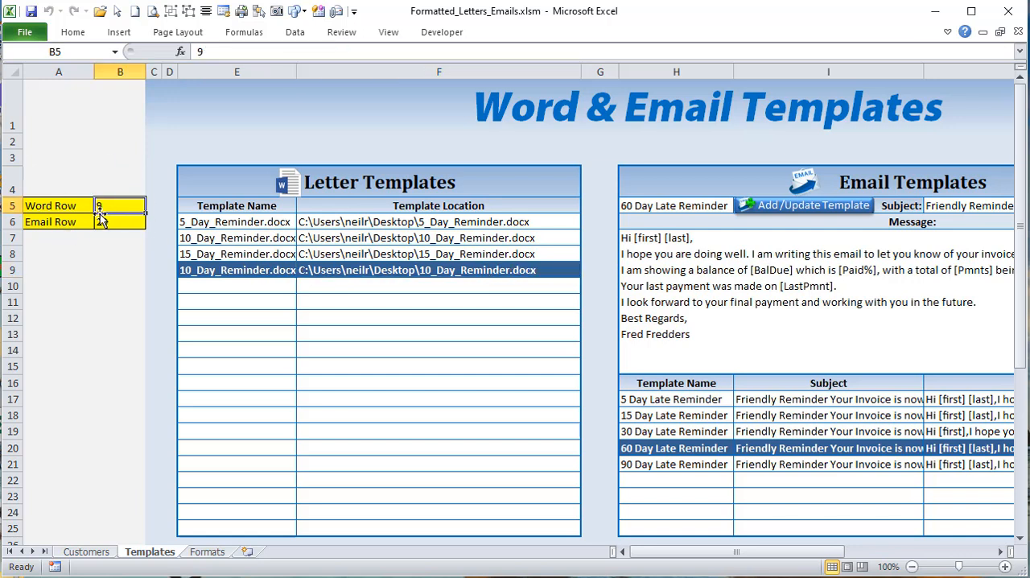
{"action": "left_click", "coordinate": [284, 242]}
{"action": "left_click", "coordinate": [286, 263]}
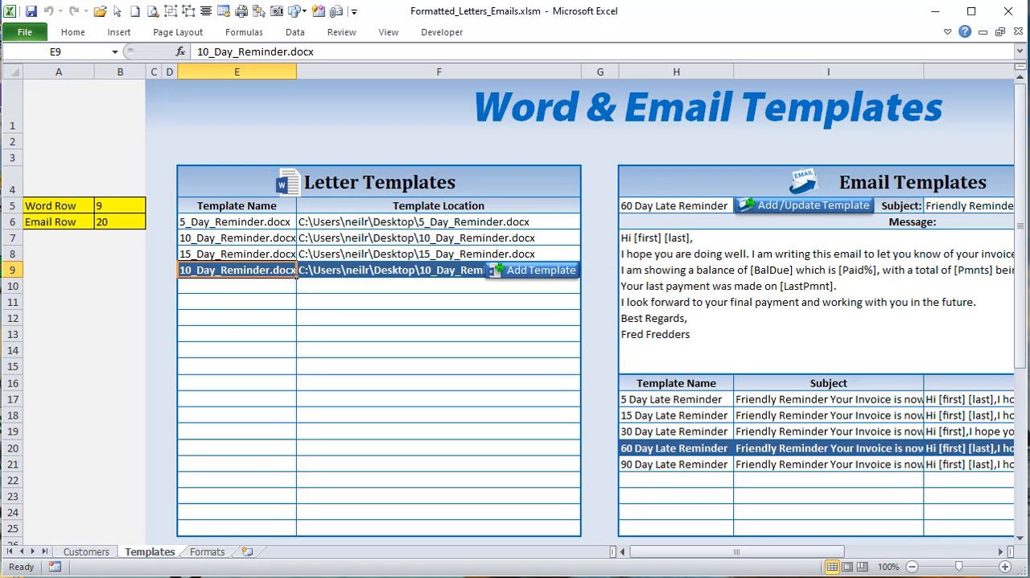
Step: In the ShowTempButton macro, correct the comment after the WordRow assignment to 'Word Row
{"action": "key", "text": "alt+F11"}
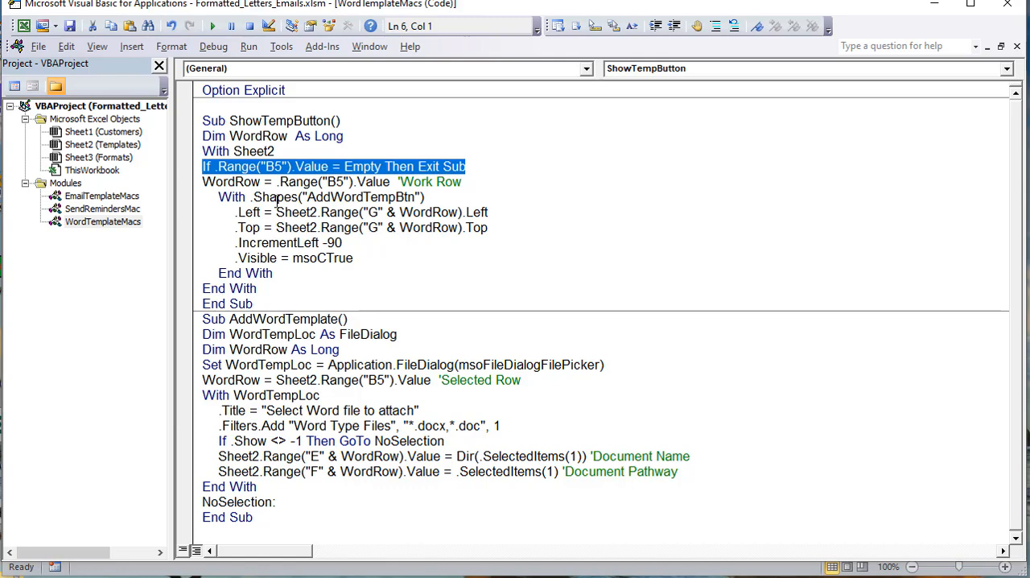
{"action": "left_click_drag", "start_coordinate": [264, 182], "coordinate": [200, 180]}
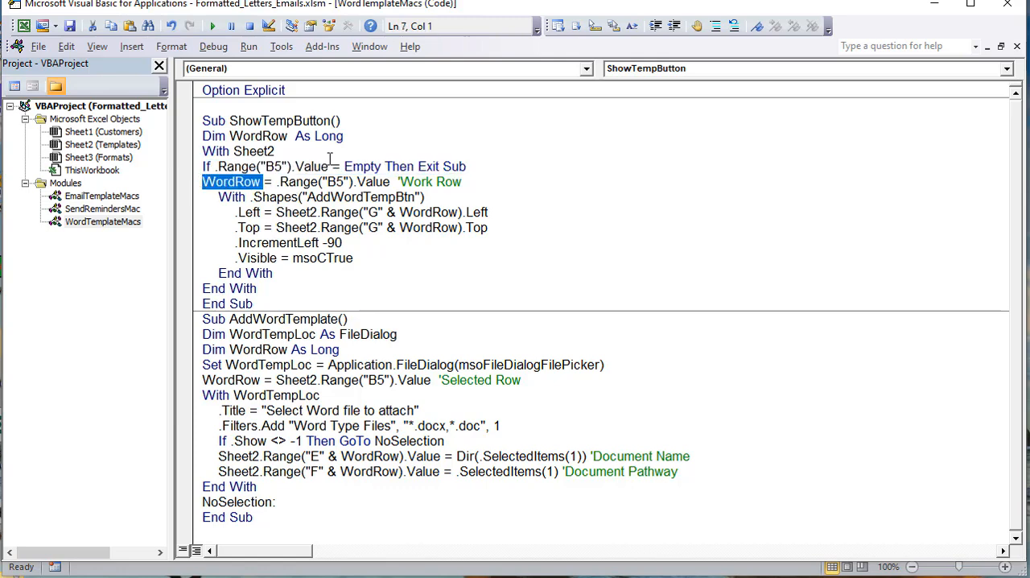
{"action": "left_click_drag", "start_coordinate": [427, 184], "coordinate": [433, 185]}
{"action": "type", "text": "d"}
{"action": "left_click", "coordinate": [425, 209]}
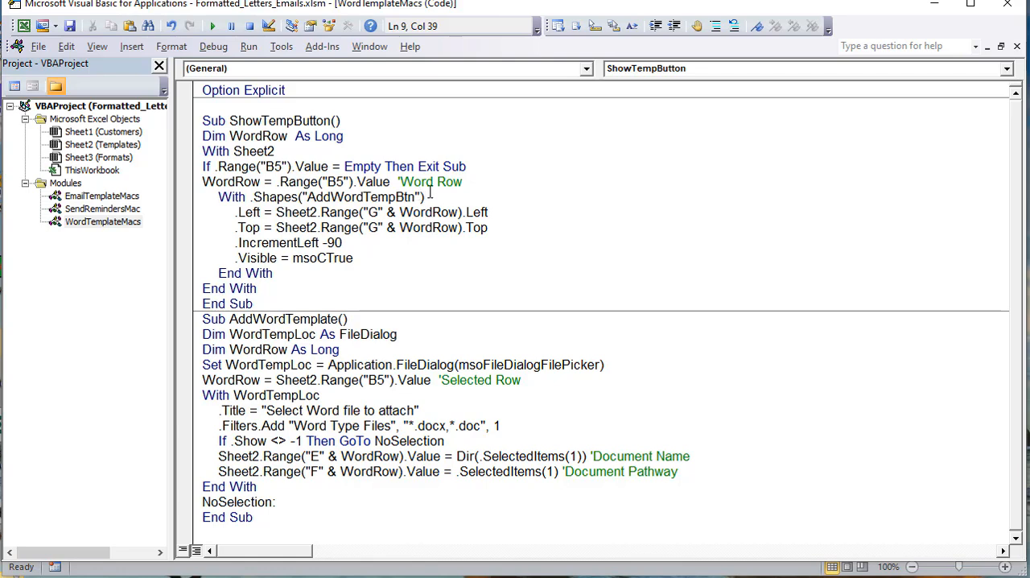
Step: Examine the AddWordTempBtn shape reference in ShowTempButton and check it against the Add Template button's name on the Templates sheet
{"action": "left_click_drag", "start_coordinate": [424, 197], "coordinate": [262, 197]}
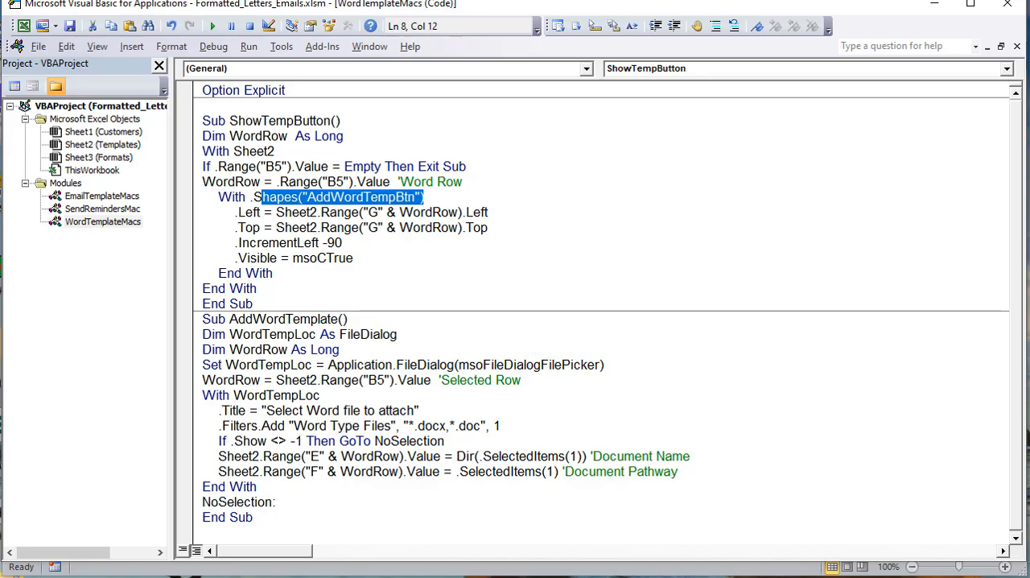
{"action": "key", "text": "alt+F11"}
{"action": "right_click", "coordinate": [498, 269]}
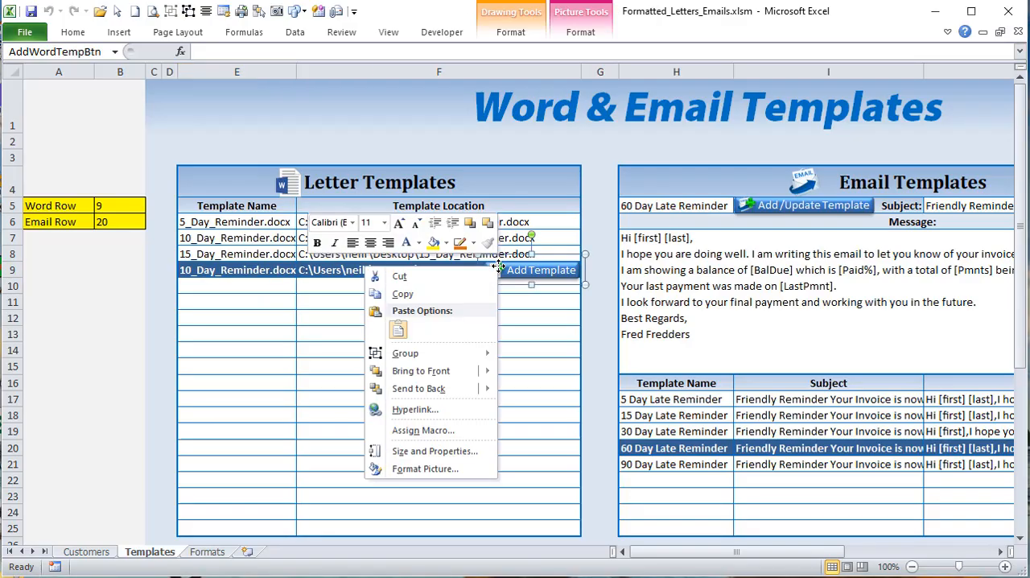
{"action": "key", "text": "Escape"}
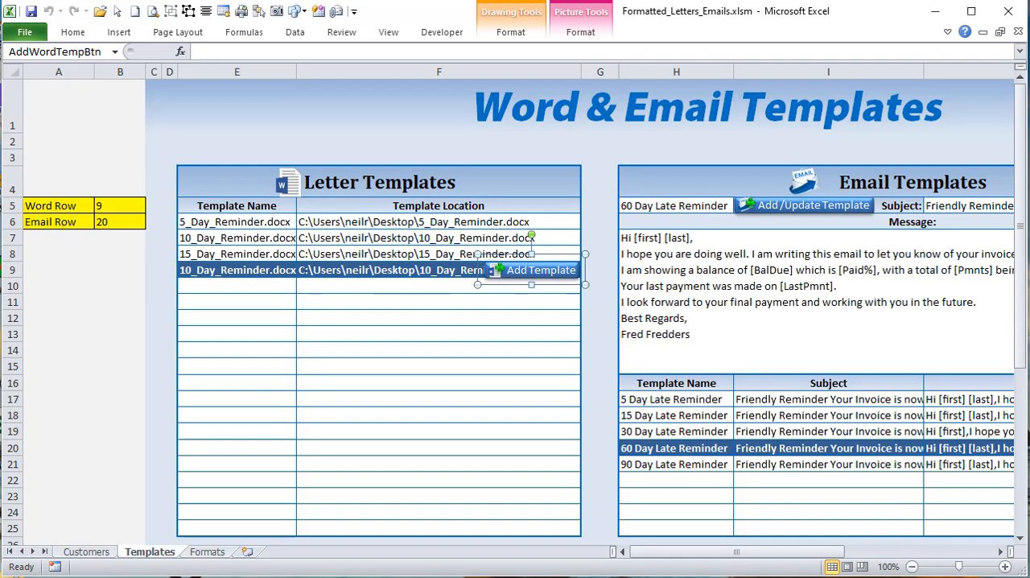
{"action": "left_click", "coordinate": [20, 50]}
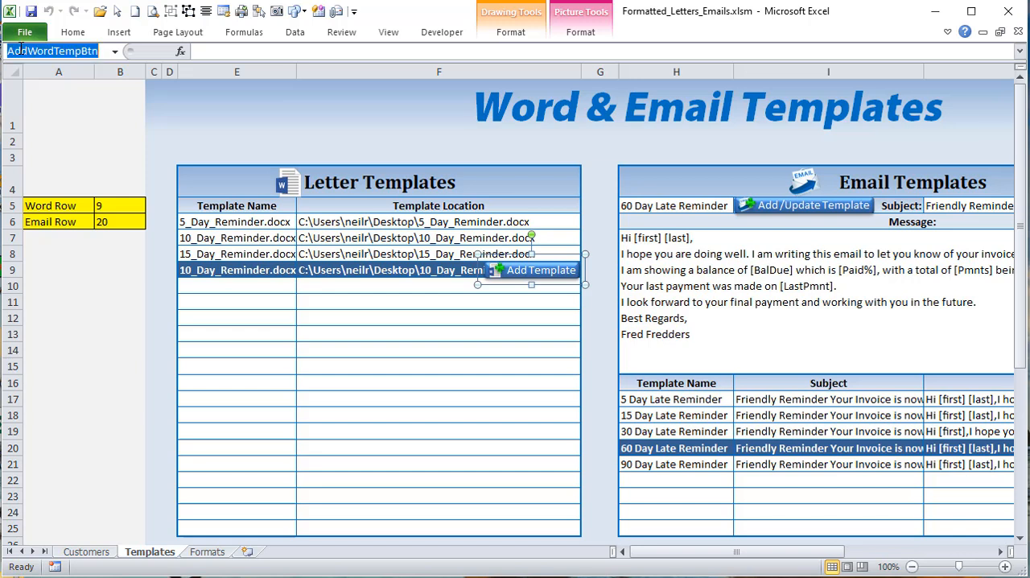
{"action": "left_click", "coordinate": [382, 241]}
{"action": "left_click", "coordinate": [393, 268]}
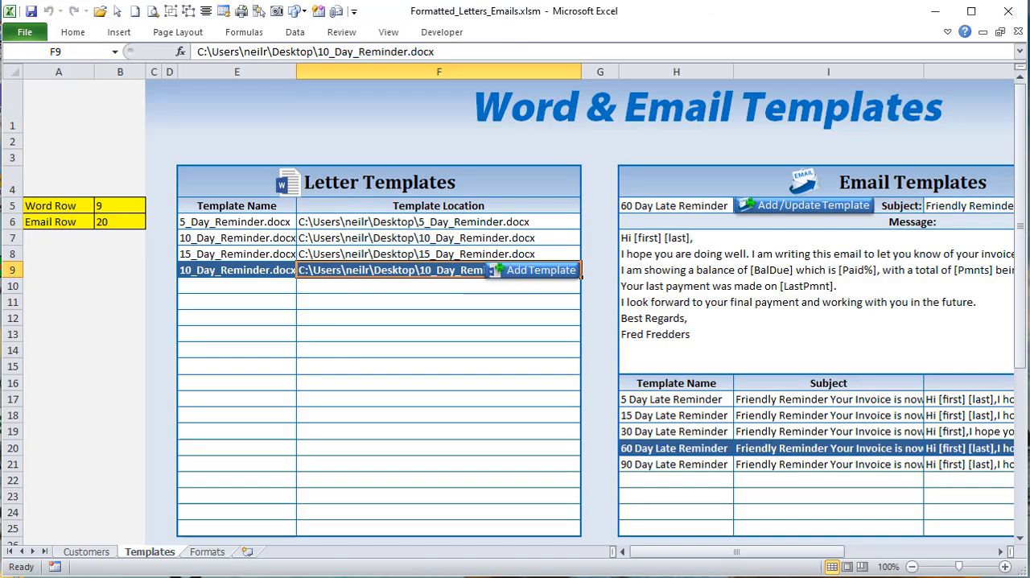
Step: Examine the macro's .Left and .Top positioning lines and highlight column G on the Templates sheet as their reference
{"action": "key", "text": "alt+F11"}
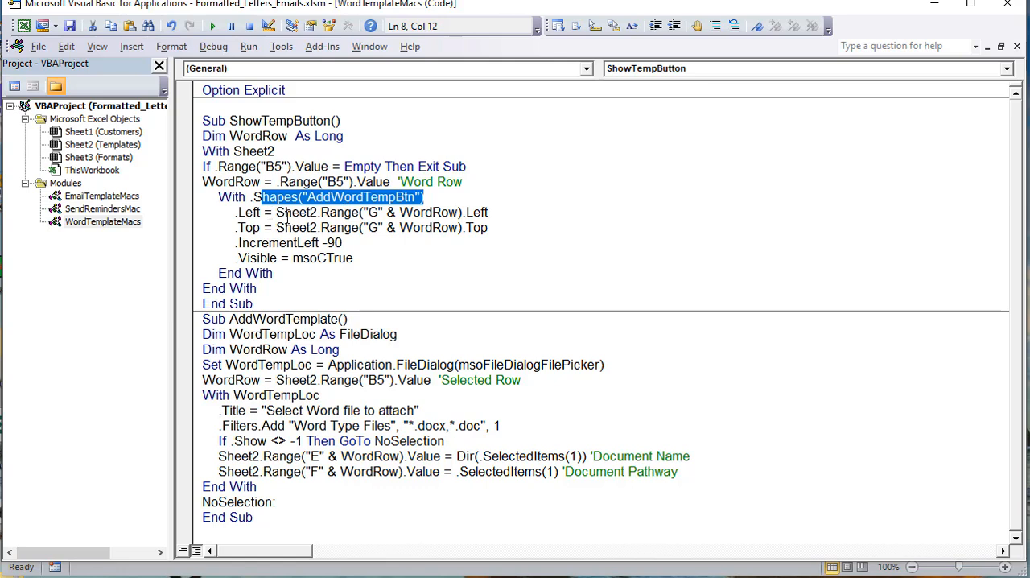
{"action": "left_click_drag", "start_coordinate": [238, 211], "coordinate": [212, 224]}
{"action": "key", "text": "alt+F11"}
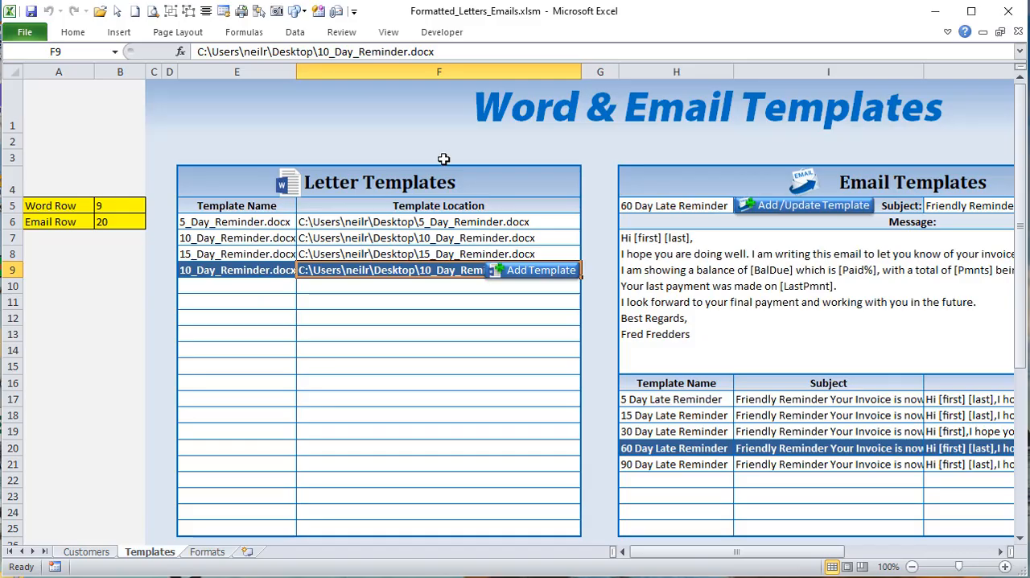
{"action": "left_click", "coordinate": [597, 72]}
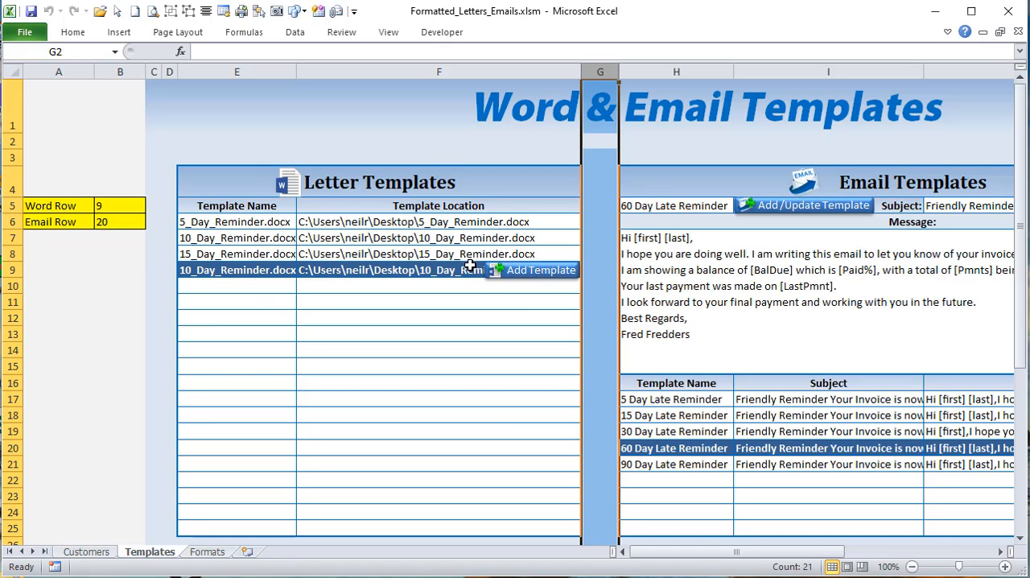
Step: Widen column F and narrow it again, selecting letter template rows at each width to test the Add Template button's position
{"action": "left_click_drag", "start_coordinate": [582, 73], "coordinate": [702, 73]}
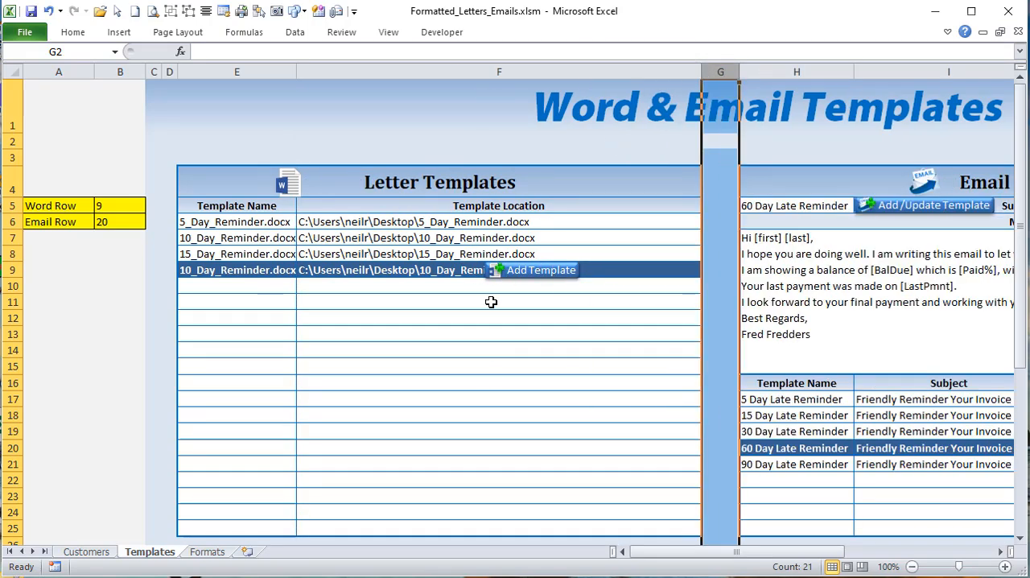
{"action": "left_click", "coordinate": [461, 251]}
{"action": "left_click", "coordinate": [464, 238]}
{"action": "left_click", "coordinate": [491, 271]}
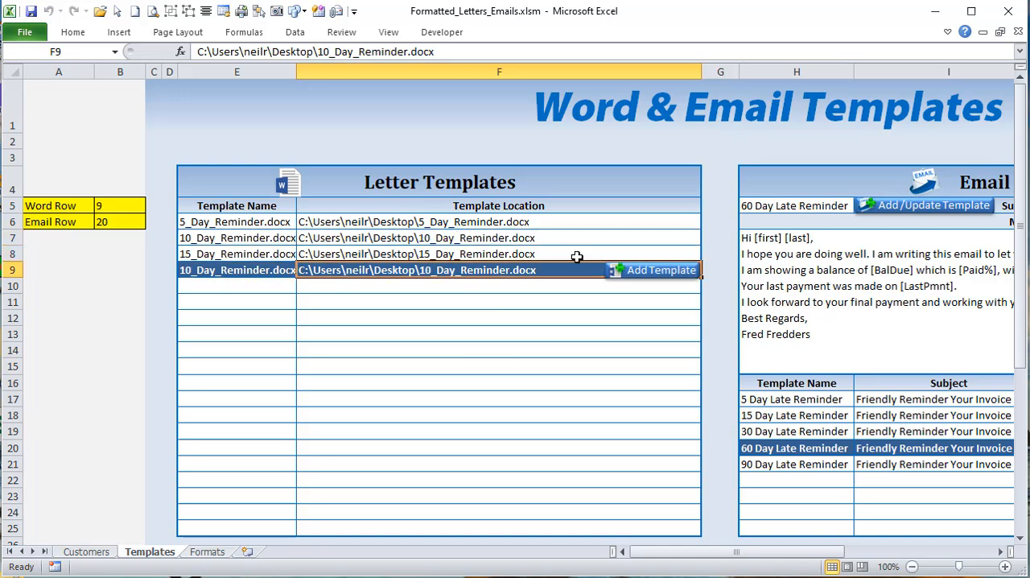
{"action": "left_click", "coordinate": [499, 239]}
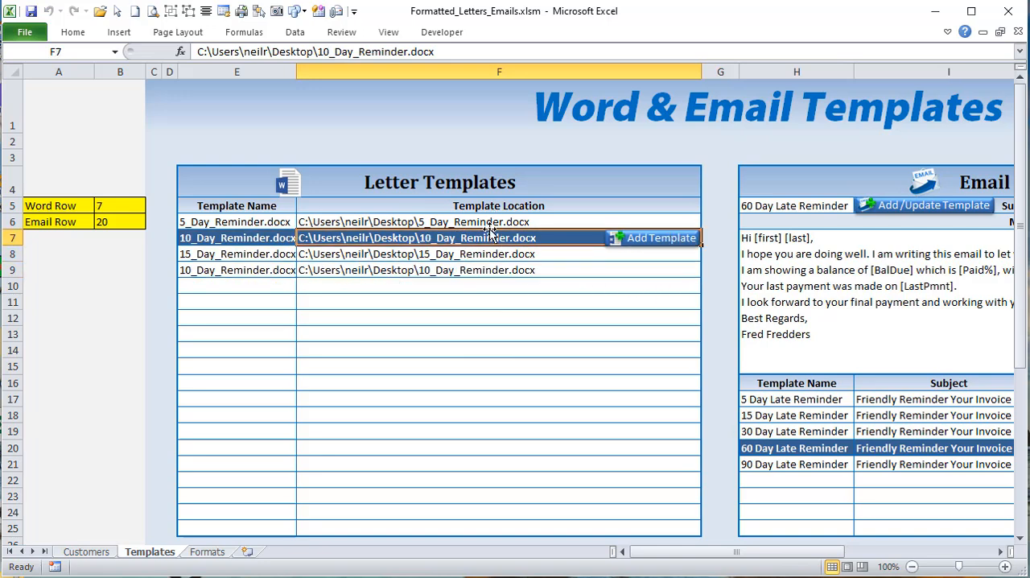
{"action": "left_click", "coordinate": [487, 255]}
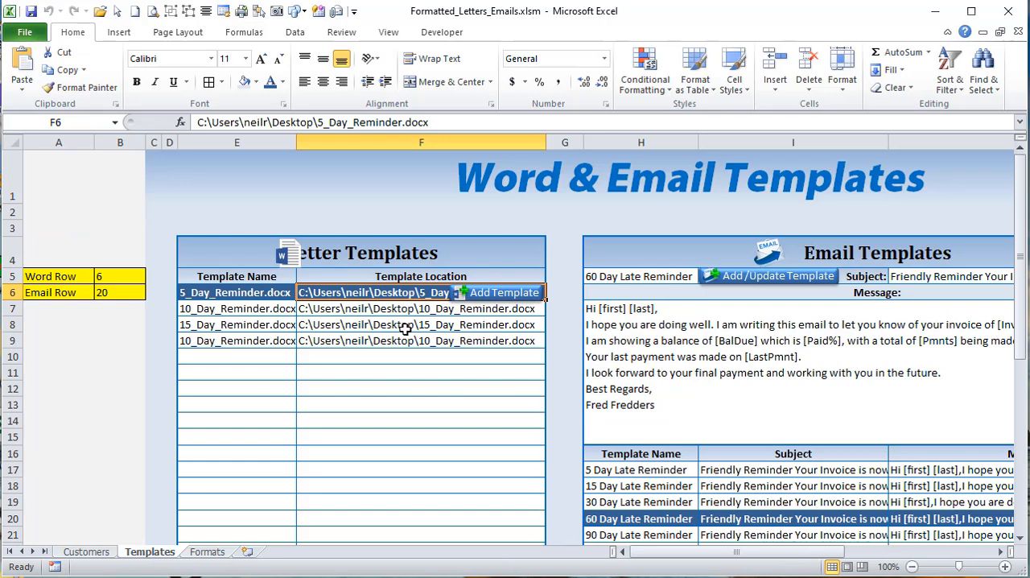
{"action": "left_click", "coordinate": [396, 301]}
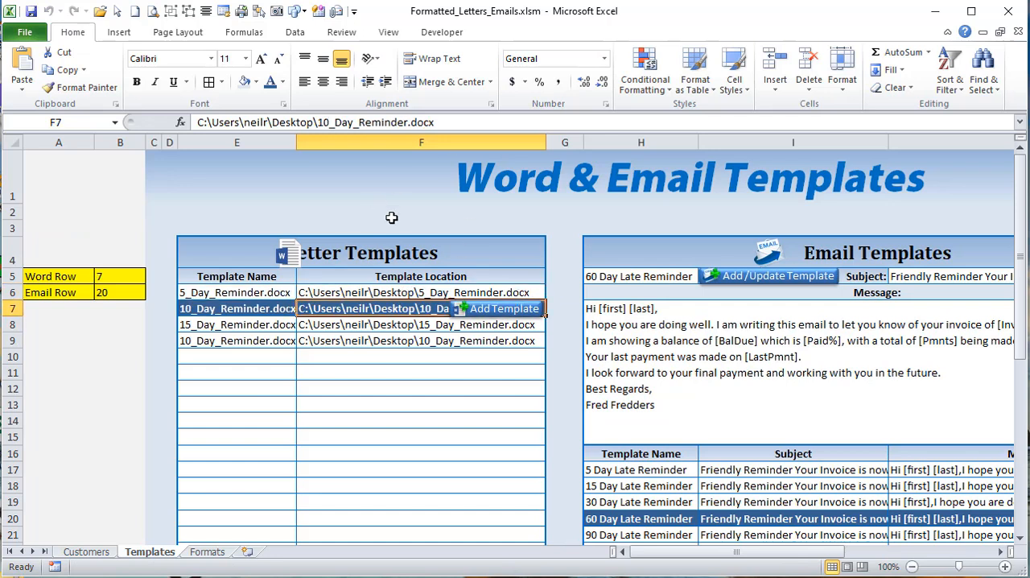
{"action": "mouse_move", "coordinate": [546, 142]}
{"action": "left_mouse_down"}
{"action": "mouse_move", "coordinate": [561, 143]}
{"action": "mouse_move", "coordinate": [544, 142]}
{"action": "left_mouse_up"}
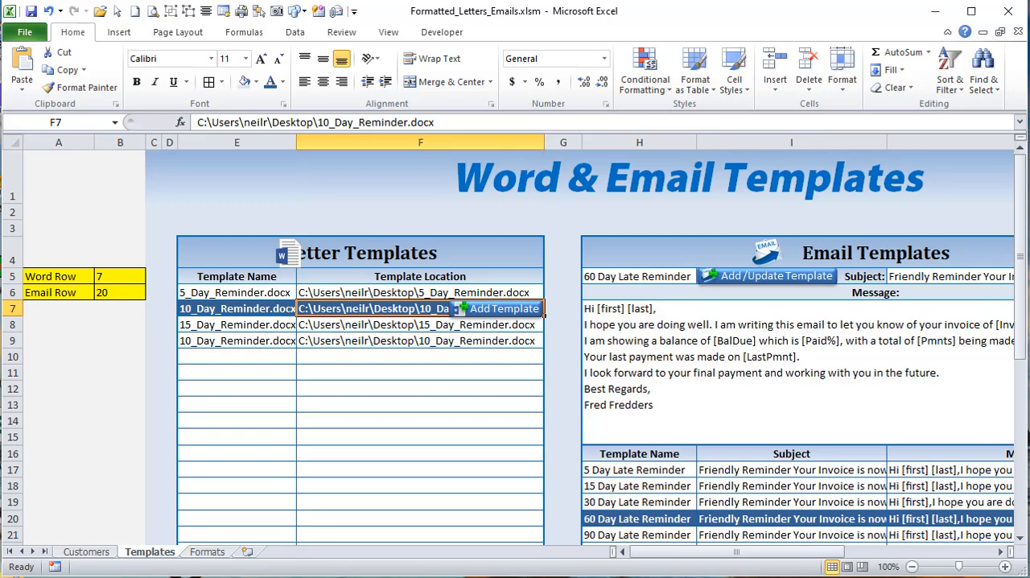
Step: Return to ShowTempButton in the VBA code and examine its .Top, .IncrementLeft -90 and .Visible = msoCTrue lines and the whole With Sheet2 block
{"action": "key", "text": "alt+F11"}
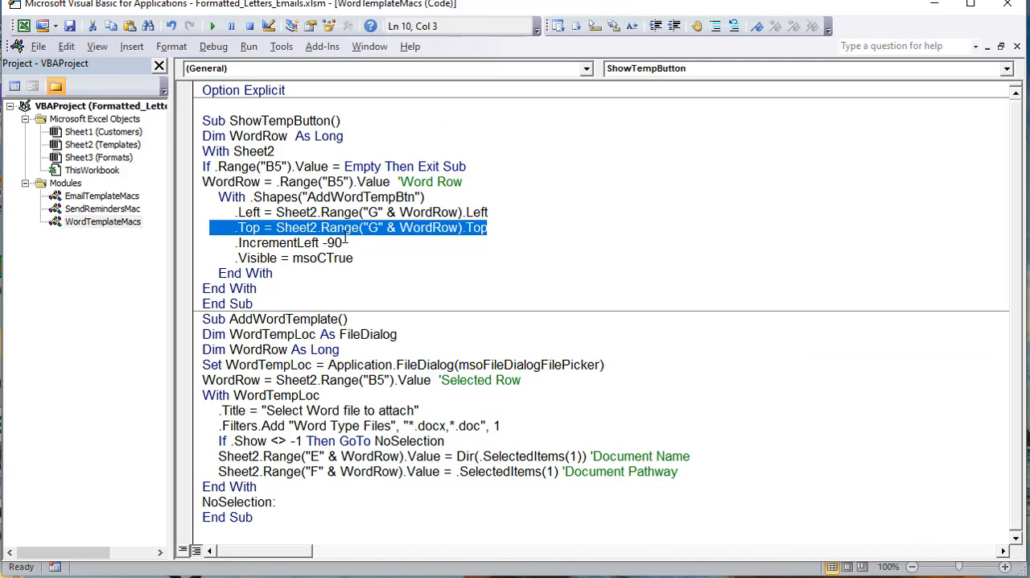
{"action": "left_click_drag", "start_coordinate": [489, 227], "coordinate": [178, 210]}
{"action": "left_click_drag", "start_coordinate": [354, 248], "coordinate": [222, 242]}
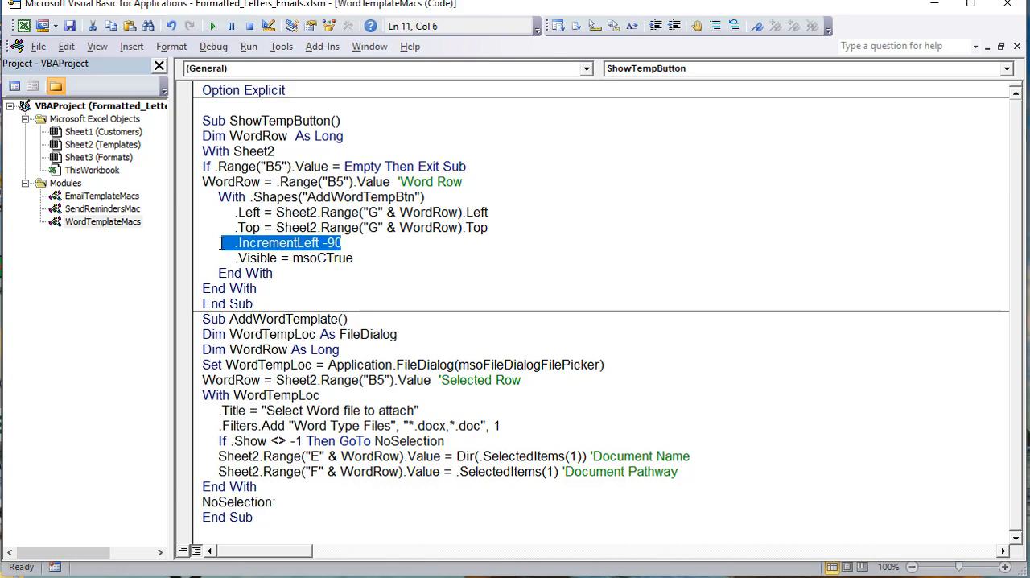
{"action": "left_click", "coordinate": [329, 256]}
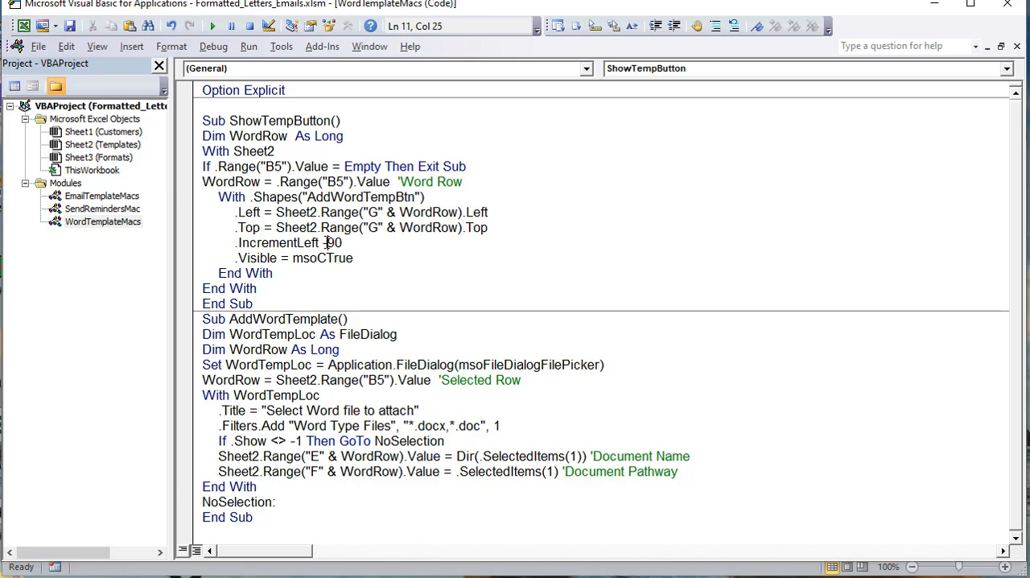
{"action": "left_click_drag", "start_coordinate": [326, 243], "coordinate": [234, 244]}
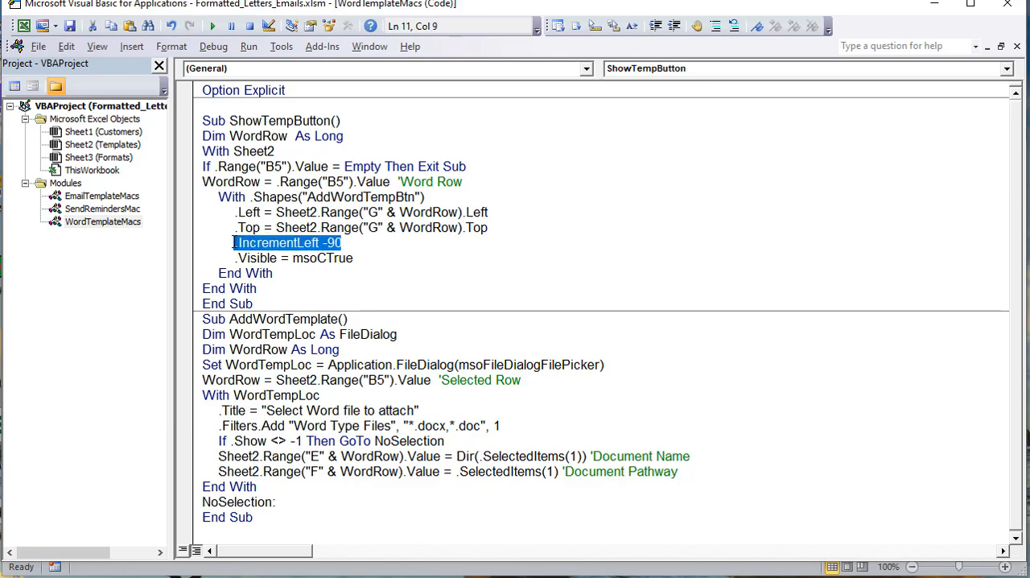
{"action": "left_click_drag", "start_coordinate": [355, 258], "coordinate": [218, 256]}
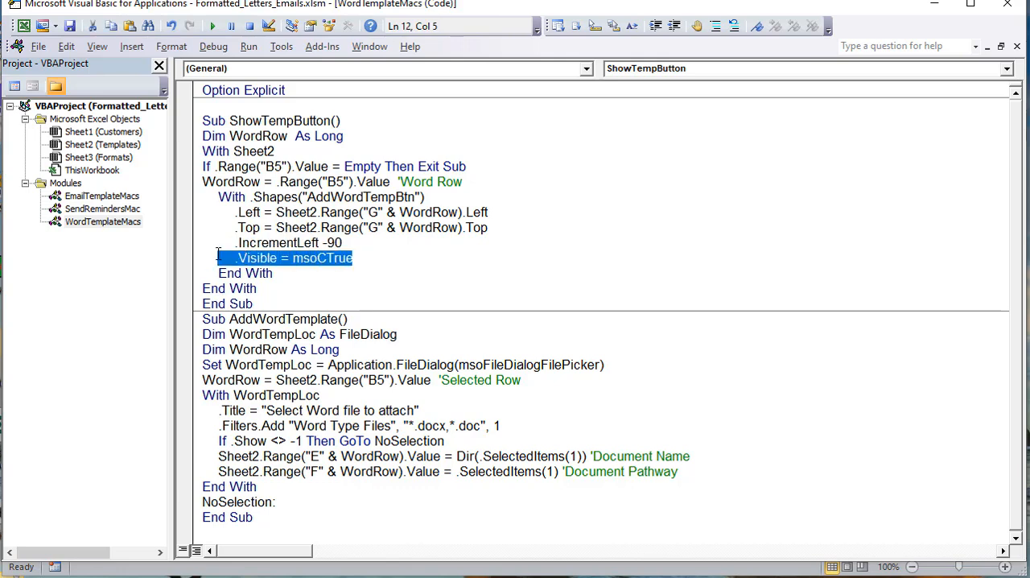
{"action": "left_click_drag", "start_coordinate": [293, 285], "coordinate": [202, 151]}
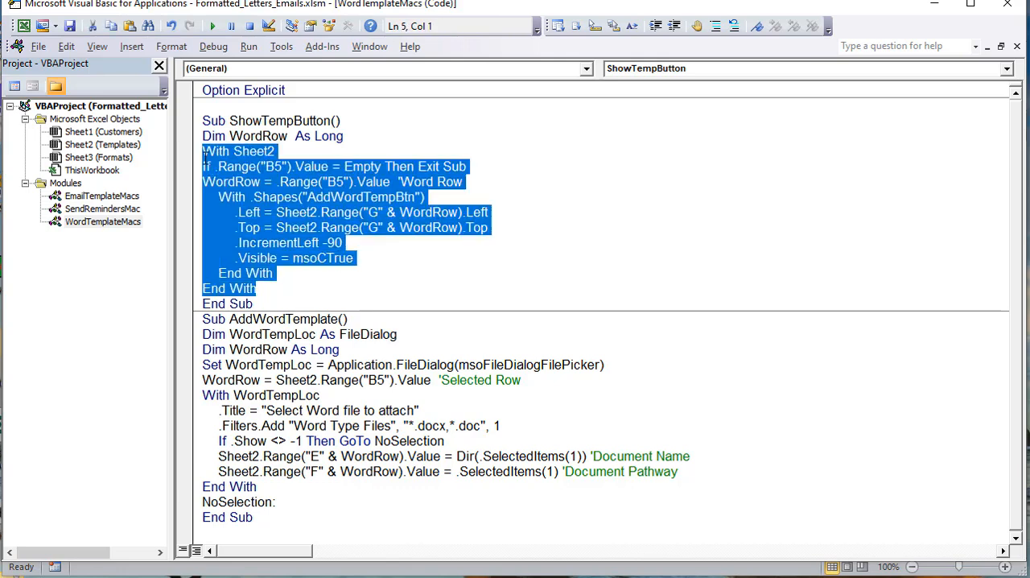
{"action": "left_click", "coordinate": [379, 197]}
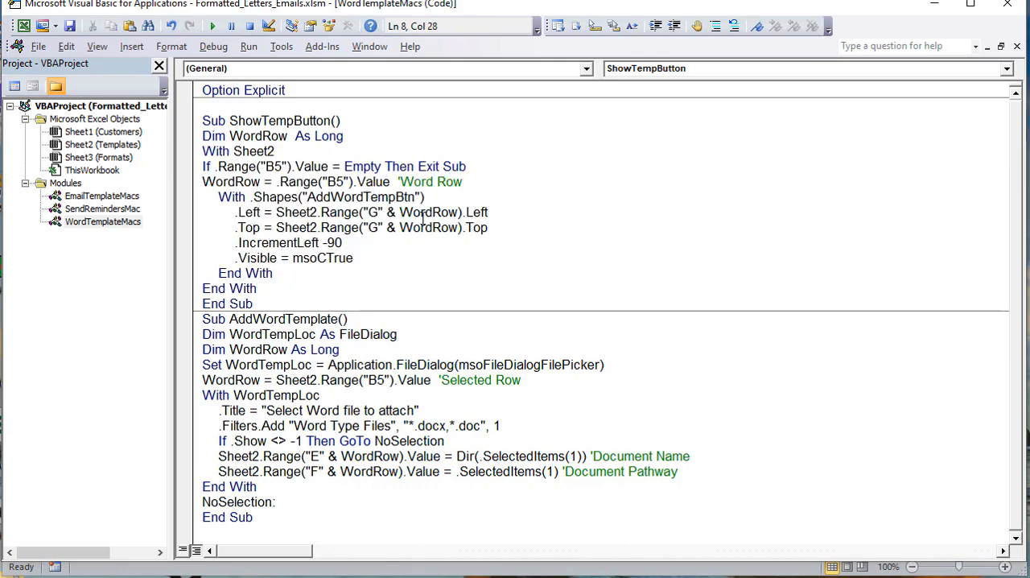
Step: Highlight the "G" reference in the .Left line, and open the Add Template file picker on the Templates sheet, cancelling without choosing a file
{"action": "left_click_drag", "start_coordinate": [386, 212], "coordinate": [368, 212]}
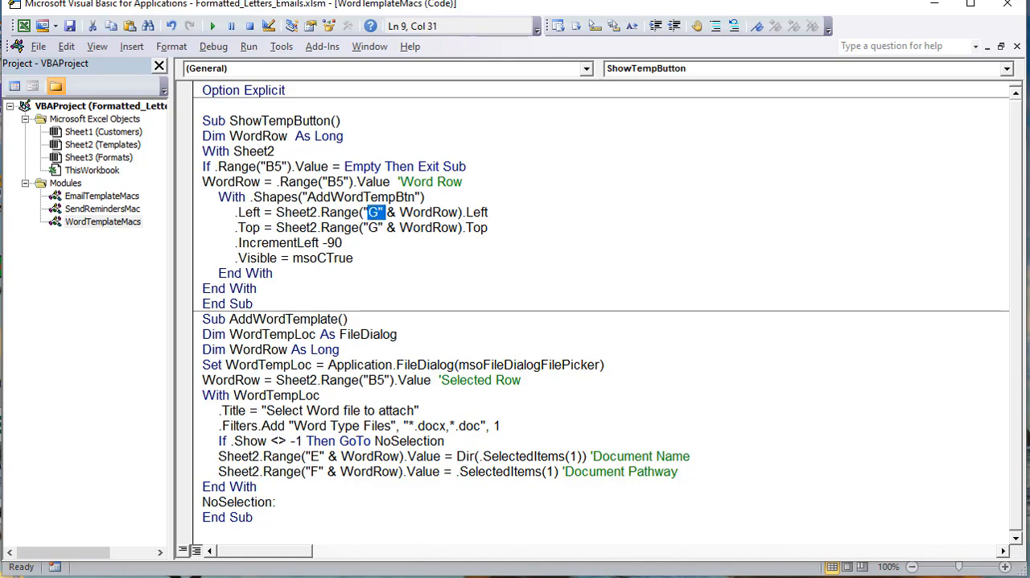
{"action": "key", "text": "alt+F11"}
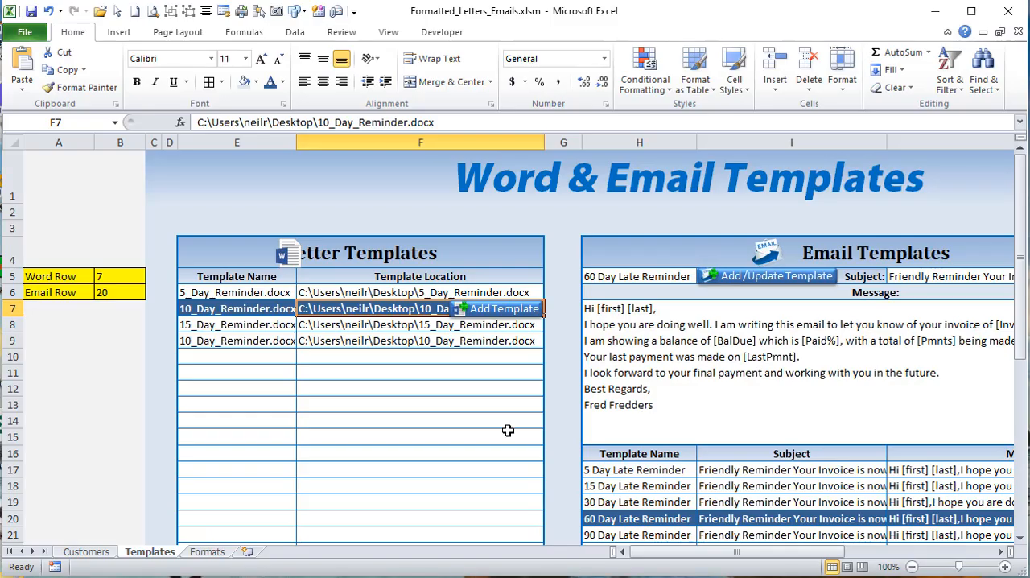
{"action": "left_click", "coordinate": [533, 310]}
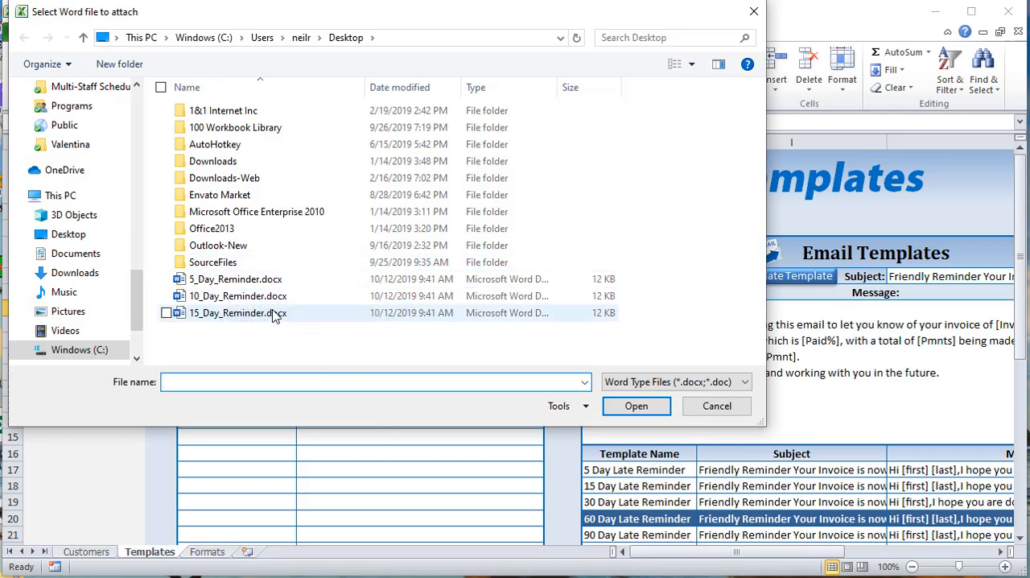
{"action": "left_click", "coordinate": [715, 405]}
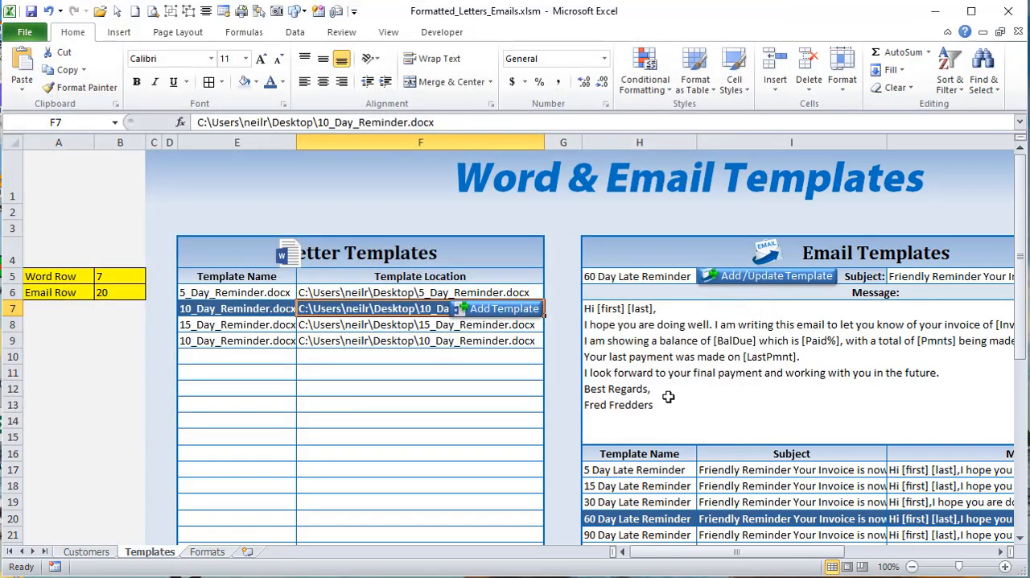
Step: Return to the VBA code and examine the AddWordTemplate macro's name, its WordTempLoc and WordRow declarations, and the Application.FileDialog(msoFileDialogFilePicker) assignment
{"action": "key", "text": "alt+F11"}
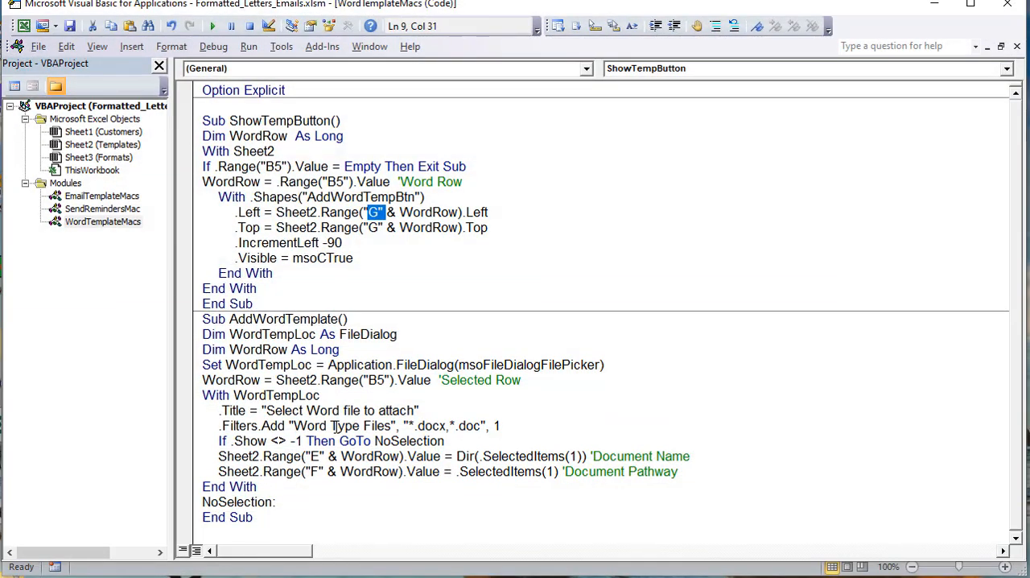
{"action": "left_click_drag", "start_coordinate": [338, 319], "coordinate": [229, 320]}
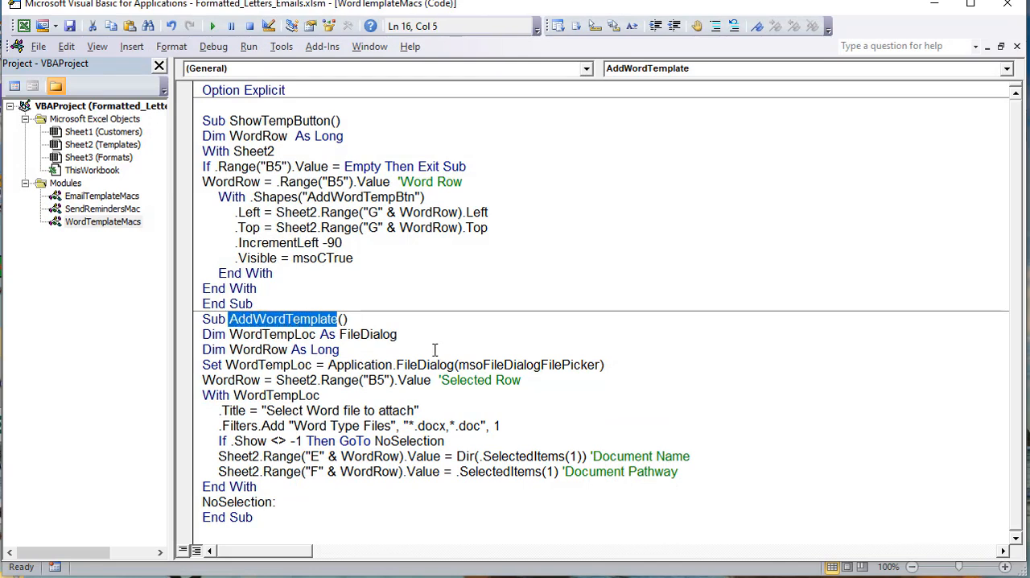
{"action": "left_click_drag", "start_coordinate": [424, 344], "coordinate": [202, 334]}
{"action": "left_click", "coordinate": [326, 349]}
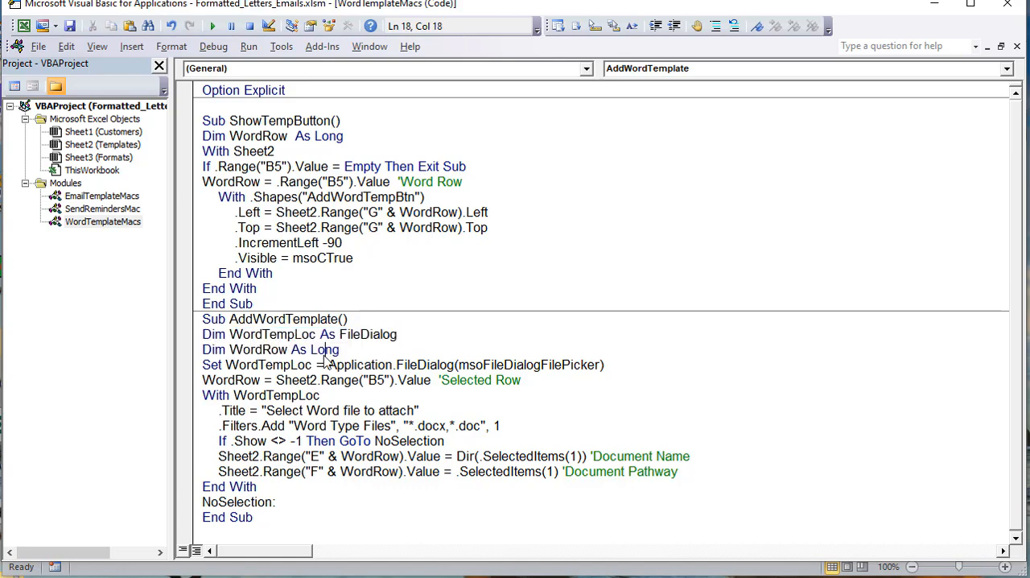
{"action": "left_click_drag", "start_coordinate": [397, 334], "coordinate": [194, 334]}
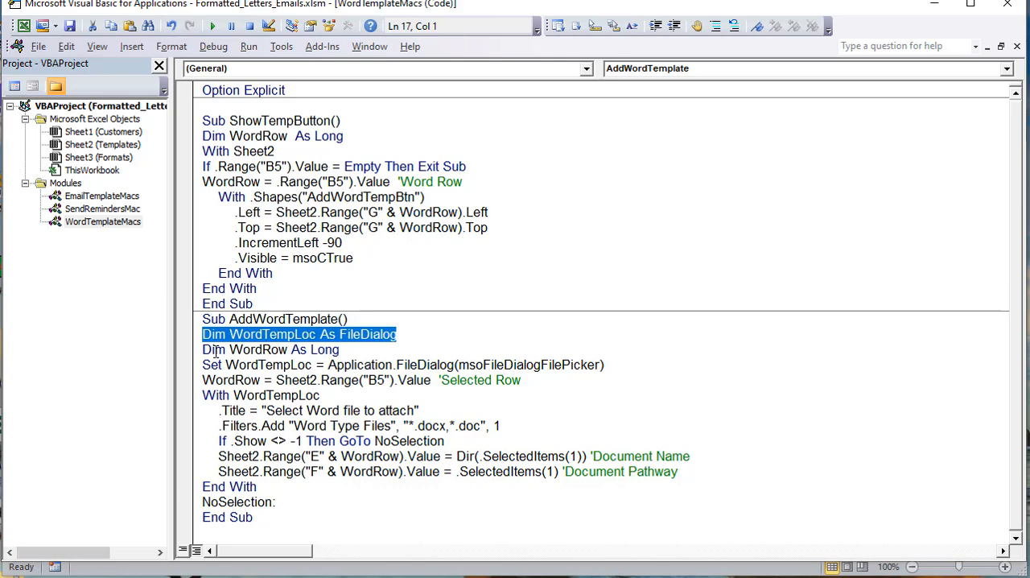
{"action": "left_click_drag", "start_coordinate": [339, 350], "coordinate": [198, 347]}
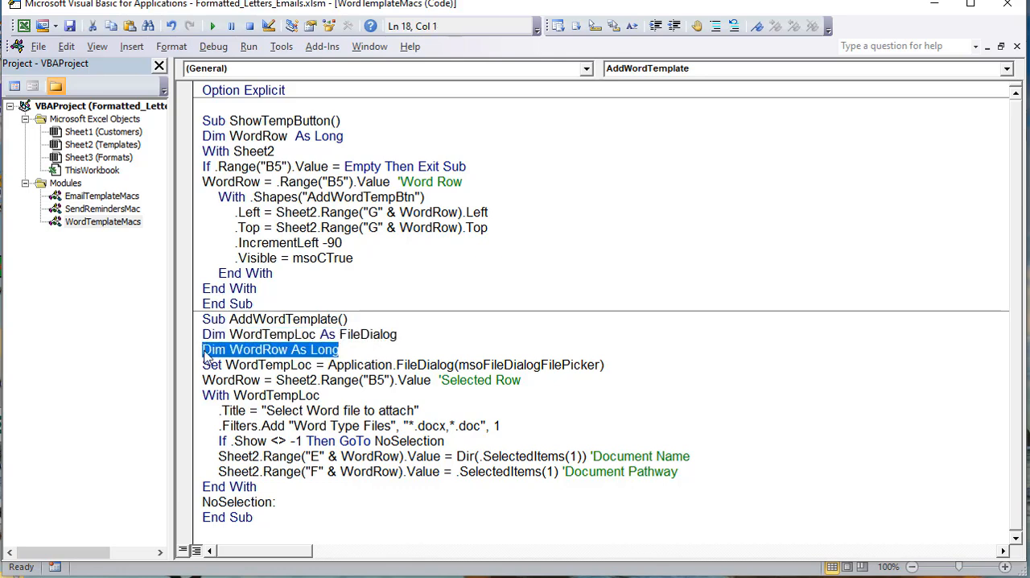
{"action": "left_click_drag", "start_coordinate": [432, 380], "coordinate": [224, 365]}
{"action": "left_click_drag", "start_coordinate": [605, 365], "coordinate": [328, 367]}
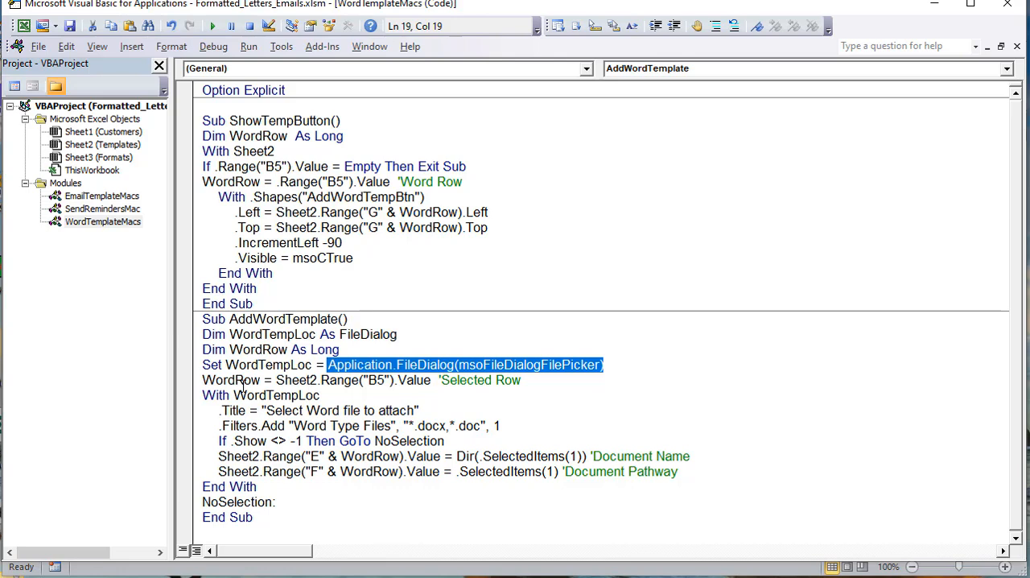
Step: Examine AddWordTemplate's With WordTempLoc block: the .Title, the Word file .Filters.Add line, the .Show check and the NoSelection label
{"action": "left_click_drag", "start_coordinate": [318, 396], "coordinate": [241, 397]}
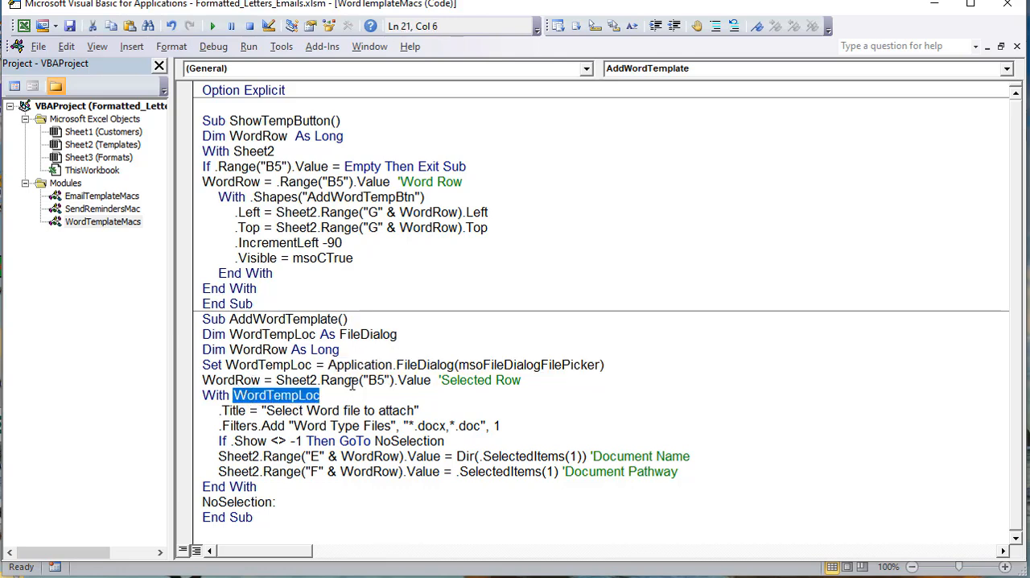
{"action": "left_click_drag", "start_coordinate": [420, 410], "coordinate": [235, 402]}
{"action": "left_click_drag", "start_coordinate": [506, 428], "coordinate": [225, 420]}
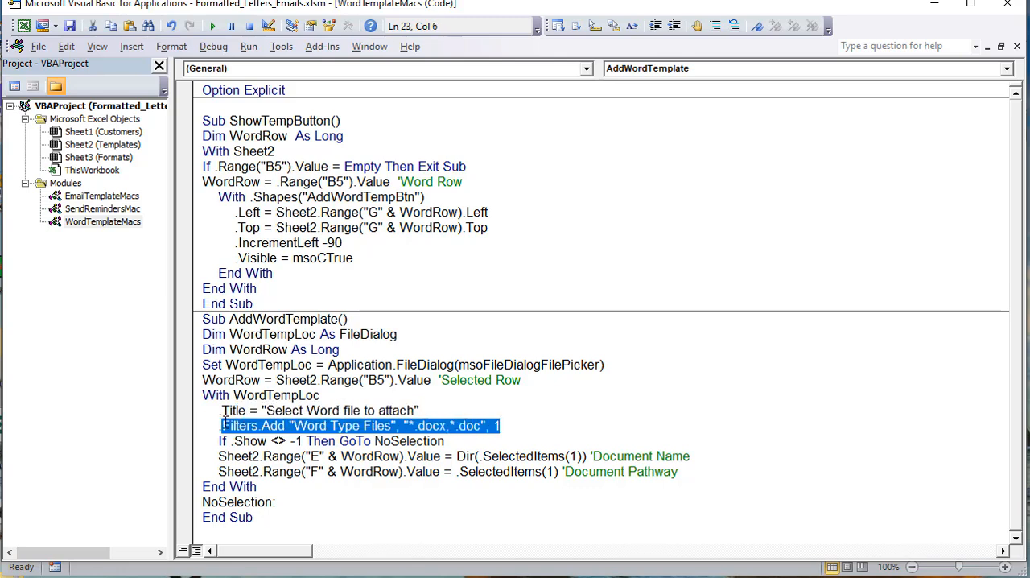
{"action": "left_click", "coordinate": [454, 441]}
{"action": "left_click_drag", "start_coordinate": [506, 431], "coordinate": [229, 425]}
{"action": "left_click_drag", "start_coordinate": [452, 443], "coordinate": [225, 442]}
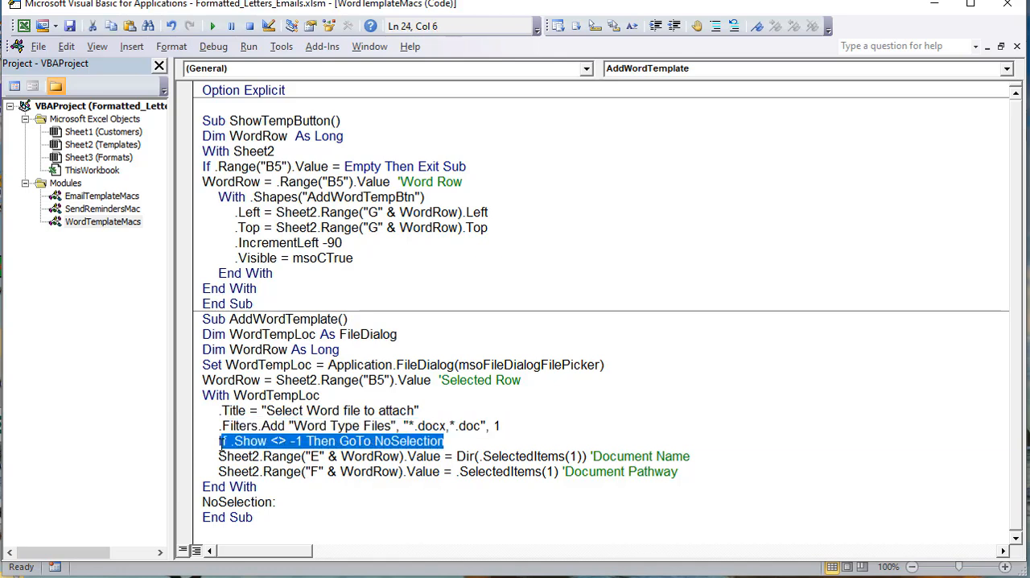
{"action": "left_click_drag", "start_coordinate": [310, 472], "coordinate": [183, 458]}
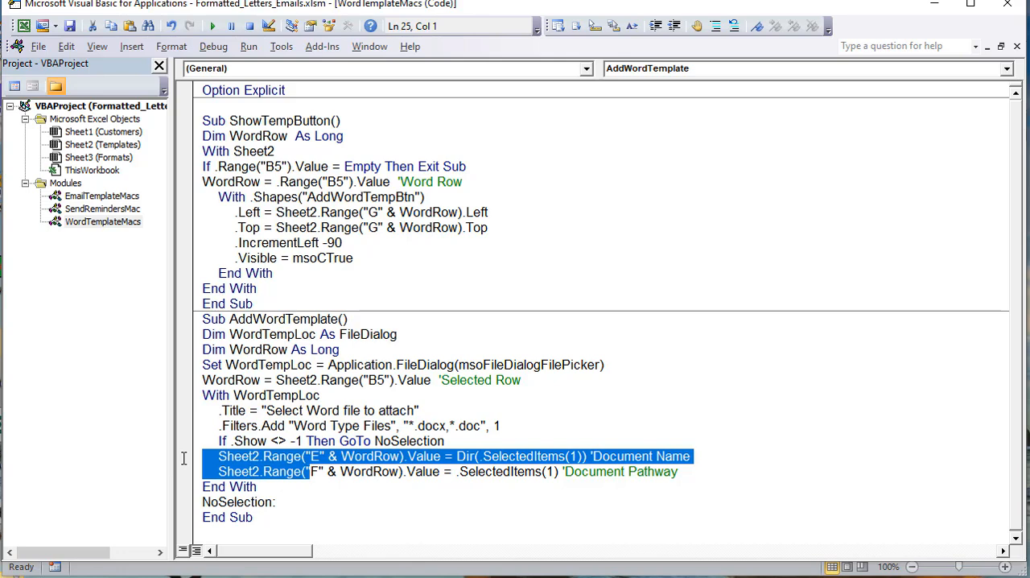
{"action": "left_click_drag", "start_coordinate": [447, 442], "coordinate": [257, 442]}
{"action": "left_click_drag", "start_coordinate": [273, 509], "coordinate": [180, 496]}
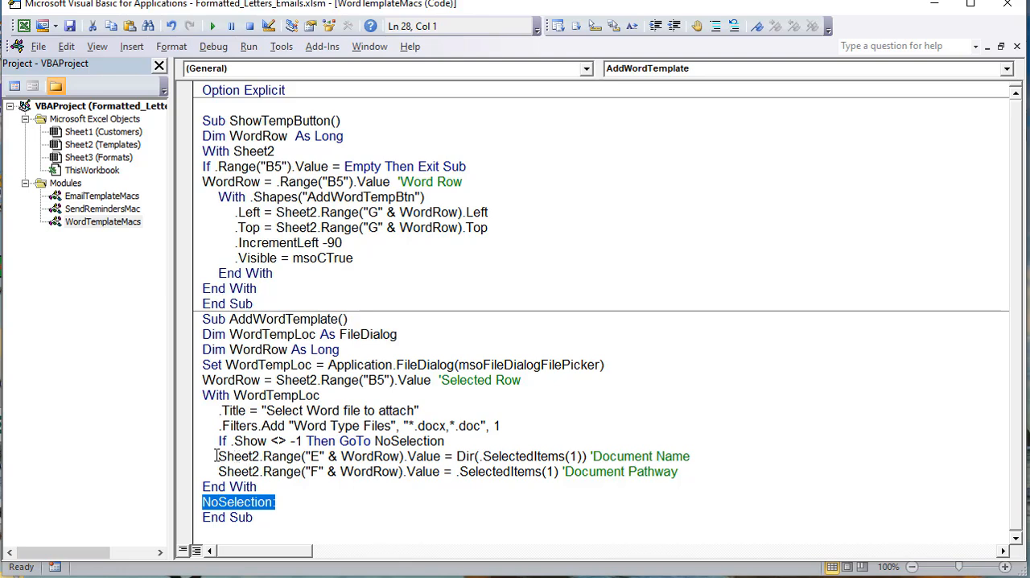
Step: Examine the lines writing the document name to column E with Dir(.SelectedItems(1)) and the pathway to column F with .SelectedItems(1)
{"action": "mouse_move", "coordinate": [212, 455]}
{"action": "left_mouse_down"}
{"action": "mouse_move", "coordinate": [360, 465]}
{"action": "mouse_move", "coordinate": [441, 457]}
{"action": "mouse_move", "coordinate": [218, 449]}
{"action": "left_mouse_up"}
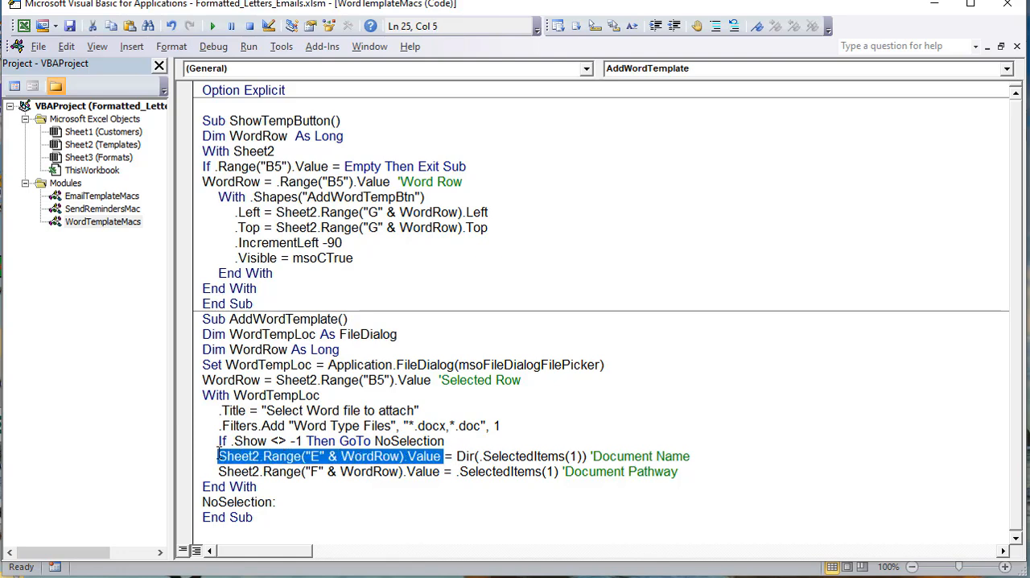
{"action": "left_click", "coordinate": [327, 472]}
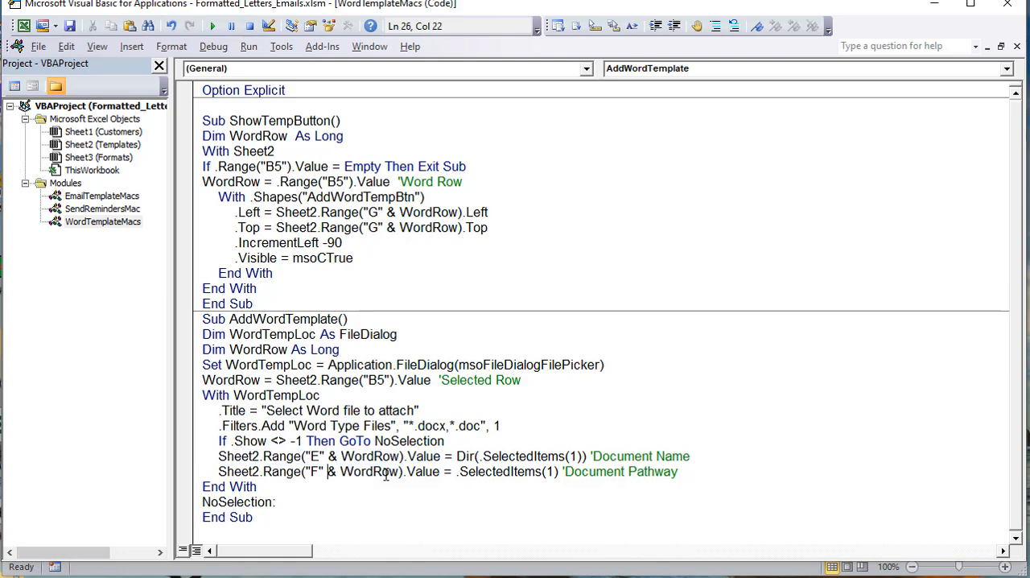
{"action": "left_click_drag", "start_coordinate": [445, 472], "coordinate": [218, 472]}
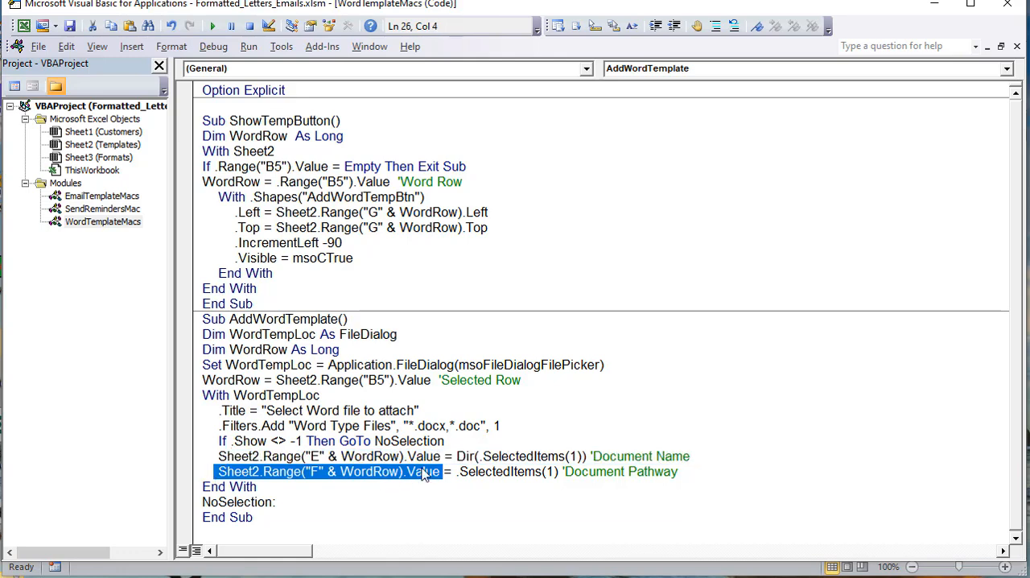
{"action": "left_click_drag", "start_coordinate": [457, 456], "coordinate": [481, 457]}
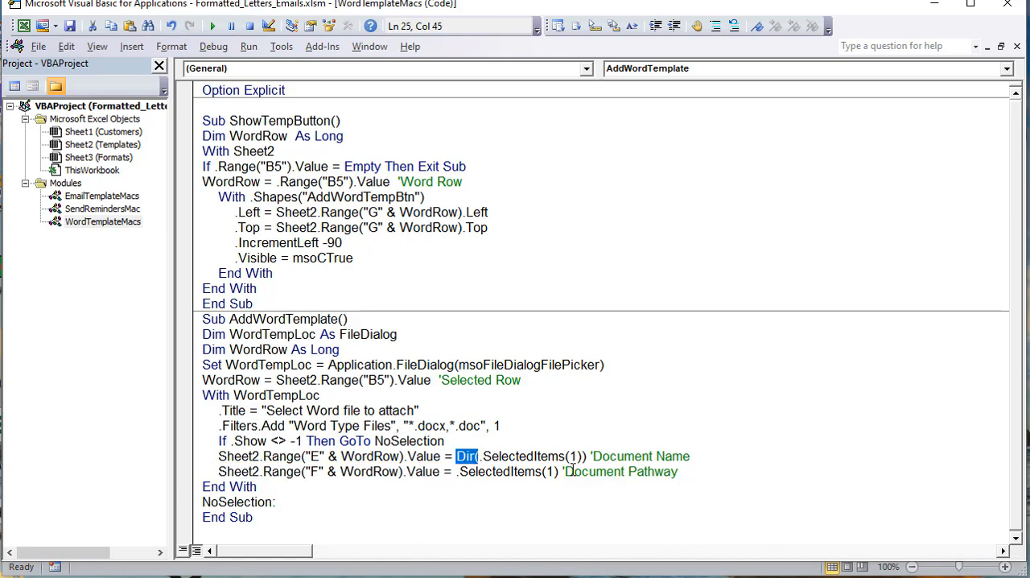
{"action": "left_click_drag", "start_coordinate": [587, 457], "coordinate": [480, 456]}
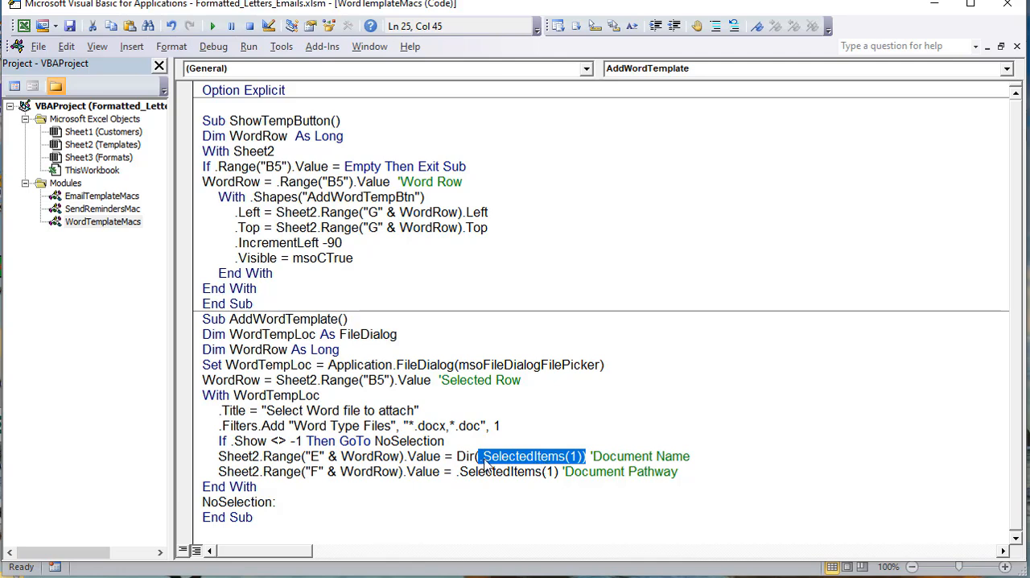
{"action": "left_click_drag", "start_coordinate": [480, 457], "coordinate": [447, 456]}
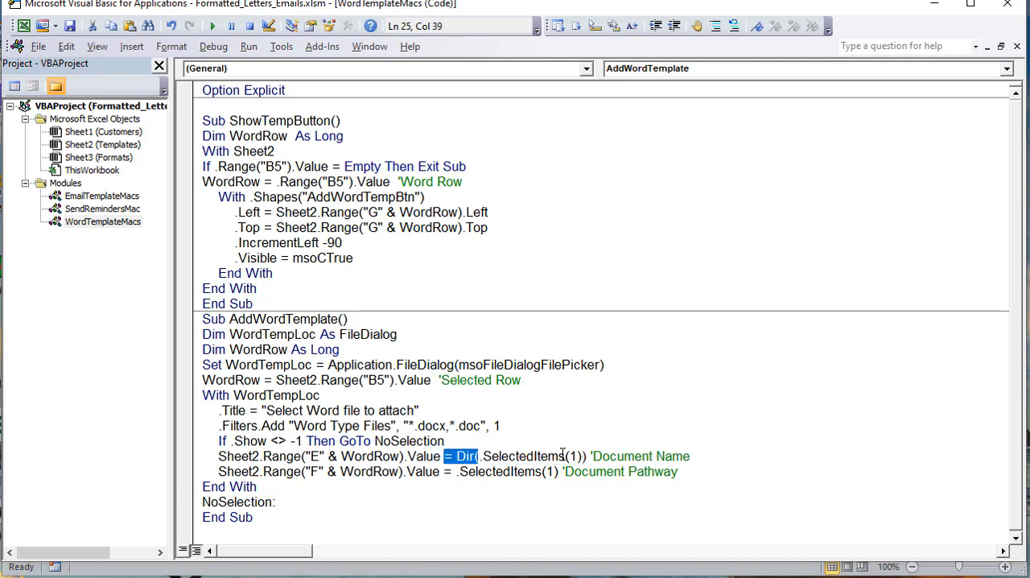
{"action": "left_click_drag", "start_coordinate": [589, 457], "coordinate": [454, 461]}
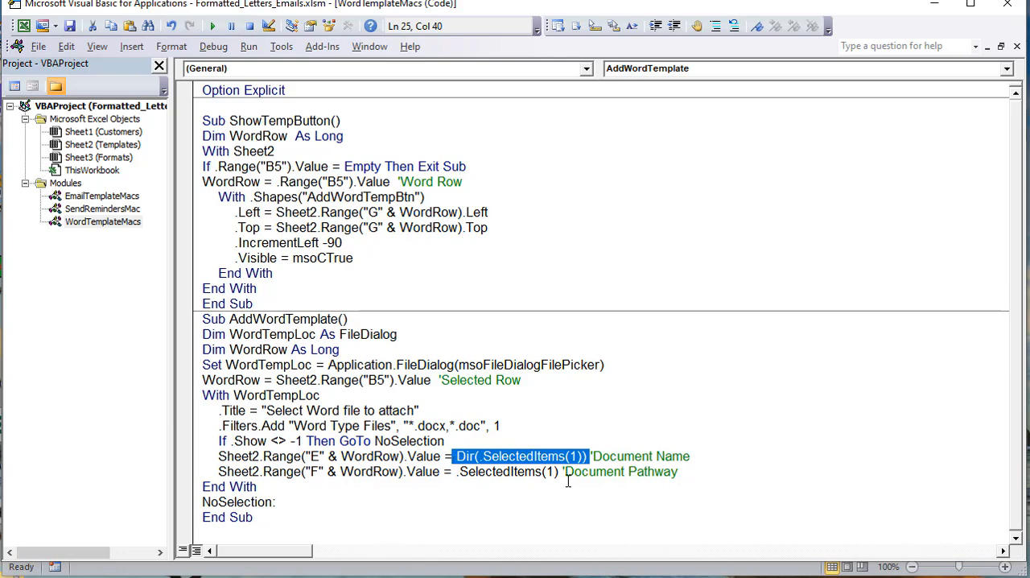
{"action": "left_click_drag", "start_coordinate": [560, 472], "coordinate": [455, 475]}
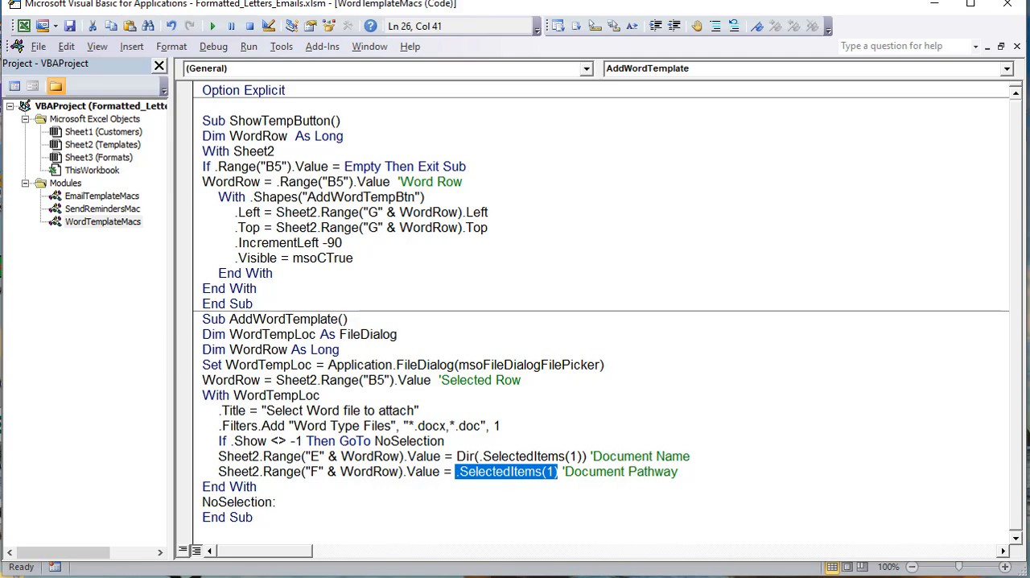
Step: Return to the Templates sheet and check the name and location columns of the letter templates in rows 9, 8 and 6
{"action": "key", "text": "alt+F11"}
{"action": "left_click", "coordinate": [231, 341]}
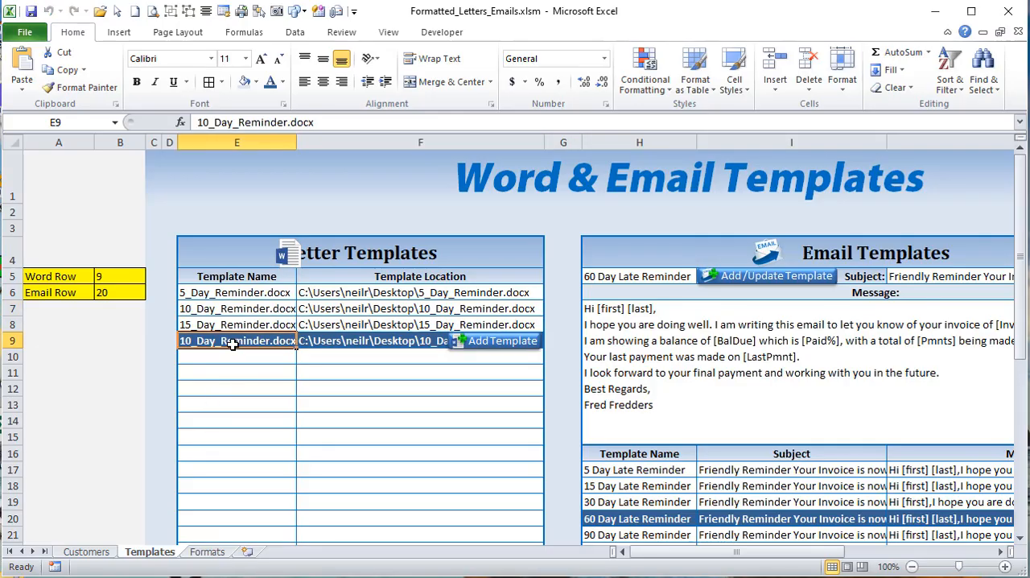
{"action": "left_click", "coordinate": [369, 327]}
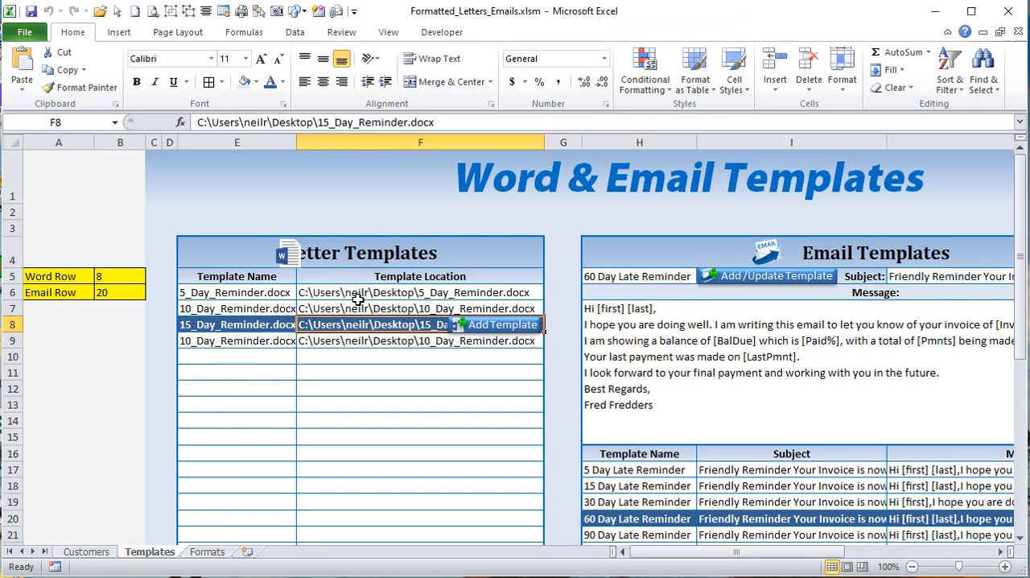
{"action": "left_click", "coordinate": [358, 297]}
Step: Load the 5 Day Late Reminder email template and examine its name, subject, message and the Variables list
{"action": "left_click", "coordinate": [707, 471]}
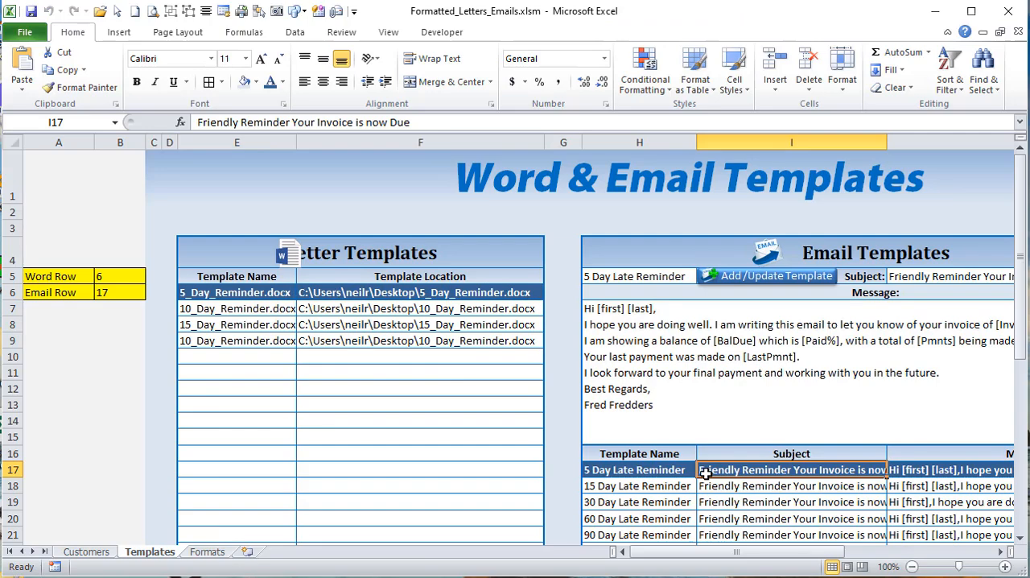
{"action": "left_click_drag", "start_coordinate": [722, 557], "coordinate": [809, 569]}
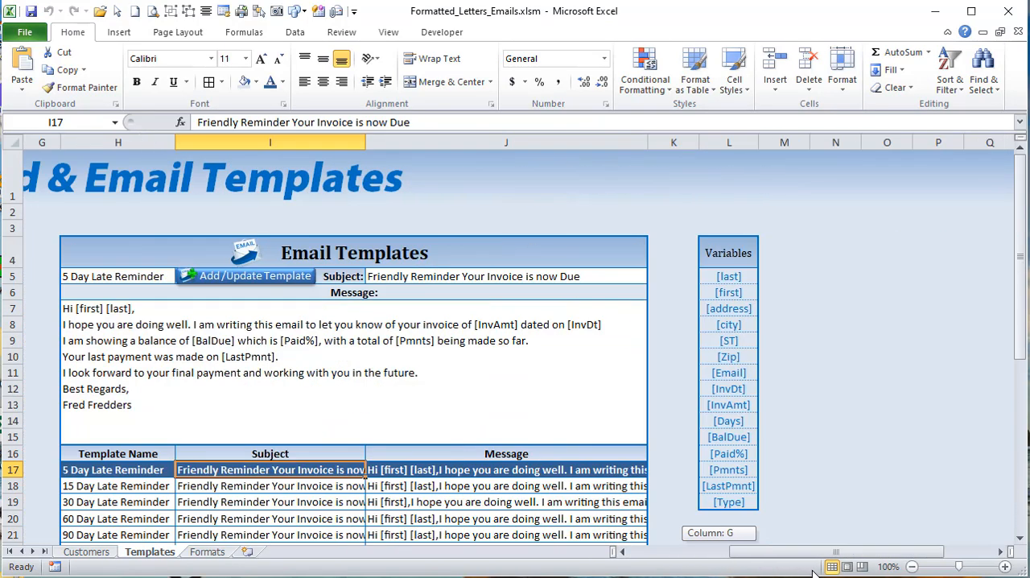
{"action": "left_click", "coordinate": [184, 326]}
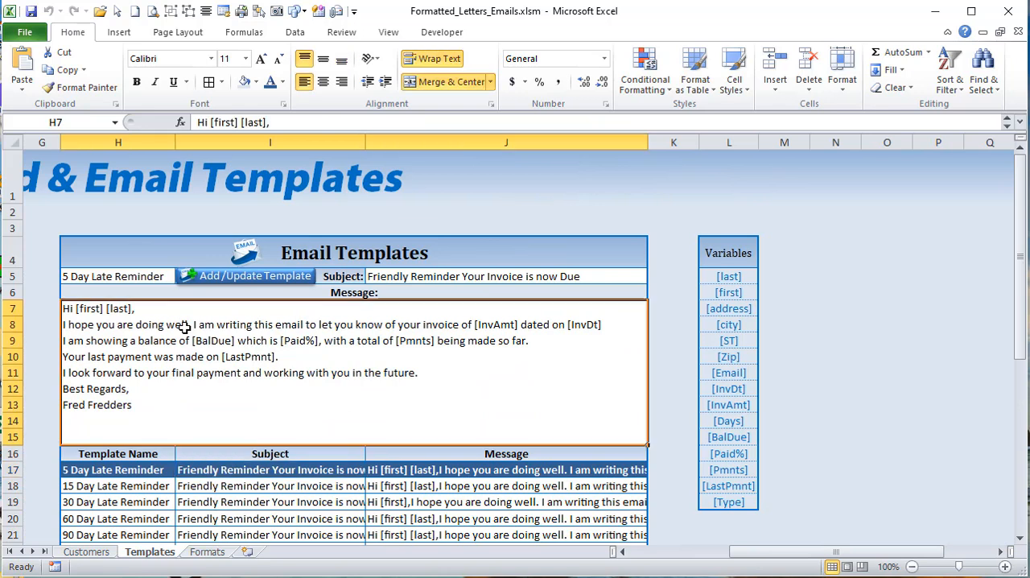
{"action": "left_click", "coordinate": [140, 274]}
{"action": "left_click", "coordinate": [442, 278]}
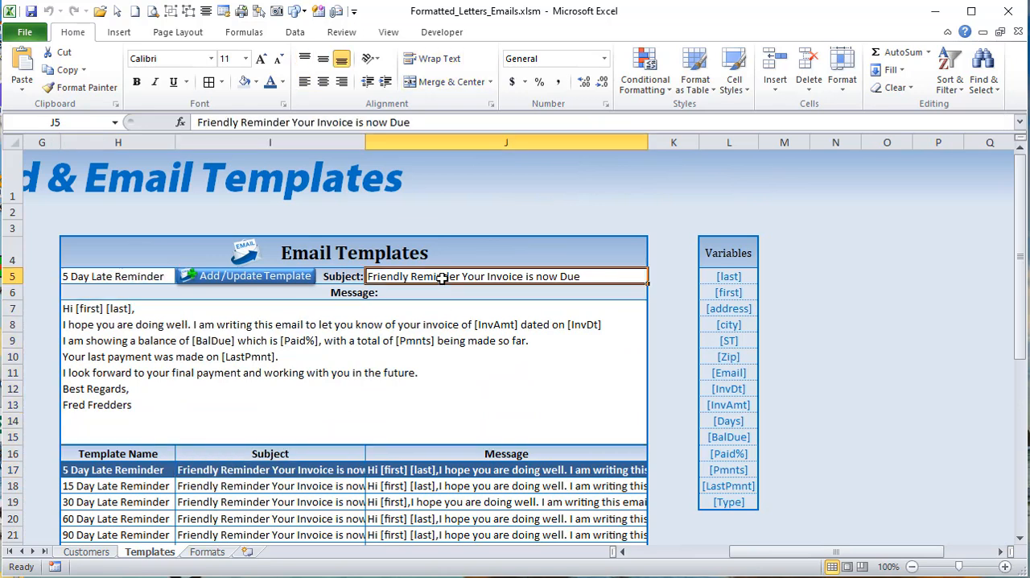
{"action": "left_click", "coordinate": [397, 365]}
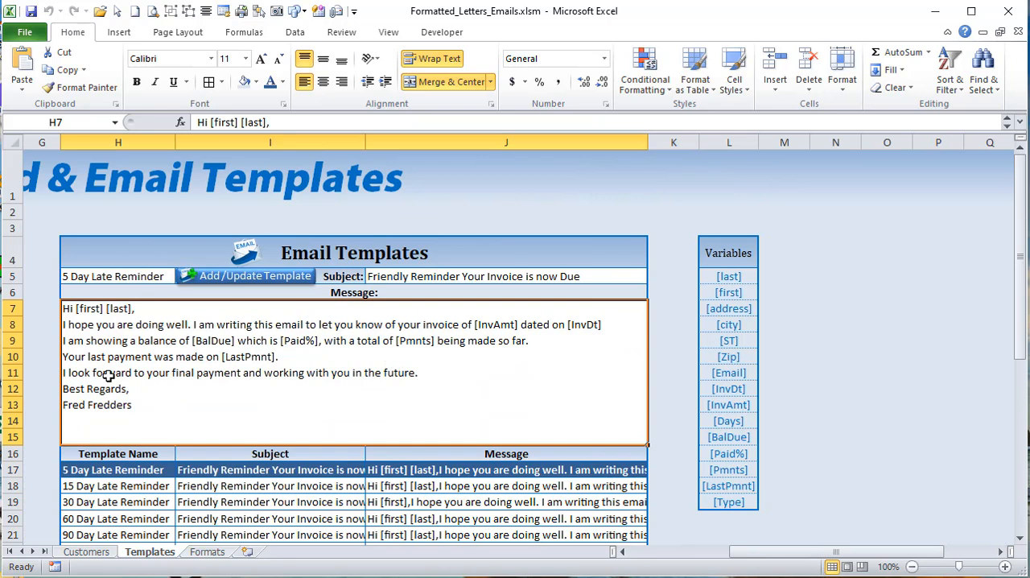
{"action": "left_click_drag", "start_coordinate": [736, 276], "coordinate": [722, 503]}
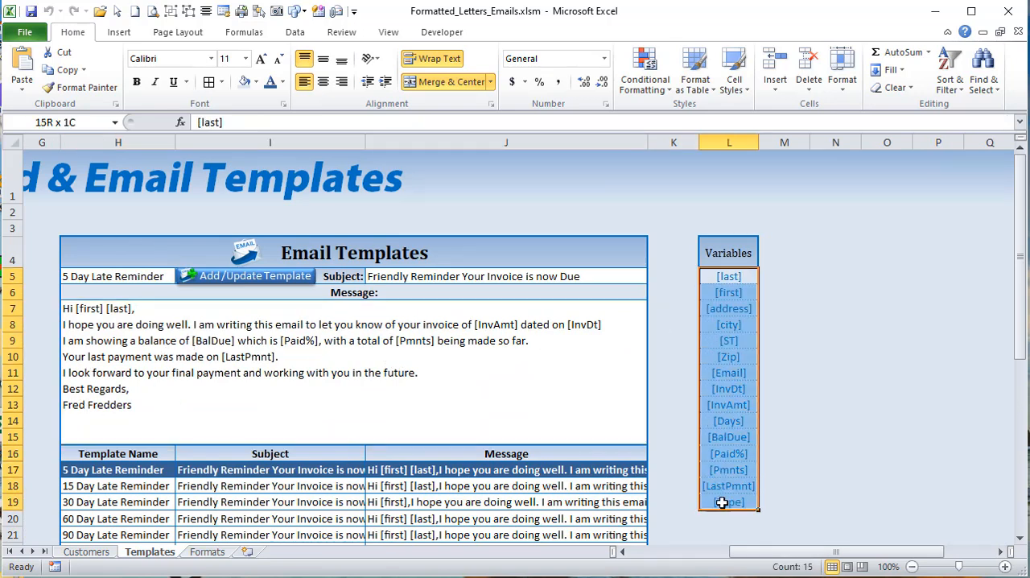
{"action": "left_click", "coordinate": [518, 275]}
{"action": "left_click", "coordinate": [495, 321]}
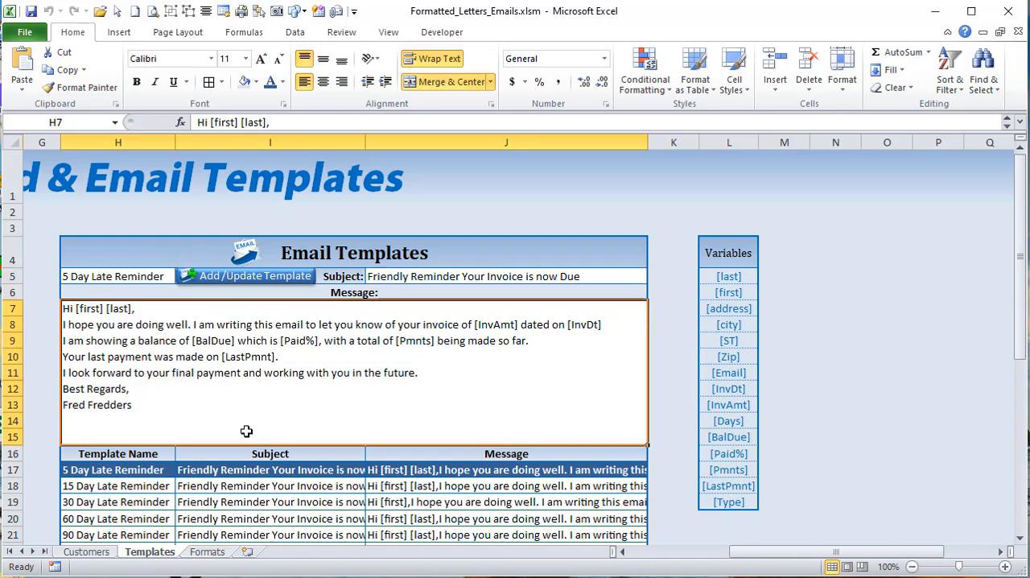
Step: Start from the empty row 22 and add a new email template with name, subject and message all set to Test
{"action": "scroll", "coordinate": [218, 426], "scroll_direction": "down", "scroll_amount": 2}
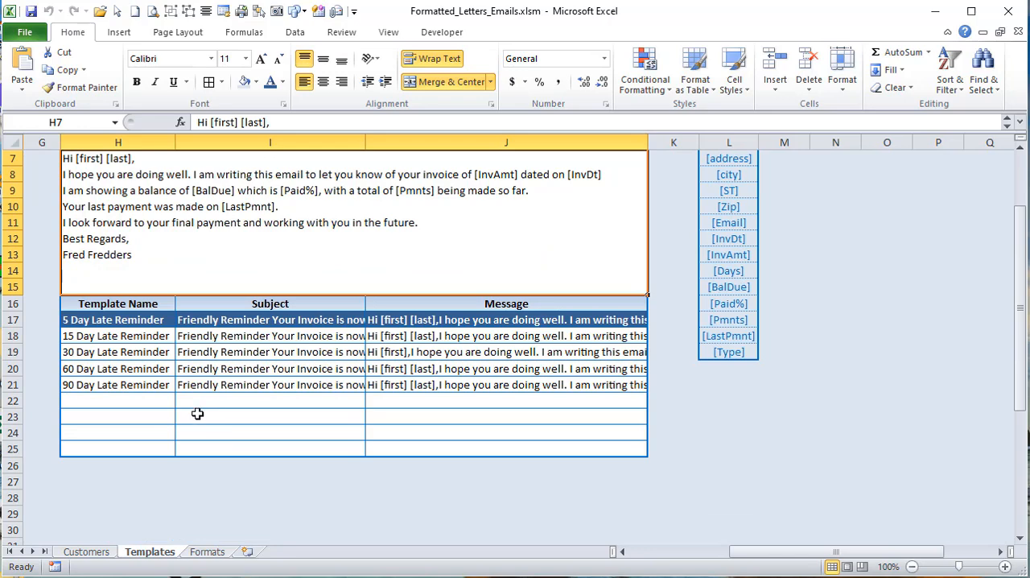
{"action": "left_click", "coordinate": [199, 406]}
{"action": "scroll", "coordinate": [194, 362], "scroll_direction": "up", "scroll_amount": 2}
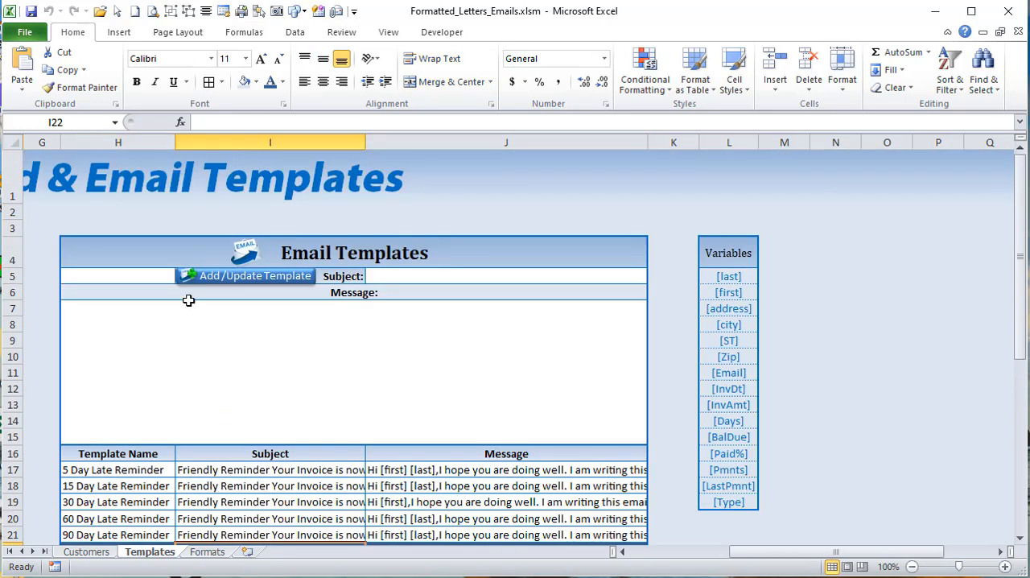
{"action": "left_click", "coordinate": [150, 276]}
{"action": "type", "text": "Test"}
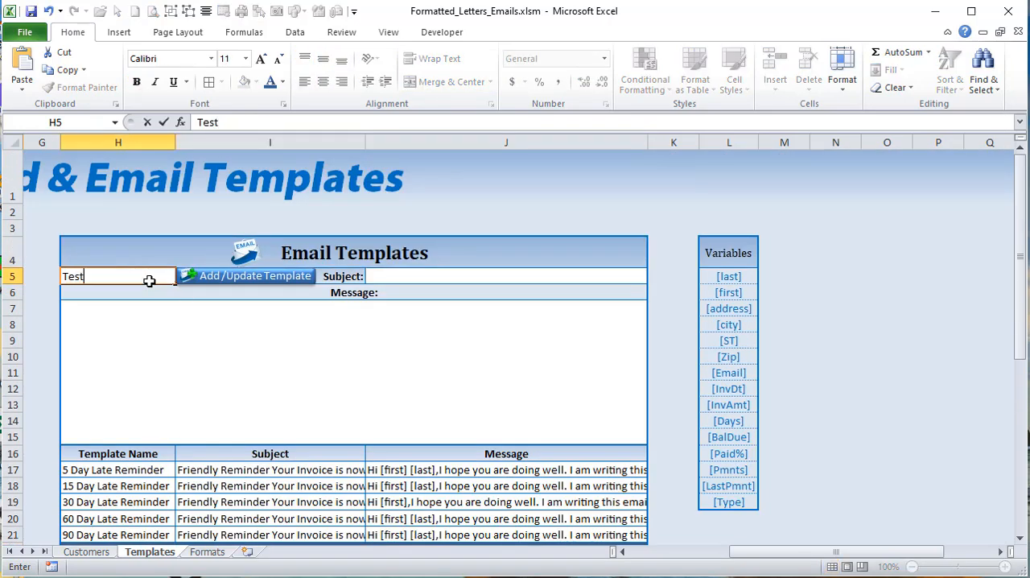
{"action": "key", "text": "Tab"}
{"action": "left_click", "coordinate": [417, 276]}
{"action": "type", "text": "Test"}
{"action": "left_click", "coordinate": [363, 341]}
{"action": "type", "text": "Test"}
{"action": "key", "text": "Tab"}
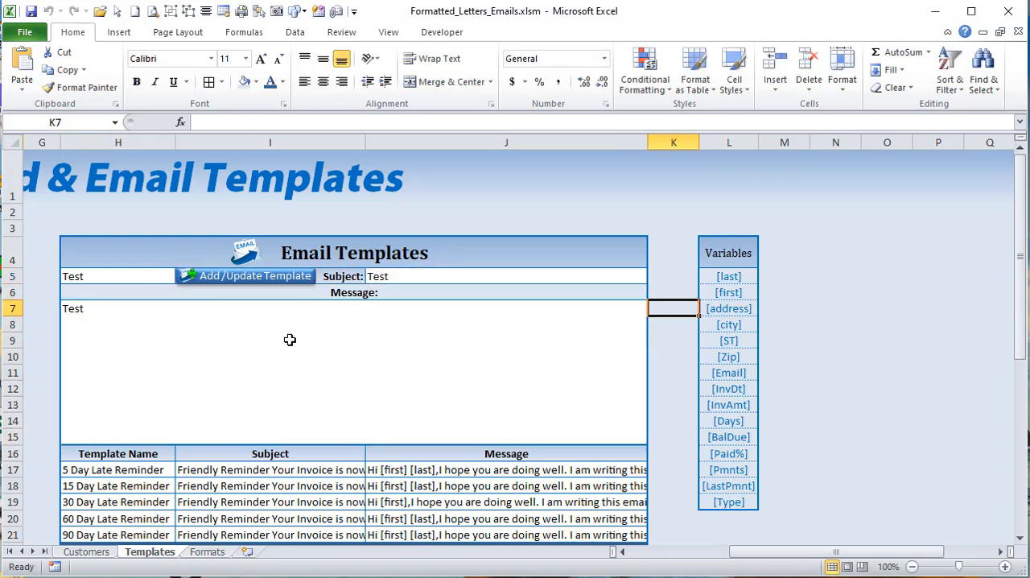
{"action": "left_click", "coordinate": [256, 282]}
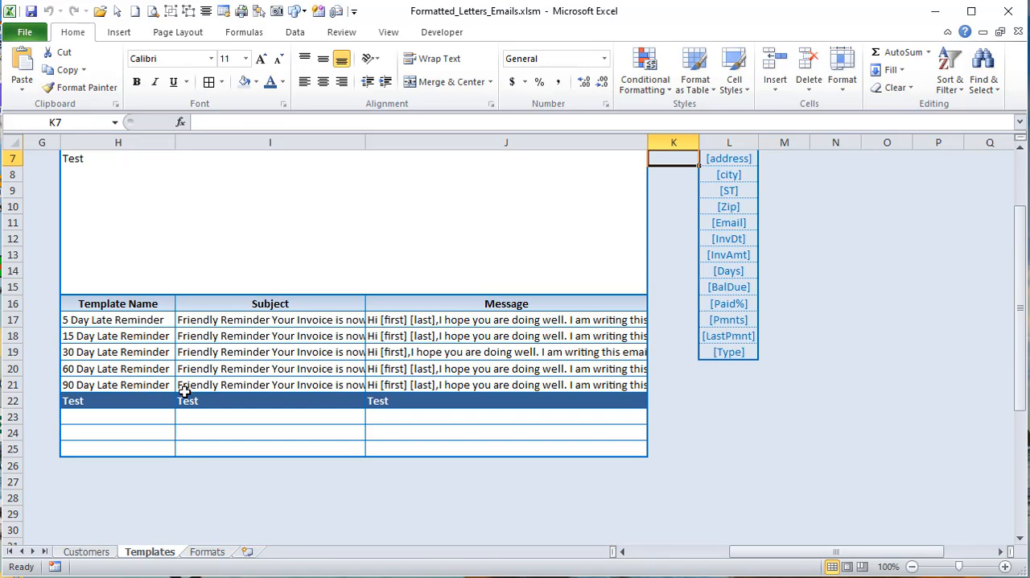
Step: Delete the Test template's name, subject and message from row 22 of the email template list
{"action": "left_click_drag", "start_coordinate": [417, 400], "coordinate": [86, 400]}
{"action": "key", "text": "Delete"}
{"action": "scroll", "coordinate": [175, 351], "scroll_direction": "up", "scroll_amount": 2}
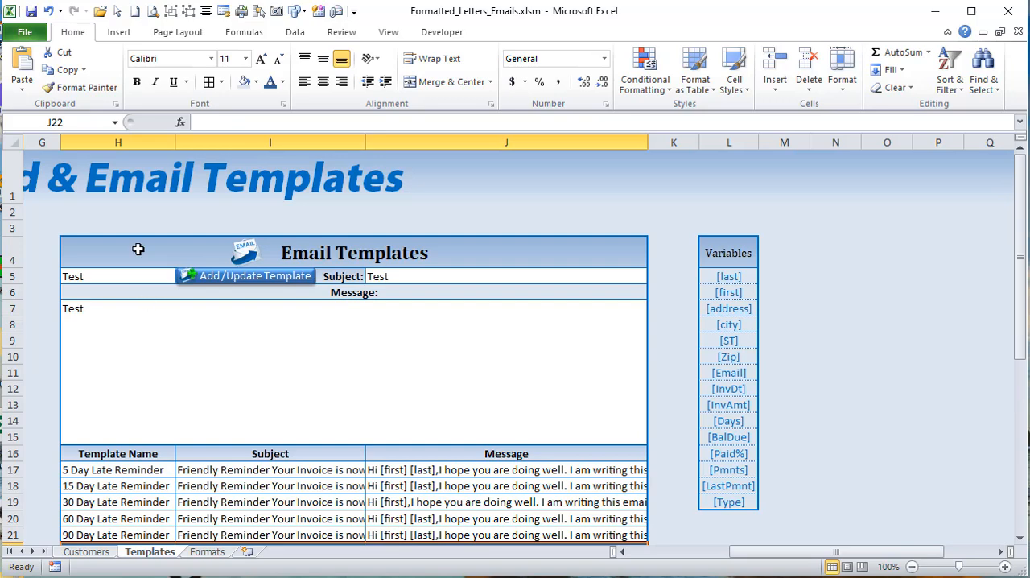
Step: Load several email templates from the list in turn, including the 5, 15 and 60 Day ones, ending on 30 Day Late Reminder
{"action": "left_click_drag", "start_coordinate": [818, 552], "coordinate": [764, 553]}
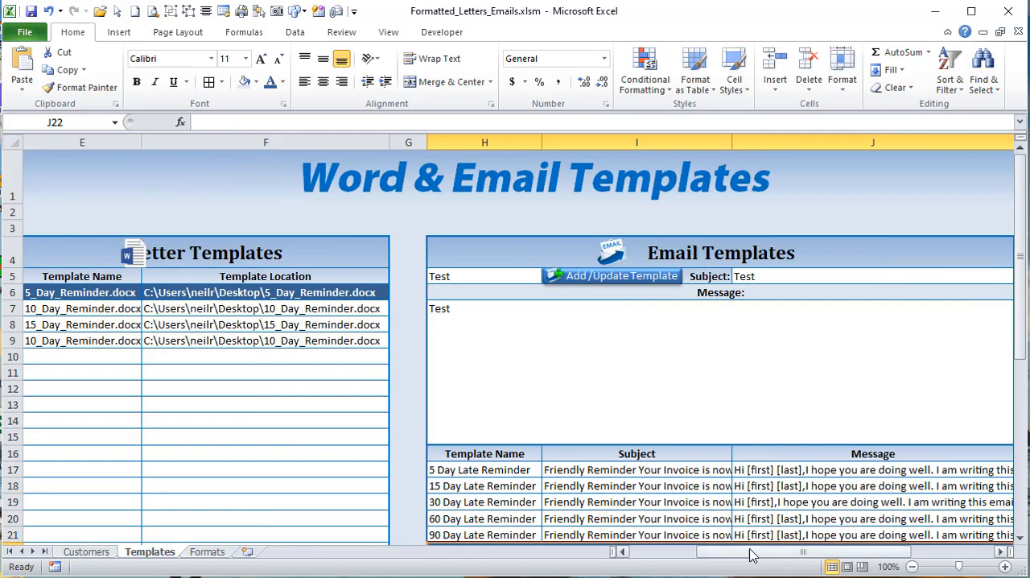
{"action": "left_click", "coordinate": [486, 472]}
{"action": "left_click", "coordinate": [493, 486]}
{"action": "left_click", "coordinate": [497, 519]}
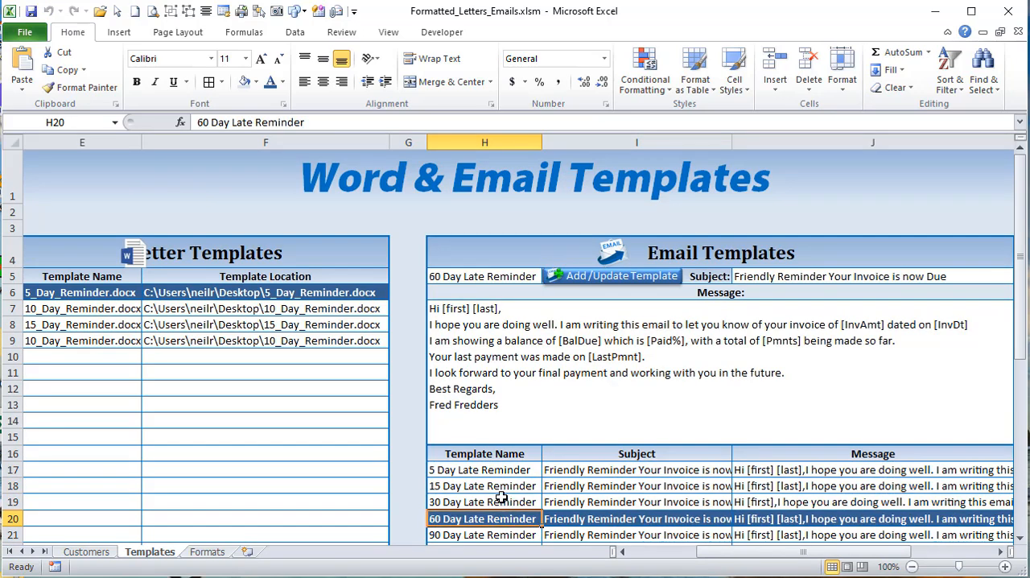
{"action": "scroll", "coordinate": [504, 500], "scroll_direction": "down", "scroll_amount": 1}
{"action": "left_click", "coordinate": [492, 414]}
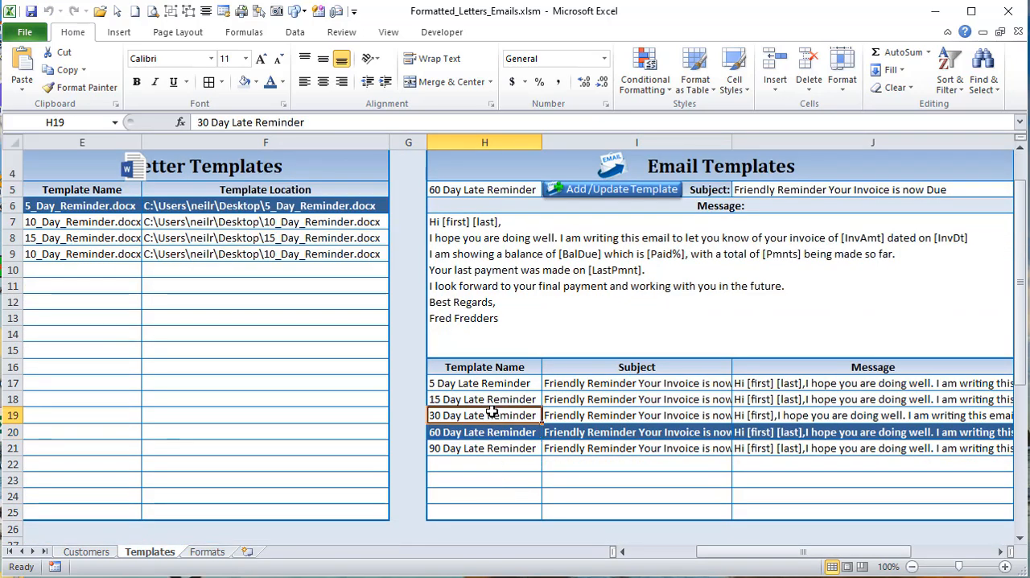
{"action": "left_click", "coordinate": [505, 433]}
{"action": "left_click", "coordinate": [489, 416]}
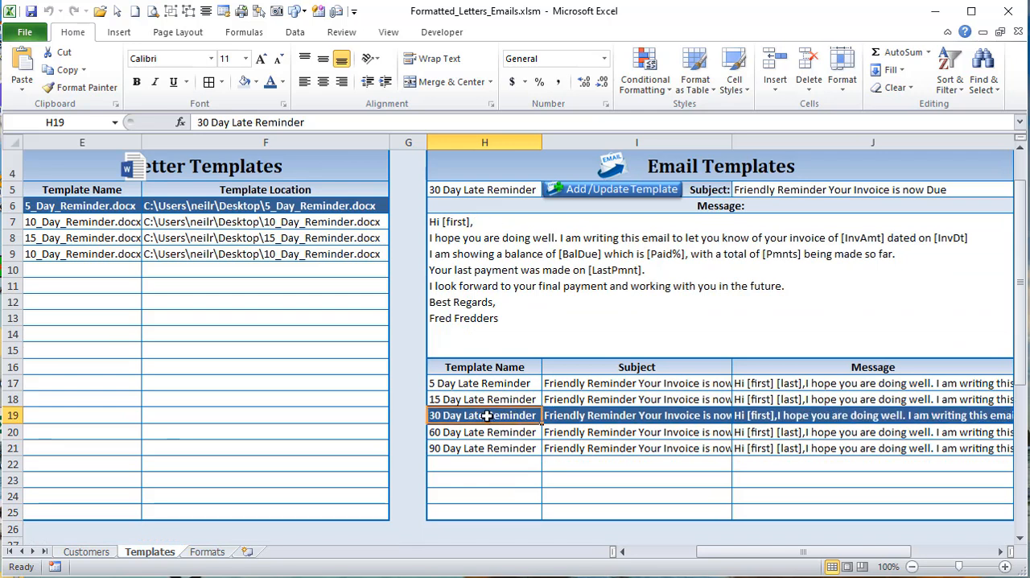
Step: Compare the 30 Day Late Reminder's name and subject in the template form with its row in the list
{"action": "left_click", "coordinate": [476, 190]}
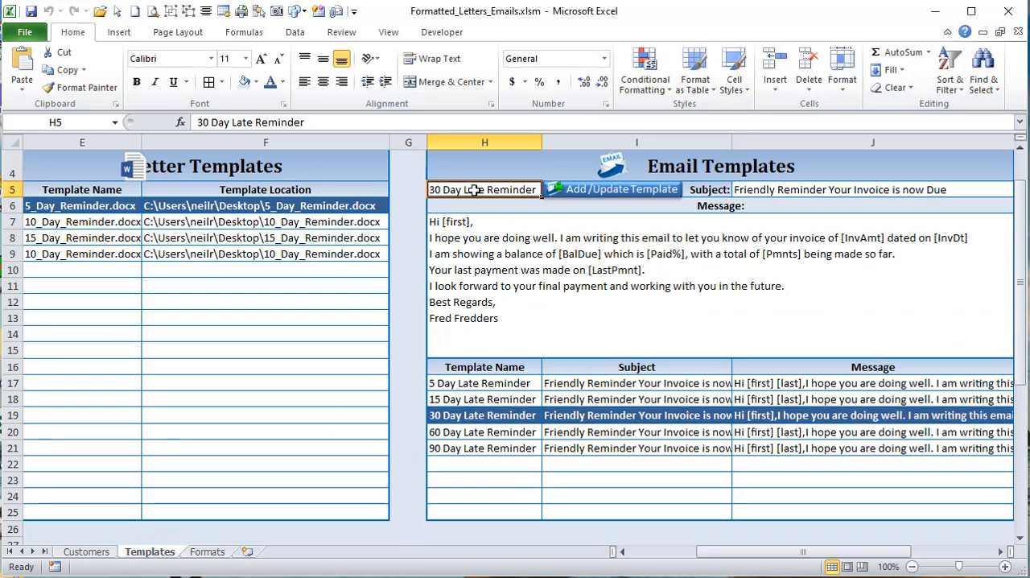
{"action": "left_click", "coordinate": [646, 413]}
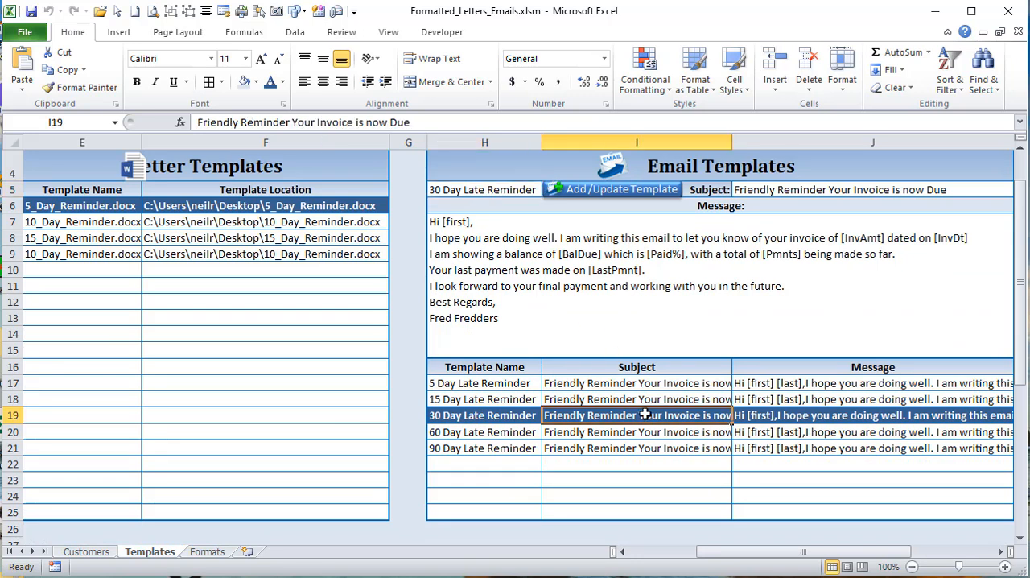
{"action": "left_click", "coordinate": [886, 190]}
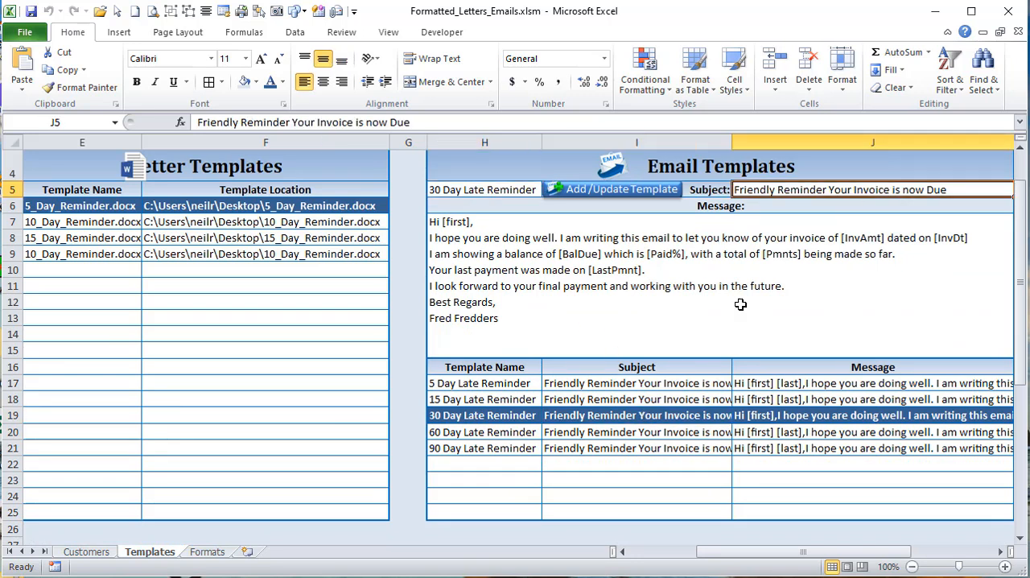
Step: Compare the 30 Day Late Reminder's message in its list row with the message field of the template form
{"action": "left_click", "coordinate": [826, 424]}
{"action": "left_click", "coordinate": [645, 295]}
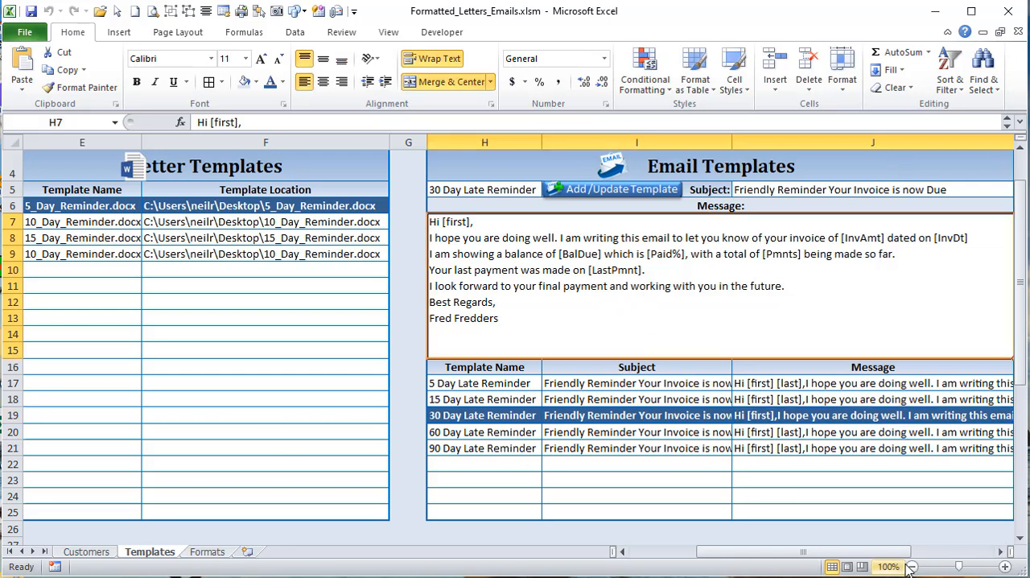
{"action": "left_click_drag", "start_coordinate": [886, 553], "coordinate": [902, 553]}
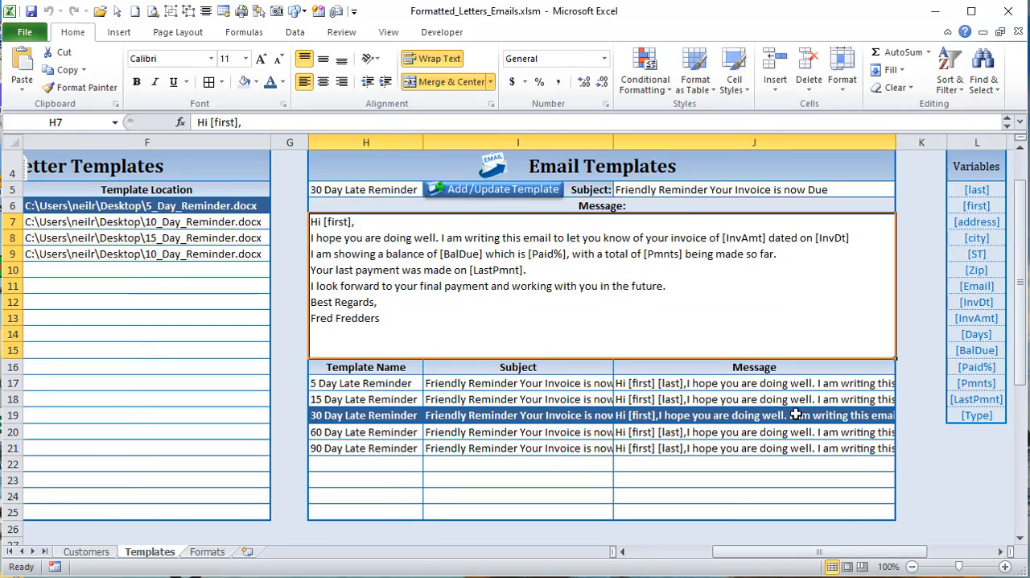
Step: Wrap the text of the 30 Day Late Reminder's message cell J19, and turn wrapping off again
{"action": "left_click", "coordinate": [792, 424]}
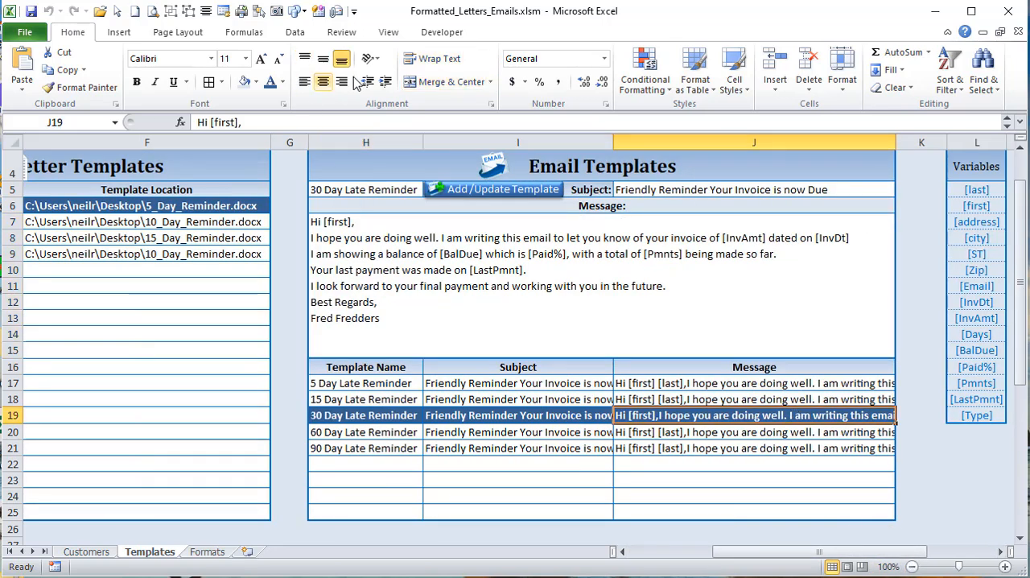
{"action": "left_click", "coordinate": [429, 61]}
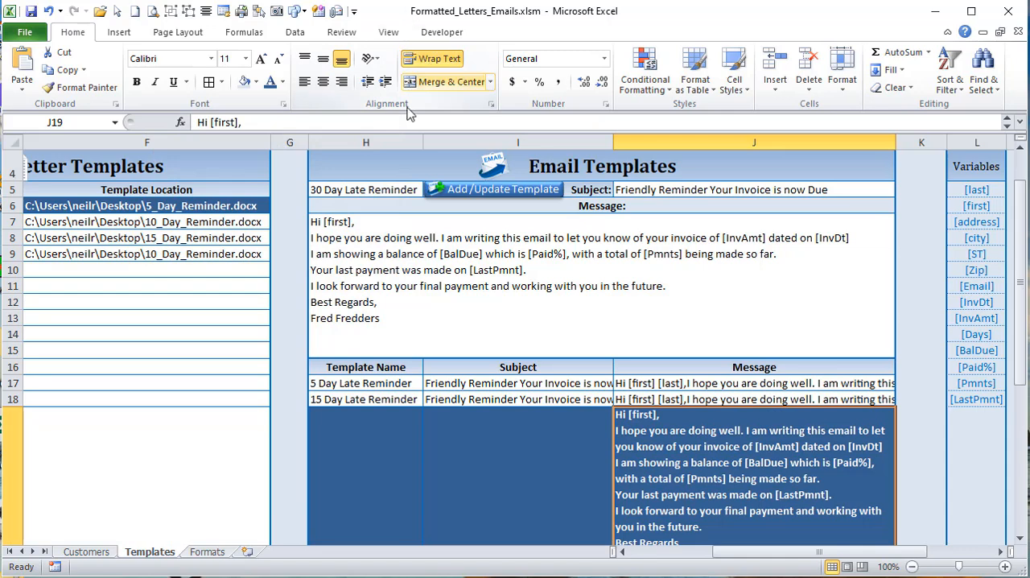
{"action": "scroll", "coordinate": [393, 181], "scroll_direction": "down", "scroll_amount": 1}
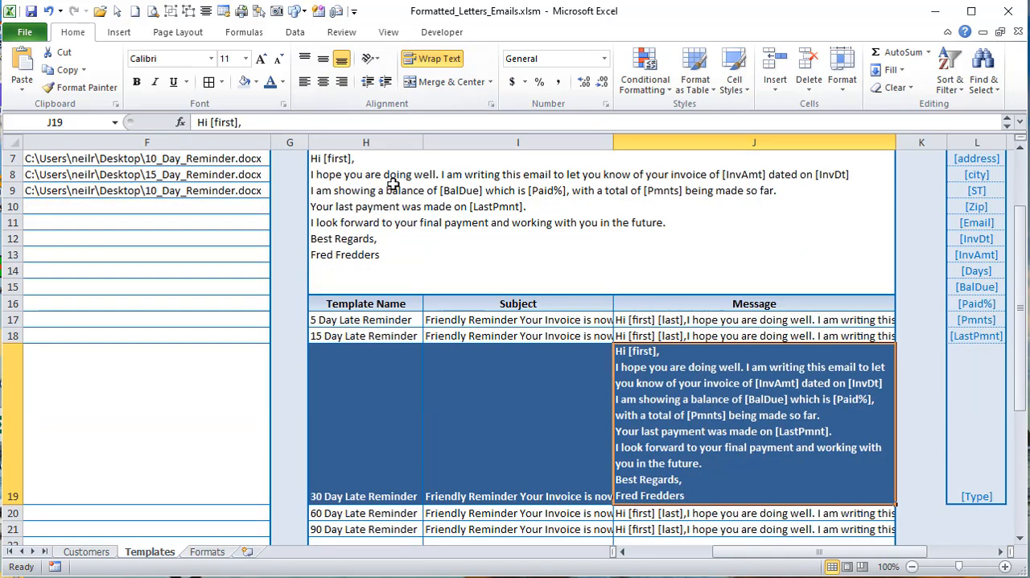
{"action": "left_click", "coordinate": [441, 63]}
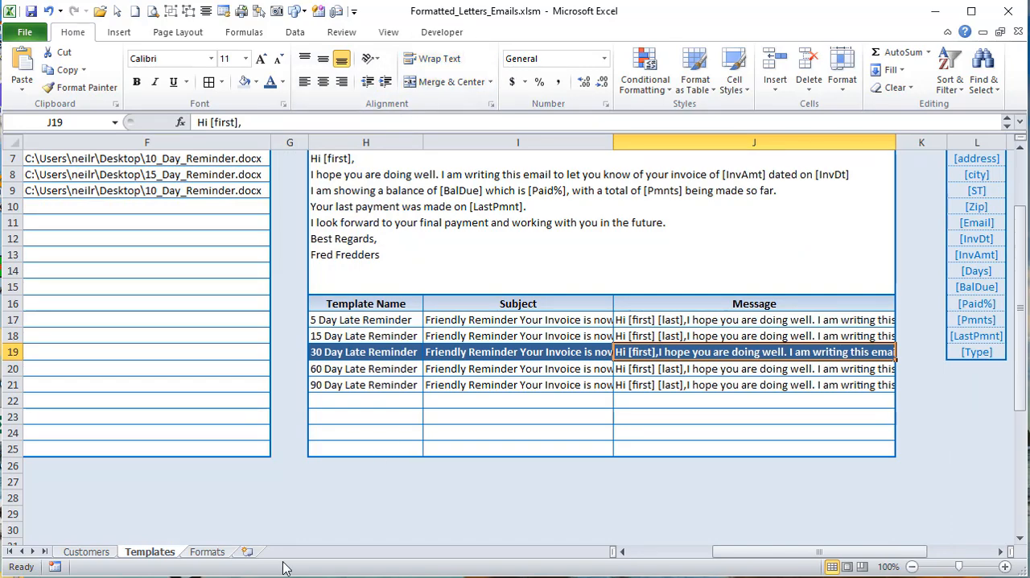
Step: Look over the AddEmailTemplate code in the EmailTemplateMacs module of the VBA editor, and return to the workbook
{"action": "key", "text": "alt+F11"}
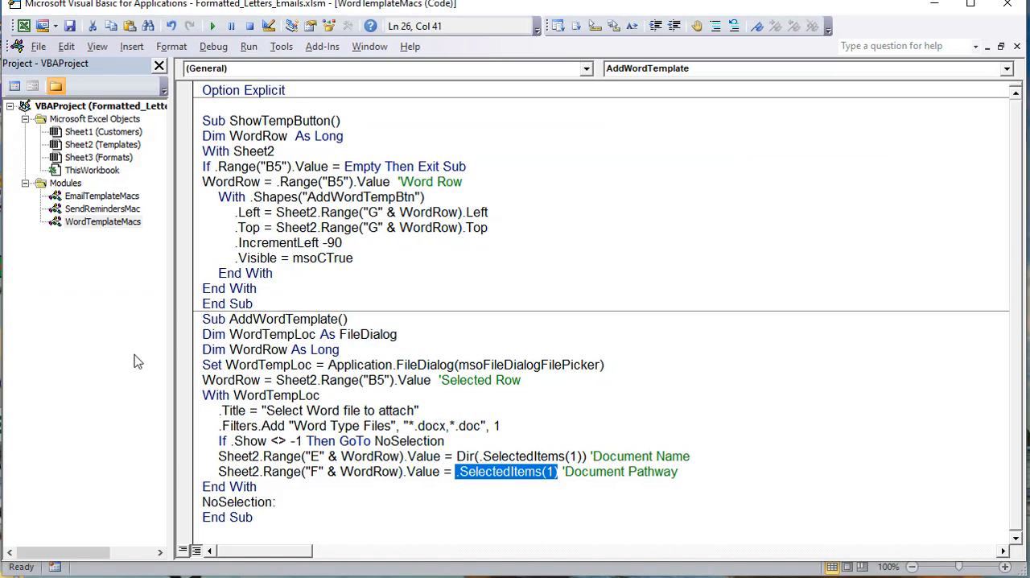
{"action": "double_click", "coordinate": [128, 201]}
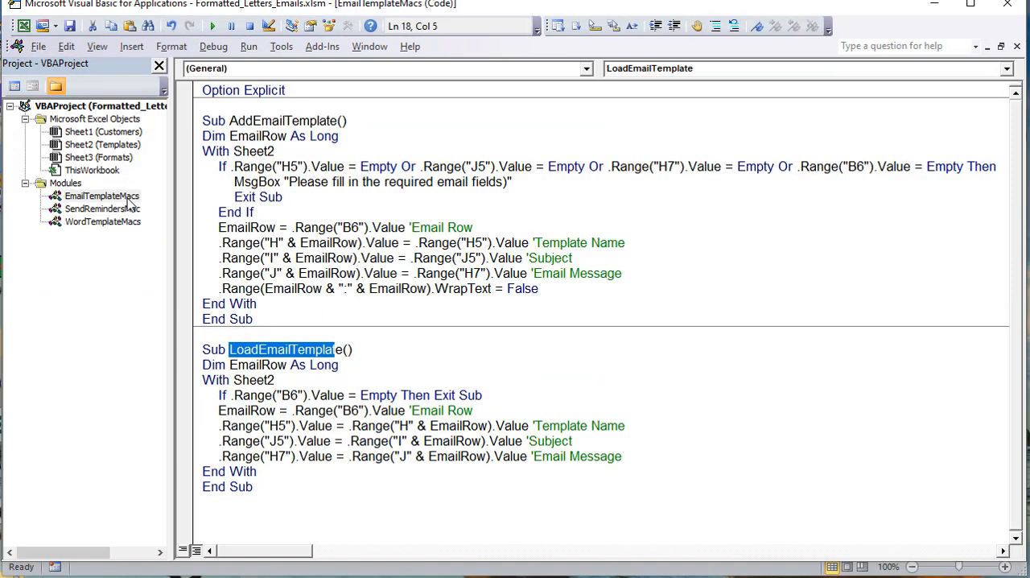
{"action": "left_click_drag", "start_coordinate": [373, 273], "coordinate": [272, 167]}
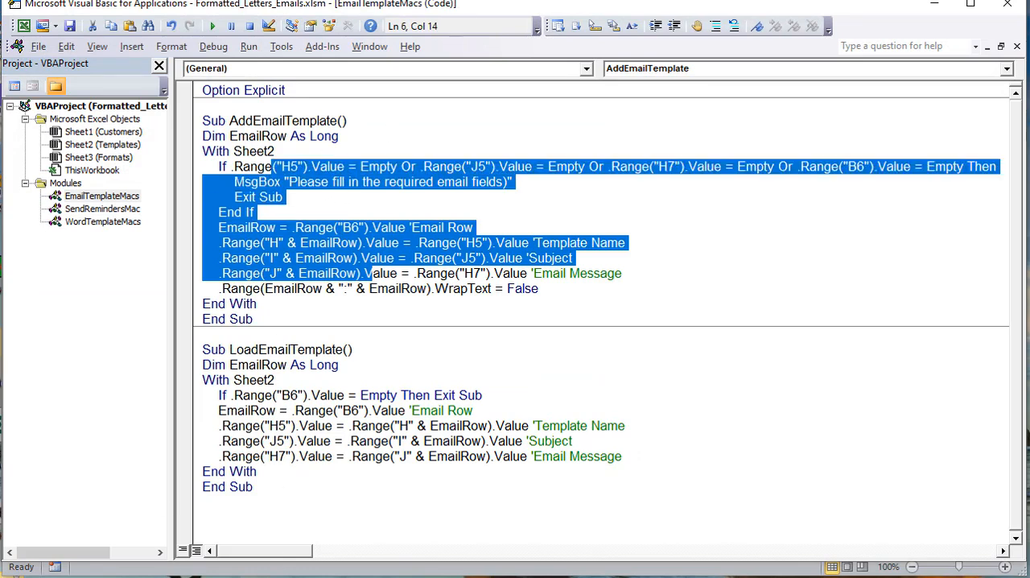
{"action": "left_click", "coordinate": [428, 576]}
Step: Load the 90 Day Late Reminder and shorten its greeting to "Hi [first],", keeping "I hope you are doing well" on its own line
{"action": "left_click", "coordinate": [543, 384]}
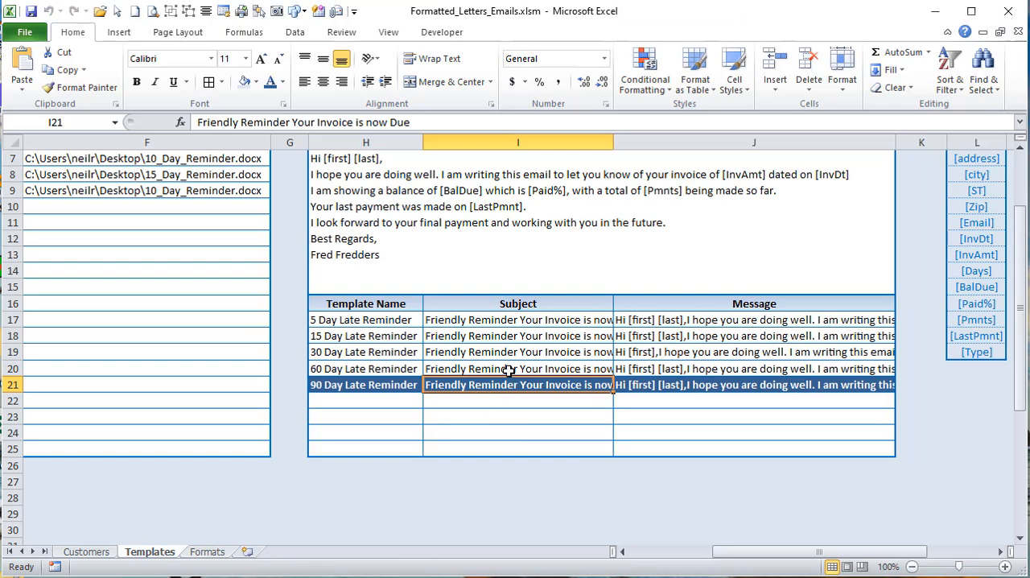
{"action": "scroll", "coordinate": [481, 432], "scroll_direction": "up", "scroll_amount": 2}
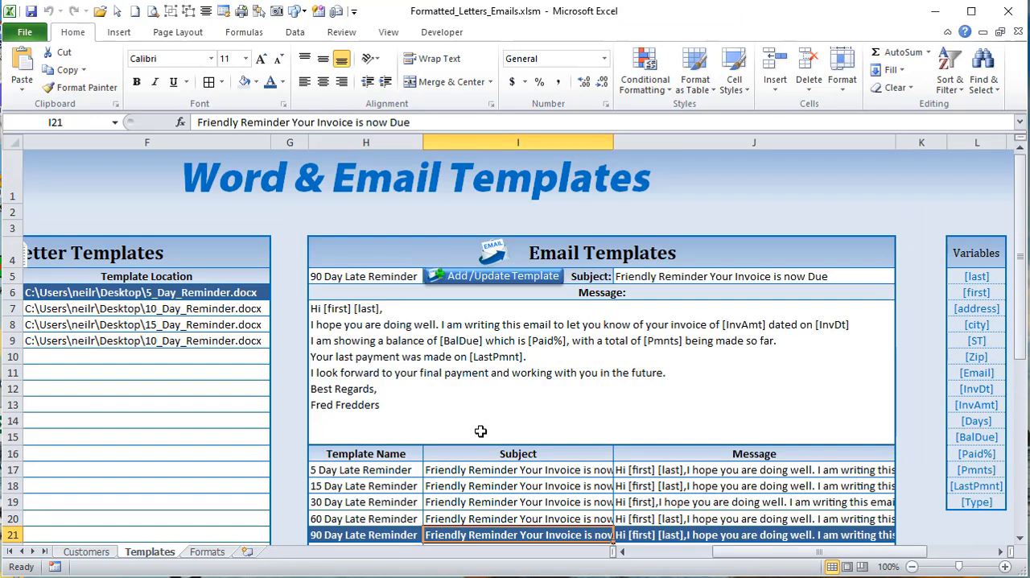
{"action": "left_click", "coordinate": [432, 335]}
{"action": "double_click", "coordinate": [405, 312]}
{"action": "left_click_drag", "start_coordinate": [382, 308], "coordinate": [355, 308]}
{"action": "key", "text": "BackSpace"}
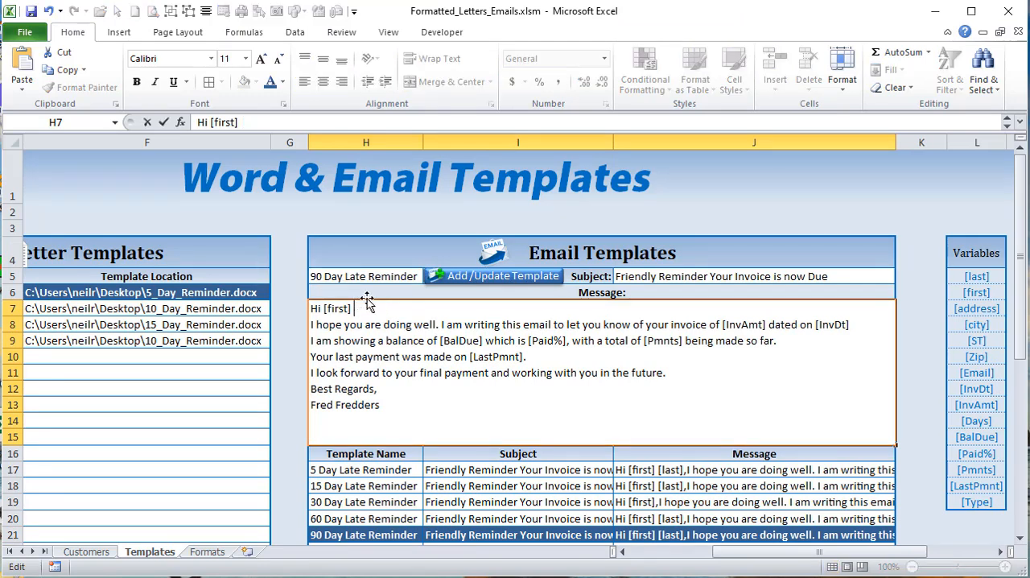
{"action": "key", "text": "Delete"}
{"action": "type", "text": ","}
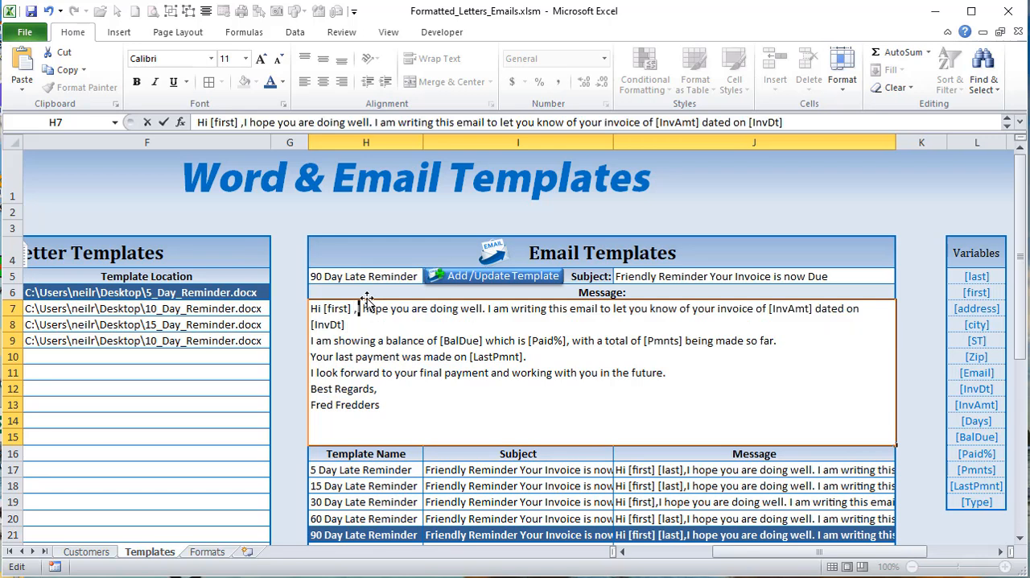
{"action": "key", "text": "BackSpace"}
{"action": "key", "text": "BackSpace"}
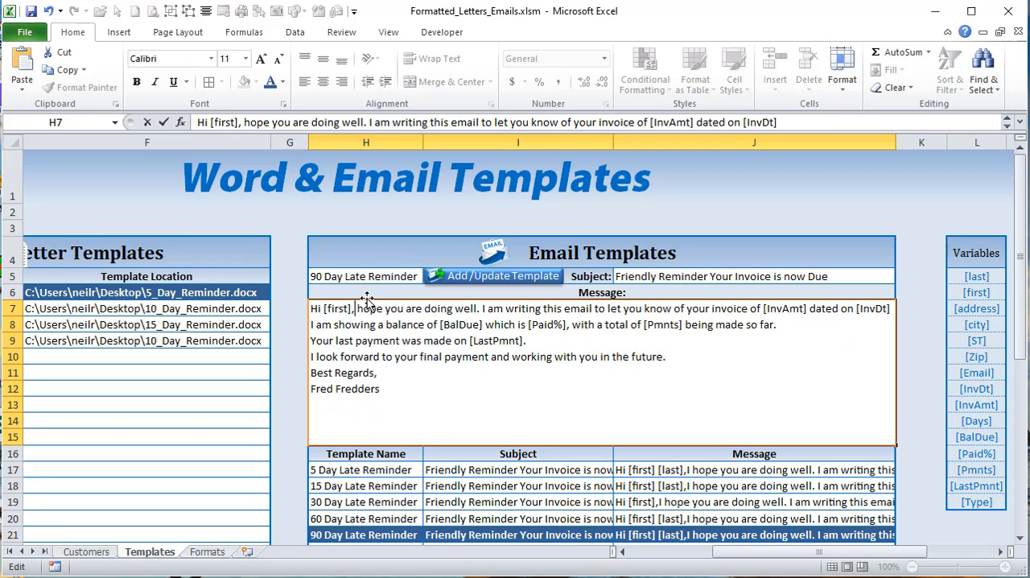
{"action": "key", "text": "alt+Return"}
{"action": "type", "text": "I"}
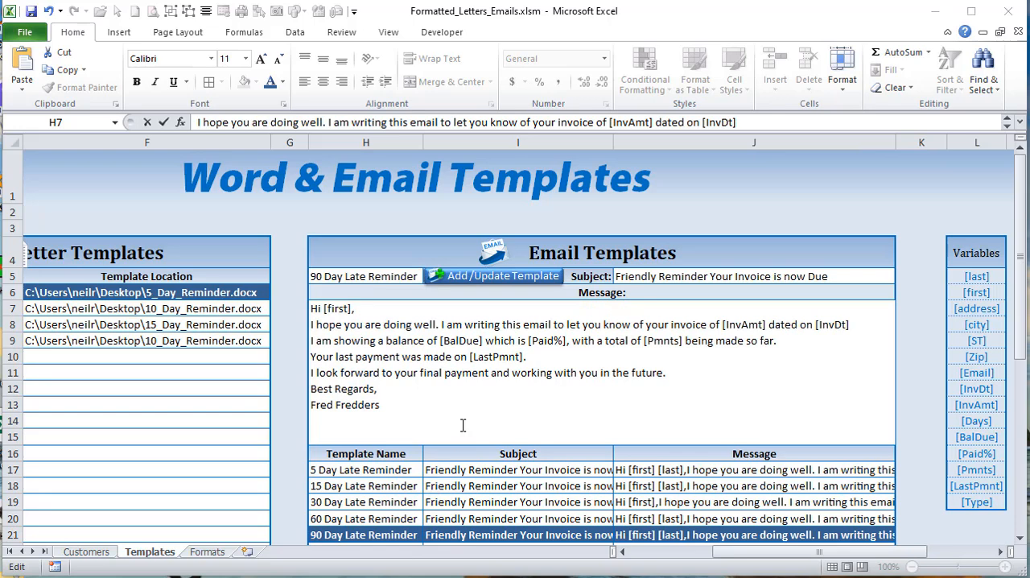
Step: Update the stored 90 Day Late Reminder with the edited message, and check it by switching between the 60 and 90 Day templates
{"action": "left_click", "coordinate": [473, 275]}
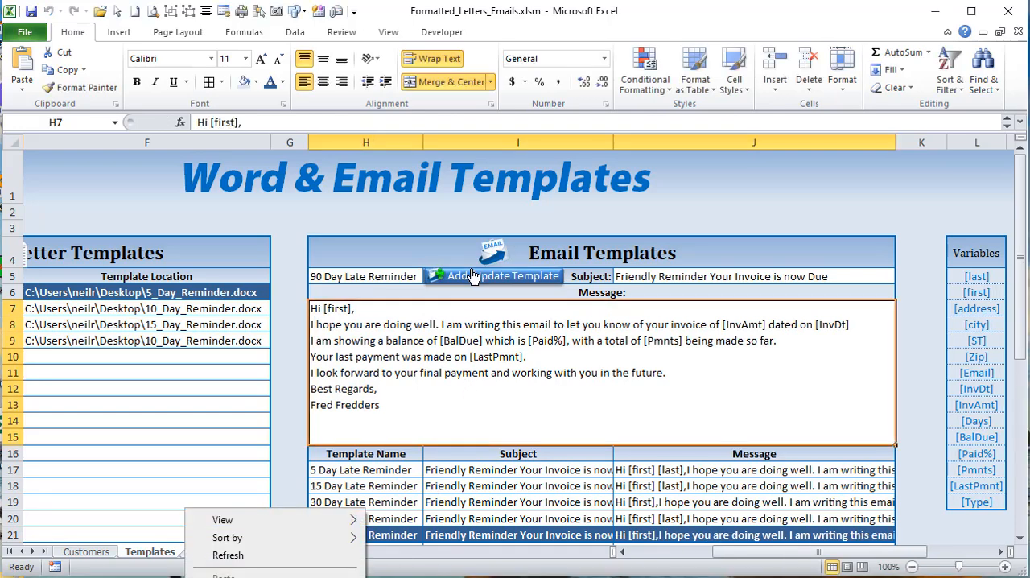
{"action": "left_click", "coordinate": [318, 574]}
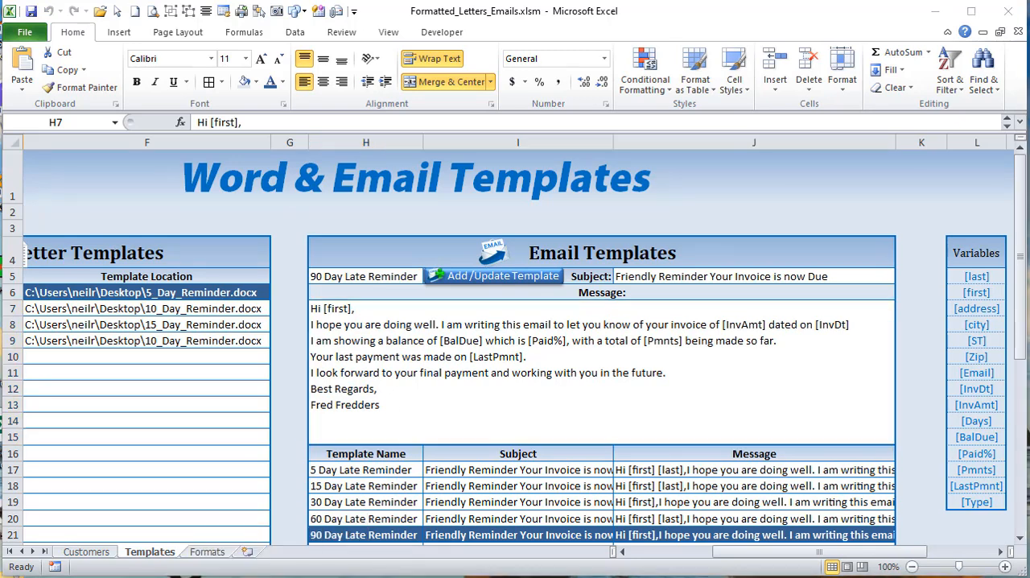
{"action": "left_click", "coordinate": [408, 512]}
{"action": "left_click", "coordinate": [408, 516]}
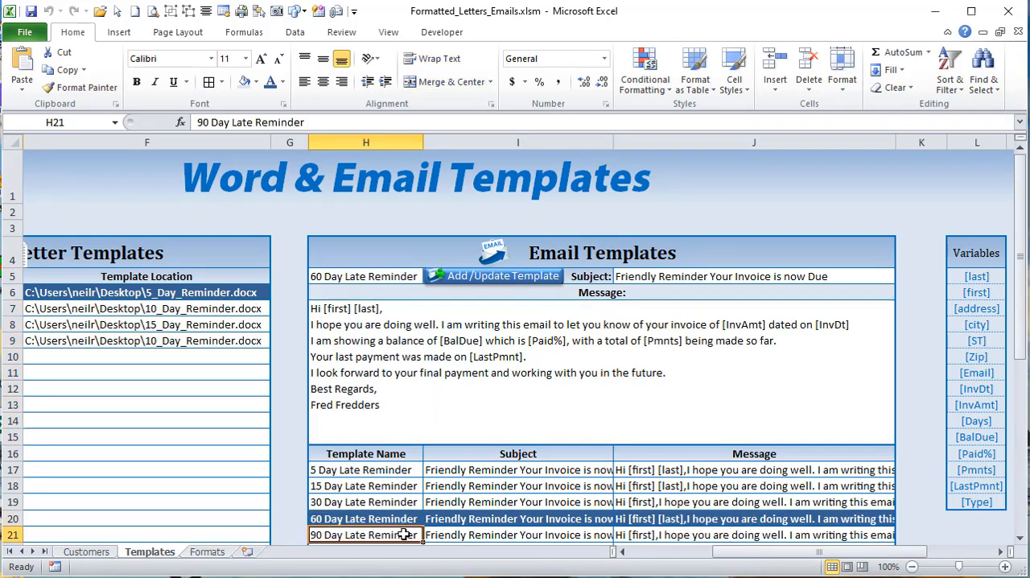
{"action": "left_click", "coordinate": [403, 534]}
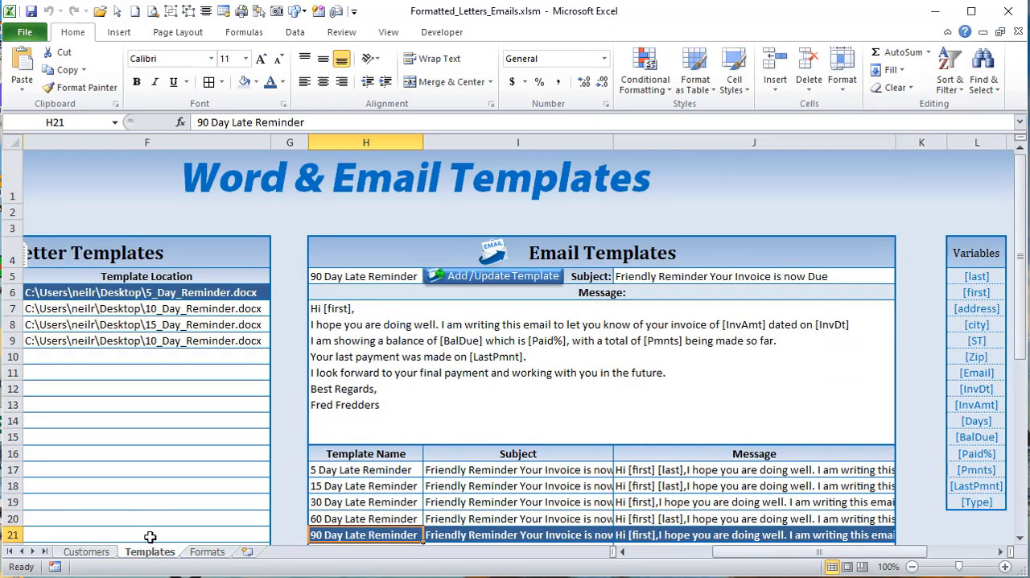
{"action": "left_click", "coordinate": [328, 518]}
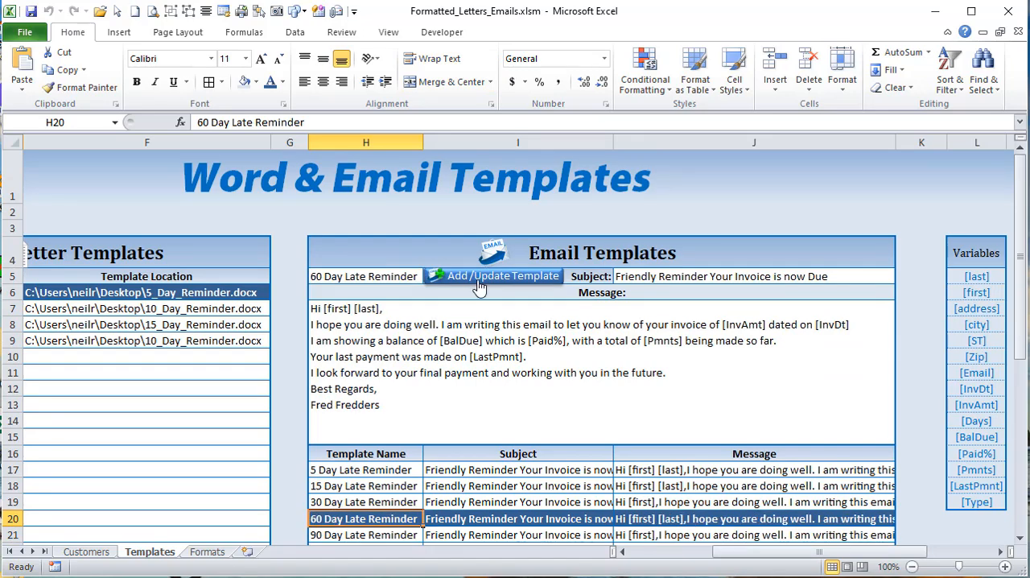
Step: Review AddEmailTemplate's EmailRow declaration and its checks for empty H5, J5, H7 and B6 in the VBA editor
{"action": "key", "text": "alt+F11"}
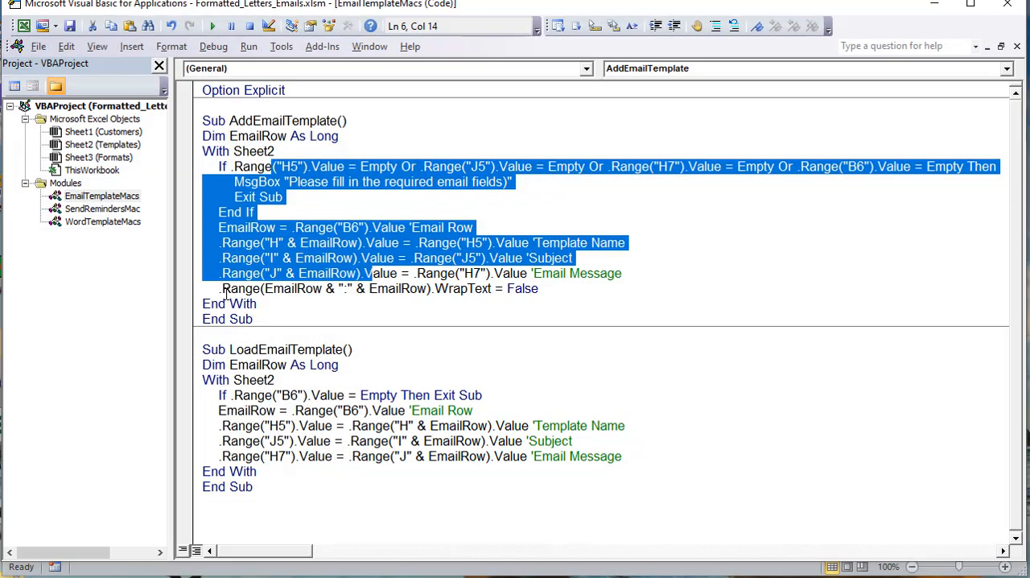
{"action": "left_click", "coordinate": [229, 120]}
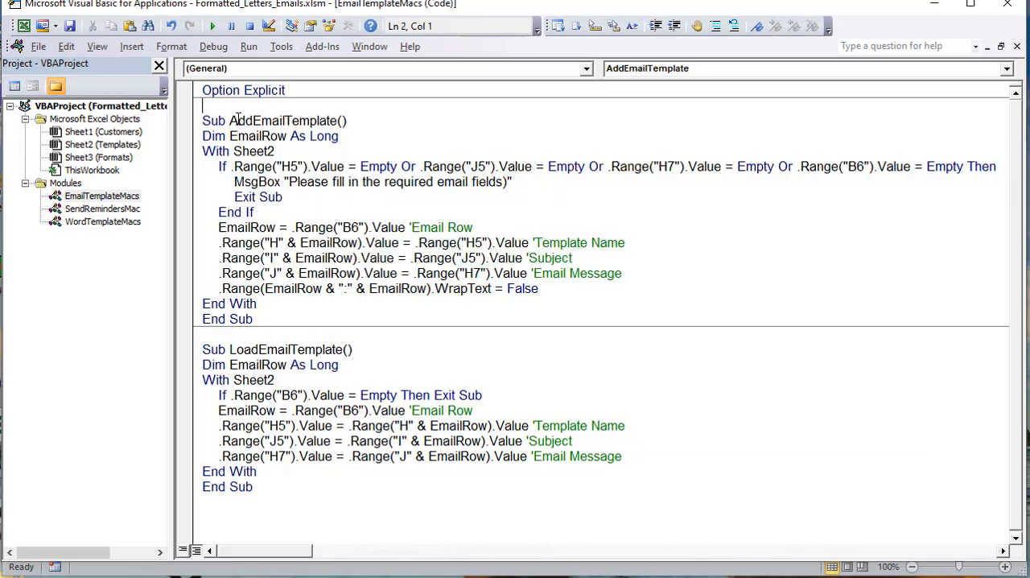
{"action": "left_click_drag", "start_coordinate": [230, 121], "coordinate": [357, 135]}
{"action": "left_click", "coordinate": [197, 135]}
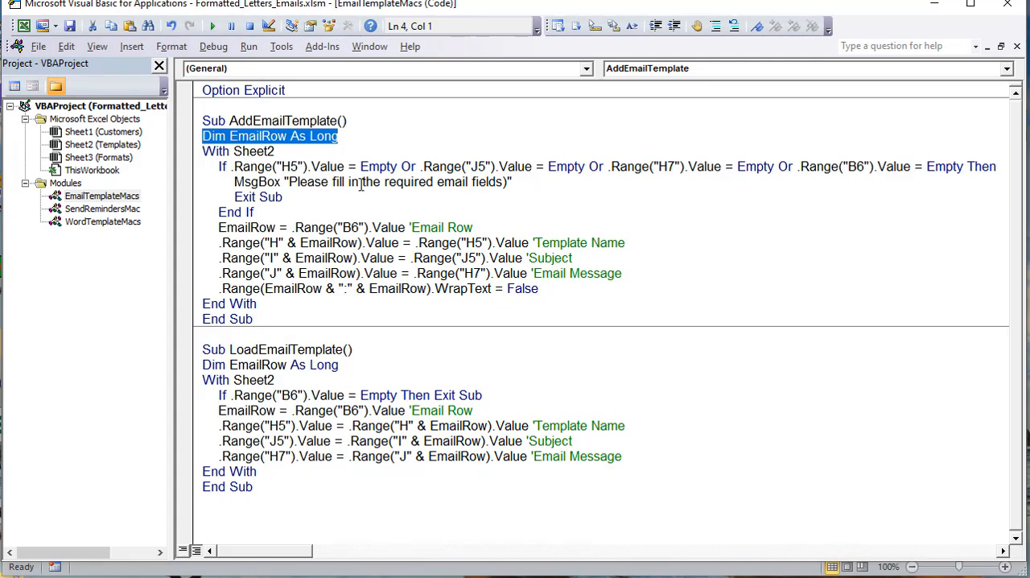
{"action": "left_click_drag", "start_coordinate": [400, 166], "coordinate": [234, 165]}
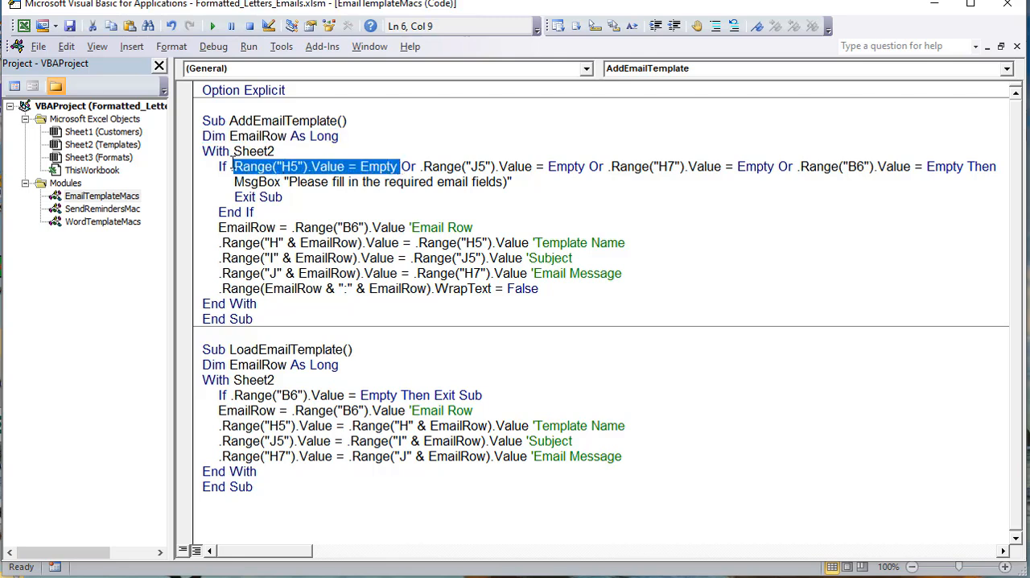
{"action": "left_click_drag", "start_coordinate": [423, 167], "coordinate": [781, 168]}
{"action": "left_click_drag", "start_coordinate": [915, 167], "coordinate": [794, 176]}
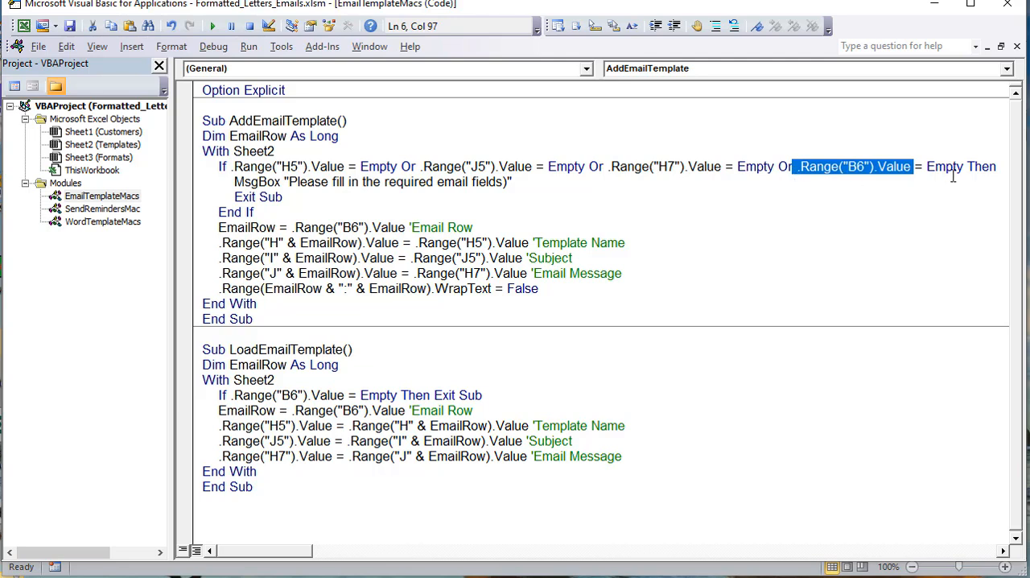
{"action": "left_click_drag", "start_coordinate": [955, 168], "coordinate": [655, 151]}
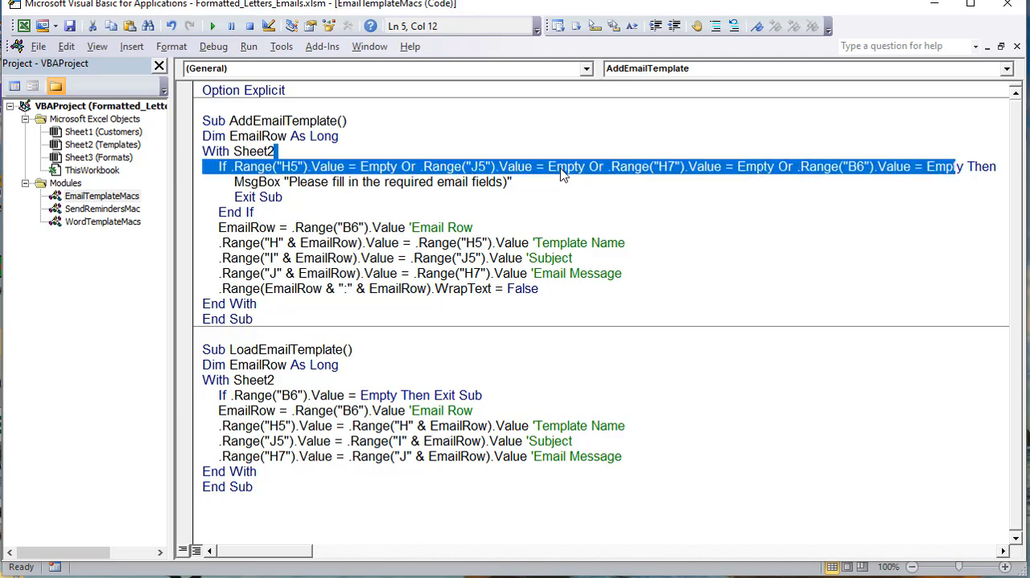
Step: Remove the stray closing parenthesis from the "Please fill in the required email fields" message in AddEmailTemplate, and save the workbook
{"action": "left_click", "coordinate": [512, 184]}
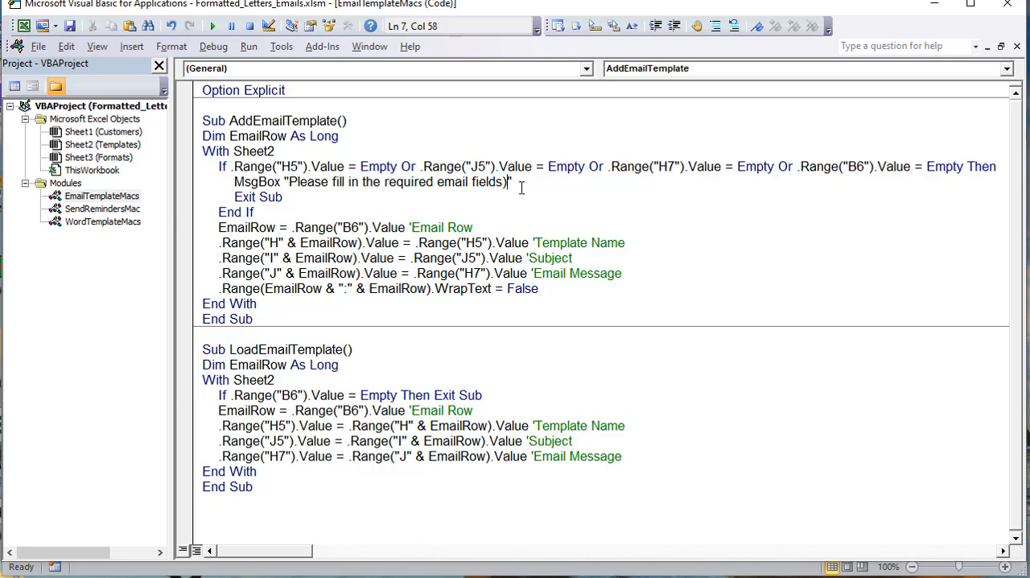
{"action": "key", "text": "BackSpace"}
{"action": "left_click_drag", "start_coordinate": [298, 209], "coordinate": [139, 165]}
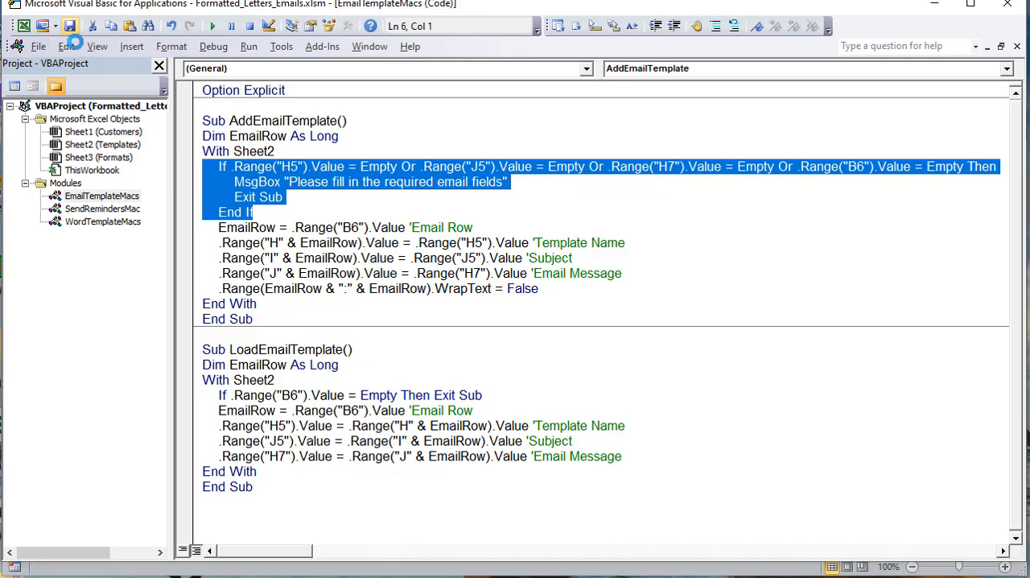
Step: Examine the AddEmailTemplate lines that get the email row, write the template name, subject and message, and turn off WrapText
{"action": "left_click", "coordinate": [411, 227]}
{"action": "left_click_drag", "start_coordinate": [468, 227], "coordinate": [231, 217]}
{"action": "left_click", "coordinate": [325, 258]}
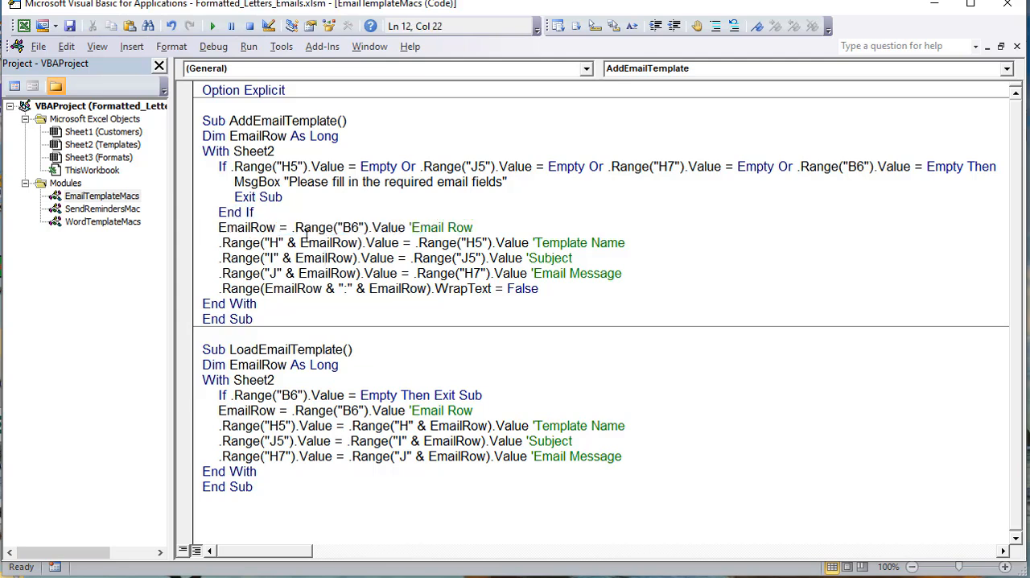
{"action": "left_click_drag", "start_coordinate": [398, 243], "coordinate": [215, 245]}
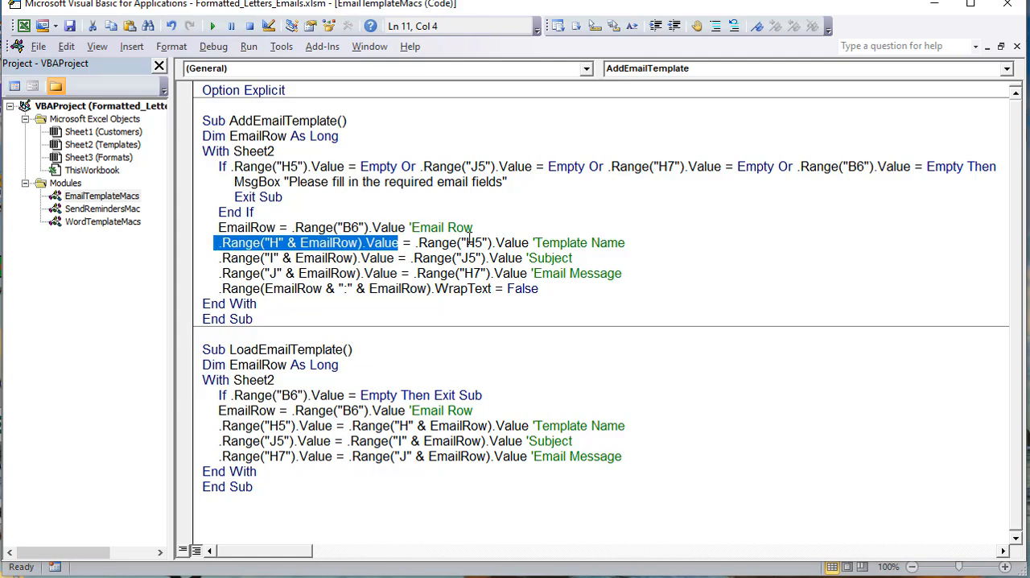
{"action": "left_click_drag", "start_coordinate": [502, 242], "coordinate": [475, 243]}
{"action": "left_click_drag", "start_coordinate": [394, 258], "coordinate": [217, 258]}
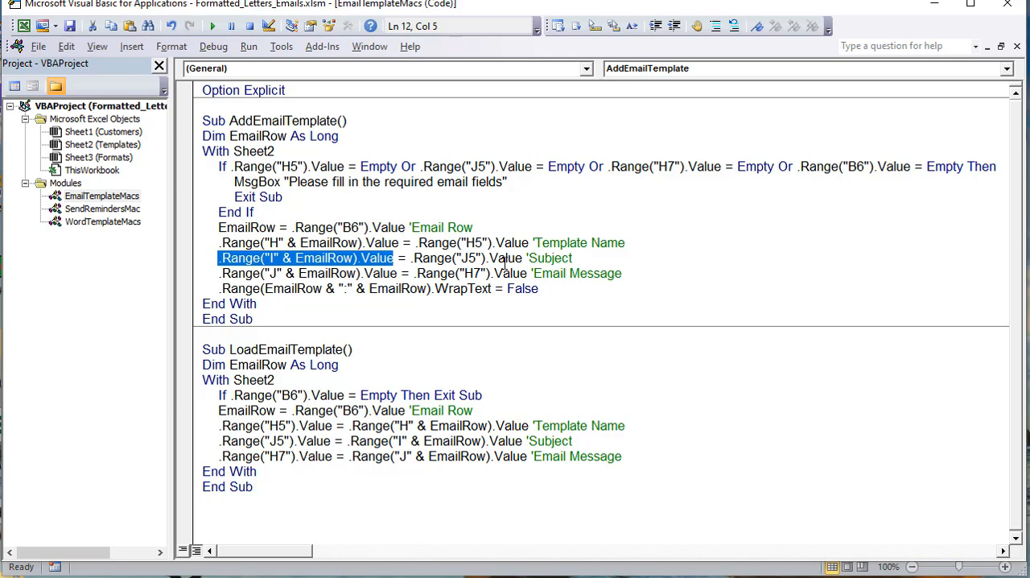
{"action": "left_click_drag", "start_coordinate": [517, 258], "coordinate": [221, 274]}
{"action": "left_click_drag", "start_coordinate": [523, 275], "coordinate": [446, 275]}
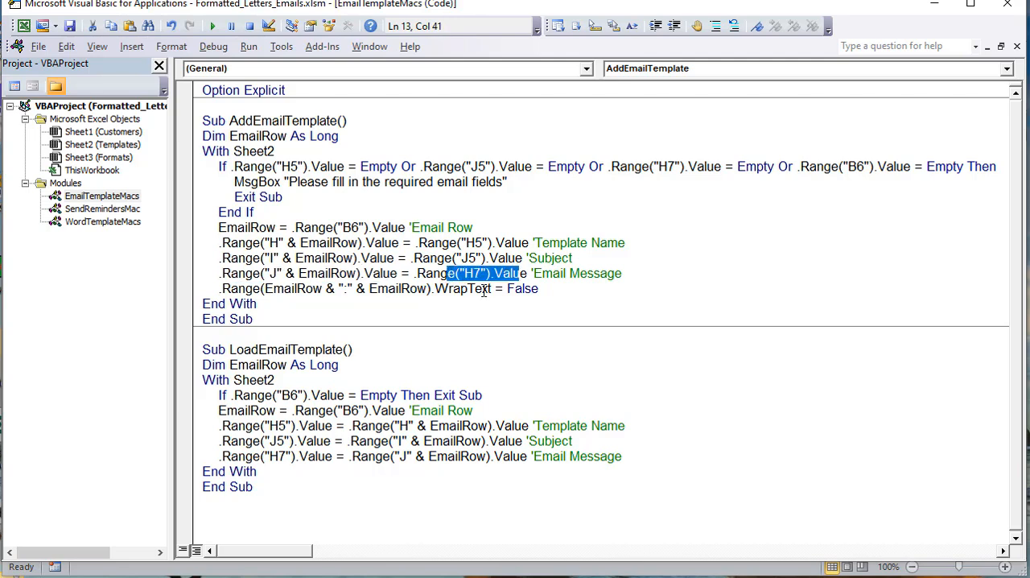
{"action": "left_click_drag", "start_coordinate": [554, 289], "coordinate": [221, 290]}
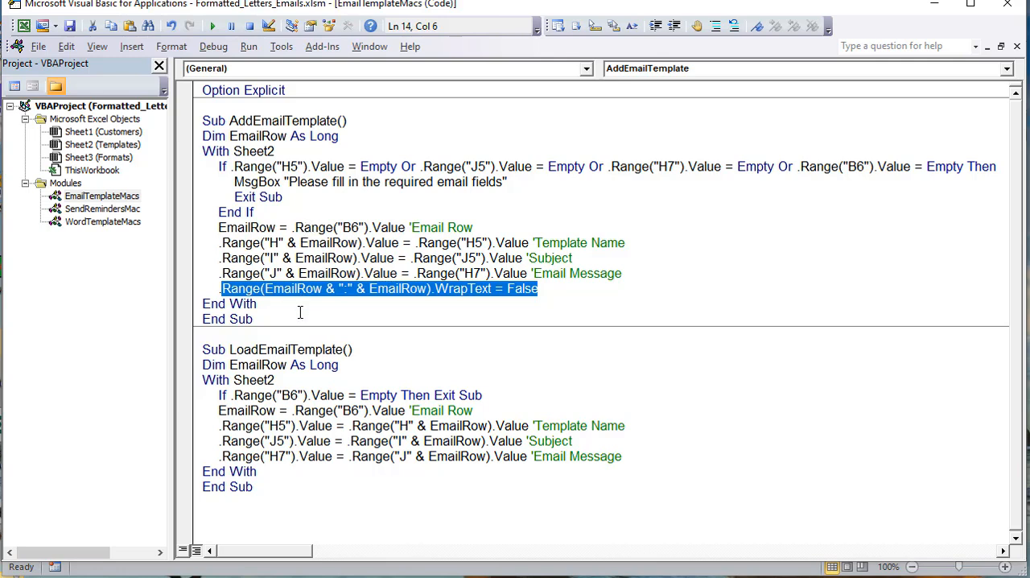
Step: Highlight the LoadEmailTemplate line that exits the macro when B6 is empty
{"action": "left_click", "coordinate": [337, 225]}
{"action": "left_click", "coordinate": [299, 395]}
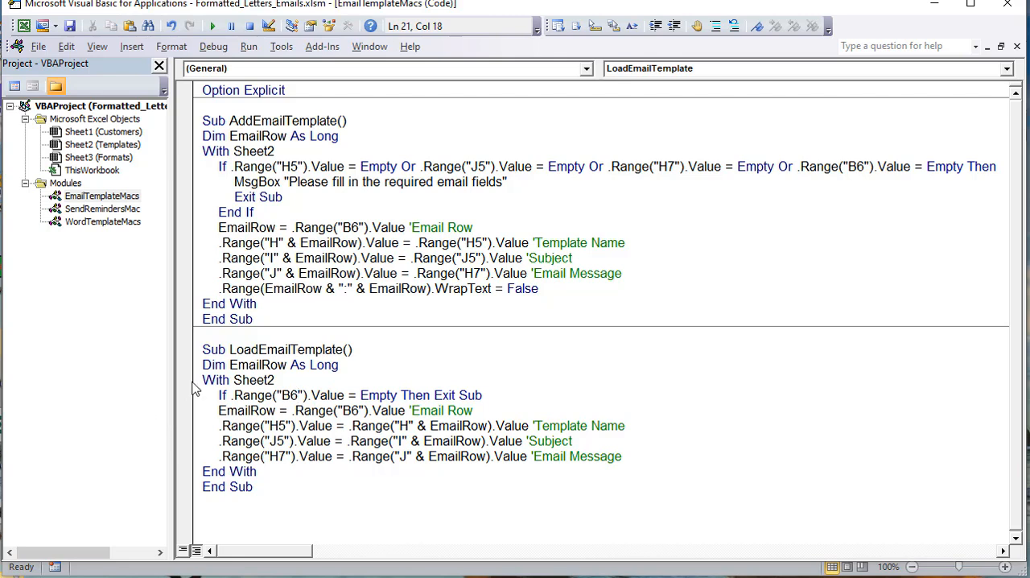
{"action": "left_click", "coordinate": [217, 395]}
{"action": "left_click_drag", "start_coordinate": [216, 395], "coordinate": [503, 395]}
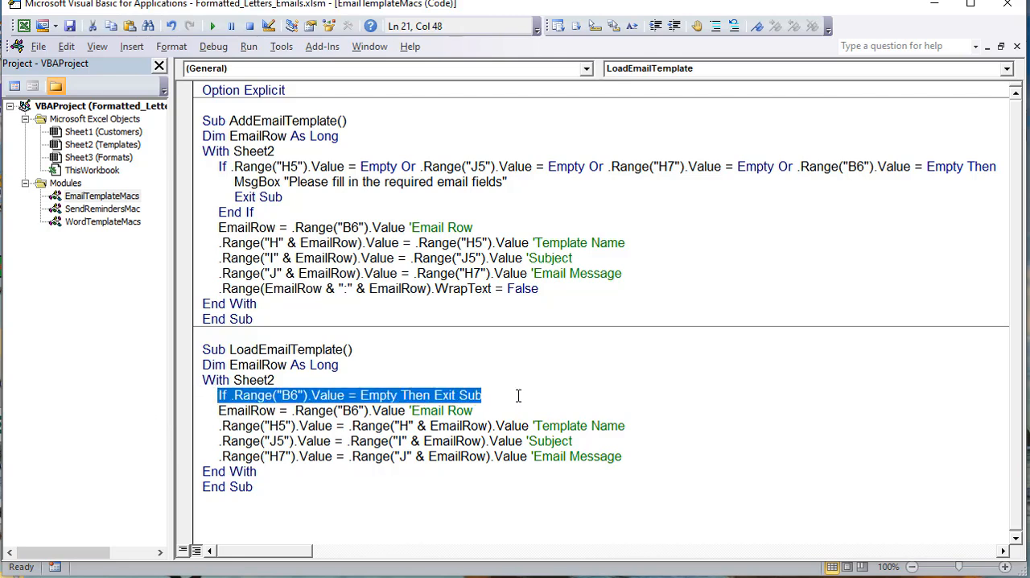
Step: Examine the LoadEmailTemplate lines that get the email row from B6 and load the template name and subject into H5 and J5
{"action": "left_click_drag", "start_coordinate": [501, 412], "coordinate": [212, 411]}
{"action": "left_click", "coordinate": [270, 426]}
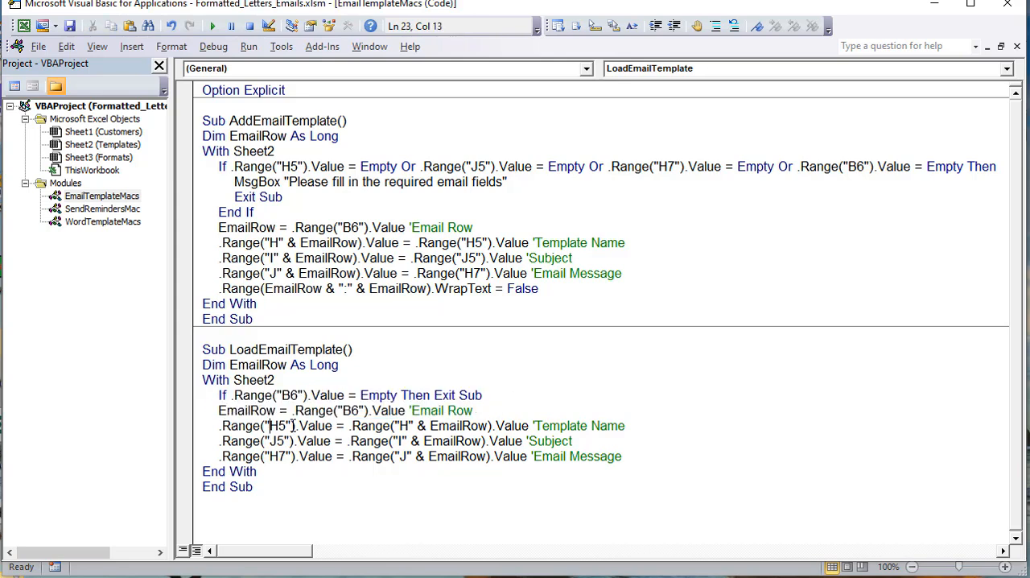
{"action": "left_click_drag", "start_coordinate": [350, 425], "coordinate": [507, 426]}
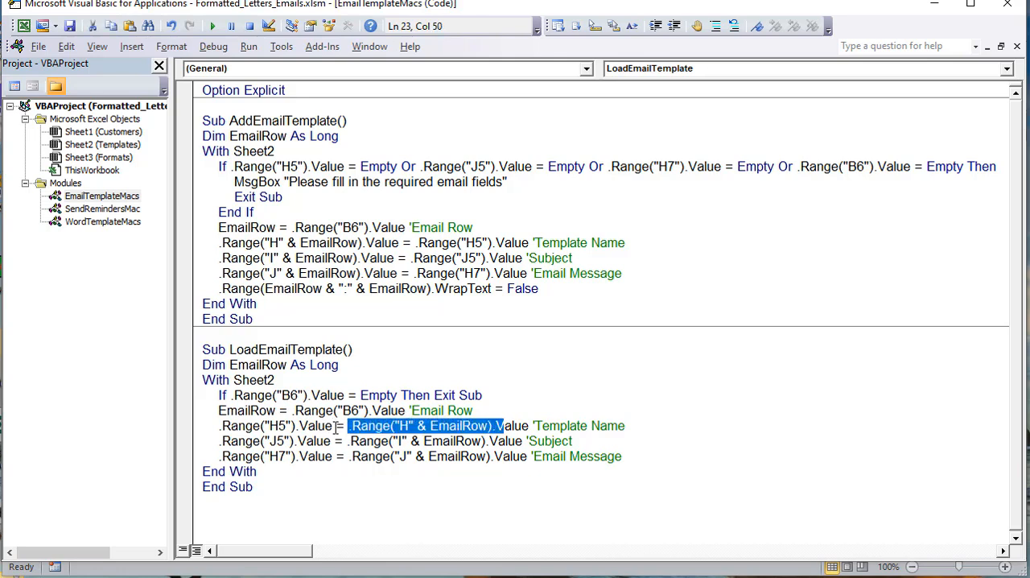
{"action": "left_click_drag", "start_coordinate": [338, 426], "coordinate": [245, 426]}
{"action": "left_click_drag", "start_coordinate": [349, 441], "coordinate": [436, 442]}
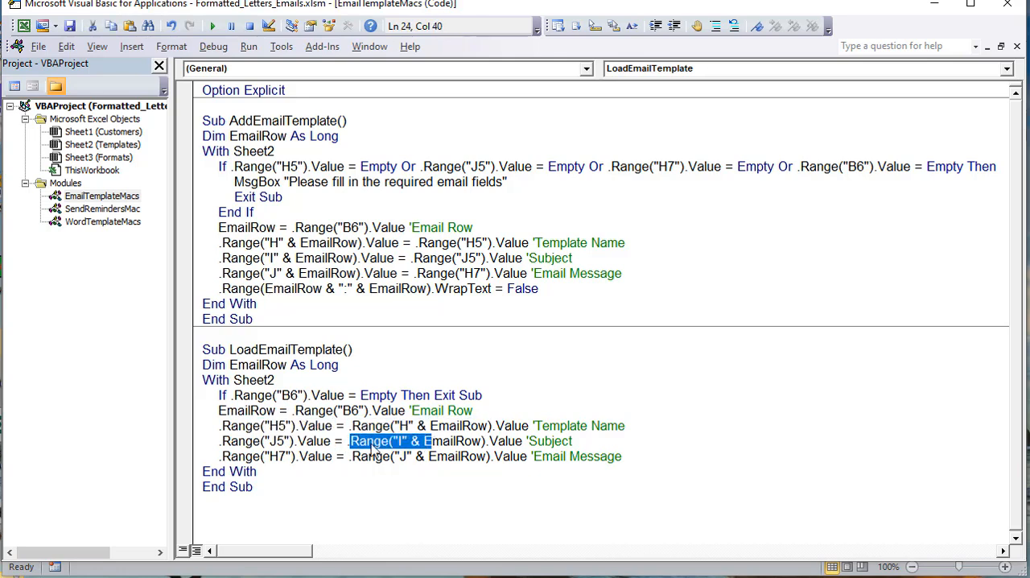
{"action": "left_click", "coordinate": [335, 472]}
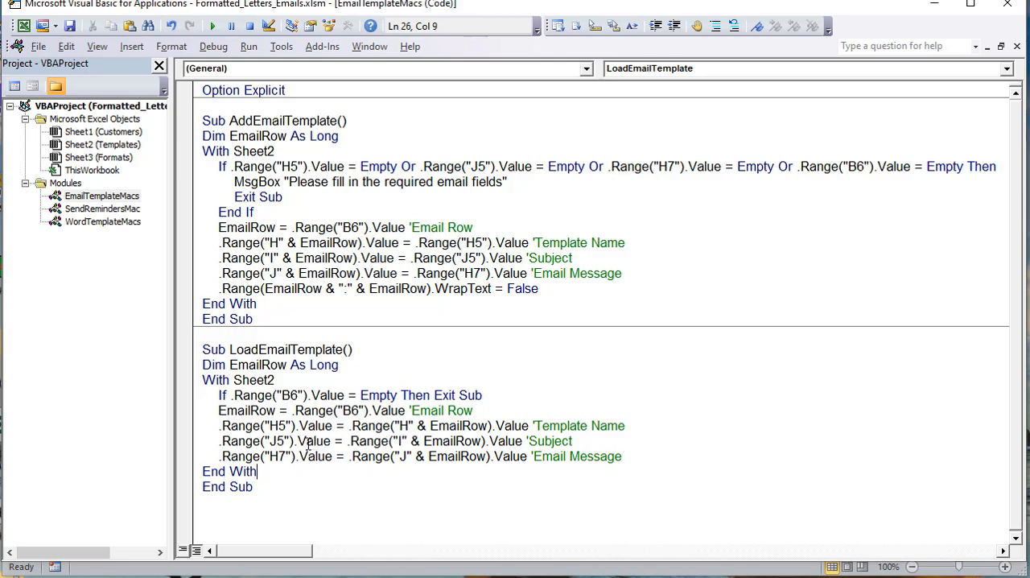
Step: Open the SendRemindersMac module and highlight the LastRow declaration at the start of SendReminders
{"action": "double_click", "coordinate": [83, 225]}
{"action": "double_click", "coordinate": [93, 210]}
{"action": "scroll", "coordinate": [567, 331], "scroll_direction": "up", "scroll_amount": 20}
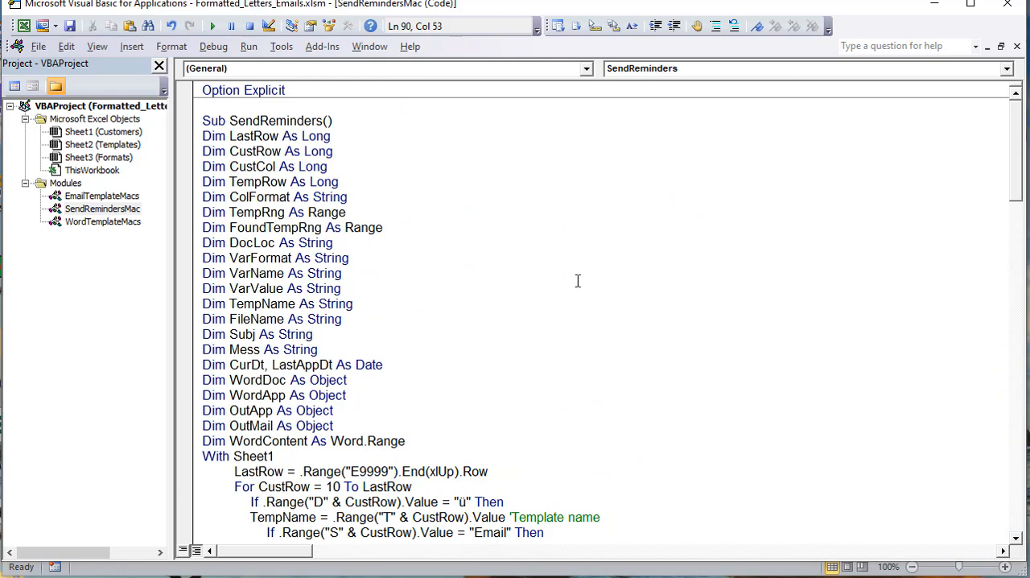
{"action": "mouse_move", "coordinate": [729, 6]}
{"action": "left_mouse_down"}
{"action": "mouse_move", "coordinate": [732, 17]}
{"action": "mouse_move", "coordinate": [724, 12]}
{"action": "left_mouse_up"}
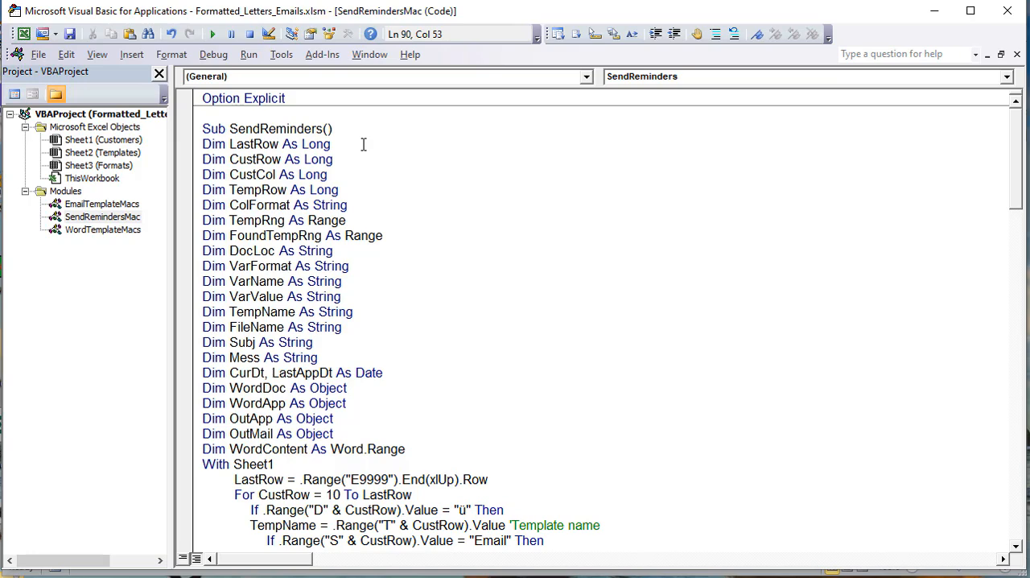
{"action": "left_click_drag", "start_coordinate": [333, 144], "coordinate": [194, 154]}
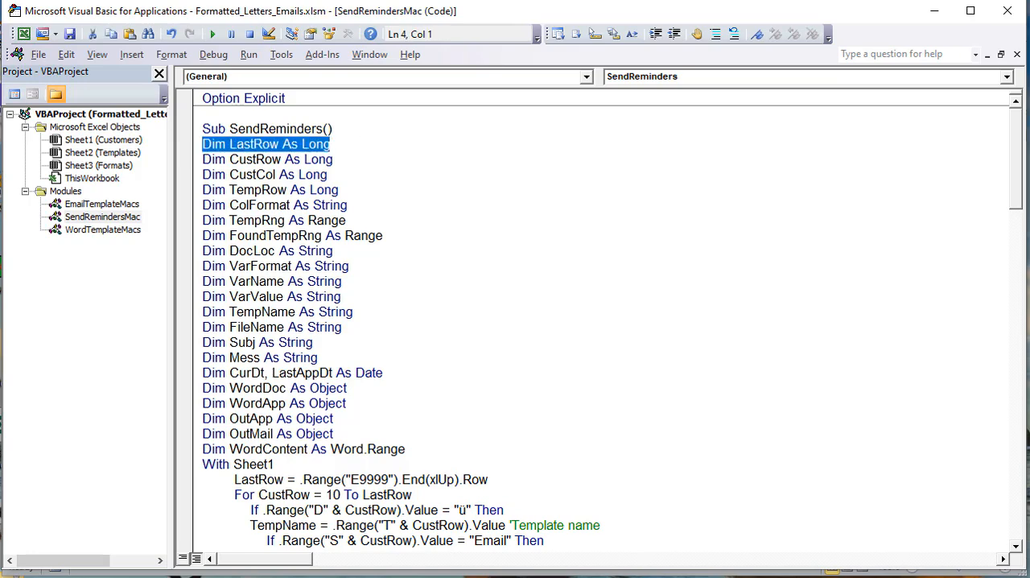
Step: Switch to the Customers sheet in Excel and examine the Last Name column from row 10 to the last customer in row 24
{"action": "key", "text": "alt+F11"}
{"action": "left_click", "coordinate": [100, 553]}
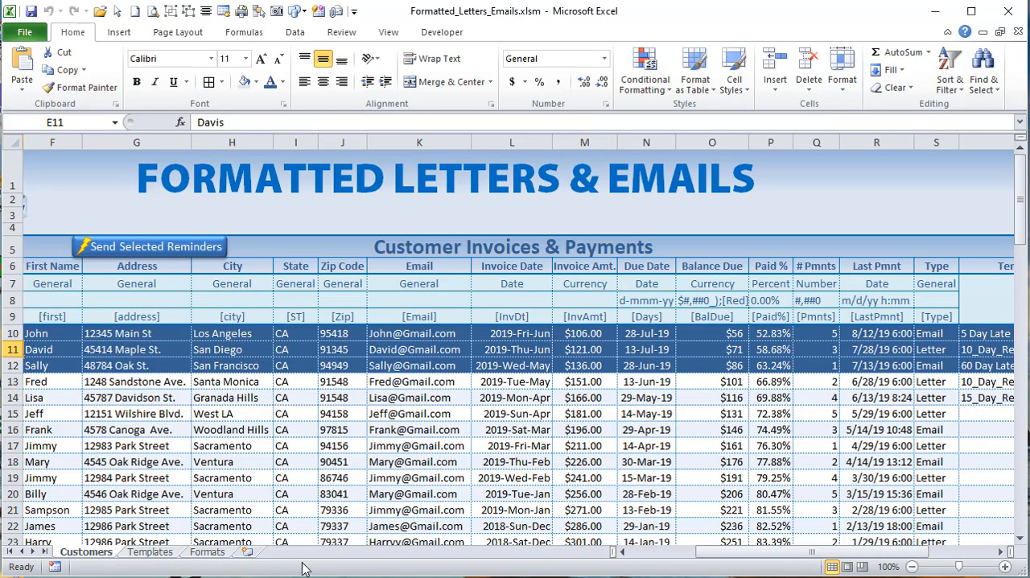
{"action": "left_click_drag", "start_coordinate": [706, 554], "coordinate": [665, 554]}
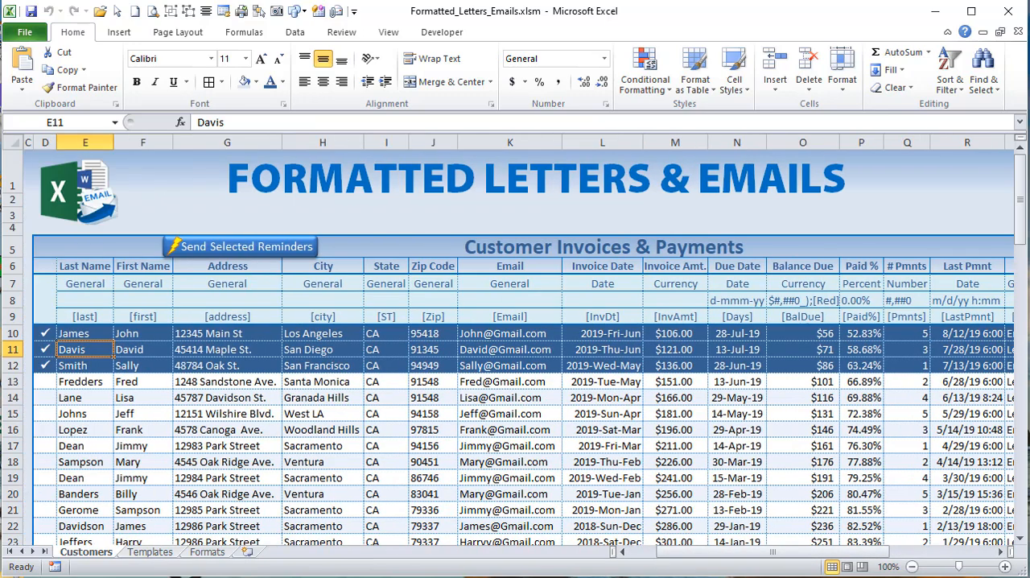
{"action": "left_click", "coordinate": [84, 317]}
{"action": "left_click", "coordinate": [83, 331]}
{"action": "scroll", "coordinate": [83, 330], "scroll_direction": "down", "scroll_amount": 1}
{"action": "scroll", "coordinate": [83, 331], "scroll_direction": "down", "scroll_amount": 1}
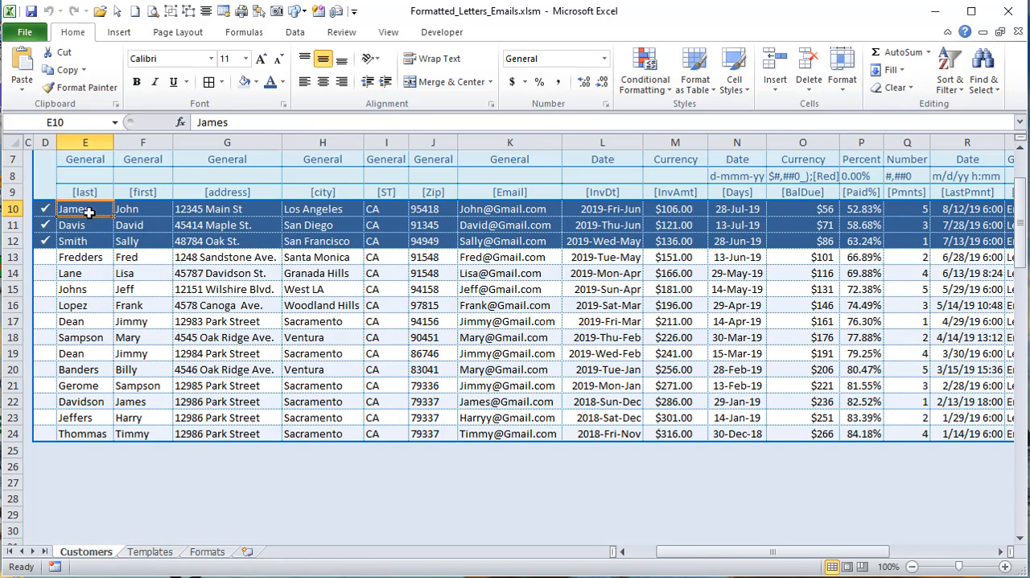
{"action": "left_click_drag", "start_coordinate": [89, 211], "coordinate": [95, 433]}
{"action": "left_click", "coordinate": [95, 433]}
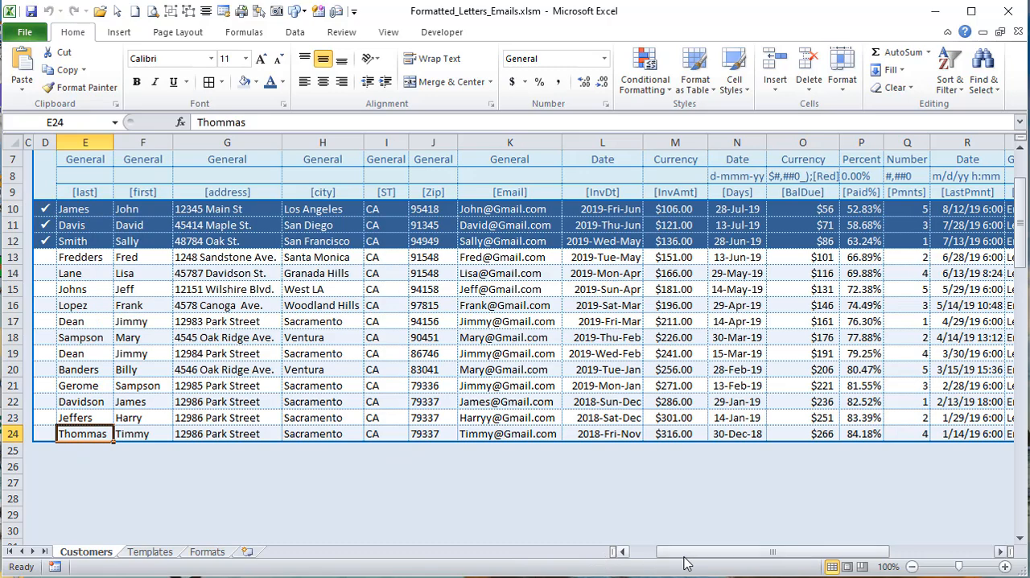
Step: Check the Type and Template cells of the first two customers, S10:T11, on the Customers sheet
{"action": "left_click_drag", "start_coordinate": [691, 556], "coordinate": [767, 555]}
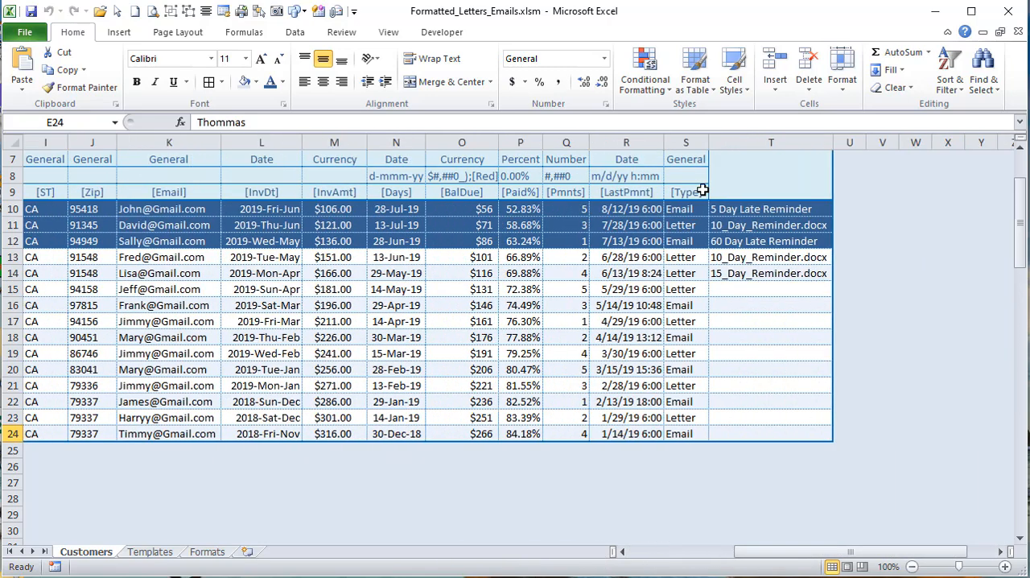
{"action": "left_click", "coordinate": [699, 208]}
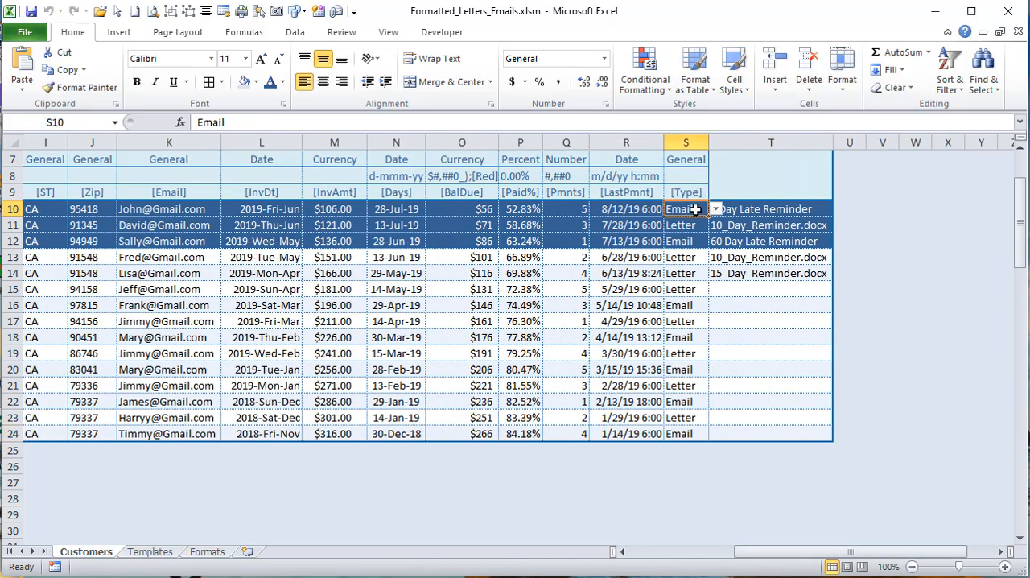
{"action": "left_click", "coordinate": [743, 207]}
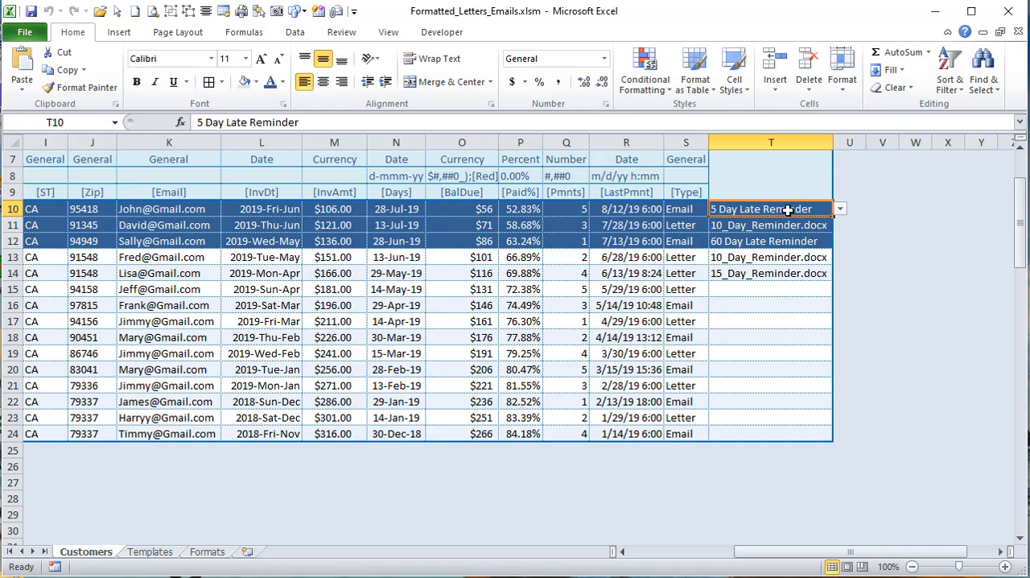
{"action": "left_click", "coordinate": [688, 226]}
{"action": "left_click", "coordinate": [749, 227]}
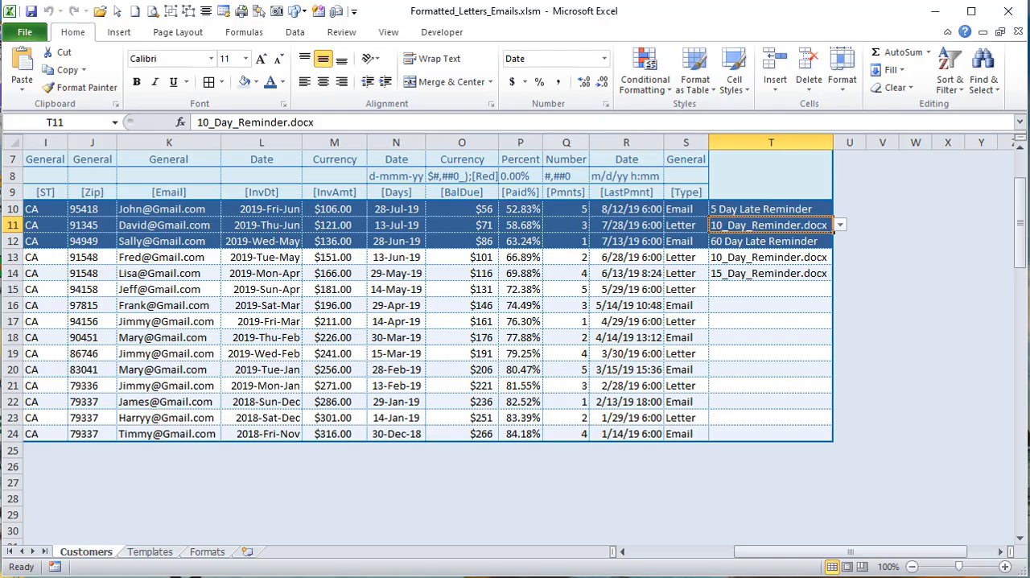
Step: Return to SendReminders in the VBA editor and highlight the CustRow and CustCol declarations
{"action": "key", "text": "alt+F11"}
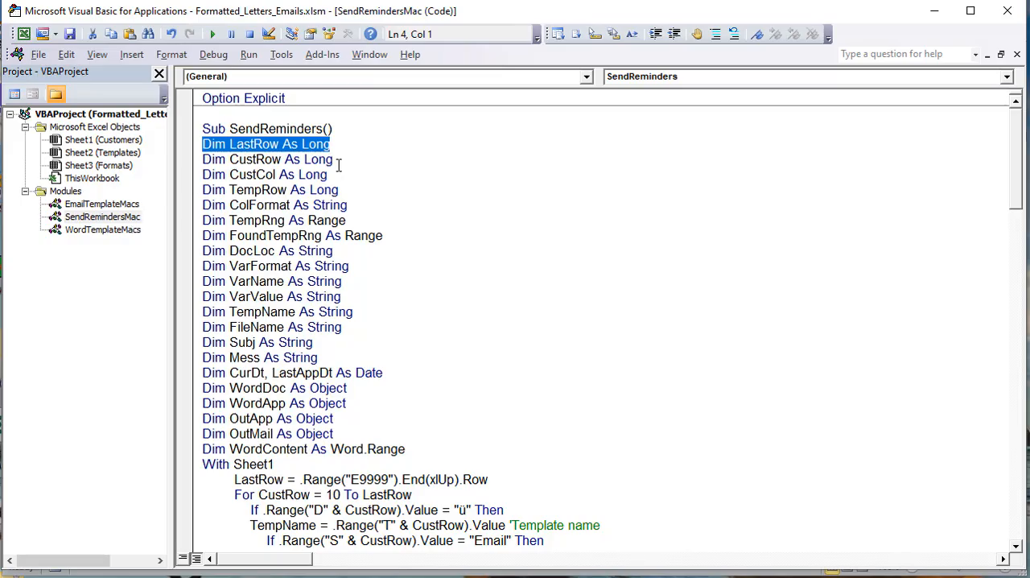
{"action": "left_click_drag", "start_coordinate": [339, 165], "coordinate": [159, 154]}
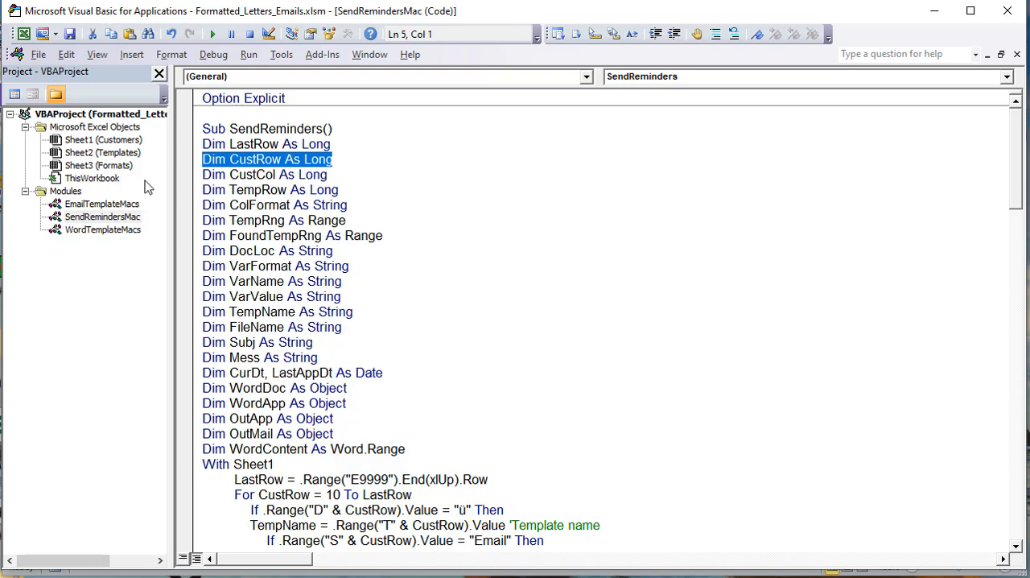
{"action": "left_click_drag", "start_coordinate": [346, 170], "coordinate": [198, 173]}
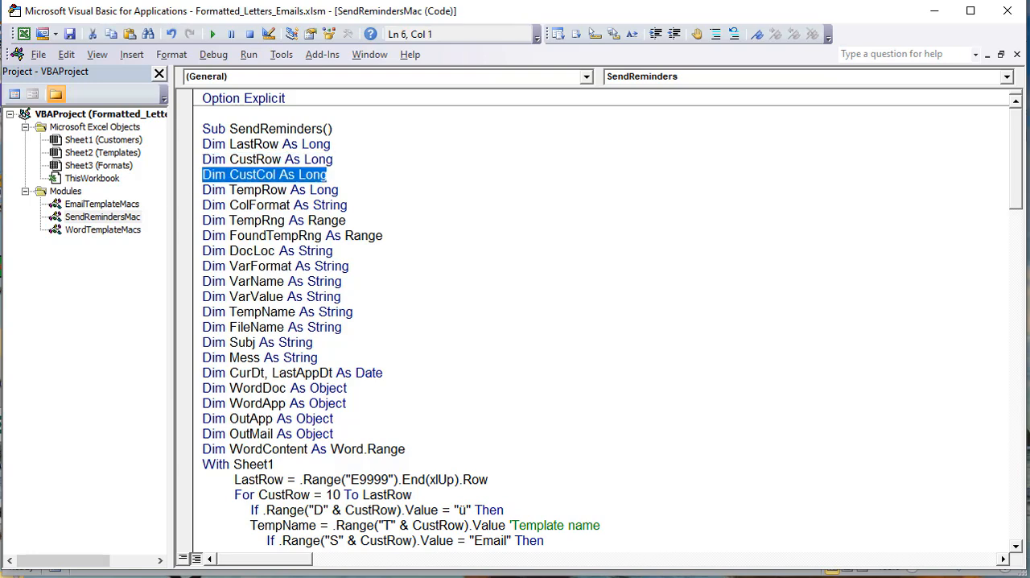
Step: Switch to the Customers sheet and review the columns CustCol covers, highlighting Last Name column E and Type column S
{"action": "key", "text": "alt+F11"}
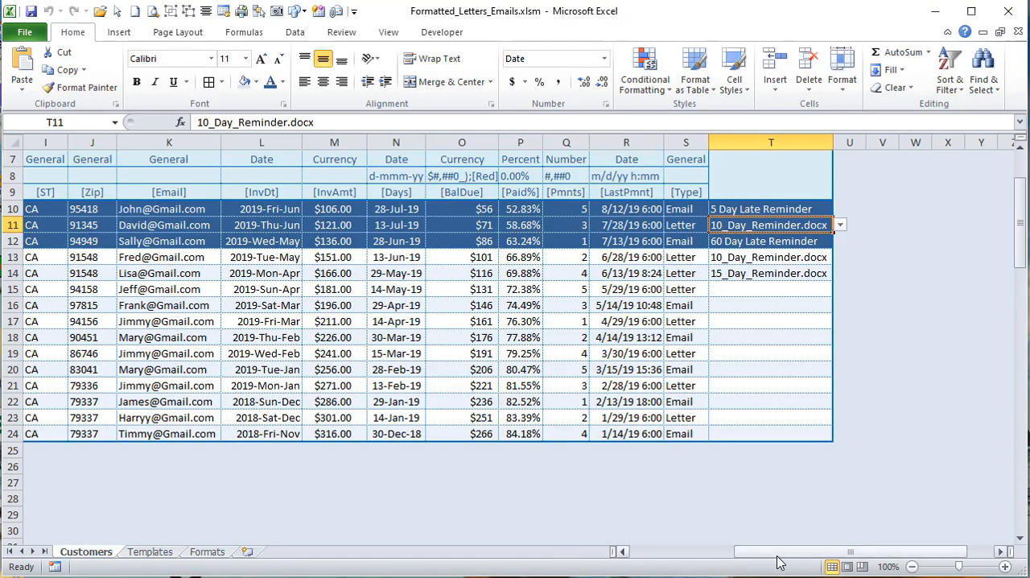
{"action": "left_click_drag", "start_coordinate": [776, 555], "coordinate": [750, 540]}
{"action": "scroll", "coordinate": [107, 304], "scroll_direction": "up", "scroll_amount": 1}
{"action": "left_click", "coordinate": [83, 250]}
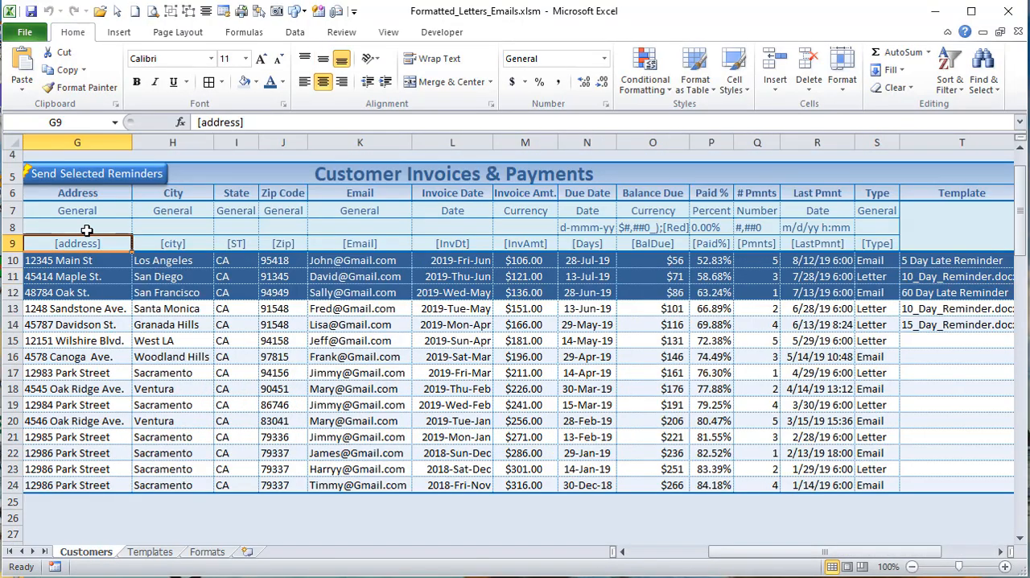
{"action": "left_click", "coordinate": [104, 227]}
{"action": "left_click_drag", "start_coordinate": [722, 541], "coordinate": [682, 551]}
{"action": "left_click", "coordinate": [78, 142]}
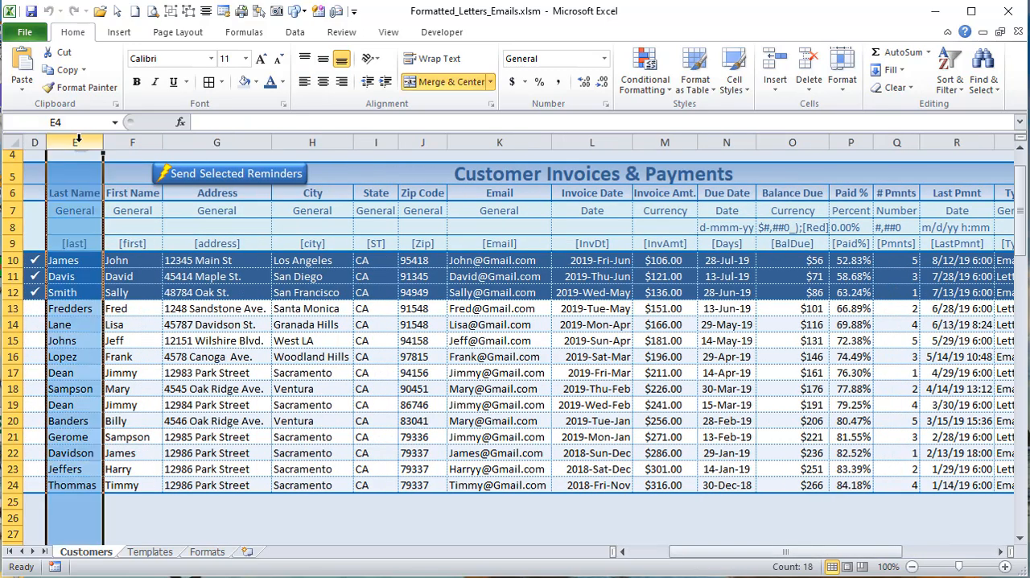
{"action": "left_click_drag", "start_coordinate": [682, 552], "coordinate": [773, 552]}
{"action": "left_click", "coordinate": [595, 142]}
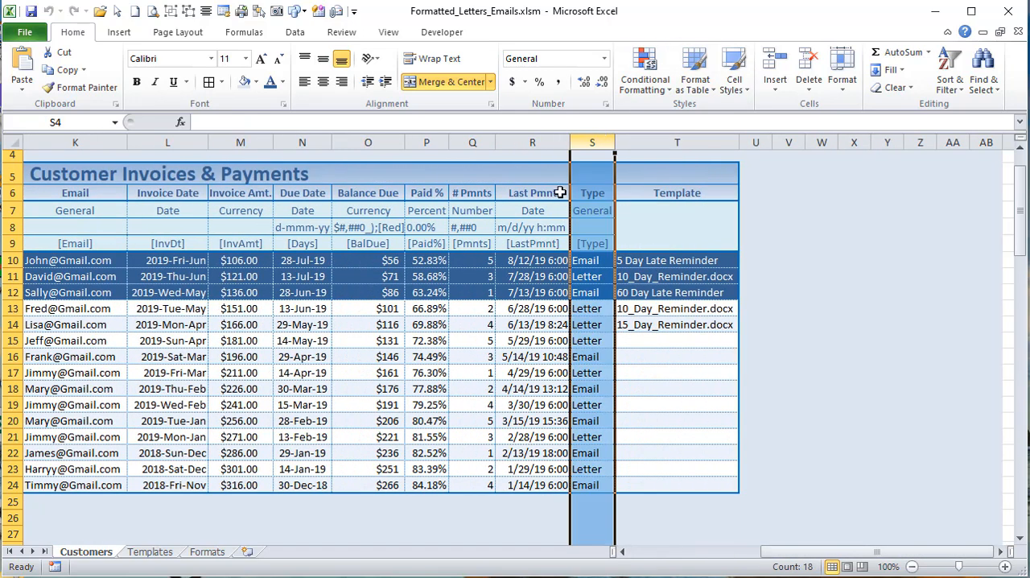
Step: Inspect the Type column's variable and format cells, S9 and S8, and trace the table columns along row 25 starting from E25
{"action": "left_click", "coordinate": [719, 211]}
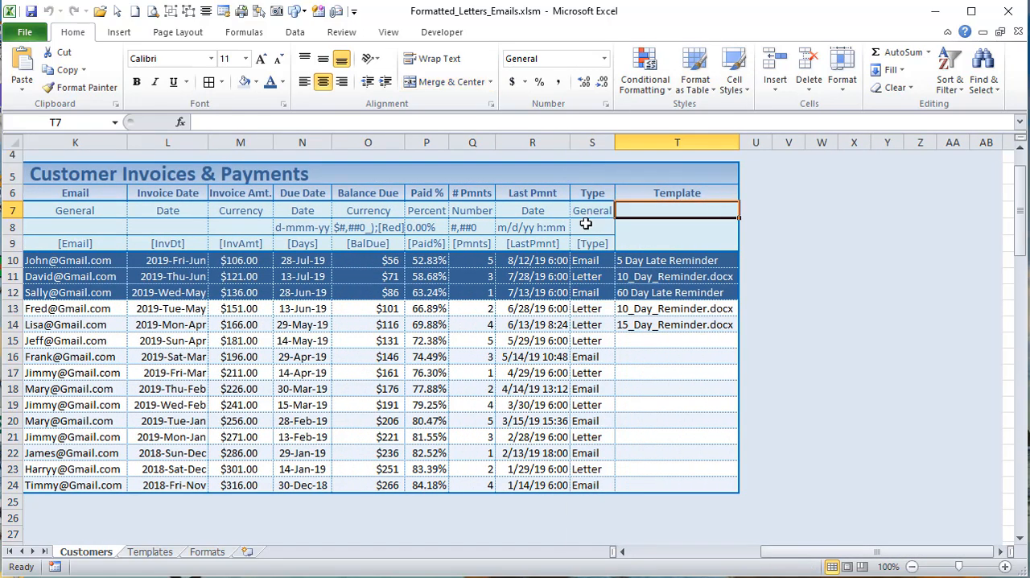
{"action": "left_click", "coordinate": [603, 246]}
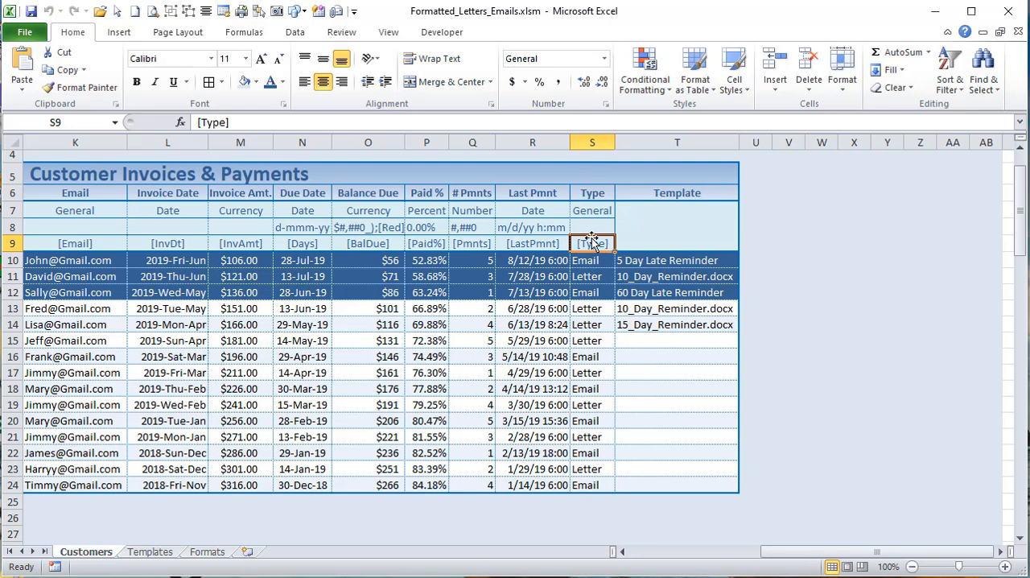
{"action": "left_click", "coordinate": [584, 227]}
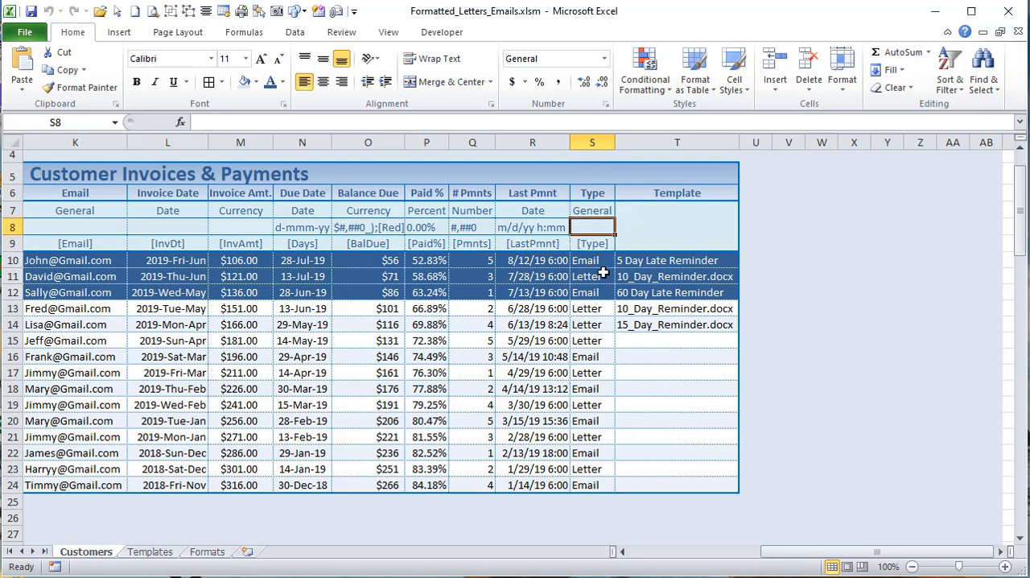
{"action": "left_click_drag", "start_coordinate": [831, 554], "coordinate": [699, 560]}
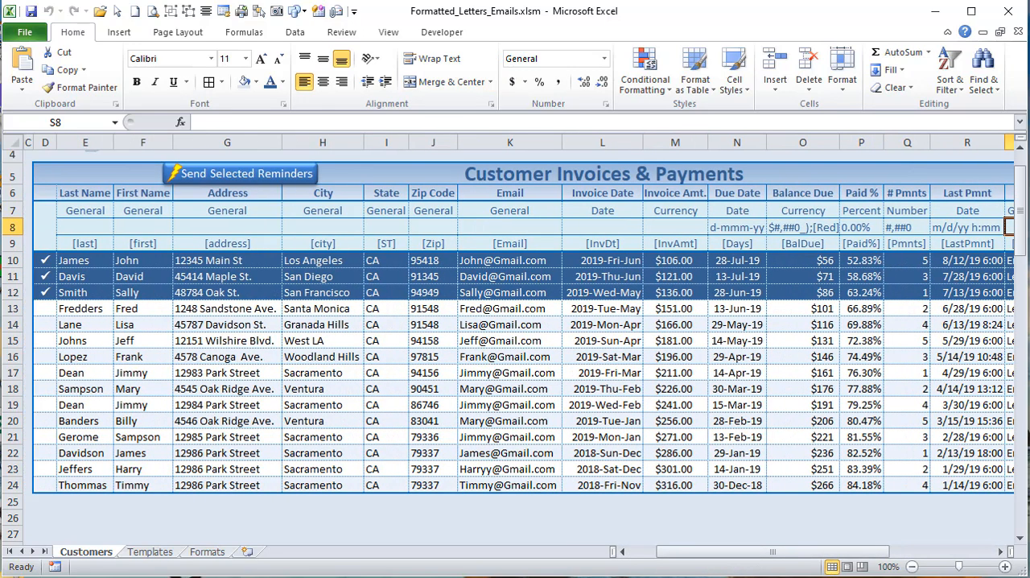
{"action": "left_click_drag", "start_coordinate": [66, 500], "coordinate": [1005, 503]}
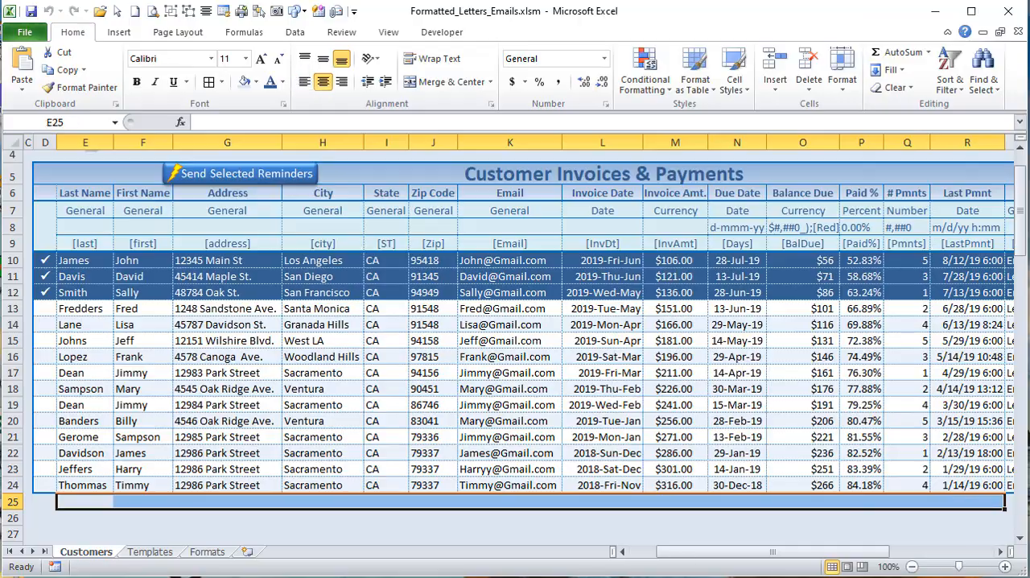
Step: Return to SendReminders in the VBA editor and highlight the TempRow declaration
{"action": "key", "text": "alt+F11"}
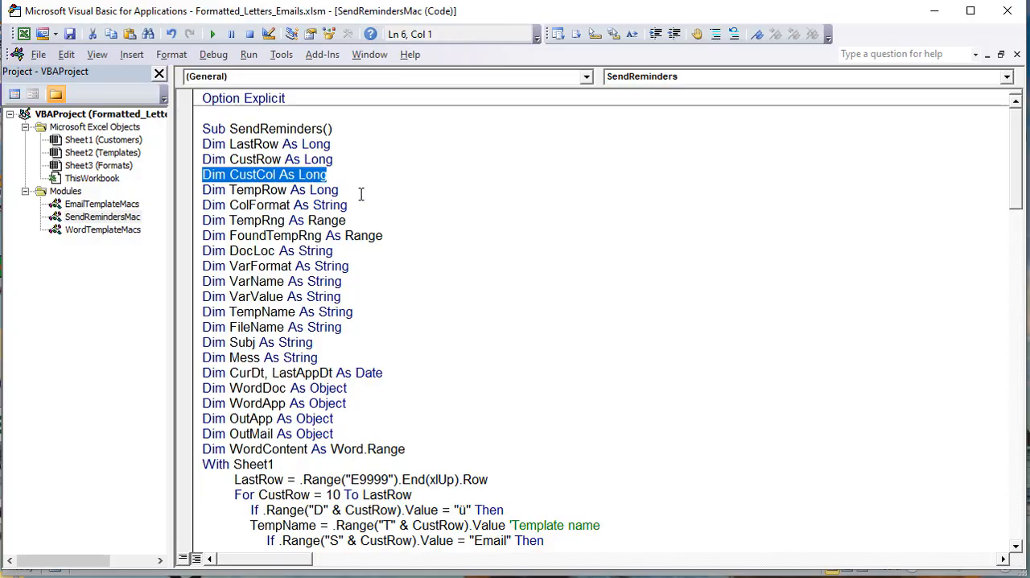
{"action": "left_click_drag", "start_coordinate": [361, 194], "coordinate": [142, 189]}
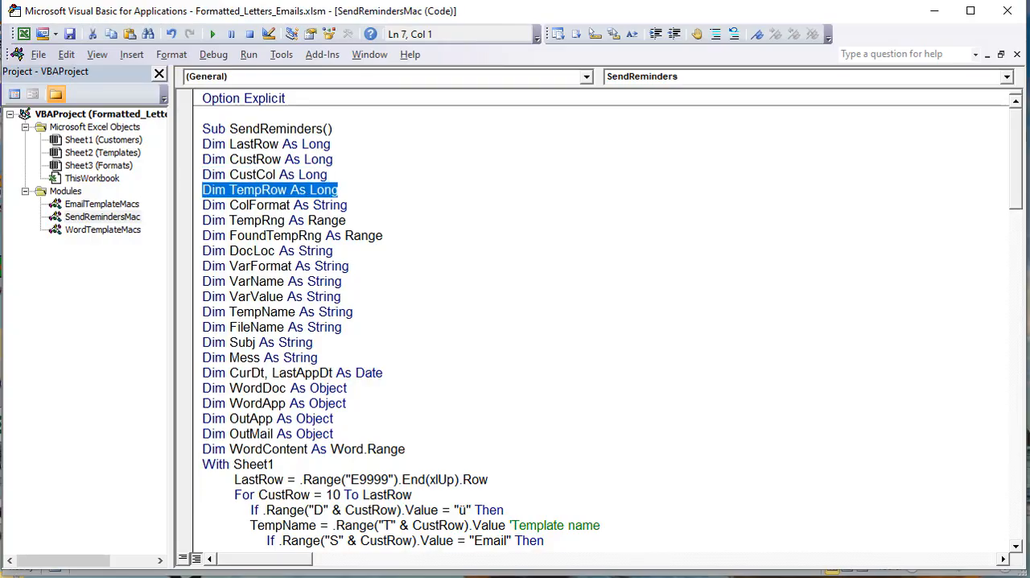
Step: Open the Templates sheet in Excel and examine the names and locations in the first Letter Templates rows
{"action": "key", "text": "alt+F11"}
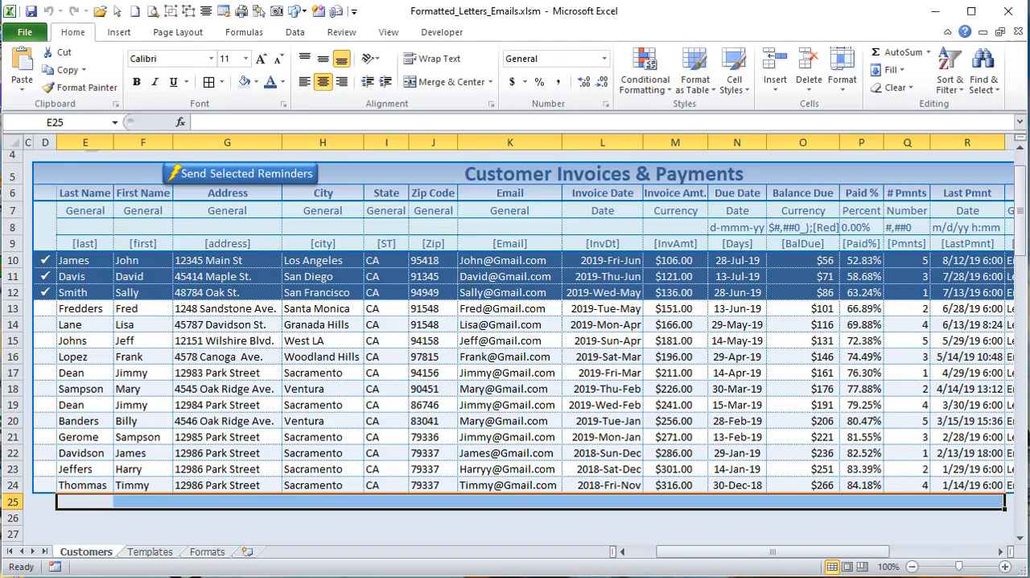
{"action": "left_click", "coordinate": [149, 552]}
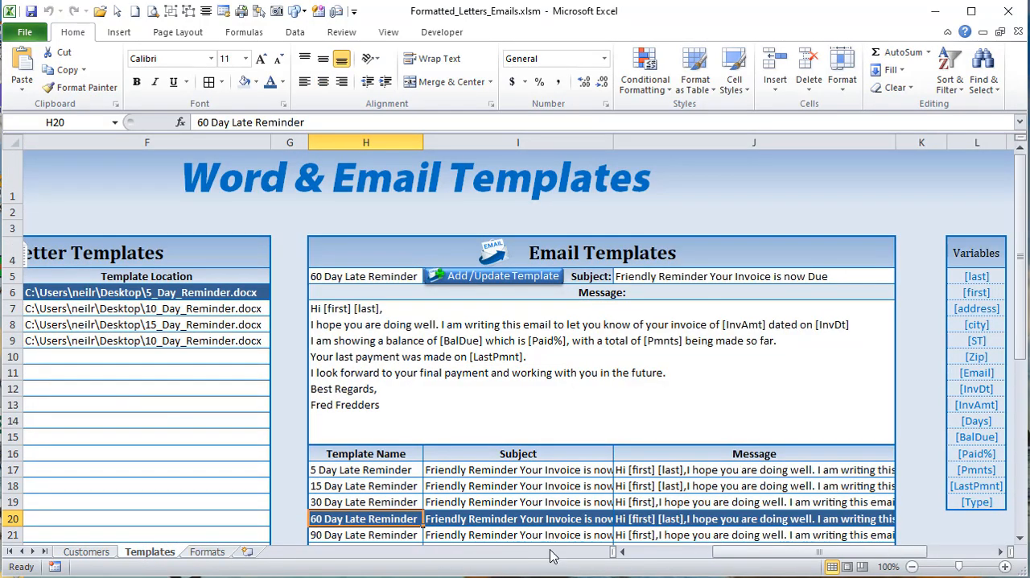
{"action": "left_click_drag", "start_coordinate": [708, 552], "coordinate": [689, 552]}
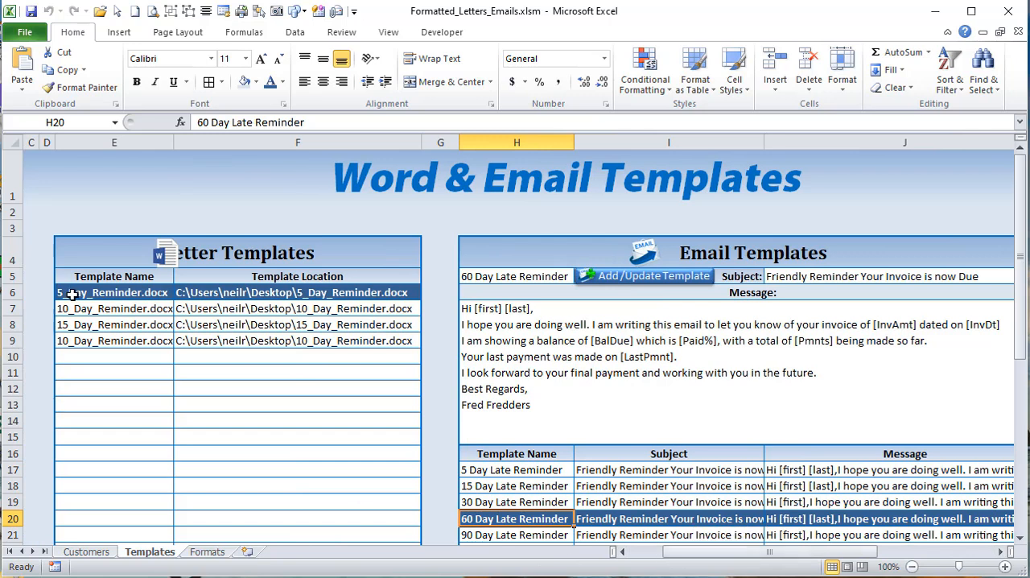
{"action": "left_click", "coordinate": [95, 287]}
{"action": "left_click", "coordinate": [108, 310]}
{"action": "left_click", "coordinate": [213, 319]}
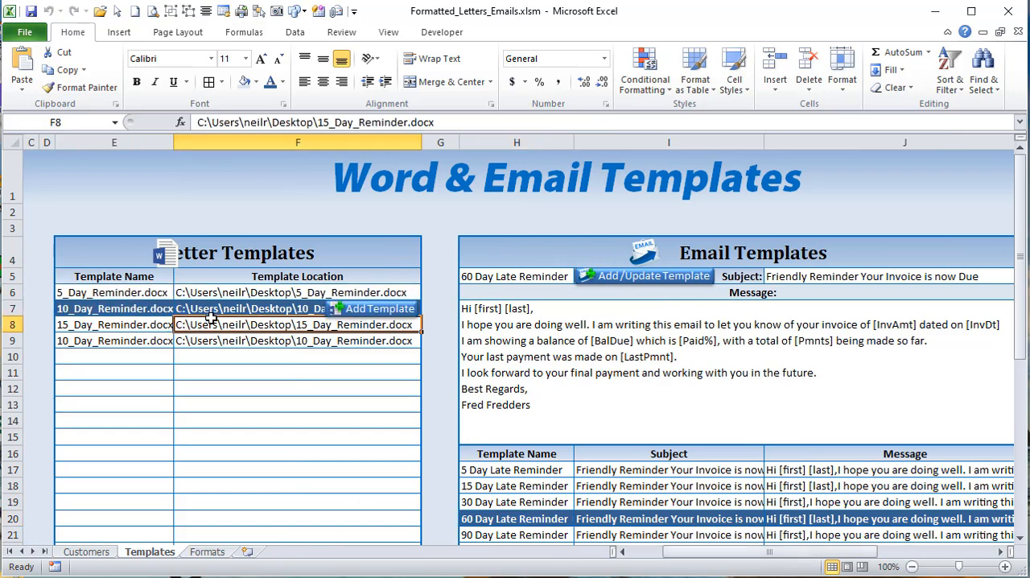
Step: Step through the Email Templates list on the Templates sheet, ending on the 90 Day Late Reminder's message in J21
{"action": "scroll", "coordinate": [499, 456], "scroll_direction": "down", "scroll_amount": 2}
{"action": "left_click", "coordinate": [517, 380]}
{"action": "left_click", "coordinate": [520, 352]}
{"action": "left_click", "coordinate": [522, 335]}
{"action": "left_click", "coordinate": [527, 368]}
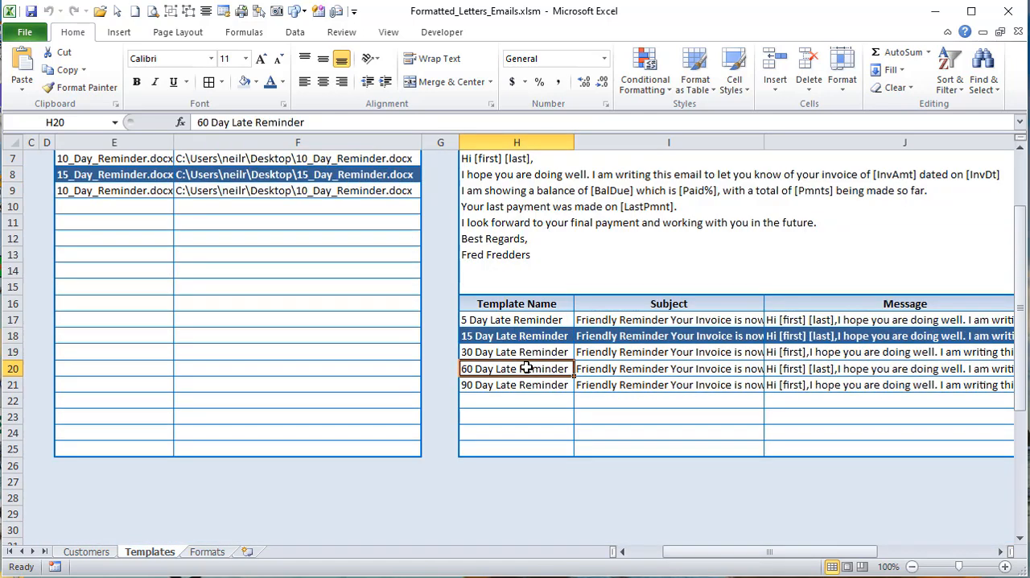
{"action": "left_click", "coordinate": [597, 384]}
{"action": "left_click", "coordinate": [826, 387]}
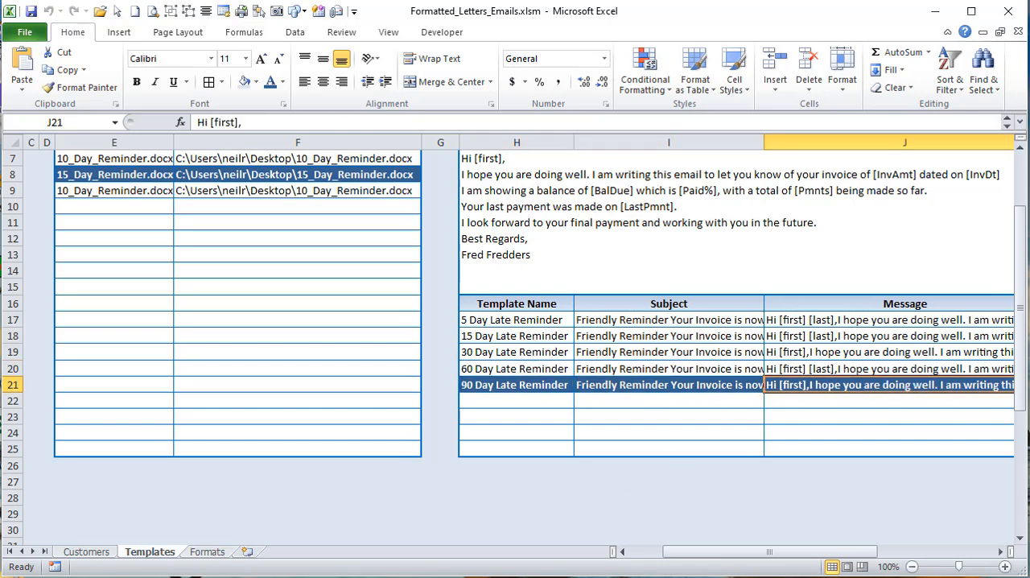
Step: Return to SendReminders in the VBA editor and highlight the ColFormat, TempRng and FoundTempRng declarations one after another
{"action": "key", "text": "alt+F11"}
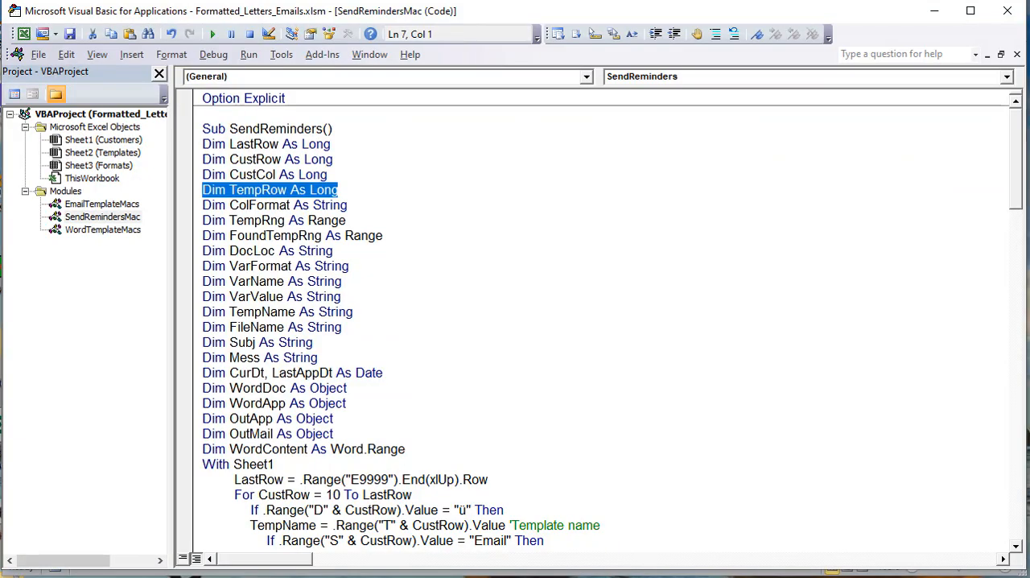
{"action": "left_click_drag", "start_coordinate": [347, 206], "coordinate": [206, 205]}
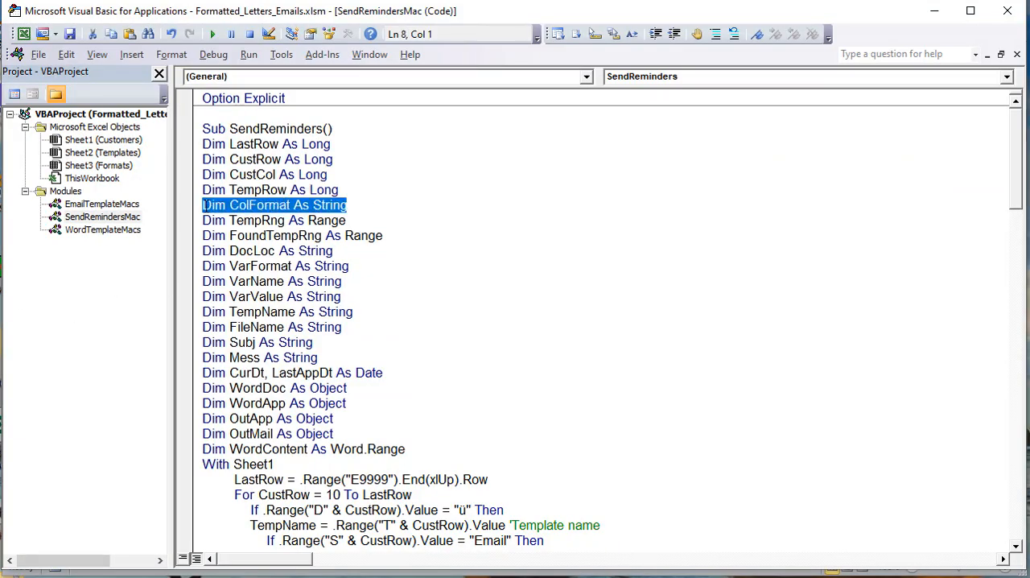
{"action": "left_click", "coordinate": [248, 206]}
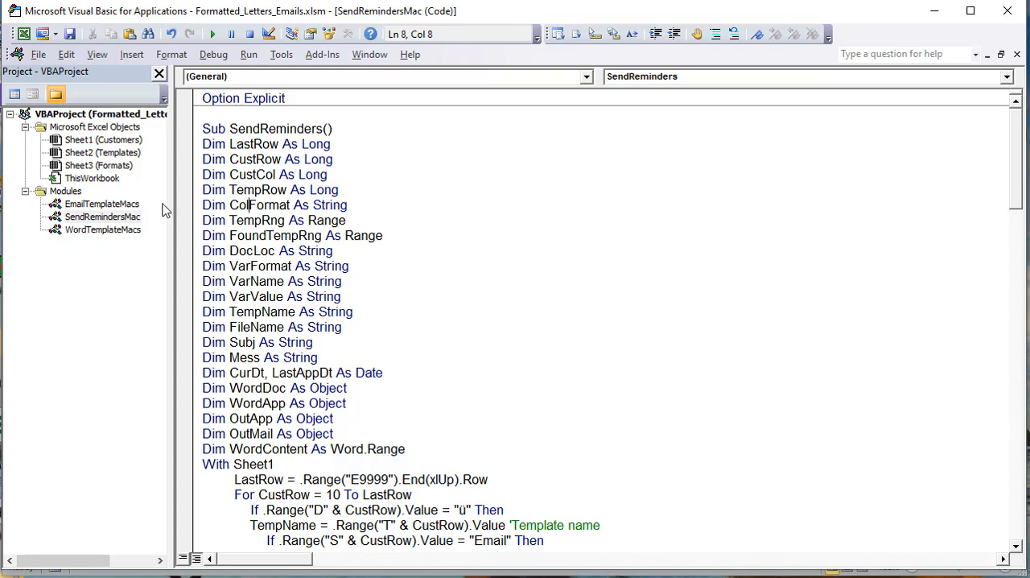
{"action": "left_click_drag", "start_coordinate": [356, 204], "coordinate": [172, 207]}
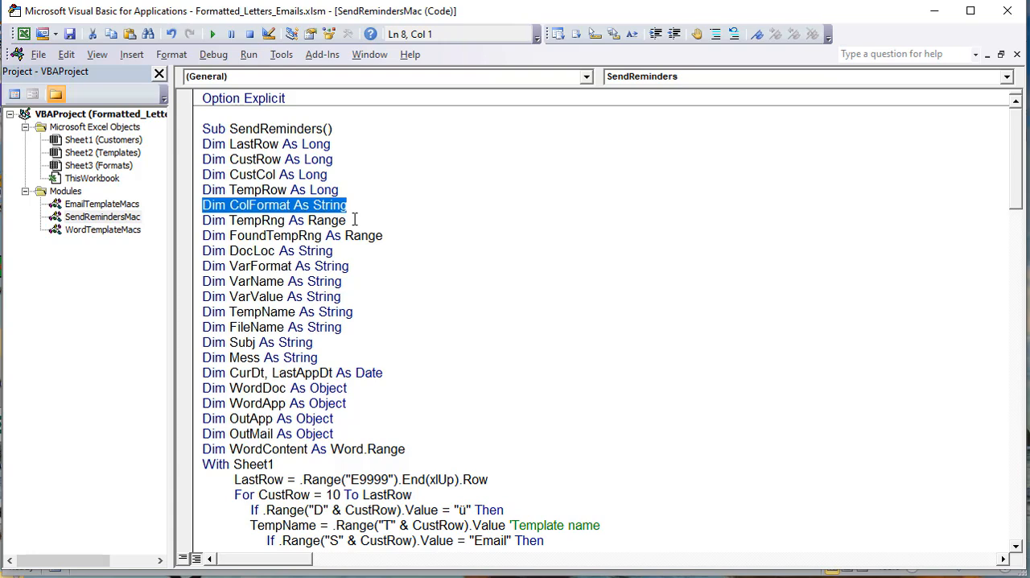
{"action": "left_click_drag", "start_coordinate": [356, 220], "coordinate": [185, 223]}
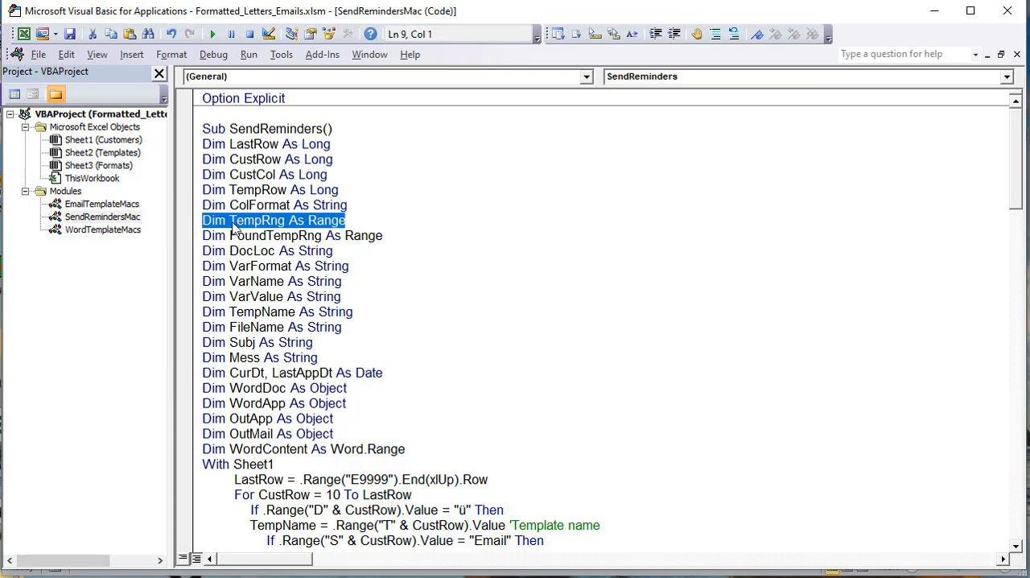
{"action": "left_click_drag", "start_coordinate": [384, 236], "coordinate": [155, 240]}
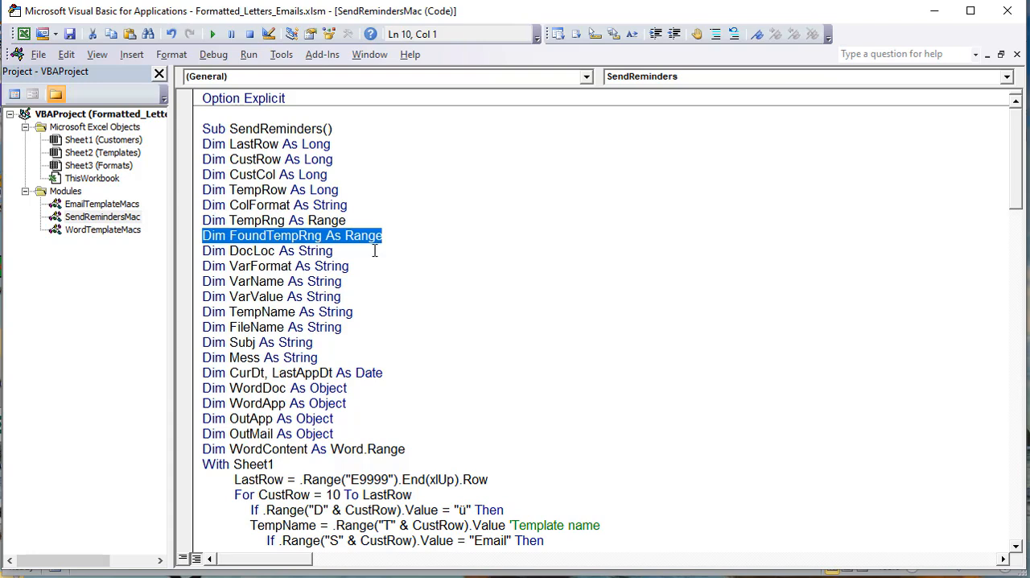
Step: Highlight the VarFormat, VarName and VarValue declarations in SendReminders one after another
{"action": "left_click_drag", "start_coordinate": [373, 271], "coordinate": [190, 265]}
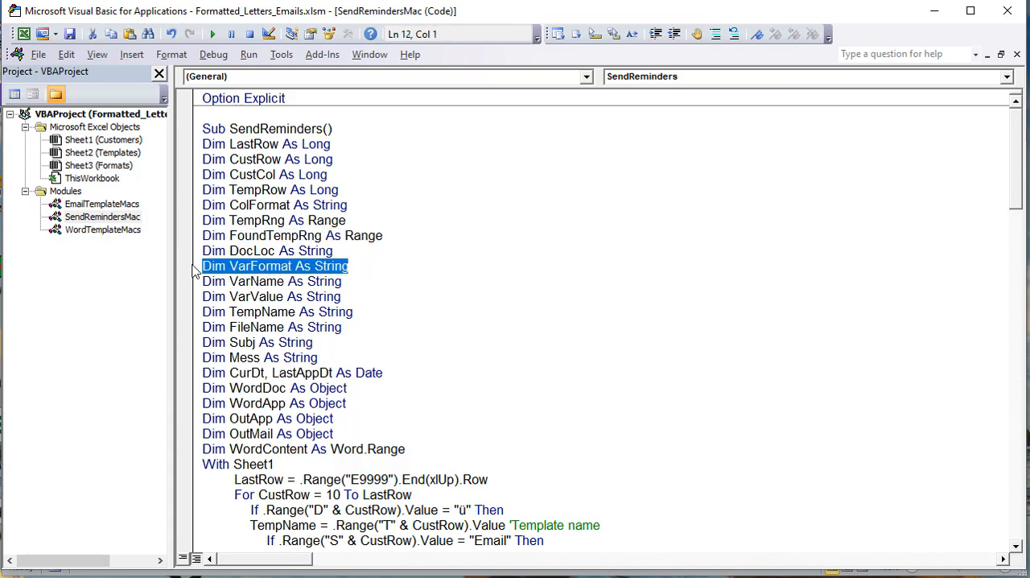
{"action": "left_click_drag", "start_coordinate": [345, 282], "coordinate": [206, 281]}
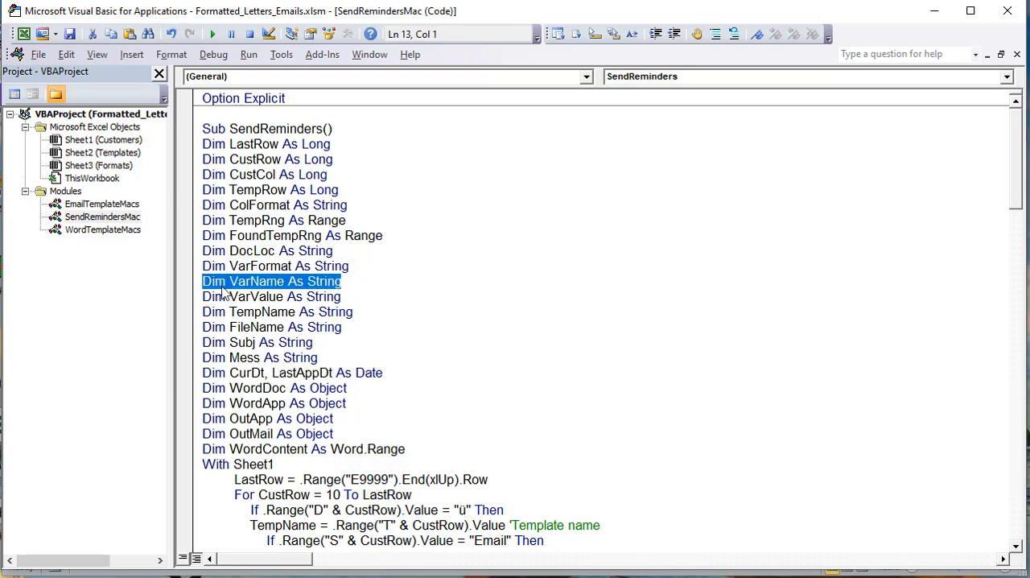
{"action": "left_click_drag", "start_coordinate": [354, 294], "coordinate": [201, 297]}
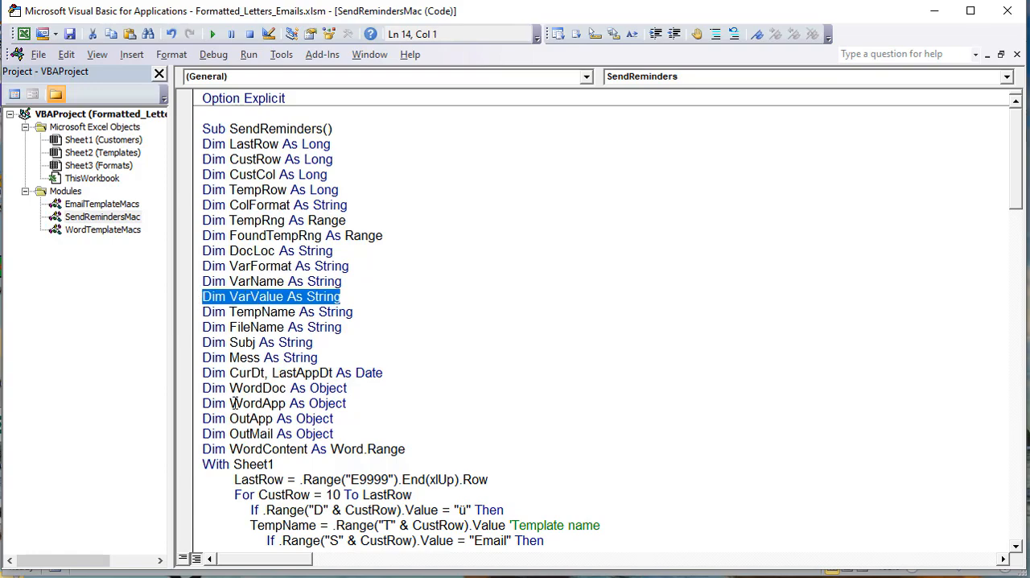
Step: Open the Customers sheet in Excel and examine the Address column's format cell G8, its variable in G9 and the addresses from G10 to G22
{"action": "key", "text": "alt+F11"}
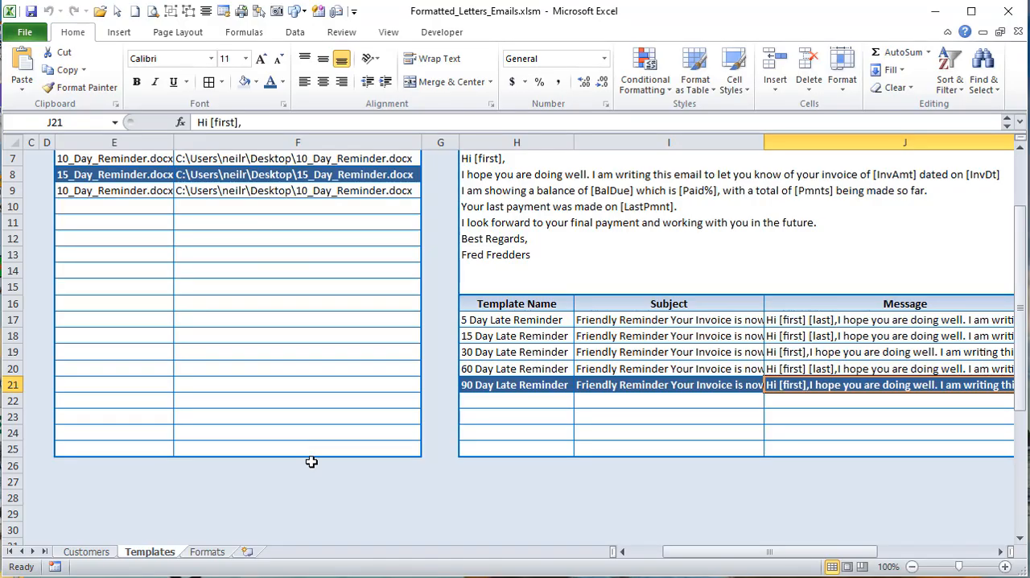
{"action": "left_click", "coordinate": [98, 554]}
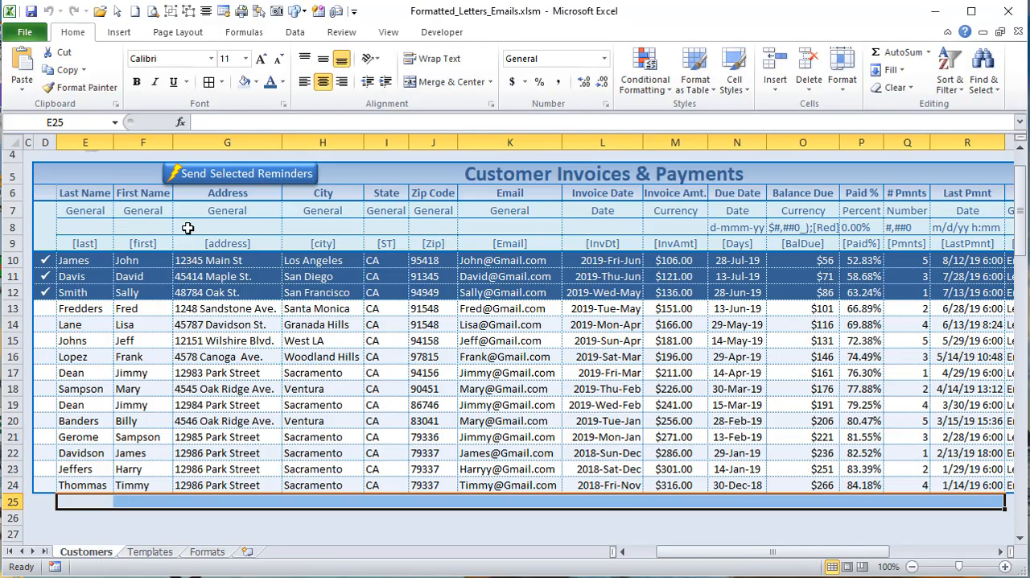
{"action": "left_click", "coordinate": [214, 228]}
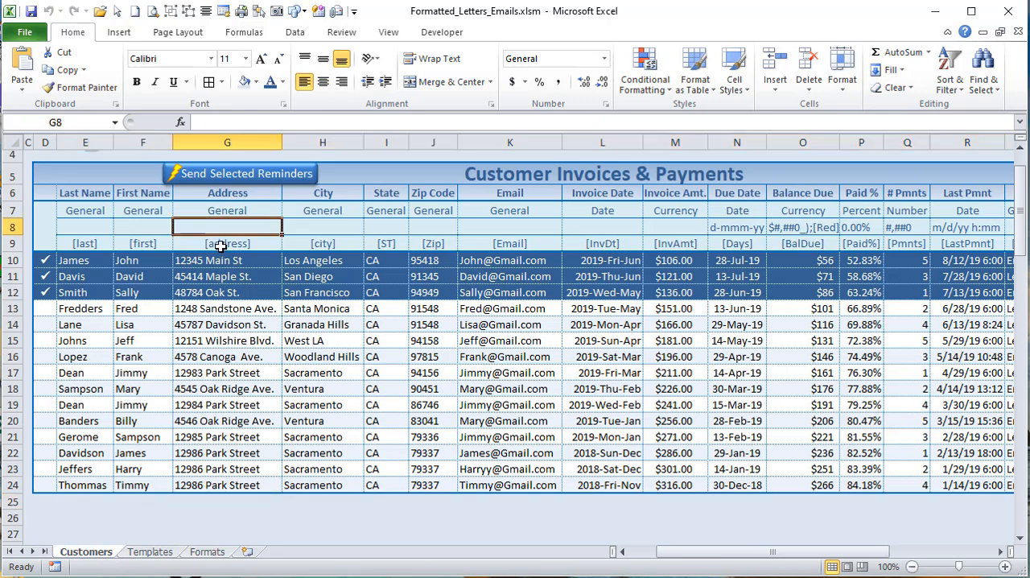
{"action": "left_click", "coordinate": [220, 245]}
{"action": "left_click", "coordinate": [200, 368]}
{"action": "left_click_drag", "start_coordinate": [225, 262], "coordinate": [227, 455]}
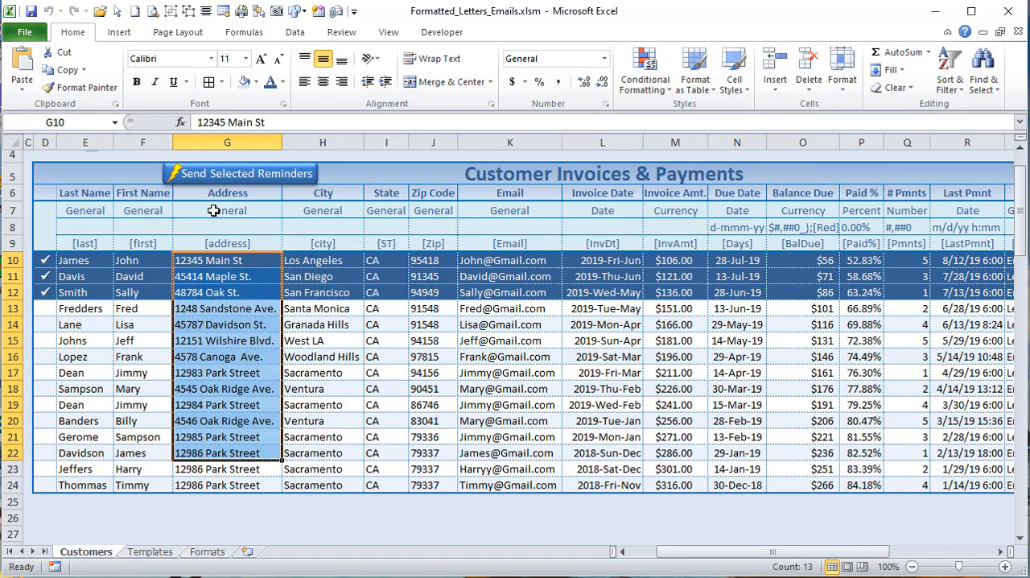
Step: Examine the Due Date column's format cell N8, its variable in N9 and several of its date values, ending on N14
{"action": "left_click", "coordinate": [738, 228]}
{"action": "left_click_drag", "start_coordinate": [756, 552], "coordinate": [785, 552]}
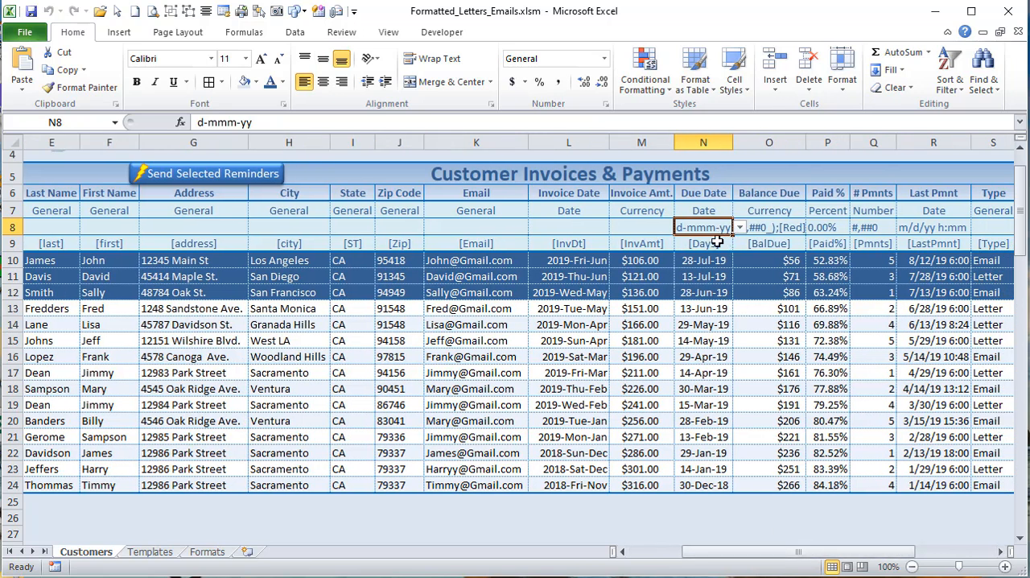
{"action": "left_click", "coordinate": [717, 243]}
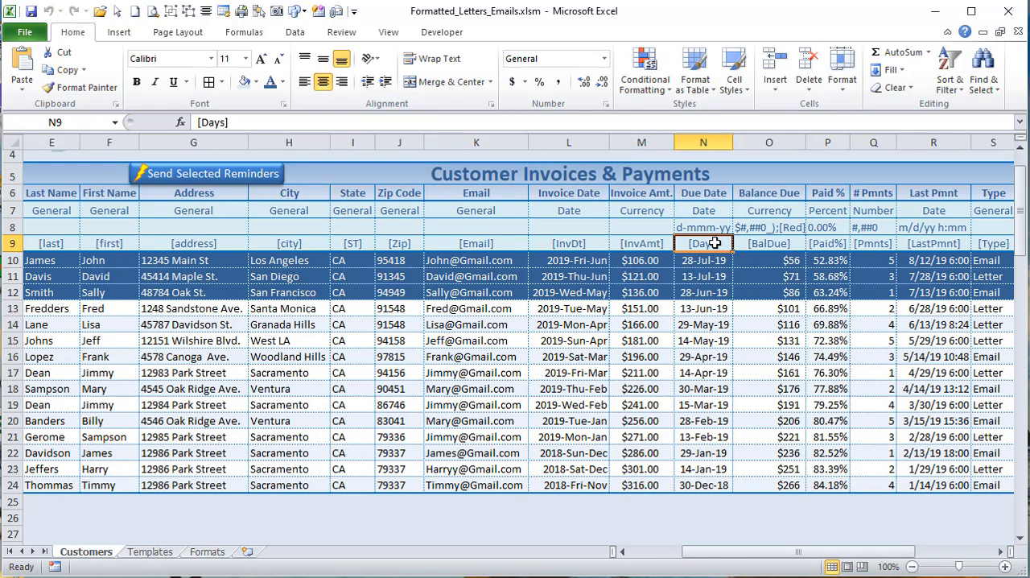
{"action": "left_click", "coordinate": [703, 345]}
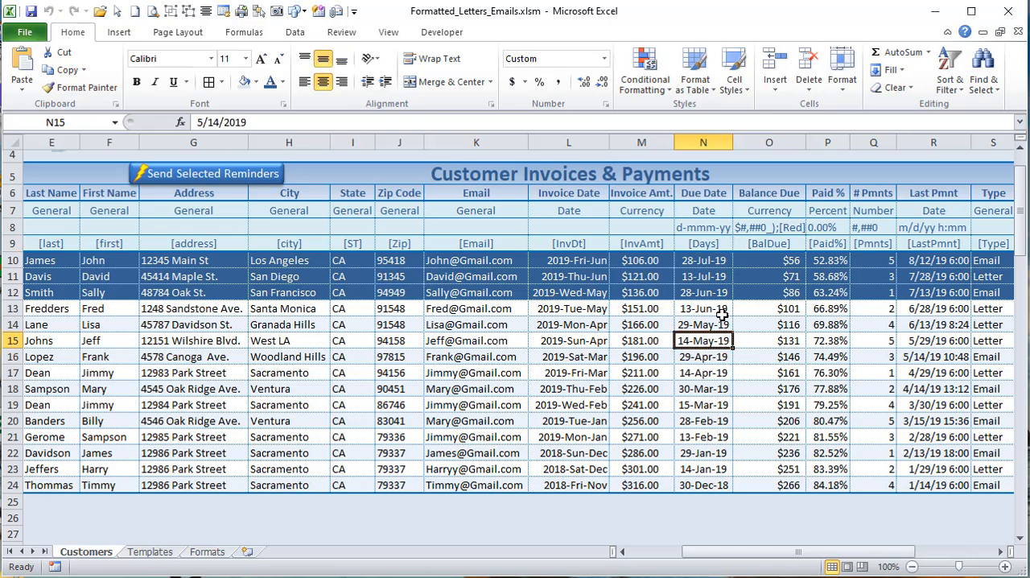
{"action": "left_click", "coordinate": [698, 370]}
{"action": "left_click", "coordinate": [694, 327]}
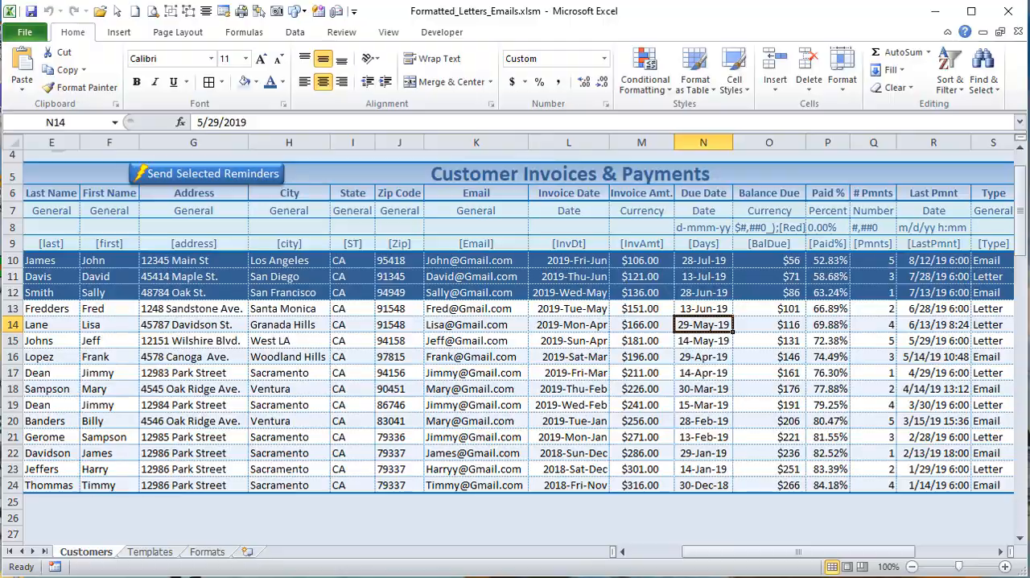
Step: Return to SendReminders in the VBA editor and highlight the TempName and FileName declarations, followed by Subj and Mess together
{"action": "key", "text": "alt+F11"}
{"action": "left_click_drag", "start_coordinate": [355, 313], "coordinate": [163, 312]}
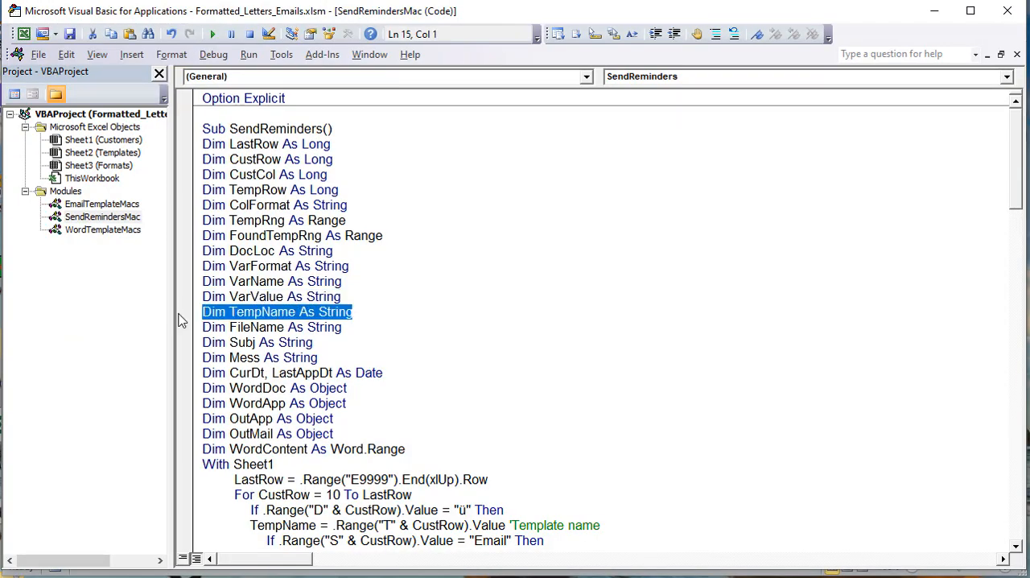
{"action": "left_click_drag", "start_coordinate": [361, 327], "coordinate": [188, 326]}
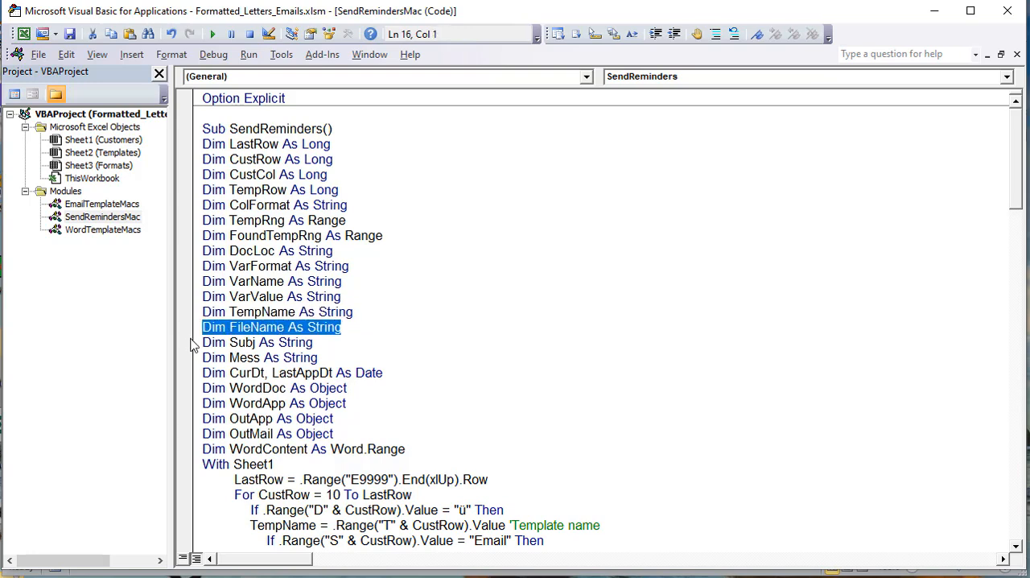
{"action": "left_click", "coordinate": [326, 345]}
{"action": "left_click_drag", "start_coordinate": [324, 360], "coordinate": [168, 347]}
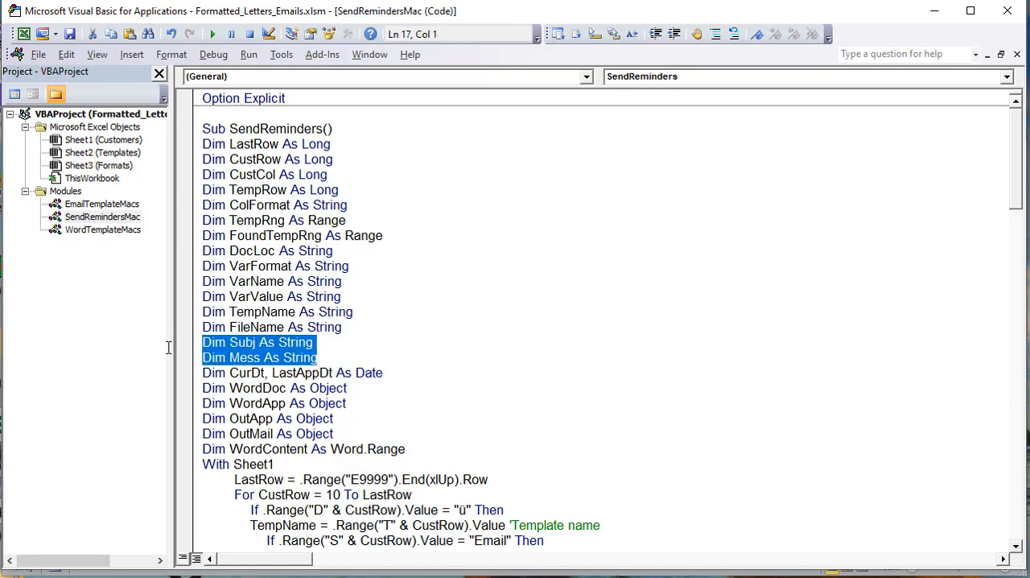
Step: Declare CurDt explicitly As Date in the line it shares with LastAppDt
{"action": "left_click", "coordinate": [265, 375]}
{"action": "type", "text": "as date"}
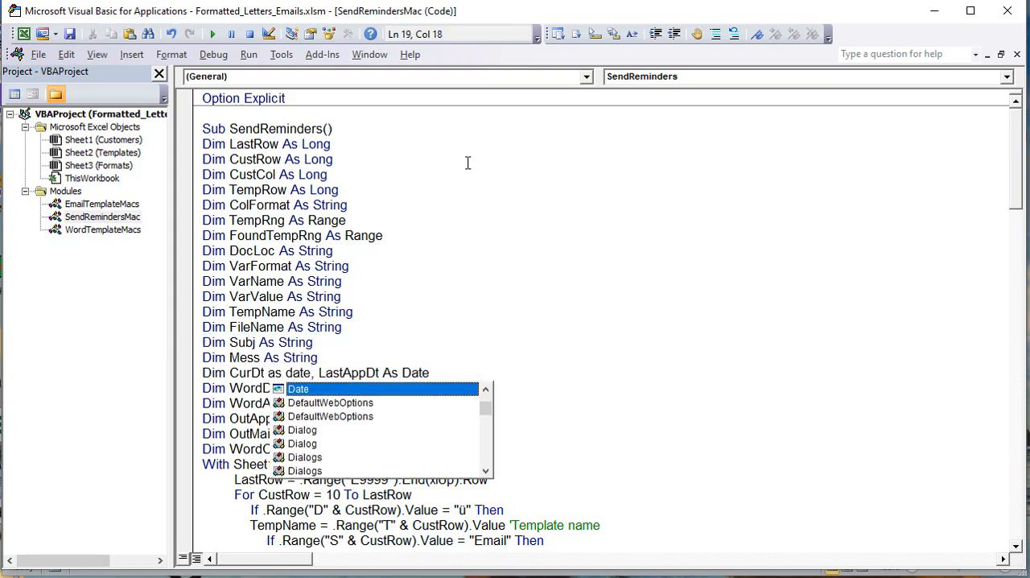
{"action": "left_click", "coordinate": [535, 122]}
Step: Delete the whole declaration line for CurDt and LastAppDt, leaving no blank line between Mess and WordDoc
{"action": "left_click_drag", "start_coordinate": [456, 378], "coordinate": [172, 374]}
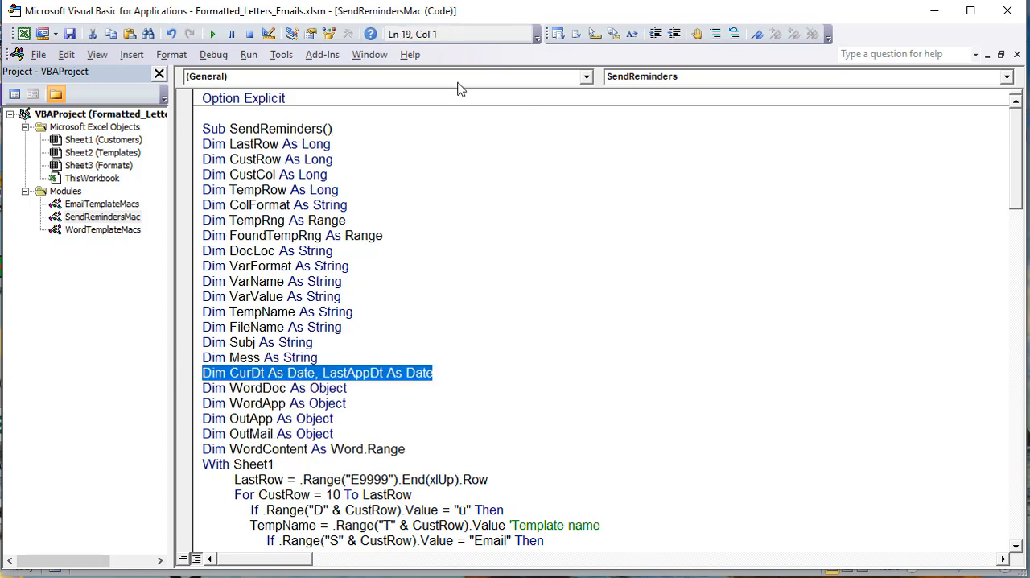
{"action": "key", "text": "Delete"}
{"action": "key", "text": "BackSpace"}
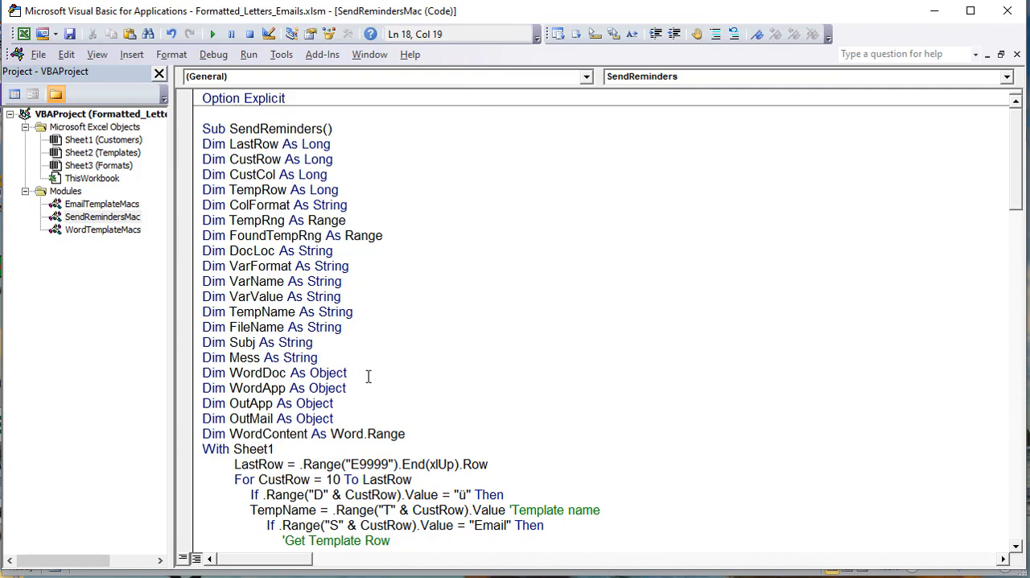
Step: Highlight the WordDoc and WordApp declarations and inspect the project's references to the Excel 14.0, Office 14.0 and Word 16.0 object libraries
{"action": "left_click_drag", "start_coordinate": [360, 386], "coordinate": [171, 375]}
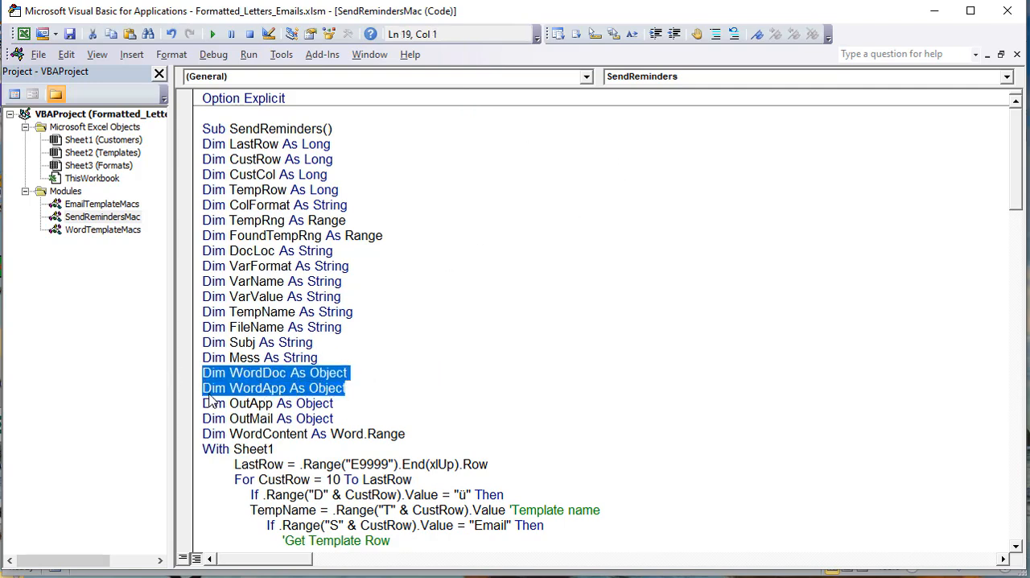
{"action": "left_click", "coordinate": [281, 55]}
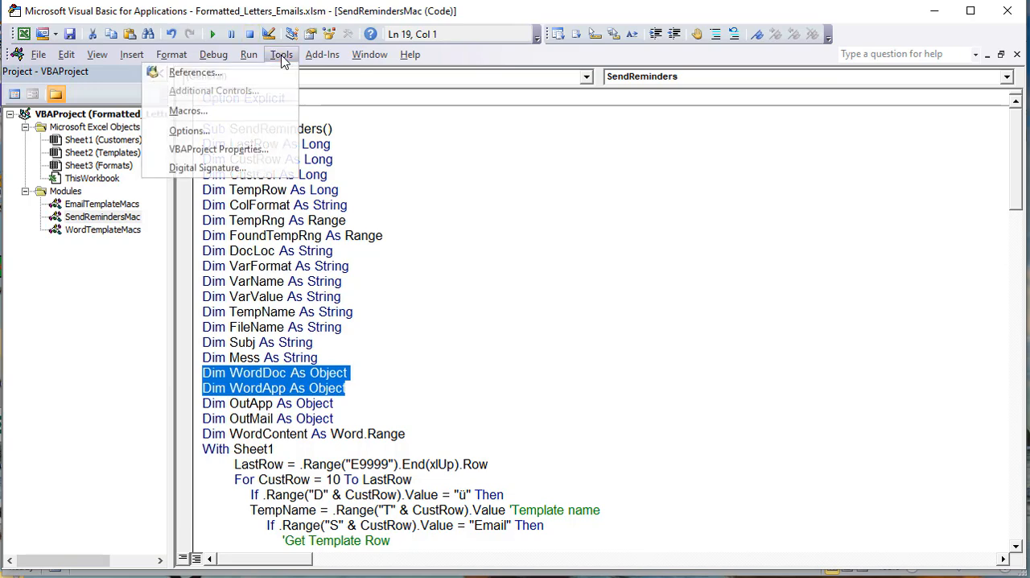
{"action": "left_click", "coordinate": [269, 73]}
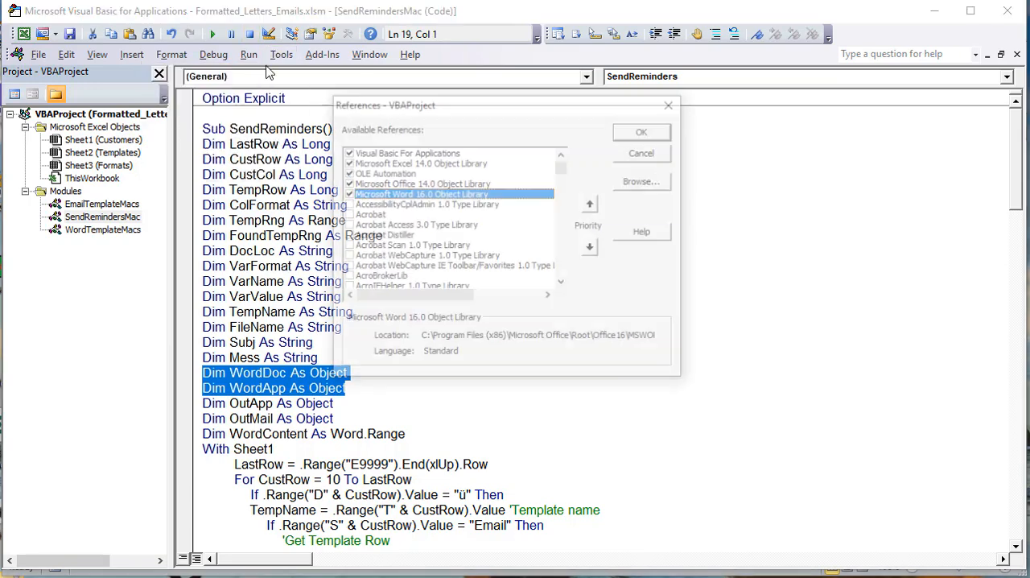
{"action": "left_click_drag", "start_coordinate": [471, 106], "coordinate": [481, 131]}
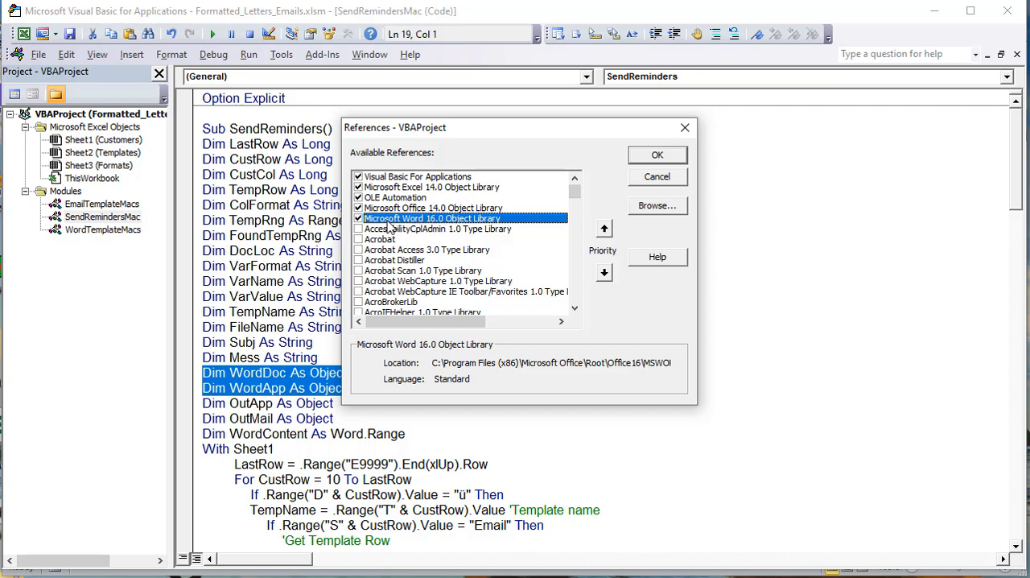
{"action": "key", "text": "Up"}
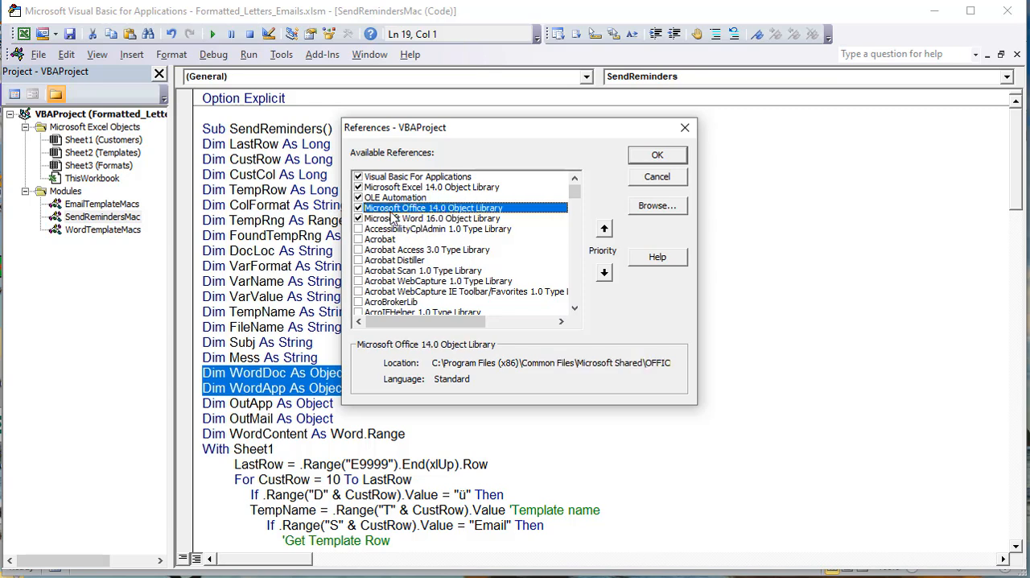
{"action": "left_click", "coordinate": [398, 190]}
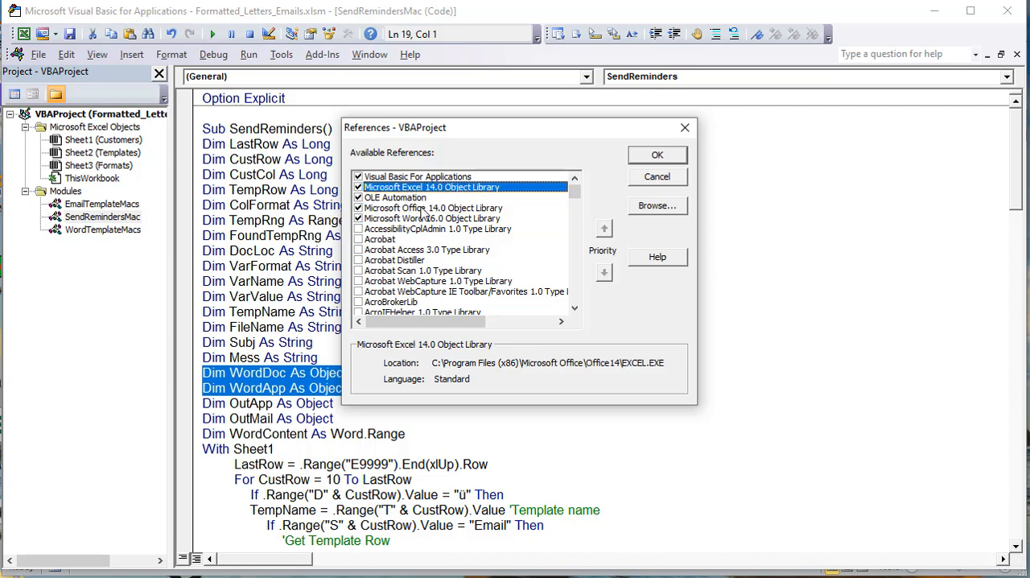
{"action": "left_click", "coordinate": [427, 208]}
{"action": "left_click", "coordinate": [426, 220]}
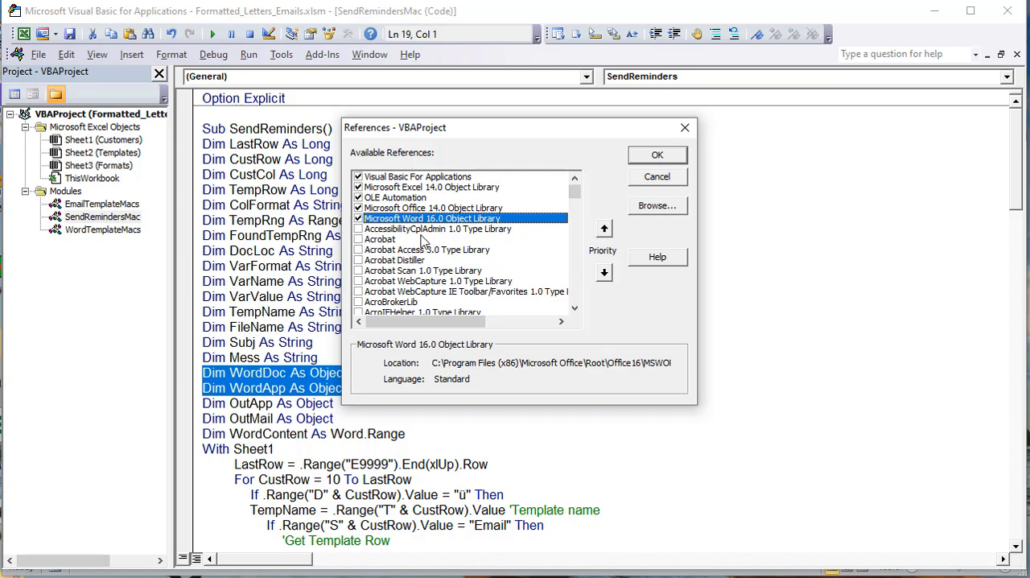
Step: Browse the available references through the Microsoft Outlook and PowerPoint libraries, and close the list without making changes
{"action": "left_click_drag", "start_coordinate": [570, 193], "coordinate": [576, 235]}
{"action": "scroll", "coordinate": [467, 271], "scroll_direction": "down", "scroll_amount": 4}
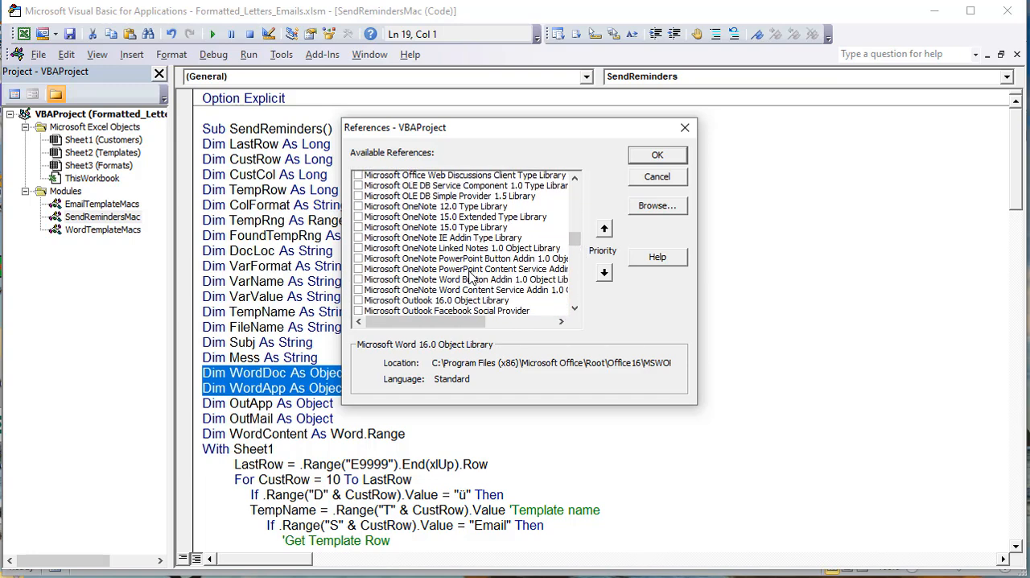
{"action": "scroll", "coordinate": [445, 266], "scroll_direction": "down", "scroll_amount": 1}
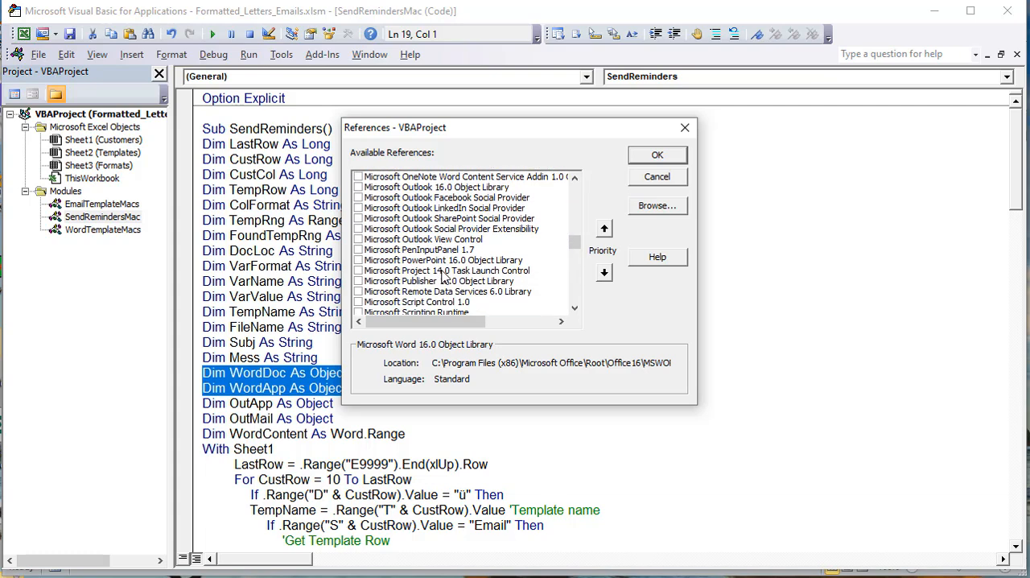
{"action": "scroll", "coordinate": [445, 278], "scroll_direction": "down", "scroll_amount": 2}
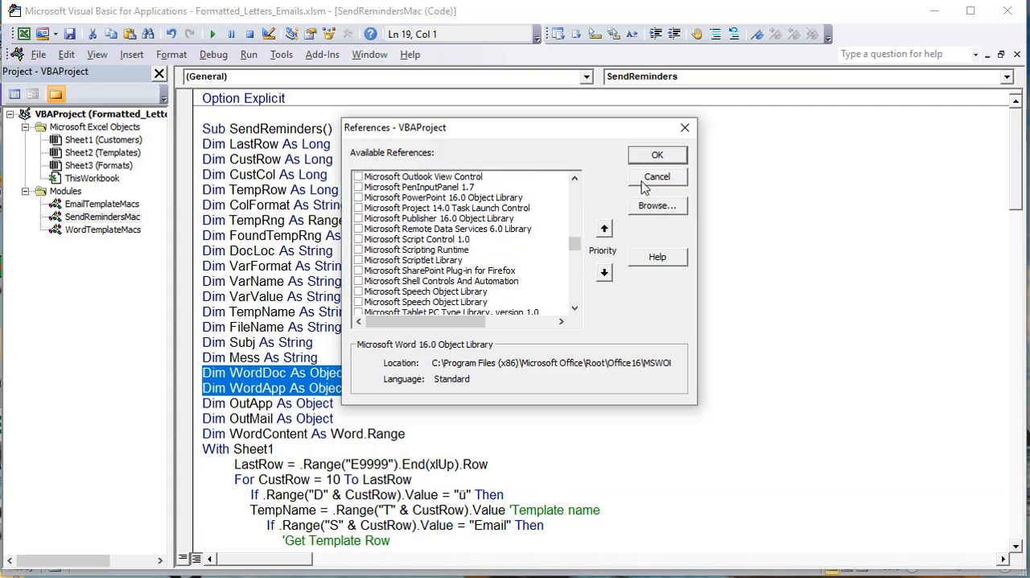
{"action": "left_click", "coordinate": [644, 180]}
Step: Reopen the project's references to check the Microsoft Word 16.0 Object Library entry, and dismiss them without making changes
{"action": "left_click", "coordinate": [281, 53]}
{"action": "left_click", "coordinate": [256, 78]}
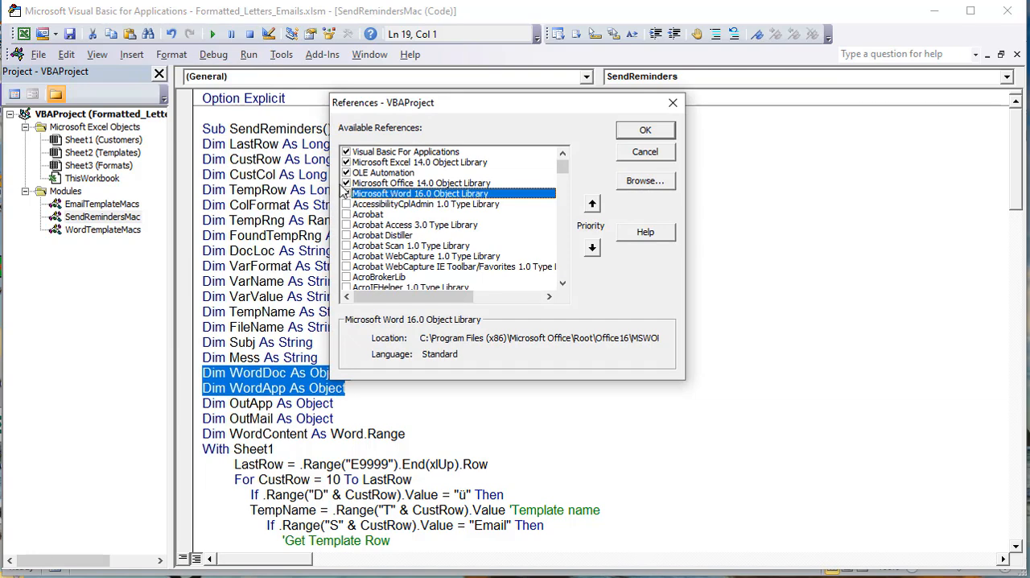
{"action": "left_click", "coordinate": [649, 154]}
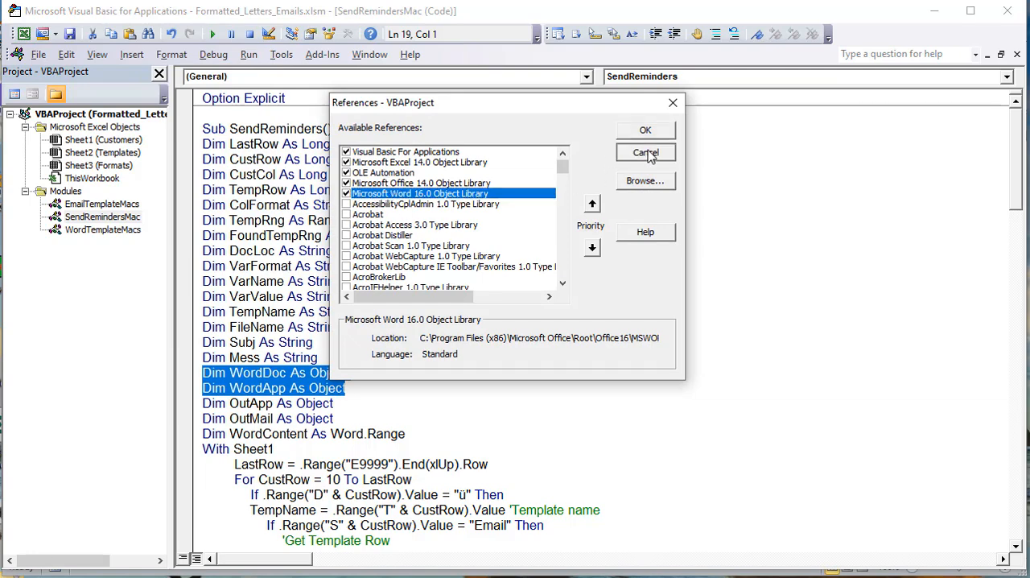
Step: Highlight the OutApp, OutMail and WordContent declarations in the SendReminders macro for review
{"action": "left_click", "coordinate": [301, 342]}
{"action": "scroll", "coordinate": [299, 361], "scroll_direction": "down", "scroll_amount": 1}
{"action": "left_click_drag", "start_coordinate": [335, 373], "coordinate": [165, 360]}
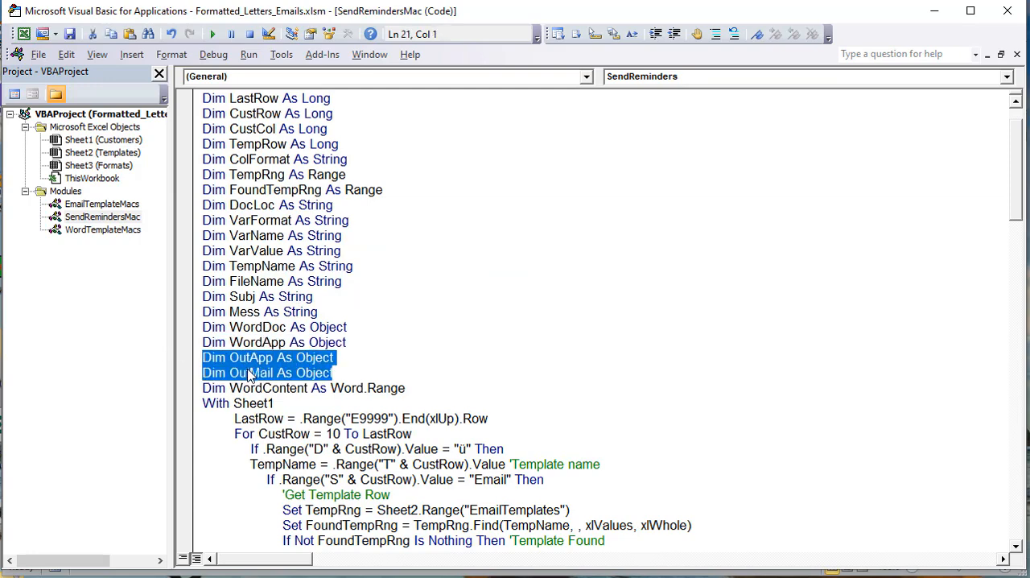
{"action": "left_click", "coordinate": [279, 359]}
{"action": "left_click_drag", "start_coordinate": [342, 372], "coordinate": [196, 375]}
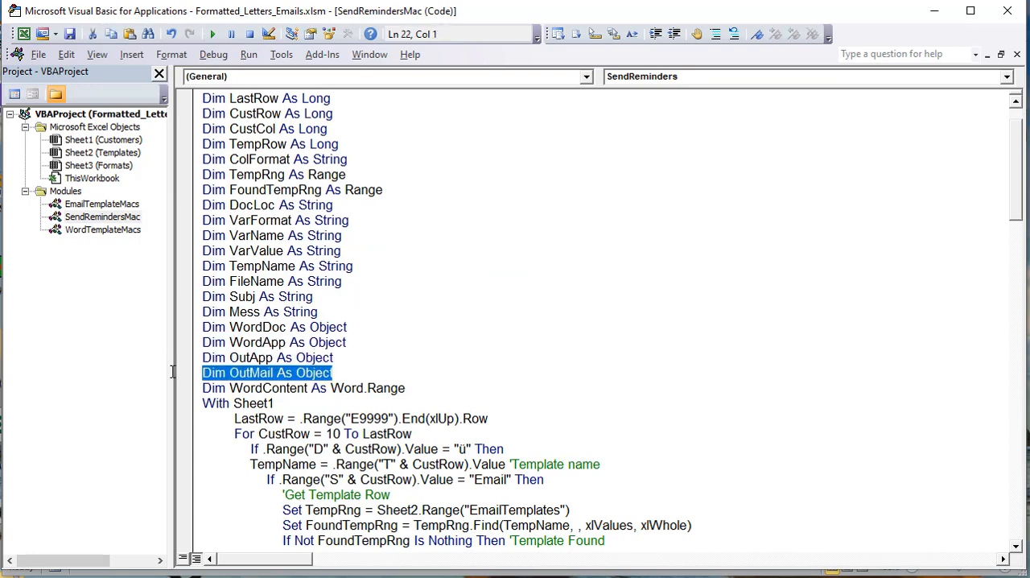
{"action": "scroll", "coordinate": [236, 381], "scroll_direction": "down", "scroll_amount": 2}
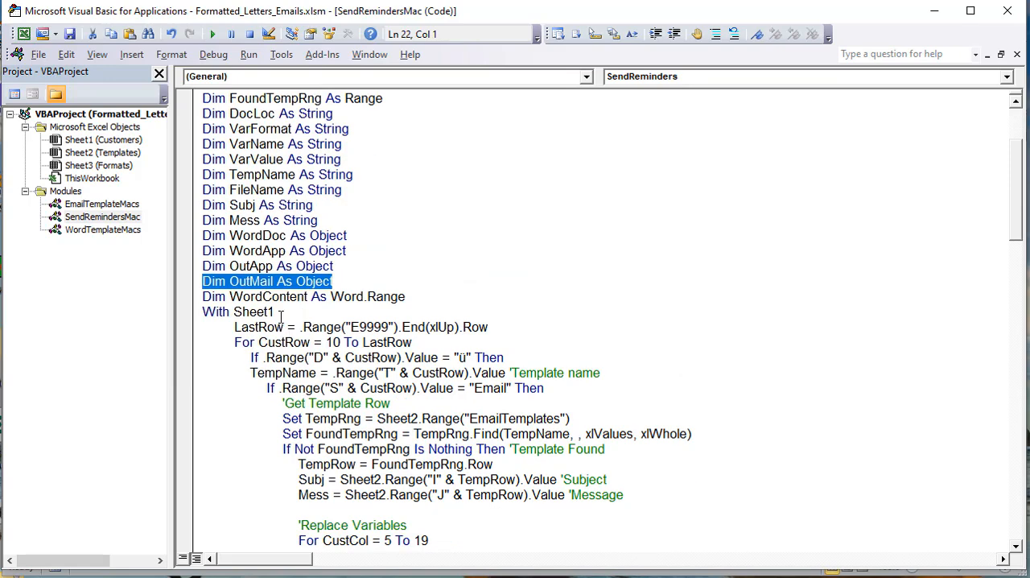
{"action": "left_click_drag", "start_coordinate": [428, 300], "coordinate": [166, 303]}
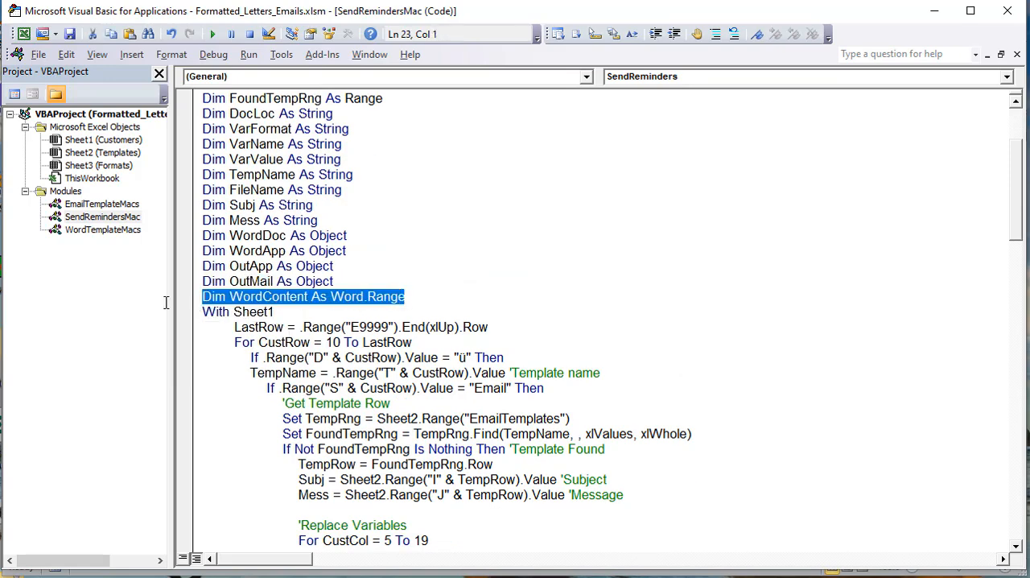
{"action": "scroll", "coordinate": [271, 356], "scroll_direction": "down", "scroll_amount": 1}
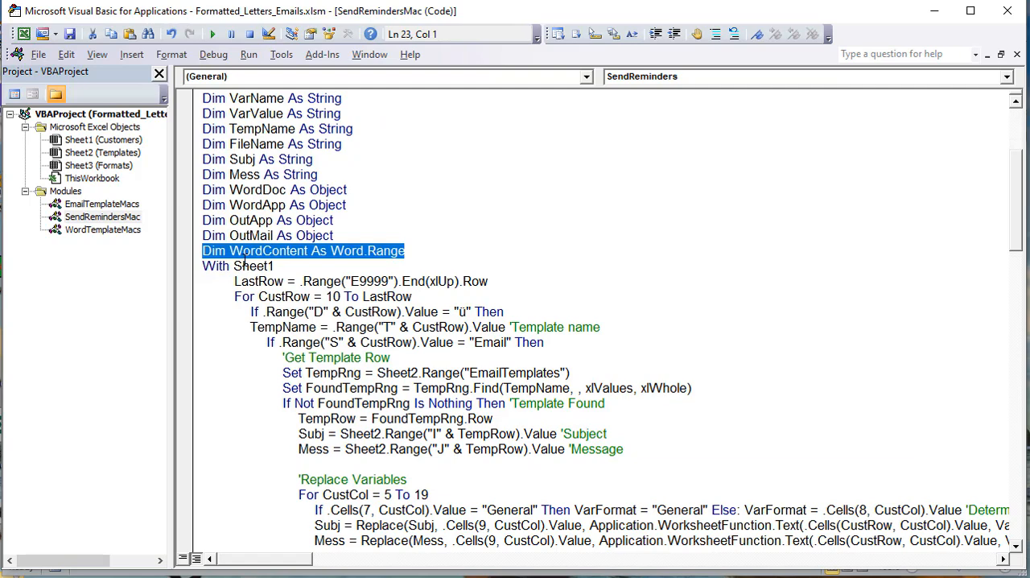
Step: Highlight the With Sheet1 and LastRow lines and compare them with the end of the customer list on the Customers sheet
{"action": "scroll", "coordinate": [246, 257], "scroll_direction": "down", "scroll_amount": 1}
{"action": "left_click_drag", "start_coordinate": [307, 225], "coordinate": [148, 226]}
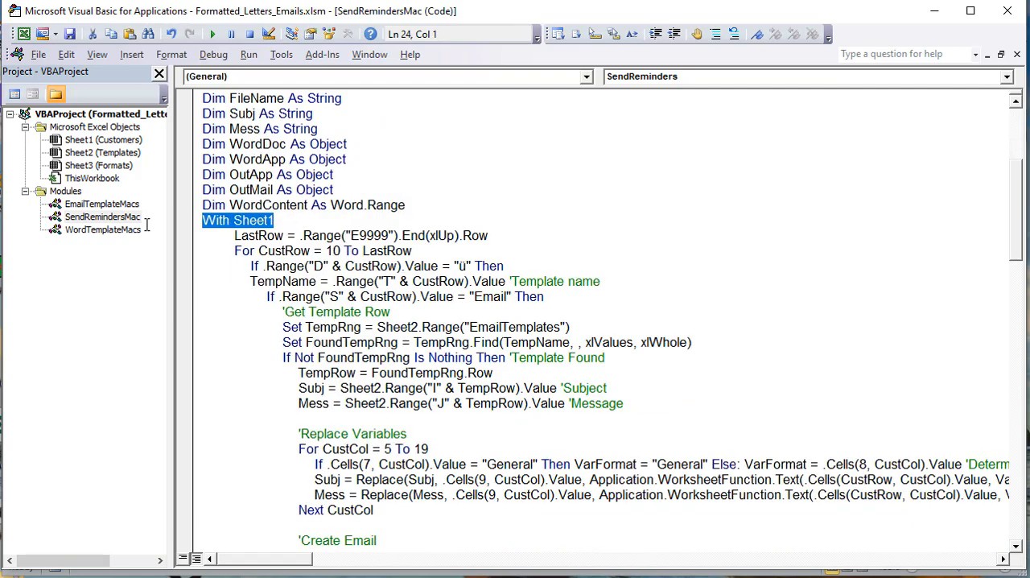
{"action": "left_click_drag", "start_coordinate": [520, 232], "coordinate": [233, 242]}
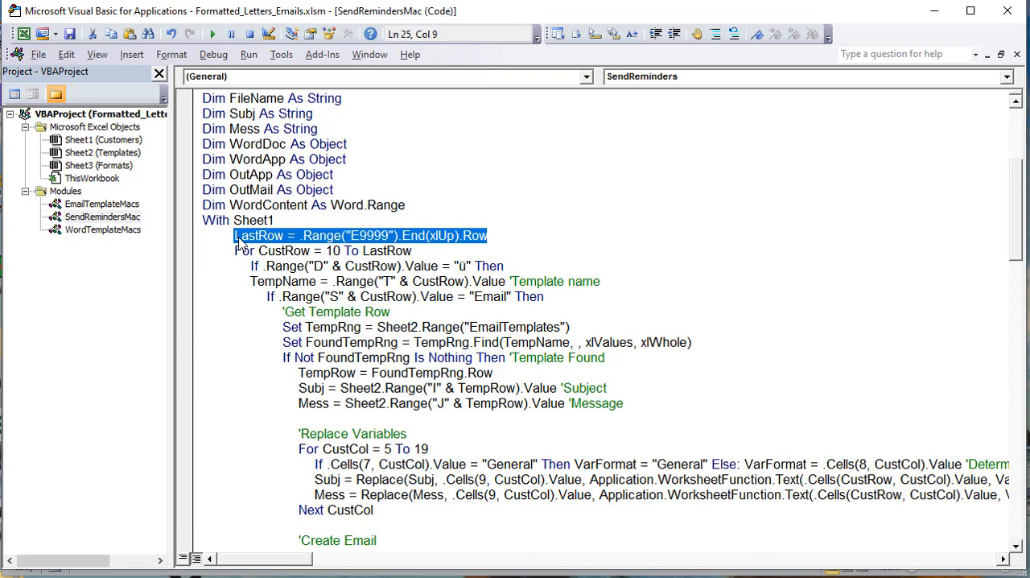
{"action": "left_click", "coordinate": [360, 239]}
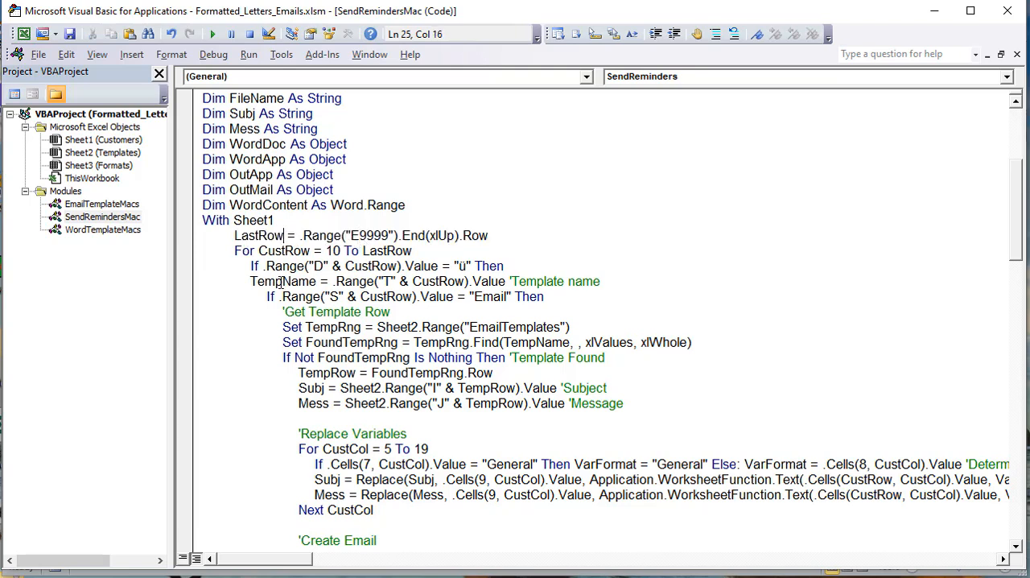
{"action": "key", "text": "alt+F11"}
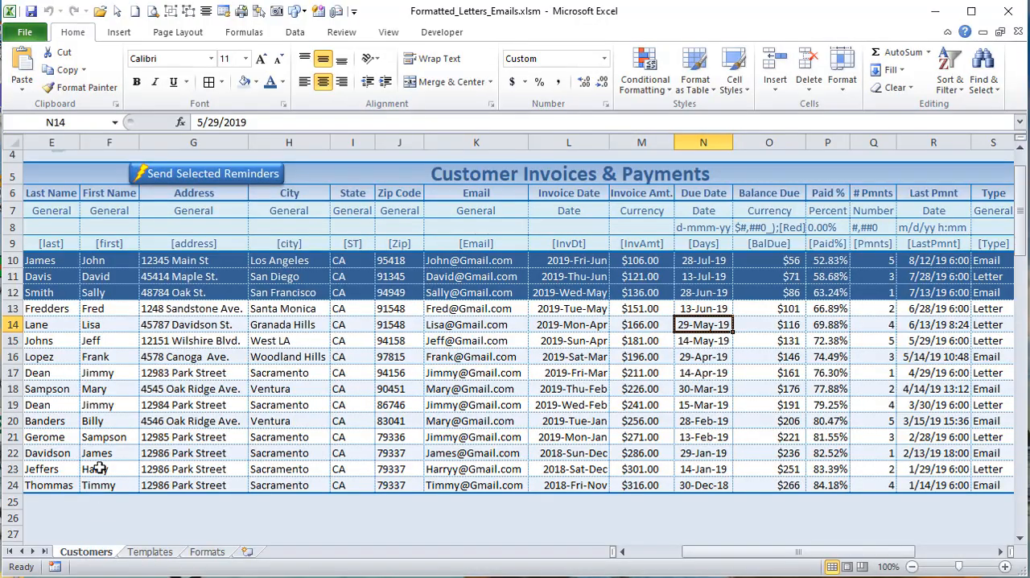
{"action": "scroll", "coordinate": [58, 419], "scroll_direction": "down", "scroll_amount": 3}
{"action": "left_click", "coordinate": [24, 381]}
{"action": "scroll", "coordinate": [64, 397], "scroll_direction": "up", "scroll_amount": 3}
{"action": "key", "text": "alt+F11"}
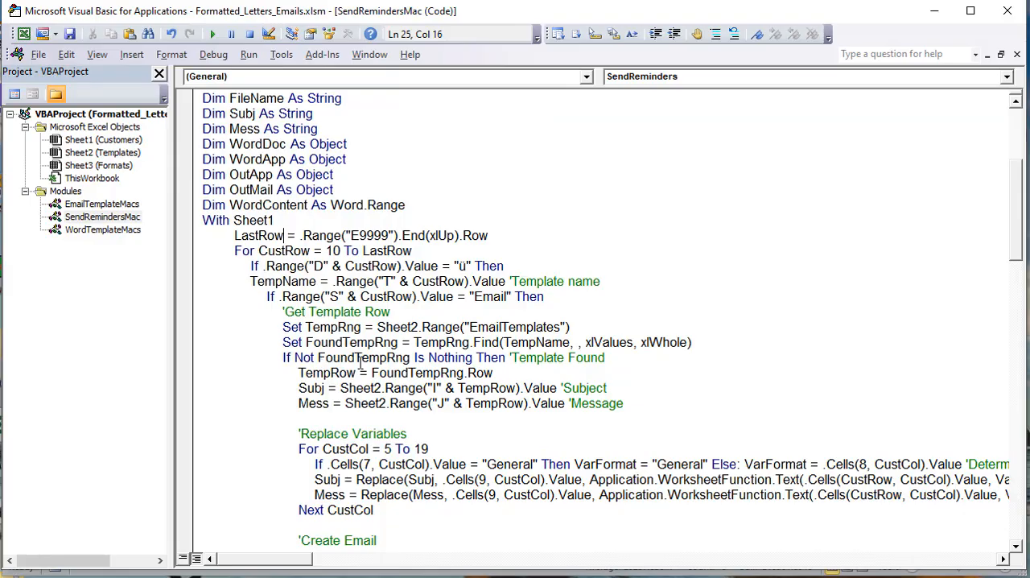
Step: Highlight the For CustRow = 10 To LastRow line and the body of its loop for review
{"action": "left_click_drag", "start_coordinate": [412, 251], "coordinate": [232, 251]}
{"action": "left_click", "coordinate": [283, 251]}
{"action": "left_click", "coordinate": [333, 250]}
{"action": "left_click_drag", "start_coordinate": [341, 250], "coordinate": [333, 251]}
{"action": "left_click_drag", "start_coordinate": [245, 266], "coordinate": [339, 130]}
Step: Delete the blank lines between Next CustRow and End With at the end of the SendReminders macro
{"action": "left_click", "coordinate": [341, 460]}
{"action": "left_click_drag", "start_coordinate": [314, 485], "coordinate": [33, 121]}
{"action": "key", "text": "Delete"}
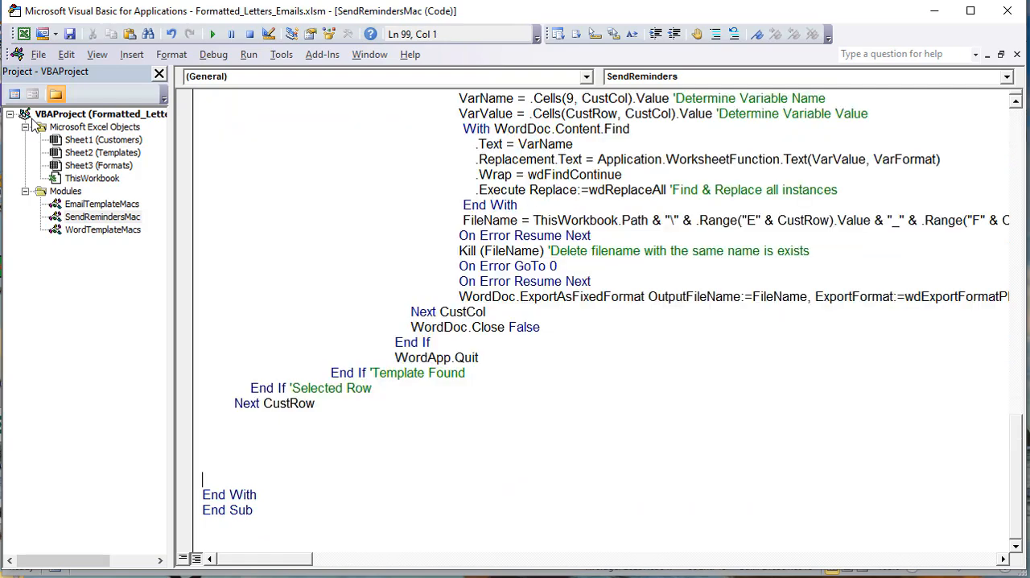
{"action": "left_click", "coordinate": [328, 406]}
{"action": "left_click", "coordinate": [170, 405]}
{"action": "left_click", "coordinate": [207, 452]}
{"action": "left_click_drag", "start_coordinate": [208, 476], "coordinate": [206, 433]}
{"action": "key", "text": "BackSpace"}
Step: Examine the If block that tests column D for a selected row, including its closing End If and the "ü" value
{"action": "scroll", "coordinate": [161, 364], "scroll_direction": "up", "scroll_amount": 7}
{"action": "scroll", "coordinate": [479, 207], "scroll_direction": "up", "scroll_amount": 12}
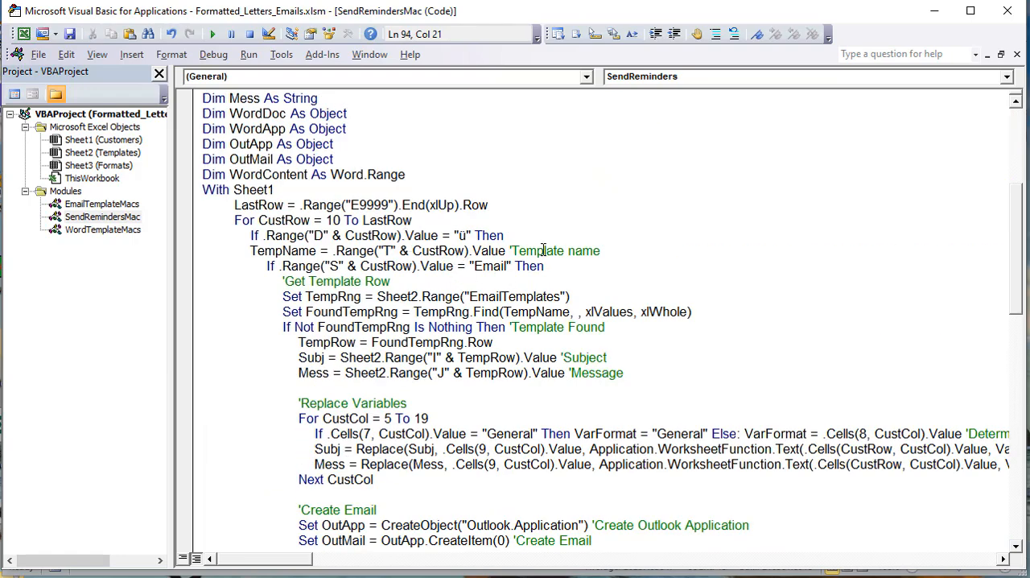
{"action": "left_click_drag", "start_coordinate": [524, 235], "coordinate": [239, 449]}
{"action": "left_click", "coordinate": [378, 466]}
{"action": "scroll", "coordinate": [251, 467], "scroll_direction": "up", "scroll_amount": 8}
{"action": "scroll", "coordinate": [252, 467], "scroll_direction": "up", "scroll_amount": 12}
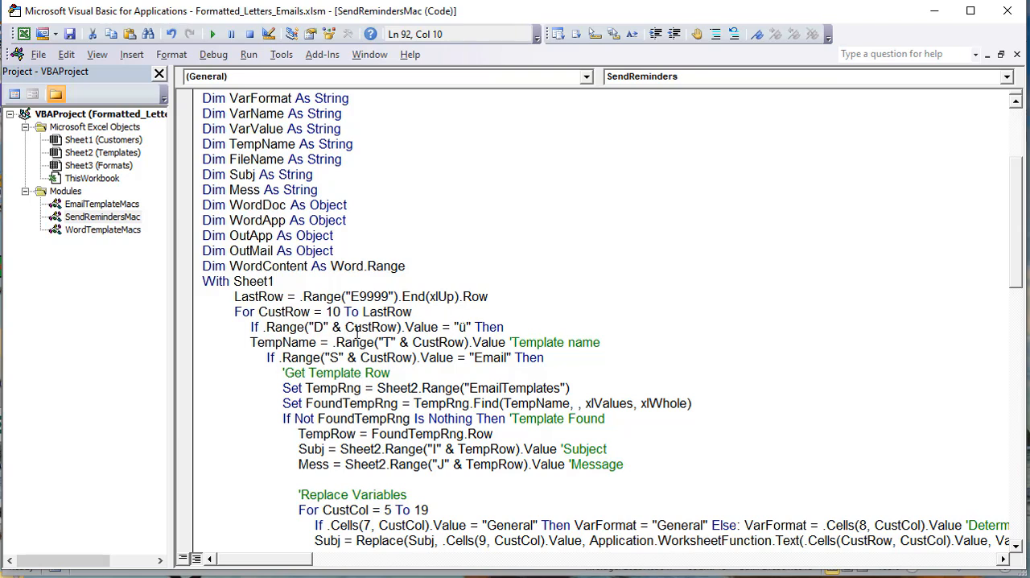
{"action": "left_click", "coordinate": [464, 327]}
{"action": "scroll", "coordinate": [446, 371], "scroll_direction": "down", "scroll_amount": 1}
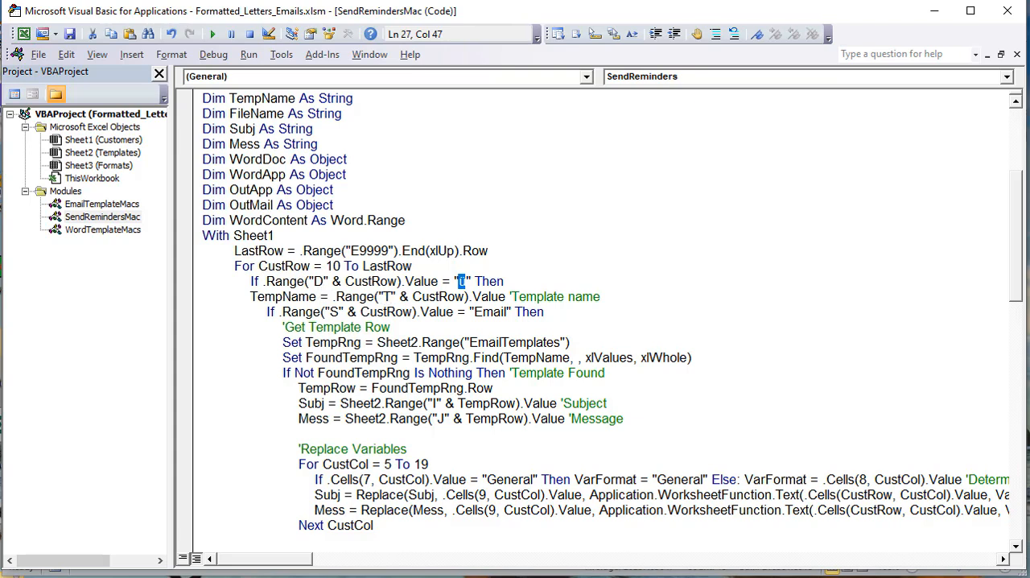
Step: Collapse the ribbon, inspect the Template entries in column T of the Customers sheet, and return to the macro code
{"action": "key", "text": "alt+F11"}
{"action": "left_click_drag", "start_coordinate": [815, 553], "coordinate": [829, 554]}
{"action": "left_click", "coordinate": [771, 142]}
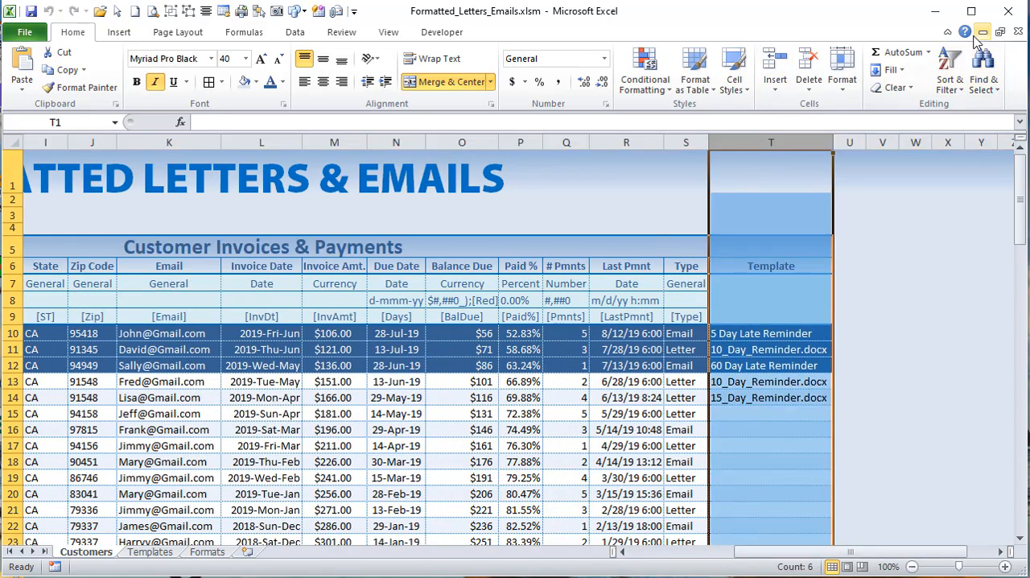
{"action": "left_click", "coordinate": [947, 33]}
{"action": "left_click", "coordinate": [772, 239]}
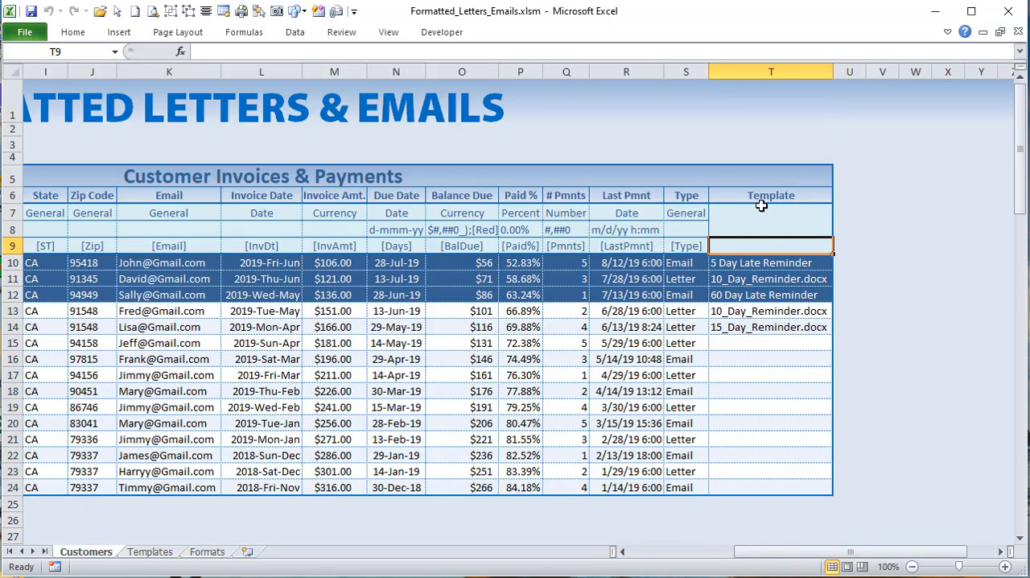
{"action": "left_click", "coordinate": [742, 324]}
{"action": "left_click", "coordinate": [751, 282]}
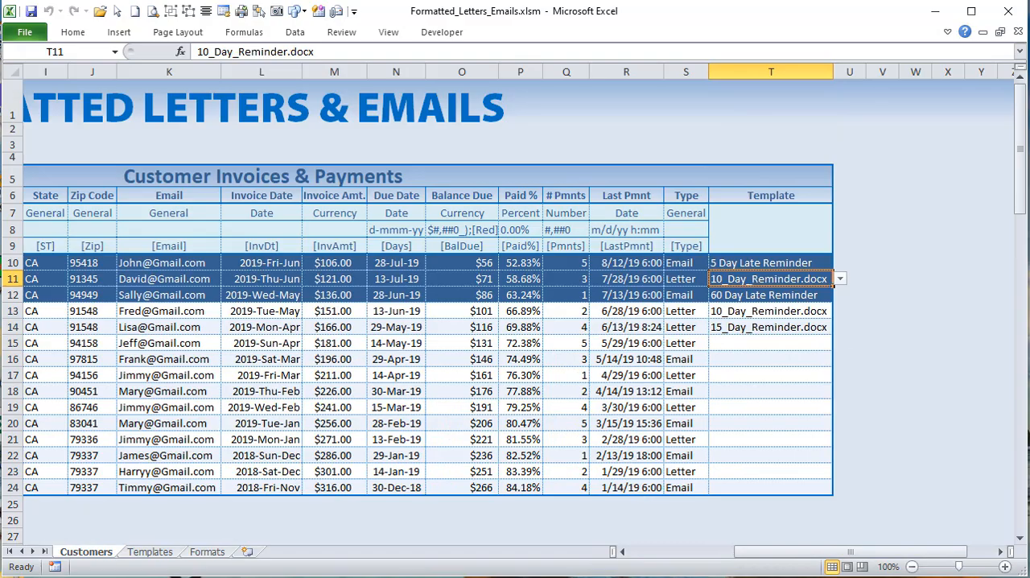
{"action": "key", "text": "alt+F11"}
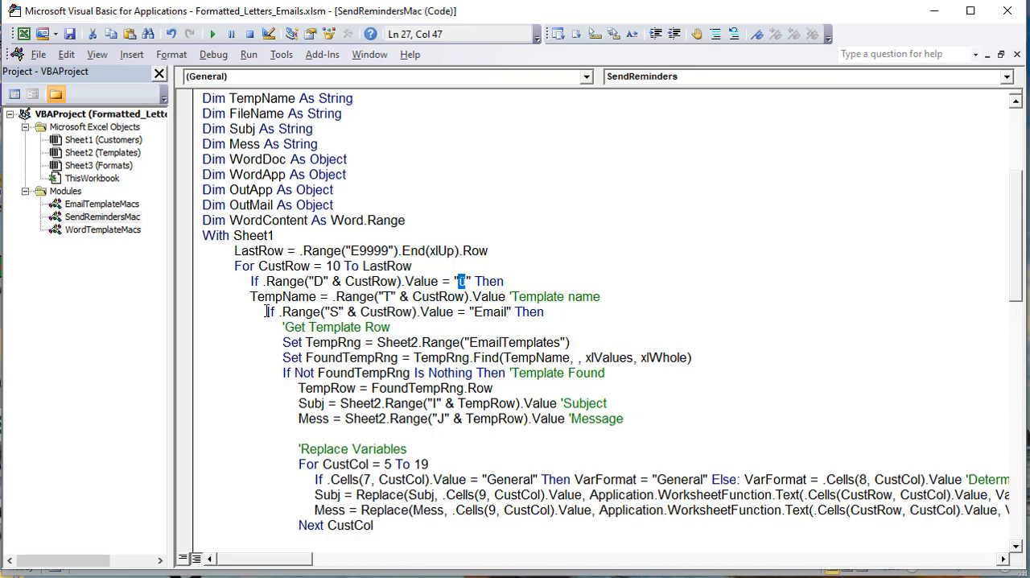
Step: Highlight the code of the Email branch and of the Letter Template branch to examine the macro's two sending paths
{"action": "left_click_drag", "start_coordinate": [598, 311], "coordinate": [376, 264]}
{"action": "scroll", "coordinate": [302, 403], "scroll_direction": "up", "scroll_amount": 6}
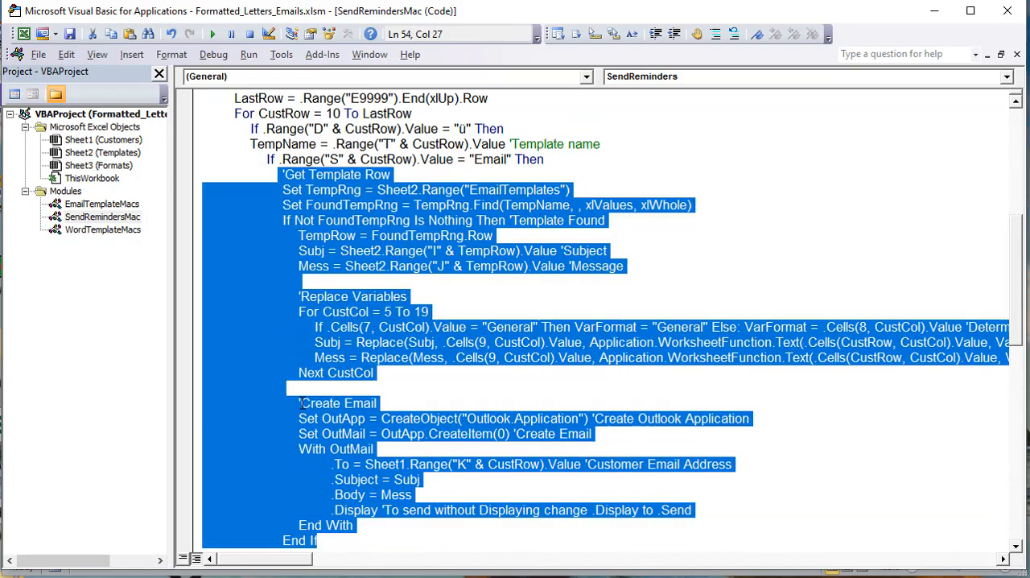
{"action": "scroll", "coordinate": [338, 370], "scroll_direction": "down", "scroll_amount": 1}
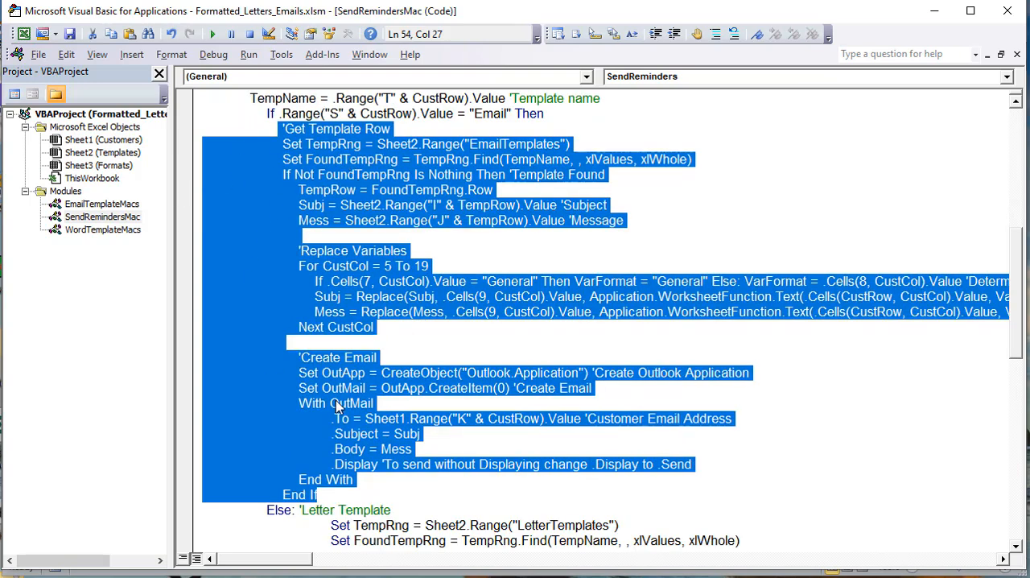
{"action": "scroll", "coordinate": [341, 406], "scroll_direction": "down", "scroll_amount": 3}
{"action": "left_click_drag", "start_coordinate": [318, 388], "coordinate": [507, 439]}
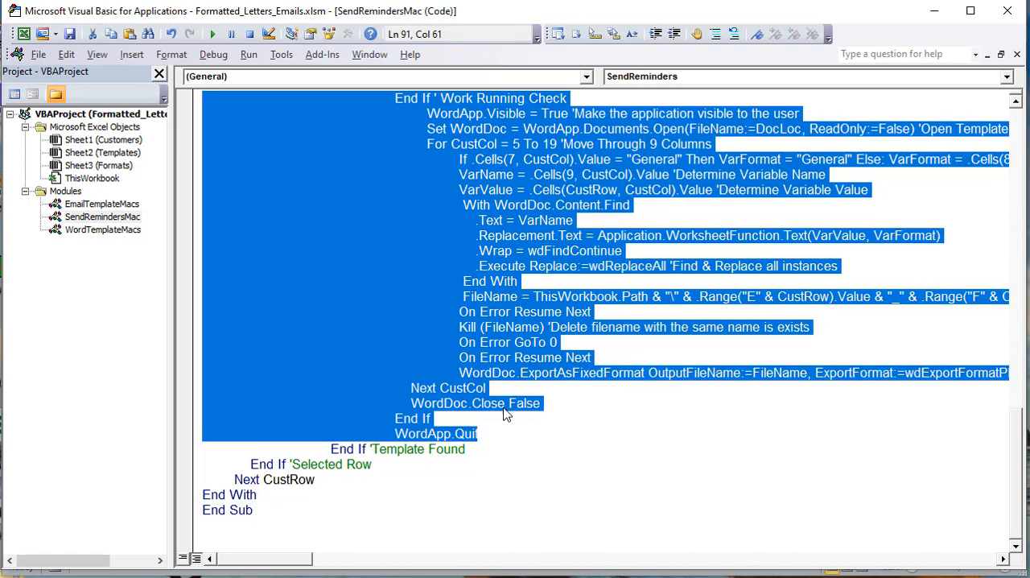
{"action": "scroll", "coordinate": [501, 443], "scroll_direction": "up", "scroll_amount": 3}
{"action": "scroll", "coordinate": [481, 437], "scroll_direction": "up", "scroll_amount": 4}
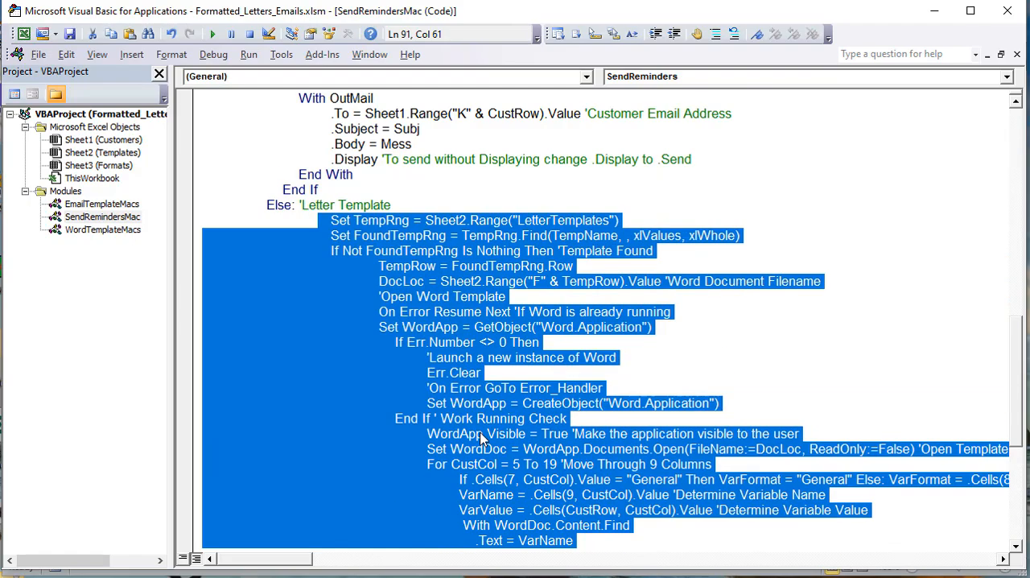
{"action": "scroll", "coordinate": [482, 437], "scroll_direction": "down", "scroll_amount": 7}
{"action": "scroll", "coordinate": [481, 437], "scroll_direction": "up", "scroll_amount": 4}
{"action": "scroll", "coordinate": [482, 437], "scroll_direction": "up", "scroll_amount": 8}
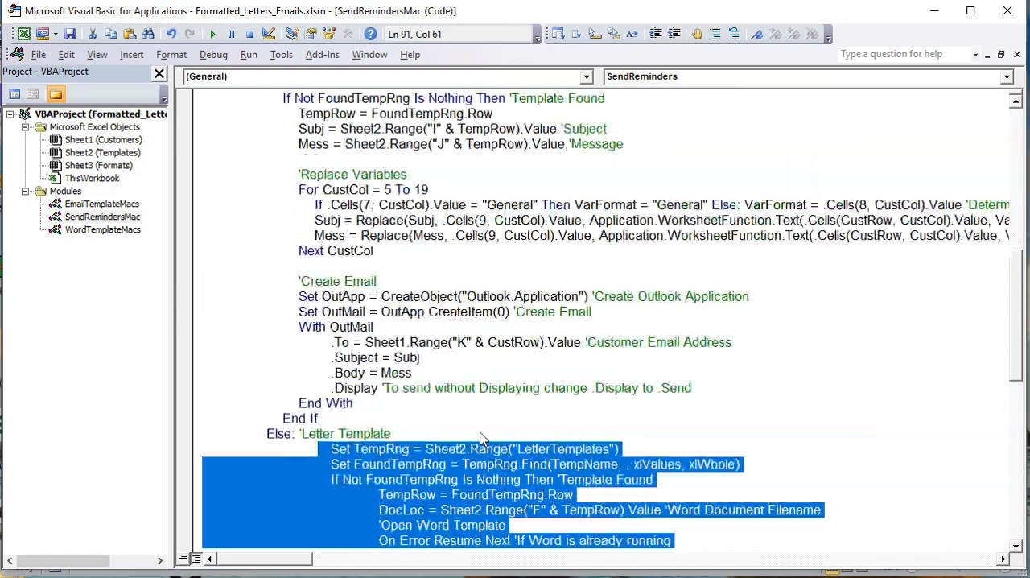
Step: Highlight the Email branch's variable replacement and email creation code, and review its column S condition and EmailTemplates range
{"action": "left_click_drag", "start_coordinate": [417, 403], "coordinate": [222, 190]}
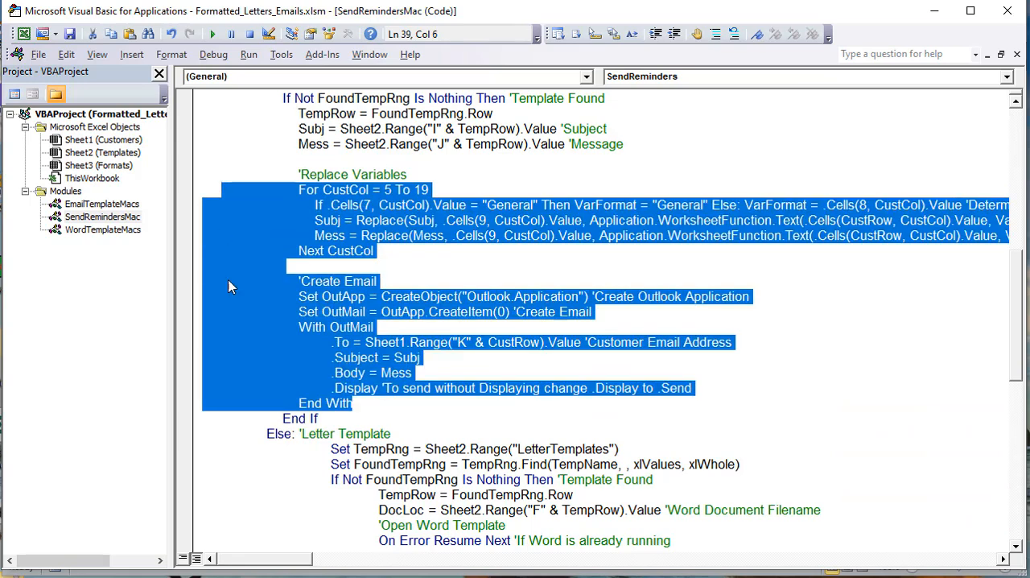
{"action": "scroll", "coordinate": [224, 233], "scroll_direction": "up", "scroll_amount": 3}
{"action": "left_click", "coordinate": [398, 266]}
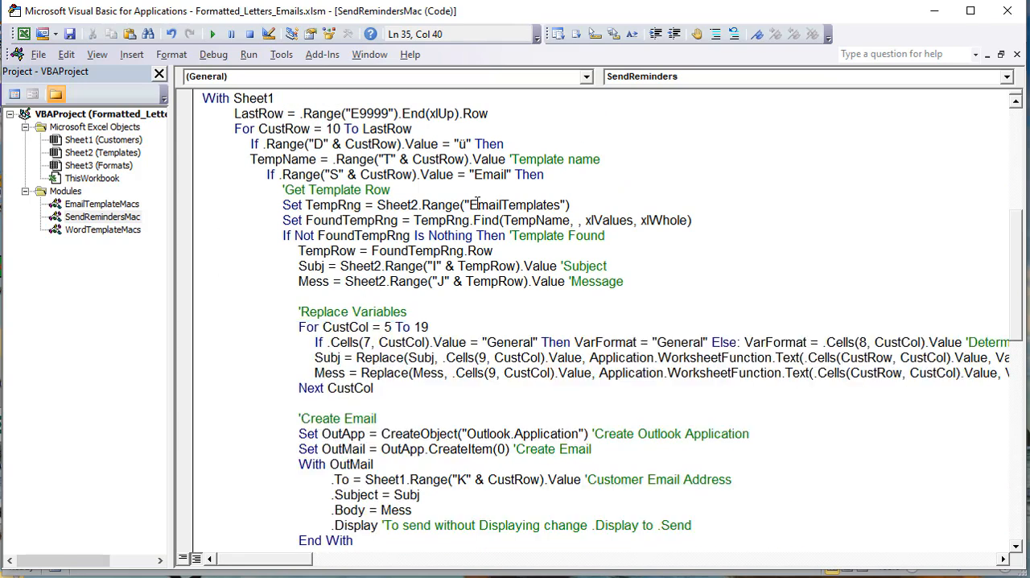
{"action": "left_click_drag", "start_coordinate": [547, 174], "coordinate": [264, 159]}
{"action": "left_click", "coordinate": [414, 204]}
Step: Check the template assigned in cell T10 of the Customers sheet and select 5 Day Late Reminder in the Templates sheet's email list
{"action": "key", "text": "alt+F11"}
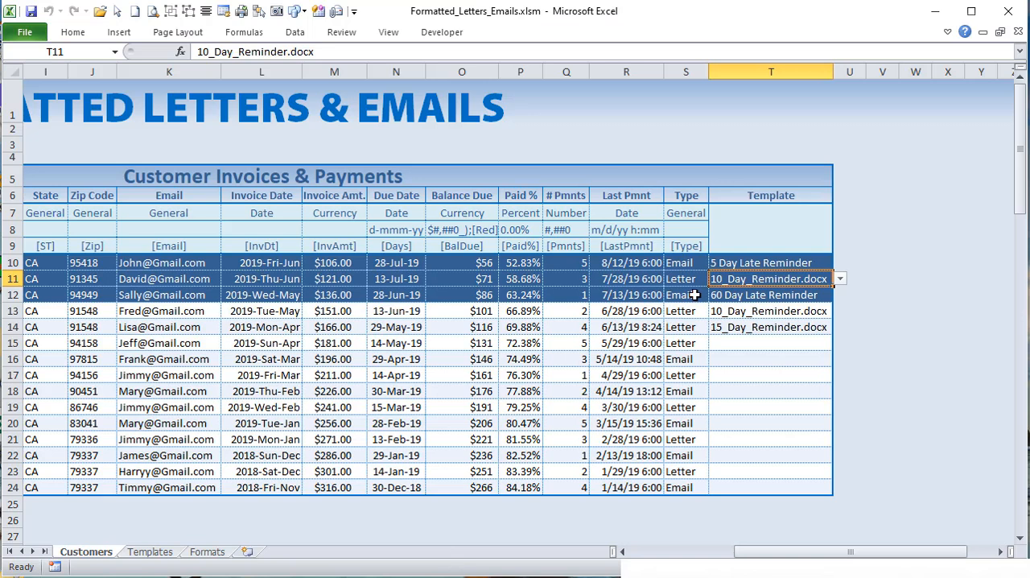
{"action": "left_click", "coordinate": [754, 264]}
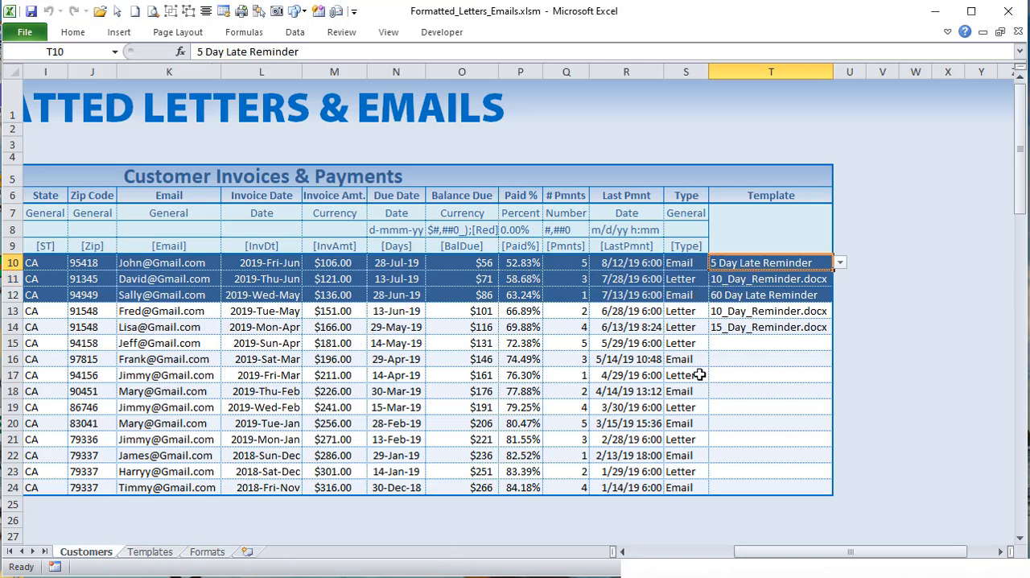
{"action": "left_click", "coordinate": [165, 558]}
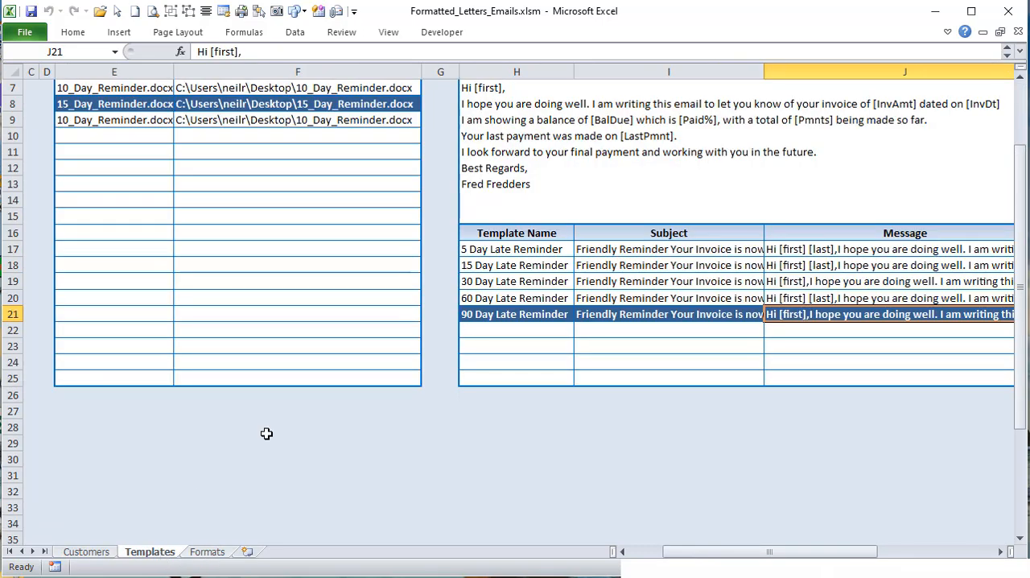
{"action": "left_click", "coordinate": [548, 249]}
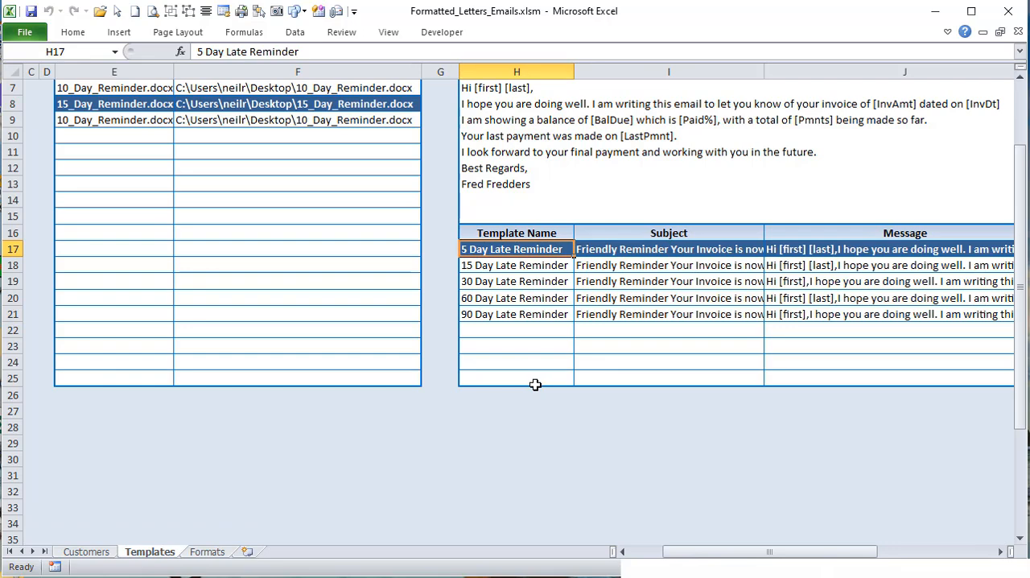
{"action": "scroll", "coordinate": [536, 385], "scroll_direction": "up", "scroll_amount": 2}
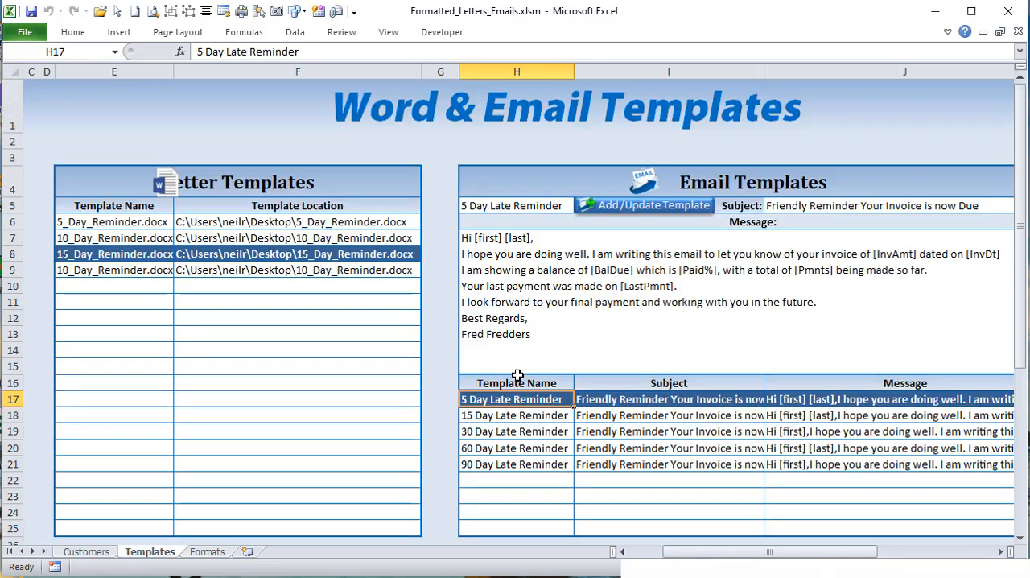
Step: Highlight the email template names in H17:H21 for review, reselect H17, and return to the SendReminders code
{"action": "left_click_drag", "start_coordinate": [520, 398], "coordinate": [530, 464]}
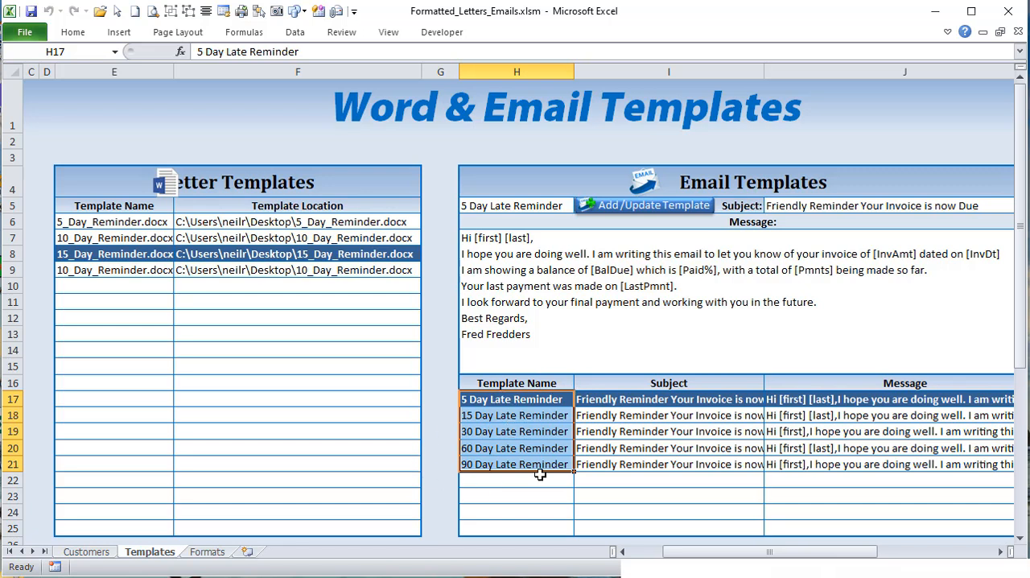
{"action": "left_click", "coordinate": [479, 400]}
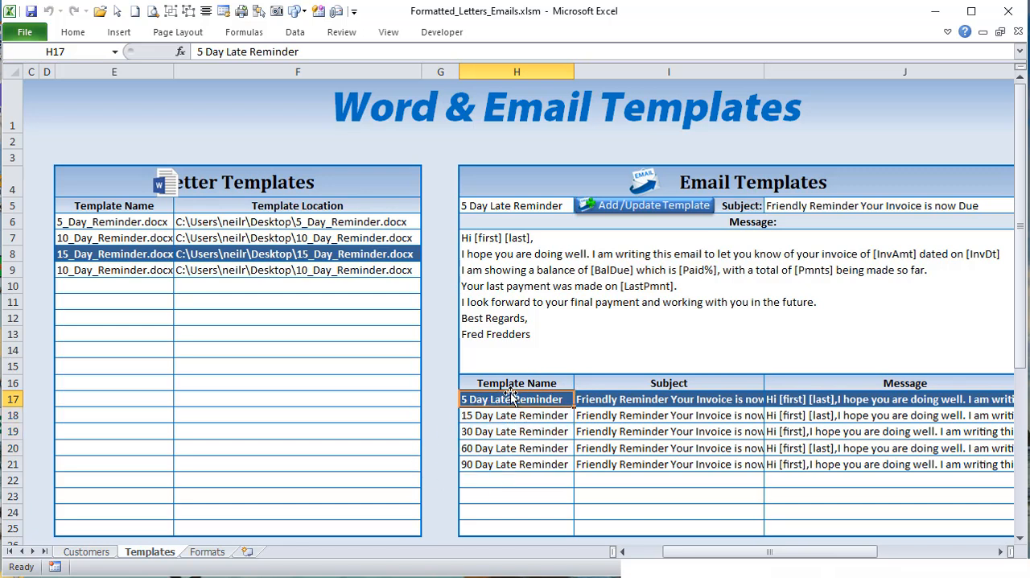
{"action": "left_click_drag", "start_coordinate": [510, 397], "coordinate": [521, 460]}
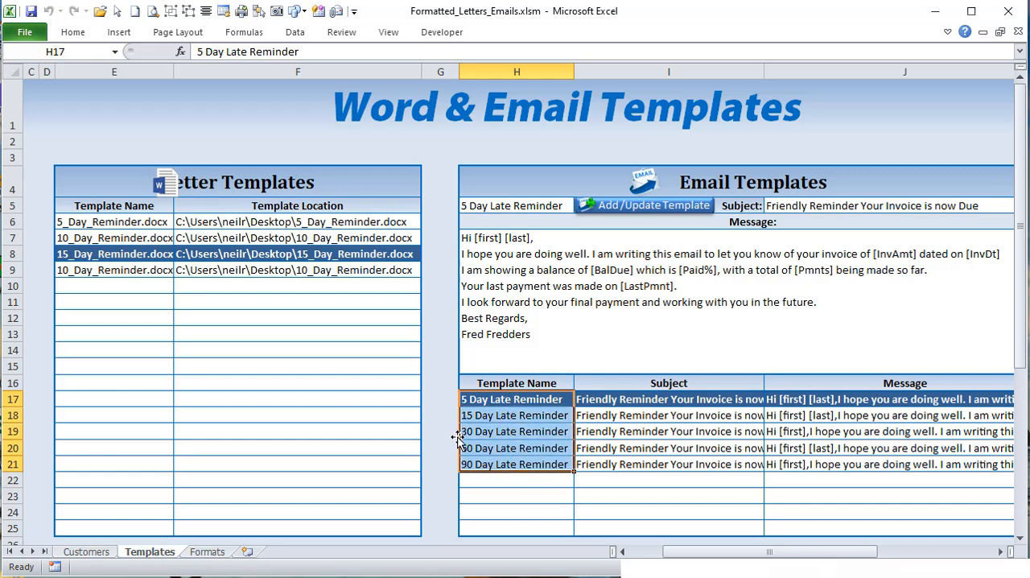
{"action": "left_click", "coordinate": [521, 400]}
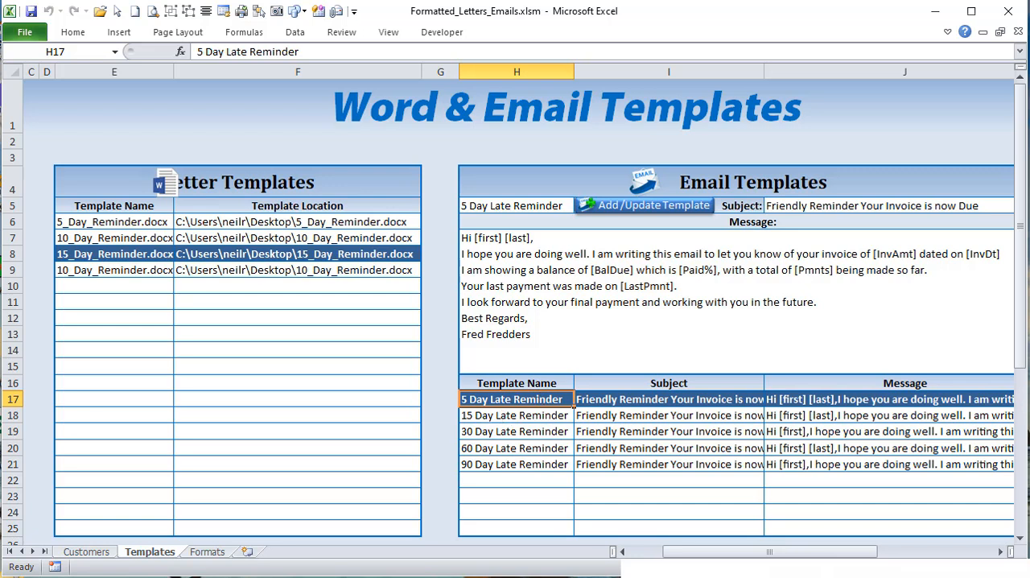
{"action": "key", "text": "alt+F11"}
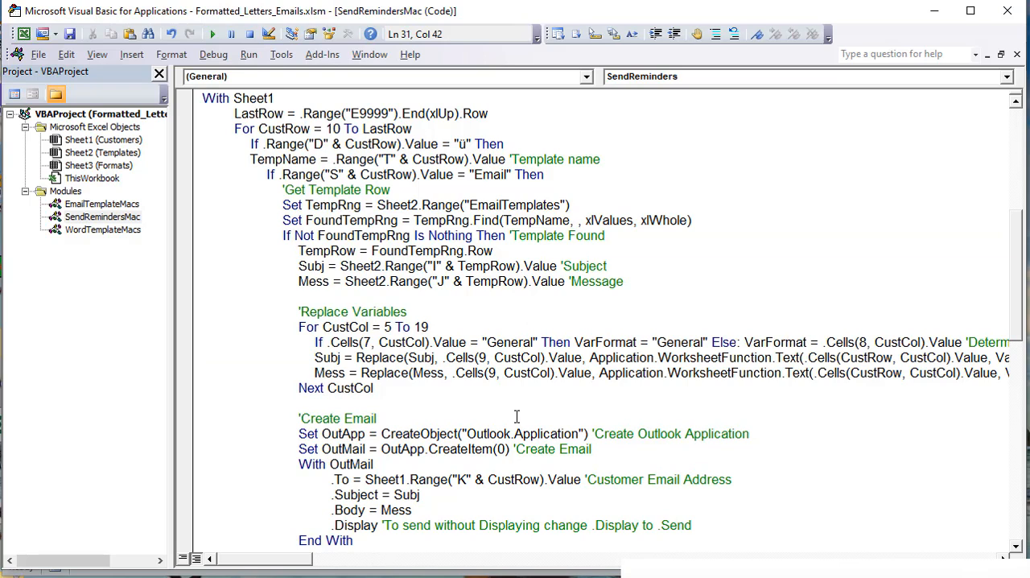
Step: Highlight the TempRng assignment to the EmailTemplates range and the parts of the FoundTempRng Find statement to review the template lookup
{"action": "left_click_drag", "start_coordinate": [570, 204], "coordinate": [283, 200]}
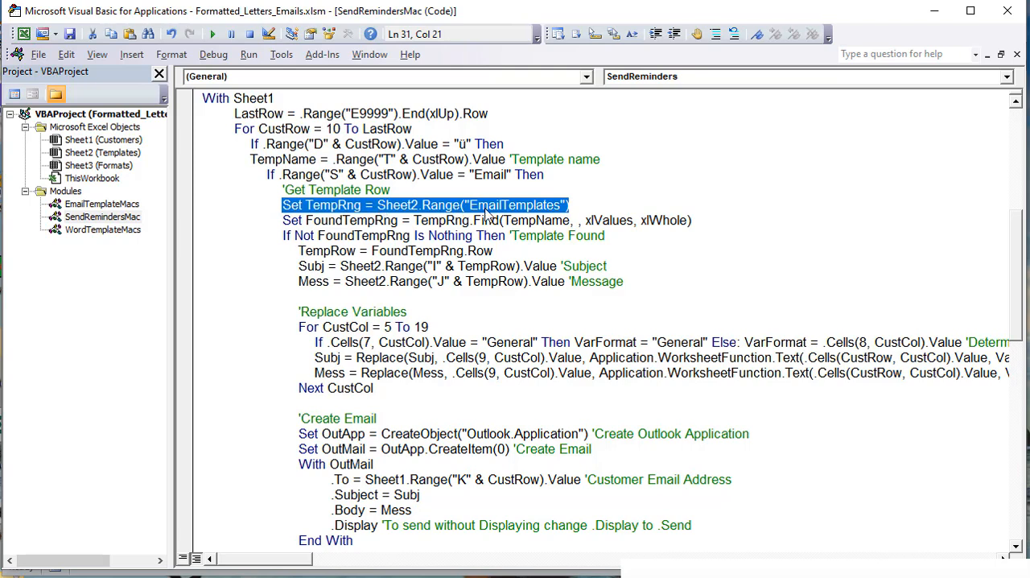
{"action": "left_click_drag", "start_coordinate": [569, 205], "coordinate": [379, 206]}
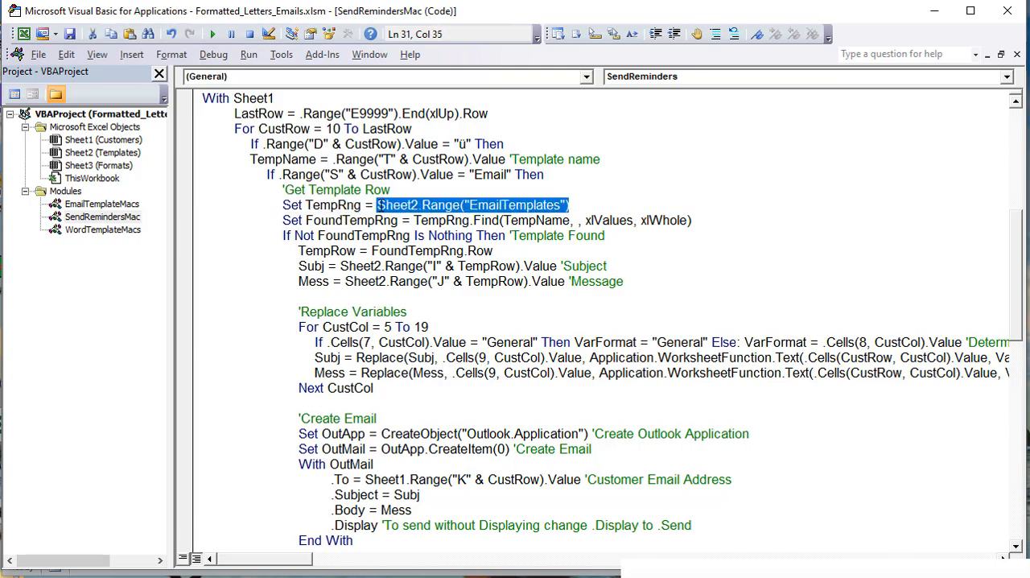
{"action": "left_click_drag", "start_coordinate": [579, 204], "coordinate": [306, 220]}
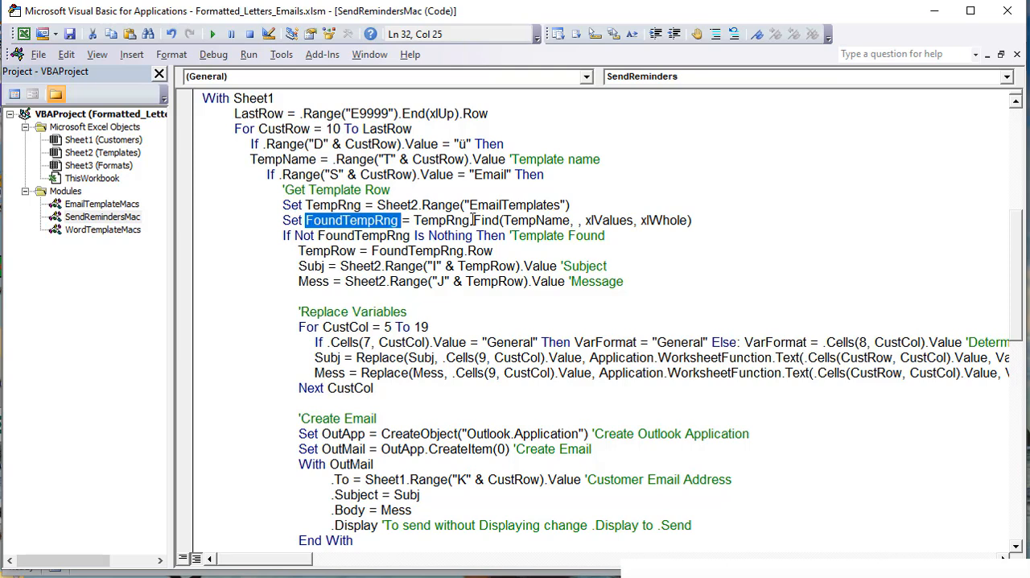
{"action": "left_click_drag", "start_coordinate": [473, 220], "coordinate": [412, 222]}
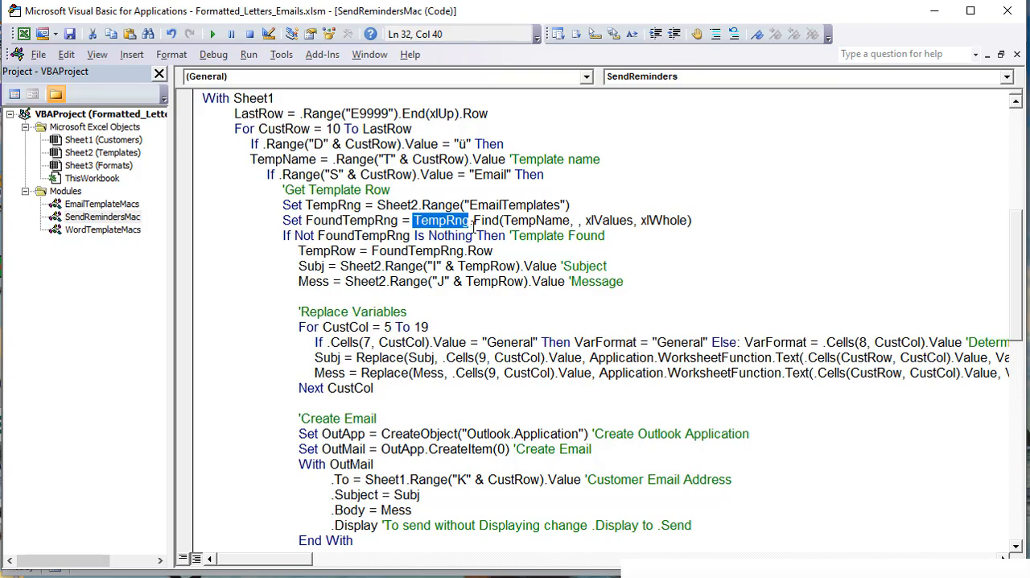
{"action": "left_click_drag", "start_coordinate": [571, 220], "coordinate": [502, 221]}
{"action": "left_click", "coordinate": [616, 223]}
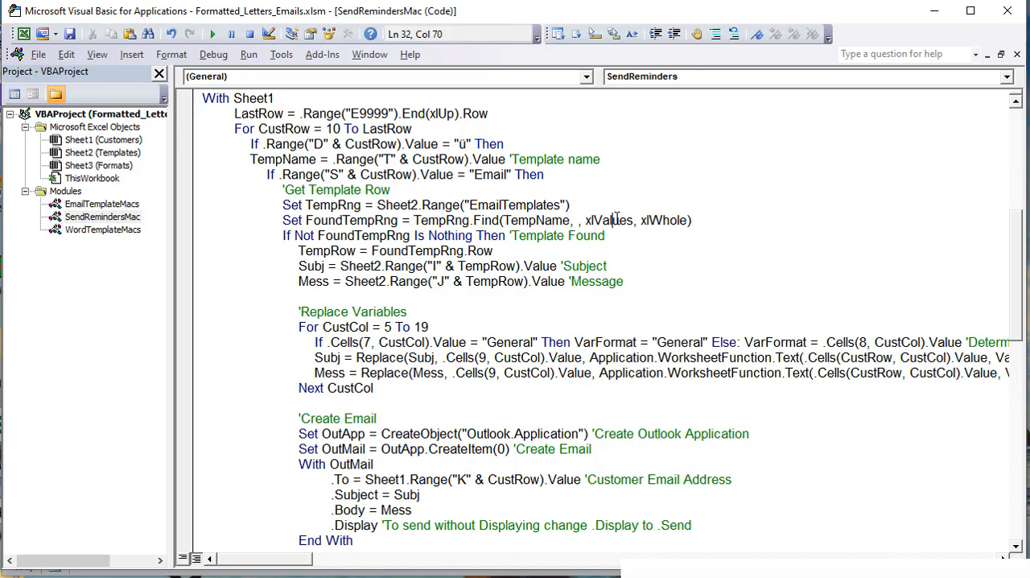
{"action": "left_click_drag", "start_coordinate": [712, 221], "coordinate": [283, 222]}
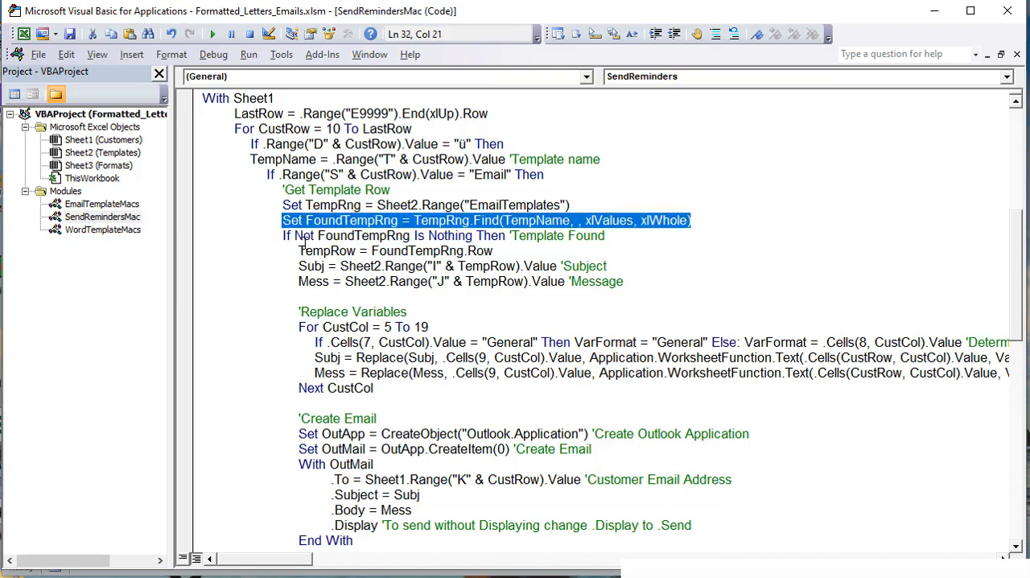
Step: Highlight Not and Nothing in the FoundTempRng condition, plus the code block that runs for a found template
{"action": "left_click", "coordinate": [294, 235]}
{"action": "left_click_drag", "start_coordinate": [300, 235], "coordinate": [318, 235]}
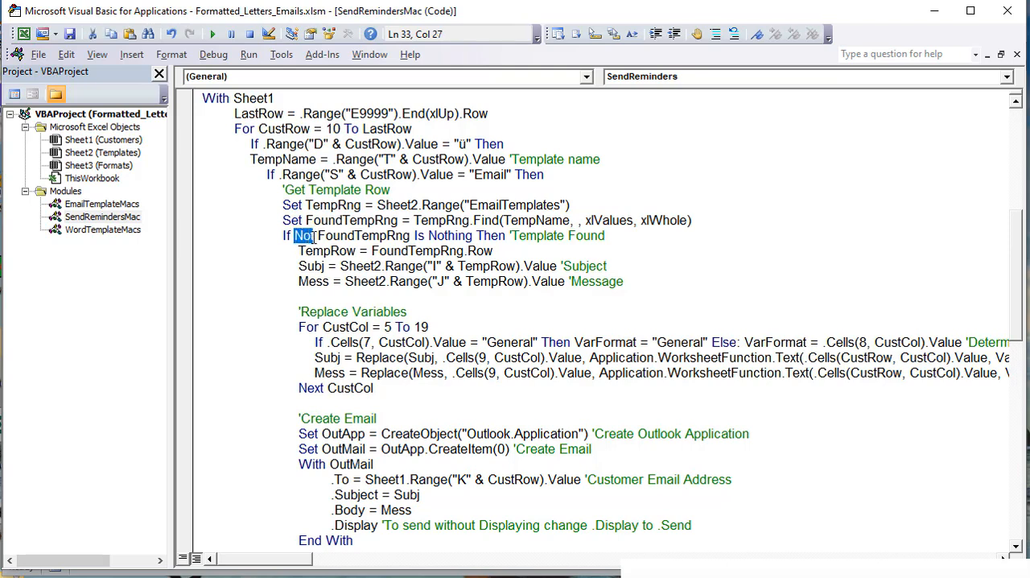
{"action": "double_click", "coordinate": [437, 235]}
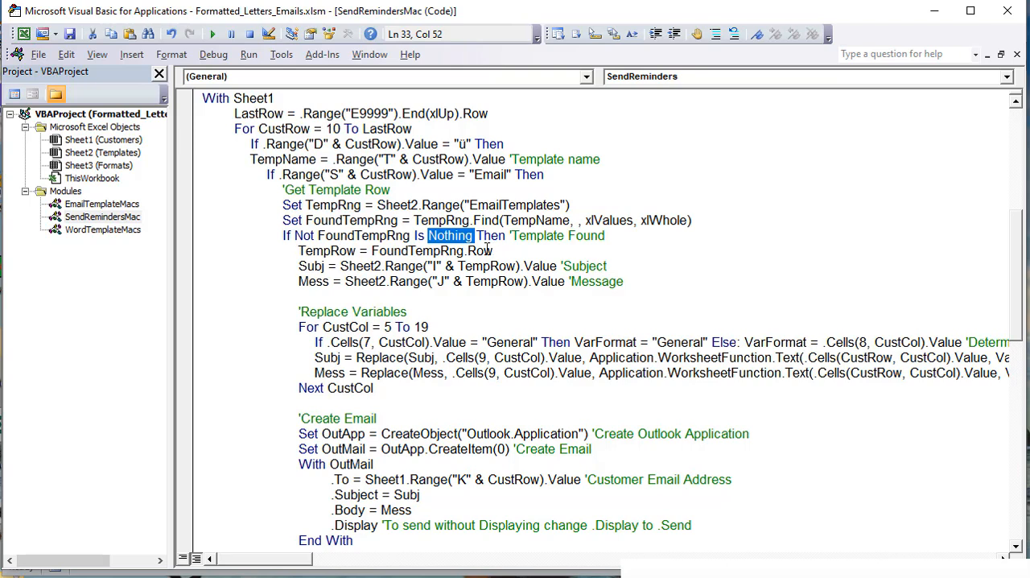
{"action": "left_click_drag", "start_coordinate": [294, 251], "coordinate": [381, 389]}
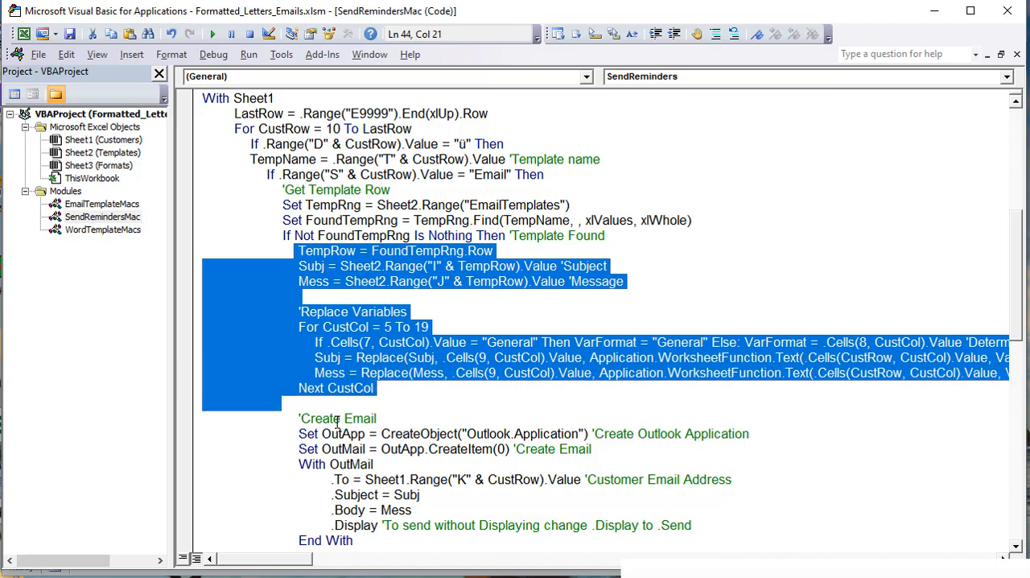
{"action": "left_click", "coordinate": [425, 327]}
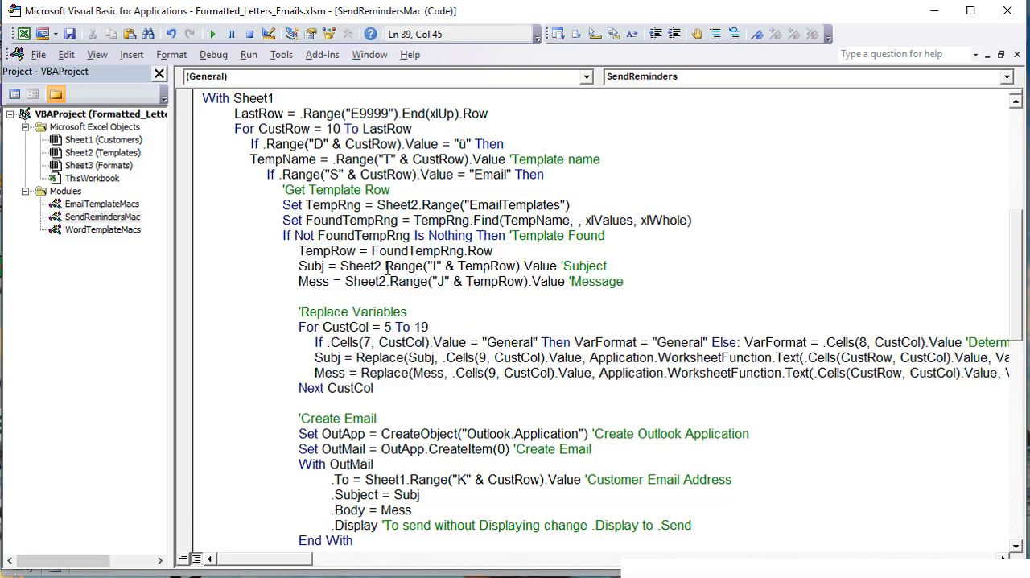
Step: Highlight the TempRow assignment and its FoundTempRng reference to review how the template row is determined
{"action": "left_click_drag", "start_coordinate": [499, 250], "coordinate": [299, 256]}
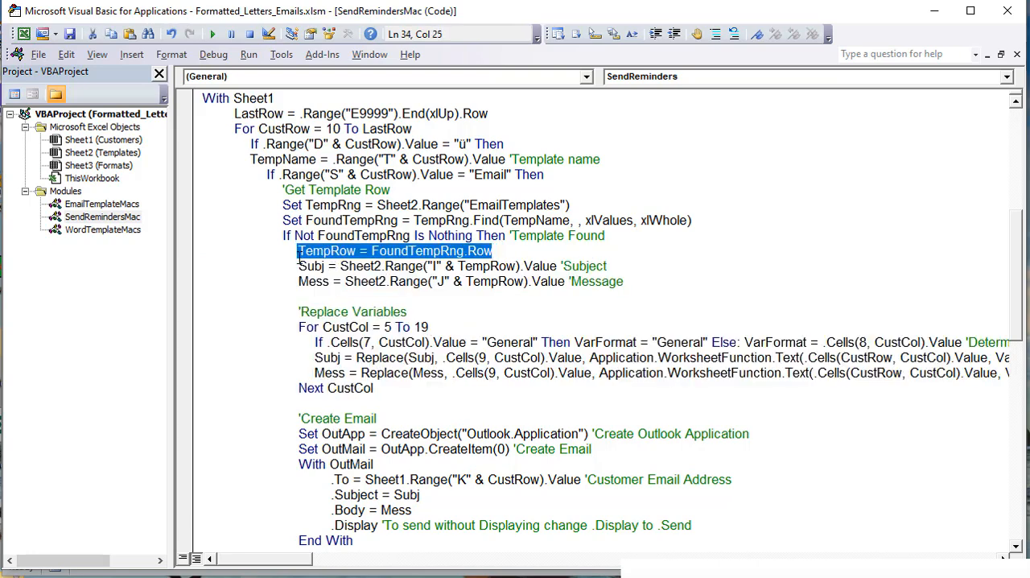
{"action": "left_click", "coordinate": [357, 255]}
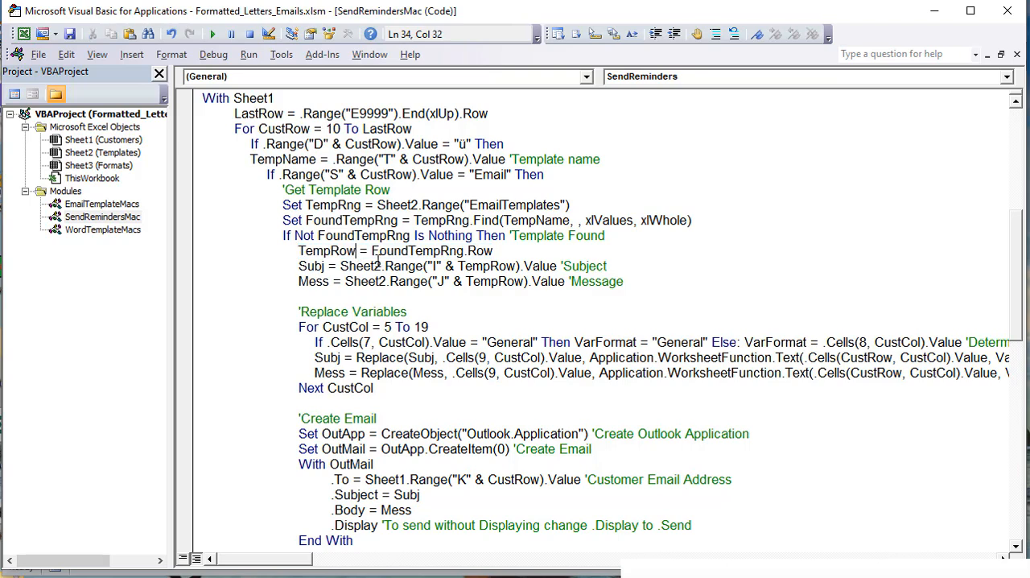
{"action": "left_click_drag", "start_coordinate": [372, 251], "coordinate": [466, 252]}
{"action": "left_click", "coordinate": [467, 251]}
{"action": "double_click", "coordinate": [405, 251]}
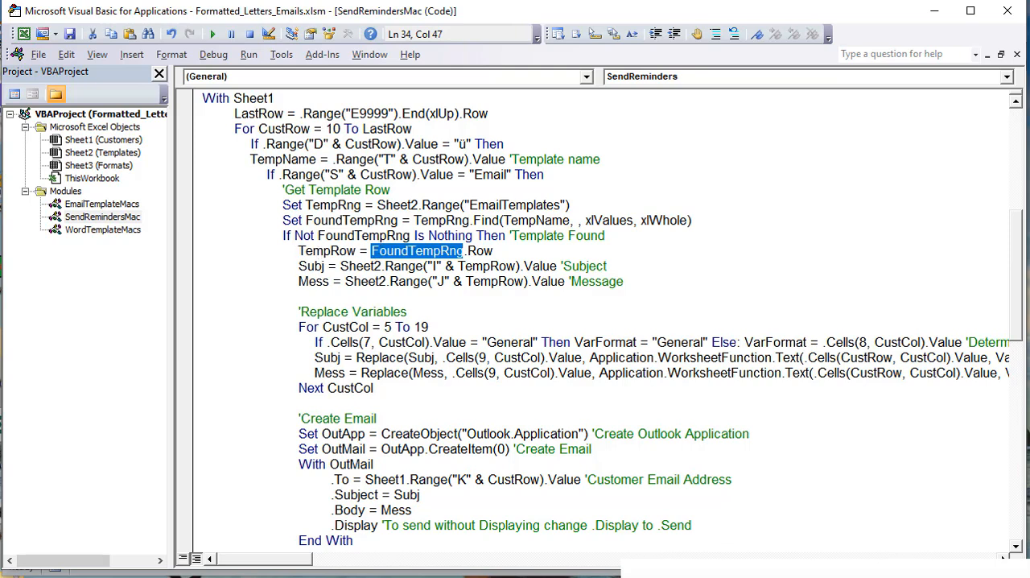
Step: Check the 5 Day Late Reminder's subject in I17 and message in J17 of the Templates sheet, and return to the macro code
{"action": "key", "text": "alt+F11"}
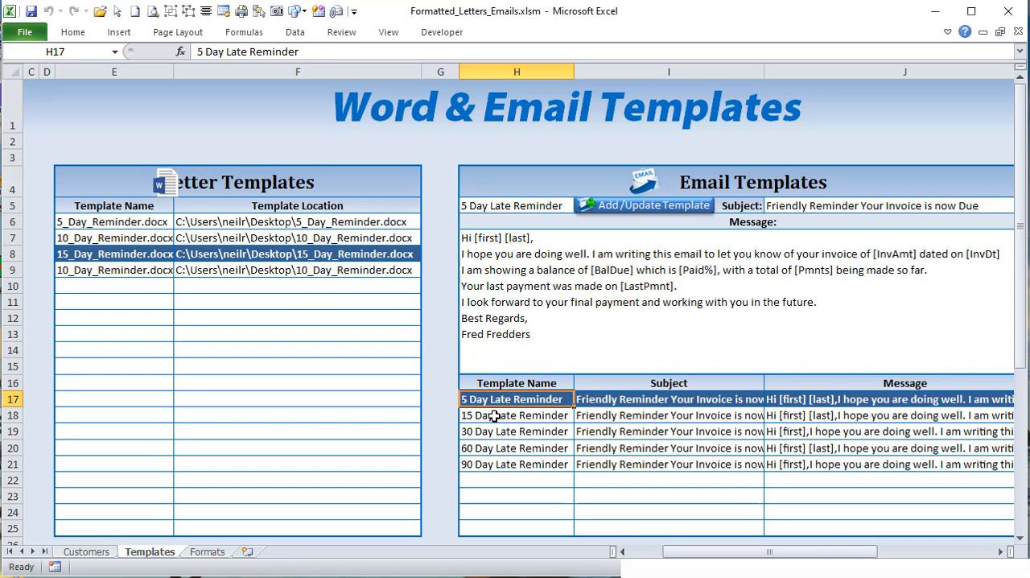
{"action": "left_click", "coordinate": [611, 401]}
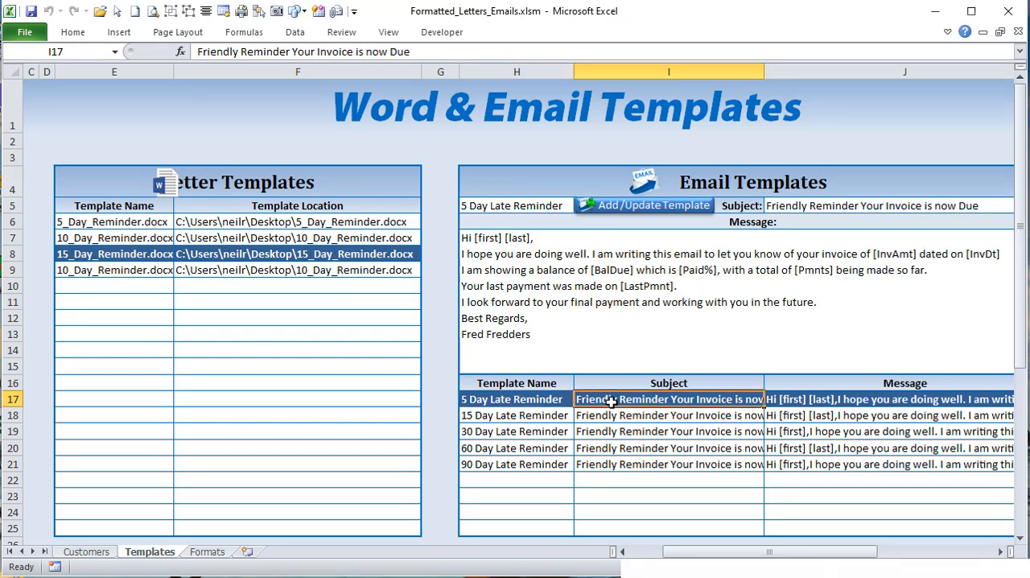
{"action": "left_click", "coordinate": [823, 402]}
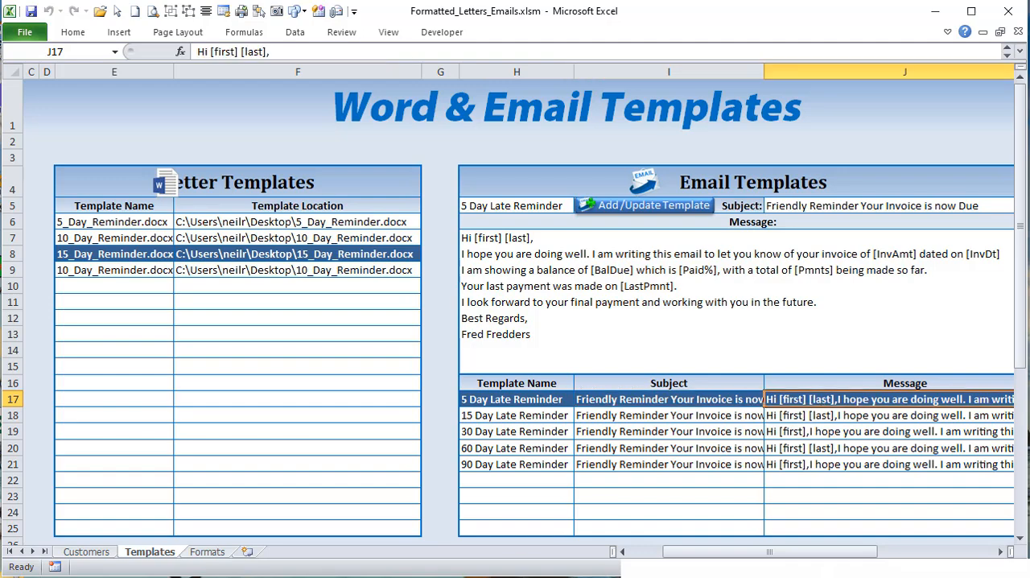
{"action": "key", "text": "alt+F11"}
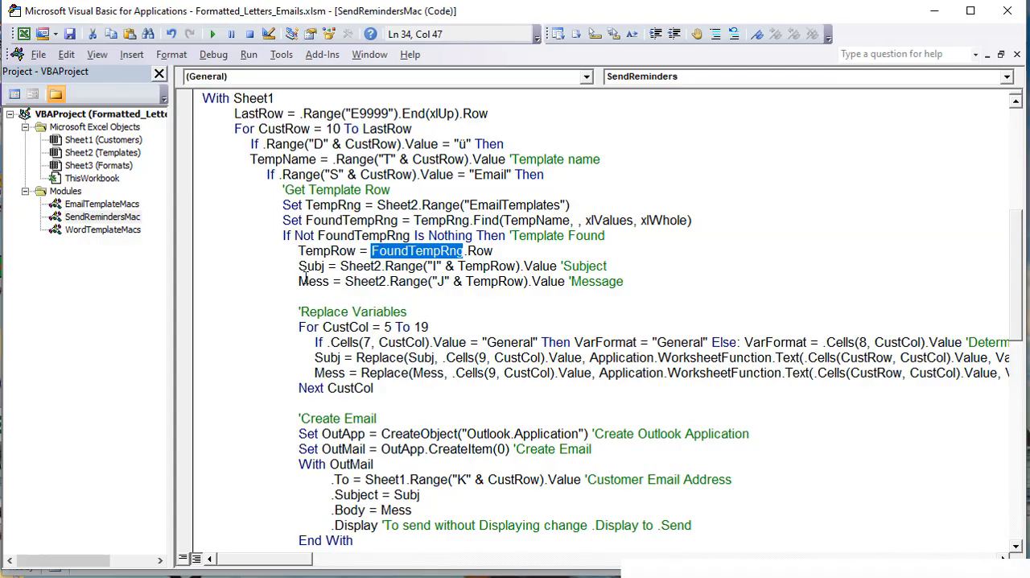
Step: Highlight the Subj and Mess assignments that read columns I and J of the template row
{"action": "left_click_drag", "start_coordinate": [299, 270], "coordinate": [323, 271]}
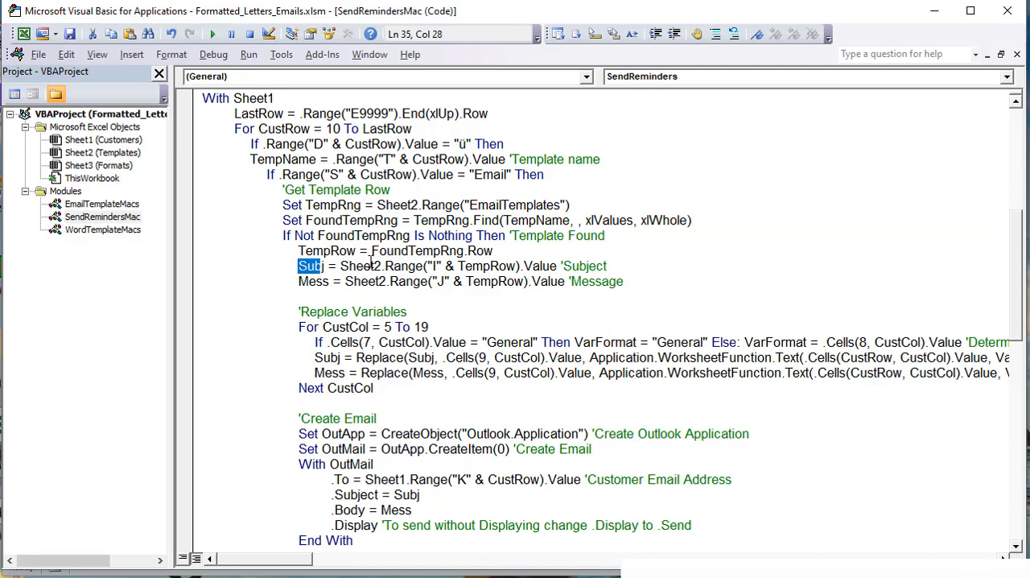
{"action": "left_click_drag", "start_coordinate": [633, 266], "coordinate": [320, 268]}
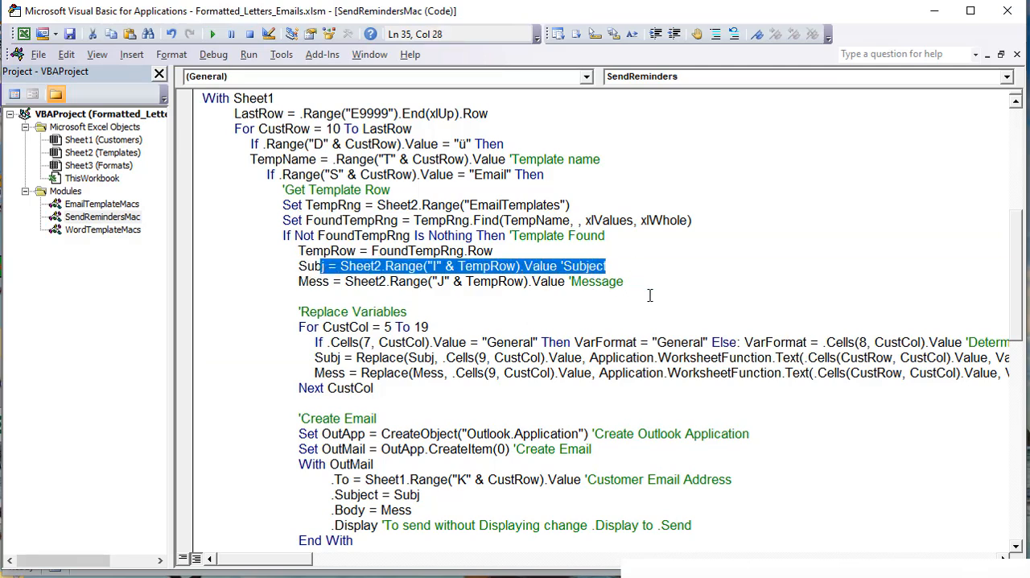
{"action": "left_click_drag", "start_coordinate": [651, 287], "coordinate": [310, 285]}
Step: Open the Customers sheet and compare the [last] and [first] variables in row 9 with the customer values in E10 and F10
{"action": "key", "text": "alt+F11"}
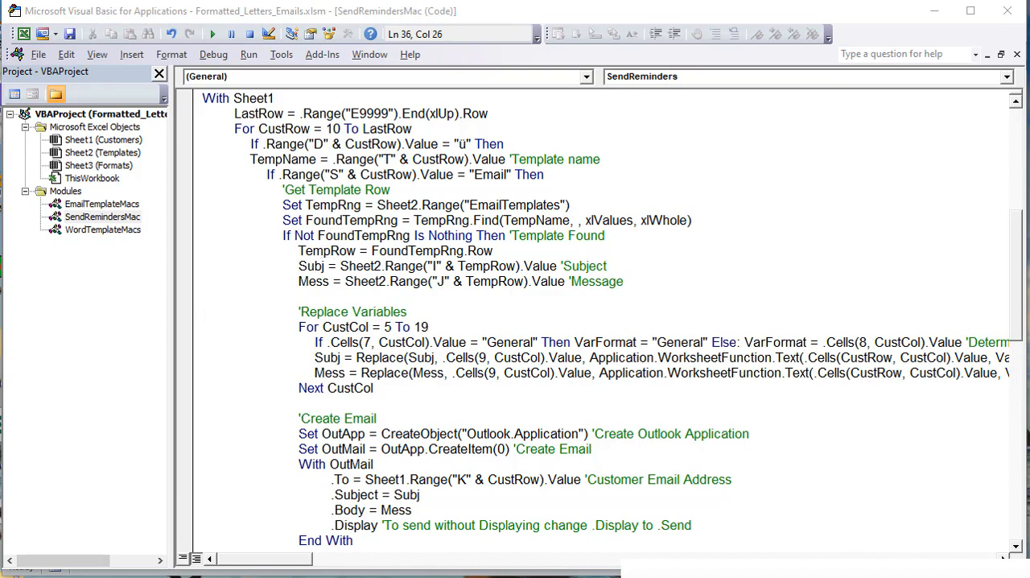
{"action": "key", "text": "alt+F11"}
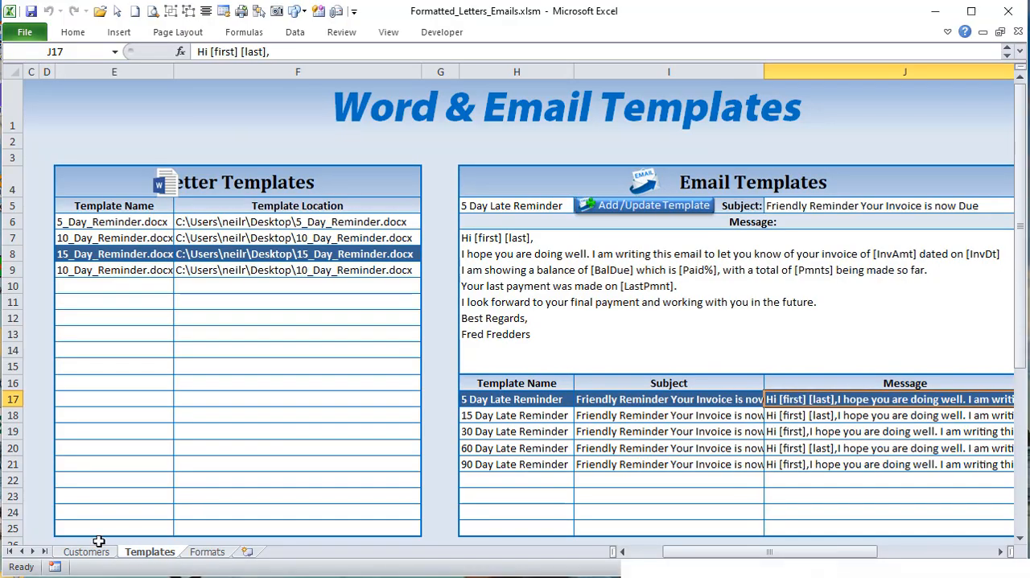
{"action": "left_click", "coordinate": [95, 552]}
{"action": "left_click_drag", "start_coordinate": [821, 552], "coordinate": [660, 569]}
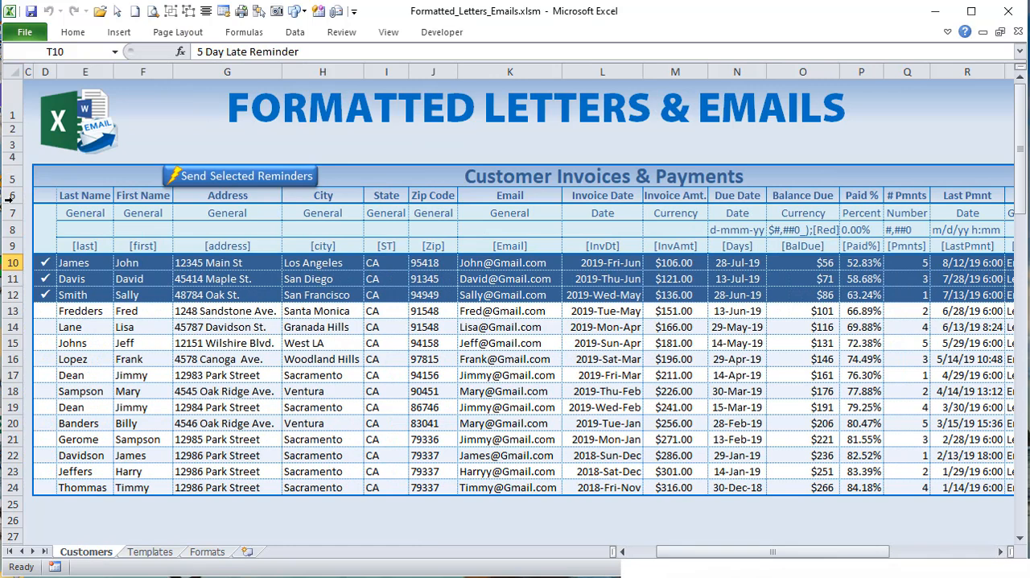
{"action": "left_click", "coordinate": [77, 246]}
{"action": "left_click", "coordinate": [78, 265]}
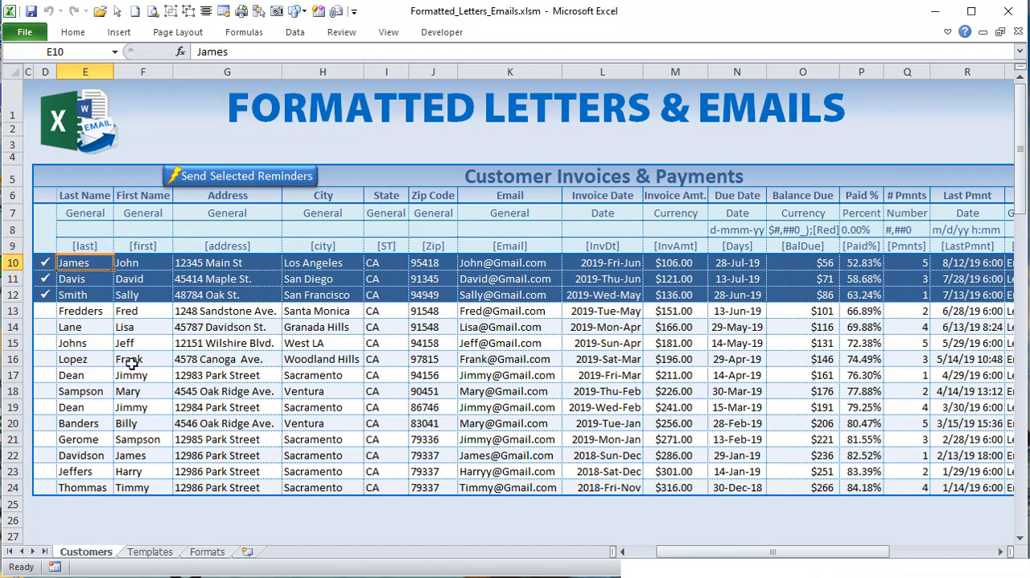
{"action": "left_click", "coordinate": [159, 245]}
{"action": "left_click", "coordinate": [154, 263]}
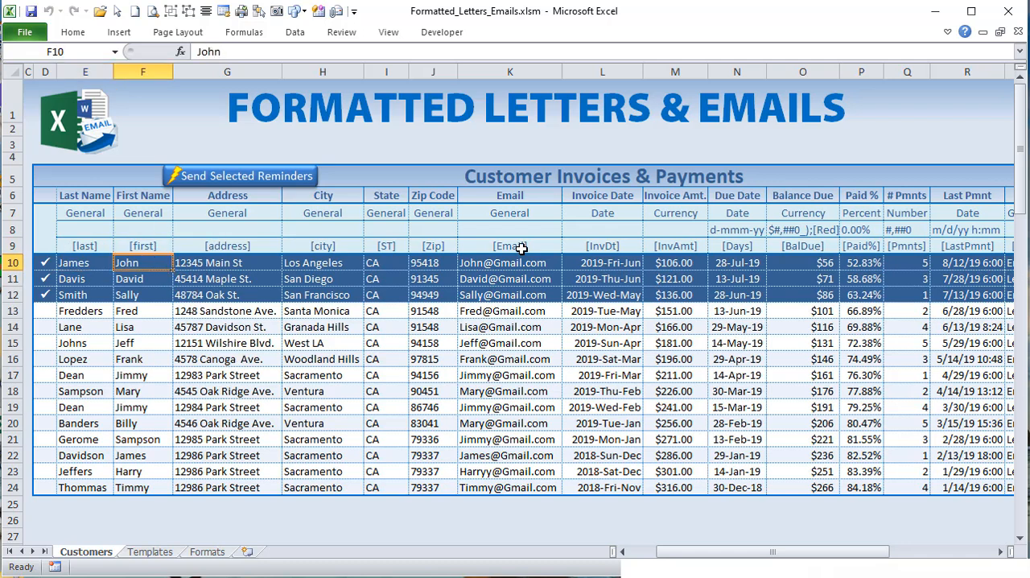
Step: Compare the [Days] variable in N9 with the date in N10 and the Due Date heading in N6
{"action": "left_click", "coordinate": [726, 250]}
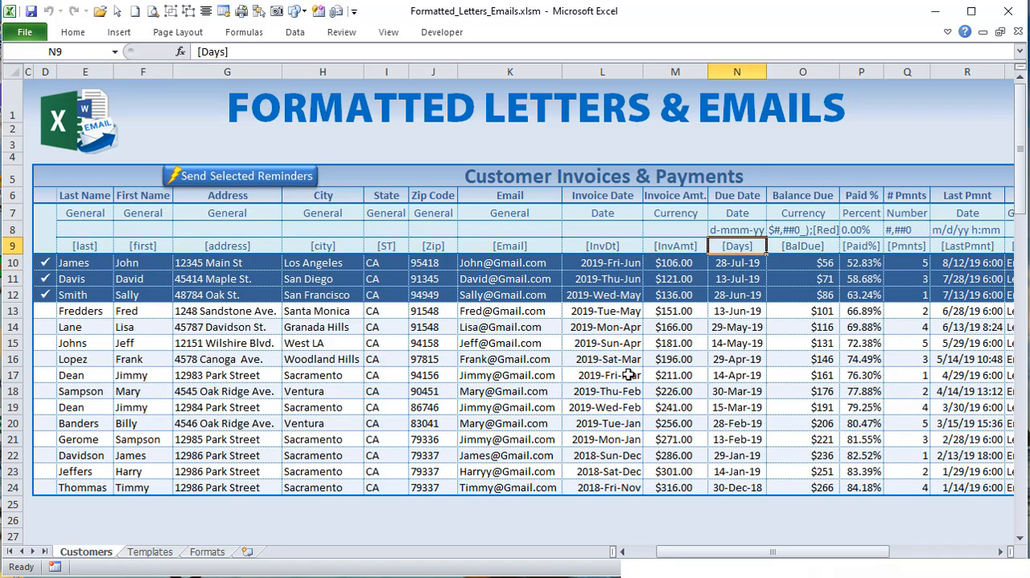
{"action": "left_click", "coordinate": [754, 263]}
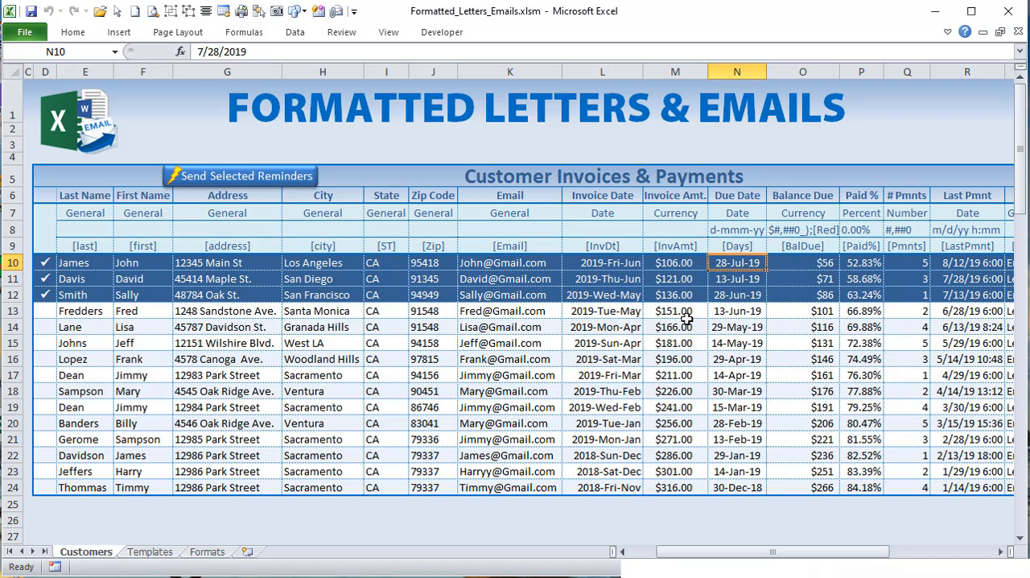
{"action": "left_click", "coordinate": [748, 245]}
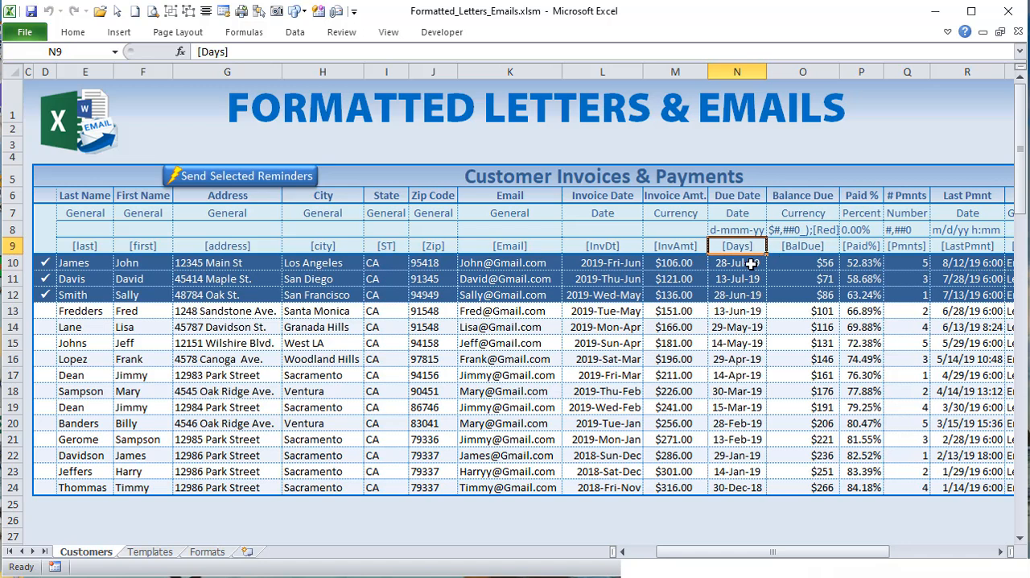
{"action": "left_click", "coordinate": [751, 263]}
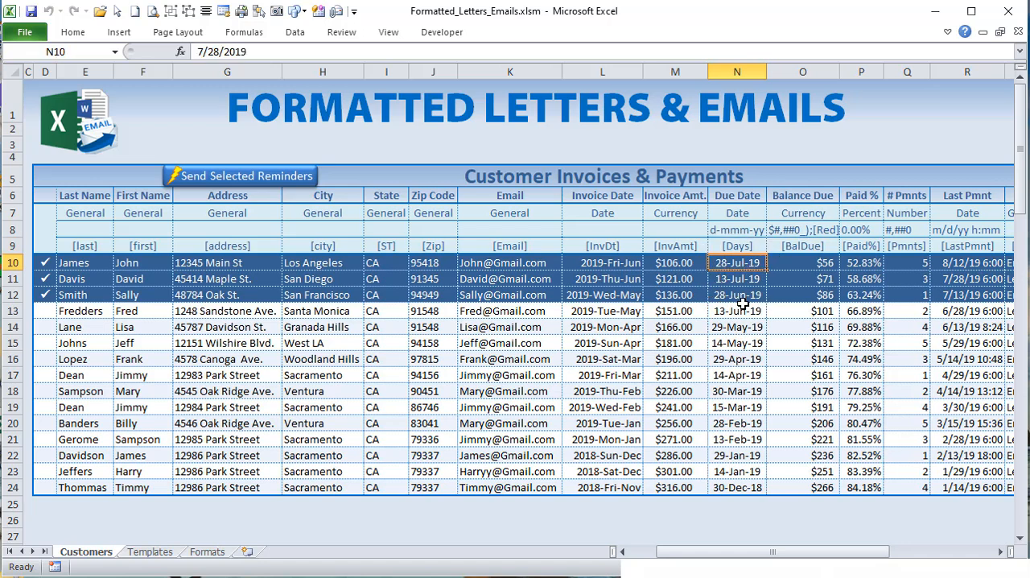
{"action": "left_click", "coordinate": [726, 247]}
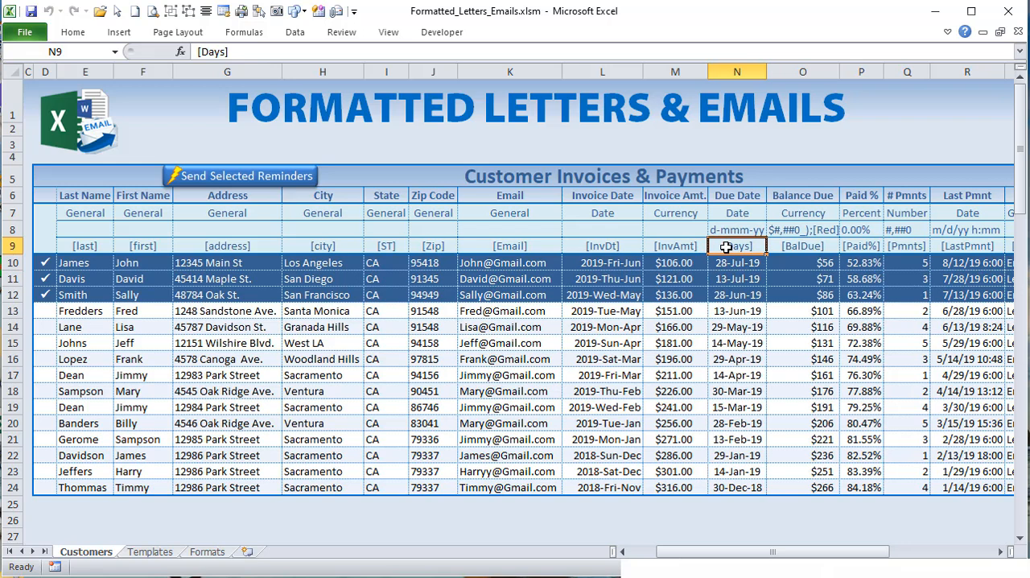
{"action": "left_click", "coordinate": [720, 191]}
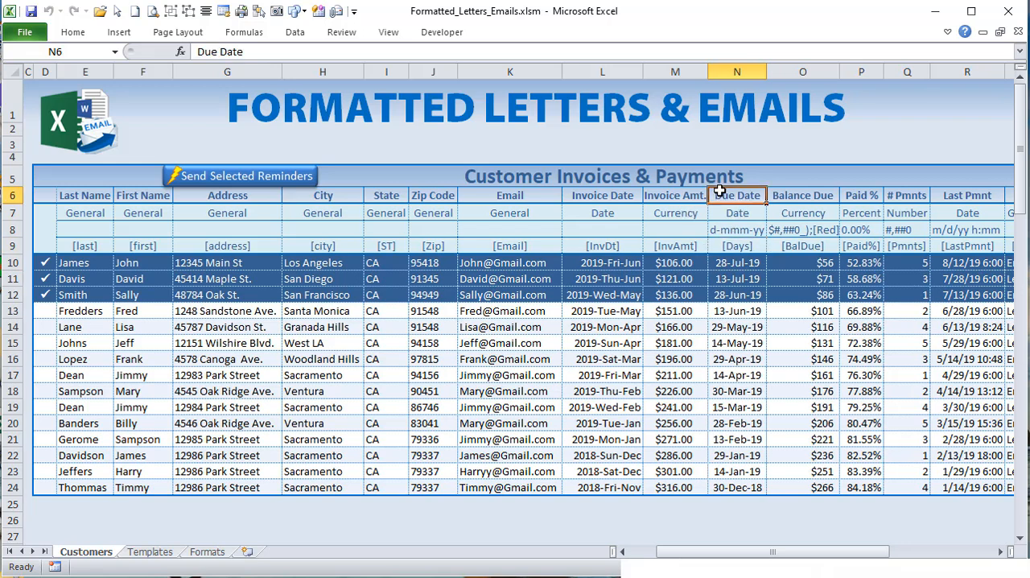
{"action": "left_click", "coordinate": [741, 243]}
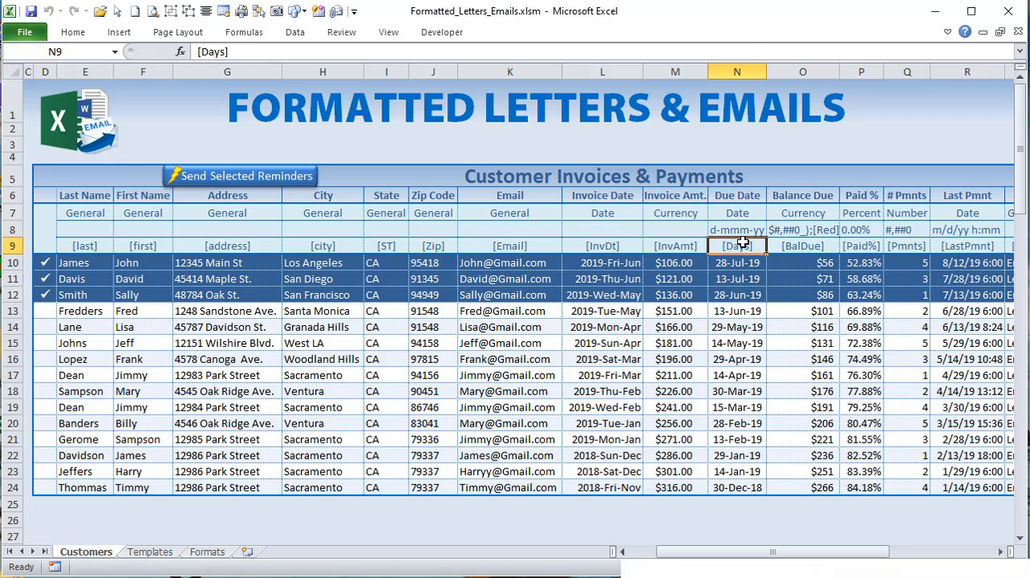
Step: Open N9 for editing and leave its [Days] text as is, recheck N10, and select the [BalDue] variable in O9
{"action": "double_click", "coordinate": [738, 244]}
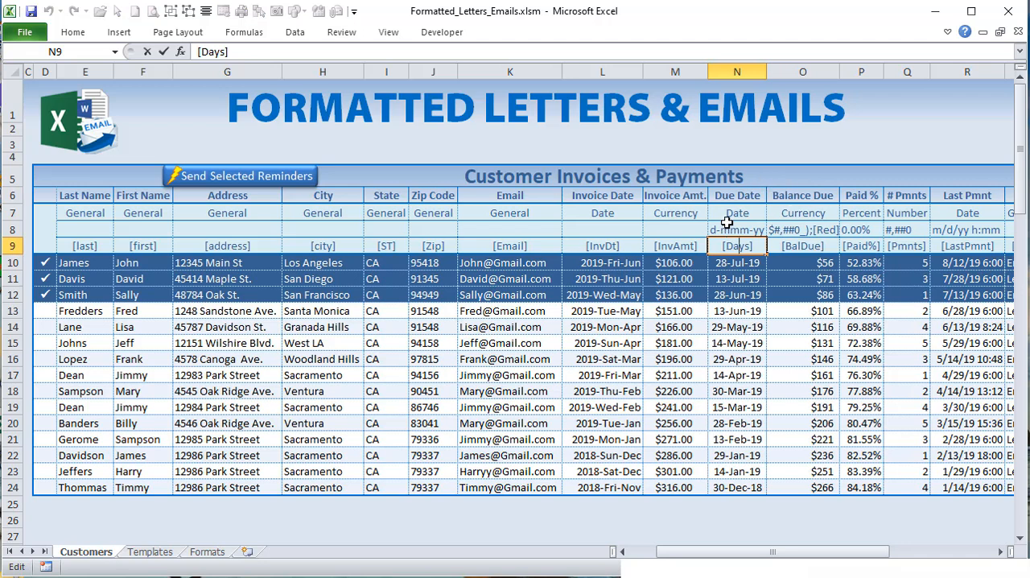
{"action": "left_click", "coordinate": [729, 217]}
{"action": "left_click", "coordinate": [747, 243]}
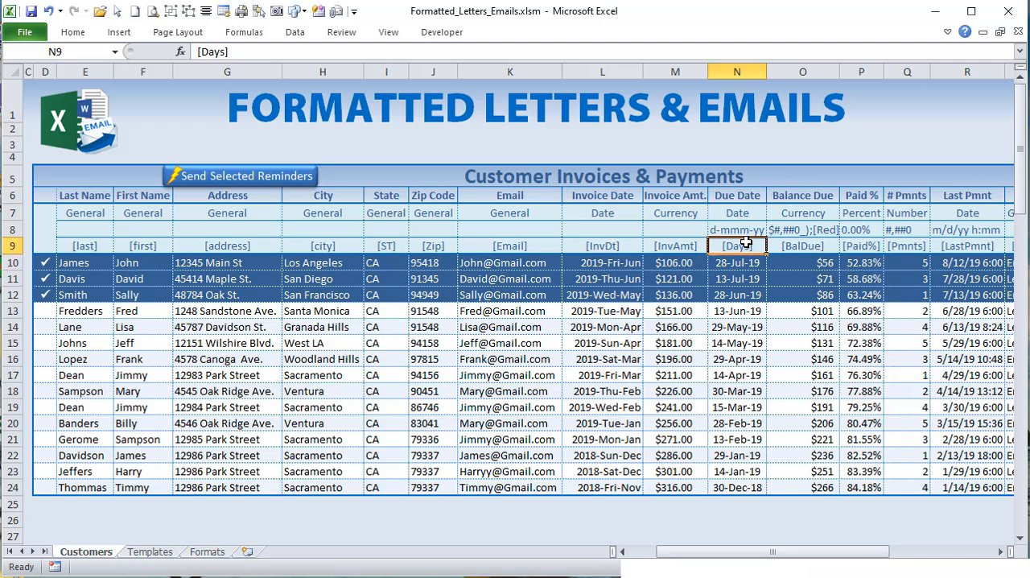
{"action": "left_click", "coordinate": [714, 264]}
{"action": "left_click", "coordinate": [733, 246]}
{"action": "left_click", "coordinate": [735, 264]}
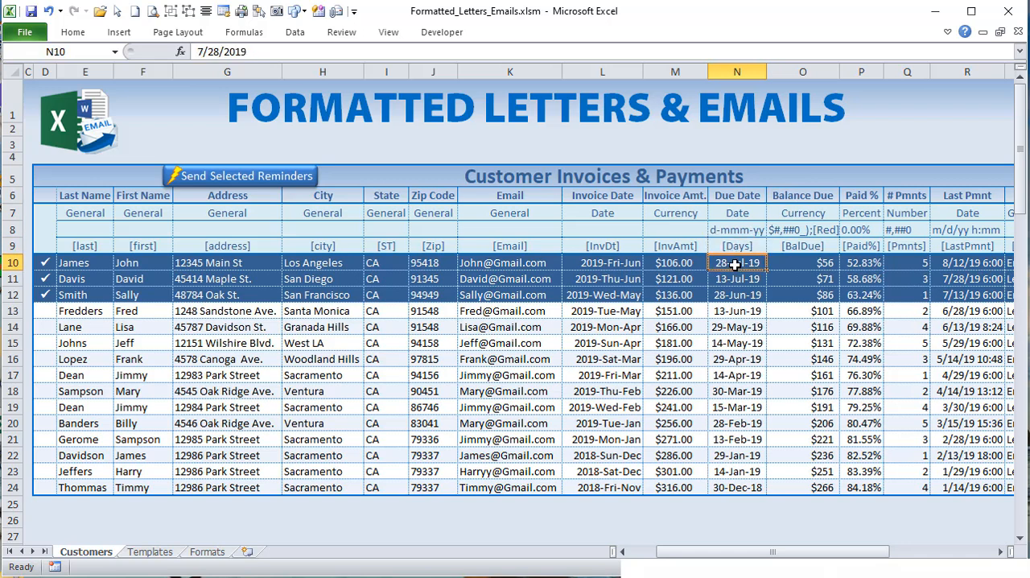
{"action": "left_click", "coordinate": [795, 248]}
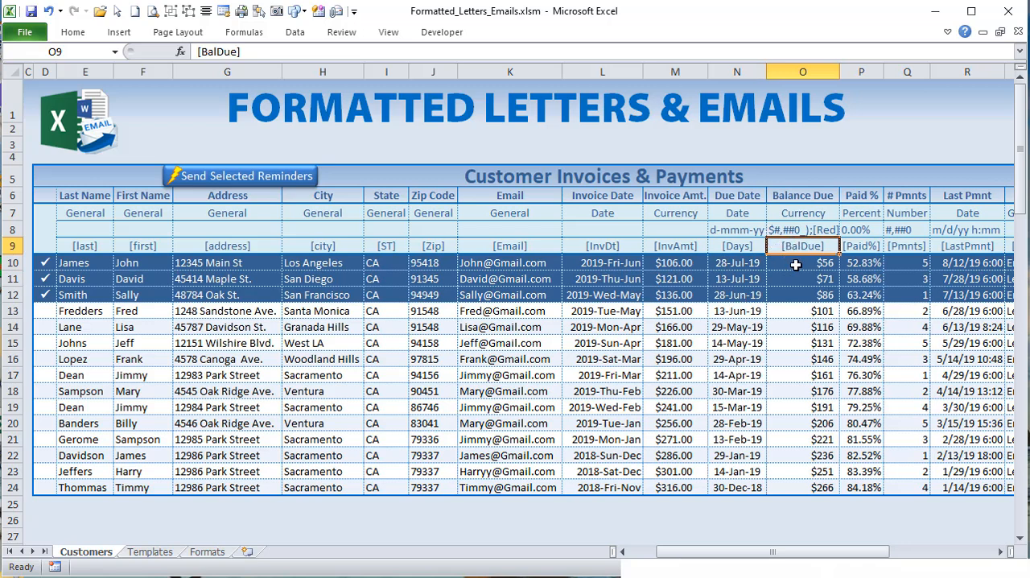
Step: Check the Balance Due format in O8, and highlight the bounds 5 and 19 in the macro's For CustCol loop
{"action": "left_click", "coordinate": [795, 230]}
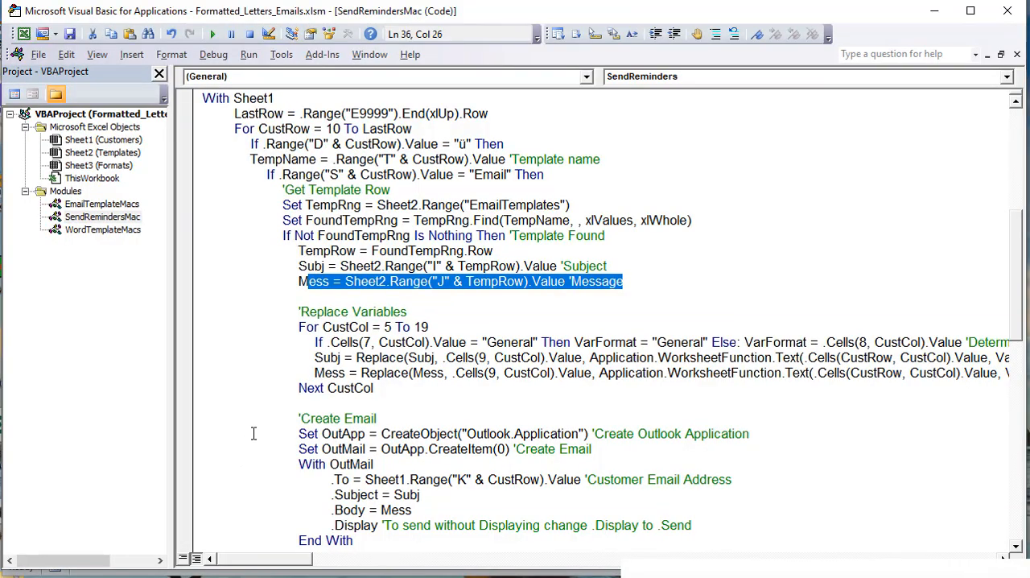
{"action": "double_click", "coordinate": [390, 327]}
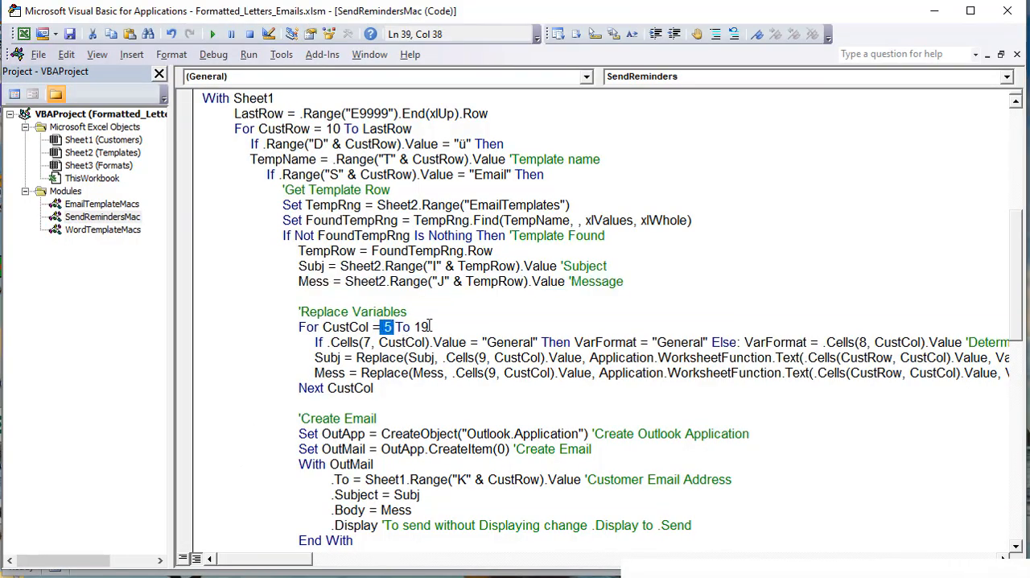
{"action": "double_click", "coordinate": [420, 327]}
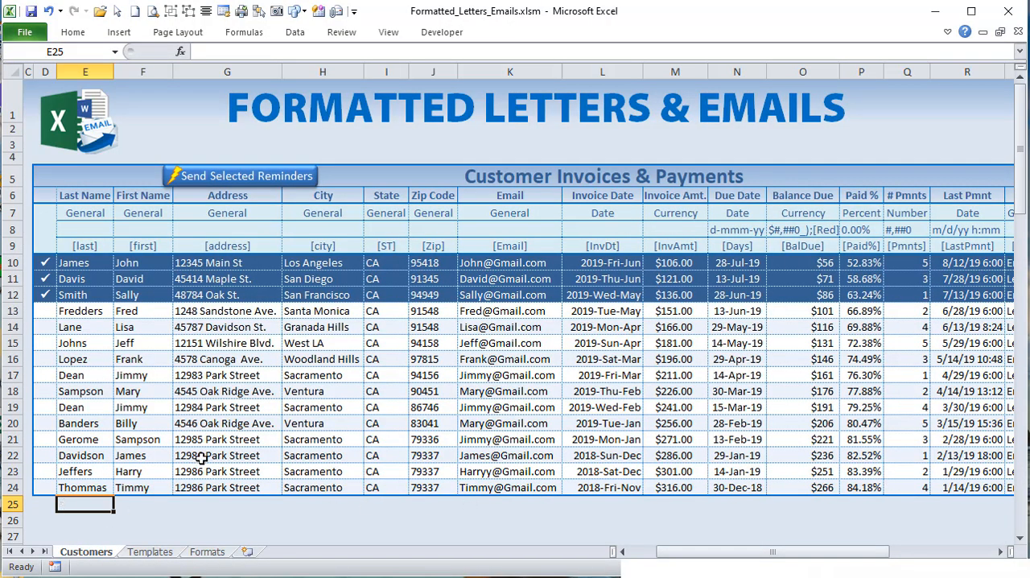
Step: Check column E's number on the Customers sheet with a temporary COLUMN formula in E25, and clear the cell
{"action": "type", "text": "=column("}
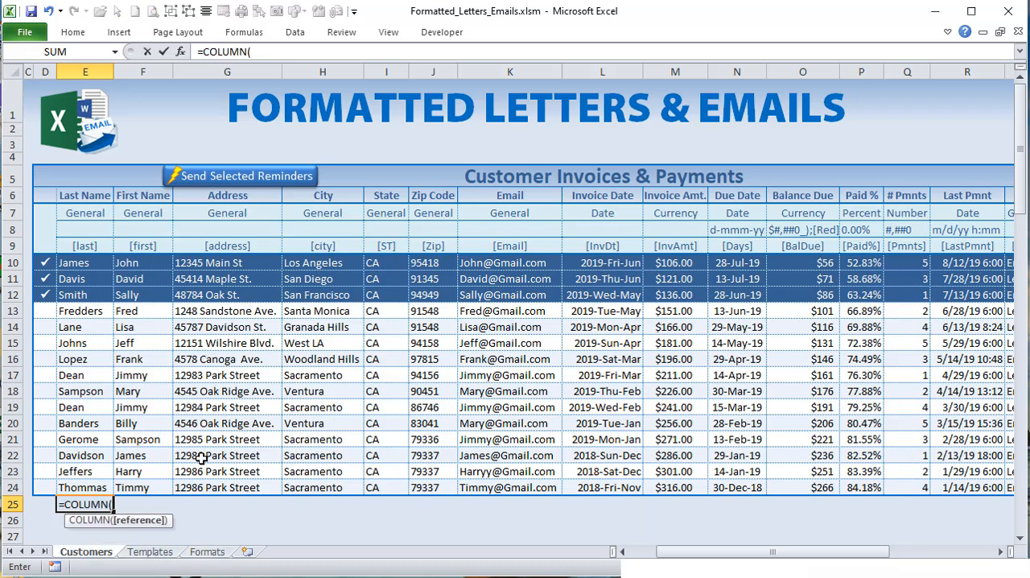
{"action": "key", "text": "Return"}
{"action": "key", "text": "Up"}
{"action": "key", "text": "Delete"}
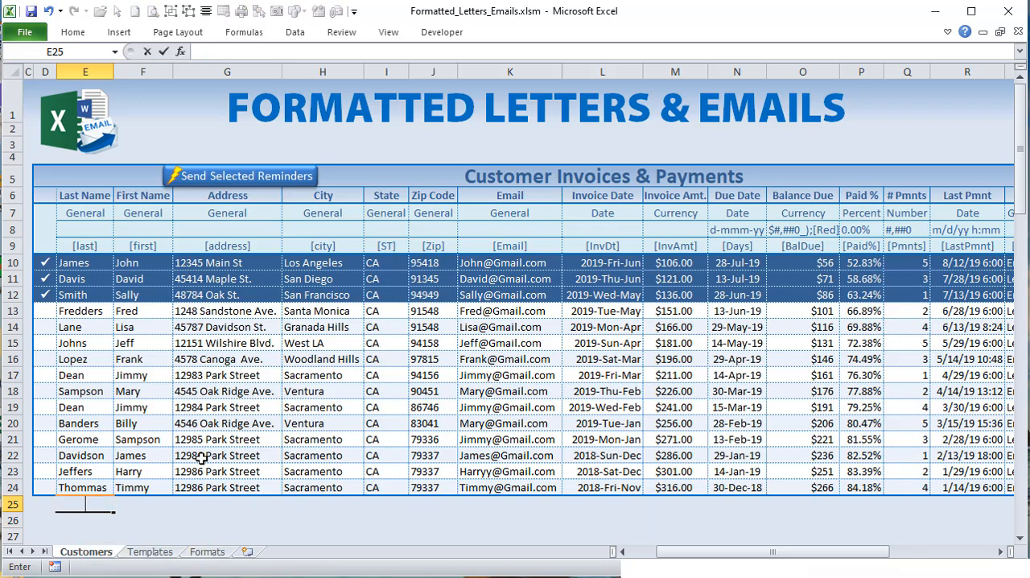
Step: Check the Type column's number with a temporary COLUMN formula in S25, and clear the cell
{"action": "left_click_drag", "start_coordinate": [727, 556], "coordinate": [809, 562]}
{"action": "left_click", "coordinate": [684, 504]}
{"action": "left_click", "coordinate": [632, 504]}
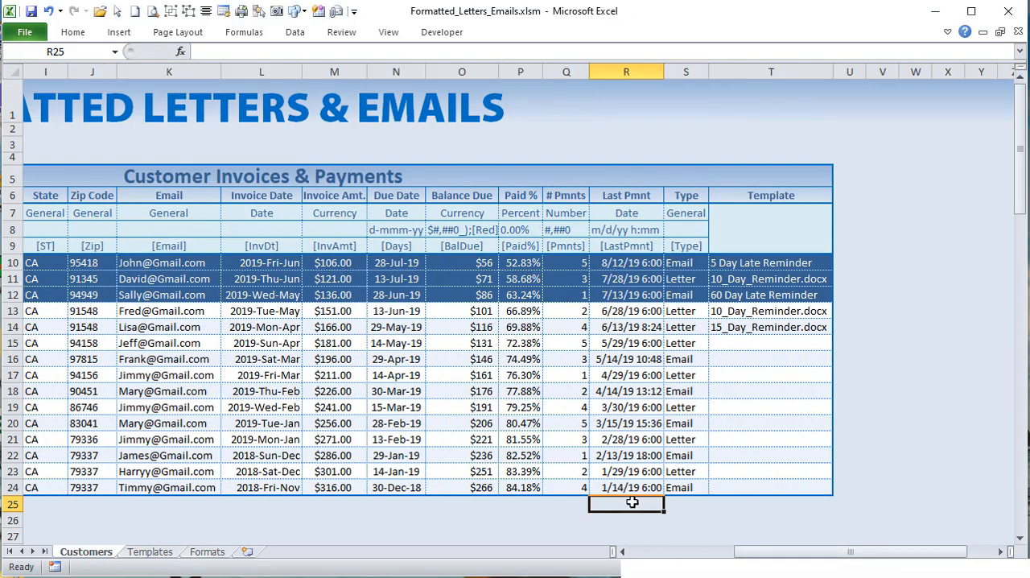
{"action": "left_click", "coordinate": [678, 503]}
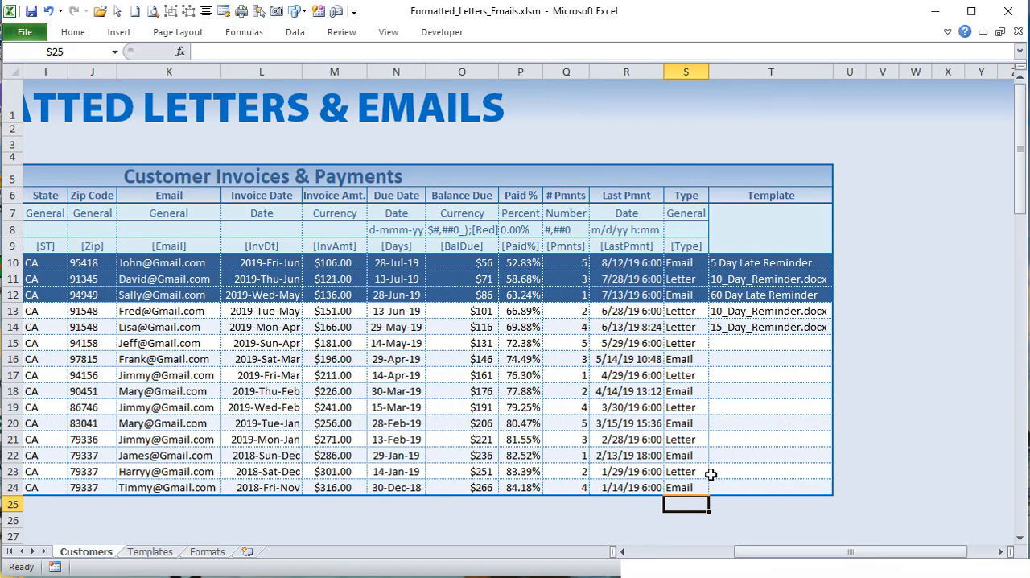
{"action": "type", "text": "=col"}
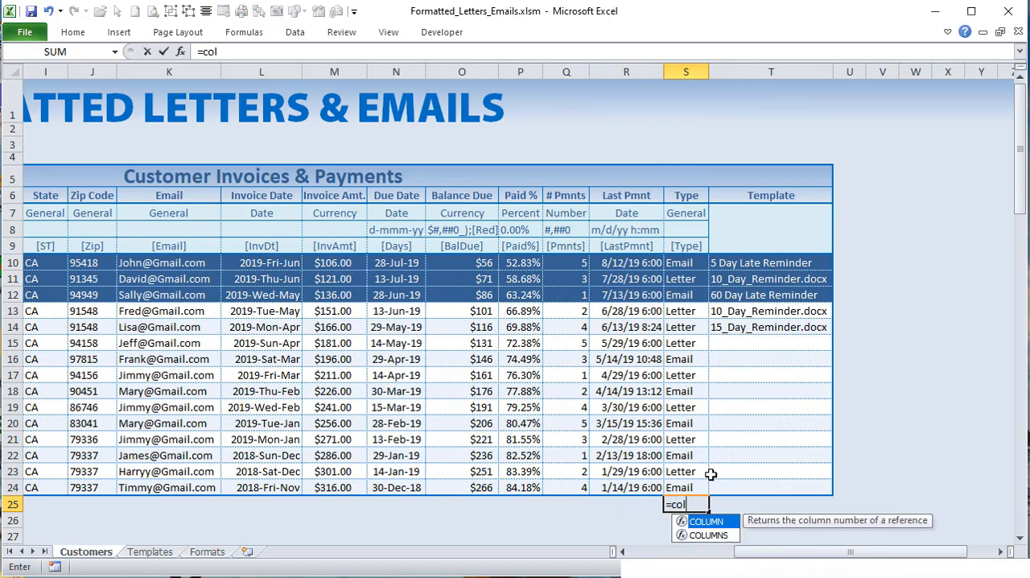
{"action": "key", "text": "Tab"}
{"action": "key", "text": "Return"}
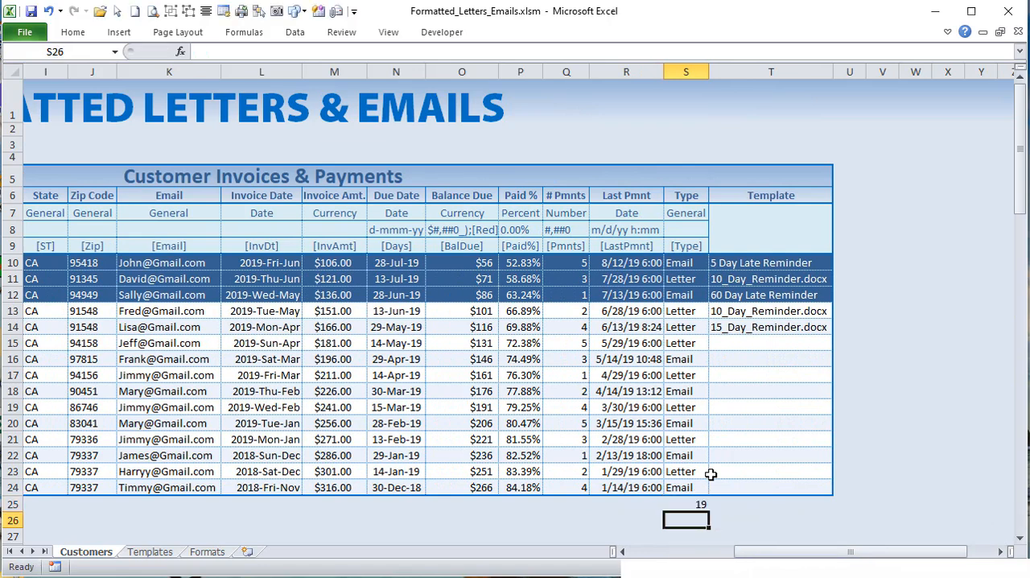
{"action": "key", "text": "Up"}
{"action": "key", "text": "Delete"}
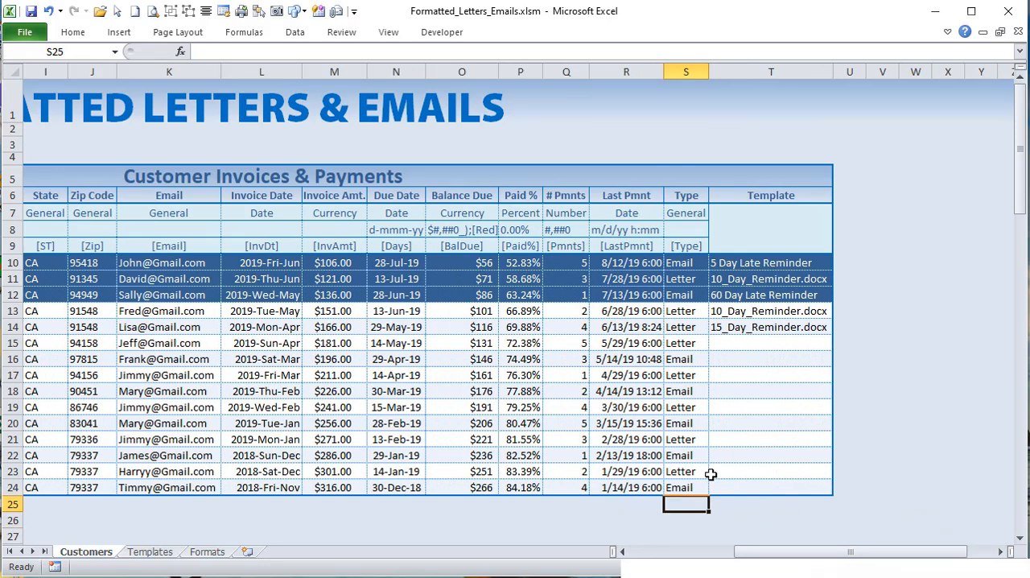
Step: Select the row 9 variables from [Type] back to [Days], and compare the last payment value in R10 with its format in R8
{"action": "left_click", "coordinate": [699, 247]}
{"action": "left_click_drag", "start_coordinate": [701, 249], "coordinate": [422, 250]}
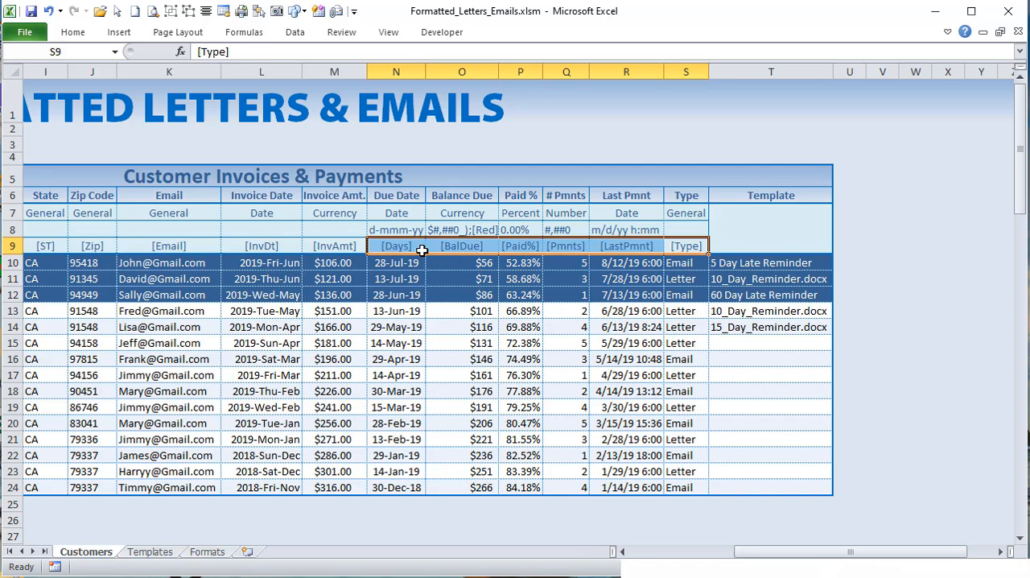
{"action": "left_click", "coordinate": [646, 263]}
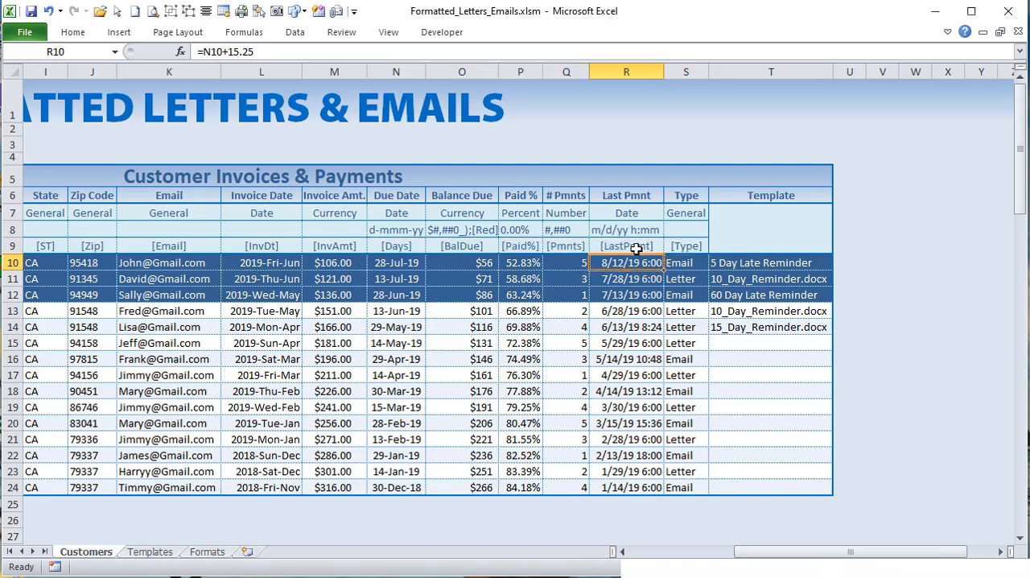
{"action": "left_click", "coordinate": [635, 232]}
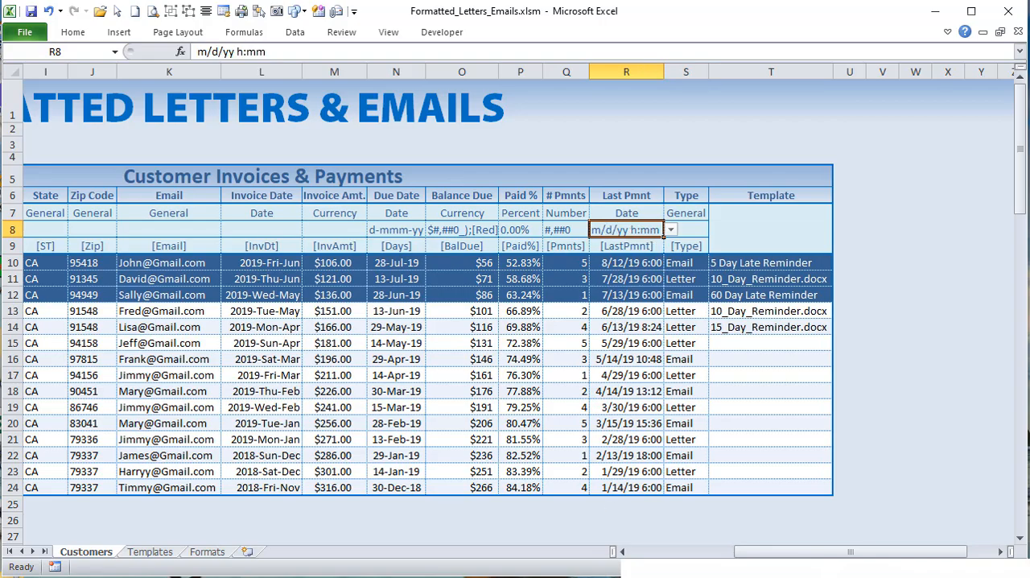
Step: Return to the SendReminders code and highlight the variable loop's body and the If condition testing row 7 for "General"
{"action": "key", "text": "alt+F11"}
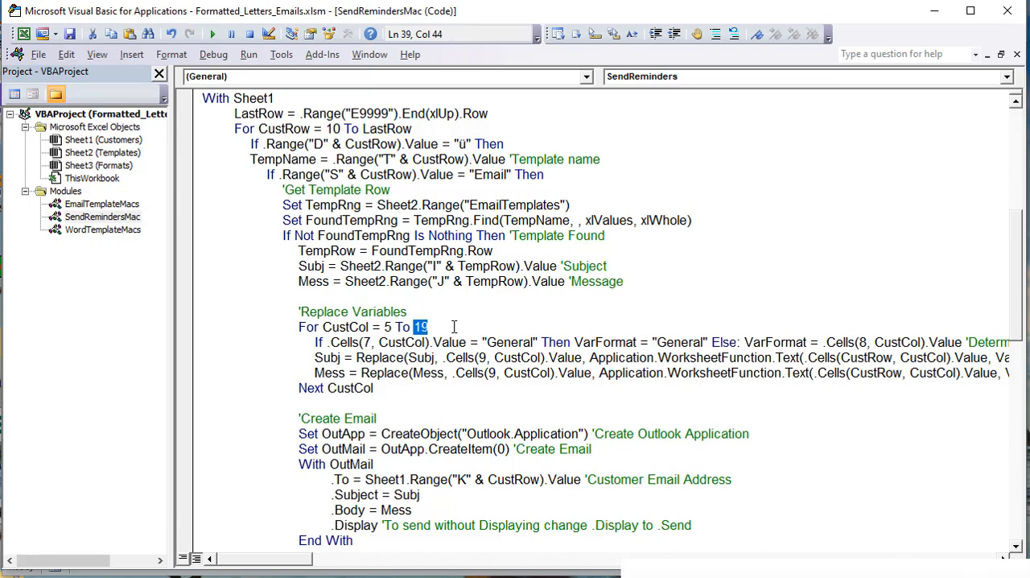
{"action": "left_click", "coordinate": [394, 389]}
{"action": "left_click_drag", "start_coordinate": [299, 341], "coordinate": [463, 376]}
{"action": "left_click", "coordinate": [400, 346]}
{"action": "left_click_drag", "start_coordinate": [309, 342], "coordinate": [542, 342]}
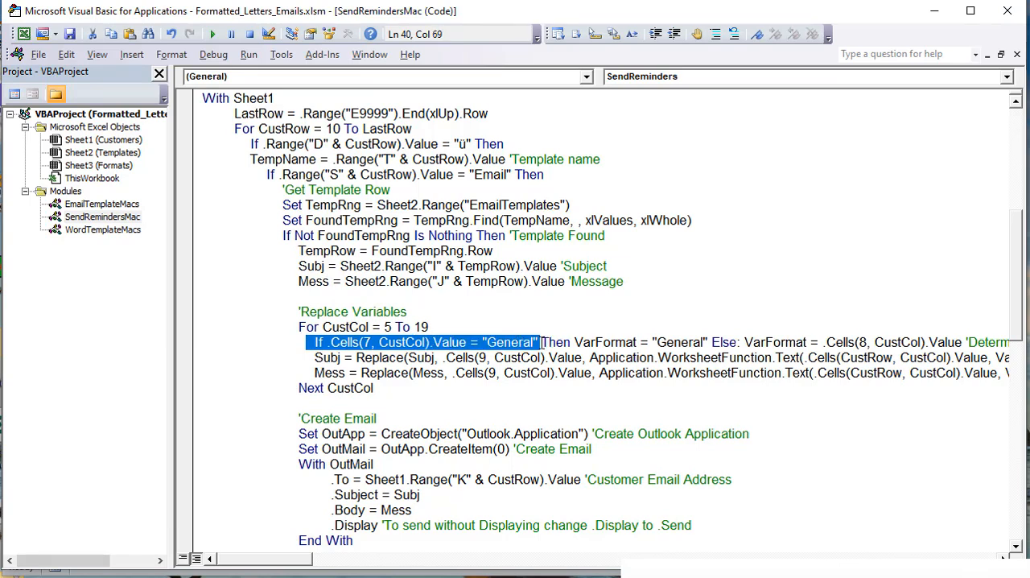
{"action": "left_click", "coordinate": [372, 343]}
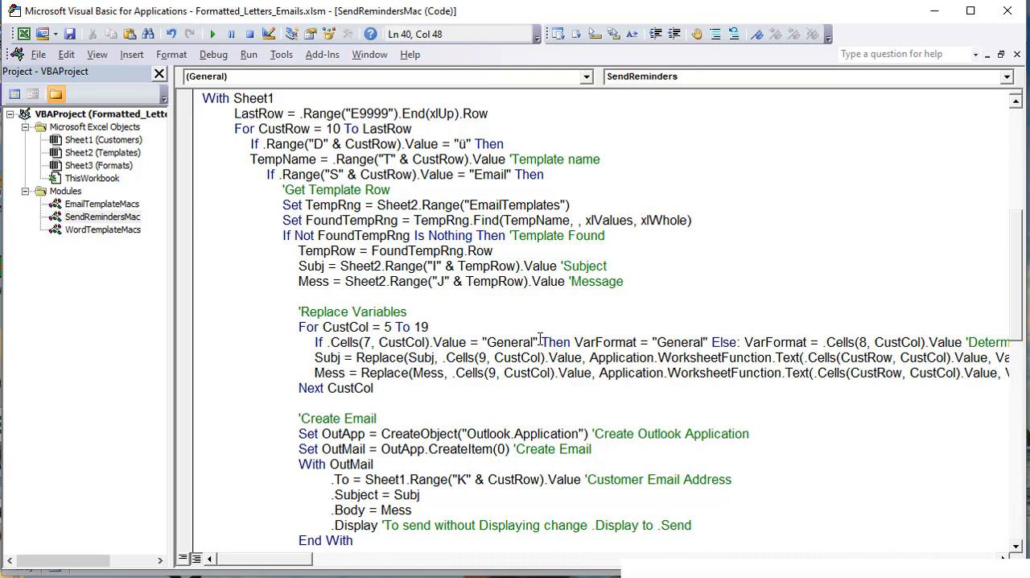
Step: Highlight the "General" comparison value, and the full condition through the VarFormat = "General" assignment
{"action": "left_click_drag", "start_coordinate": [540, 342], "coordinate": [482, 342]}
{"action": "left_click_drag", "start_coordinate": [575, 342], "coordinate": [634, 342]}
{"action": "left_click_drag", "start_coordinate": [714, 342], "coordinate": [310, 342]}
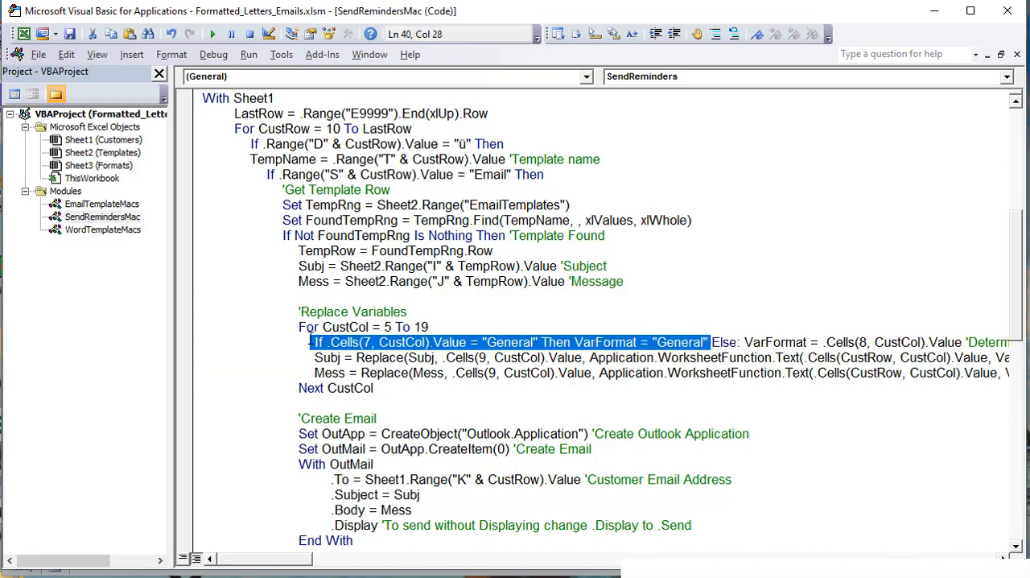
Step: Highlight the row number 8 and the VarFormat variable in the Else branch of the format line
{"action": "left_click_drag", "start_coordinate": [276, 568], "coordinate": [298, 567]}
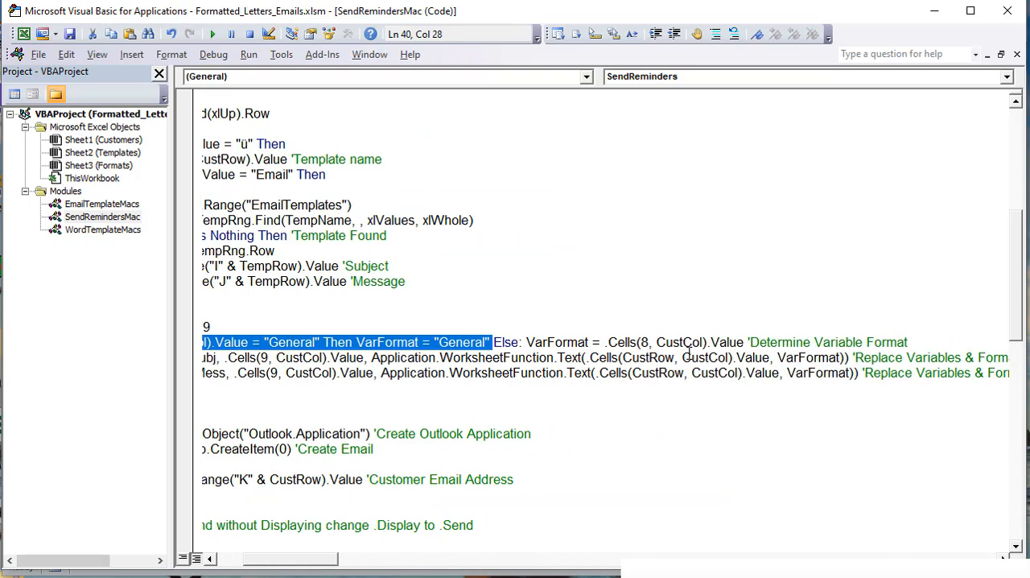
{"action": "left_click", "coordinate": [649, 342]}
{"action": "left_click_drag", "start_coordinate": [645, 342], "coordinate": [641, 342]}
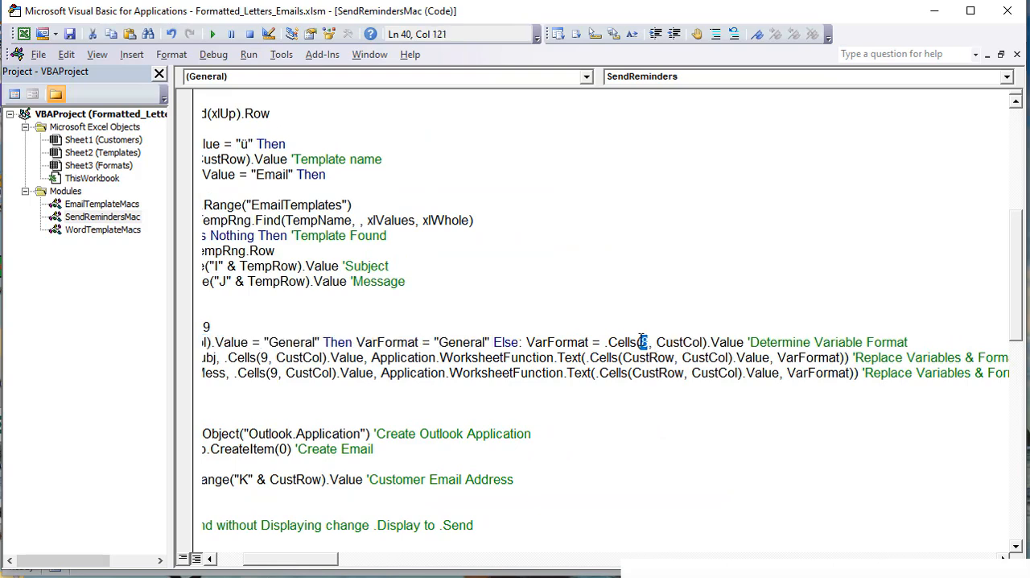
{"action": "left_click_drag", "start_coordinate": [589, 342], "coordinate": [526, 342]}
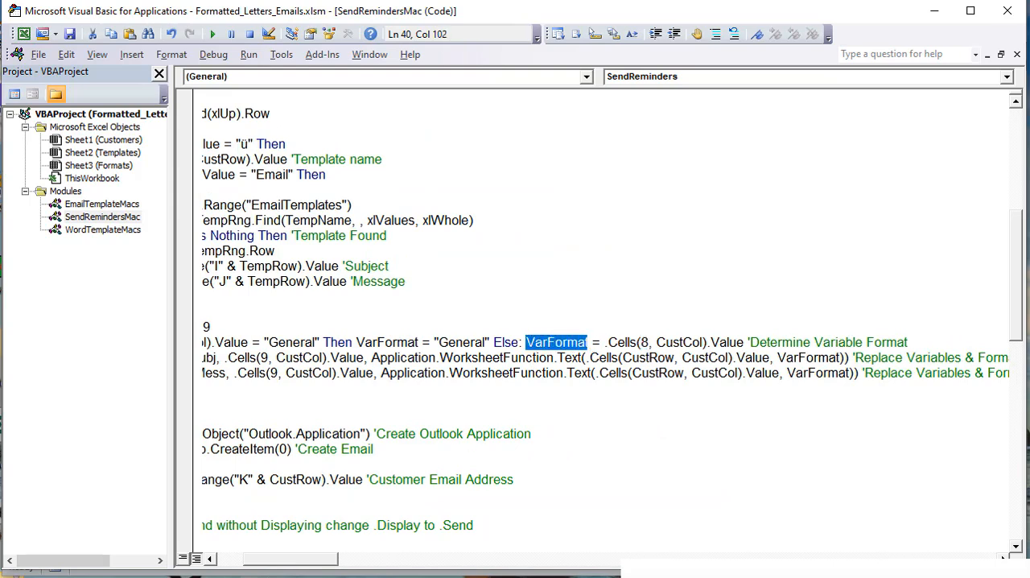
Step: Review the row 8 formats on the Customers sheet for columns N, O, Q and R, comparing R8 with the Last Pmnt dates
{"action": "key", "text": "alt+F11"}
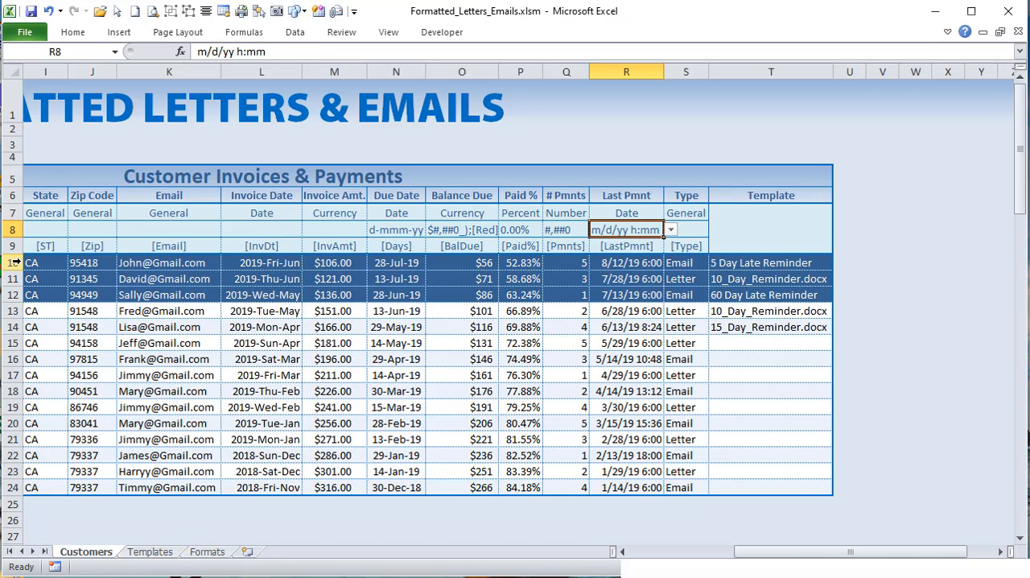
{"action": "left_click", "coordinate": [10, 229]}
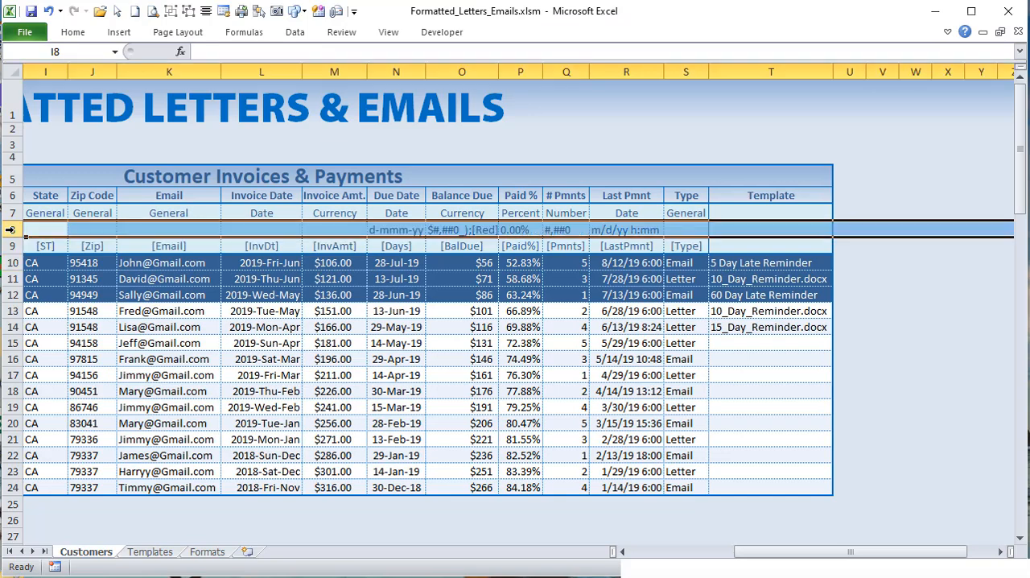
{"action": "left_click", "coordinate": [416, 230]}
{"action": "left_click", "coordinate": [460, 225]}
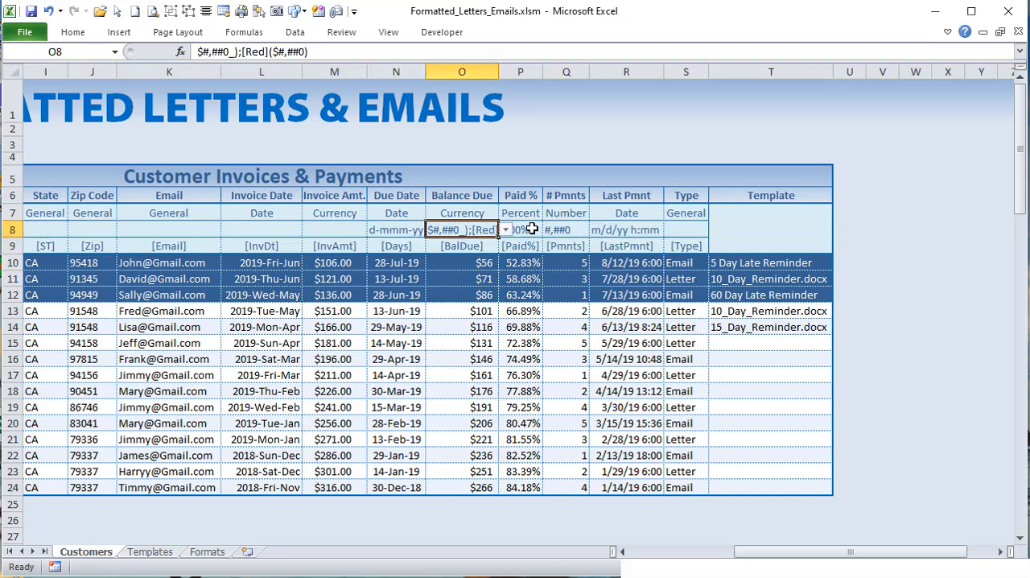
{"action": "left_click", "coordinate": [578, 230]}
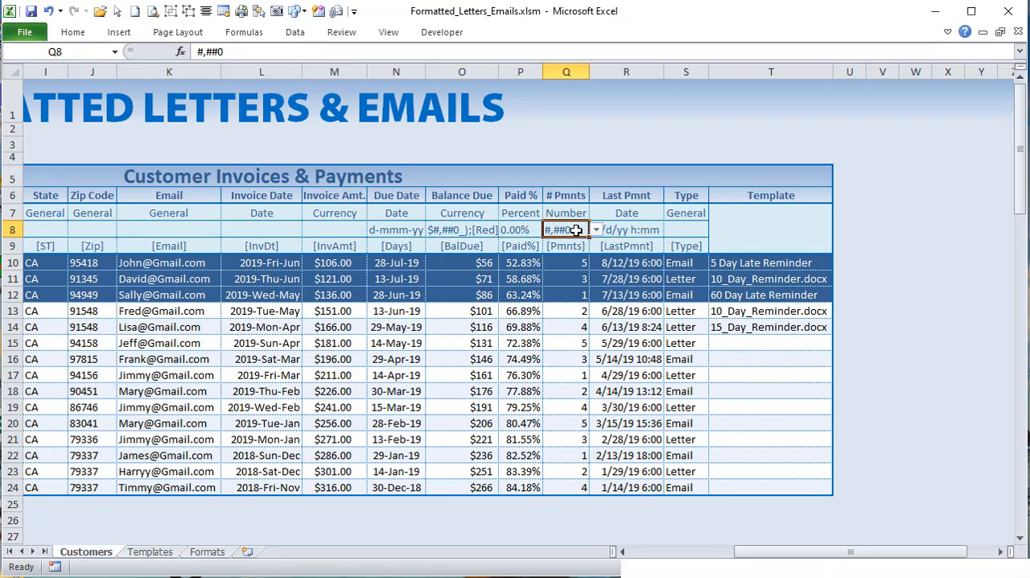
{"action": "left_click", "coordinate": [634, 230]}
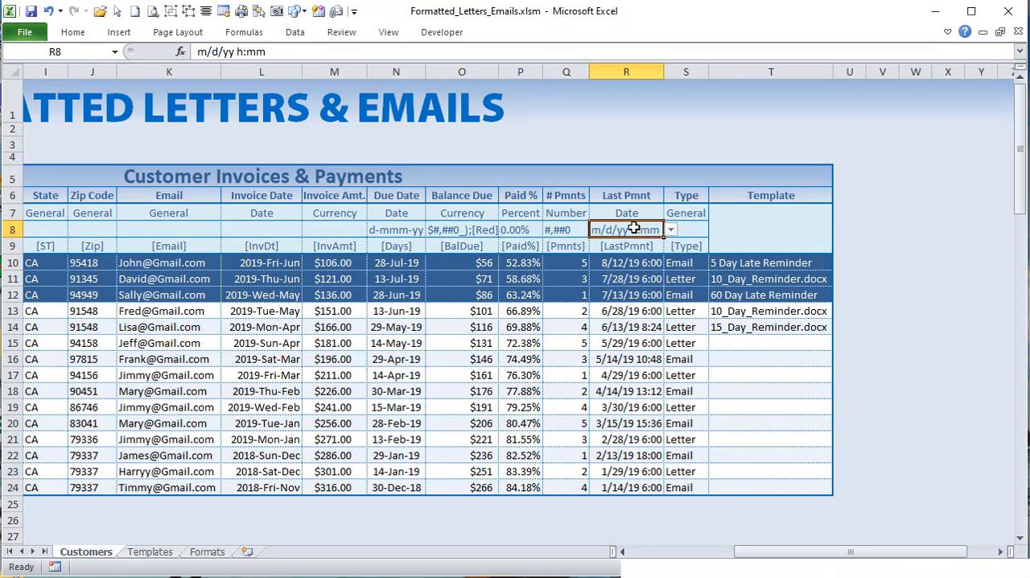
{"action": "left_click", "coordinate": [647, 282]}
{"action": "left_click", "coordinate": [640, 322]}
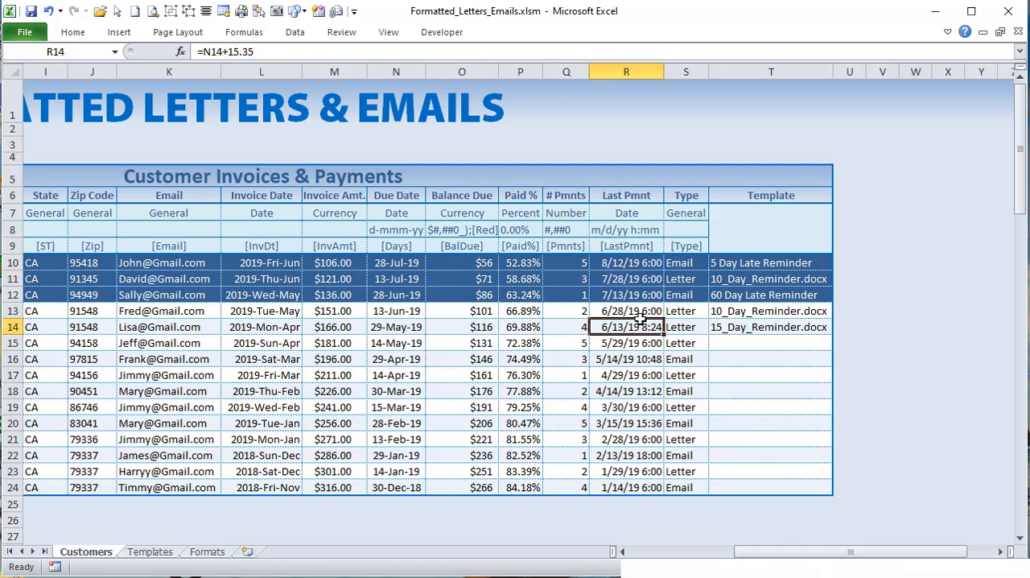
Step: Return to the macro code and highlight VarFormat again in the Else branch
{"action": "key", "text": "alt+F11"}
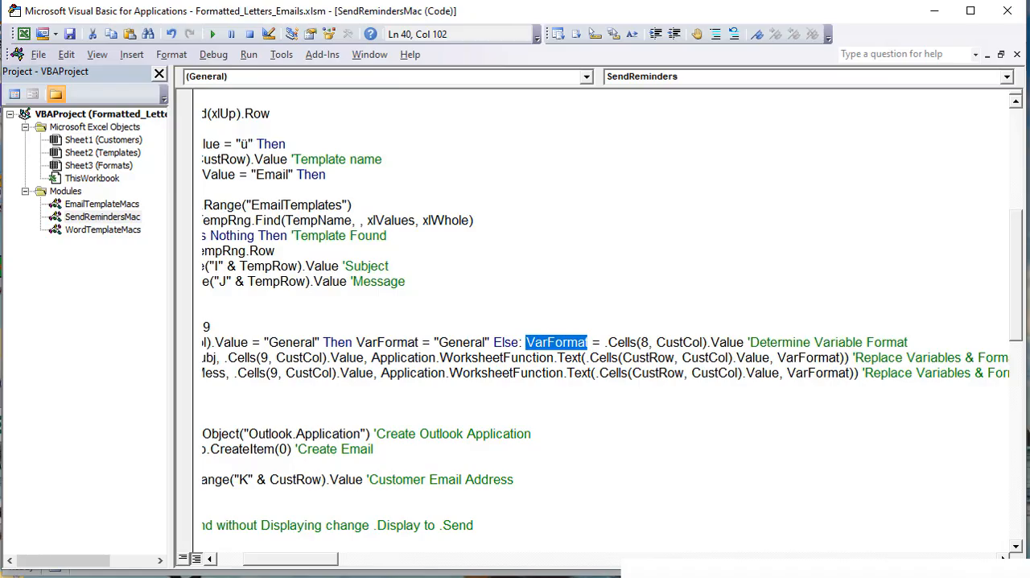
{"action": "left_click", "coordinate": [555, 325]}
{"action": "left_click", "coordinate": [589, 343]}
{"action": "left_click_drag", "start_coordinate": [589, 342], "coordinate": [526, 342]}
Step: Highlight Subj in the Replace line and its original assignment, plus the .Cells(9, CustCol).Value argument
{"action": "left_click_drag", "start_coordinate": [332, 562], "coordinate": [306, 564]}
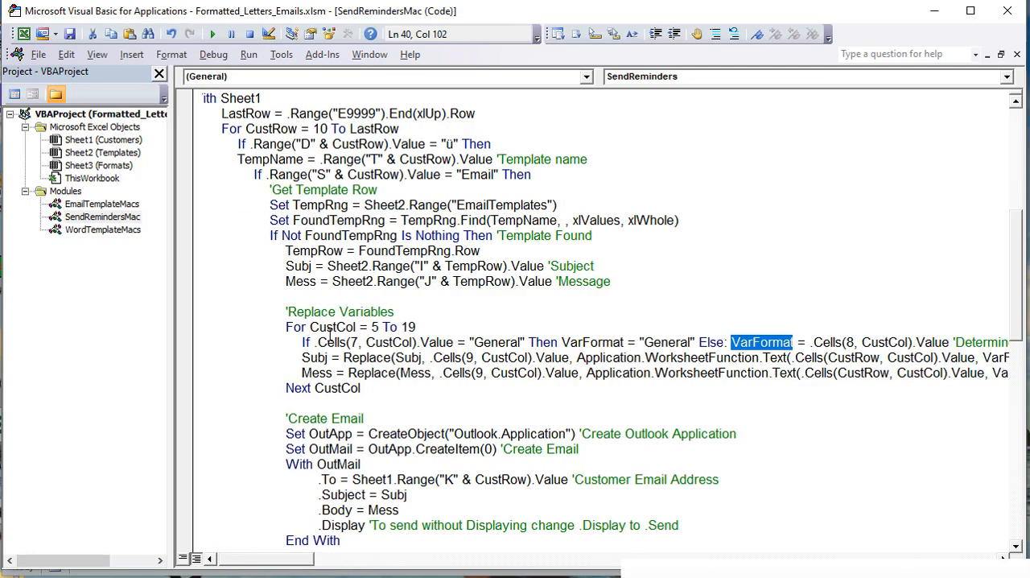
{"action": "left_click_drag", "start_coordinate": [330, 358], "coordinate": [304, 358]}
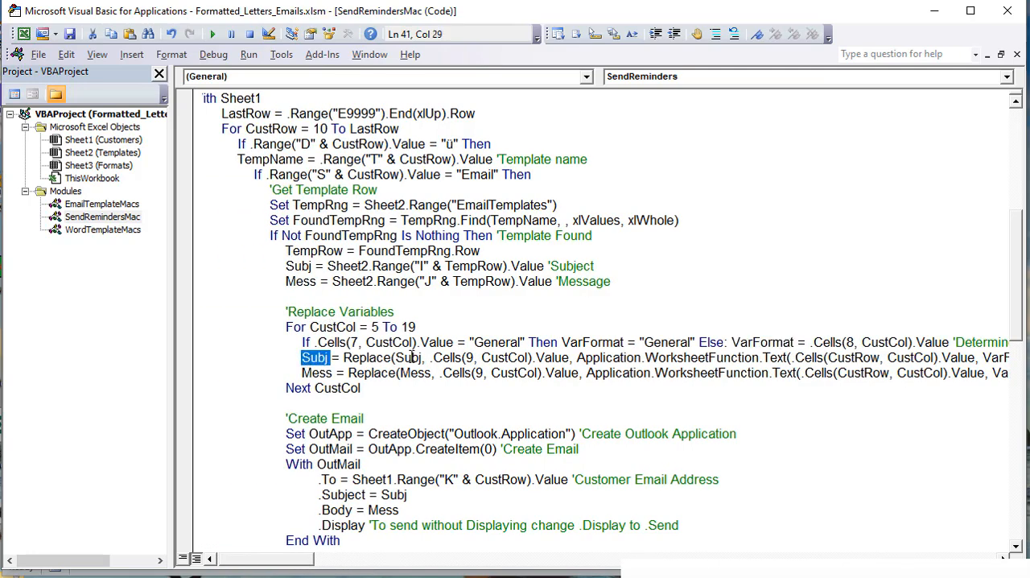
{"action": "left_click_drag", "start_coordinate": [421, 358], "coordinate": [403, 357]}
{"action": "left_click_drag", "start_coordinate": [310, 267], "coordinate": [293, 266]}
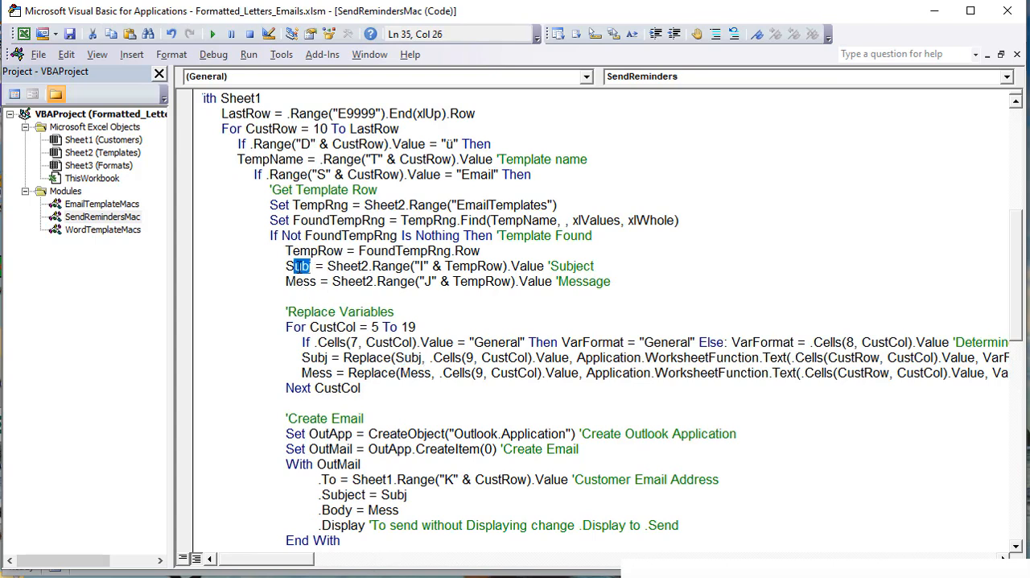
{"action": "left_click_drag", "start_coordinate": [421, 357], "coordinate": [403, 357]}
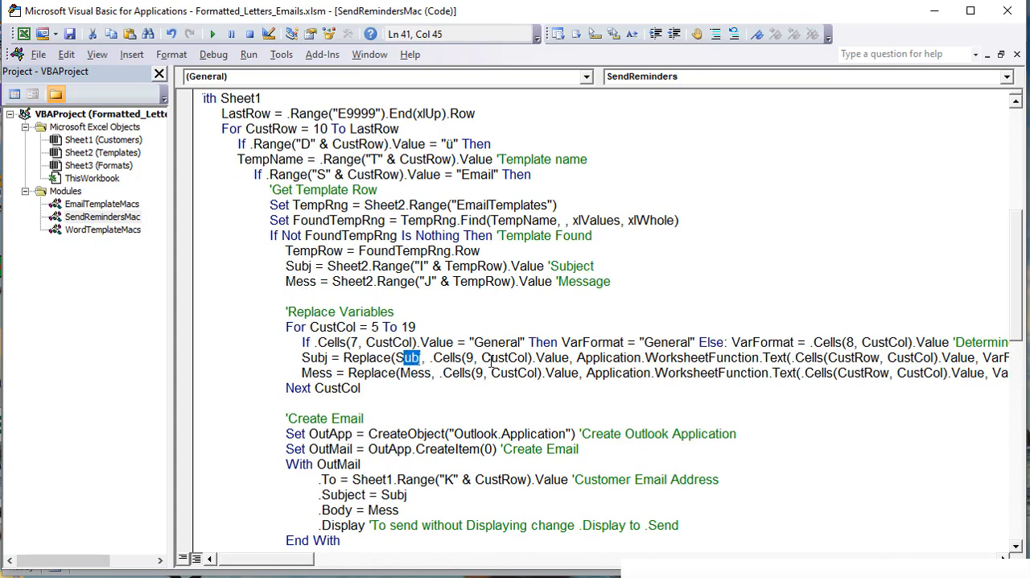
{"action": "left_click", "coordinate": [427, 357]}
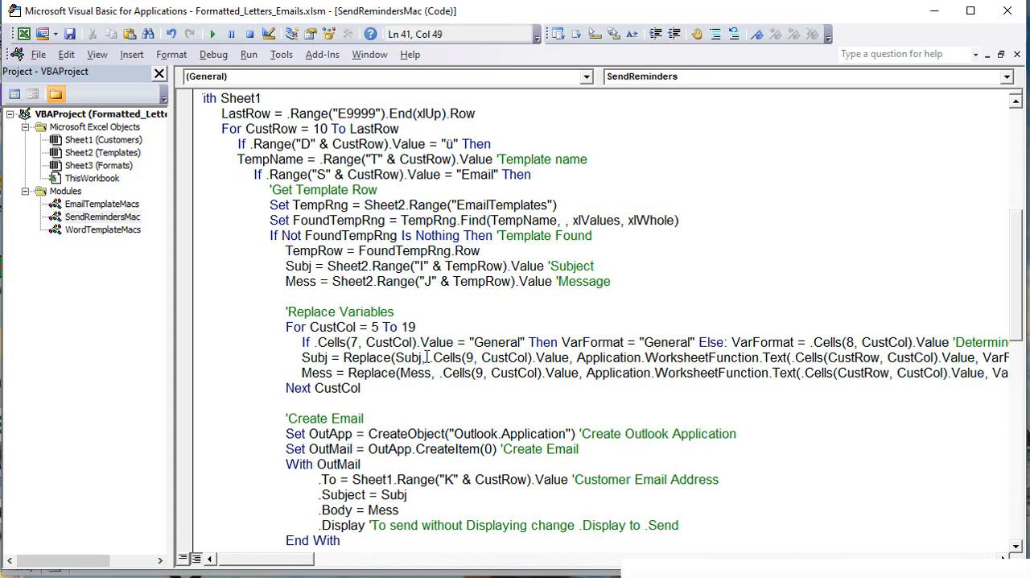
{"action": "mouse_move", "coordinate": [427, 358]}
{"action": "left_mouse_down"}
{"action": "mouse_move", "coordinate": [571, 358]}
{"action": "mouse_move", "coordinate": [433, 357]}
{"action": "left_mouse_up"}
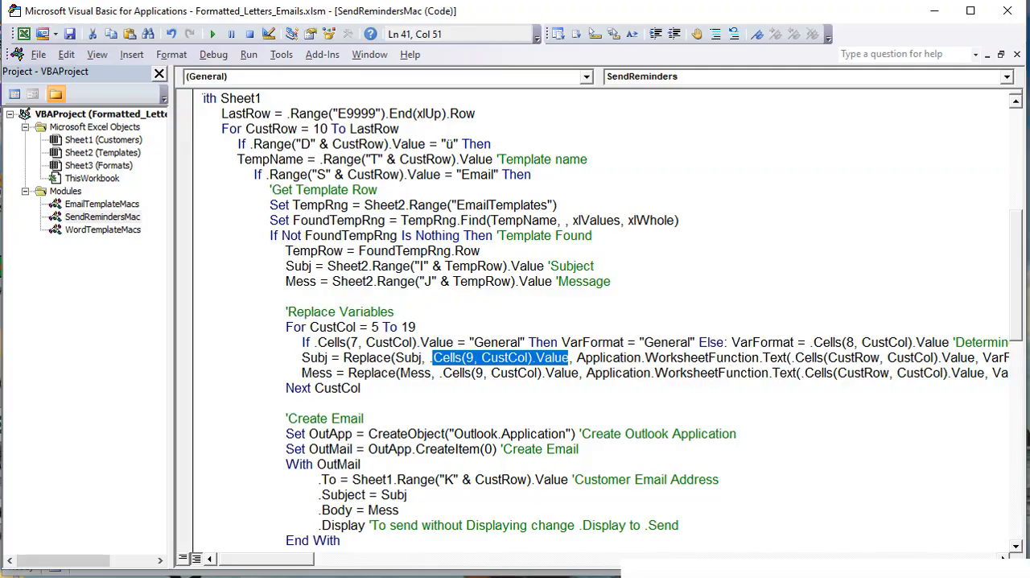
Step: Inspect the [ST], [Zip] and [Email] variables in row 9 of the Customers sheet, and the email value in K10
{"action": "key", "text": "alt+F11"}
{"action": "left_click", "coordinate": [57, 245]}
{"action": "left_click", "coordinate": [87, 243]}
{"action": "left_click", "coordinate": [137, 245]}
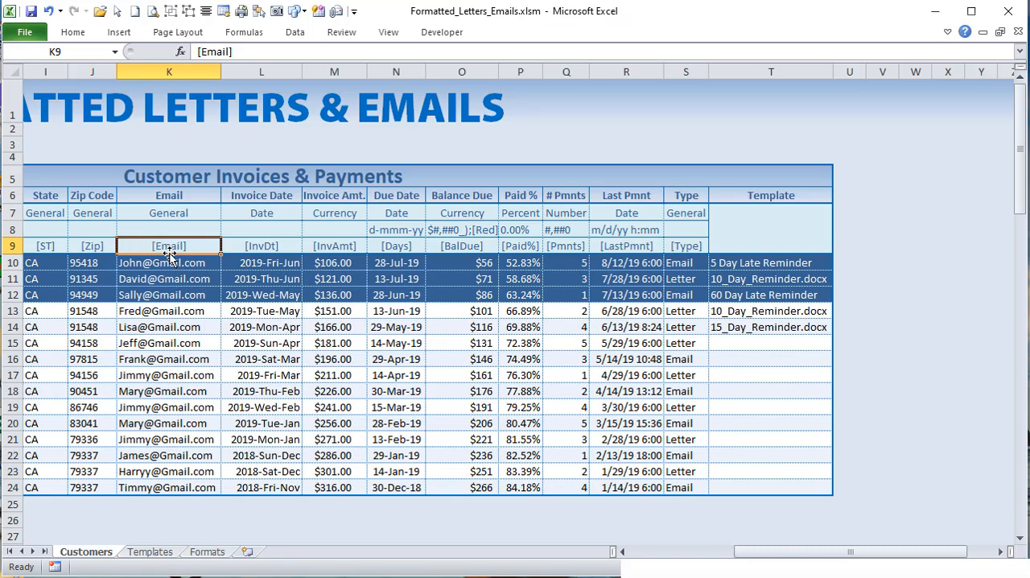
{"action": "left_click", "coordinate": [171, 263]}
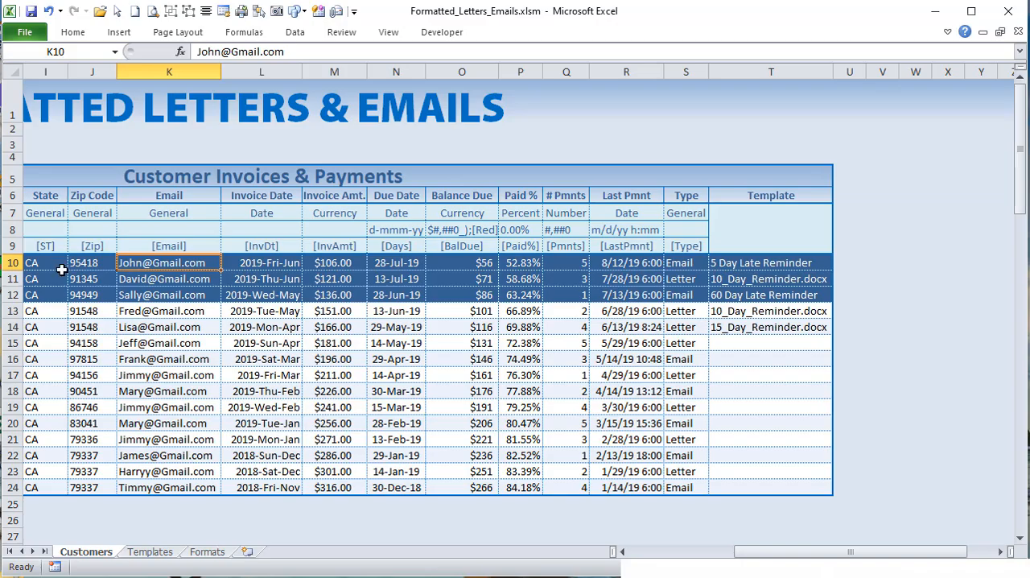
Step: Return to the macro code and highlight .Cells(CustRow, CustCol).Value and the Application.WorksheetFunction.Text call in the Subj Replace line
{"action": "key", "text": "alt+Tab"}
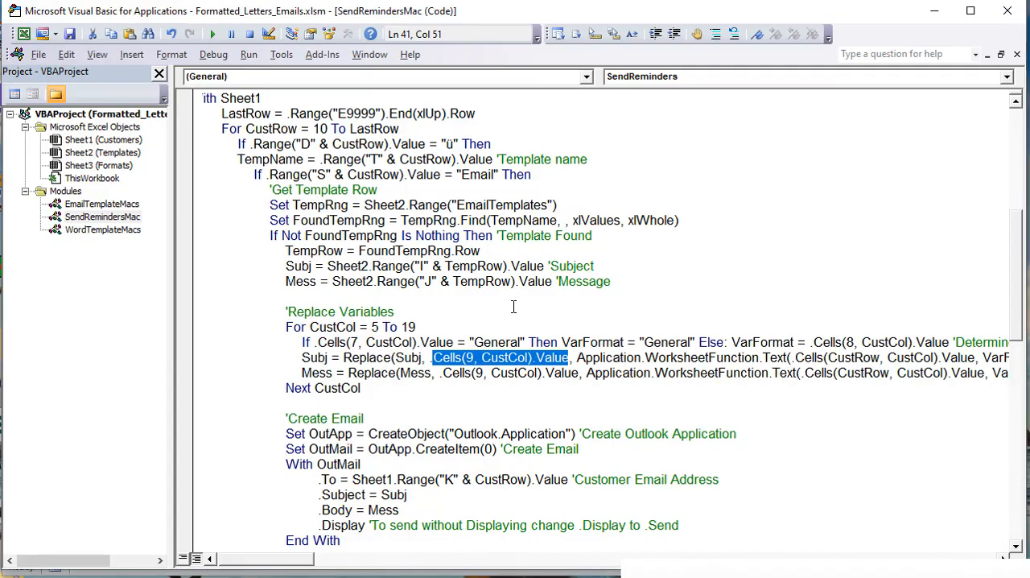
{"action": "left_click", "coordinate": [570, 357]}
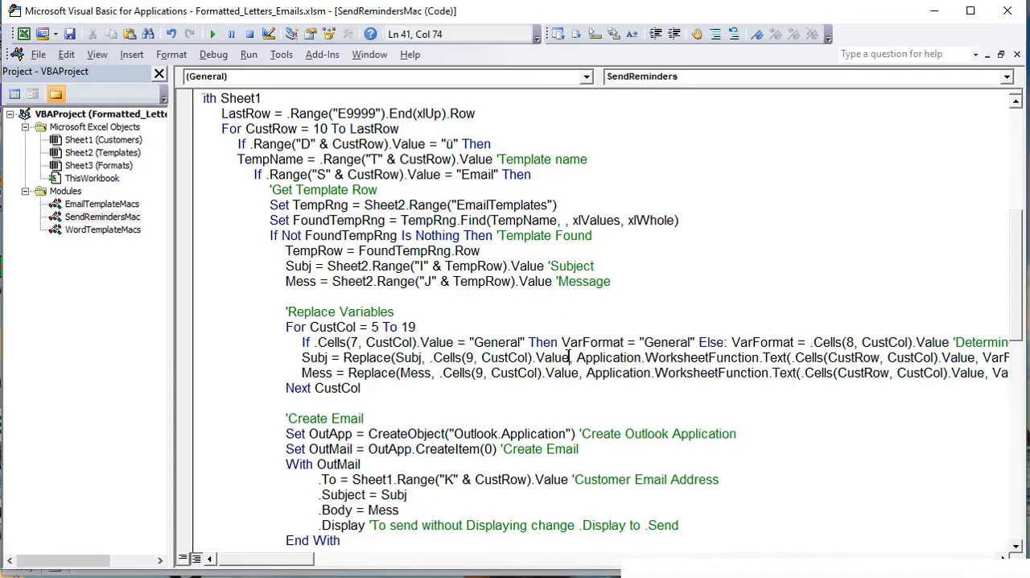
{"action": "left_click_drag", "start_coordinate": [795, 357], "coordinate": [978, 360]}
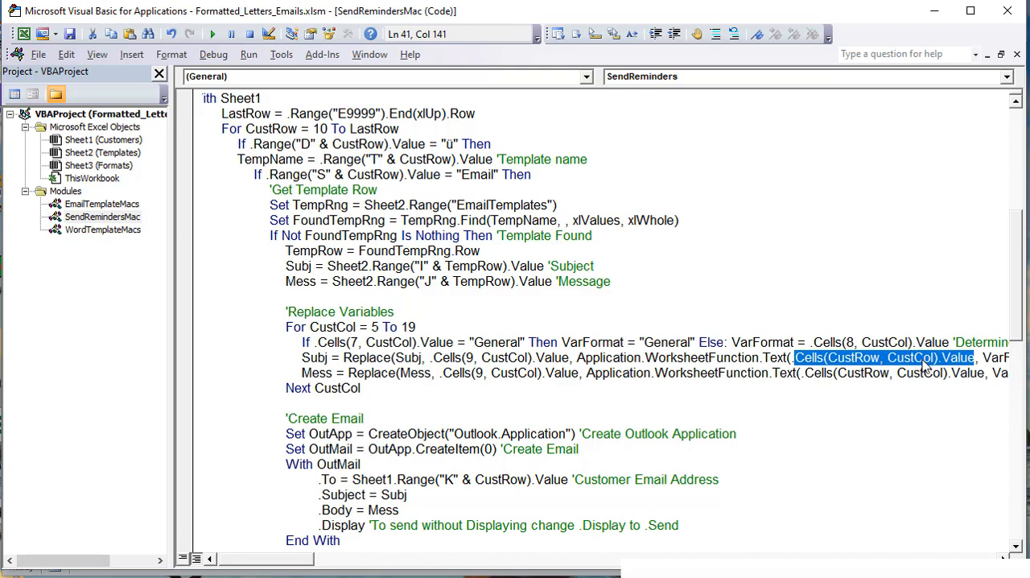
{"action": "left_click", "coordinate": [857, 359]}
{"action": "left_click", "coordinate": [910, 361]}
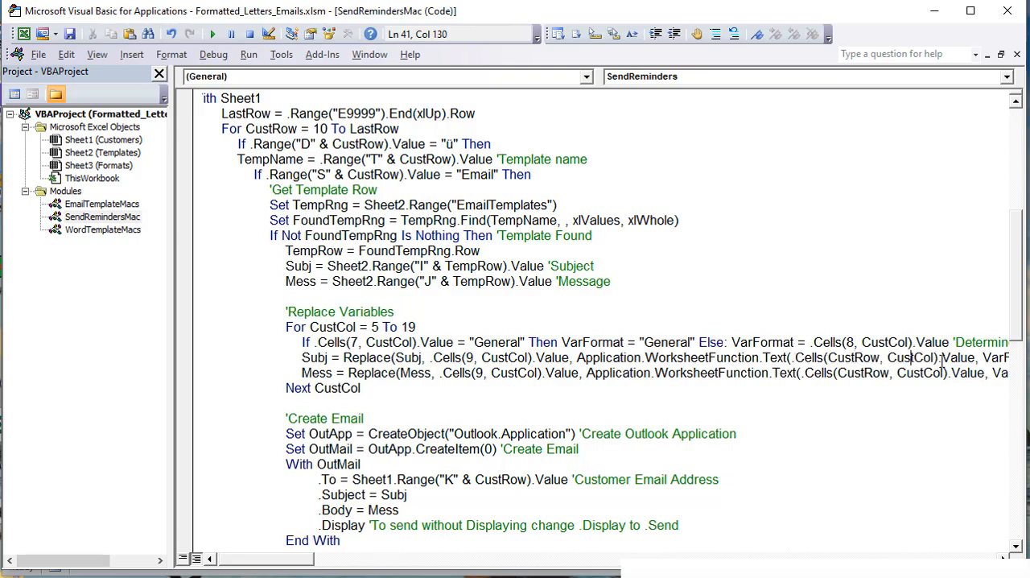
{"action": "left_click", "coordinate": [977, 359]}
{"action": "left_click_drag", "start_coordinate": [974, 357], "coordinate": [817, 358]}
{"action": "left_click_drag", "start_coordinate": [301, 566], "coordinate": [316, 567]}
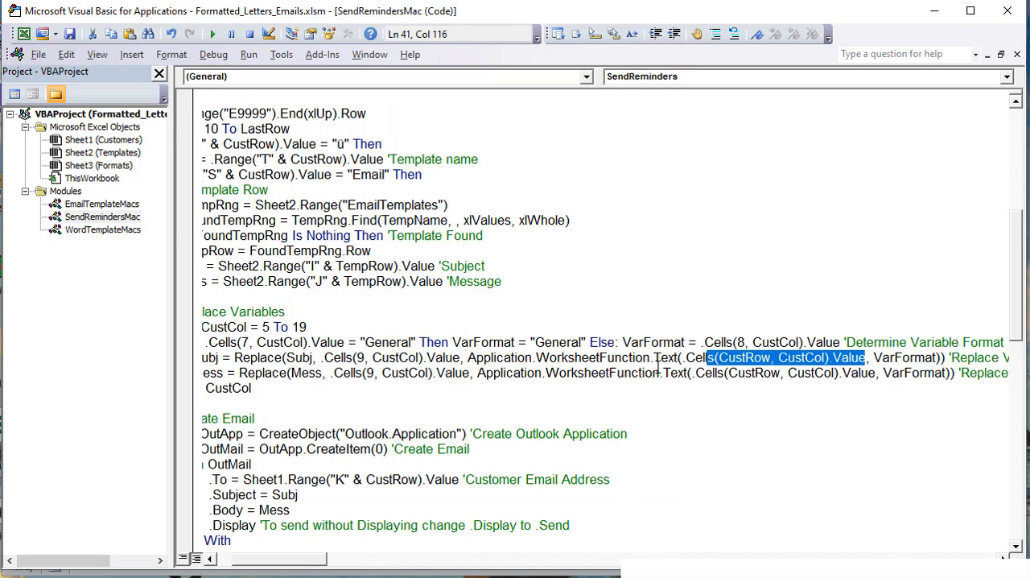
{"action": "left_click_drag", "start_coordinate": [681, 359], "coordinate": [467, 357]}
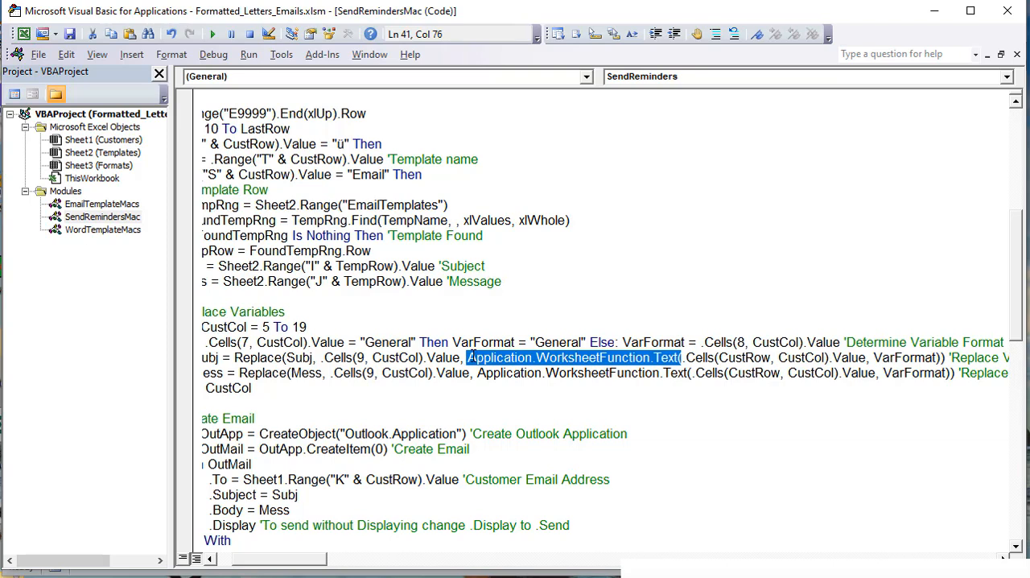
{"action": "left_click", "coordinate": [669, 375]}
Step: Try replacing Application.WorksheetFunction.Text with Format in the Subj Replace line, and undo the edit
{"action": "left_click_drag", "start_coordinate": [677, 357], "coordinate": [468, 361]}
{"action": "type", "text": "Form"}
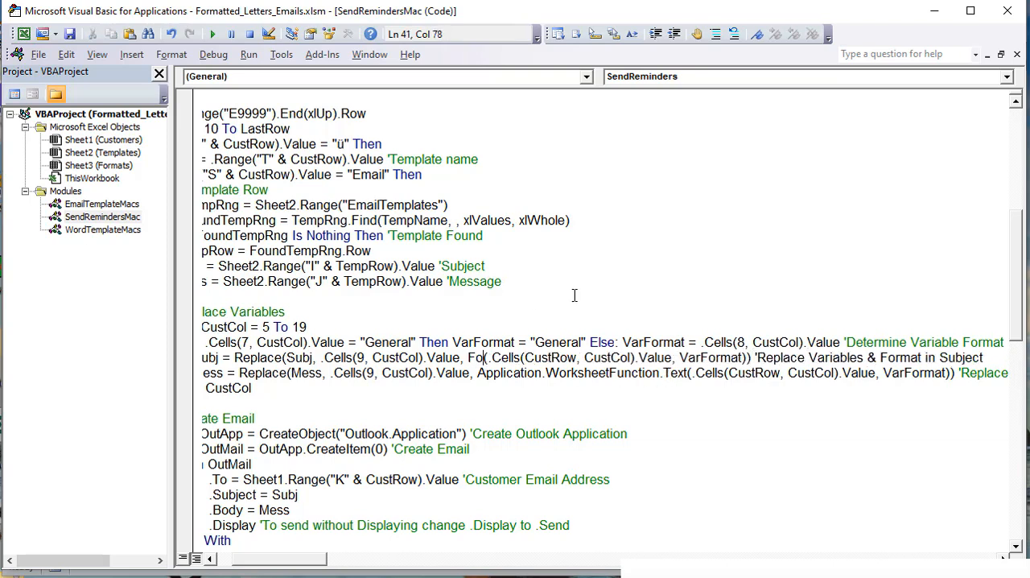
{"action": "type", "text": "at"}
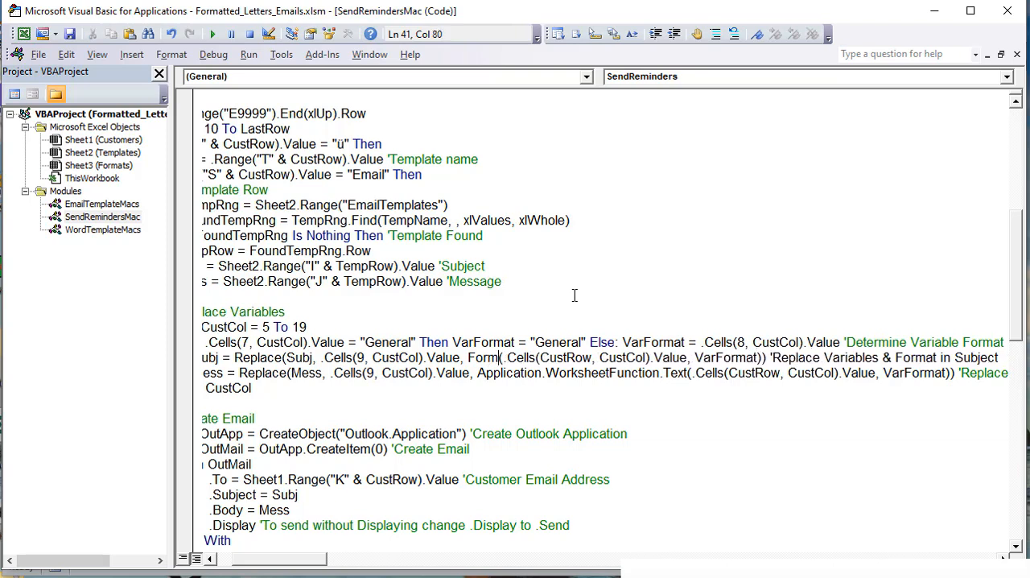
{"action": "key", "text": "BackSpace"}
{"action": "key", "text": "BackSpace"}
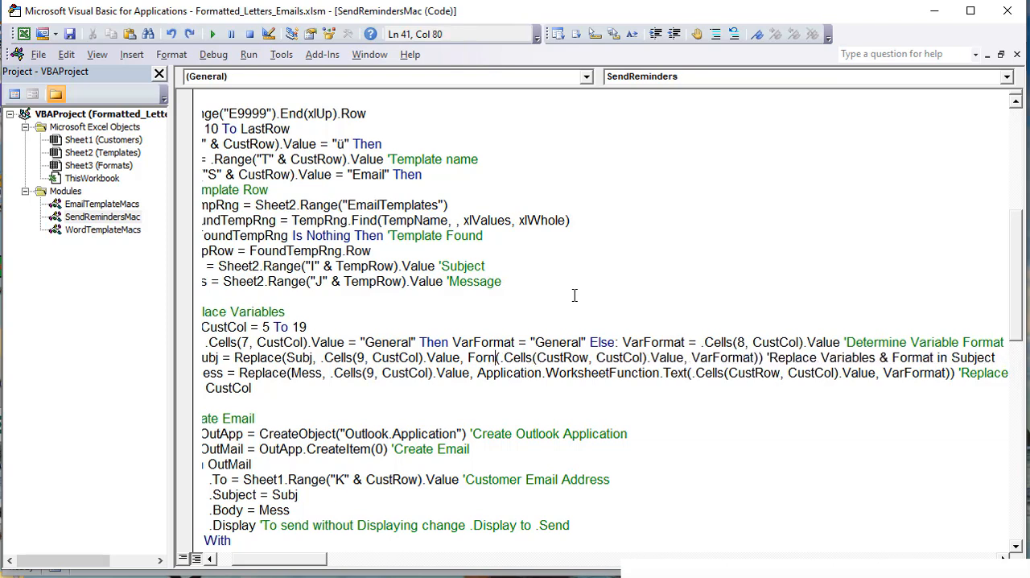
{"action": "key", "text": "ctrl+z"}
{"action": "key", "text": "ctrl+z"}
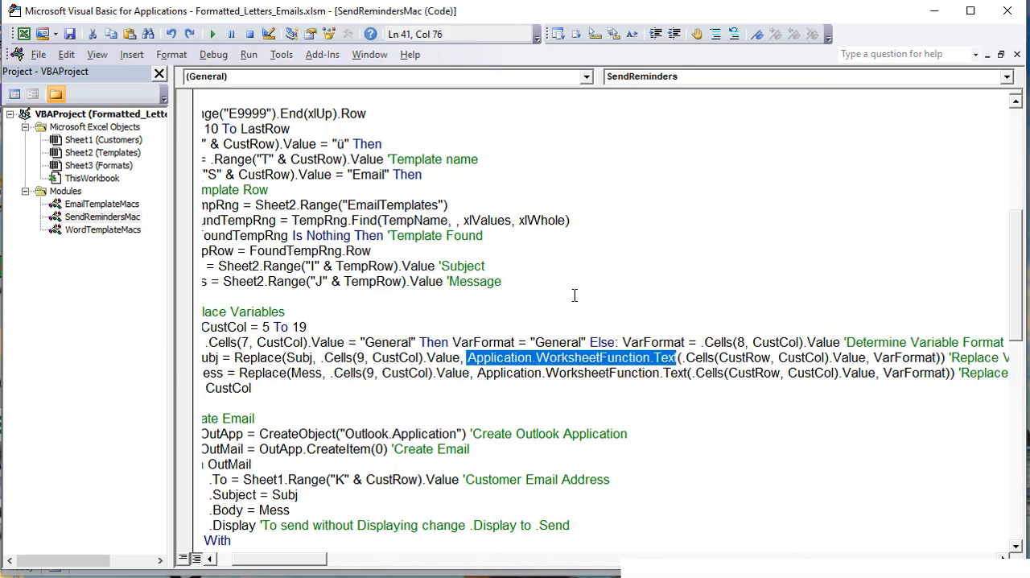
Step: Highlight the restored worksheet Text function in the Subj line, followed by its customer cell value and VarFormat arguments
{"action": "left_click", "coordinate": [677, 360]}
{"action": "left_click_drag", "start_coordinate": [676, 360], "coordinate": [467, 356]}
{"action": "left_click_drag", "start_coordinate": [867, 358], "coordinate": [683, 358]}
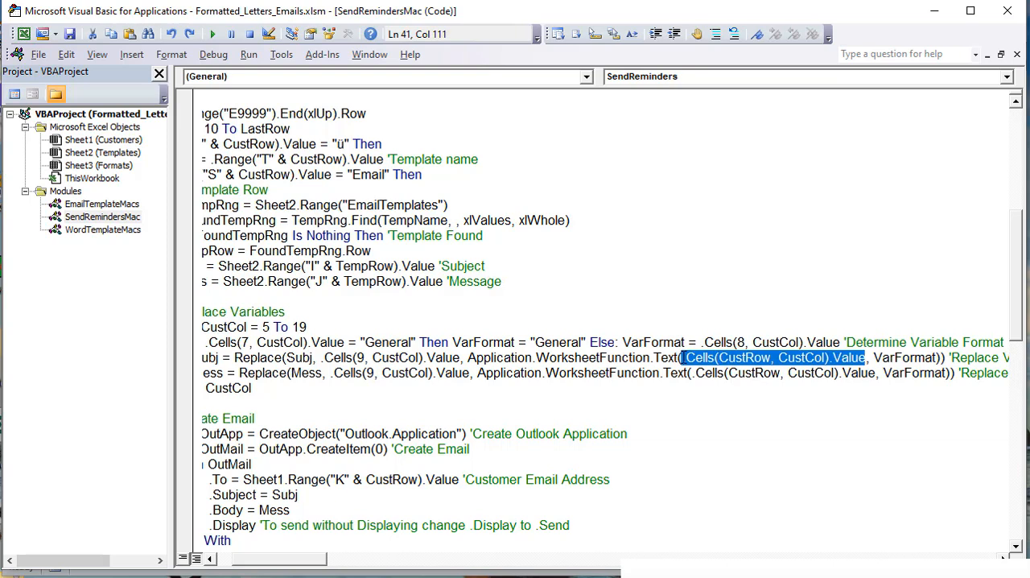
{"action": "left_click", "coordinate": [933, 359]}
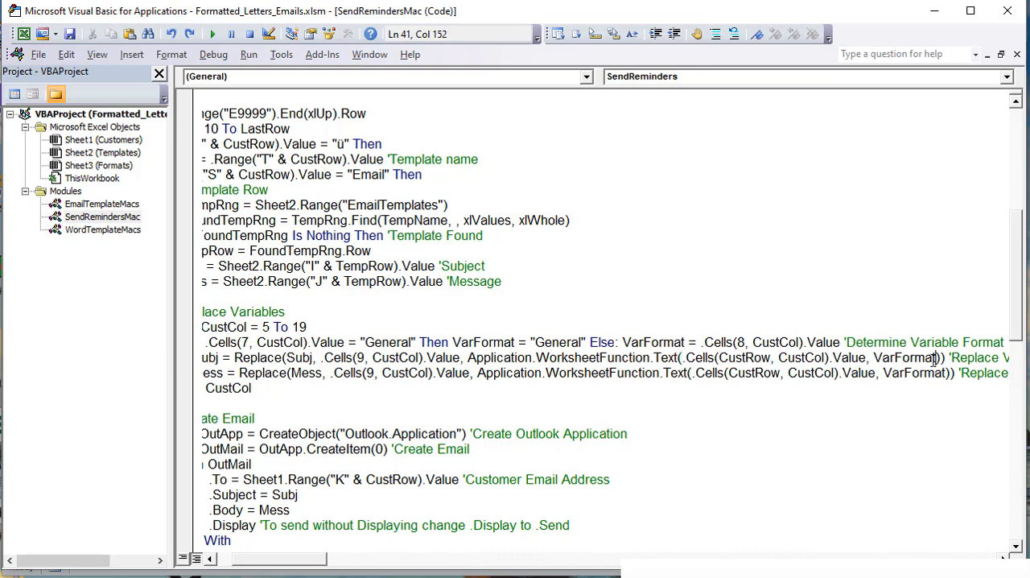
{"action": "left_click_drag", "start_coordinate": [937, 359], "coordinate": [872, 359]}
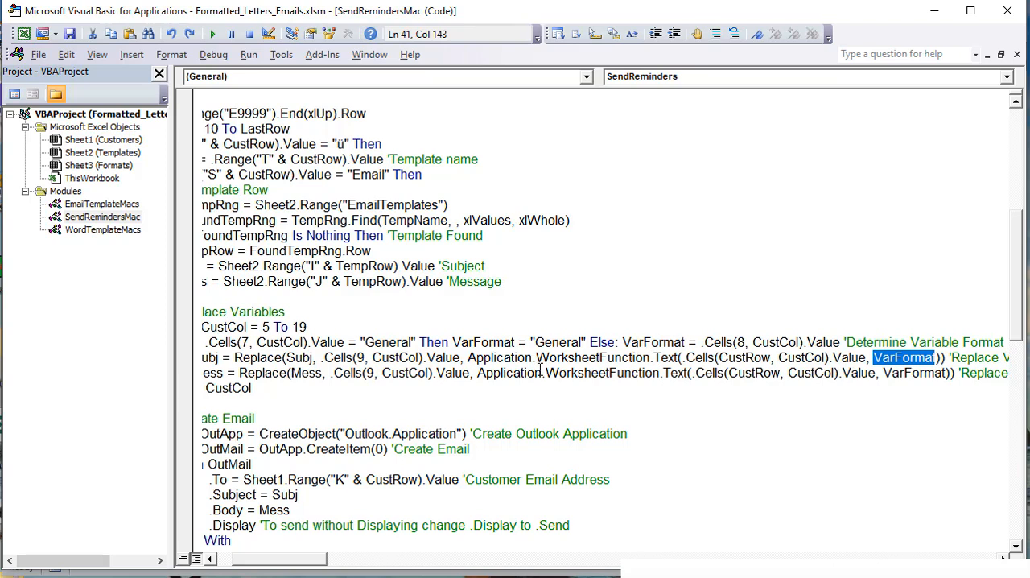
Step: Highlight the Mess argument and the Mess variable being assigned in the message Replace line above Next CustCol
{"action": "left_click_drag", "start_coordinate": [295, 563], "coordinate": [266, 566]}
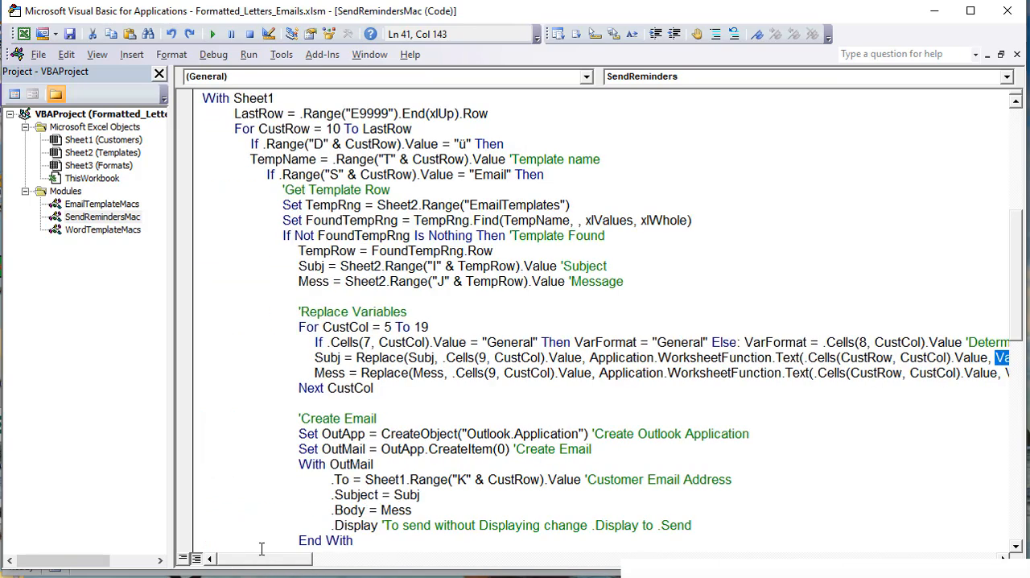
{"action": "left_click", "coordinate": [314, 357]}
{"action": "left_click_drag", "start_coordinate": [445, 373], "coordinate": [416, 373]}
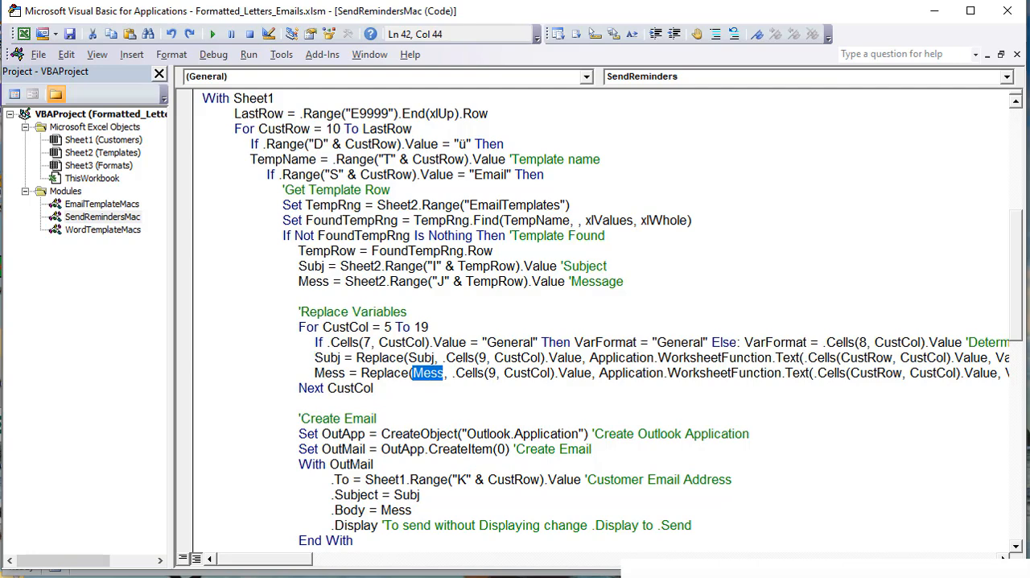
{"action": "left_click_drag", "start_coordinate": [374, 388], "coordinate": [227, 335]}
{"action": "left_click", "coordinate": [371, 388]}
{"action": "left_click_drag", "start_coordinate": [347, 373], "coordinate": [315, 373]}
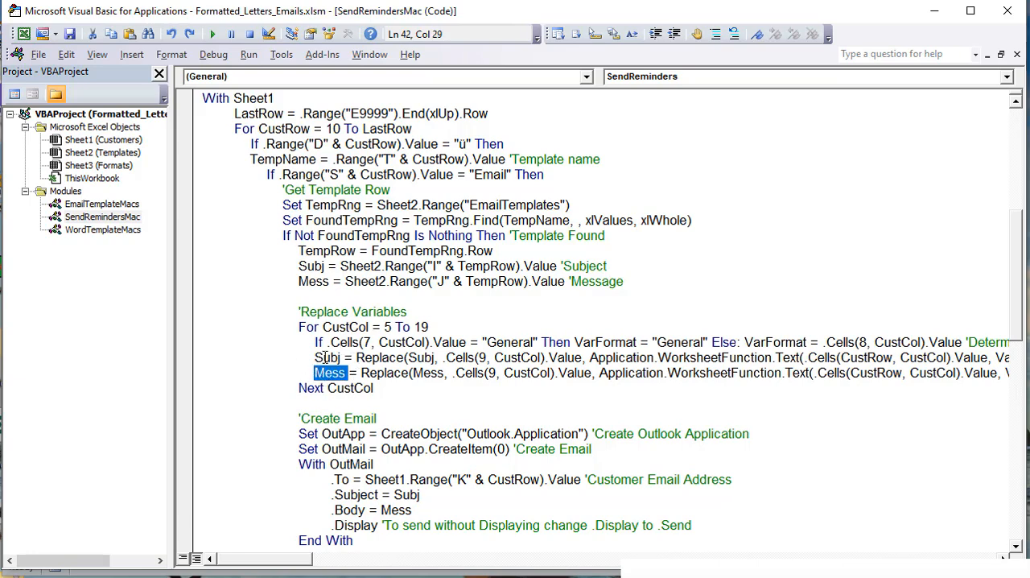
Step: Highlight the Set OutApp and Set OutMail lines in the Create Email section
{"action": "scroll", "coordinate": [344, 435], "scroll_direction": "down", "scroll_amount": 2}
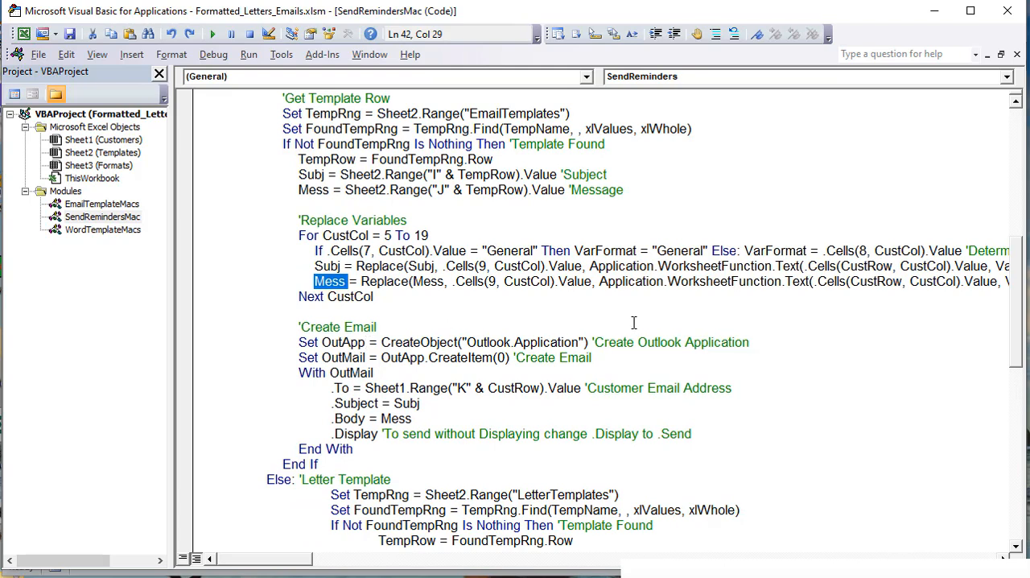
{"action": "left_click_drag", "start_coordinate": [768, 341], "coordinate": [295, 348]}
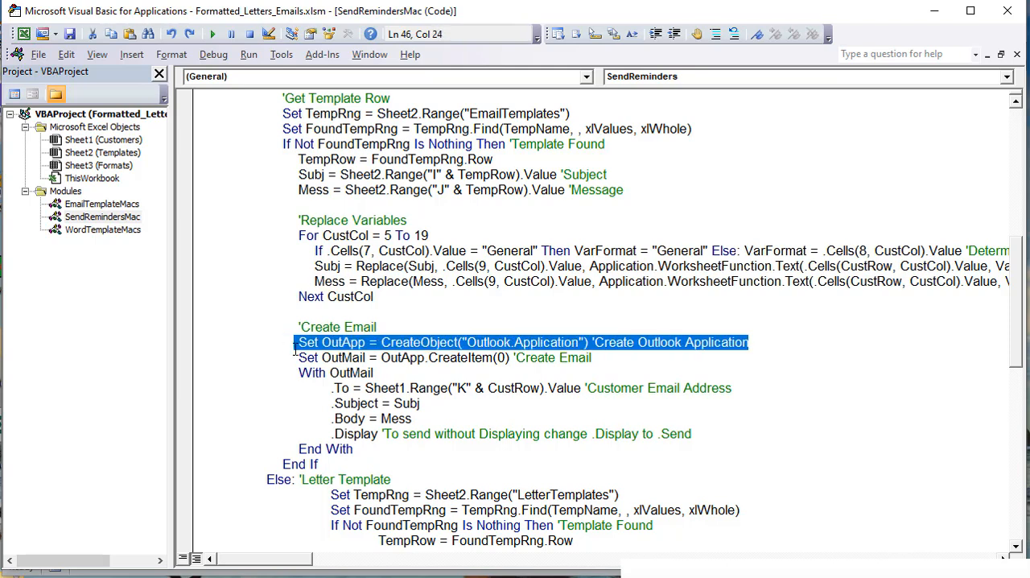
{"action": "left_click_drag", "start_coordinate": [616, 356], "coordinate": [303, 360]}
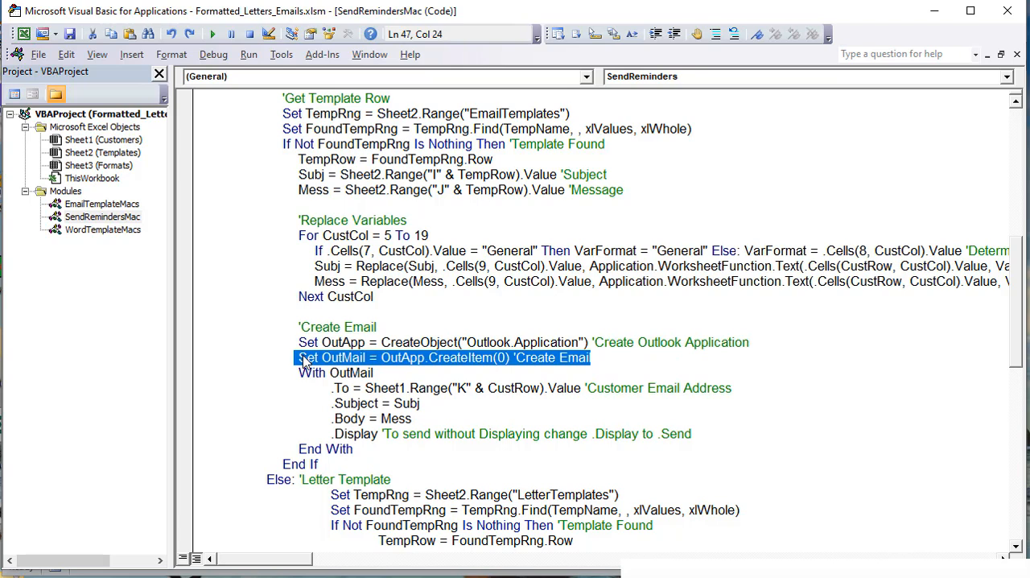
Step: Highlight Sheet1.Range("K" & CustRow).Value in the .To line, and compare it with Email column K on the Customers sheet
{"action": "left_click_drag", "start_coordinate": [366, 388], "coordinate": [582, 388]}
{"action": "key", "text": "alt+F11"}
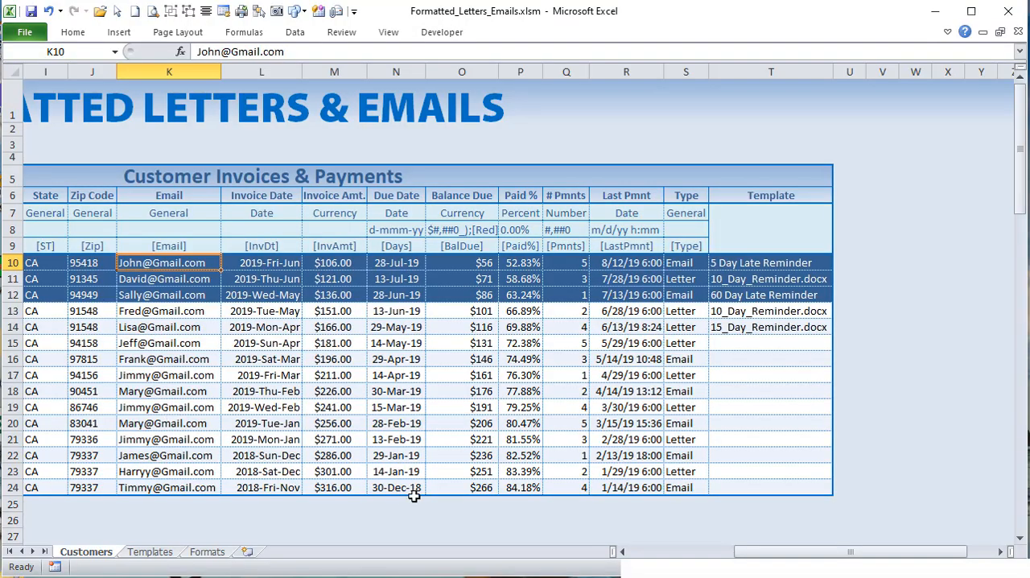
{"action": "left_click", "coordinate": [167, 72]}
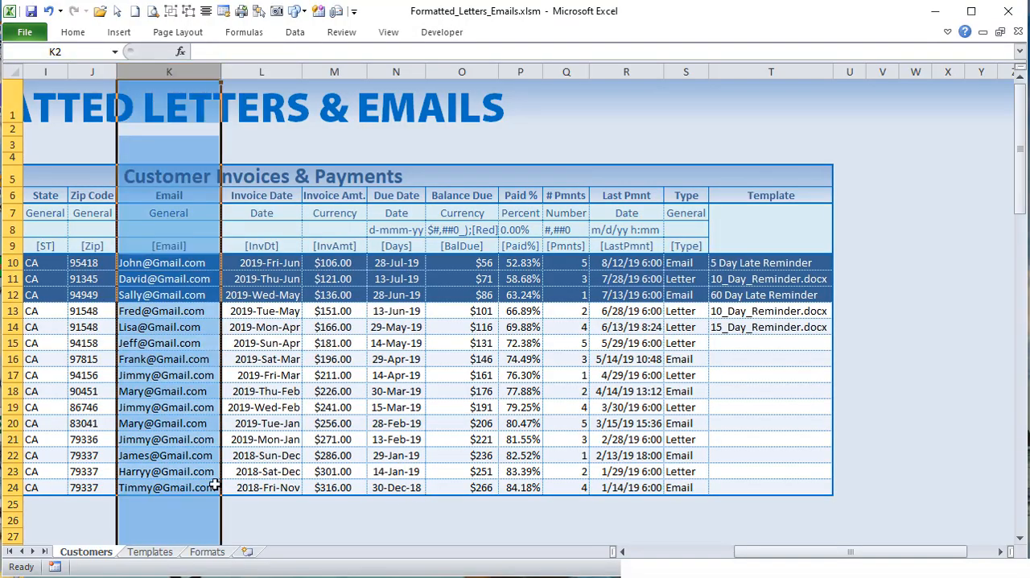
{"action": "key", "text": "alt+F11"}
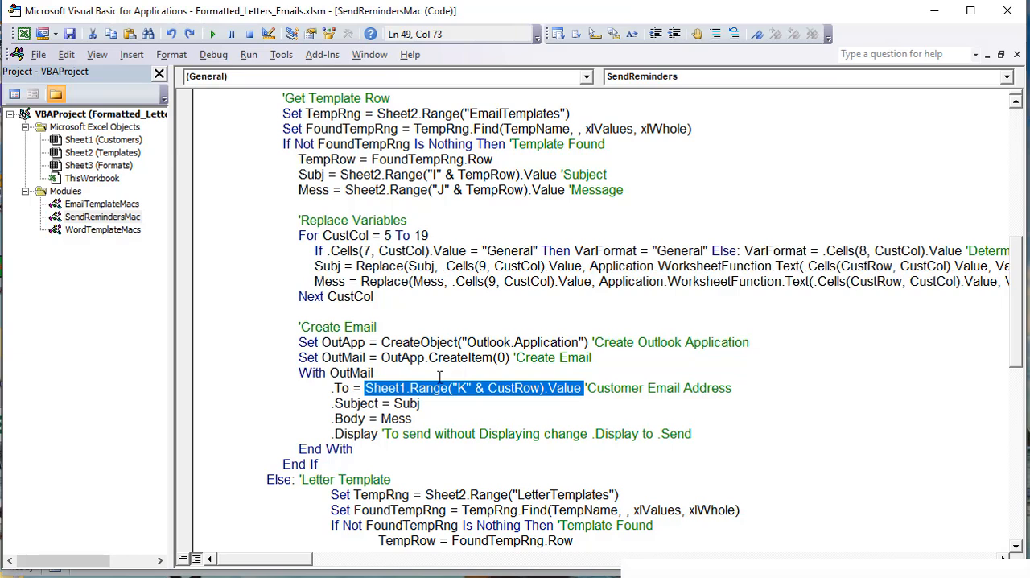
Step: Examine the OutMail recipient, subject and body lines, highlighting .Display and the .Send alternative in its comment
{"action": "left_click_drag", "start_coordinate": [448, 397], "coordinate": [347, 390]}
{"action": "left_click_drag", "start_coordinate": [421, 415], "coordinate": [327, 434]}
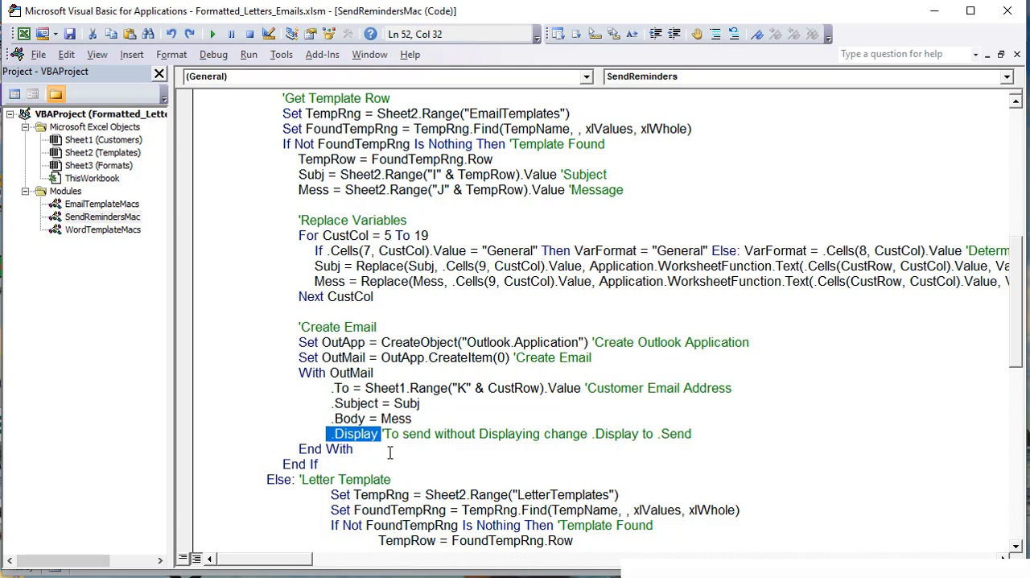
{"action": "key", "text": "Right"}
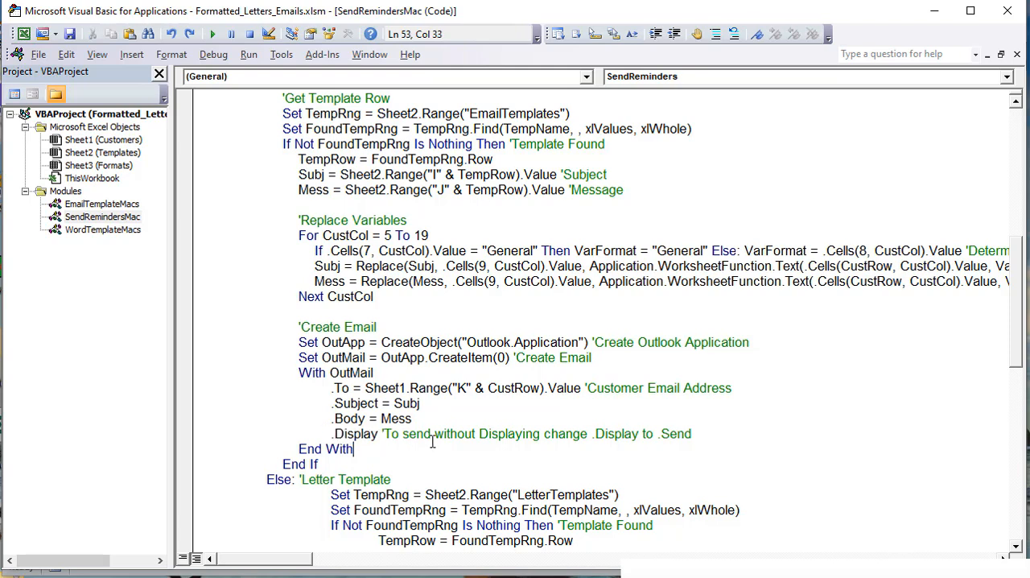
{"action": "left_click_drag", "start_coordinate": [691, 433], "coordinate": [658, 433]}
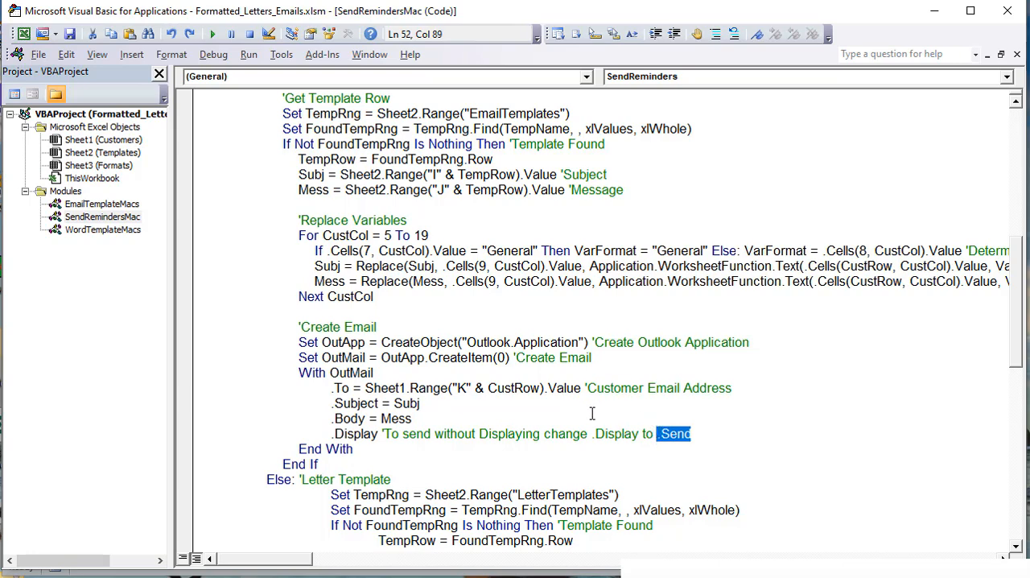
{"action": "scroll", "coordinate": [548, 451], "scroll_direction": "down", "scroll_amount": 2}
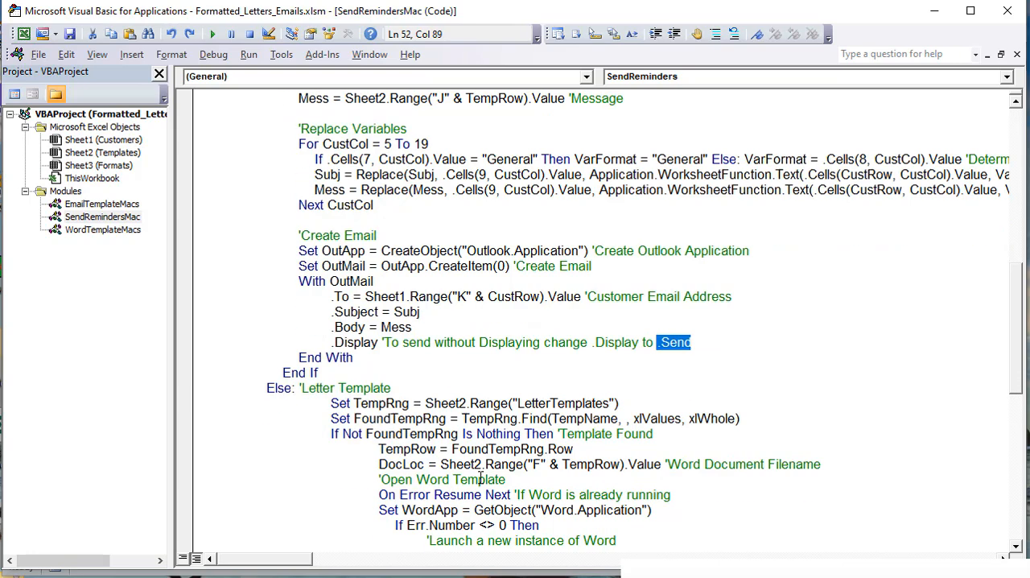
{"action": "scroll", "coordinate": [375, 356], "scroll_direction": "up", "scroll_amount": 2}
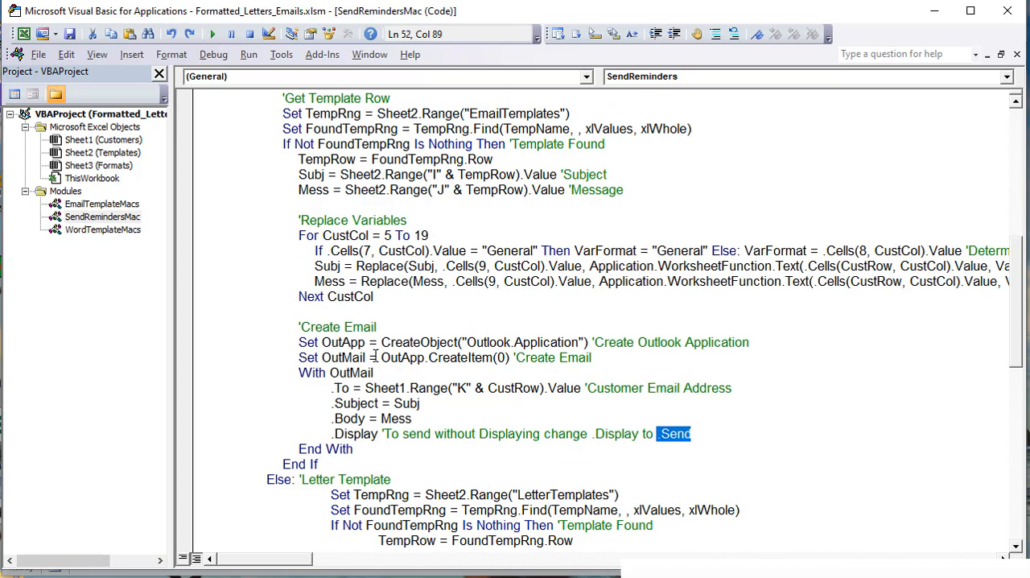
Step: Return to the Customers sheet and unmark the customers in rows 11 and 12, leaving only row 10 selected for reminders
{"action": "left_click", "coordinate": [387, 577]}
{"action": "left_click", "coordinate": [241, 577]}
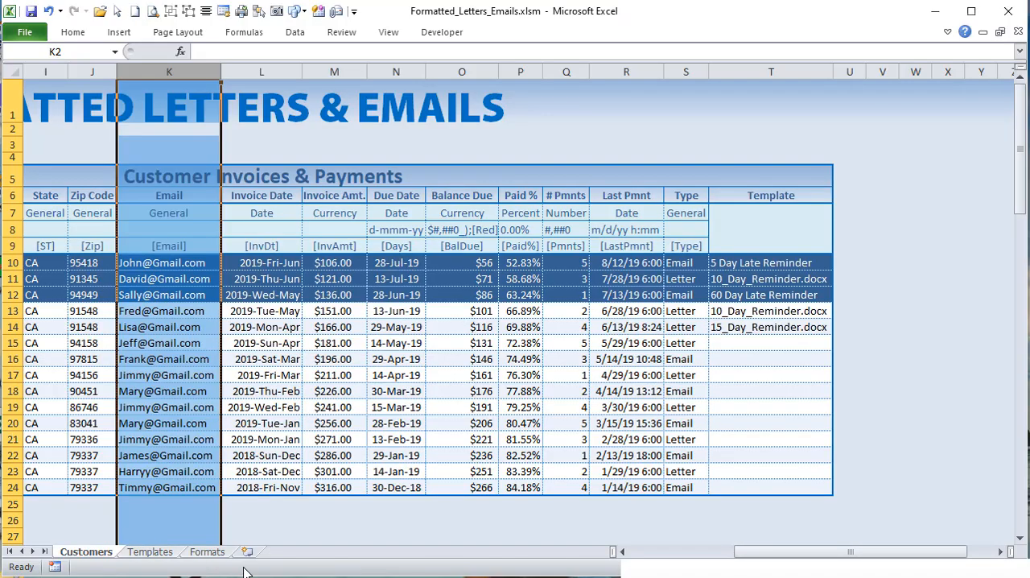
{"action": "left_click_drag", "start_coordinate": [750, 554], "coordinate": [672, 553]}
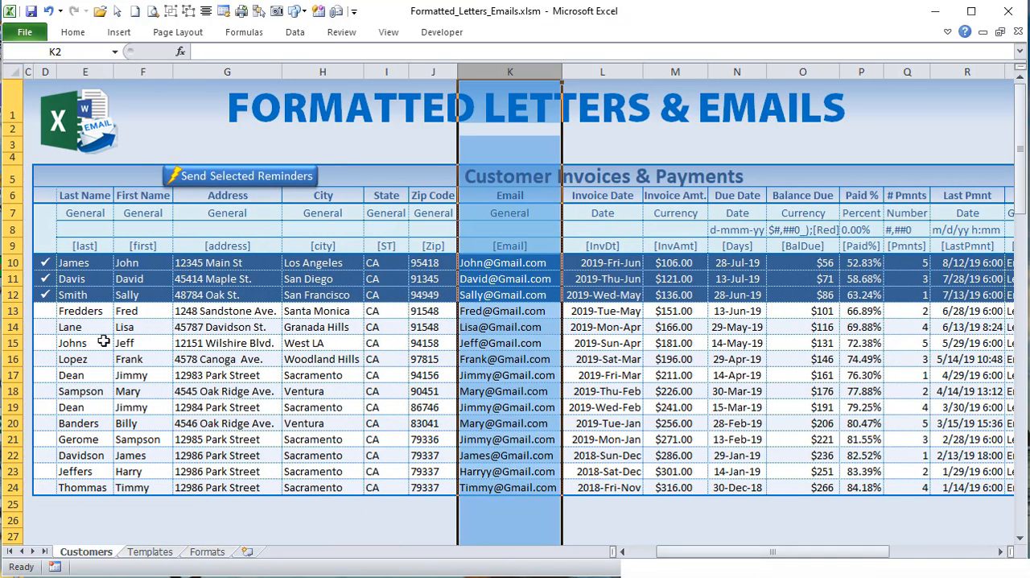
{"action": "left_click", "coordinate": [55, 278]}
{"action": "left_click", "coordinate": [45, 294]}
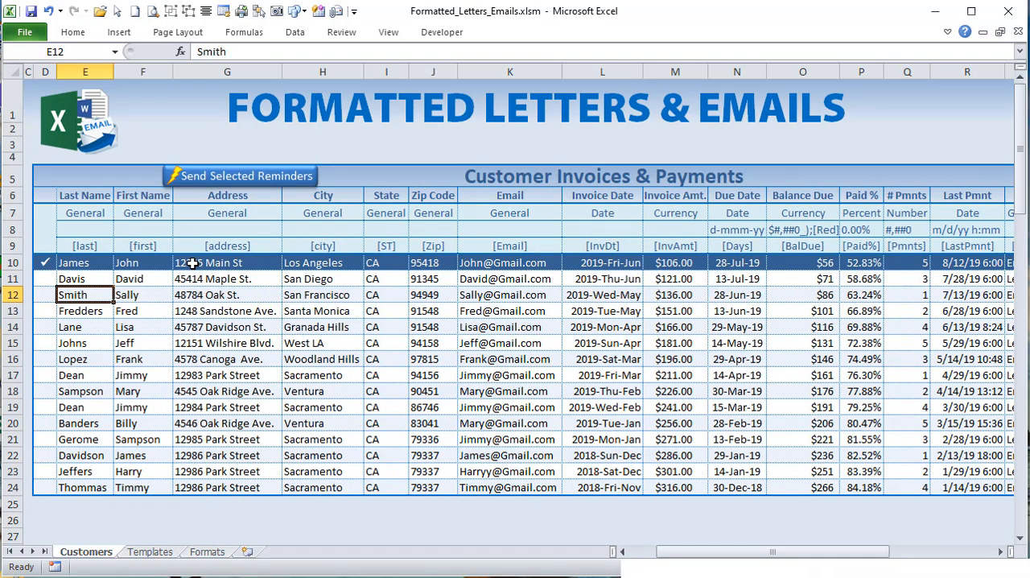
Step: Generate the selected reminder email, check its balance, paid percentage and last payment date formats, and discard the message
{"action": "left_click", "coordinate": [233, 176]}
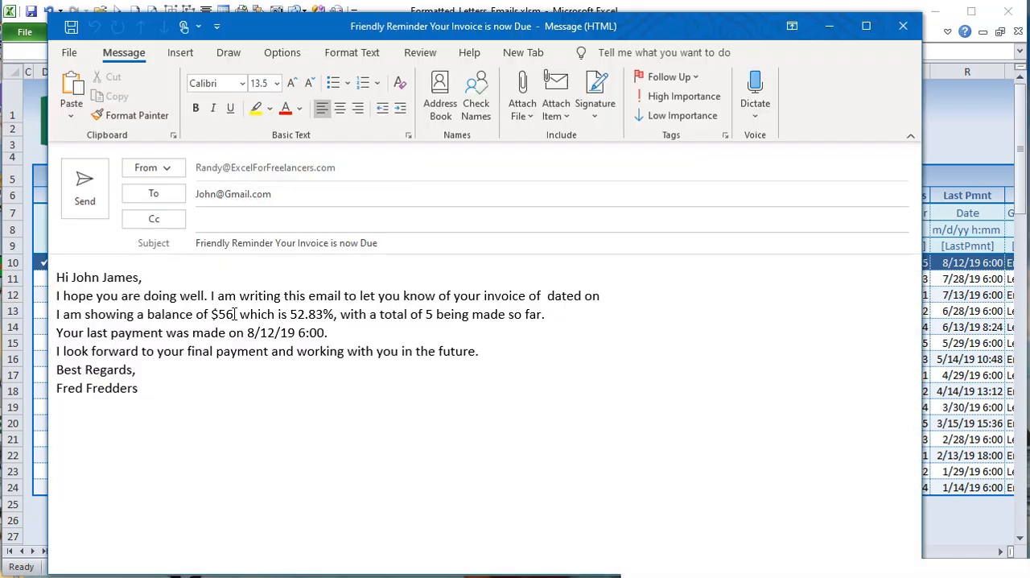
{"action": "left_click_drag", "start_coordinate": [232, 314], "coordinate": [211, 315]}
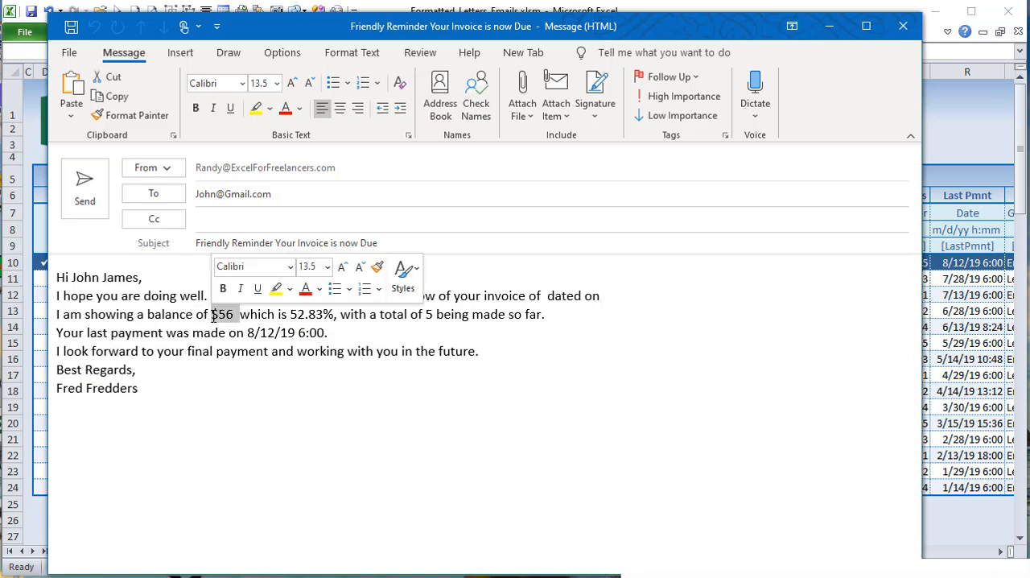
{"action": "double_click", "coordinate": [332, 315]}
{"action": "left_click_drag", "start_coordinate": [329, 332], "coordinate": [248, 335]}
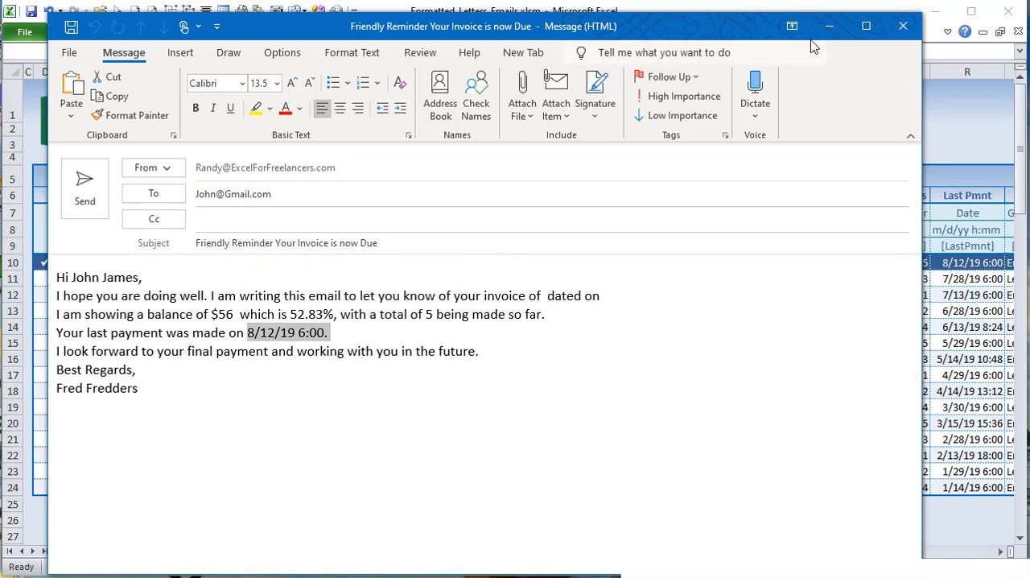
{"action": "left_click", "coordinate": [904, 25]}
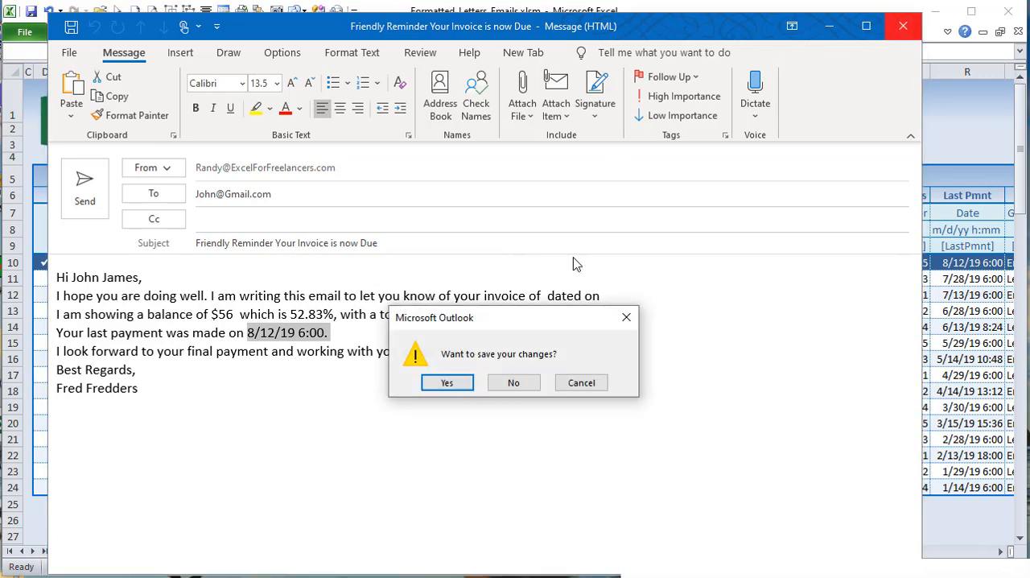
{"action": "left_click", "coordinate": [519, 383]}
Step: Set the Balance Due format in O8 to $#,##0.00_);($#,##0.00)
{"action": "left_click", "coordinate": [775, 265]}
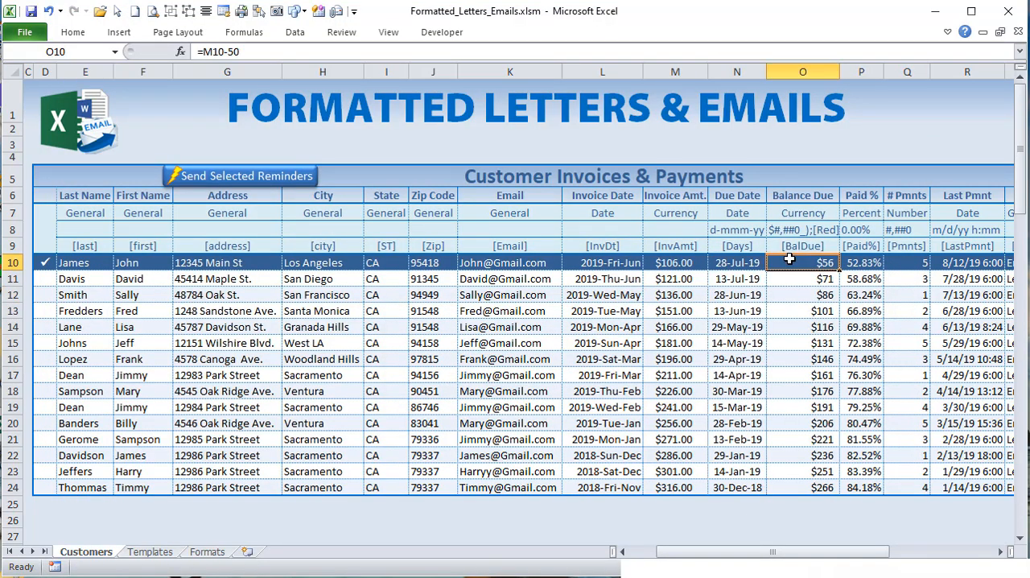
{"action": "left_click", "coordinate": [812, 228]}
{"action": "left_click", "coordinate": [846, 231]}
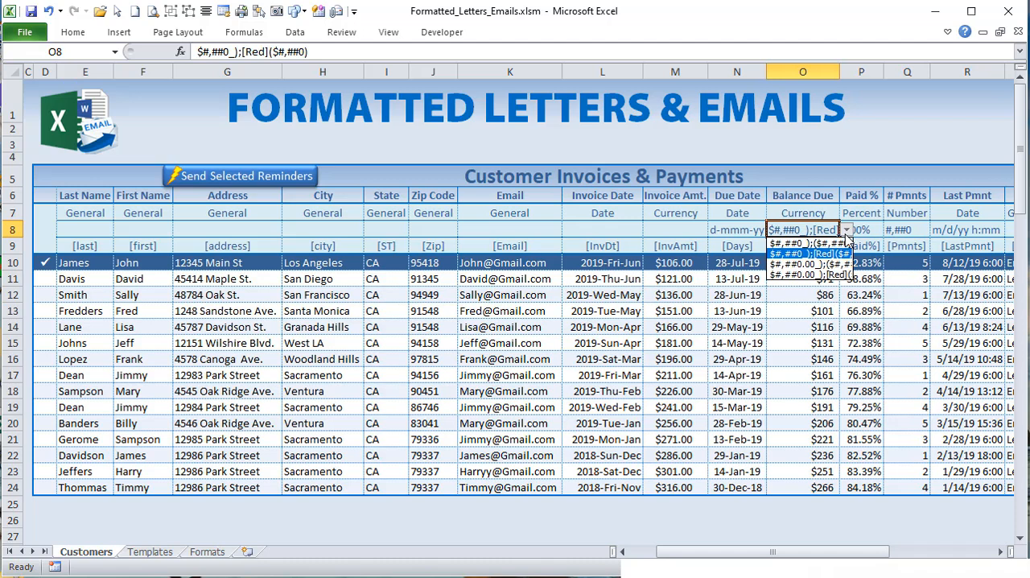
{"action": "left_click", "coordinate": [825, 253]}
{"action": "left_click", "coordinate": [846, 231]}
{"action": "left_click", "coordinate": [809, 243]}
{"action": "left_click", "coordinate": [823, 264]}
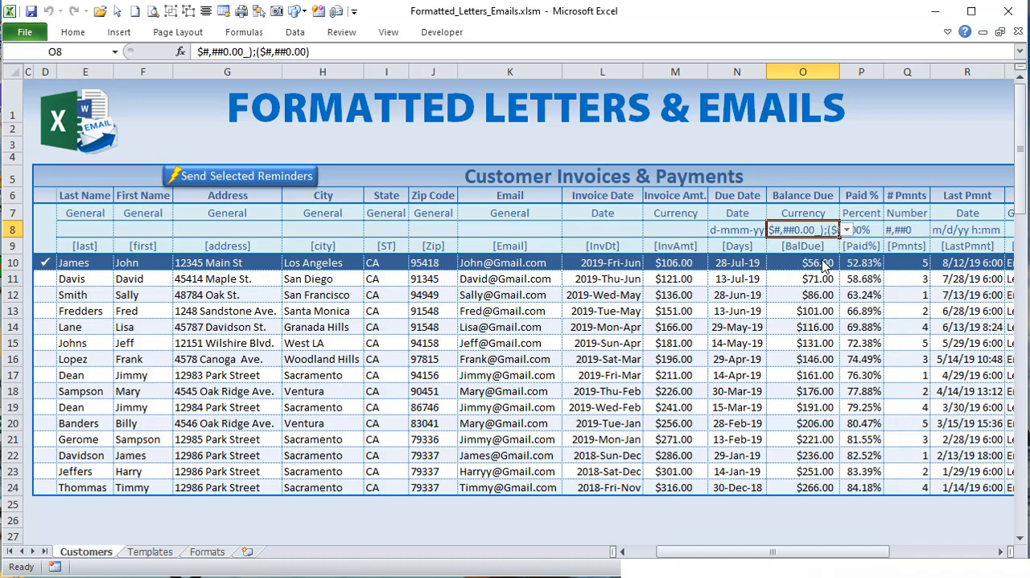
Step: Generate the reminder email again, check the balance amount against the two-decimal currency format, and close it without saving
{"action": "left_click", "coordinate": [248, 174]}
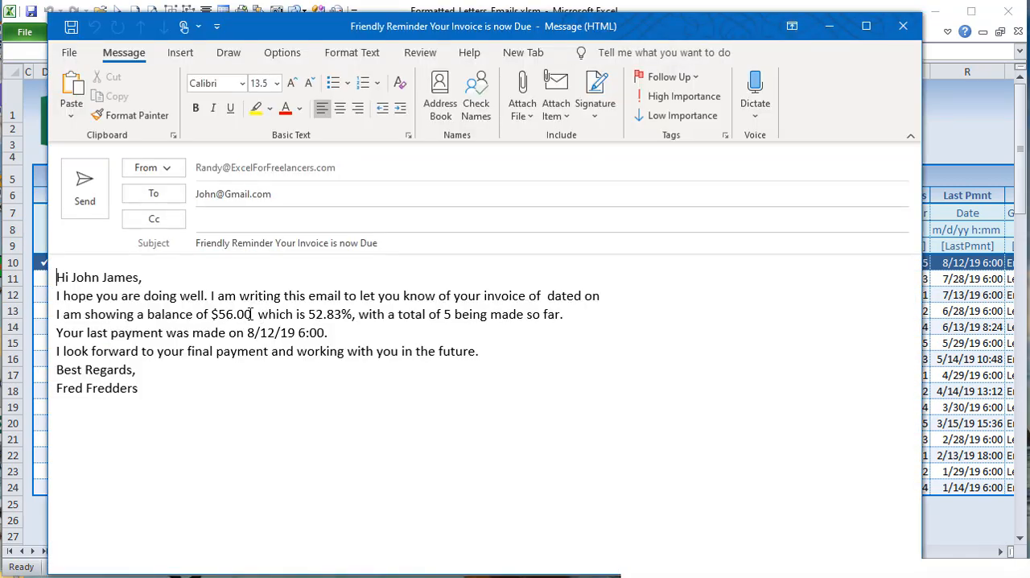
{"action": "left_click_drag", "start_coordinate": [257, 314], "coordinate": [213, 314]}
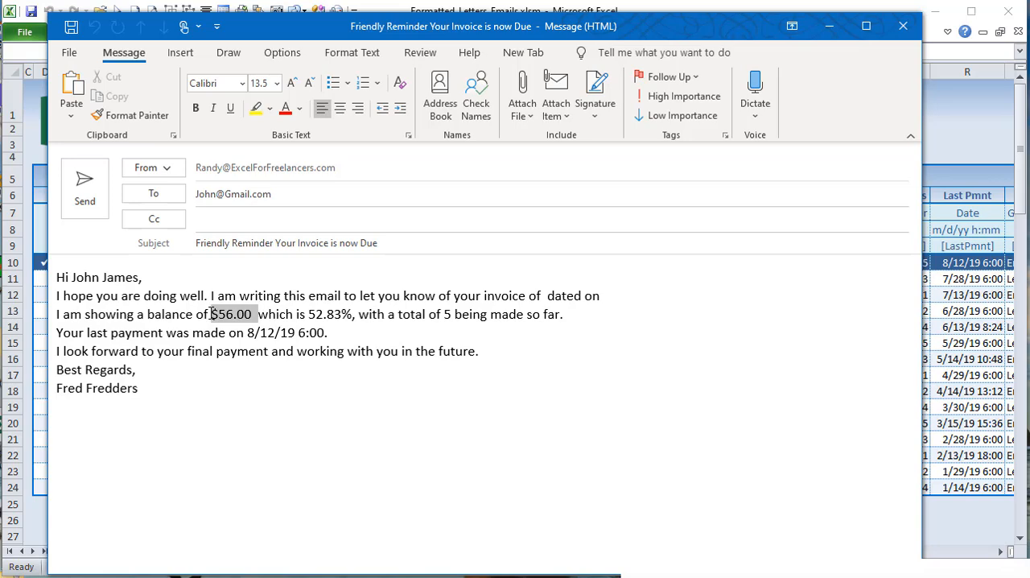
{"action": "left_click", "coordinate": [903, 25]}
{"action": "left_click", "coordinate": [515, 382]}
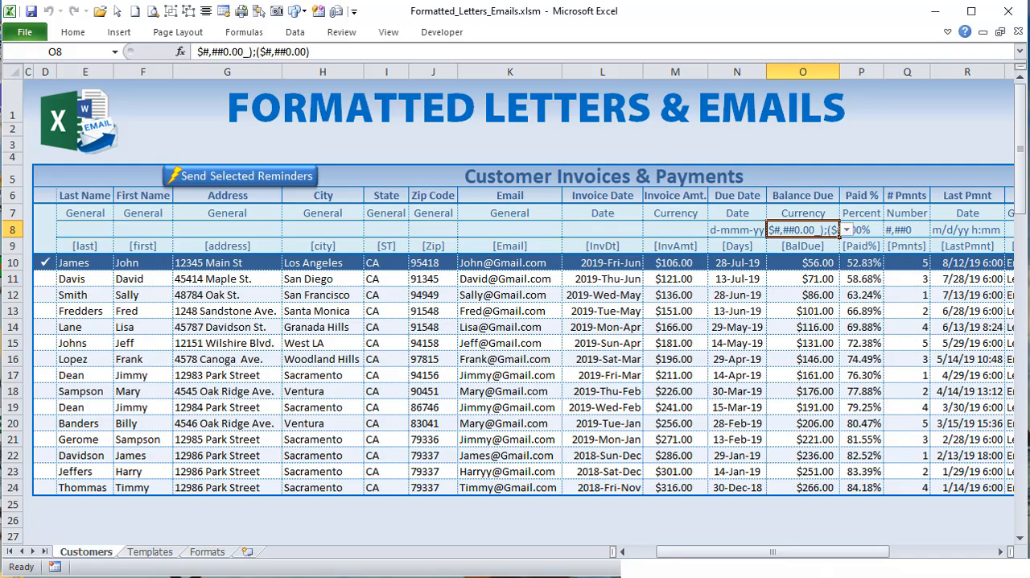
Step: Return to the SendReminders code and review the Else branch for letter templates, where TempRng is set to the LetterTemplates range
{"action": "key", "text": "alt+F11"}
{"action": "left_click_drag", "start_coordinate": [393, 479], "coordinate": [261, 478]}
{"action": "scroll", "coordinate": [258, 475], "scroll_direction": "down", "scroll_amount": 7}
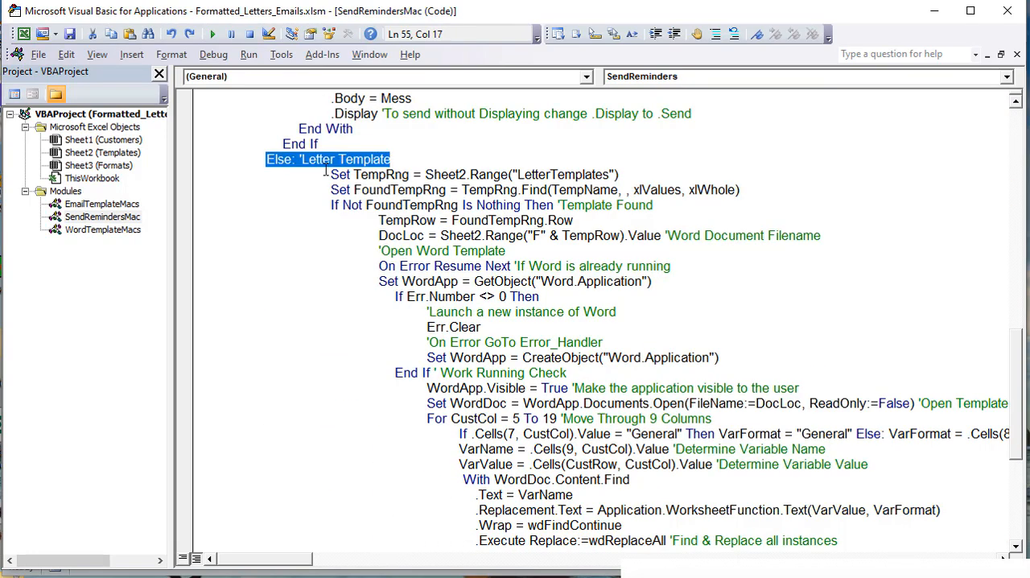
{"action": "left_click_drag", "start_coordinate": [622, 174], "coordinate": [330, 174]}
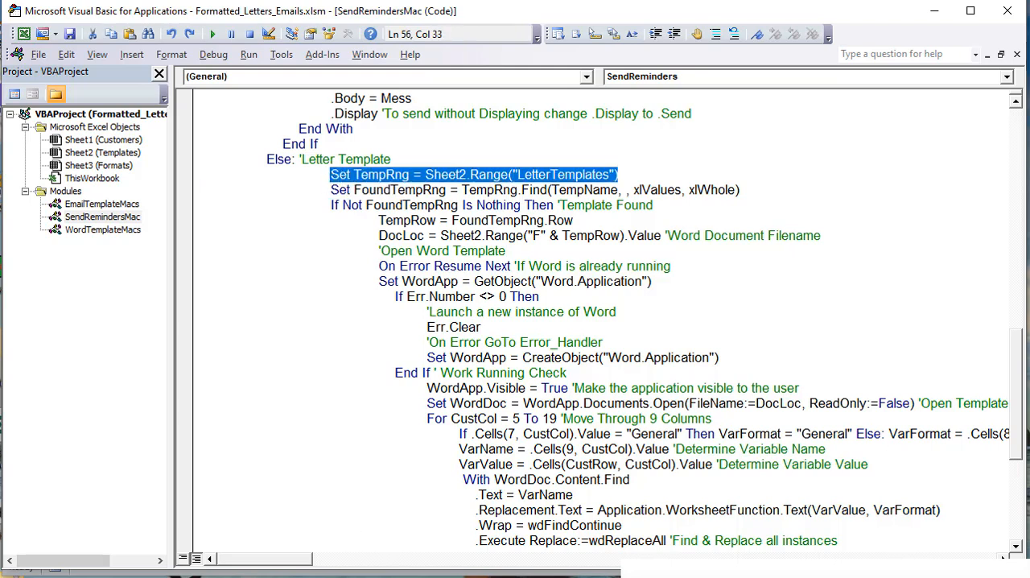
Step: Switch to the workbook's Templates sheet and examine the letter template names and the first template's file location
{"action": "key", "text": "alt+F11"}
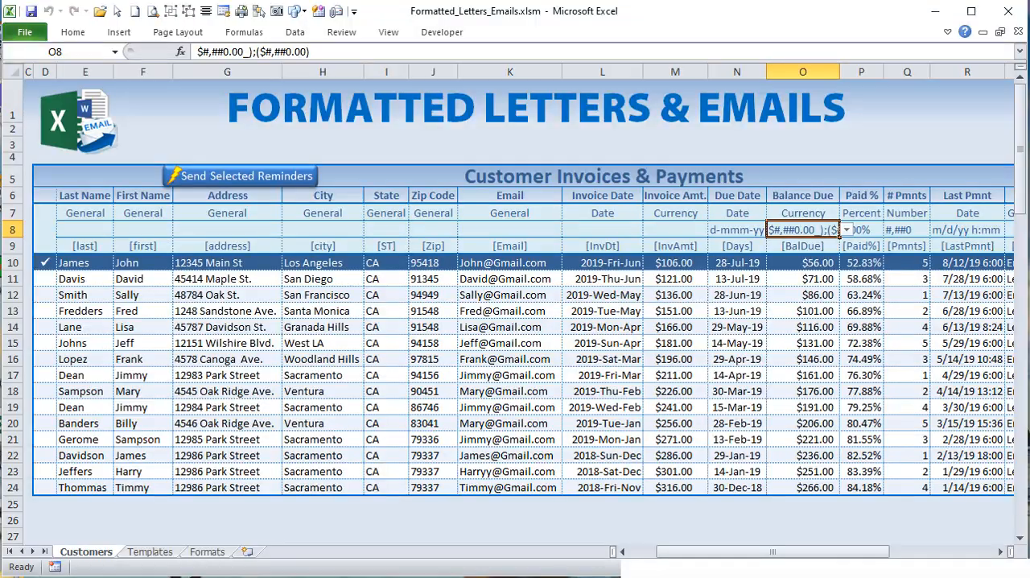
{"action": "left_click", "coordinate": [161, 553]}
{"action": "left_click_drag", "start_coordinate": [81, 223], "coordinate": [100, 262]}
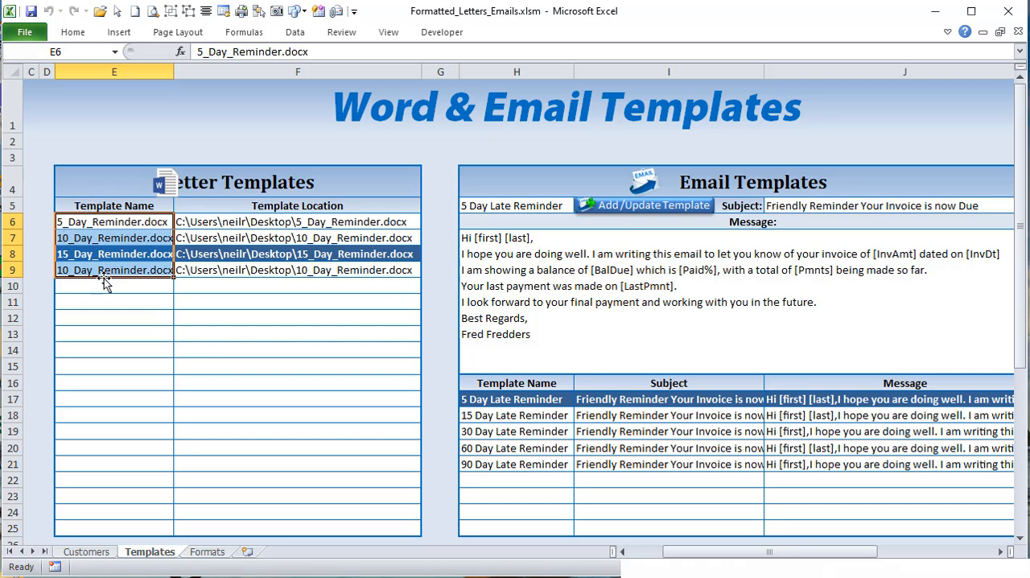
{"action": "left_click_drag", "start_coordinate": [119, 223], "coordinate": [118, 256]}
{"action": "left_click", "coordinate": [219, 222]}
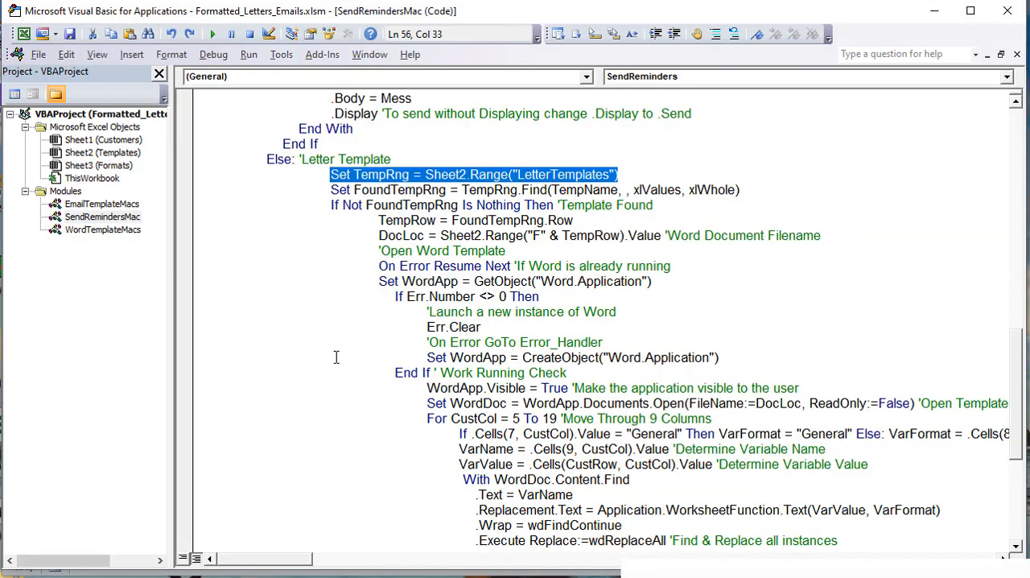
Step: Back in the letter branch of the macro, examine the FoundTempRng line that searches TempRng for TempName
{"action": "left_click", "coordinate": [372, 174]}
{"action": "left_click_drag", "start_coordinate": [445, 190], "coordinate": [354, 190]}
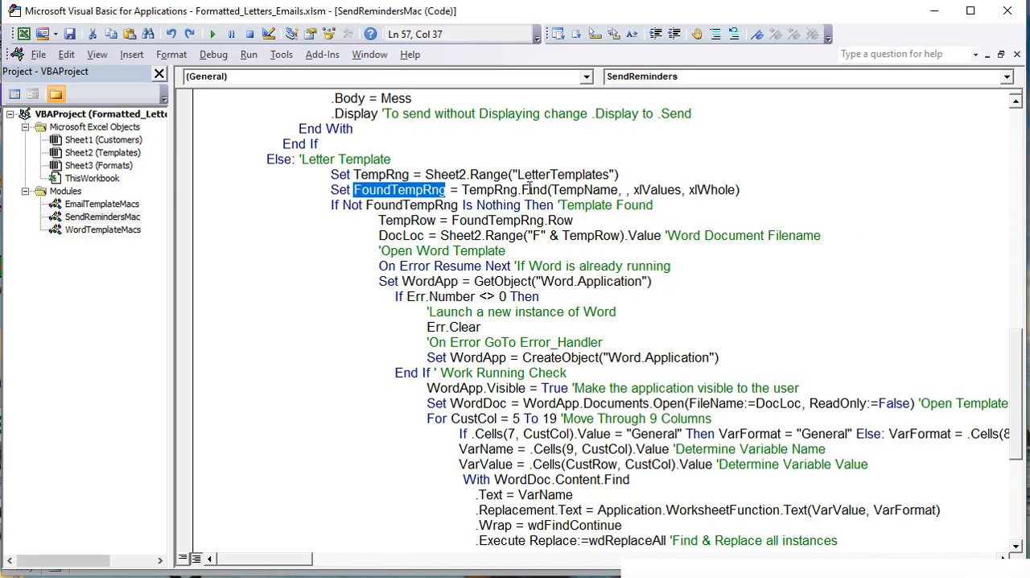
{"action": "left_click_drag", "start_coordinate": [618, 188], "coordinate": [539, 189]}
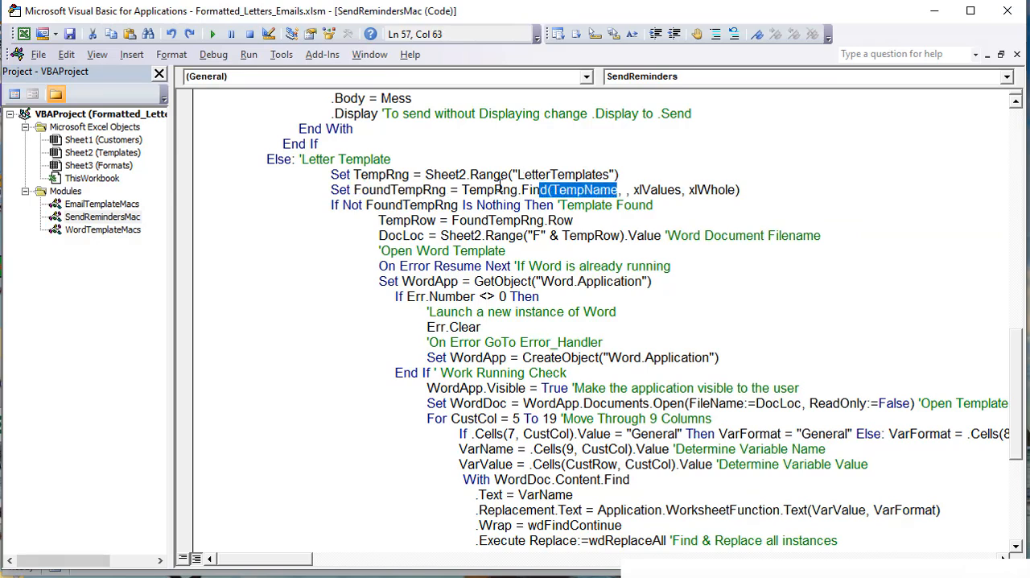
Step: Compare the LetterTemplates range assignment in the letter branch with the EmailTemplates assignment in the email branch
{"action": "left_click_drag", "start_coordinate": [426, 174], "coordinate": [619, 175]}
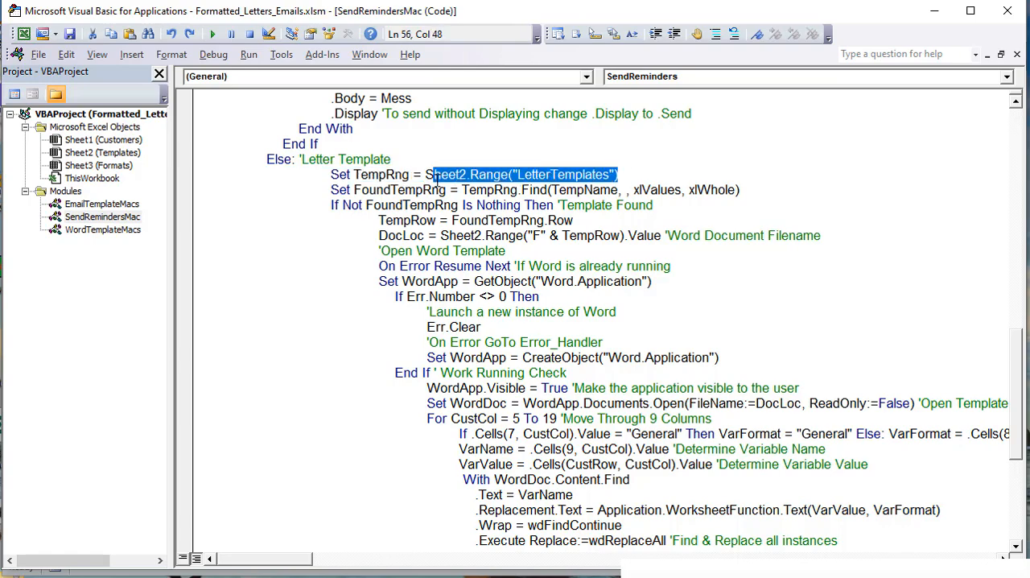
{"action": "scroll", "coordinate": [515, 306], "scroll_direction": "up", "scroll_amount": 8}
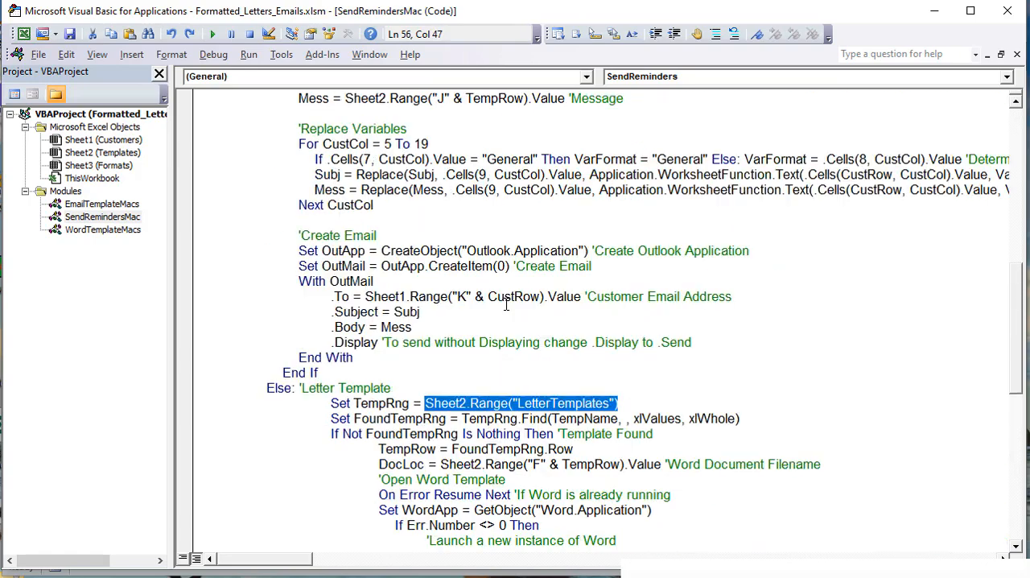
{"action": "scroll", "coordinate": [493, 319], "scroll_direction": "up", "scroll_amount": 1}
{"action": "left_click_drag", "start_coordinate": [569, 204], "coordinate": [320, 204]}
{"action": "left_click", "coordinate": [362, 204]}
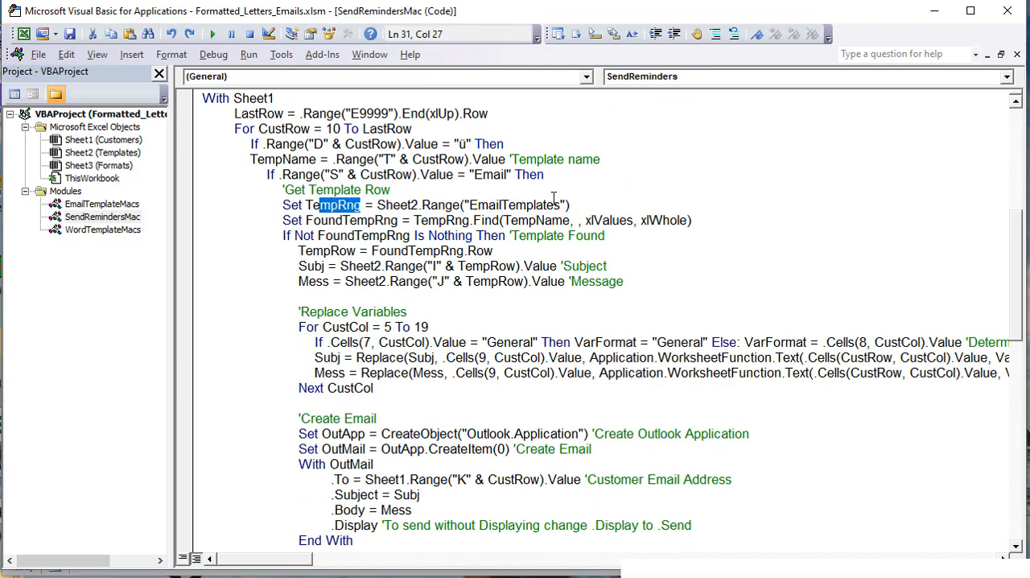
{"action": "left_click_drag", "start_coordinate": [579, 207], "coordinate": [379, 206]}
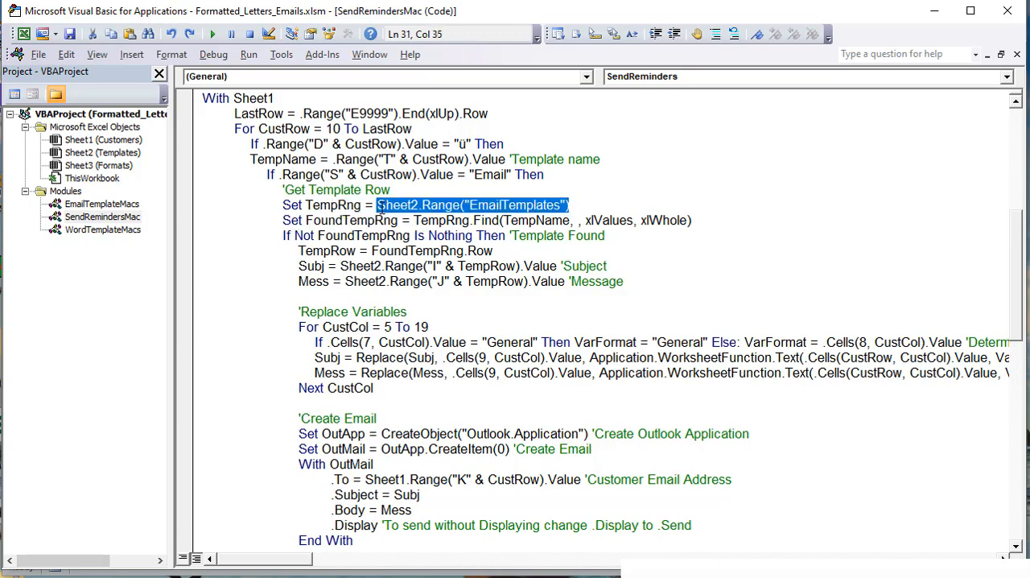
{"action": "scroll", "coordinate": [468, 318], "scroll_direction": "down", "scroll_amount": 6}
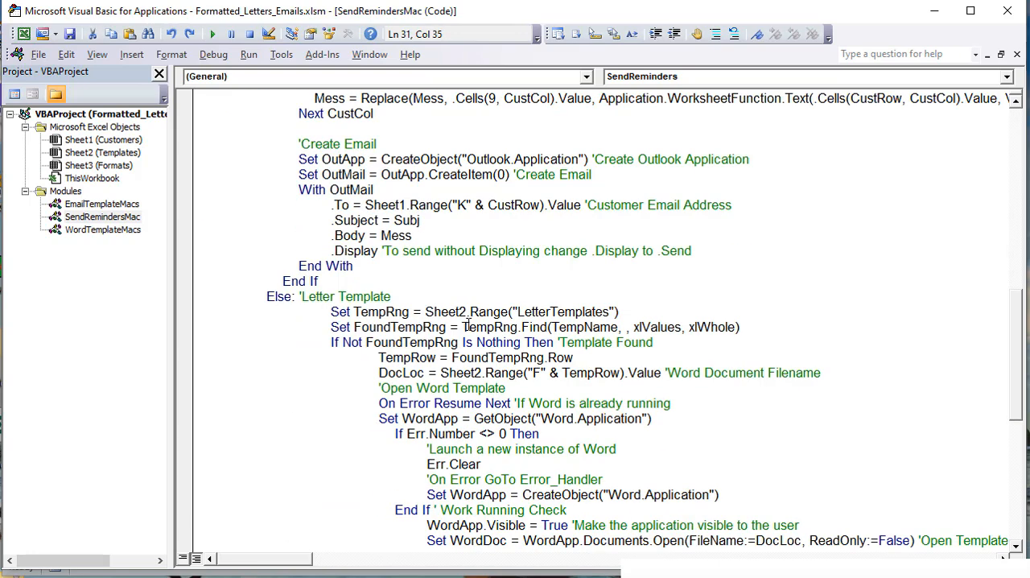
{"action": "left_click_drag", "start_coordinate": [618, 312], "coordinate": [429, 309]}
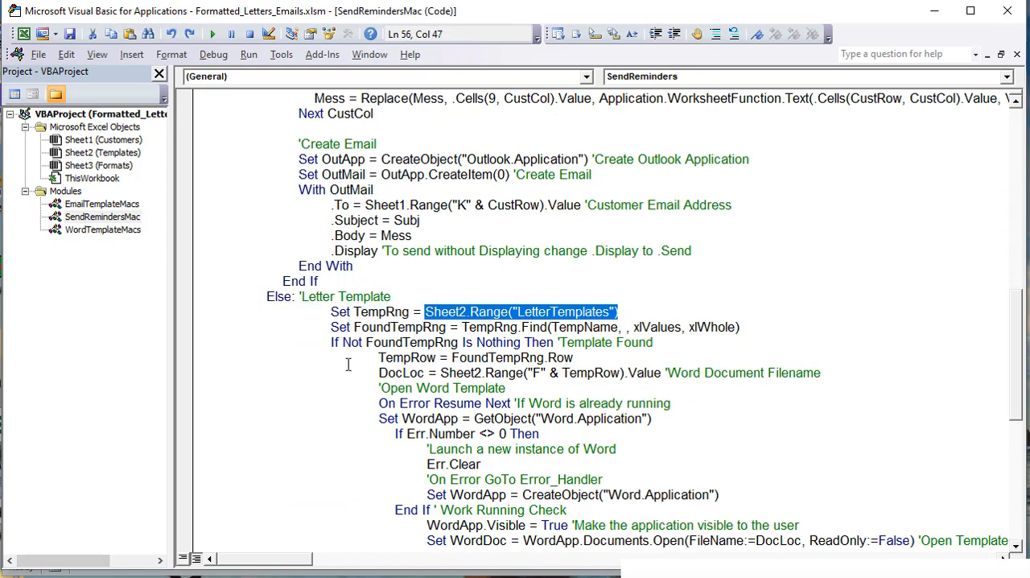
Step: Examine the letter branch's template-found condition and the TempRow assignment from FoundTempRng.Row
{"action": "left_click_drag", "start_coordinate": [559, 341], "coordinate": [334, 342]}
{"action": "scroll", "coordinate": [525, 388], "scroll_direction": "down", "scroll_amount": 2}
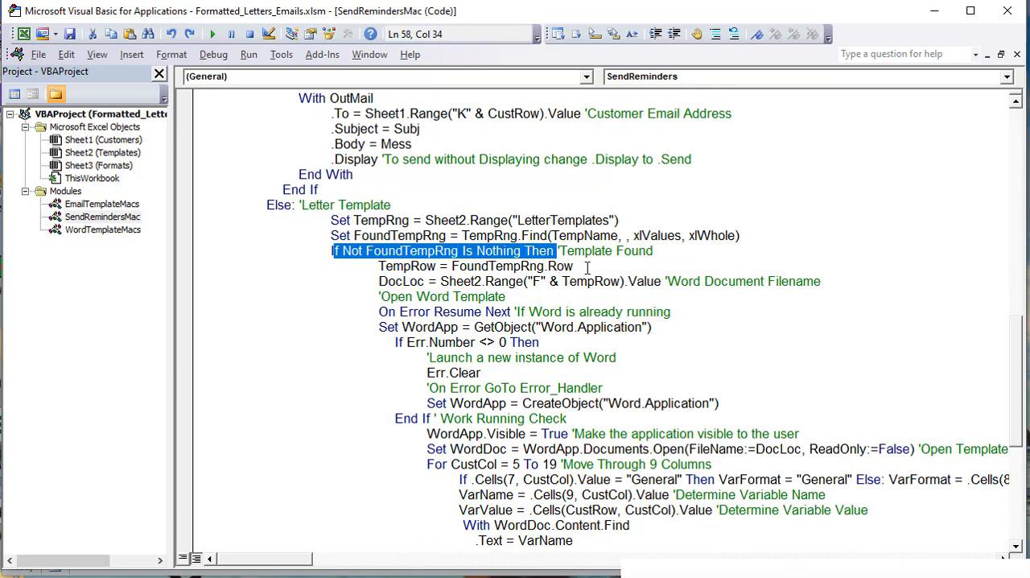
{"action": "left_click_drag", "start_coordinate": [576, 268], "coordinate": [448, 267]}
Step: Check the template assigned in T11 on the Customers sheet against its name and file location in row 7 of the Templates sheet
{"action": "key", "text": "alt+F11"}
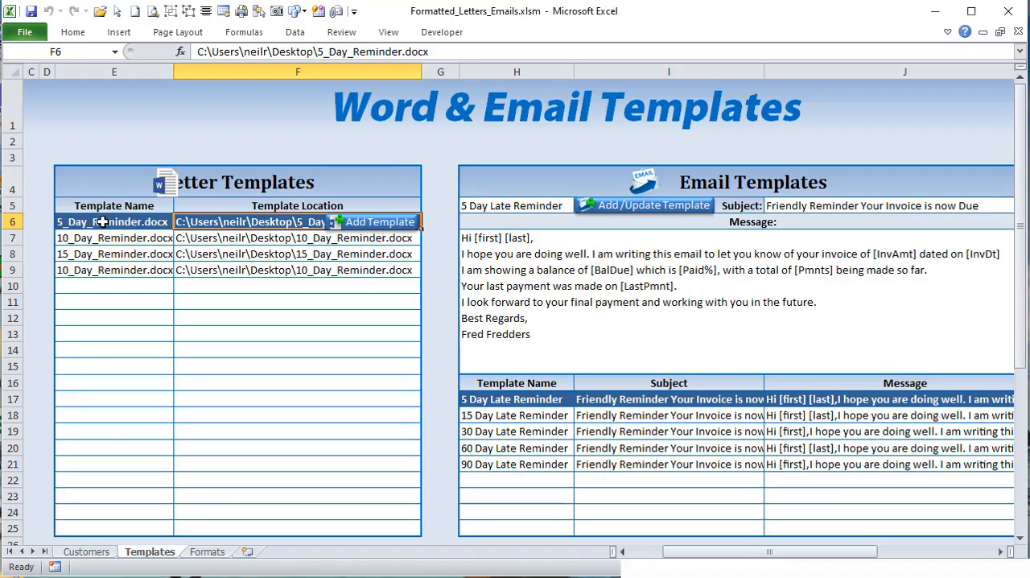
{"action": "left_click", "coordinate": [90, 552]}
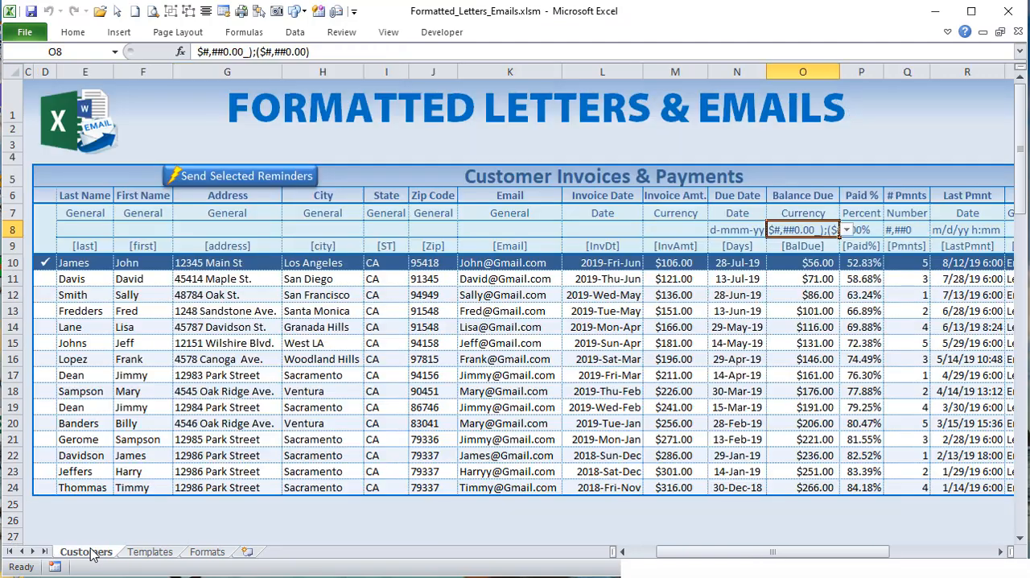
{"action": "left_click_drag", "start_coordinate": [700, 553], "coordinate": [792, 553]}
{"action": "left_click", "coordinate": [739, 275]}
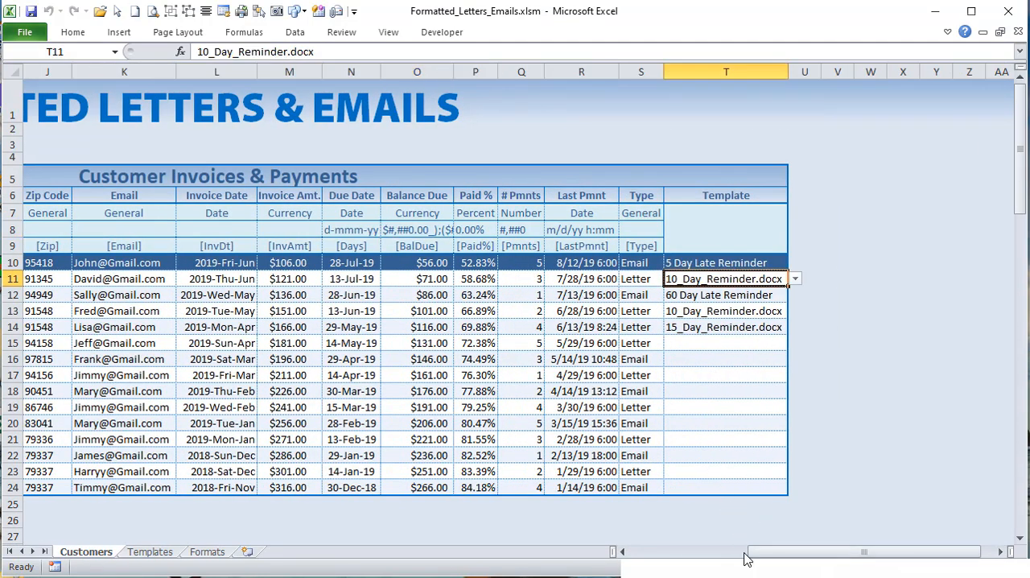
{"action": "left_click", "coordinate": [151, 554]}
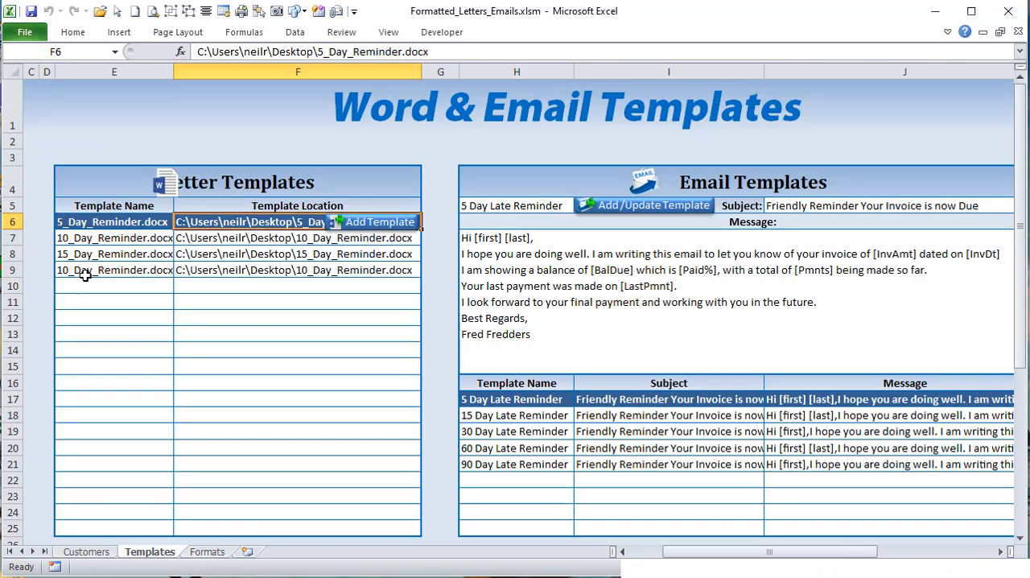
{"action": "left_click", "coordinate": [93, 241]}
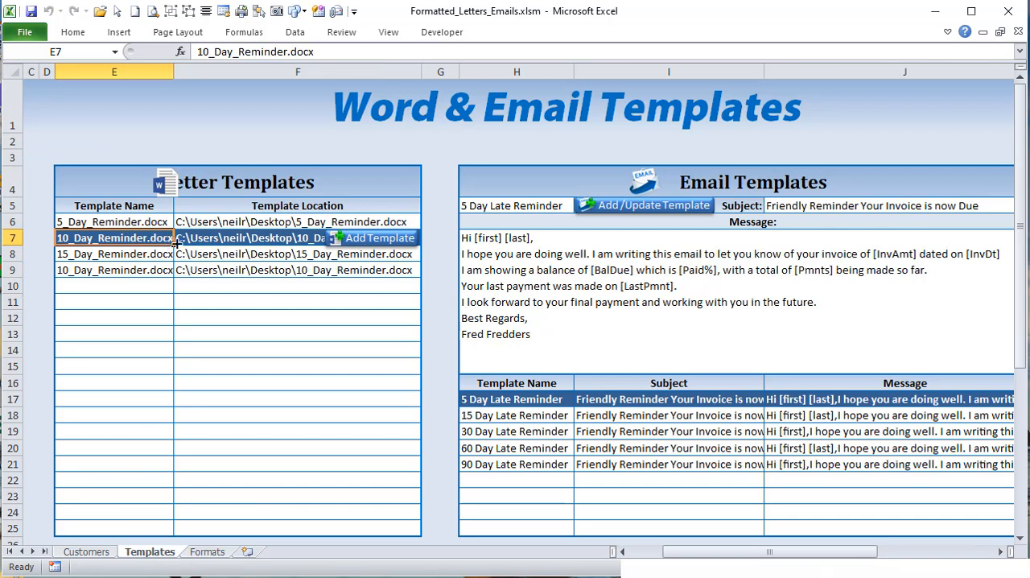
{"action": "left_click", "coordinate": [219, 240]}
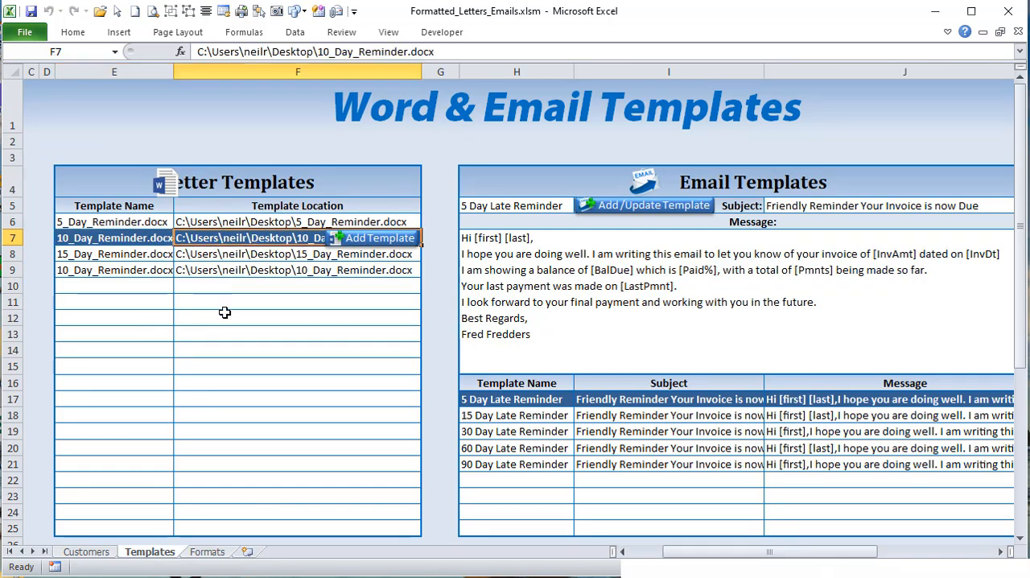
Step: Return to the macro code and examine how DocLoc takes the Word document path from column F of the TempRow row
{"action": "key", "text": "alt+F11"}
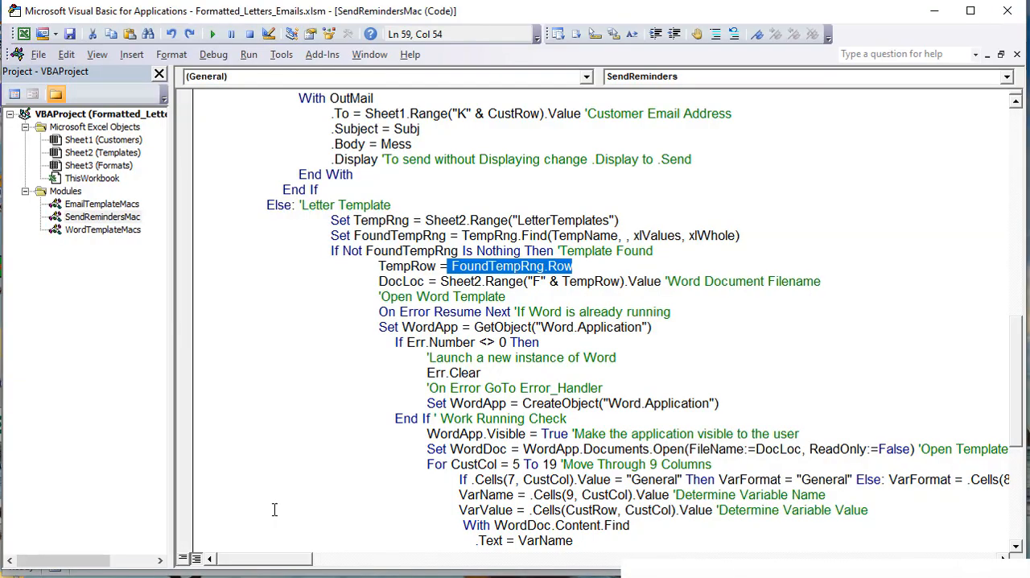
{"action": "left_click_drag", "start_coordinate": [375, 281], "coordinate": [547, 290]}
{"action": "left_click", "coordinate": [442, 282]}
{"action": "left_click_drag", "start_coordinate": [622, 281], "coordinate": [584, 277]}
{"action": "left_click_drag", "start_coordinate": [437, 266], "coordinate": [392, 266]}
{"action": "left_click_drag", "start_coordinate": [821, 281], "coordinate": [376, 280]}
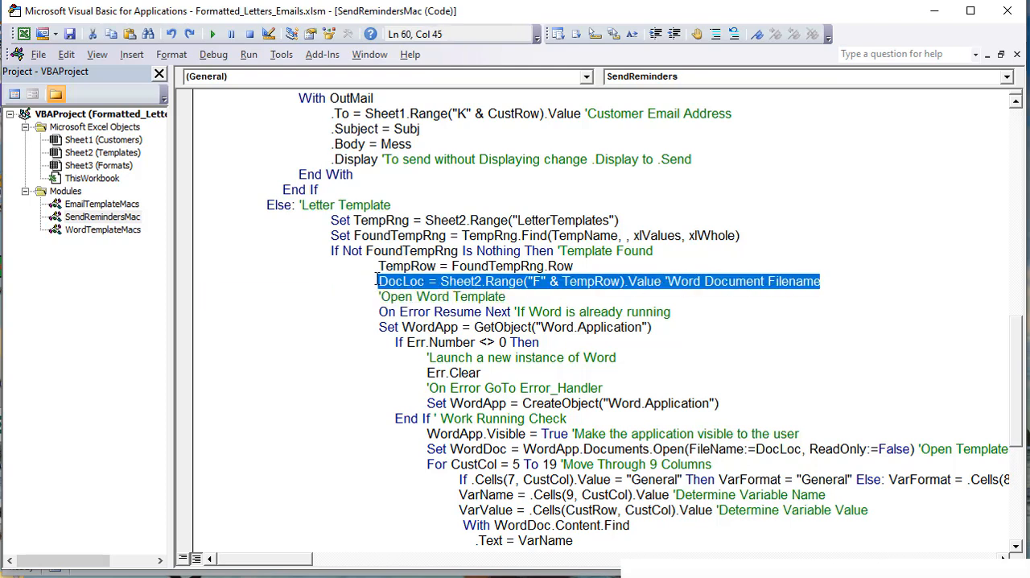
Step: Close the Word start screen and review the code that gets a running Word instance or creates a new one on error
{"action": "scroll", "coordinate": [420, 325], "scroll_direction": "down", "scroll_amount": 2}
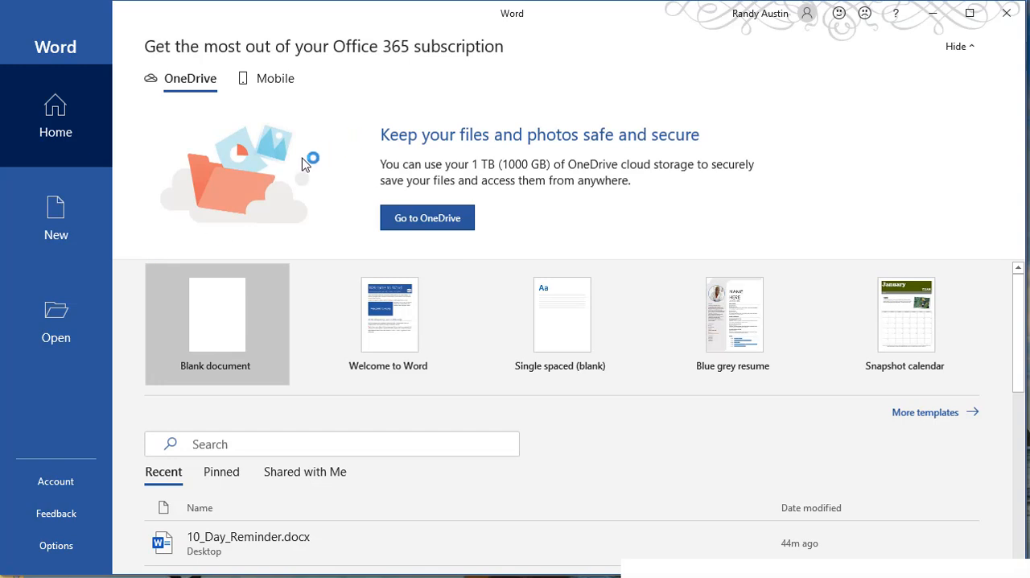
{"action": "left_click", "coordinate": [999, 21]}
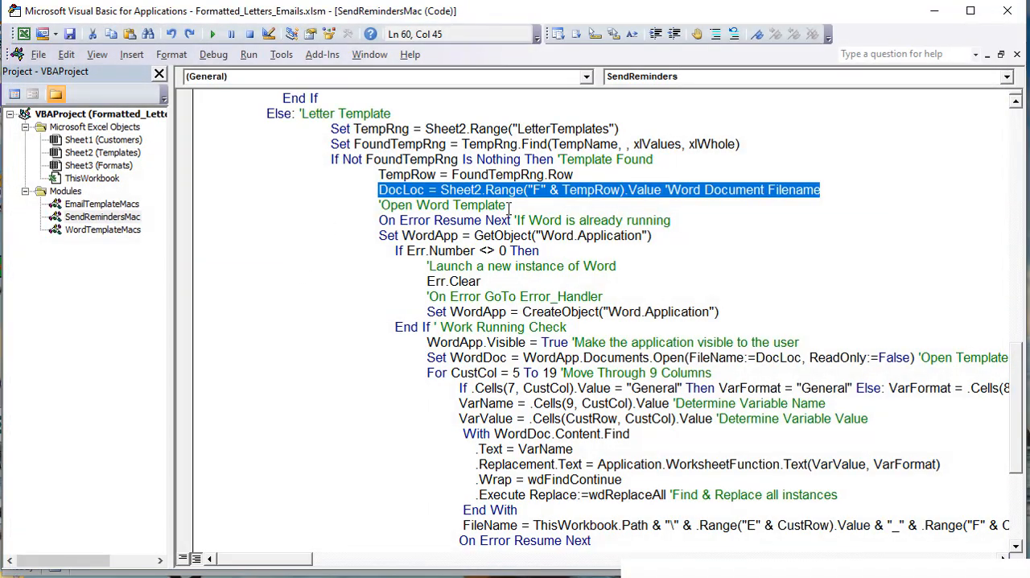
{"action": "left_click_drag", "start_coordinate": [682, 221], "coordinate": [379, 220]}
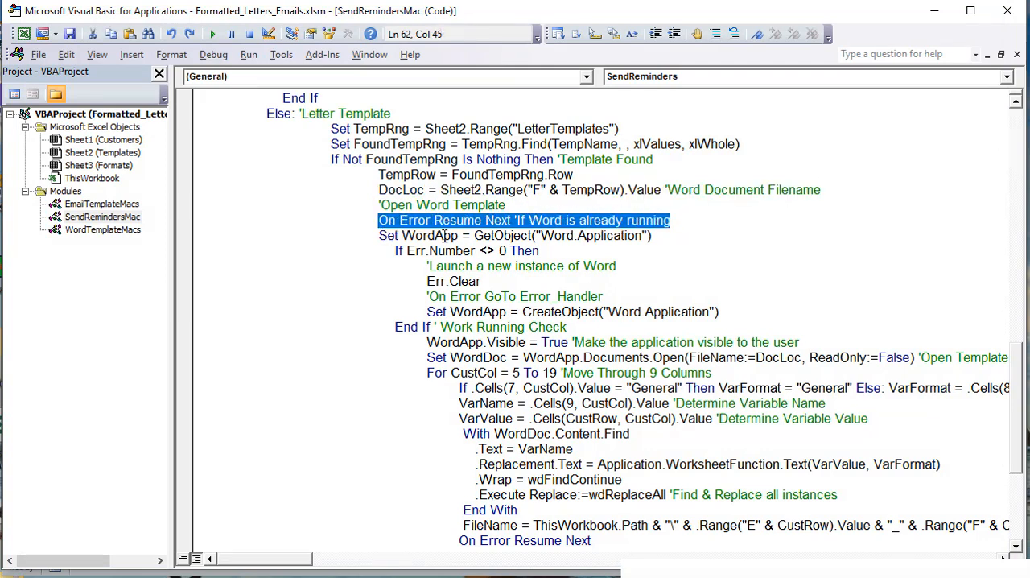
{"action": "left_click_drag", "start_coordinate": [659, 235], "coordinate": [380, 241]}
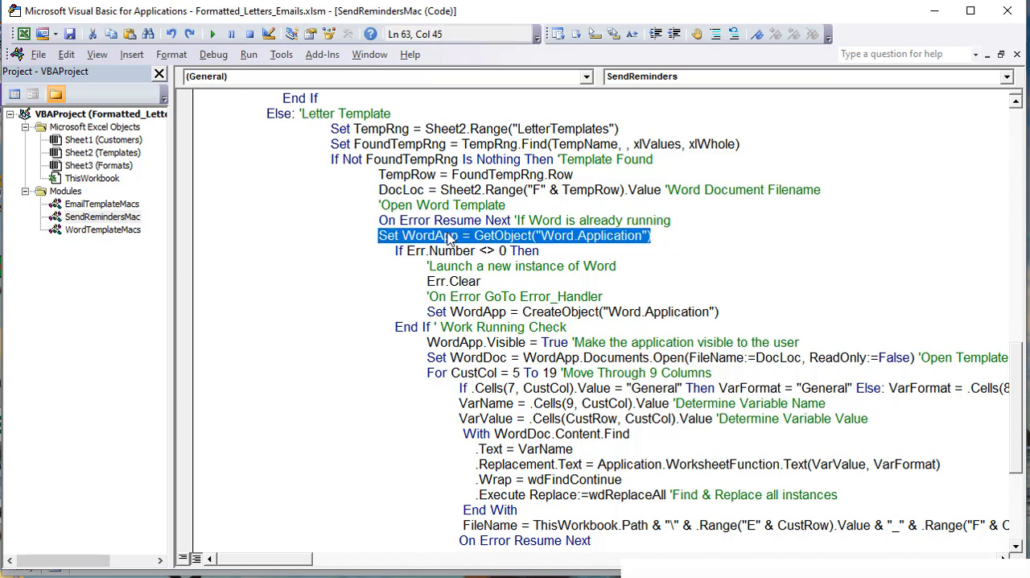
{"action": "left_click", "coordinate": [455, 252]}
{"action": "left_click_drag", "start_coordinate": [588, 251], "coordinate": [373, 251]}
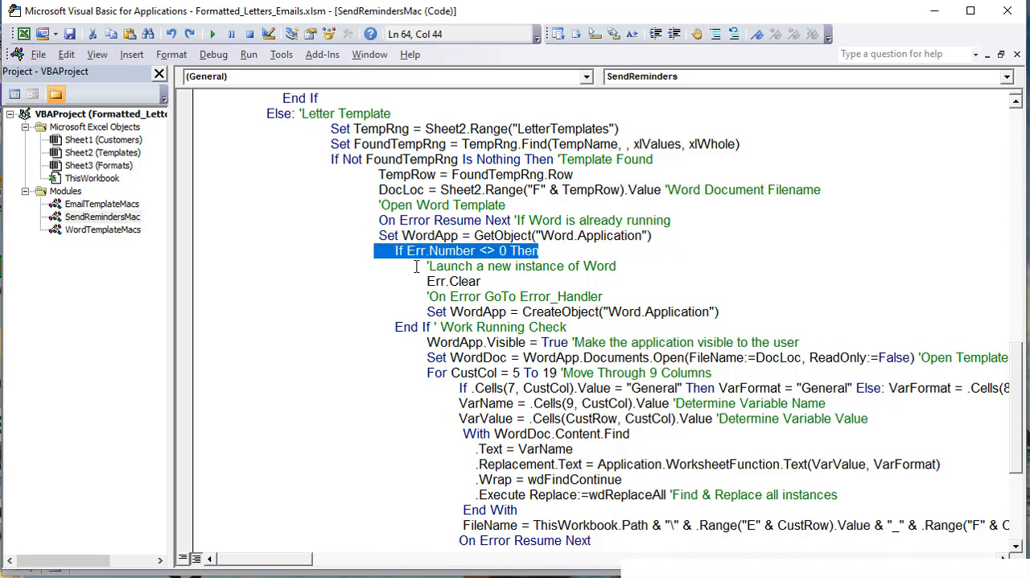
{"action": "left_click_drag", "start_coordinate": [722, 312], "coordinate": [432, 308]}
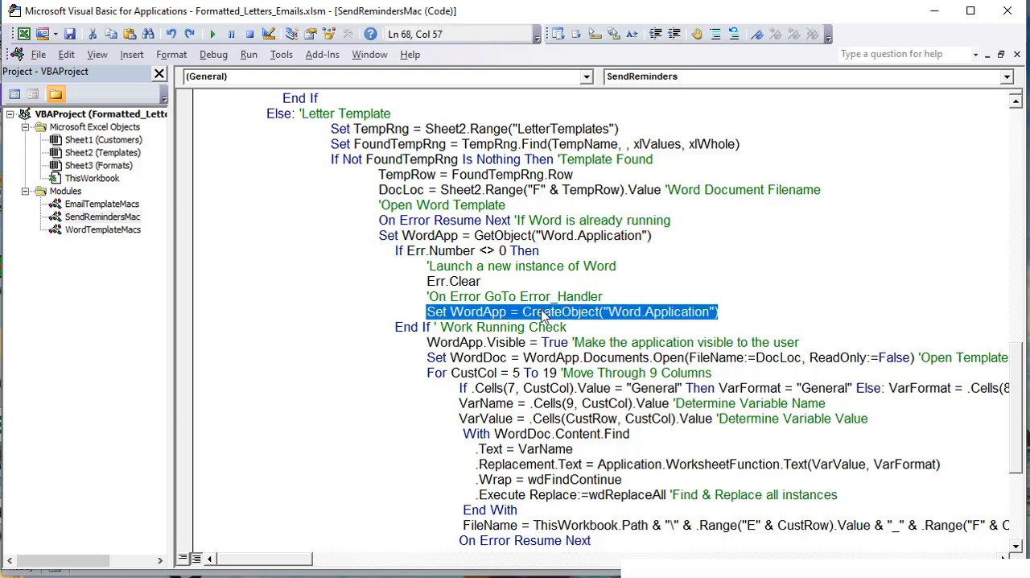
{"action": "left_click_drag", "start_coordinate": [566, 327], "coordinate": [191, 240]}
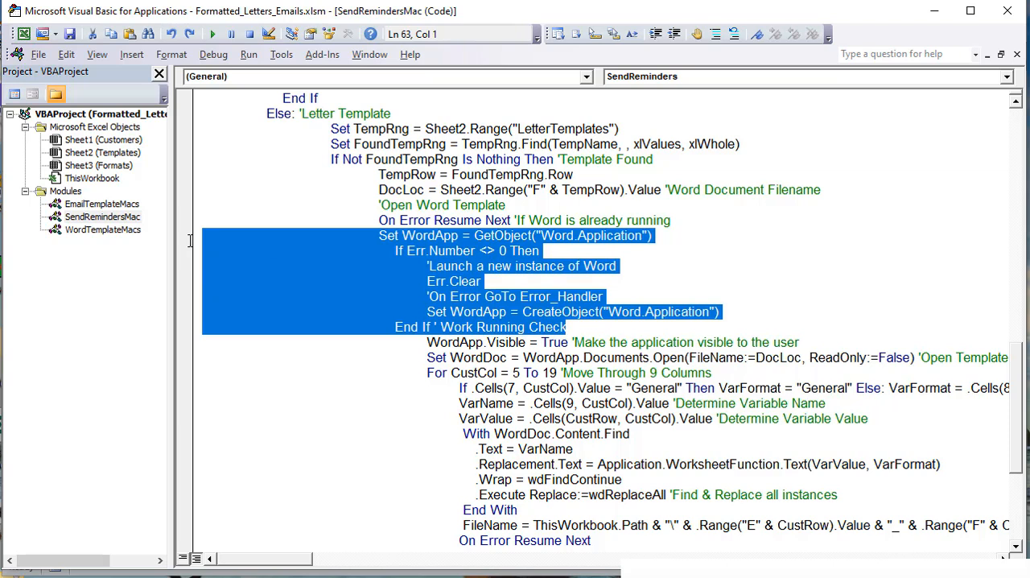
Step: Examine the lines that make Word visible and open the template as WordDoc, including the DocLoc file name and ReadOnly argument
{"action": "left_click", "coordinate": [430, 388]}
{"action": "left_click_drag", "start_coordinate": [428, 342], "coordinate": [574, 344]}
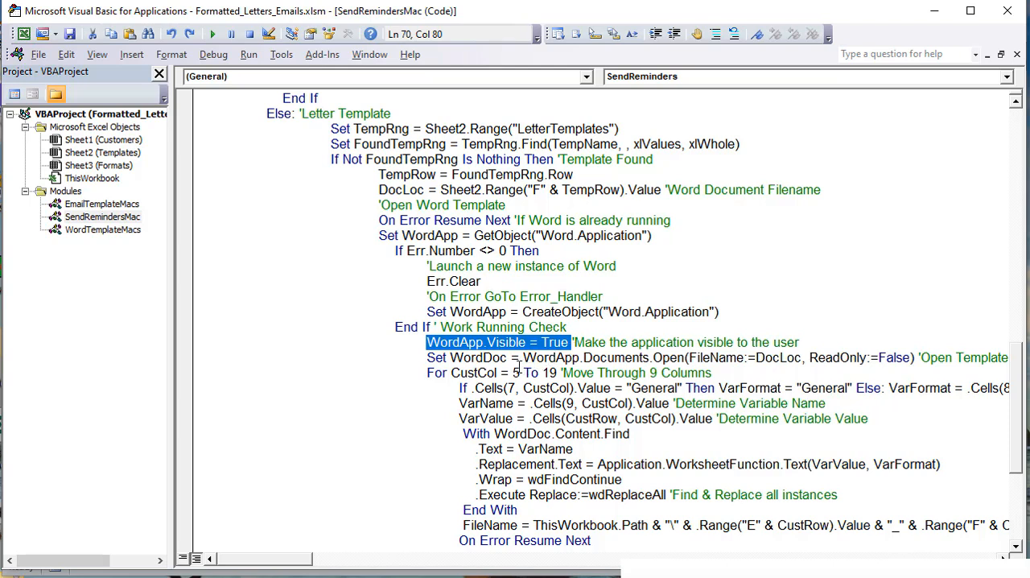
{"action": "left_click", "coordinate": [506, 357]}
{"action": "left_click_drag", "start_coordinate": [502, 357], "coordinate": [449, 357]}
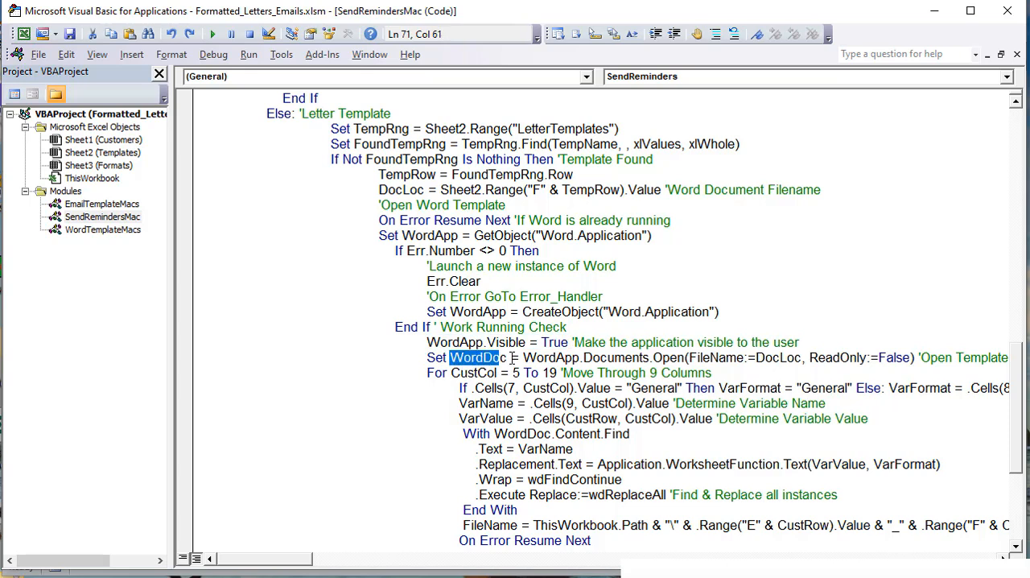
{"action": "left_click_drag", "start_coordinate": [524, 357], "coordinate": [579, 358]}
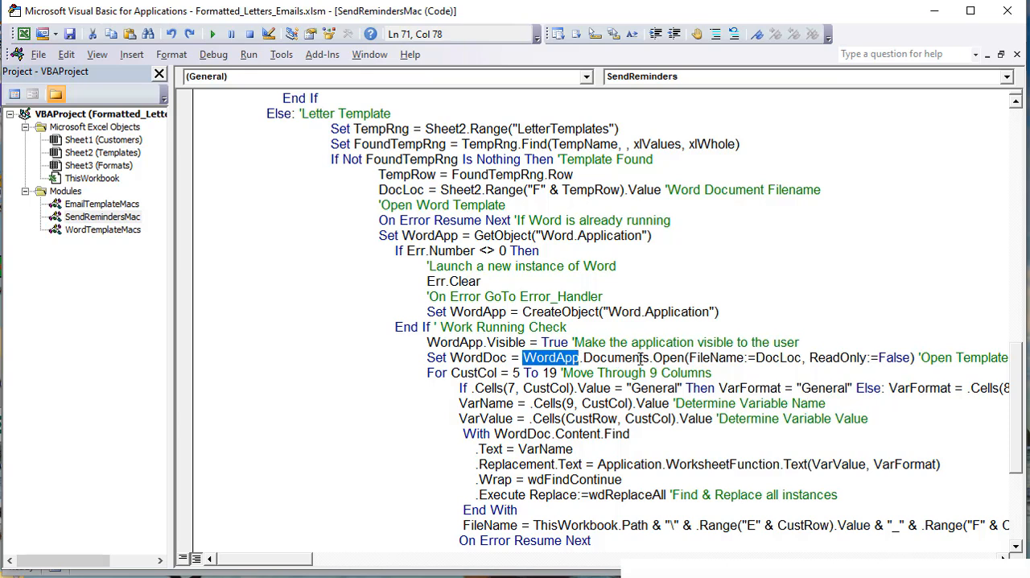
{"action": "left_click_drag", "start_coordinate": [653, 357], "coordinate": [704, 358]}
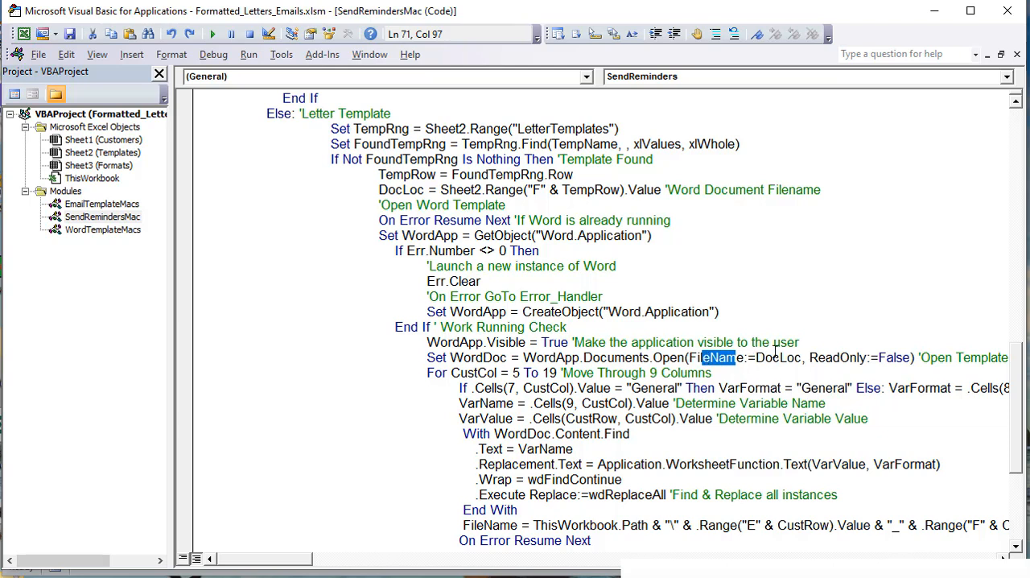
{"action": "left_click_drag", "start_coordinate": [803, 358], "coordinate": [766, 357]}
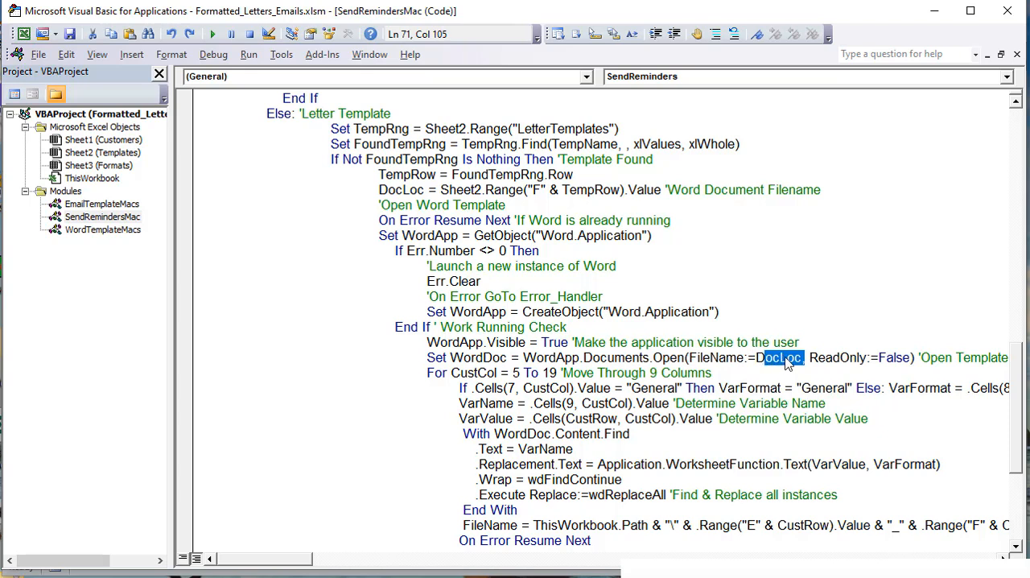
{"action": "left_click_drag", "start_coordinate": [303, 567], "coordinate": [315, 563]}
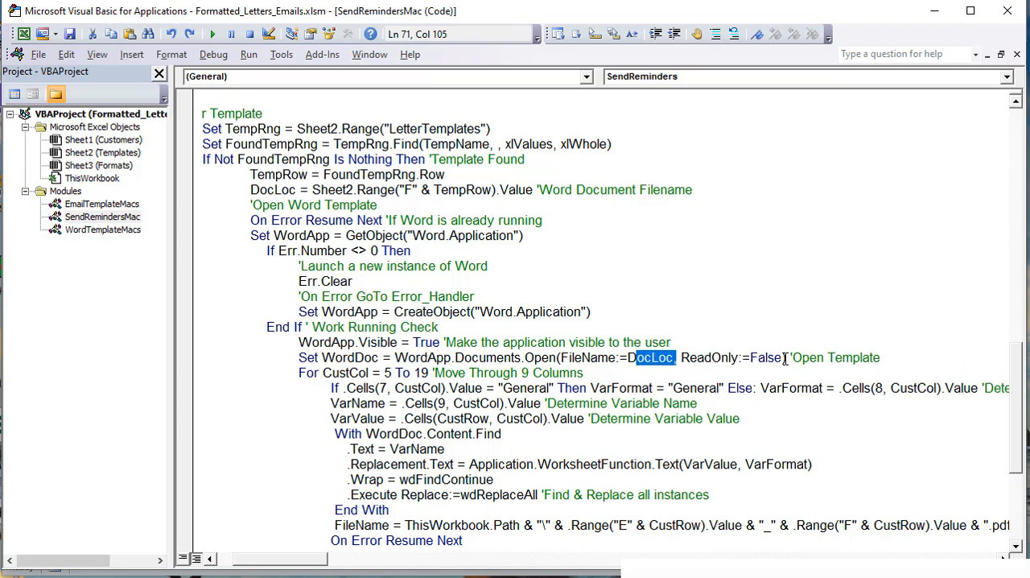
Step: Review the code line that opens the Word template, and view the placeholder names in row 9 of the Customers sheet
{"action": "left_click_drag", "start_coordinate": [885, 360], "coordinate": [278, 358]}
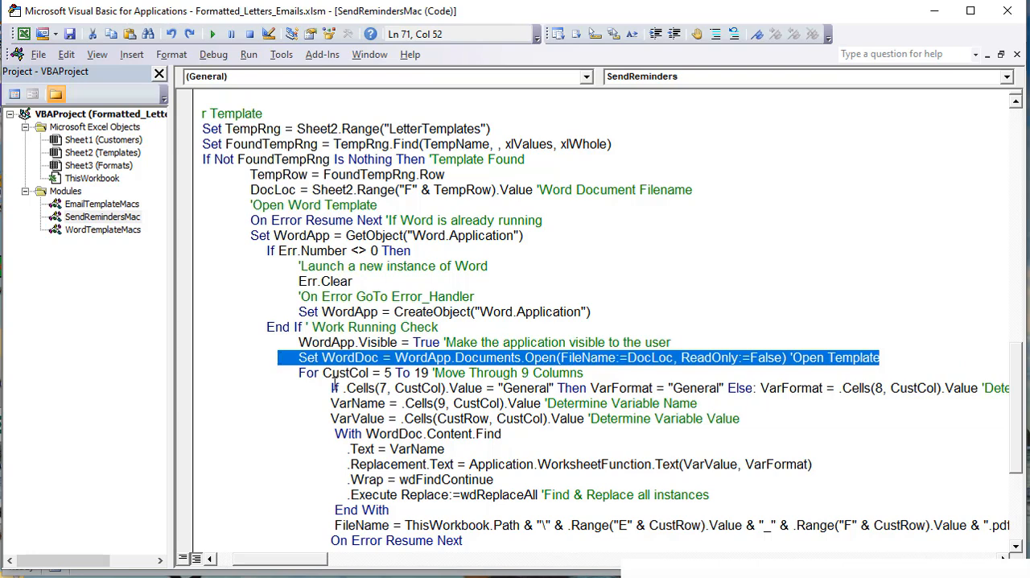
{"action": "scroll", "coordinate": [332, 403], "scroll_direction": "down", "scroll_amount": 1}
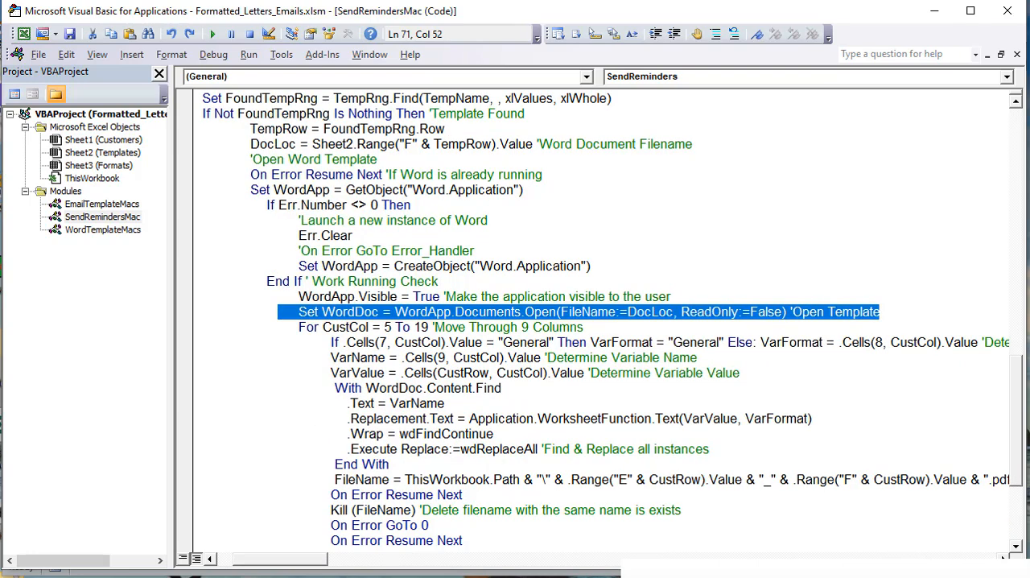
{"action": "key", "text": "alt+F11"}
{"action": "left_click", "coordinate": [86, 553]}
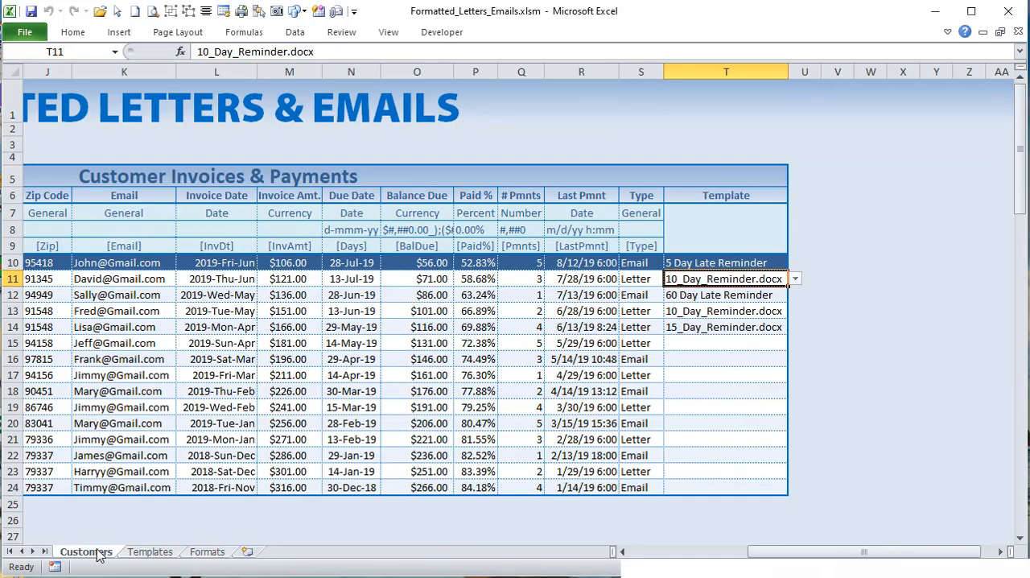
{"action": "left_click_drag", "start_coordinate": [778, 553], "coordinate": [688, 561]}
{"action": "left_click_drag", "start_coordinate": [70, 502], "coordinate": [999, 504]}
{"action": "left_click", "coordinate": [83, 246]}
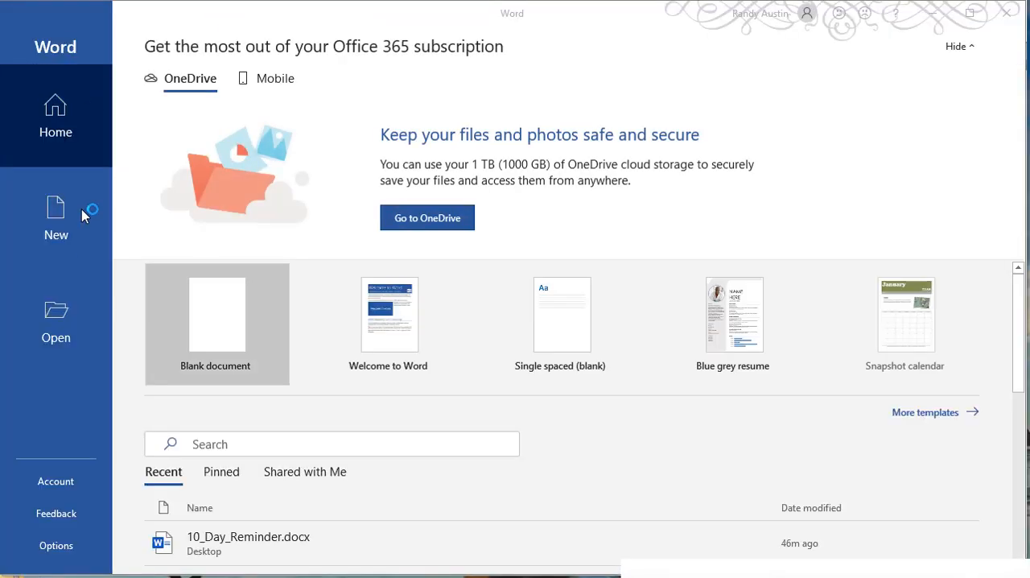
Step: Open 10_Day_Reminder.docx in Word, inspect its [first], [last] and [BalDue] placeholders, and close the document
{"action": "scroll", "coordinate": [290, 394], "scroll_direction": "down", "scroll_amount": 1}
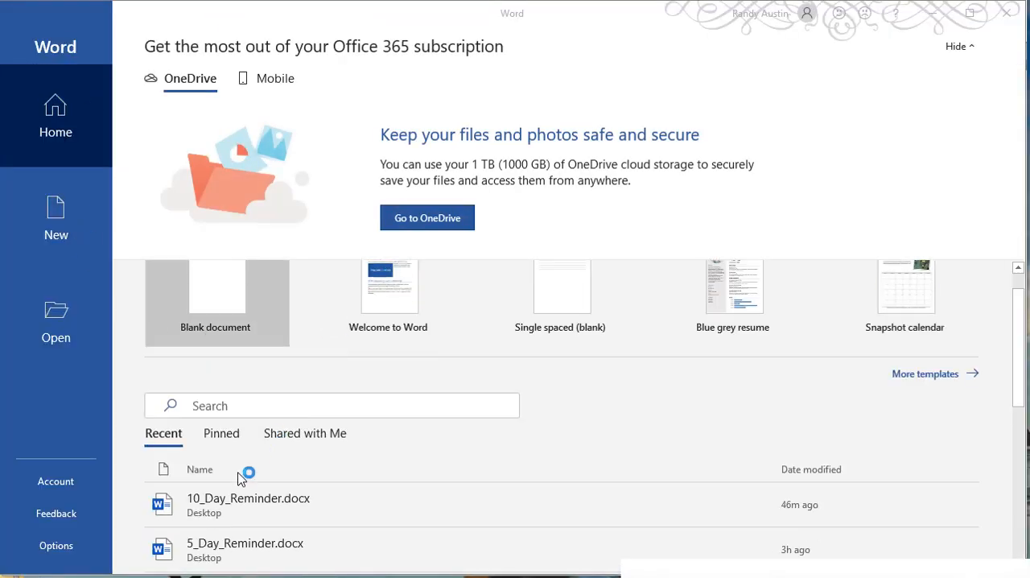
{"action": "left_click", "coordinate": [238, 499]}
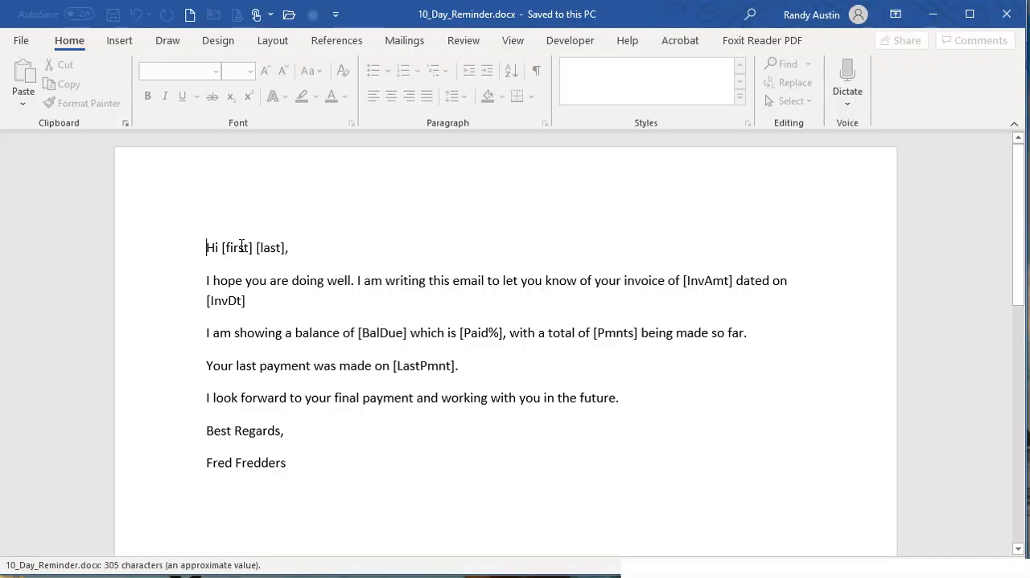
{"action": "double_click", "coordinate": [232, 247]}
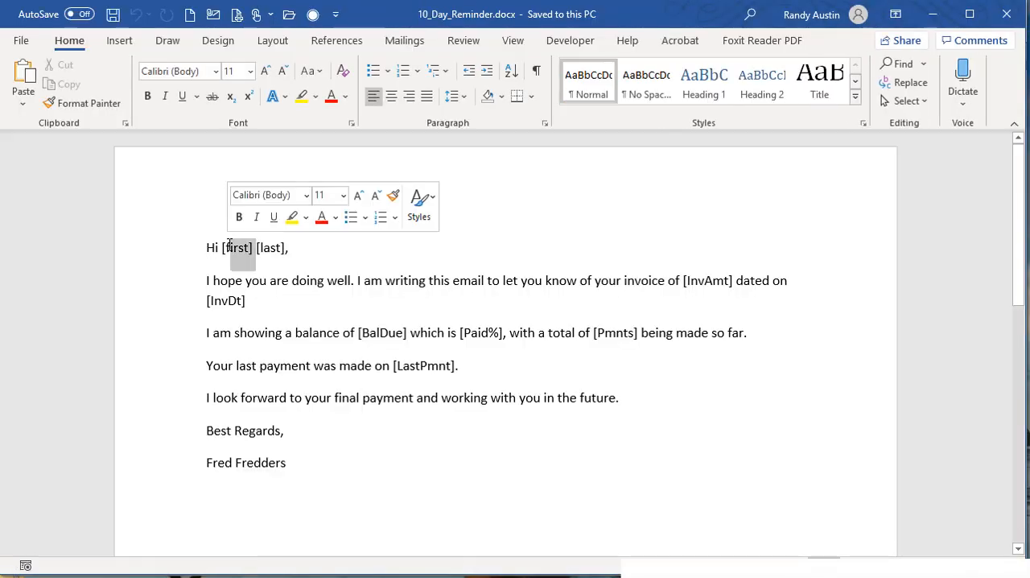
{"action": "double_click", "coordinate": [282, 249]}
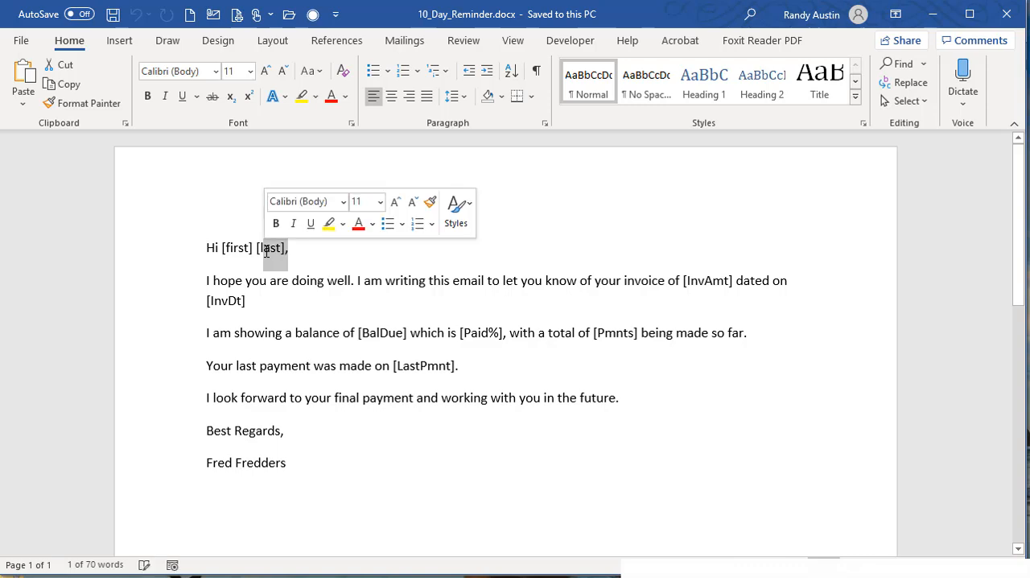
{"action": "double_click", "coordinate": [398, 333]}
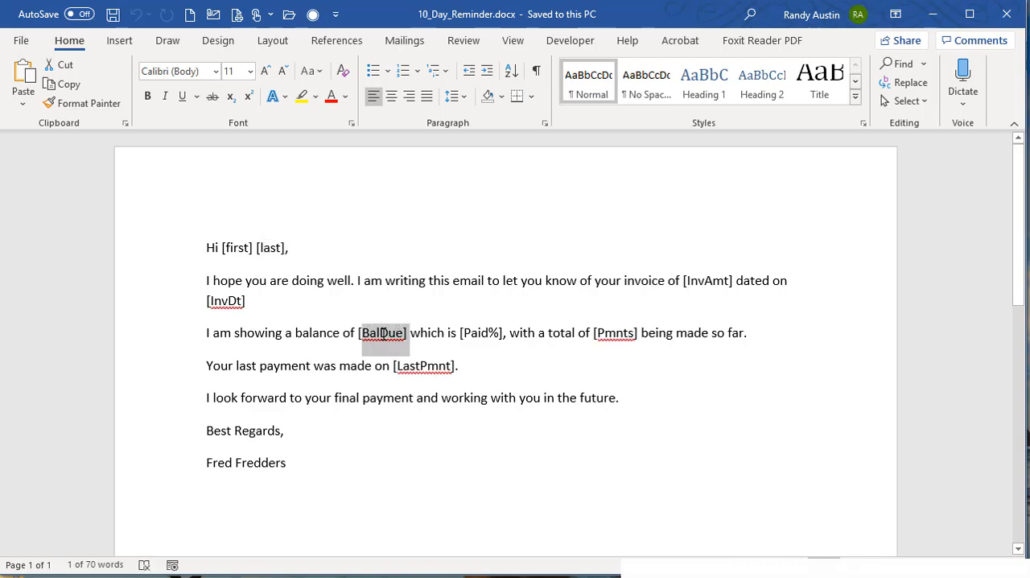
{"action": "left_click", "coordinate": [1006, 14]}
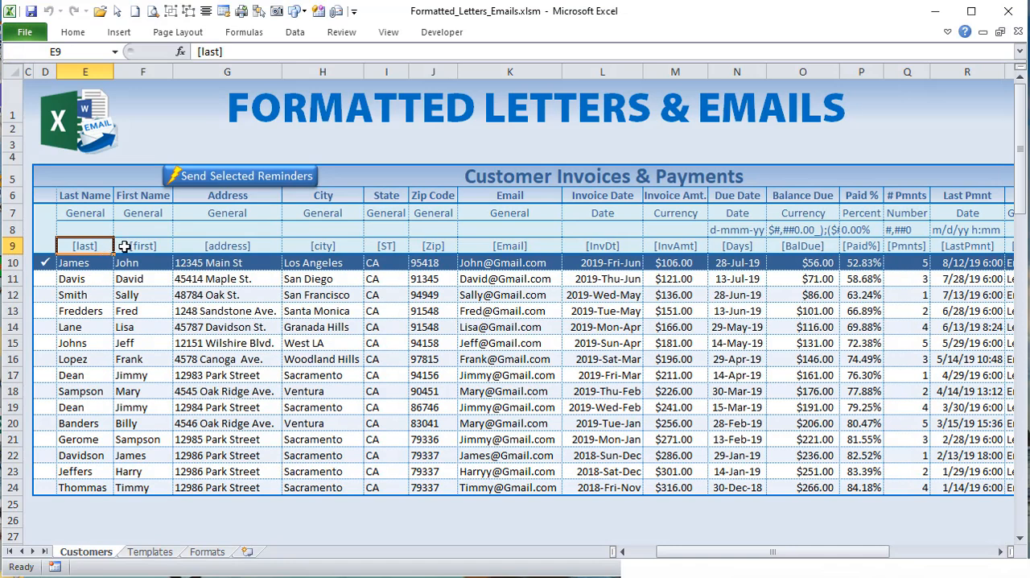
Step: Compare the Due Date format in N8 of the Customers sheet with the date in N13, and check the first name in F14
{"action": "left_click", "coordinate": [739, 233]}
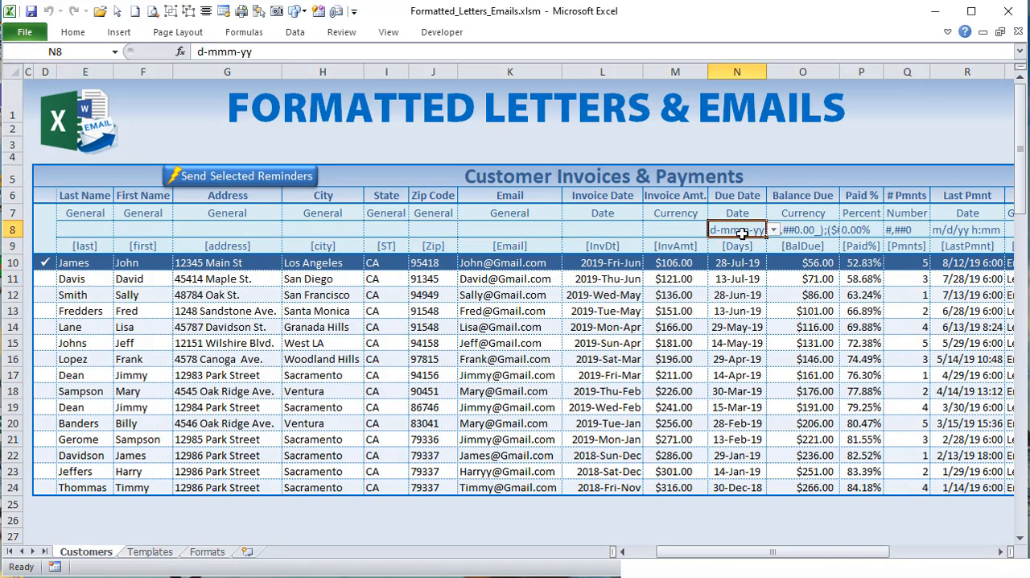
{"action": "left_click", "coordinate": [747, 314]}
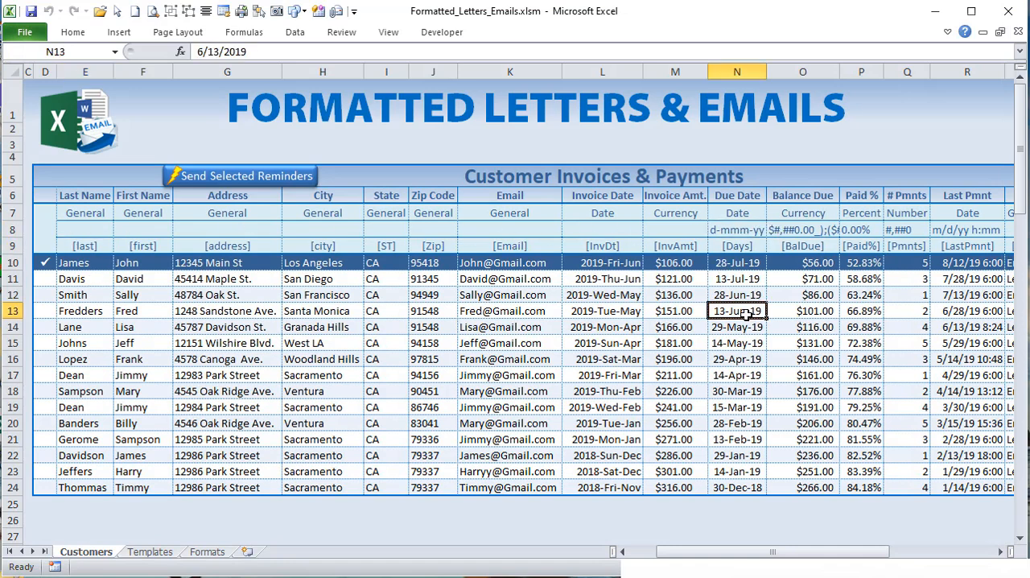
{"action": "left_click", "coordinate": [117, 330]}
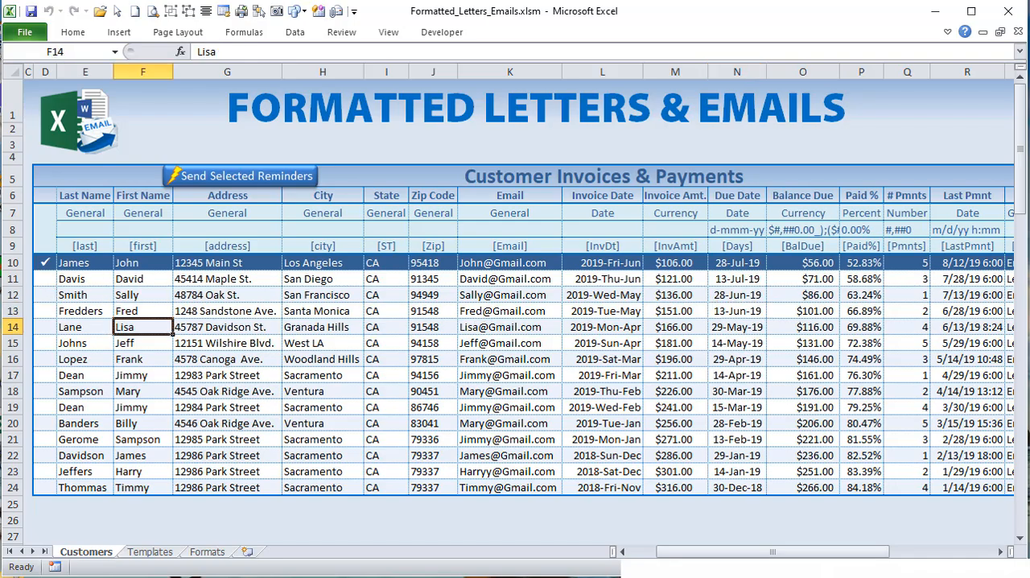
Step: In the macro code, examine the For CustCol = 5 To 19 loop and how VarFormat is chosen from rows 7 and 8
{"action": "key", "text": "alt+F11"}
{"action": "left_click_drag", "start_coordinate": [300, 329], "coordinate": [584, 327]}
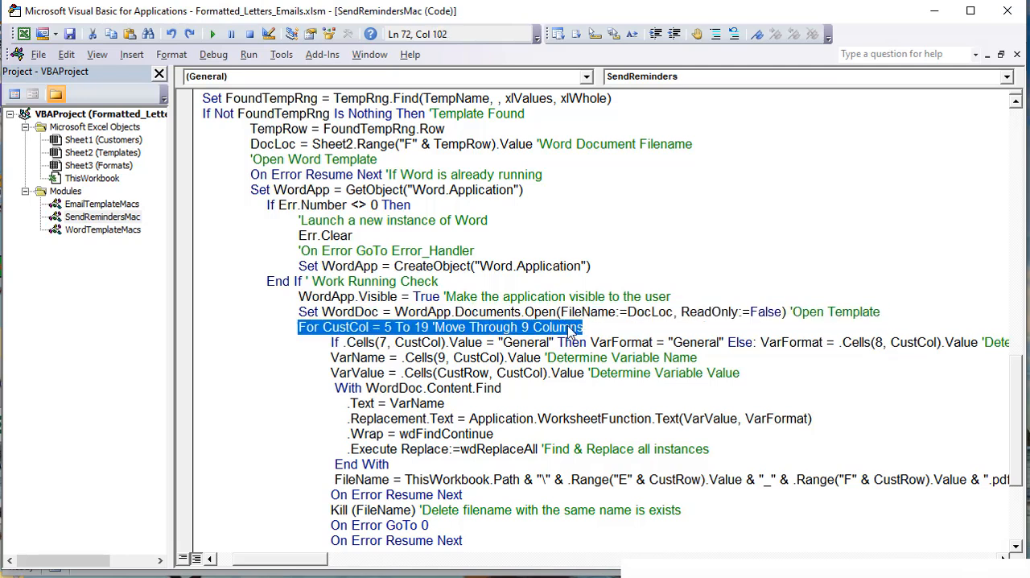
{"action": "left_click", "coordinate": [328, 342]}
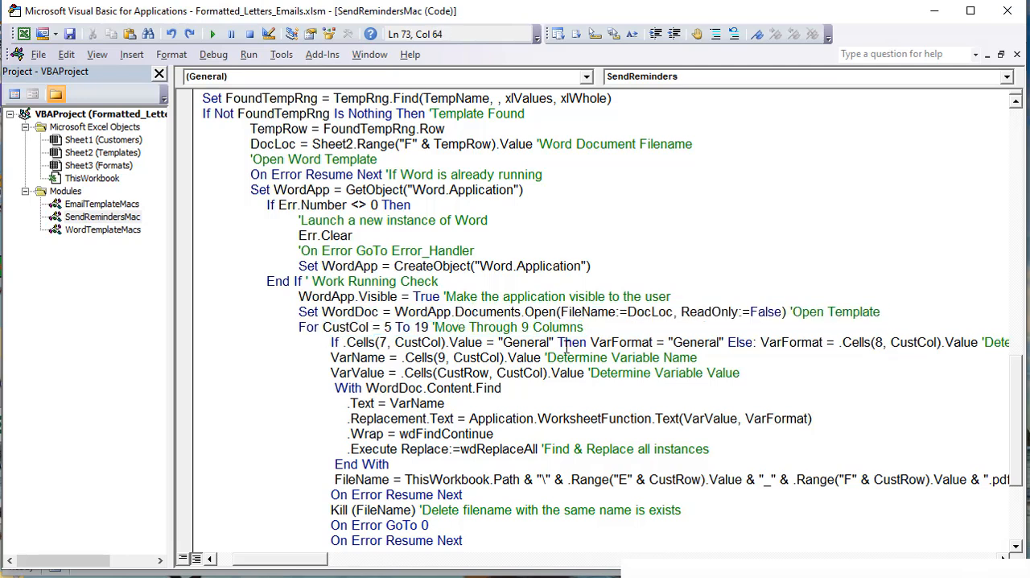
{"action": "left_click_drag", "start_coordinate": [565, 342], "coordinate": [320, 342]}
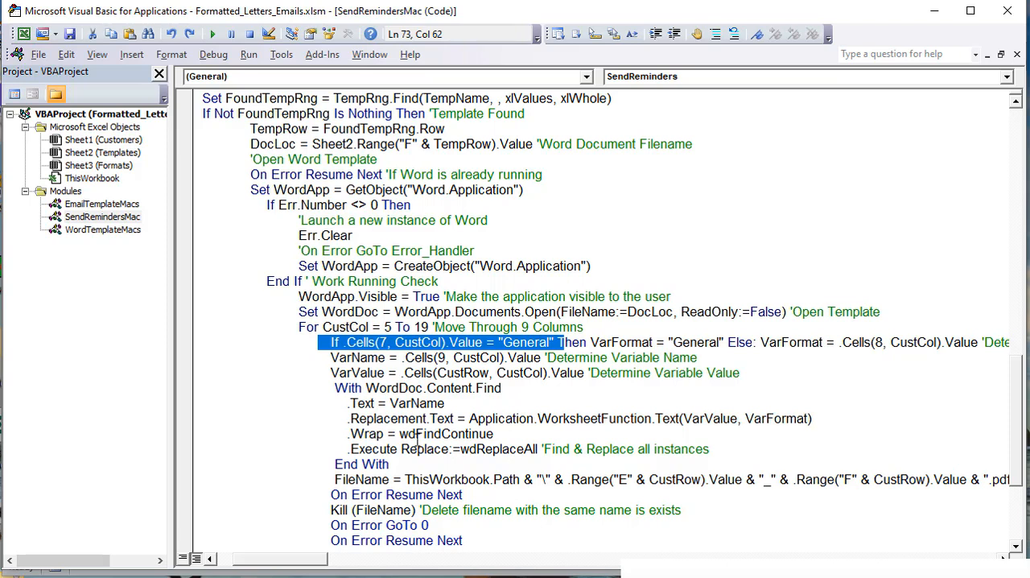
{"action": "left_click_drag", "start_coordinate": [325, 561], "coordinate": [345, 561]}
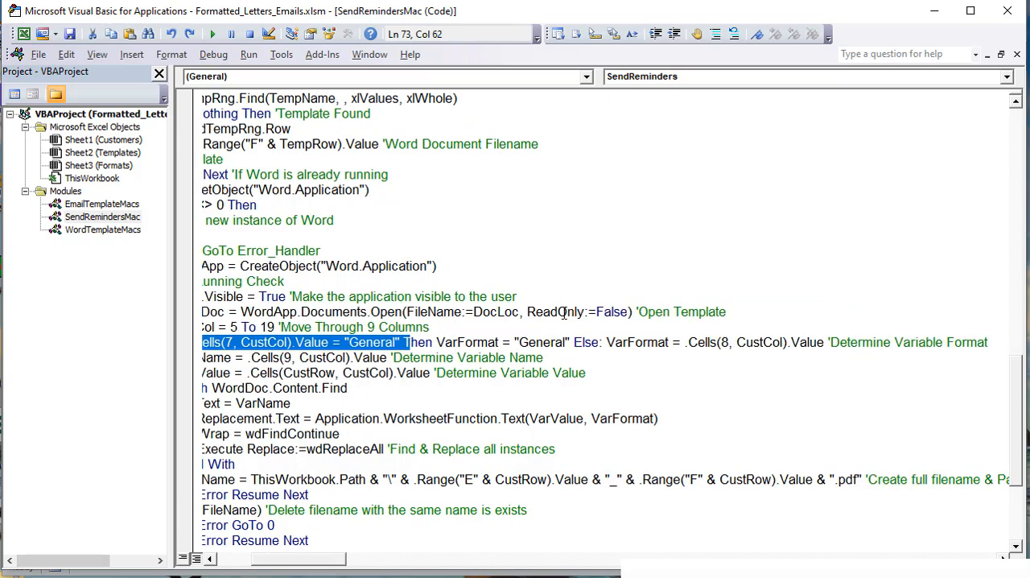
{"action": "left_click_drag", "start_coordinate": [568, 342], "coordinate": [436, 342]}
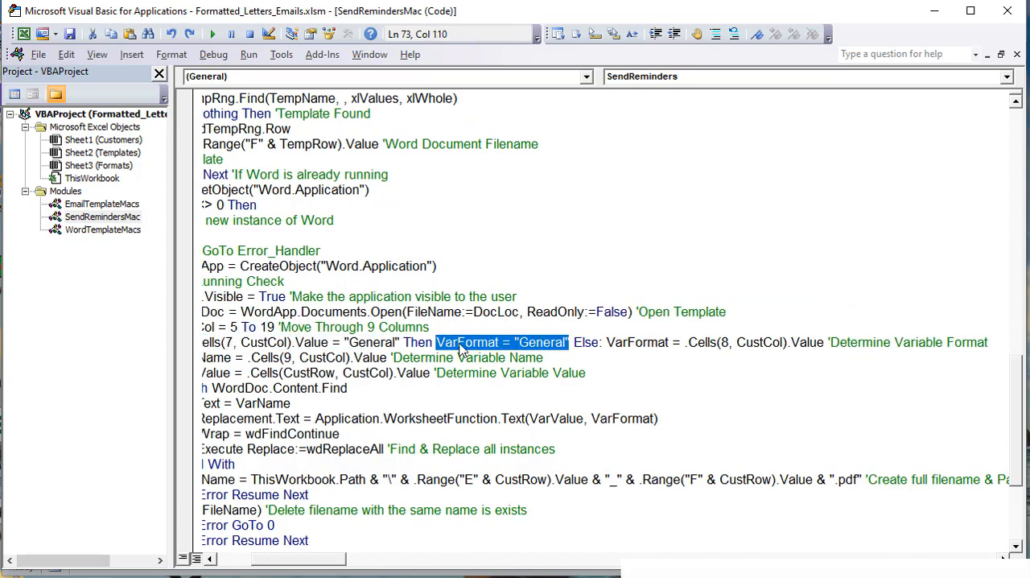
{"action": "left_click_drag", "start_coordinate": [825, 342], "coordinate": [684, 344]}
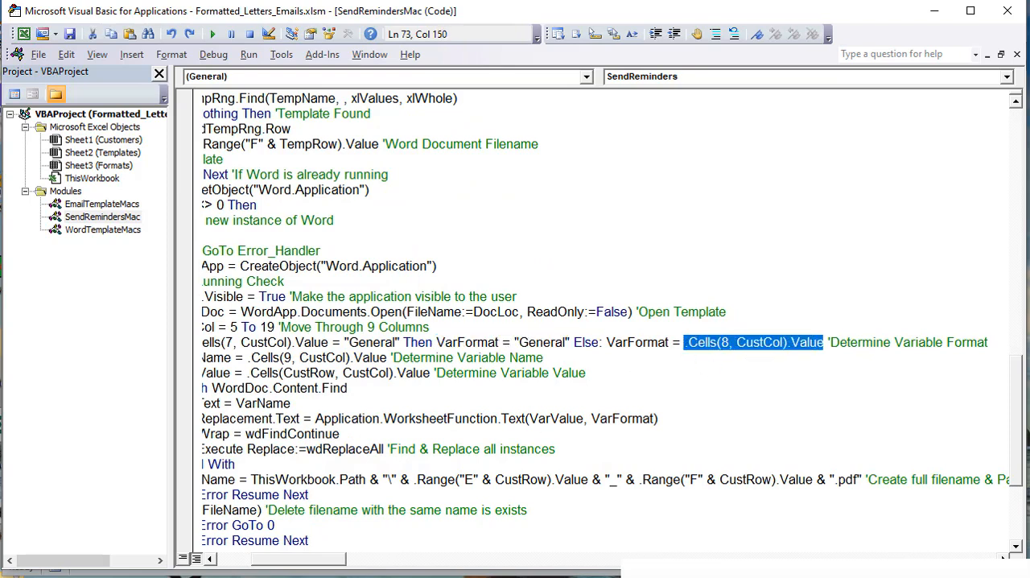
Step: Check the row 8 formats for Due Date, Balance Due and Paid % on the Customers sheet
{"action": "key", "text": "alt+F11"}
{"action": "left_click", "coordinate": [733, 233]}
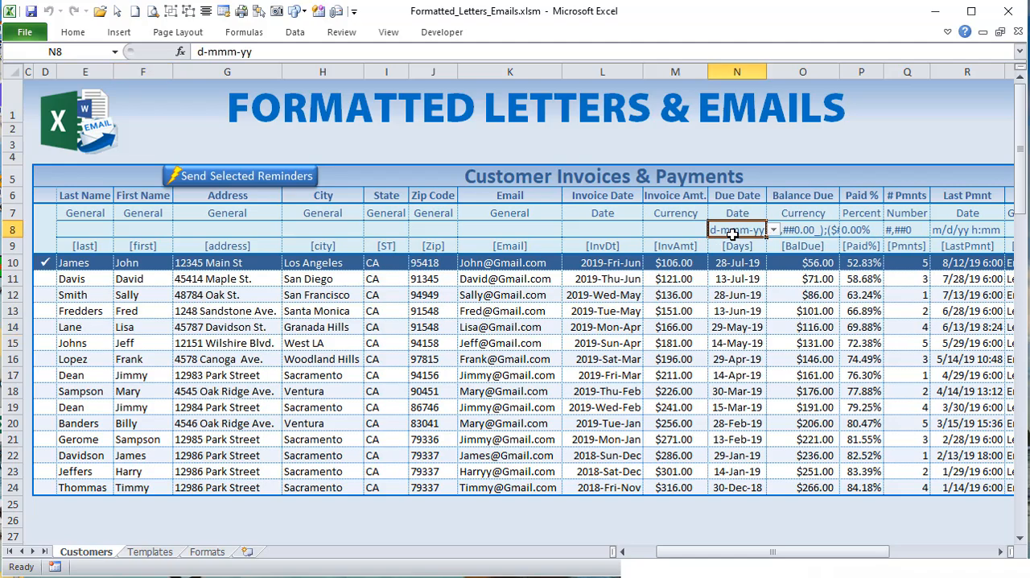
{"action": "left_click", "coordinate": [814, 229]}
{"action": "left_click", "coordinate": [874, 227]}
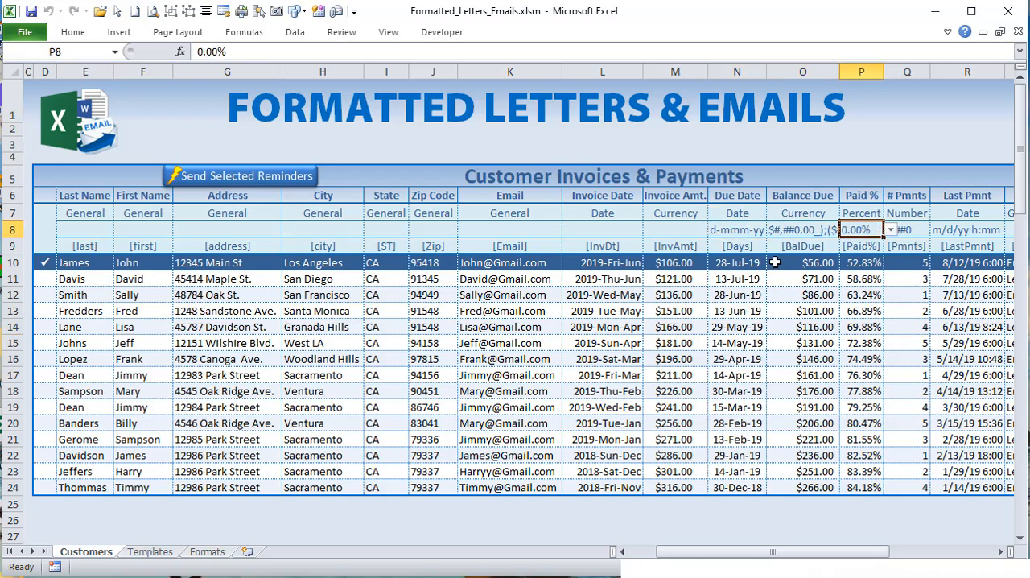
Step: Return to the macro code and review the VarFormat assignment in the Else branch
{"action": "key", "text": "alt+F11"}
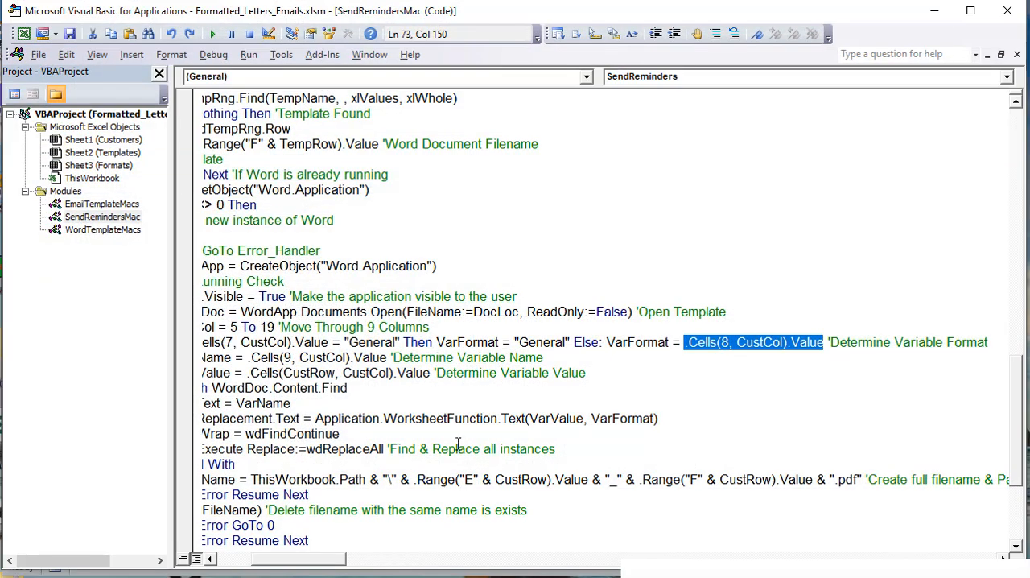
{"action": "left_click_drag", "start_coordinate": [312, 559], "coordinate": [304, 558]}
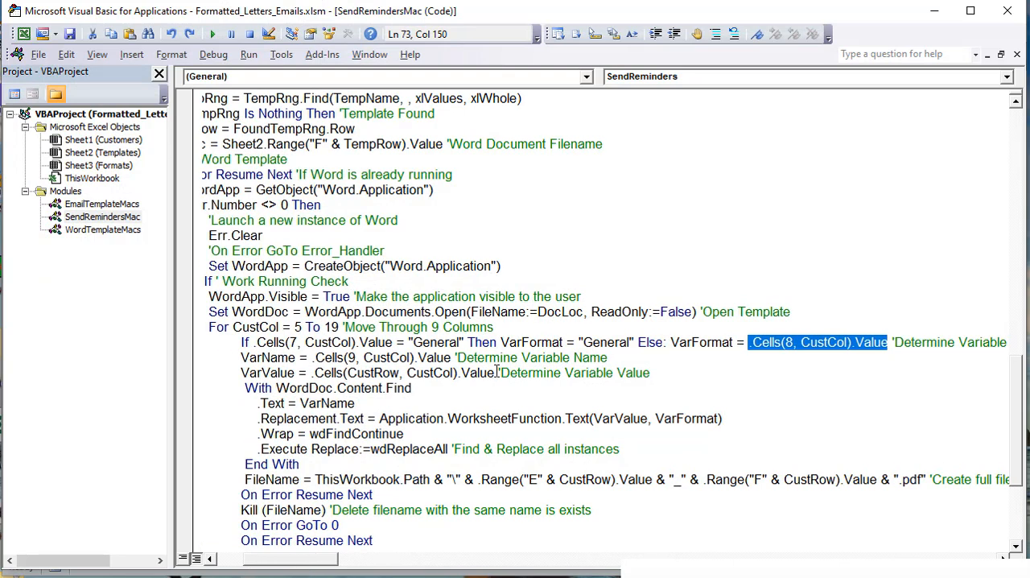
{"action": "left_click", "coordinate": [702, 334]}
{"action": "left_click_drag", "start_coordinate": [733, 342], "coordinate": [681, 341]}
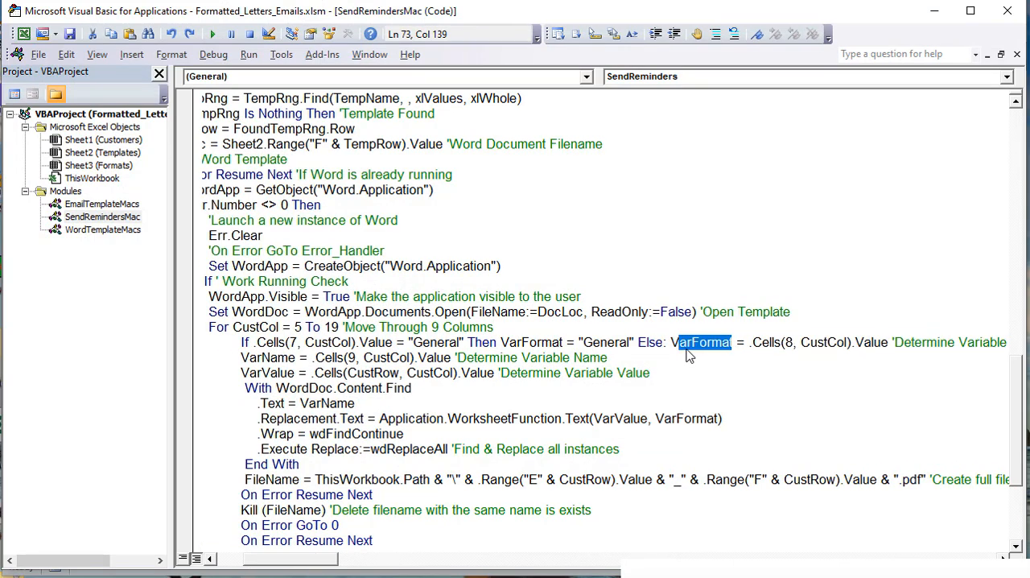
Step: Examine how VarName is read from row 9 and VarValue from the CustRow row
{"action": "left_click_drag", "start_coordinate": [237, 358], "coordinate": [297, 358]}
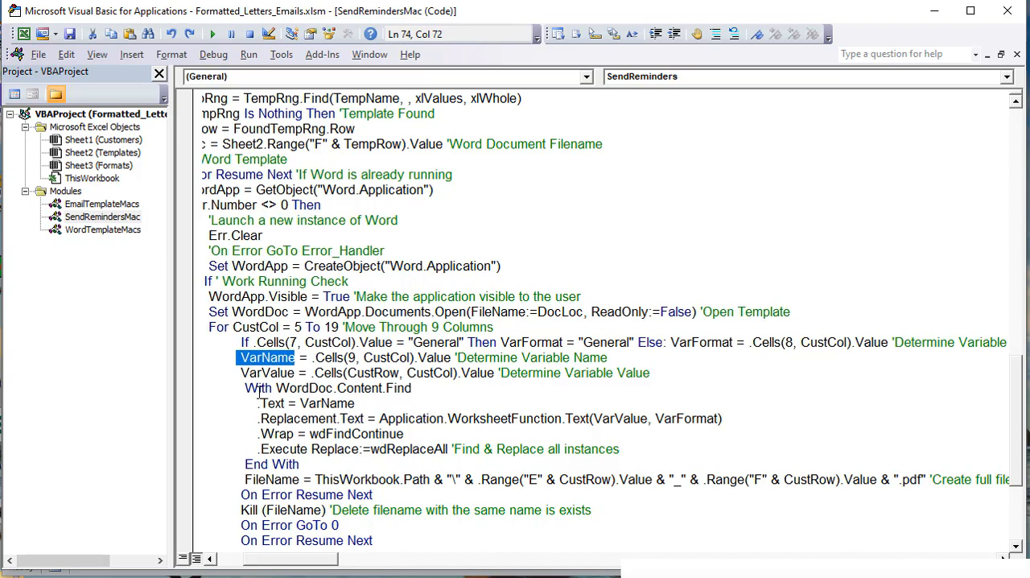
{"action": "left_click", "coordinate": [348, 357]}
{"action": "left_click_drag", "start_coordinate": [608, 357], "coordinate": [239, 354]}
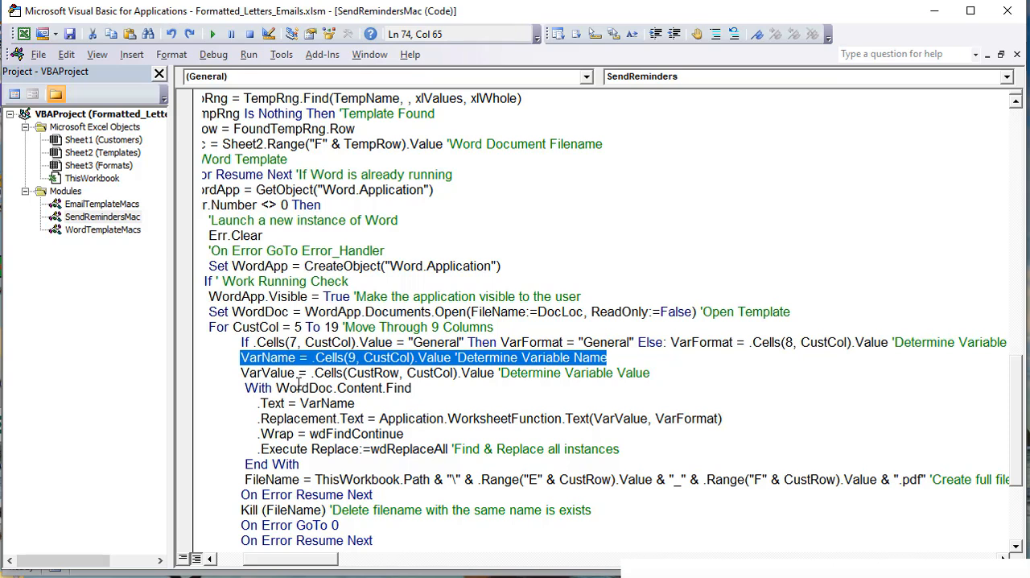
{"action": "left_click_drag", "start_coordinate": [287, 372], "coordinate": [250, 373]}
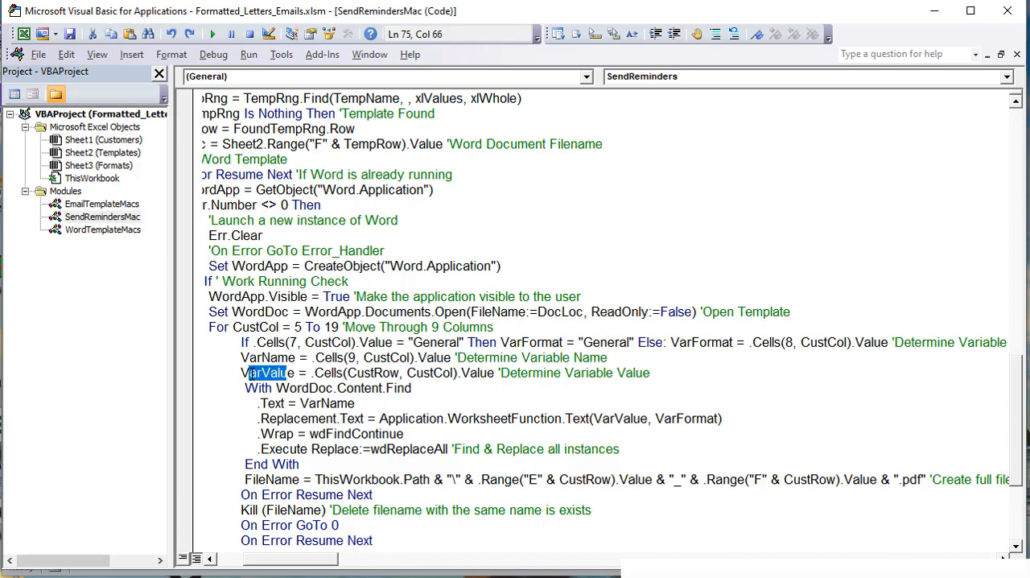
{"action": "left_click_drag", "start_coordinate": [405, 372], "coordinate": [345, 357]}
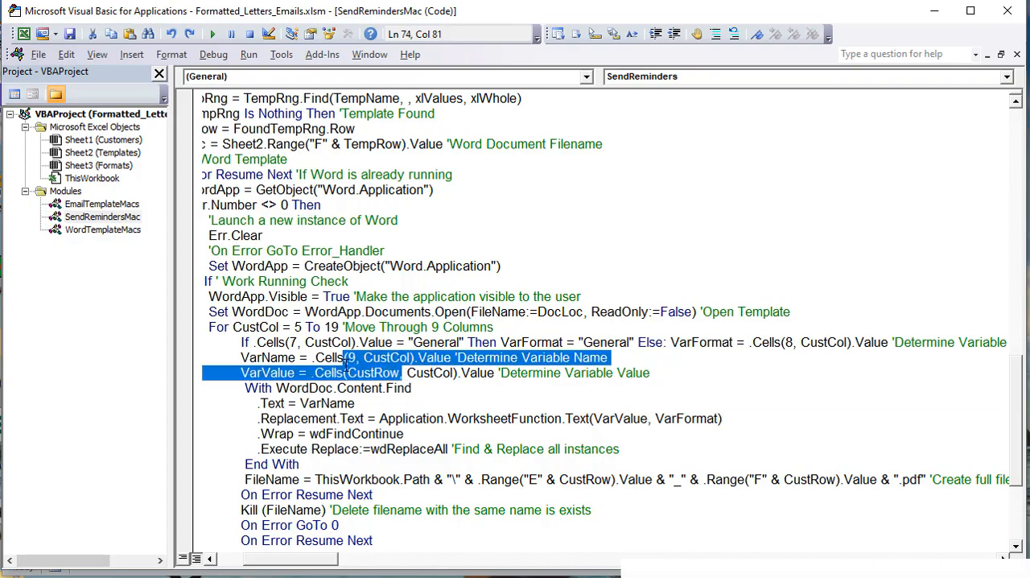
{"action": "left_click", "coordinate": [345, 358]}
Step: On the Customers sheet, check row 11 for sending and uncheck row 10
{"action": "key", "text": "alt+F11"}
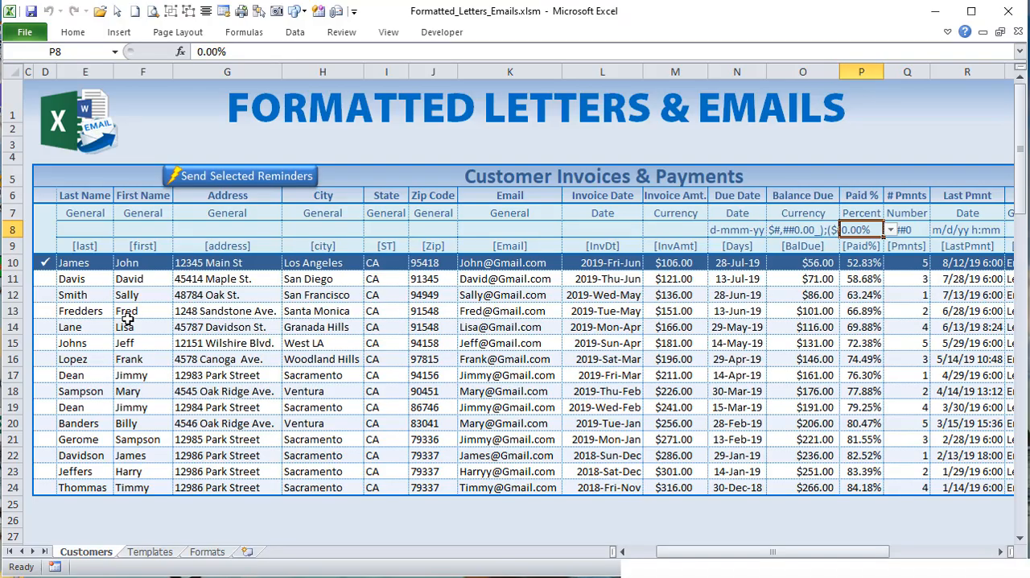
{"action": "left_click", "coordinate": [47, 281]}
{"action": "left_click", "coordinate": [43, 264]}
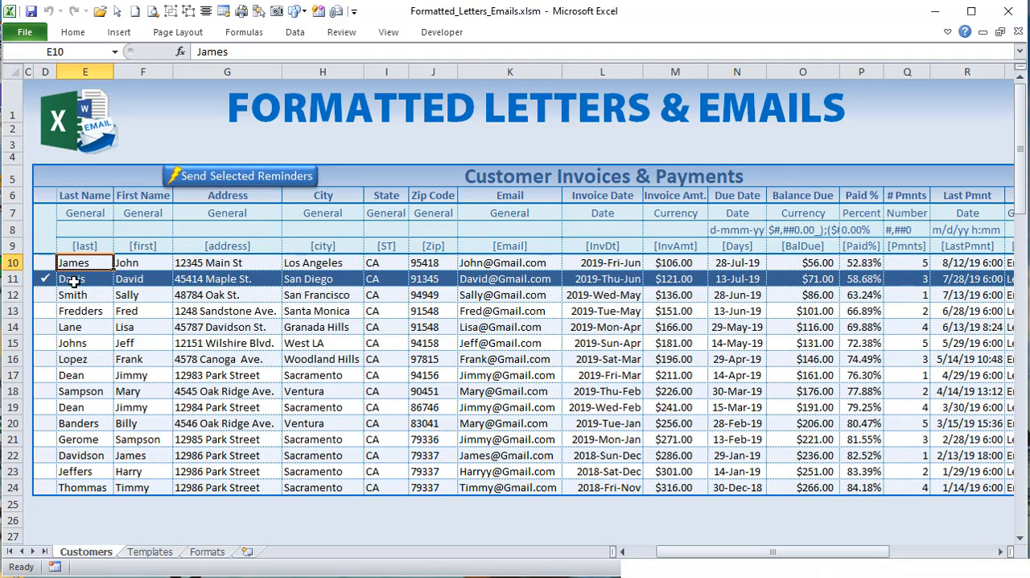
Step: Step through the row 11 customer's fields from Last Name in E11 to Email in K11
{"action": "left_click", "coordinate": [75, 281]}
{"action": "left_click", "coordinate": [133, 277]}
{"action": "left_click", "coordinate": [199, 280]}
{"action": "left_click", "coordinate": [303, 280]}
{"action": "left_click", "coordinate": [424, 281]}
{"action": "left_click", "coordinate": [517, 279]}
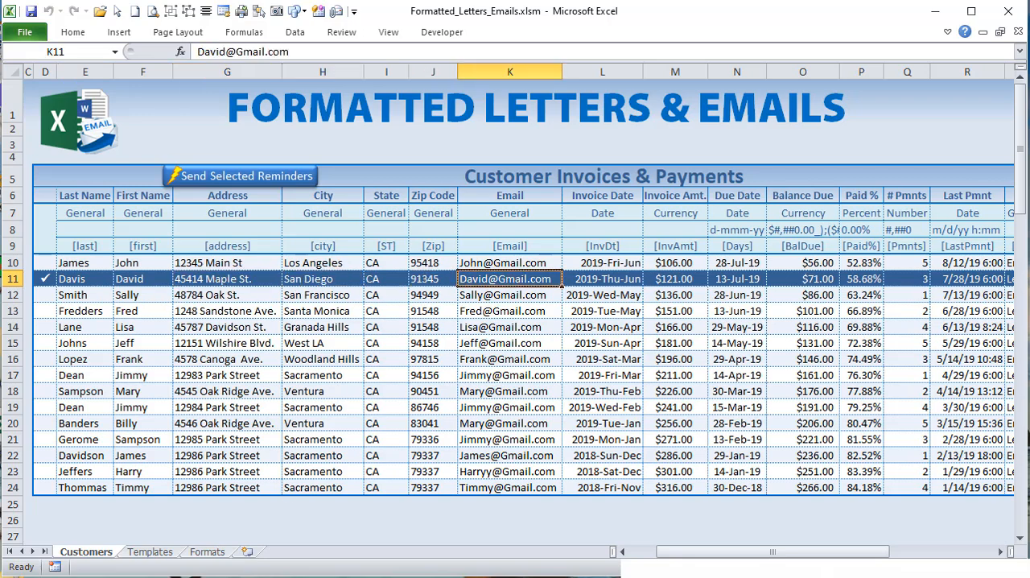
Step: Return to the macro code and examine the CustRow and CustCol arguments in the VarValue line
{"action": "key", "text": "alt+F11"}
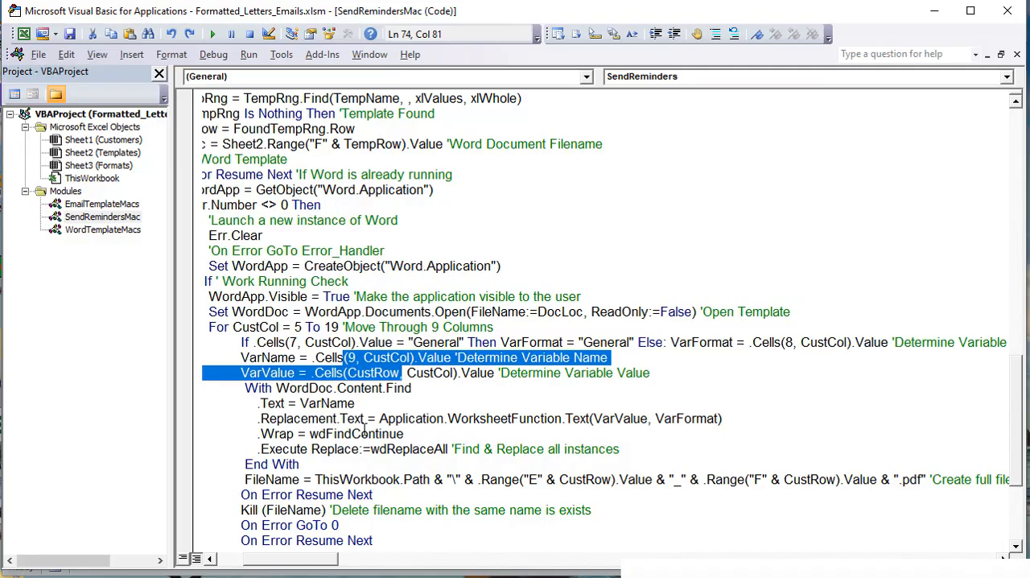
{"action": "left_click", "coordinate": [295, 386]}
{"action": "left_click", "coordinate": [402, 373]}
{"action": "left_click_drag", "start_coordinate": [403, 373], "coordinate": [347, 372]}
{"action": "left_click_drag", "start_coordinate": [453, 372], "coordinate": [402, 372]}
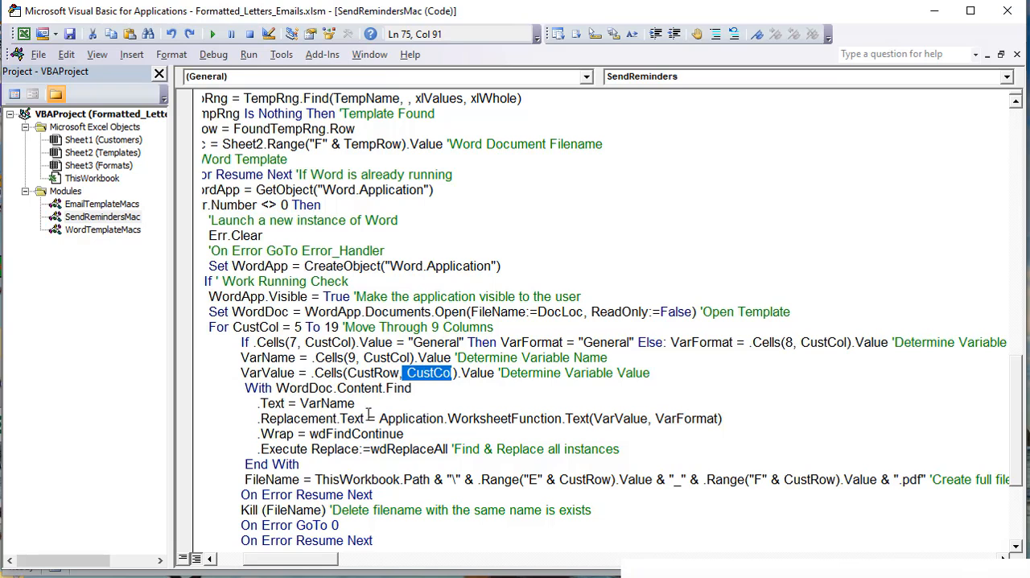
Step: Examine the With WordDoc.Content.Find block and its .Text = VarName search setting
{"action": "left_click_drag", "start_coordinate": [243, 388], "coordinate": [362, 420]}
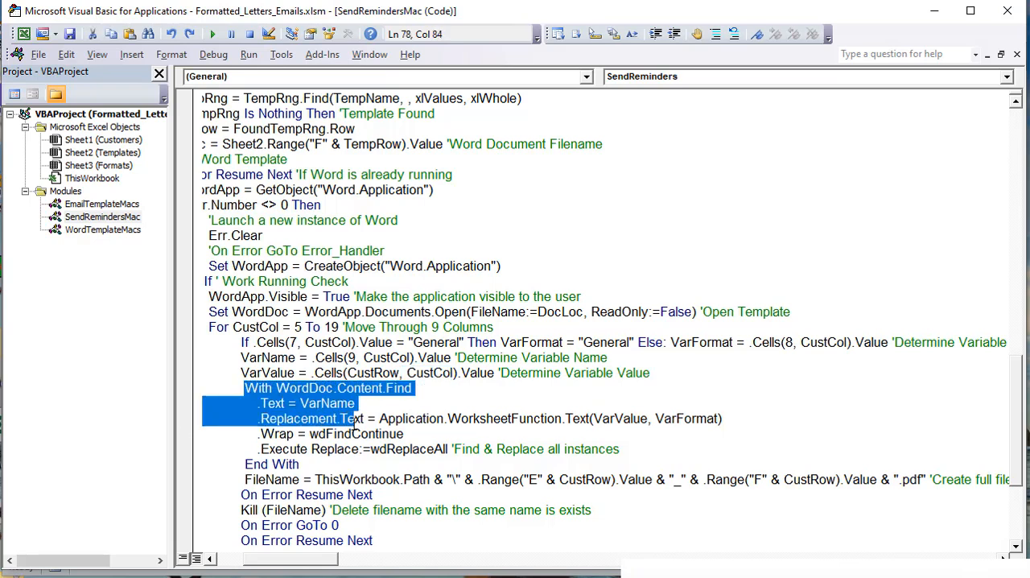
{"action": "left_click", "coordinate": [424, 405]}
{"action": "left_click_drag", "start_coordinate": [419, 388], "coordinate": [263, 389]}
{"action": "left_click_drag", "start_coordinate": [416, 388], "coordinate": [306, 388]}
{"action": "left_click_drag", "start_coordinate": [365, 401], "coordinate": [301, 400]}
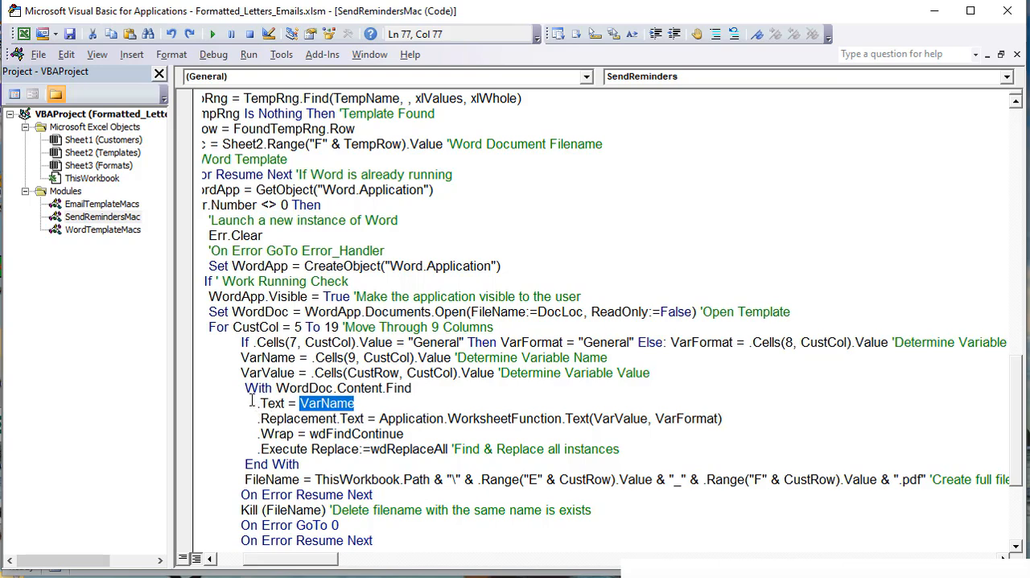
Step: Examine the .Replacement.Text line with its VarValue and VarFormat arguments, and the .Wrap = wdFindContinue setting
{"action": "scroll", "coordinate": [252, 400], "scroll_direction": "down", "scroll_amount": 1}
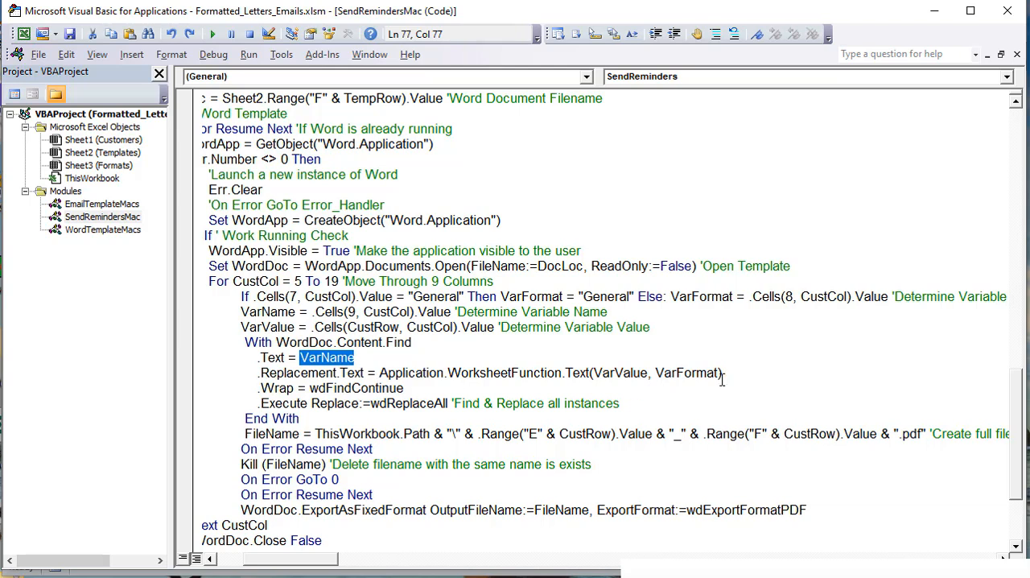
{"action": "left_click_drag", "start_coordinate": [649, 373], "coordinate": [595, 379]}
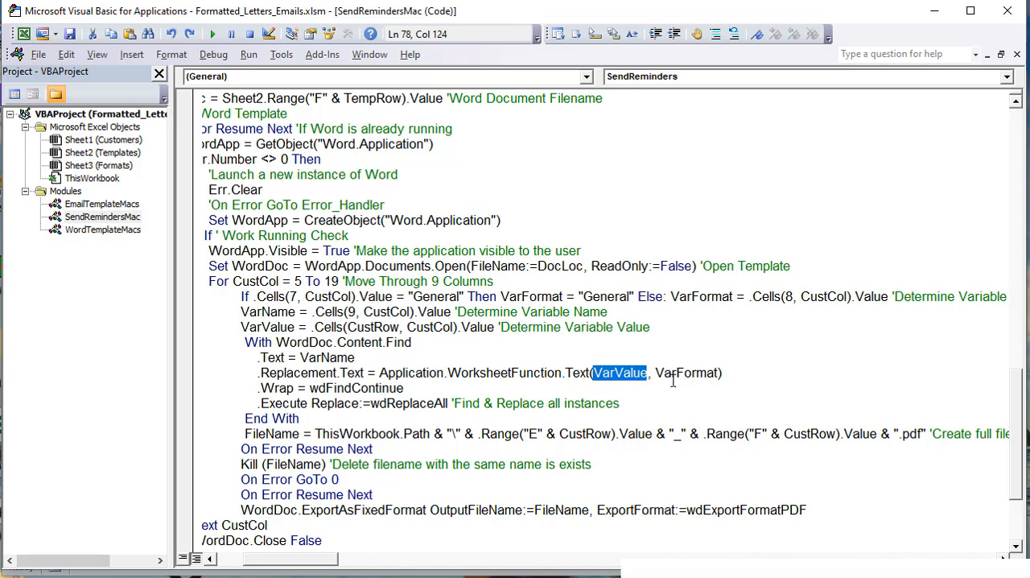
{"action": "left_click_drag", "start_coordinate": [721, 373], "coordinate": [656, 373]}
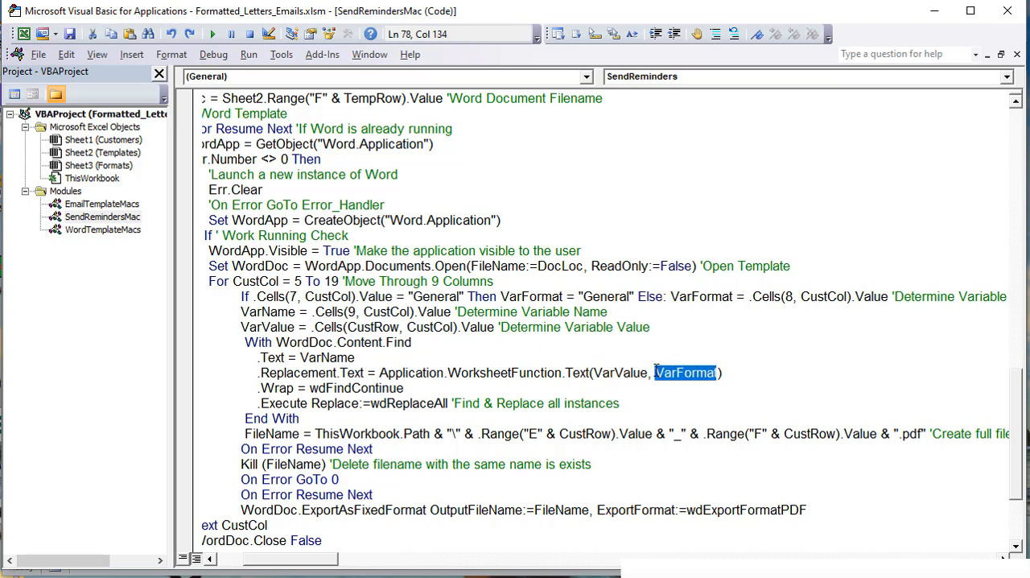
{"action": "mouse_move", "coordinate": [380, 373]}
{"action": "left_mouse_down"}
{"action": "mouse_move", "coordinate": [683, 372]}
{"action": "mouse_move", "coordinate": [379, 373]}
{"action": "mouse_move", "coordinate": [380, 382]}
{"action": "left_mouse_up"}
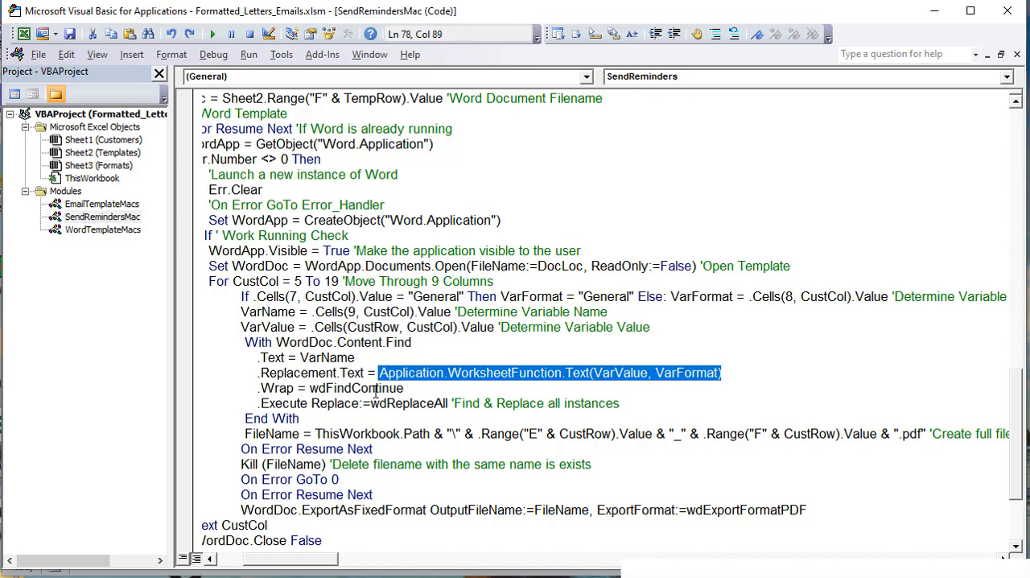
{"action": "left_click_drag", "start_coordinate": [409, 388], "coordinate": [256, 389]}
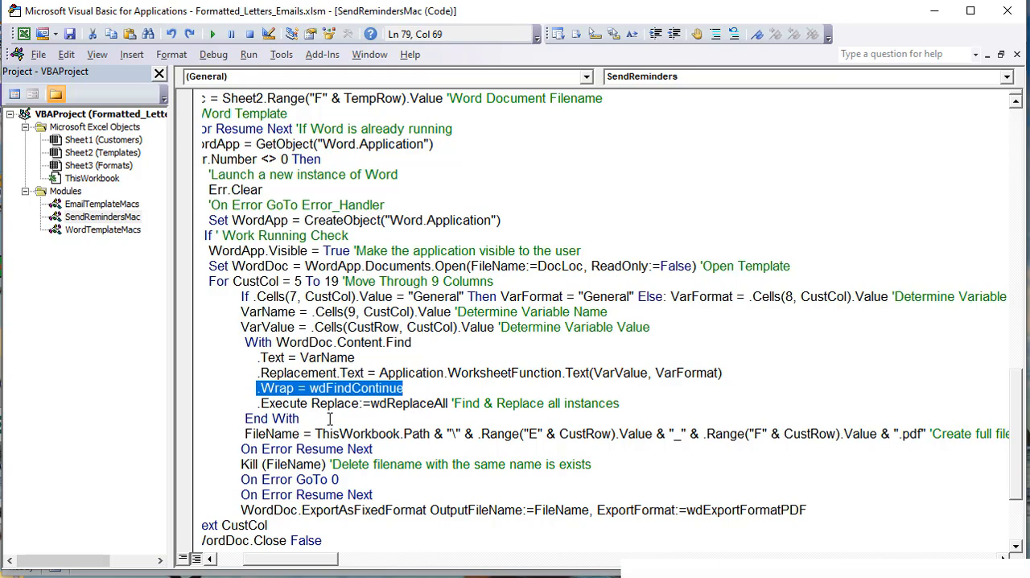
Step: Move the FileName = ThisWorkbook.Path line out of the column loop to its own line below Next CustCol
{"action": "left_click_drag", "start_coordinate": [326, 433], "coordinate": [171, 346]}
{"action": "left_click", "coordinate": [605, 450]}
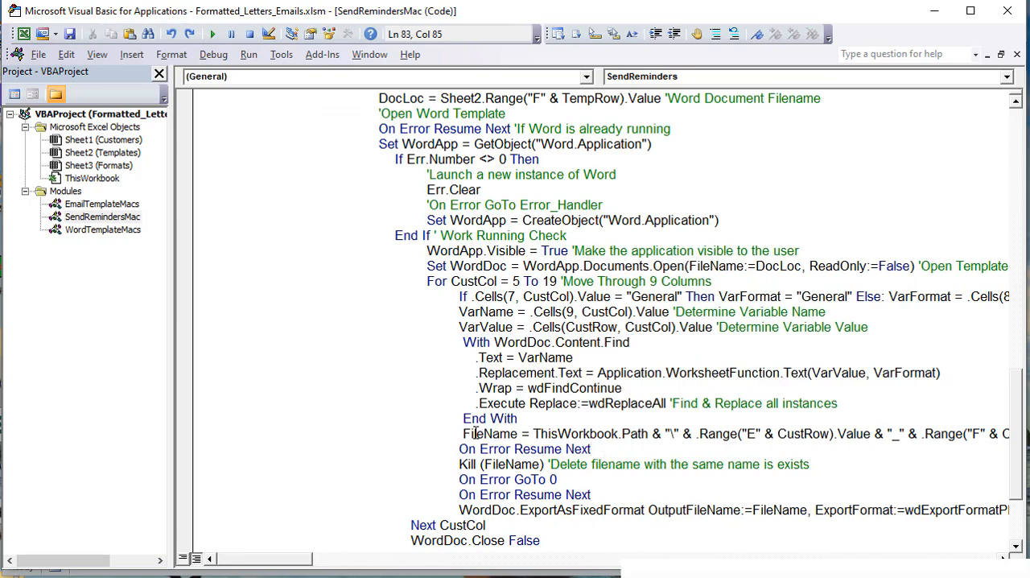
{"action": "left_click_drag", "start_coordinate": [293, 565], "coordinate": [299, 568]}
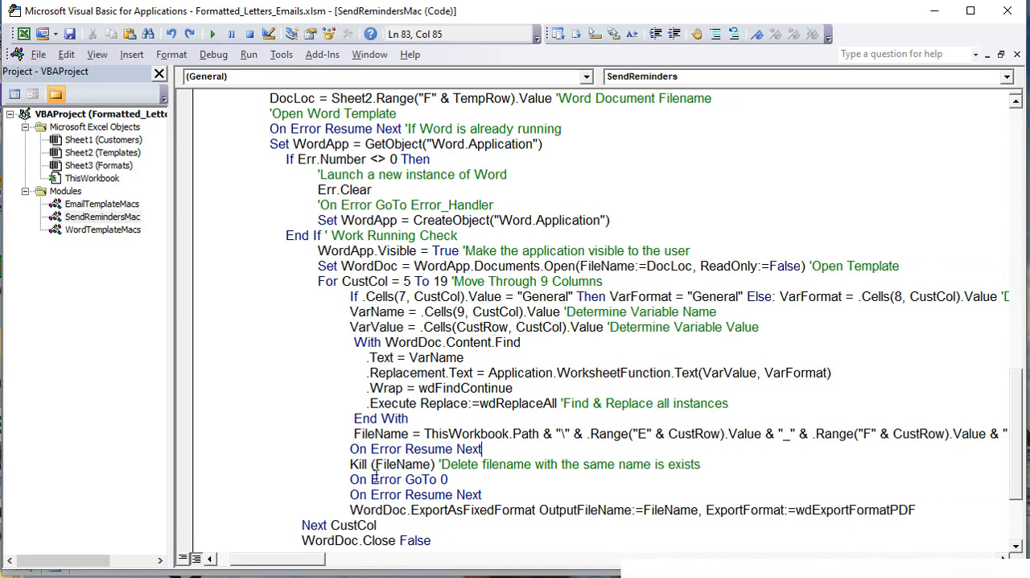
{"action": "scroll", "coordinate": [375, 476], "scroll_direction": "down", "scroll_amount": 2}
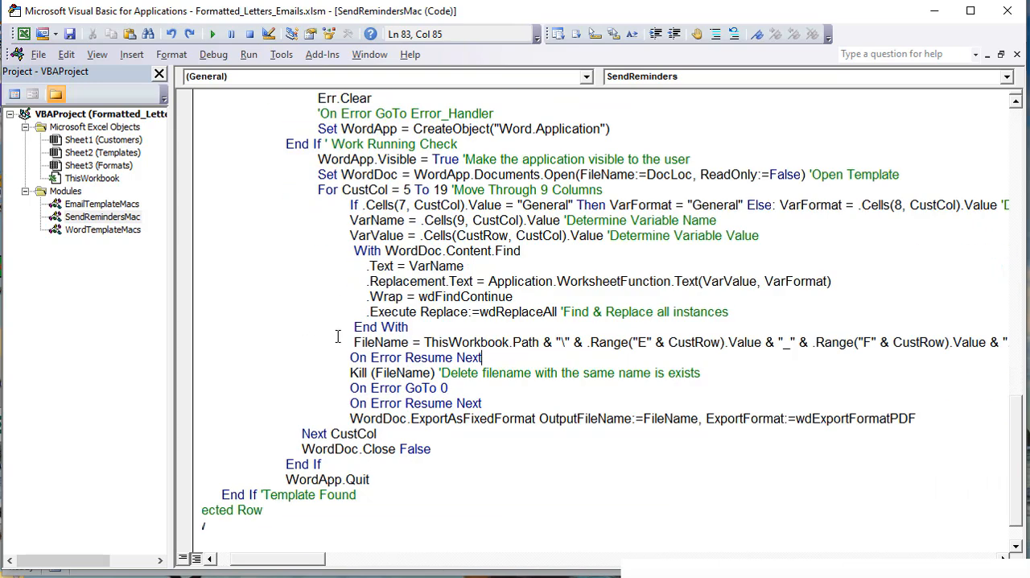
{"action": "left_click_drag", "start_coordinate": [354, 342], "coordinate": [1024, 342]}
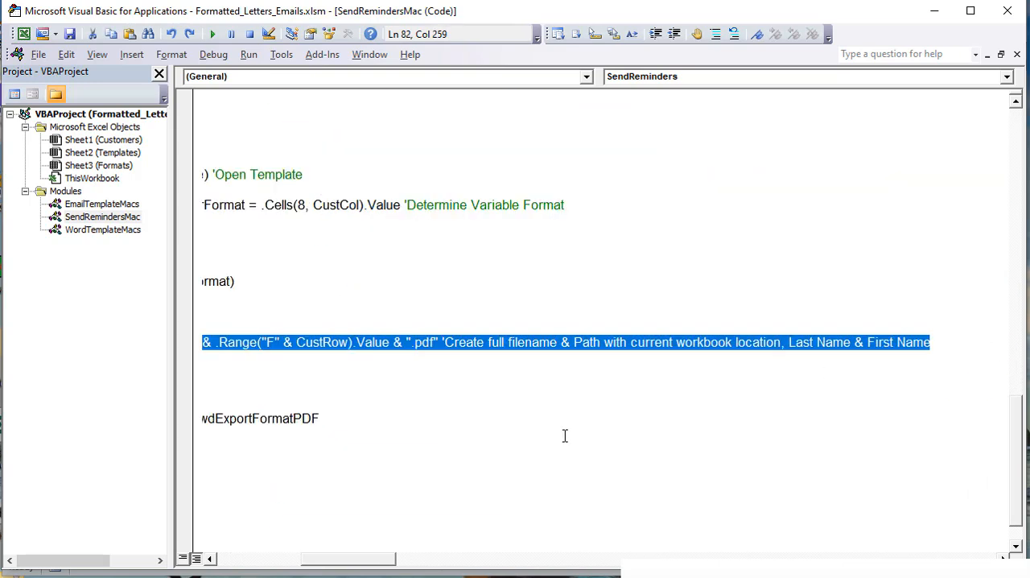
{"action": "left_click_drag", "start_coordinate": [344, 560], "coordinate": [282, 558]}
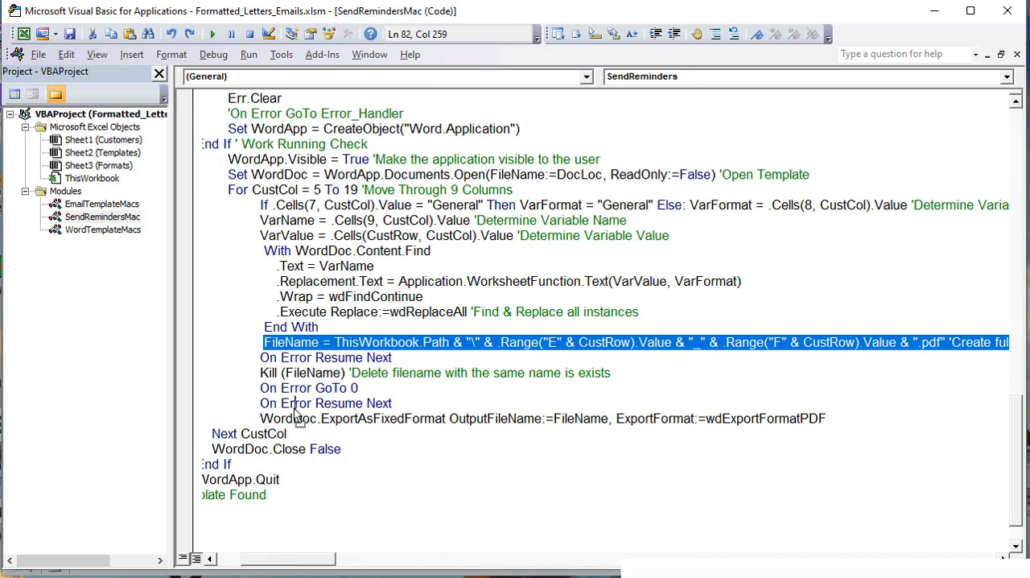
{"action": "left_click_drag", "start_coordinate": [302, 445], "coordinate": [291, 435]}
{"action": "left_click_drag", "start_coordinate": [341, 559], "coordinate": [261, 561]}
{"action": "left_click", "coordinate": [337, 433]}
{"action": "key", "text": "Return"}
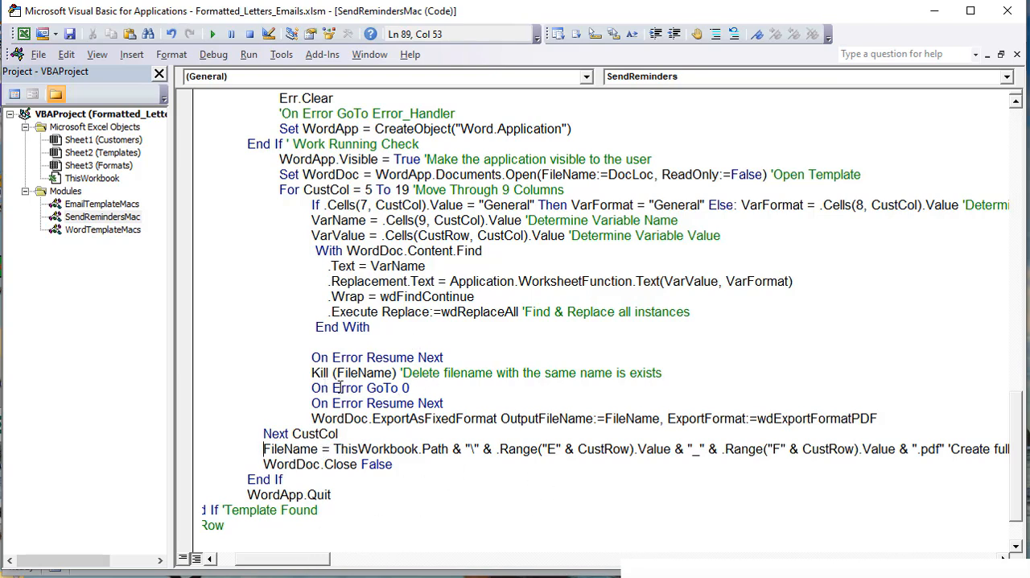
Step: Move the Next CustCol statement up to the blank line directly below End With
{"action": "left_click_drag", "start_coordinate": [317, 343], "coordinate": [106, 331]}
{"action": "left_click_drag", "start_coordinate": [416, 357], "coordinate": [544, 373]}
{"action": "left_click", "coordinate": [625, 573]}
{"action": "left_click_drag", "start_coordinate": [494, 436], "coordinate": [410, 434]}
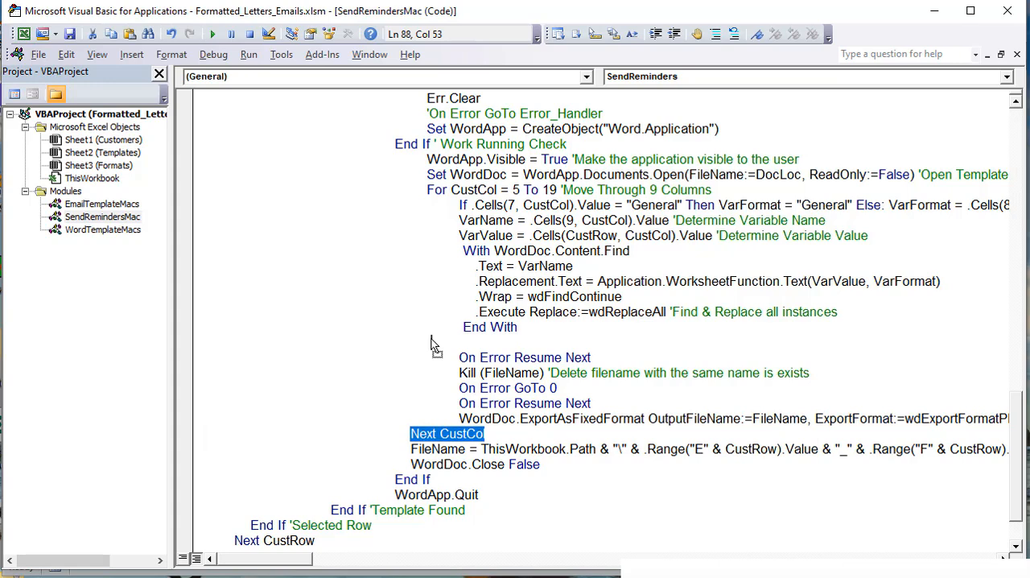
{"action": "left_click_drag", "start_coordinate": [431, 343], "coordinate": [430, 340]}
{"action": "left_click_drag", "start_coordinate": [534, 332], "coordinate": [153, 229]}
{"action": "left_click", "coordinate": [455, 286]}
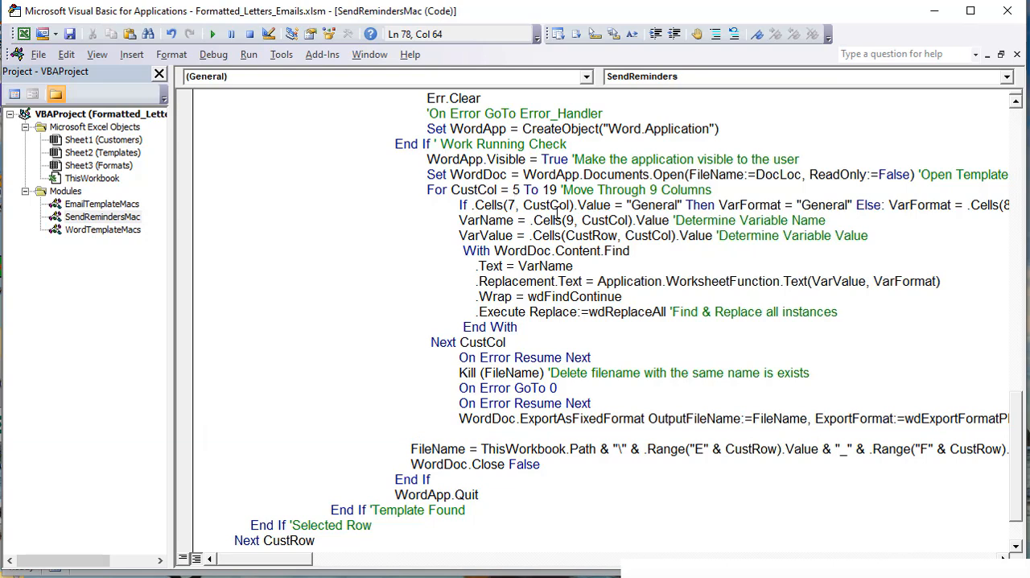
Step: Move the FileName line directly below Next CustCol, ahead of the On Error Resume Next and Kill lines
{"action": "left_click_drag", "start_coordinate": [524, 343], "coordinate": [185, 227]}
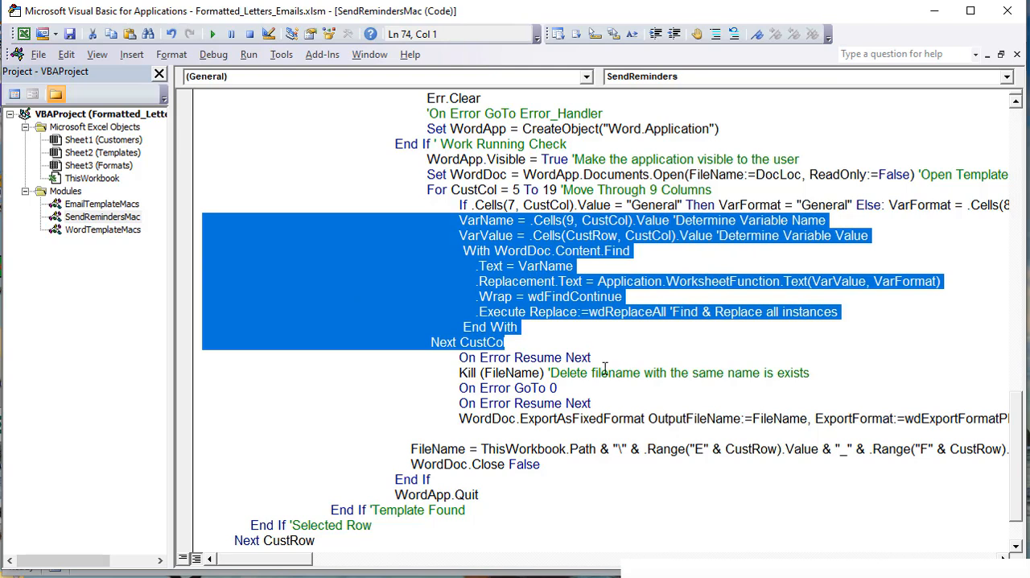
{"action": "left_click", "coordinate": [485, 375]}
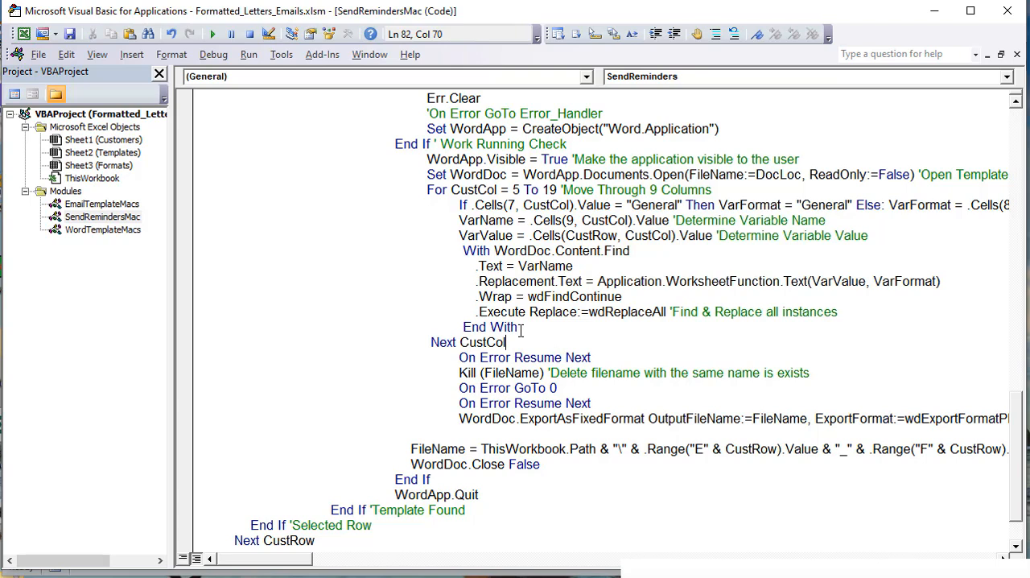
{"action": "key", "text": "Return"}
{"action": "left_click_drag", "start_coordinate": [409, 459], "coordinate": [431, 359]}
{"action": "left_click", "coordinate": [432, 359]}
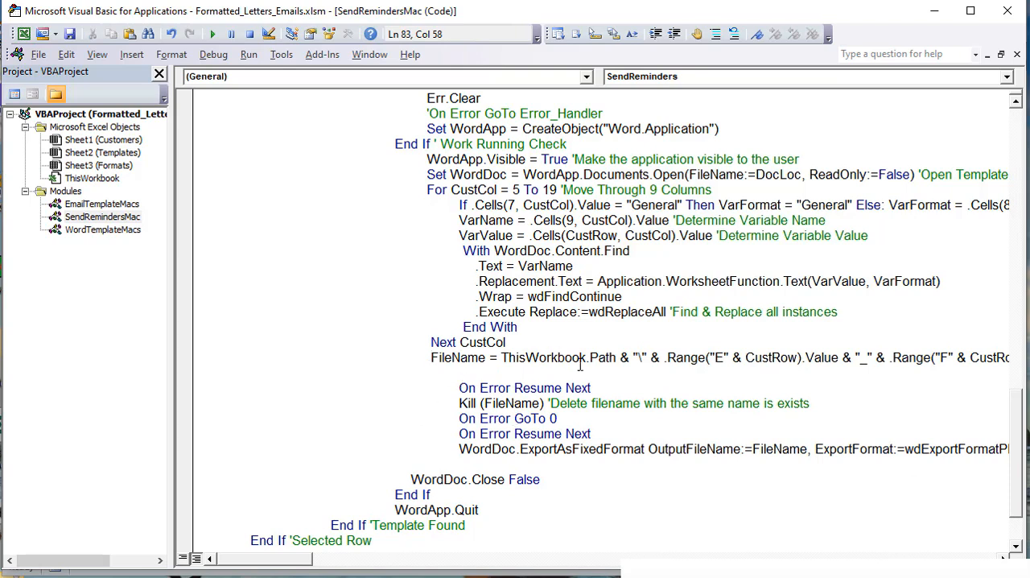
Step: Examine the parts of the FileName expression: ThisWorkbook.Path, the column E value and the column F value
{"action": "left_click_drag", "start_coordinate": [618, 357], "coordinate": [500, 358]}
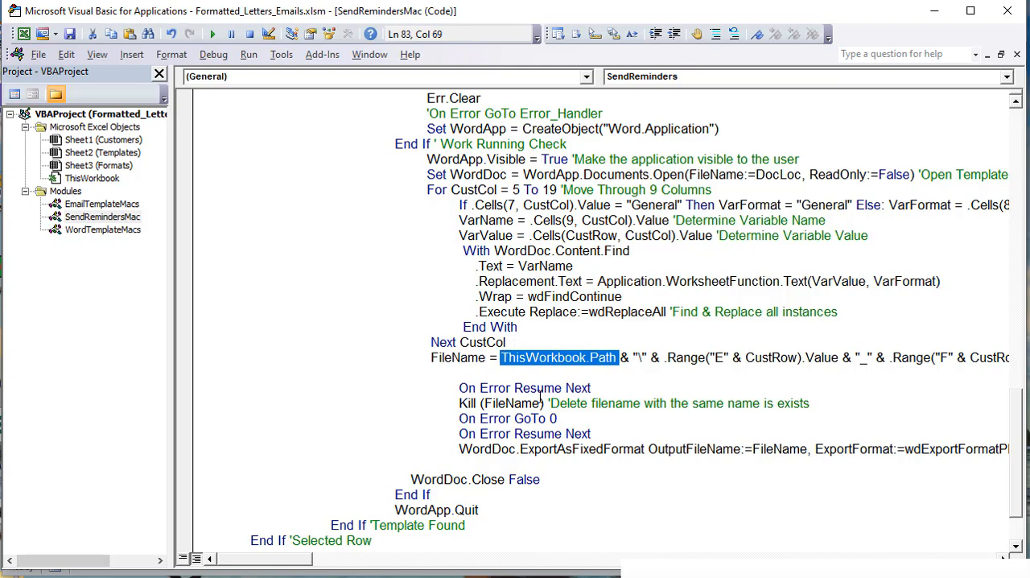
{"action": "left_click_drag", "start_coordinate": [312, 559], "coordinate": [324, 559]}
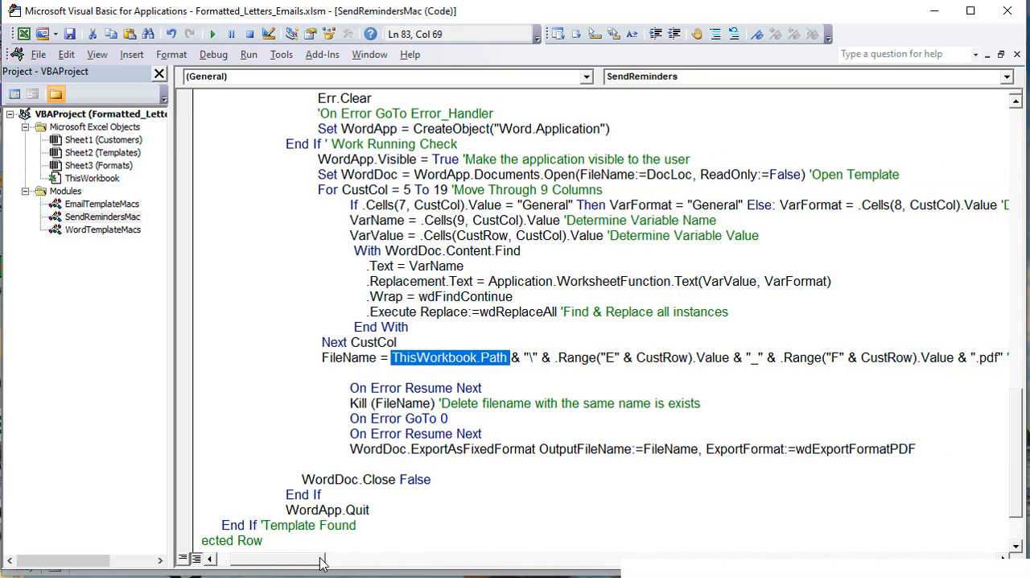
{"action": "left_click_drag", "start_coordinate": [655, 357], "coordinate": [624, 364]}
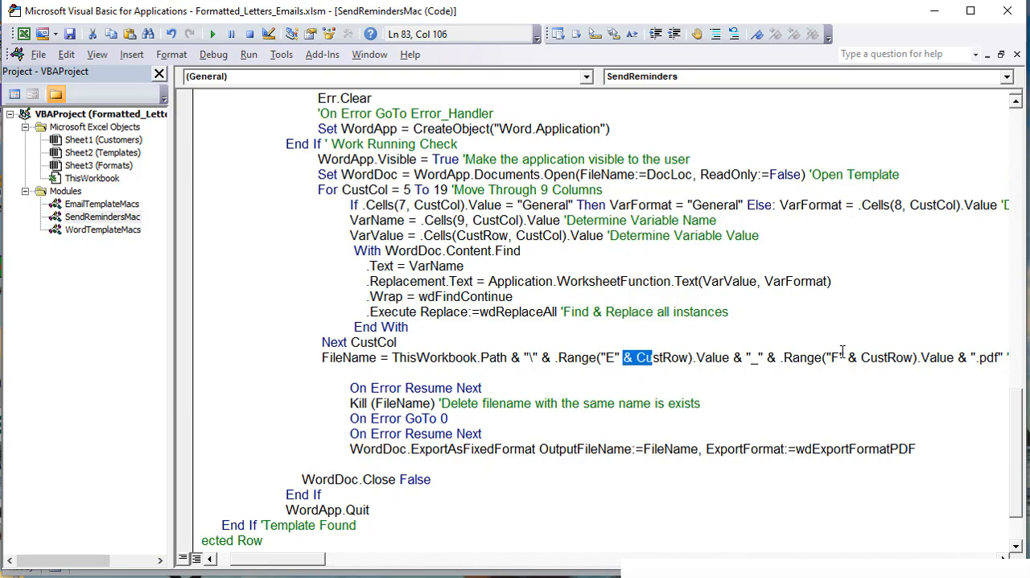
{"action": "left_click_drag", "start_coordinate": [842, 357], "coordinate": [823, 357]}
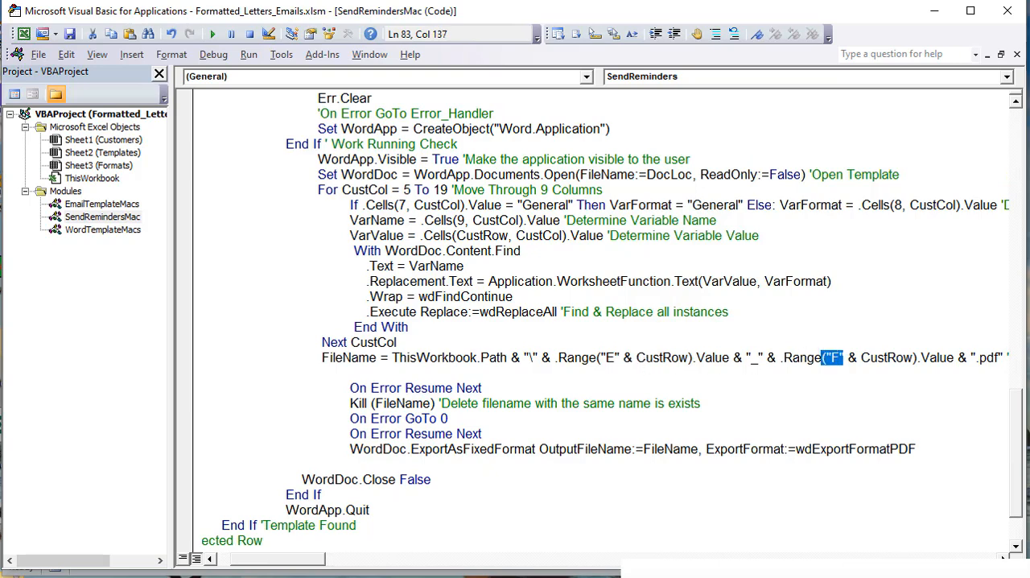
Step: On the Customers sheet, check the [last] and [first] placeholders in E9 and F9
{"action": "key", "text": "alt+F11"}
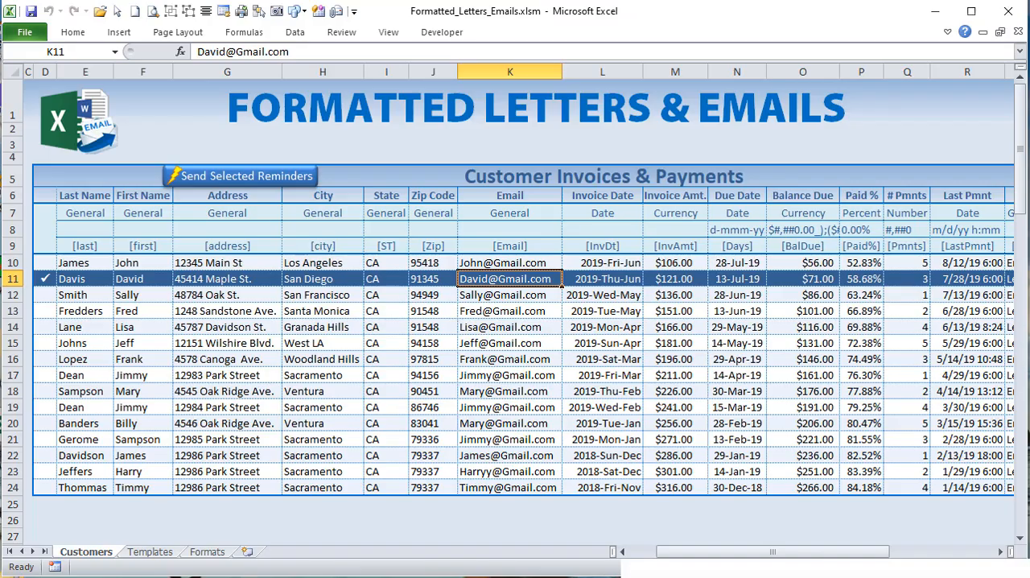
{"action": "left_click", "coordinate": [81, 247]}
{"action": "left_click", "coordinate": [142, 246]}
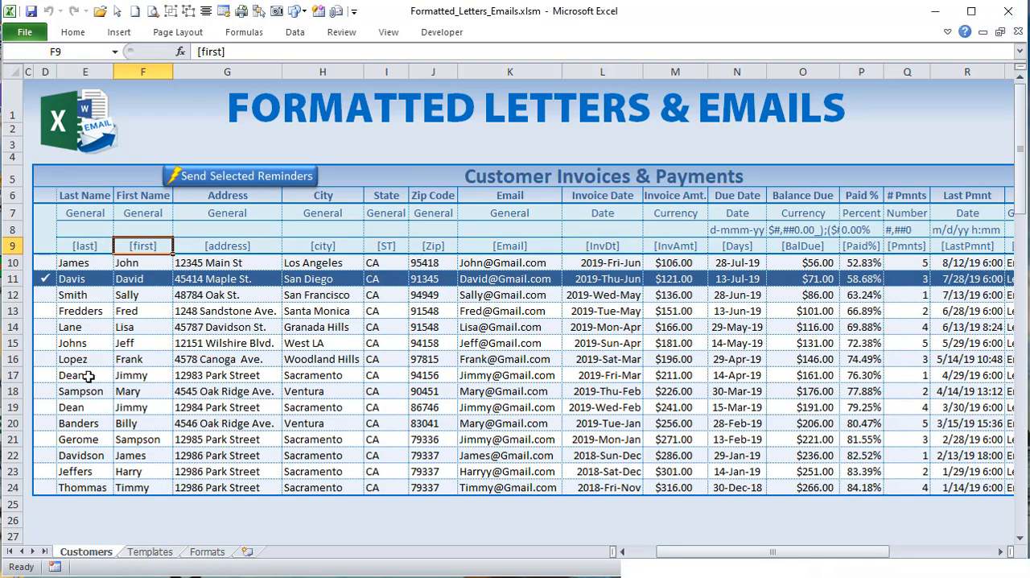
Step: Switch to the Formatted Letters & Emails folder, open the customer's reminder PDF to view it, and close it
{"action": "key", "text": "alt+Tab"}
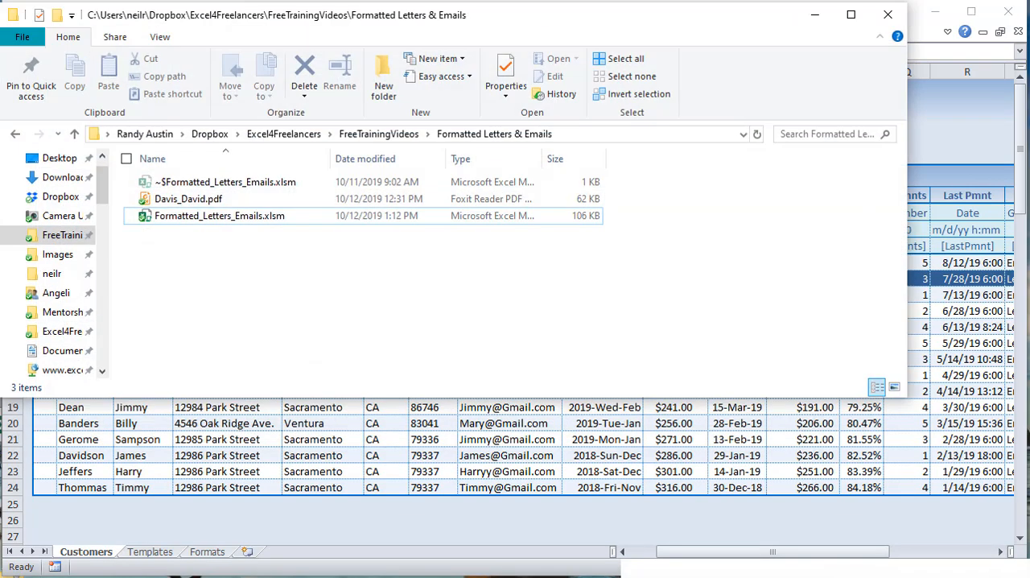
{"action": "left_click", "coordinate": [201, 199]}
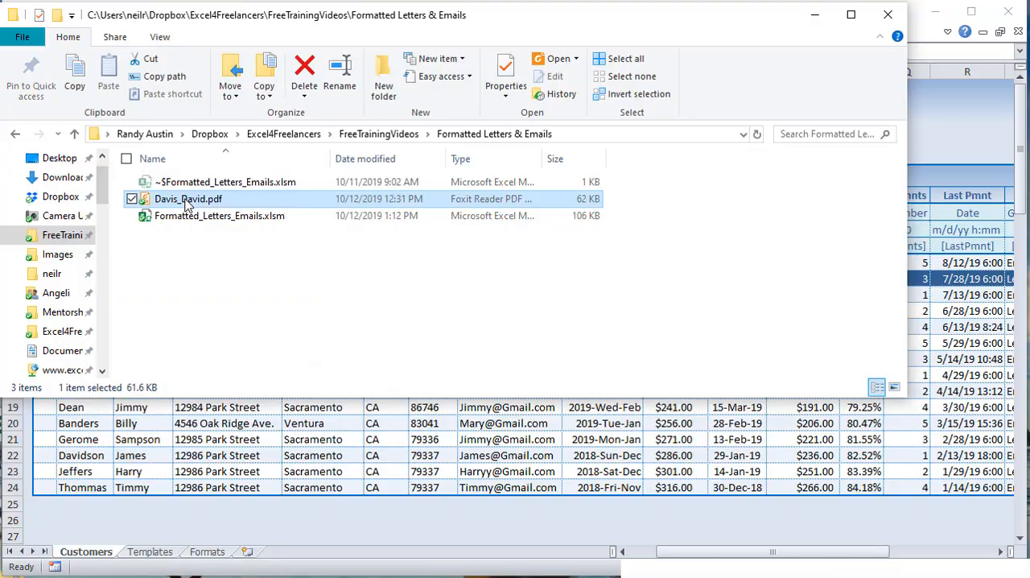
{"action": "double_click", "coordinate": [185, 201]}
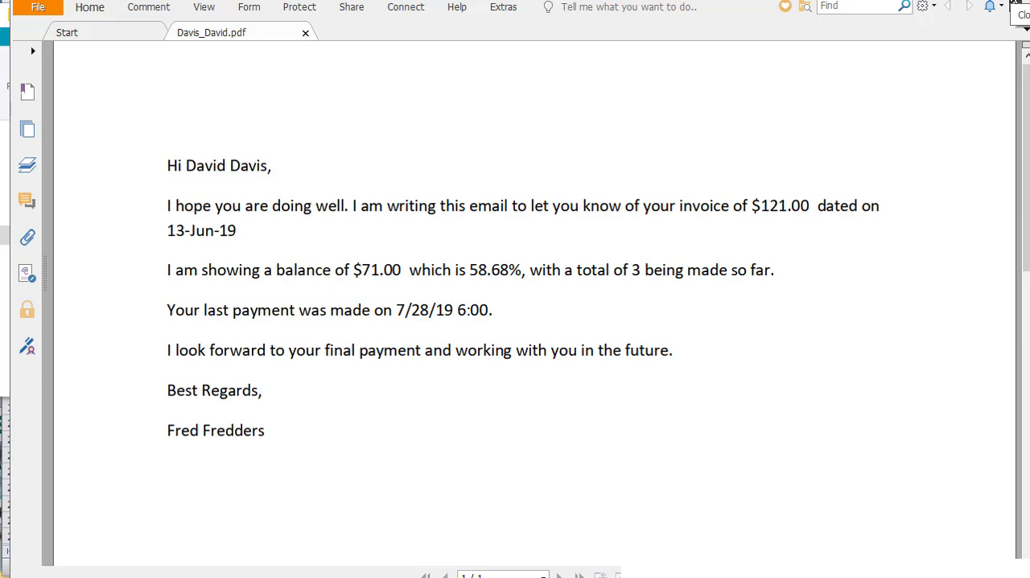
{"action": "left_click", "coordinate": [1015, 4]}
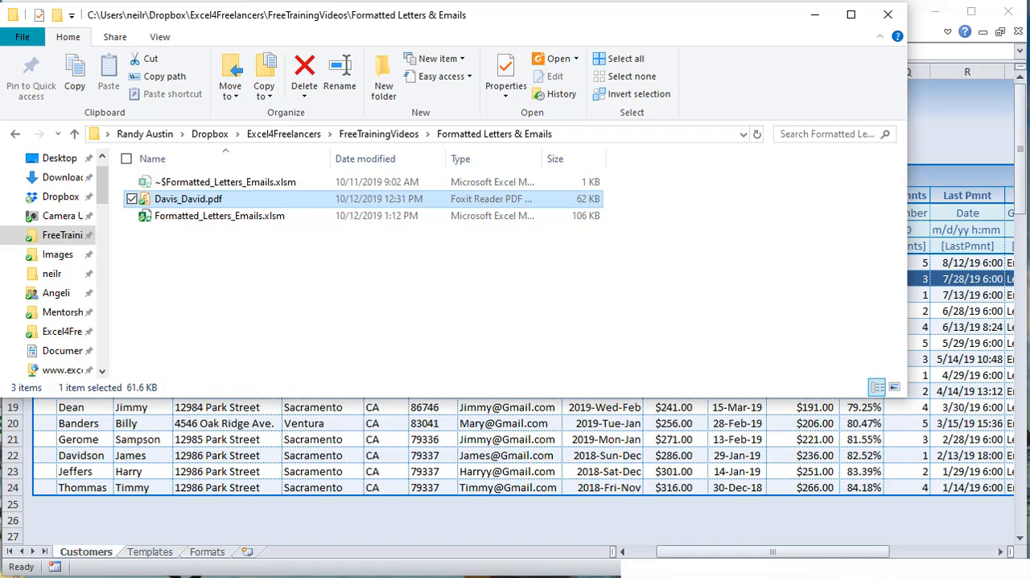
Step: Return to the SendReminders code and remove the blank line below the FileName line
{"action": "key", "text": "alt+Tab"}
{"action": "left_click", "coordinate": [317, 357]}
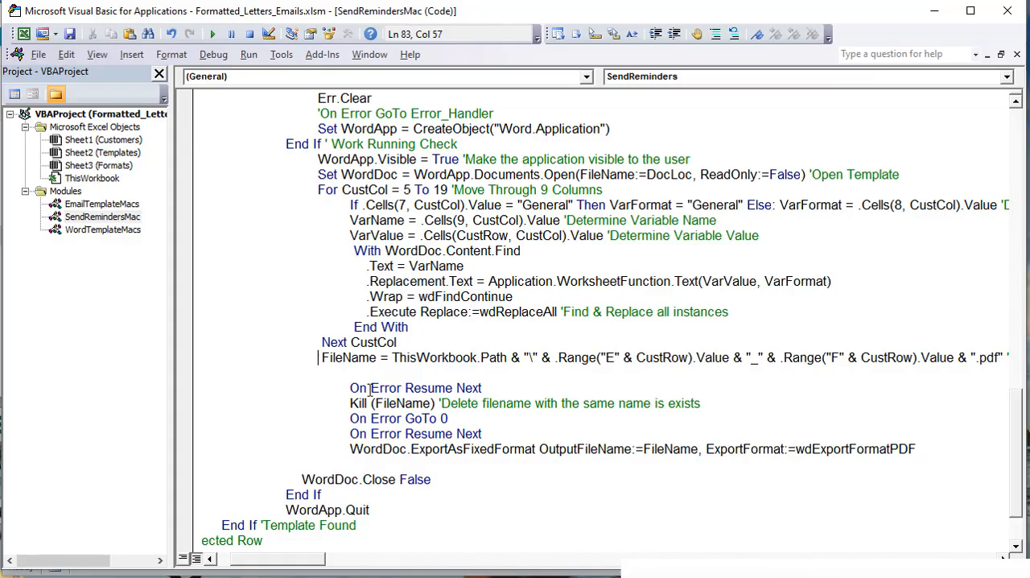
{"action": "left_click_drag", "start_coordinate": [379, 376], "coordinate": [46, 375]}
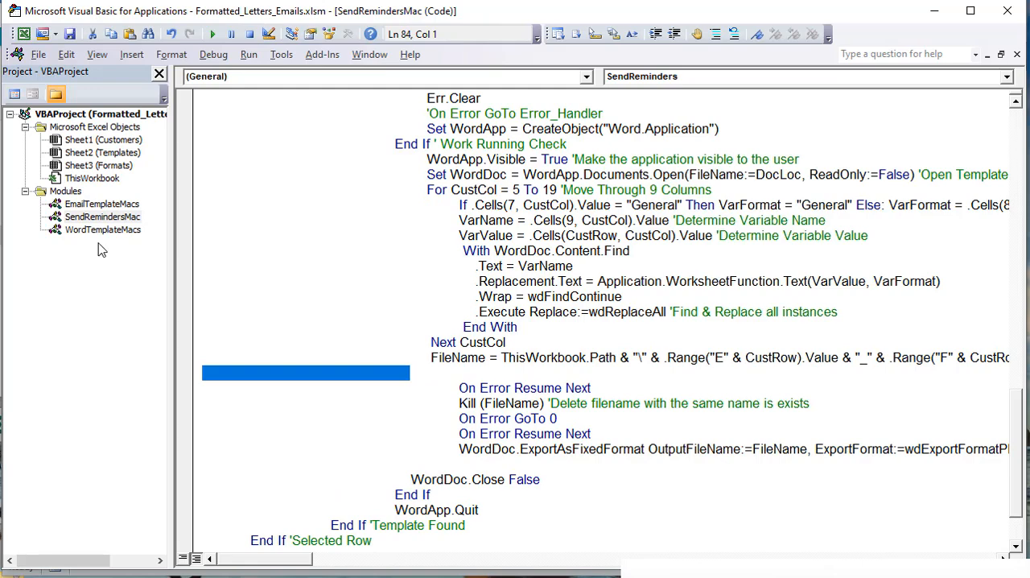
{"action": "key", "text": "Delete"}
{"action": "key", "text": "BackSpace"}
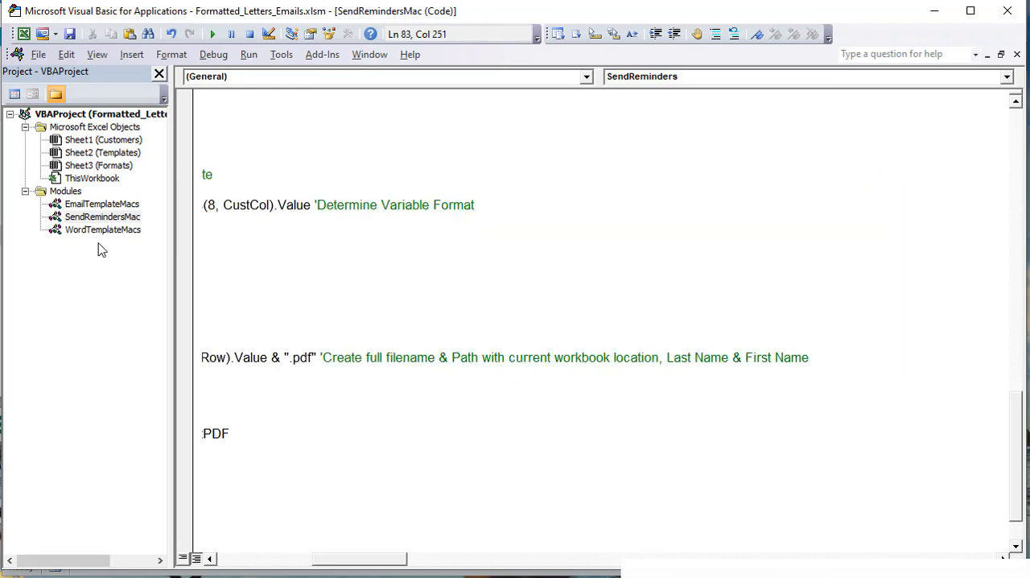
{"action": "left_click_drag", "start_coordinate": [332, 558], "coordinate": [242, 561]}
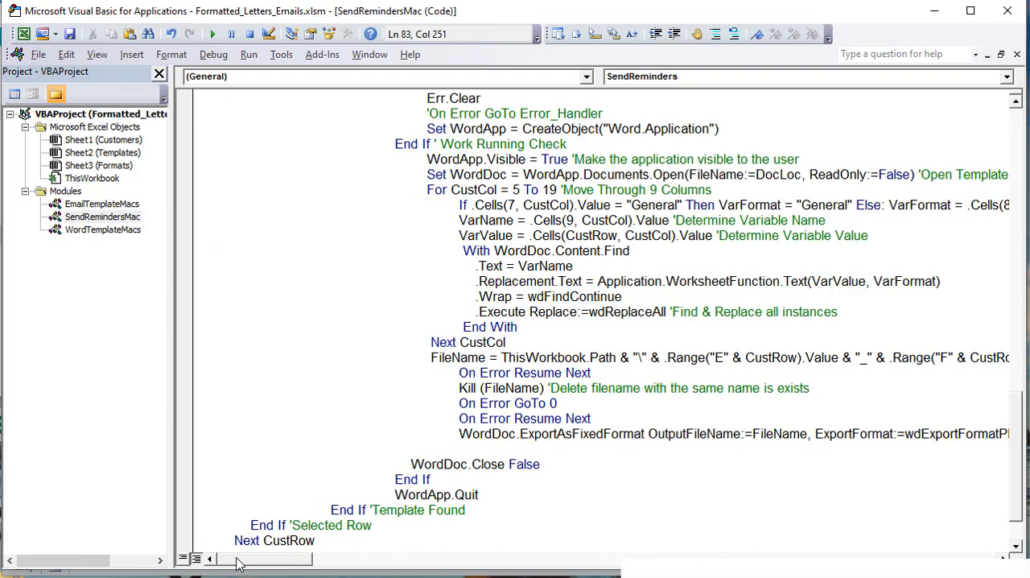
Step: Outdent the block from On Error Resume Next through WordDoc.ExportAsFixedFormat by two levels
{"action": "left_click_drag", "start_coordinate": [456, 370], "coordinate": [505, 449]}
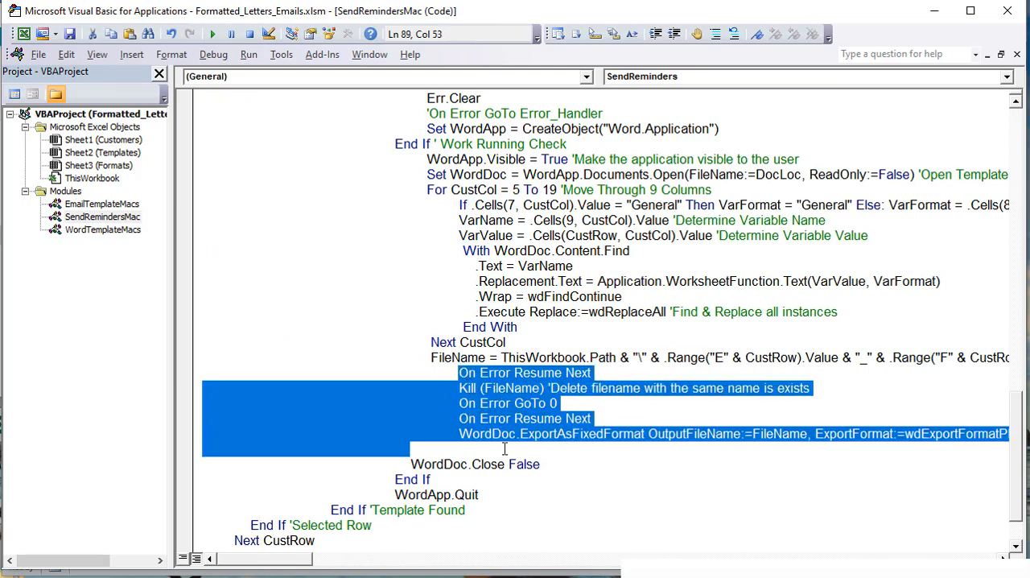
{"action": "key", "text": "shift+Tab"}
{"action": "key", "text": "shift+Tab"}
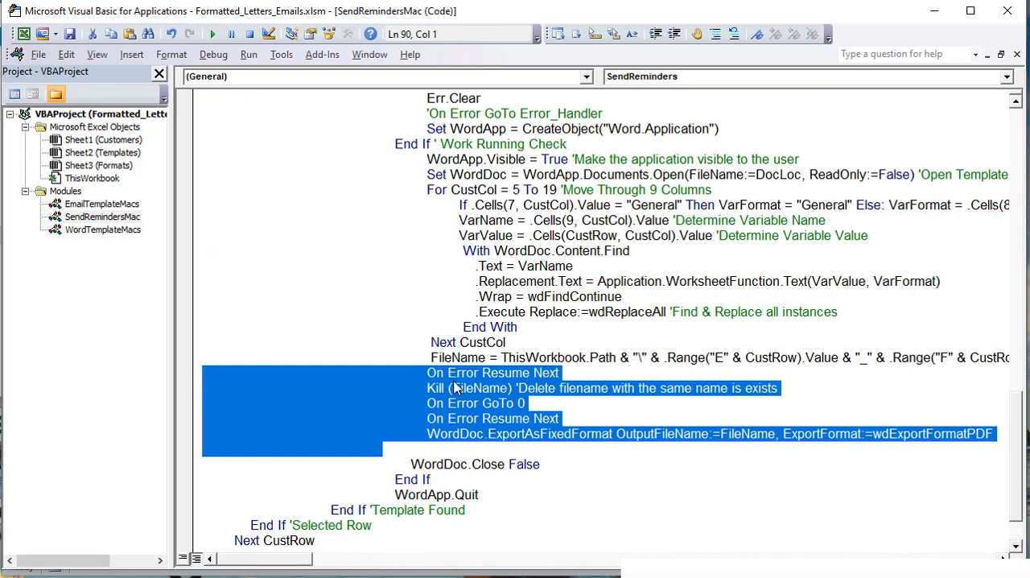
Step: Review the Kill error-handling block and correct its comment to read 'Delete filename with the same name if it exists'
{"action": "left_click", "coordinate": [456, 388]}
{"action": "left_click_drag", "start_coordinate": [414, 388], "coordinate": [214, 373]}
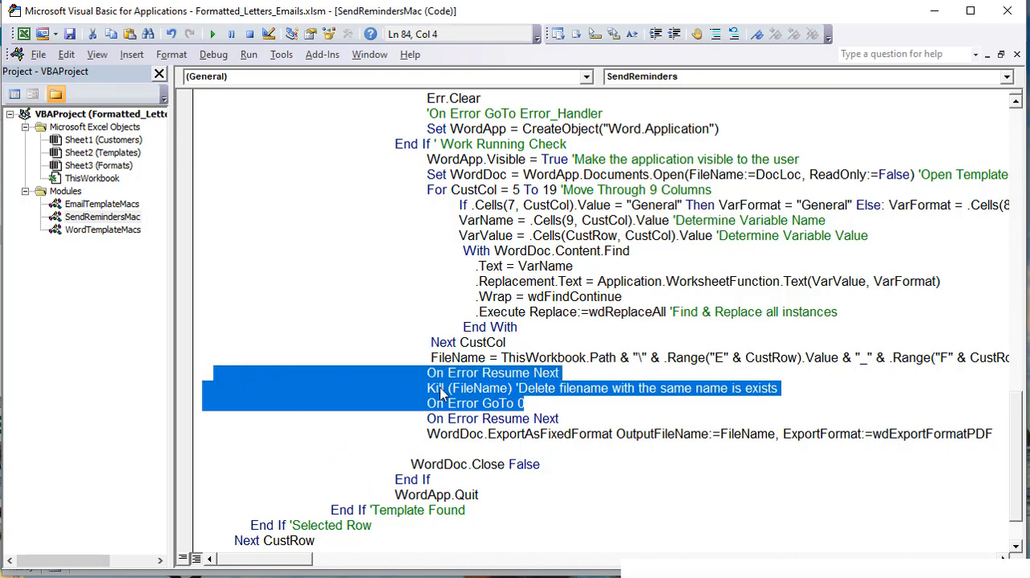
{"action": "left_click", "coordinate": [533, 403]}
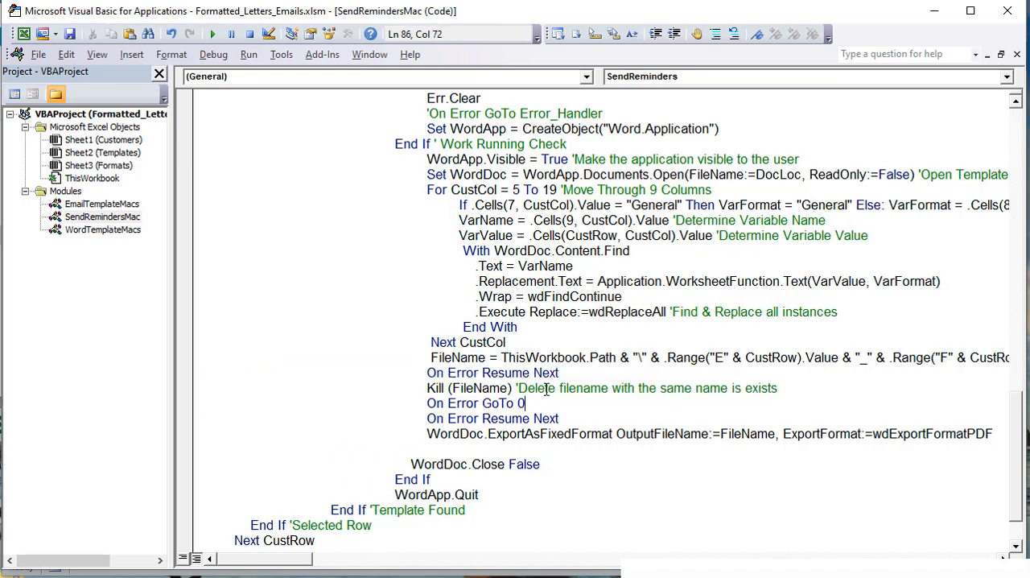
{"action": "left_click", "coordinate": [729, 388]}
{"action": "type", "text": "ifi it"}
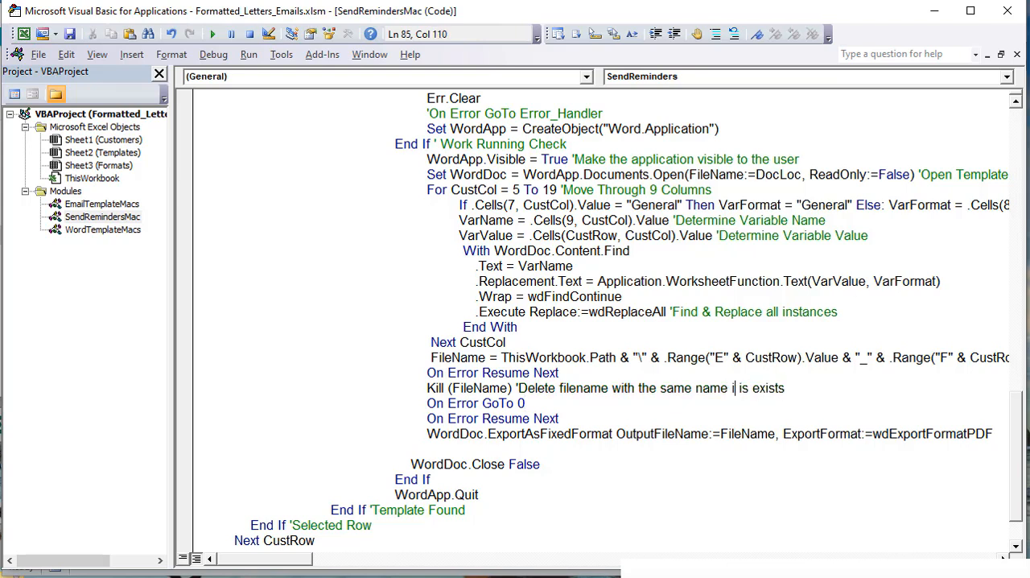
{"action": "key", "text": "BackSpace"}
{"action": "key", "text": "BackSpace"}
{"action": "key", "text": "BackSpace"}
{"action": "key", "text": "BackSpace"}
{"action": "key", "text": "BackSpace"}
{"action": "key", "text": "BackSpace"}
{"action": "key", "text": "BackSpace"}
{"action": "key", "text": "BackSpace"}
{"action": "type", "text": "f it"}
Step: Examine the WordDoc.ExportAsFixedFormat line, including its OutputFileName and ExportFormat arguments
{"action": "left_click_drag", "start_coordinate": [469, 435], "coordinate": [614, 434]}
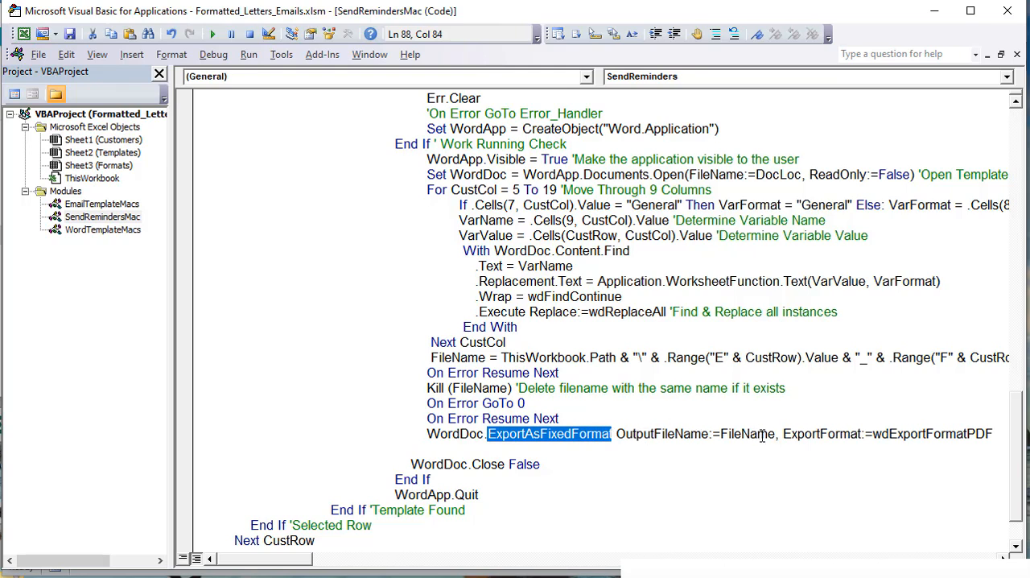
{"action": "left_click_drag", "start_coordinate": [776, 435], "coordinate": [733, 435]}
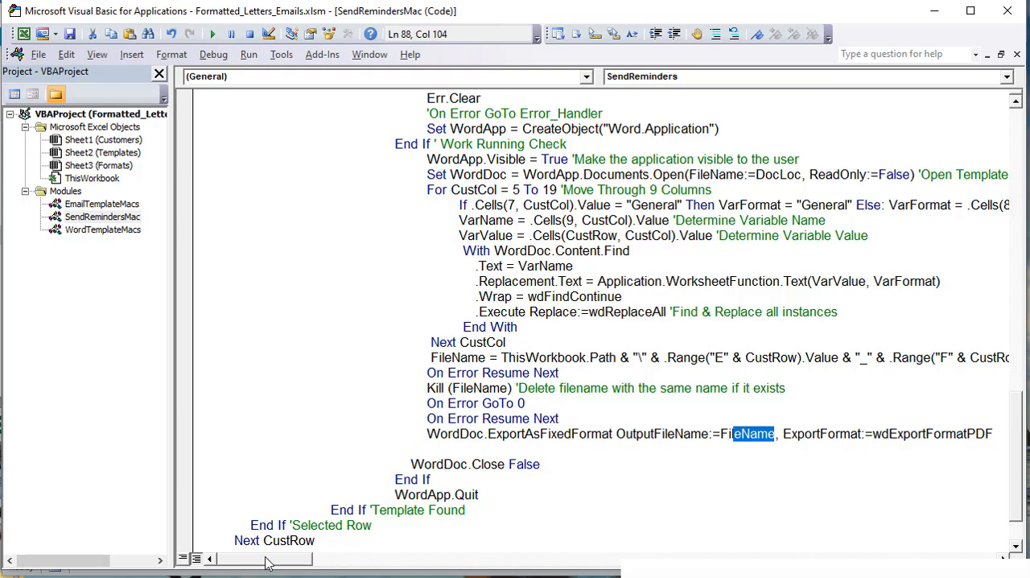
{"action": "left_click_drag", "start_coordinate": [266, 563], "coordinate": [287, 567]}
{"action": "left_click_drag", "start_coordinate": [883, 443], "coordinate": [279, 433]}
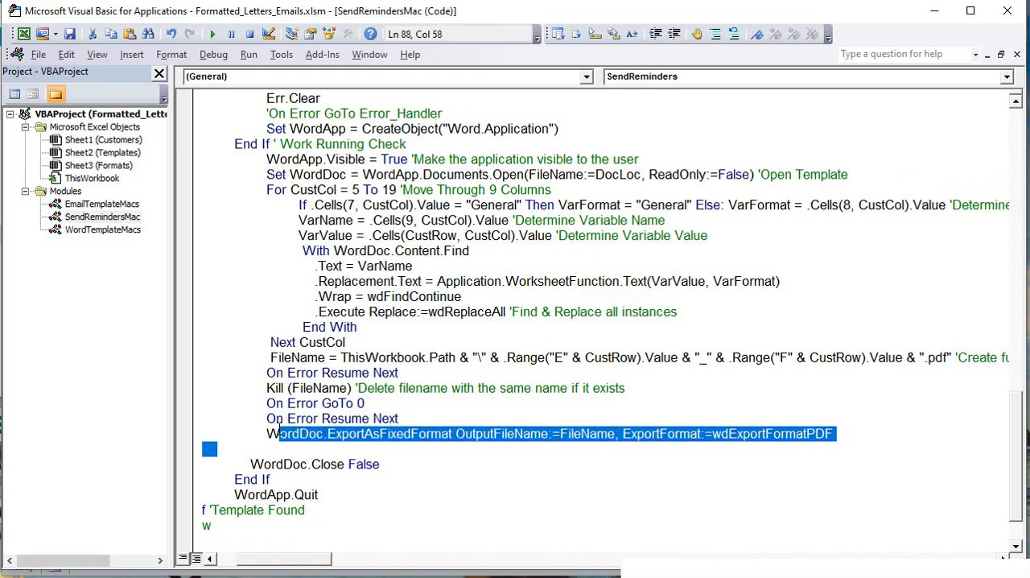
Step: Remove the blank line between WordDoc.ExportAsFixedFormat and WordDoc.Close False
{"action": "left_click", "coordinate": [323, 451]}
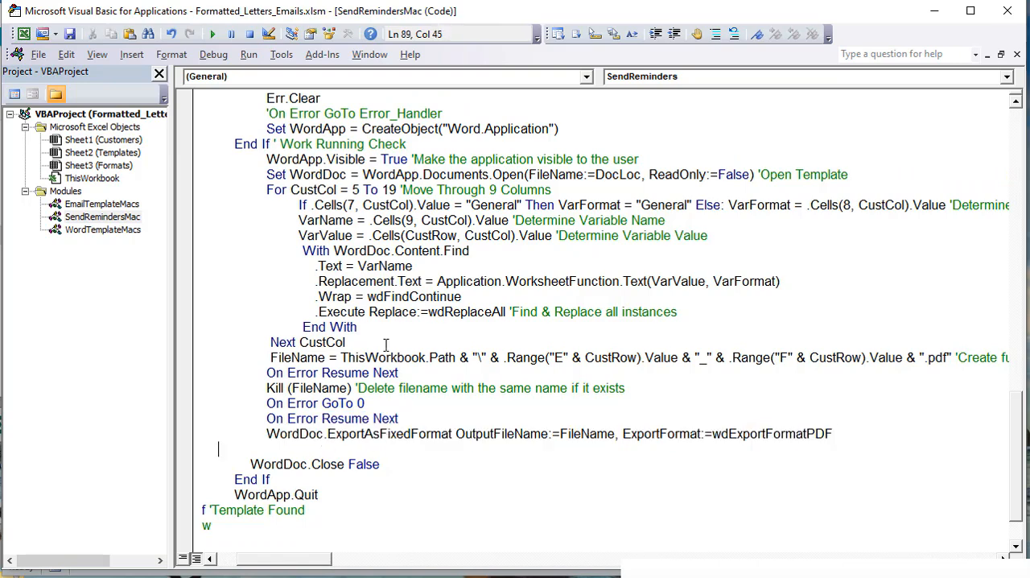
{"action": "key", "text": "BackSpace"}
{"action": "key", "text": "BackSpace"}
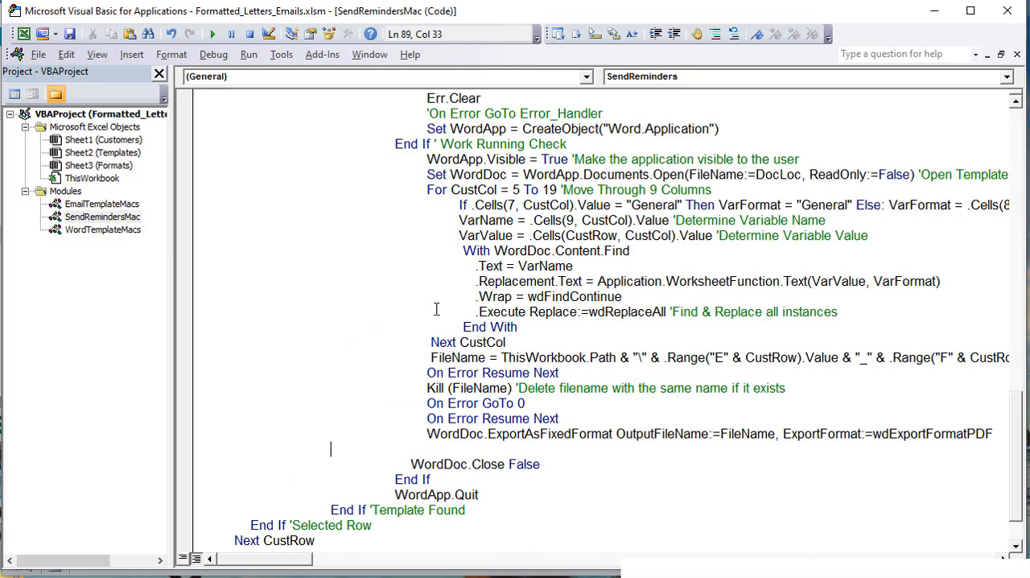
{"action": "key", "text": "BackSpace"}
{"action": "key", "text": "BackSpace"}
{"action": "key", "text": "BackSpace"}
{"action": "key", "text": "BackSpace"}
Step: Review the end of SendReminders: the WordDoc.Close False, WordApp.Quit and Next CustRow lines
{"action": "left_click_drag", "start_coordinate": [568, 454], "coordinate": [469, 448]}
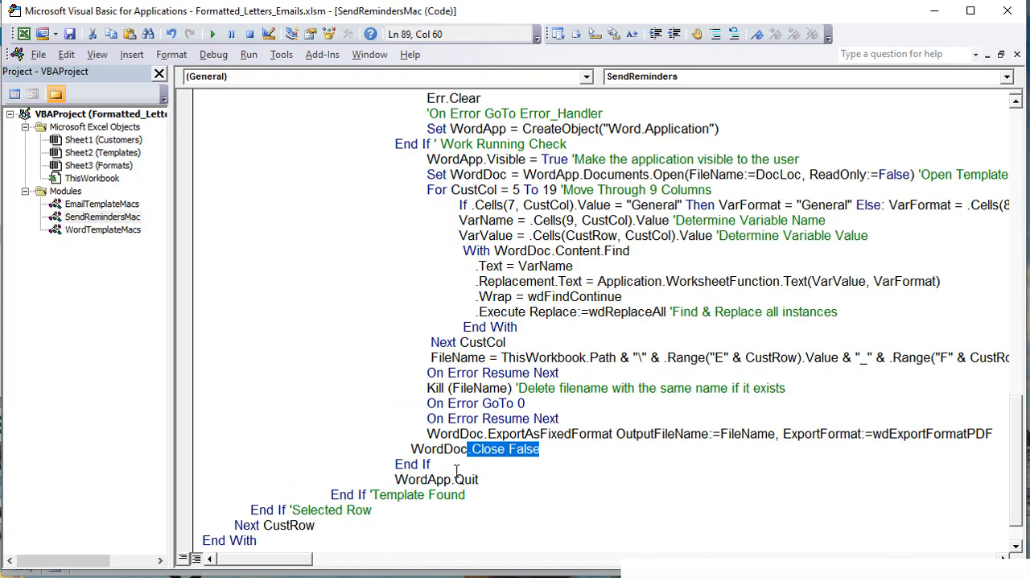
{"action": "left_click", "coordinate": [457, 458]}
{"action": "left_click_drag", "start_coordinate": [544, 451], "coordinate": [505, 453]}
{"action": "left_click", "coordinate": [563, 453]}
{"action": "scroll", "coordinate": [567, 460], "scroll_direction": "down", "scroll_amount": 1}
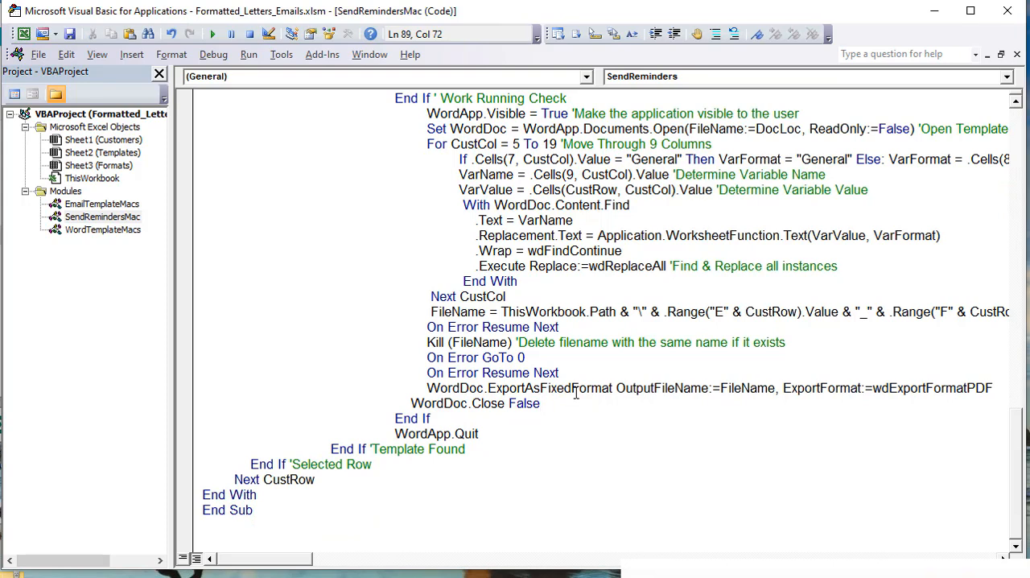
{"action": "left_click_drag", "start_coordinate": [541, 403], "coordinate": [417, 397]}
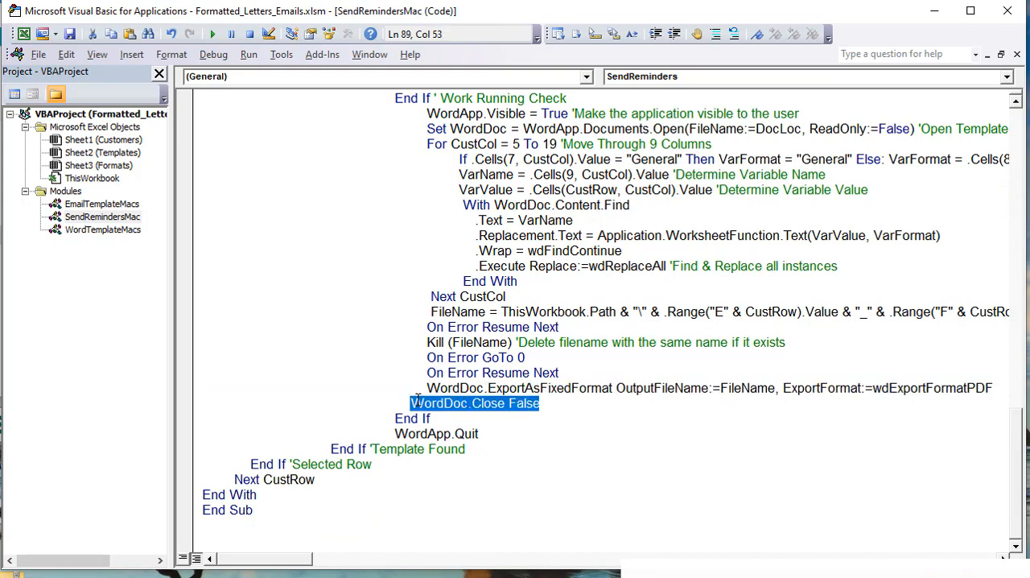
{"action": "left_click_drag", "start_coordinate": [479, 434], "coordinate": [396, 432]}
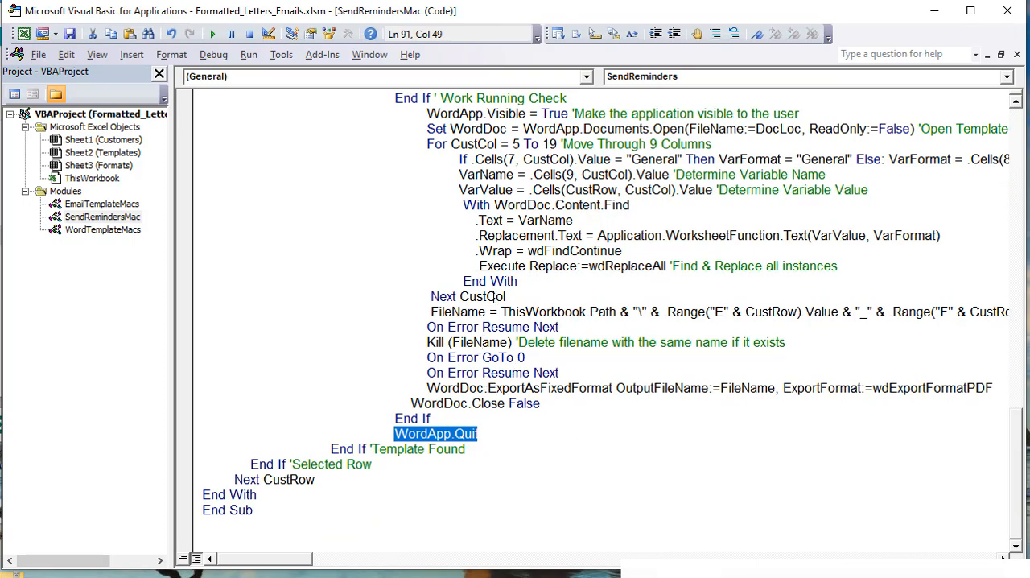
{"action": "scroll", "coordinate": [537, 406], "scroll_direction": "up", "scroll_amount": 1}
{"action": "scroll", "coordinate": [445, 447], "scroll_direction": "down", "scroll_amount": 1}
{"action": "left_click_drag", "start_coordinate": [337, 483], "coordinate": [231, 480]}
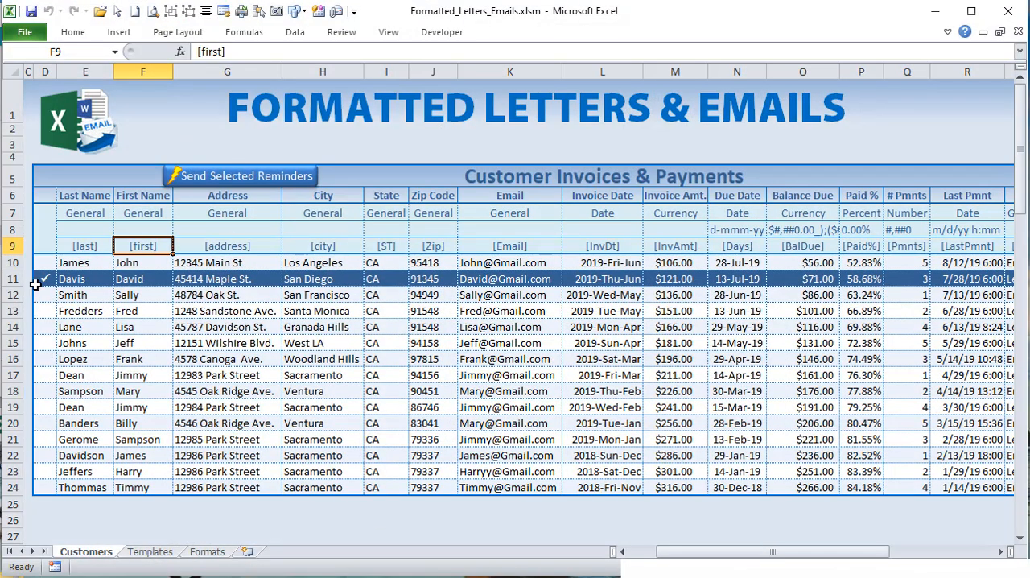
Step: On the Customers sheet in Excel, check the Type and Template cells, S11 and T11, of the selected customer
{"action": "left_click_drag", "start_coordinate": [668, 560], "coordinate": [772, 552]}
{"action": "left_click", "coordinate": [597, 277]}
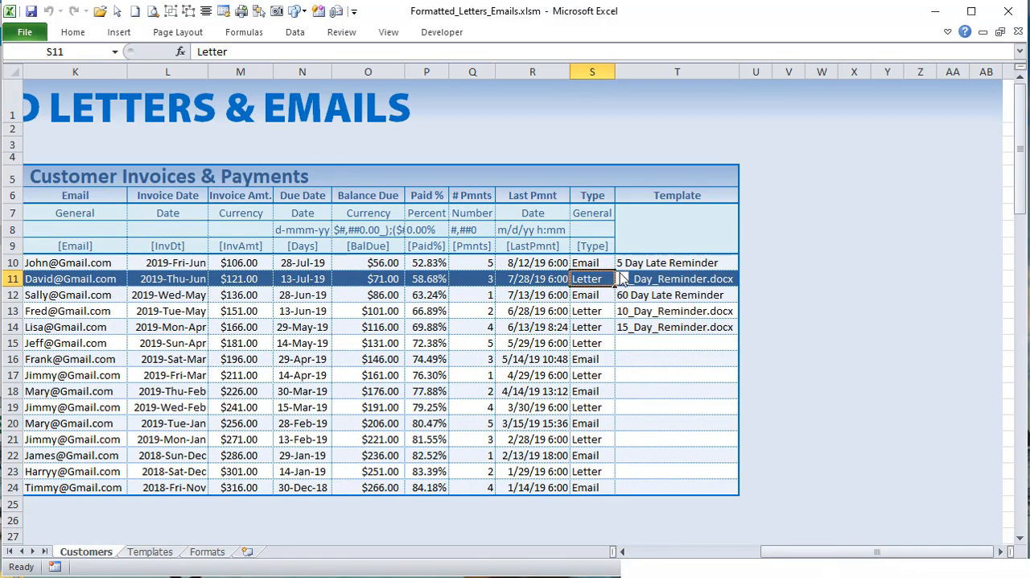
{"action": "left_click", "coordinate": [654, 277]}
{"action": "left_click_drag", "start_coordinate": [817, 553], "coordinate": [651, 552]}
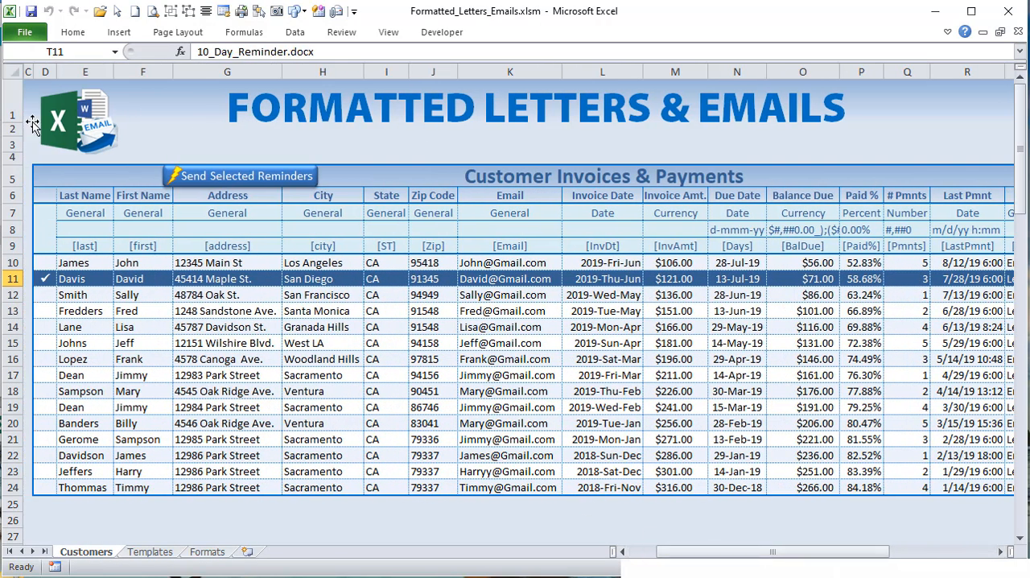
Step: Check which macro is assigned to the Send Selected Reminders button, leave the assignment as is, and deselect the button
{"action": "right_click", "coordinate": [249, 185]}
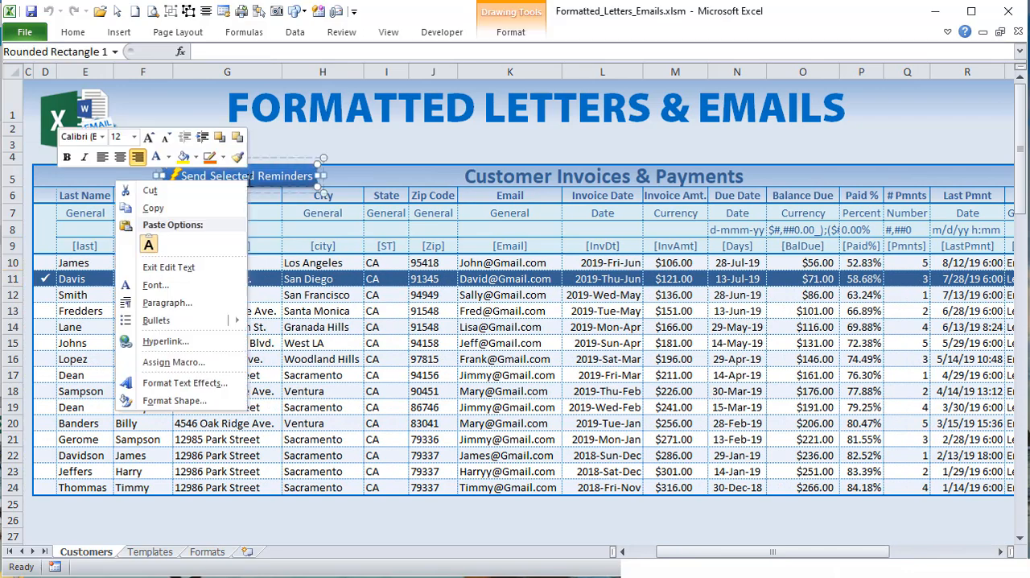
{"action": "left_click", "coordinate": [171, 362]}
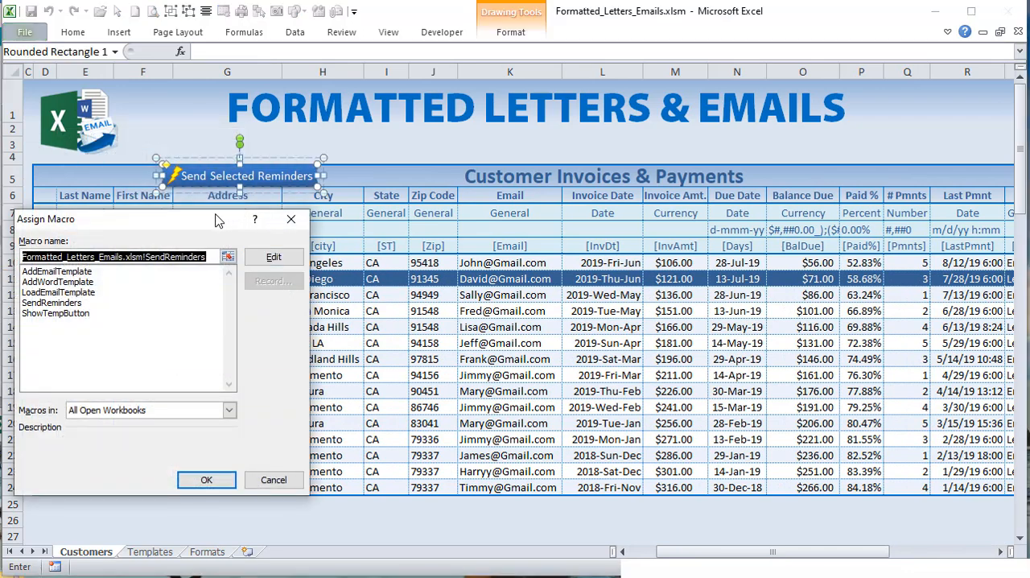
{"action": "left_click_drag", "start_coordinate": [215, 221], "coordinate": [455, 198]}
{"action": "left_click", "coordinate": [426, 235]}
{"action": "left_click_drag", "start_coordinate": [386, 235], "coordinate": [448, 238]}
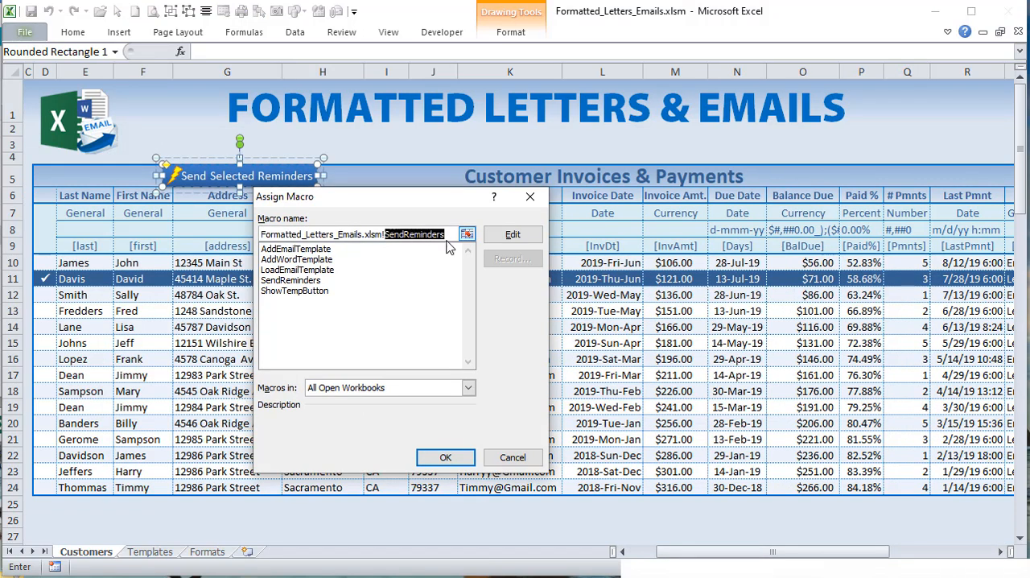
{"action": "left_click", "coordinate": [507, 457]}
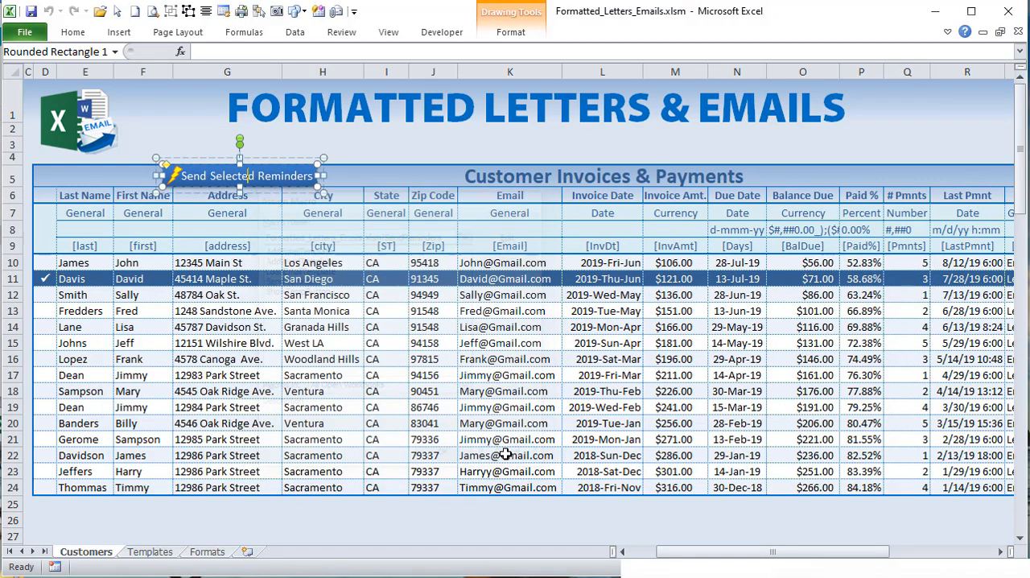
{"action": "left_click", "coordinate": [433, 158]}
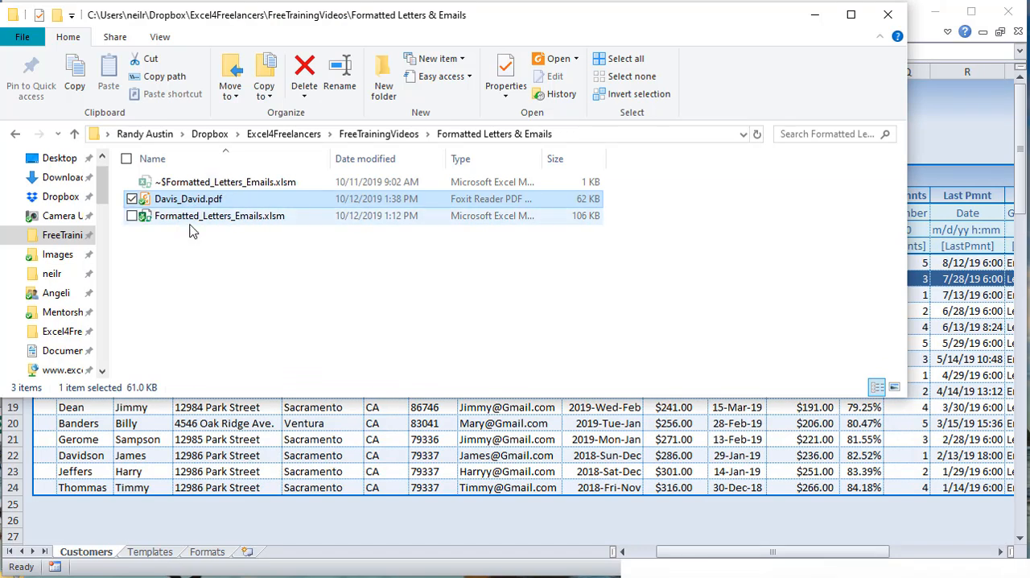
Step: In the Formatted Letters & Emails folder, open the customer's reminder PDF, check its payment details, close it, and return to the workbook
{"action": "left_click", "coordinate": [194, 219]}
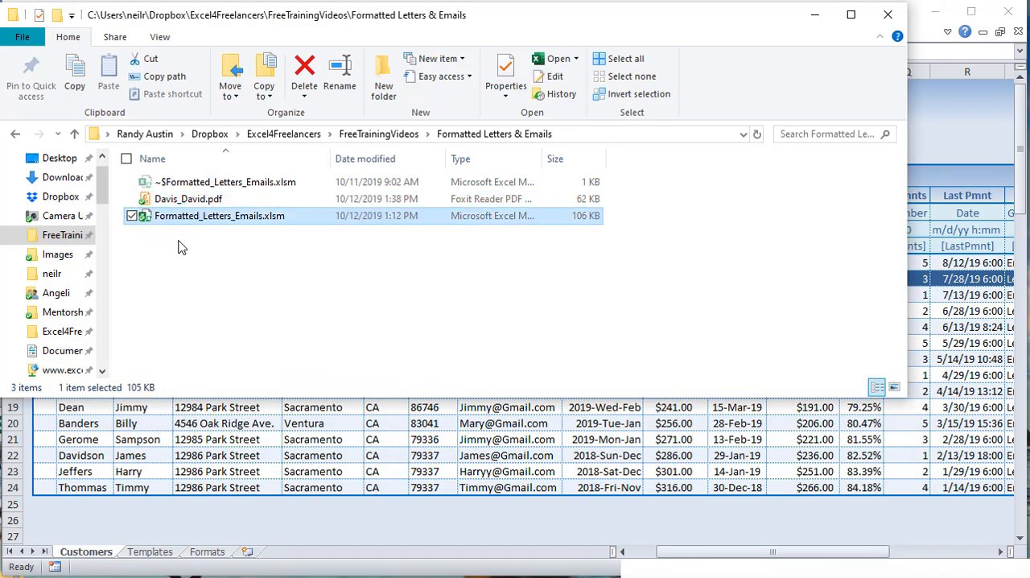
{"action": "left_click", "coordinate": [186, 206]}
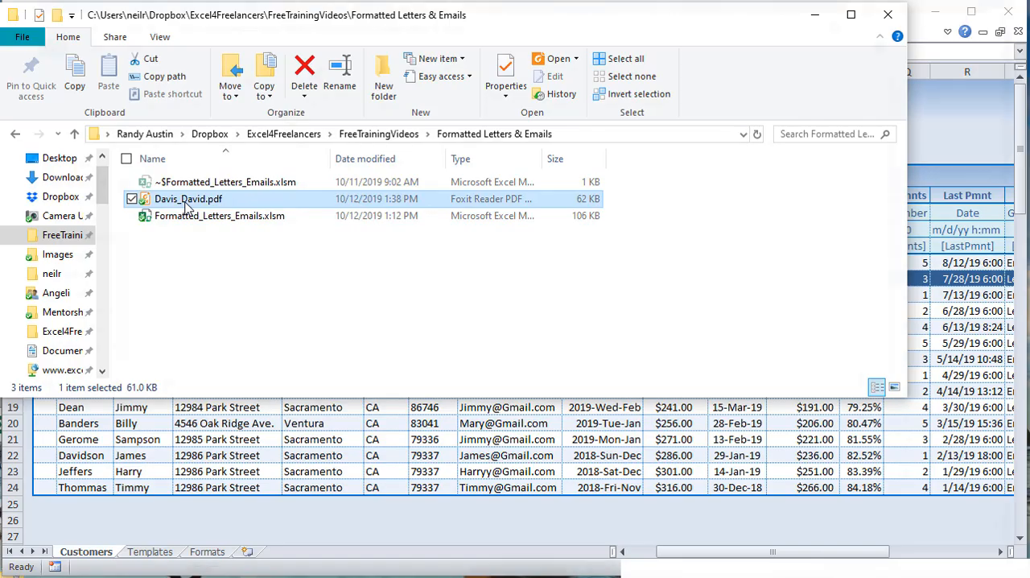
{"action": "double_click", "coordinate": [186, 207]}
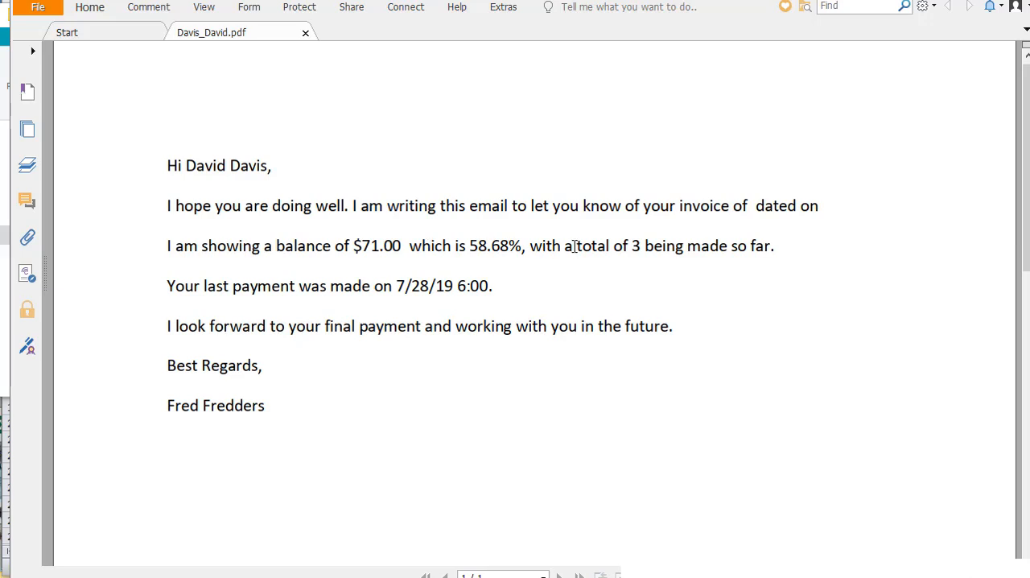
{"action": "left_click_drag", "start_coordinate": [627, 245], "coordinate": [647, 248]}
{"action": "left_click", "coordinate": [400, 292]}
{"action": "left_click", "coordinate": [1015, 5]}
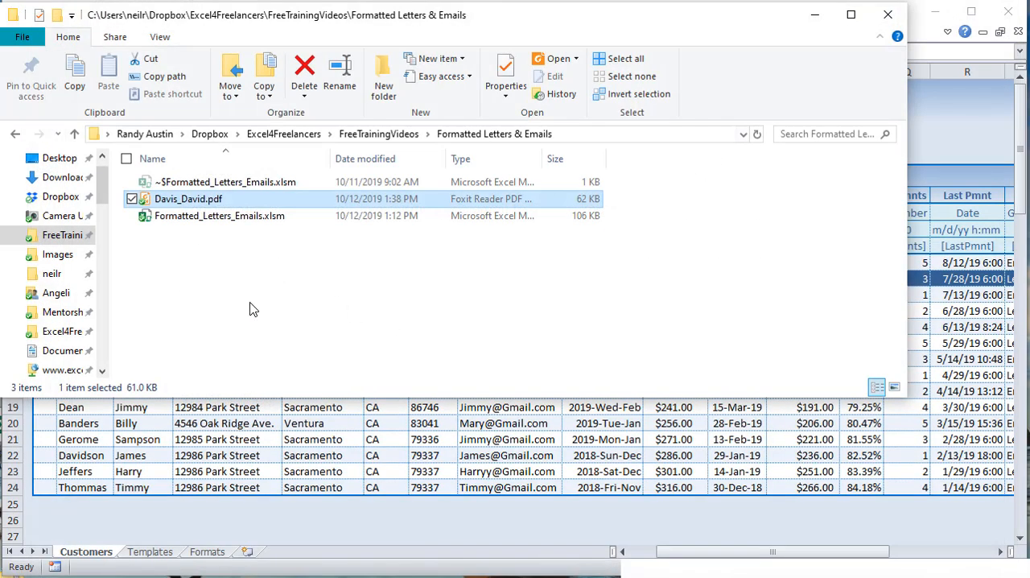
{"action": "left_click", "coordinate": [144, 433]}
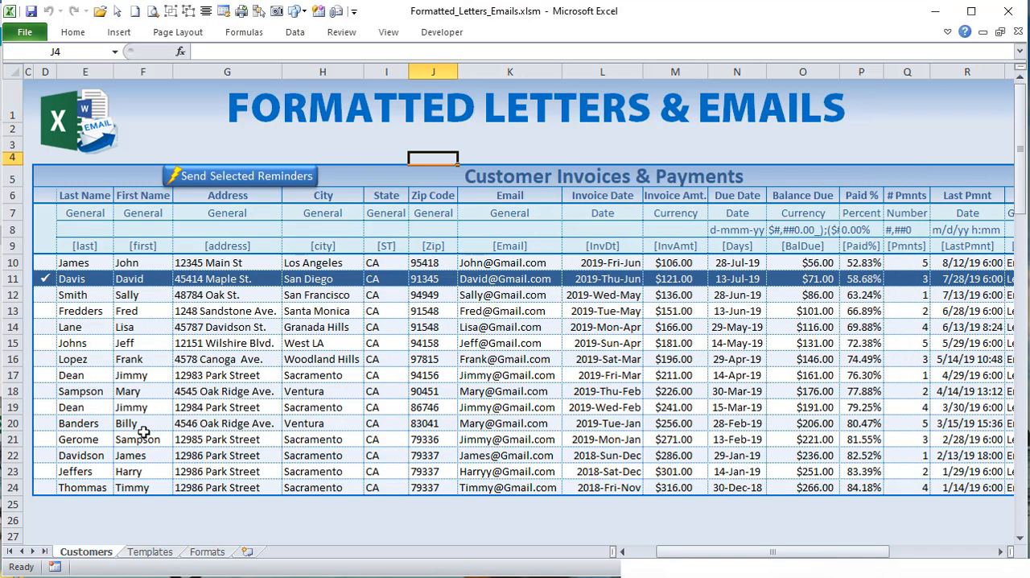